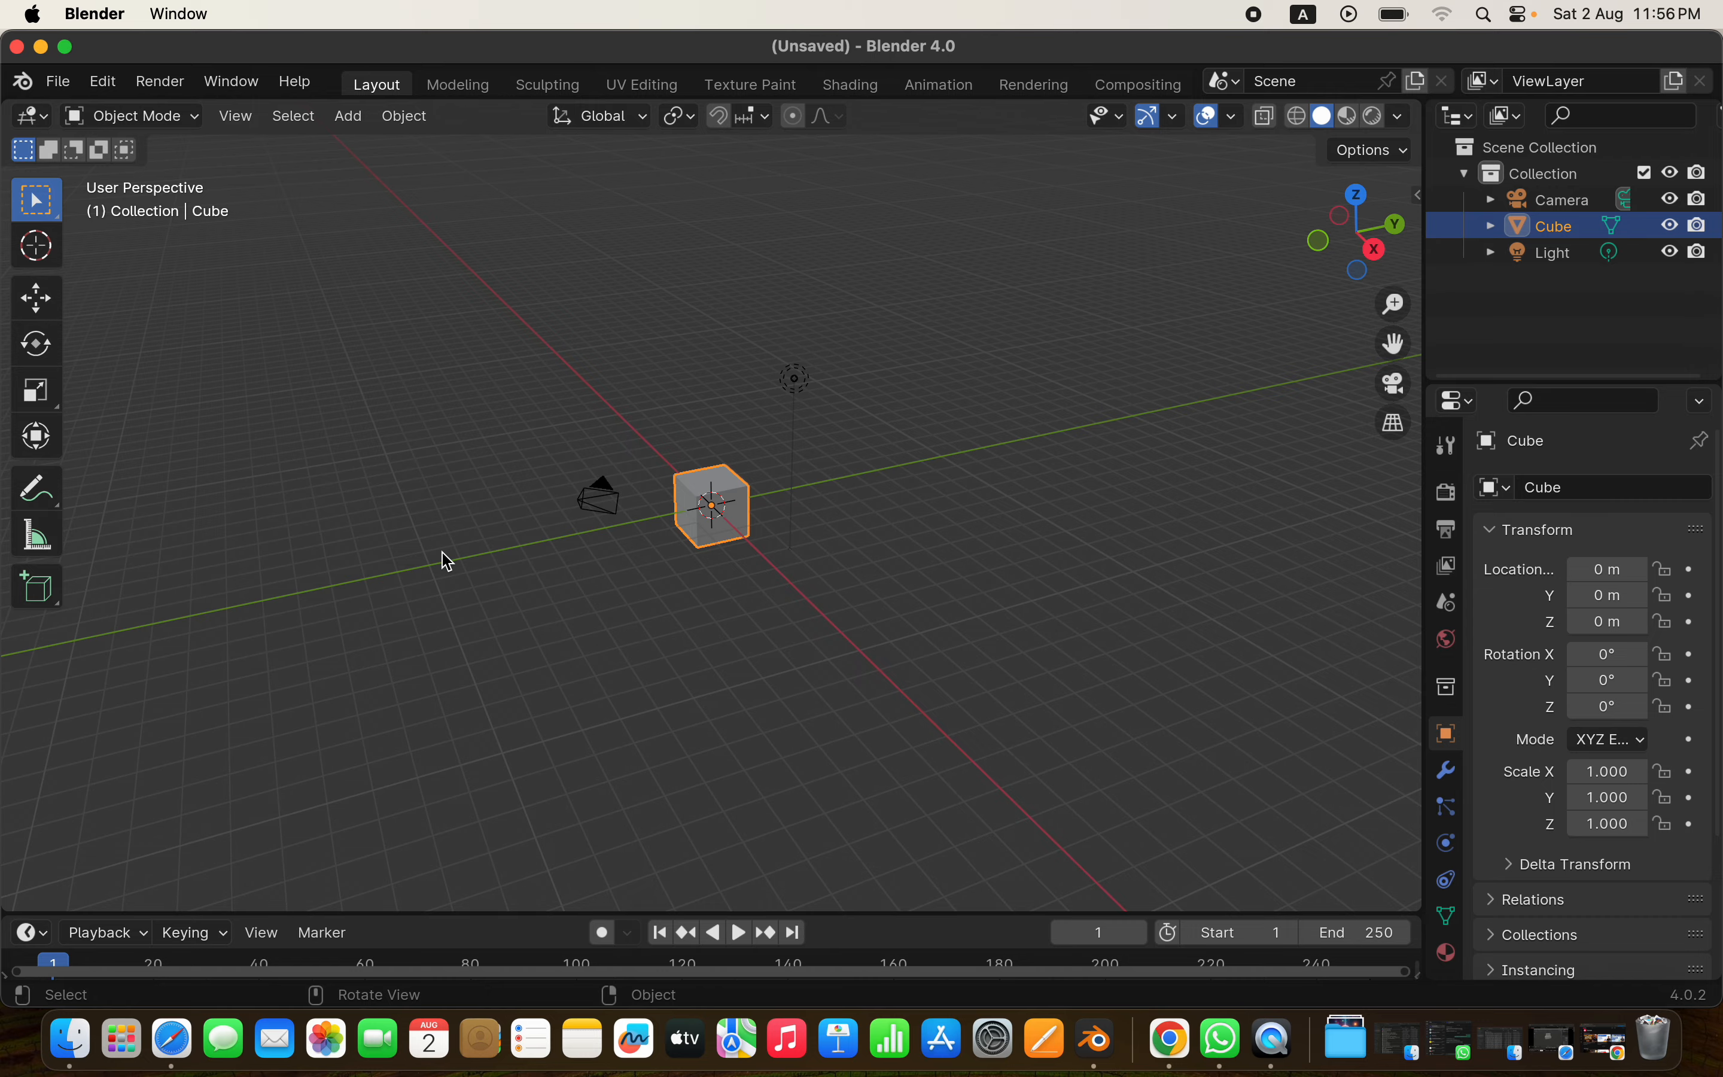
Orbit around the default cube to examine it from the sides, below and above
scroll(442, 553, "left", 10)
scroll(442, 552, "down", 4)
scroll(442, 553, "right", 8)
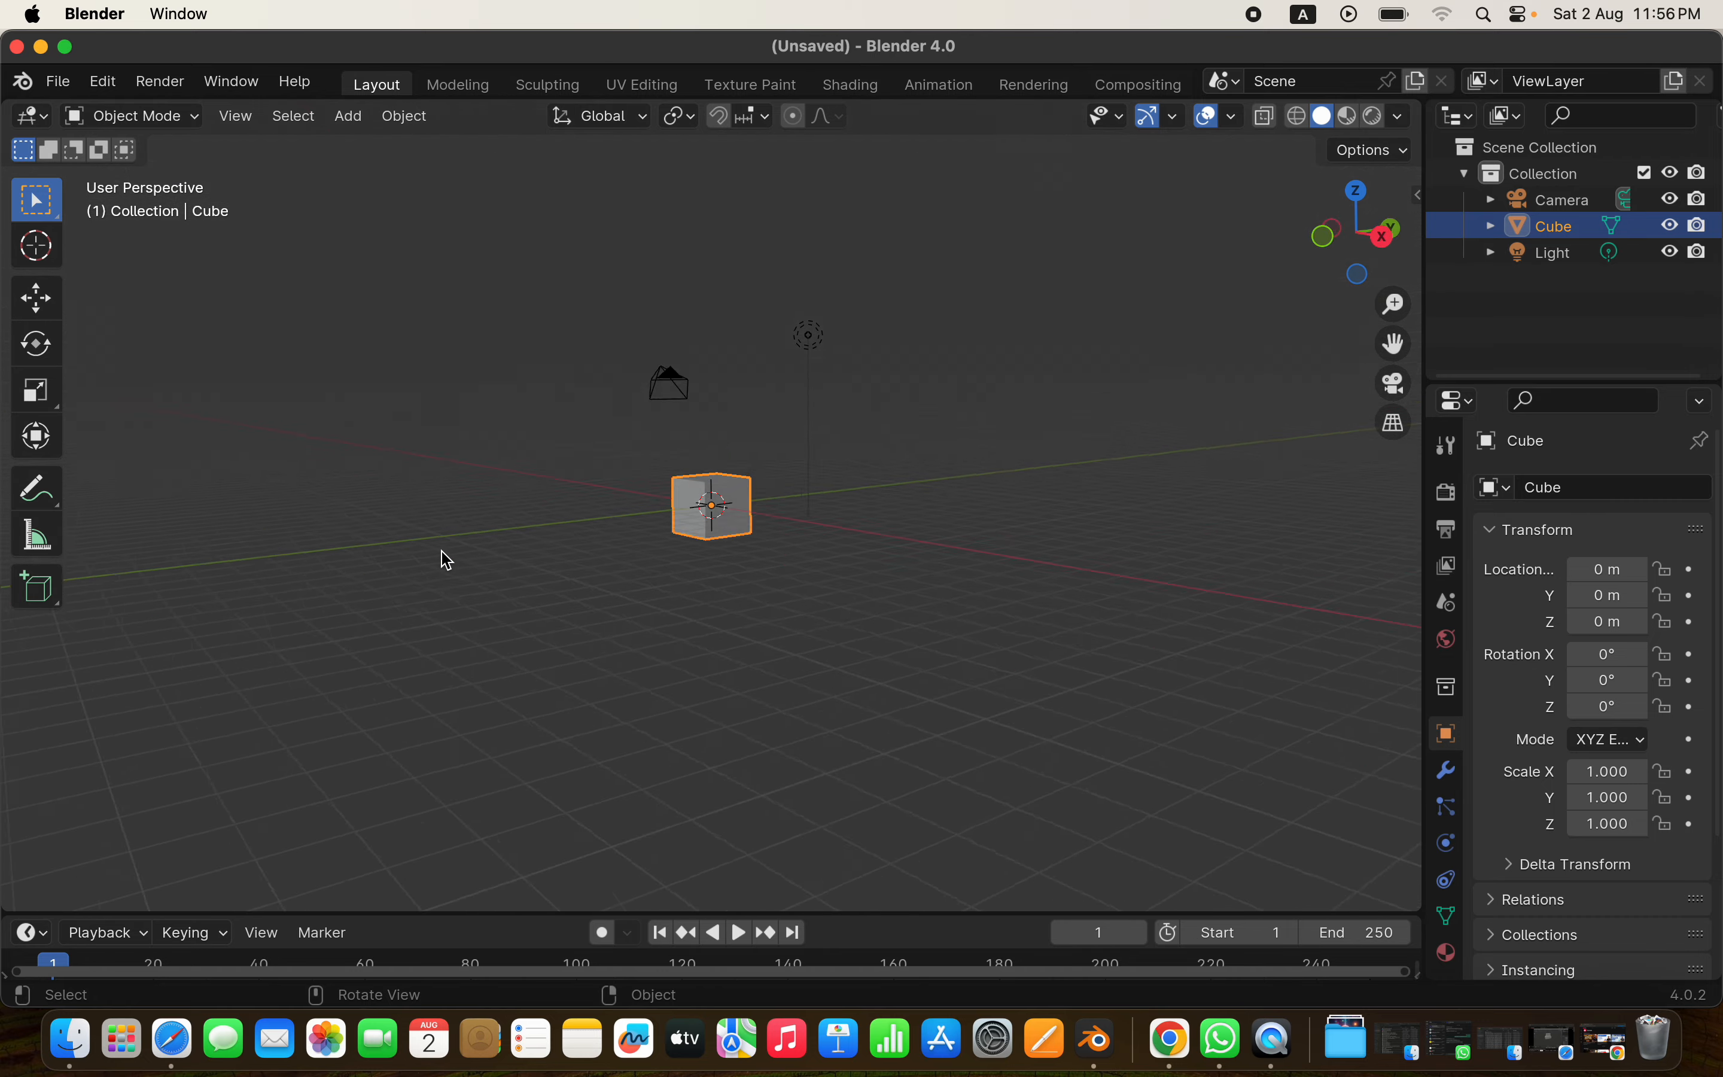
scroll(442, 552, "right", 12)
scroll(442, 553, "up", 4)
scroll(442, 553, "down", 6)
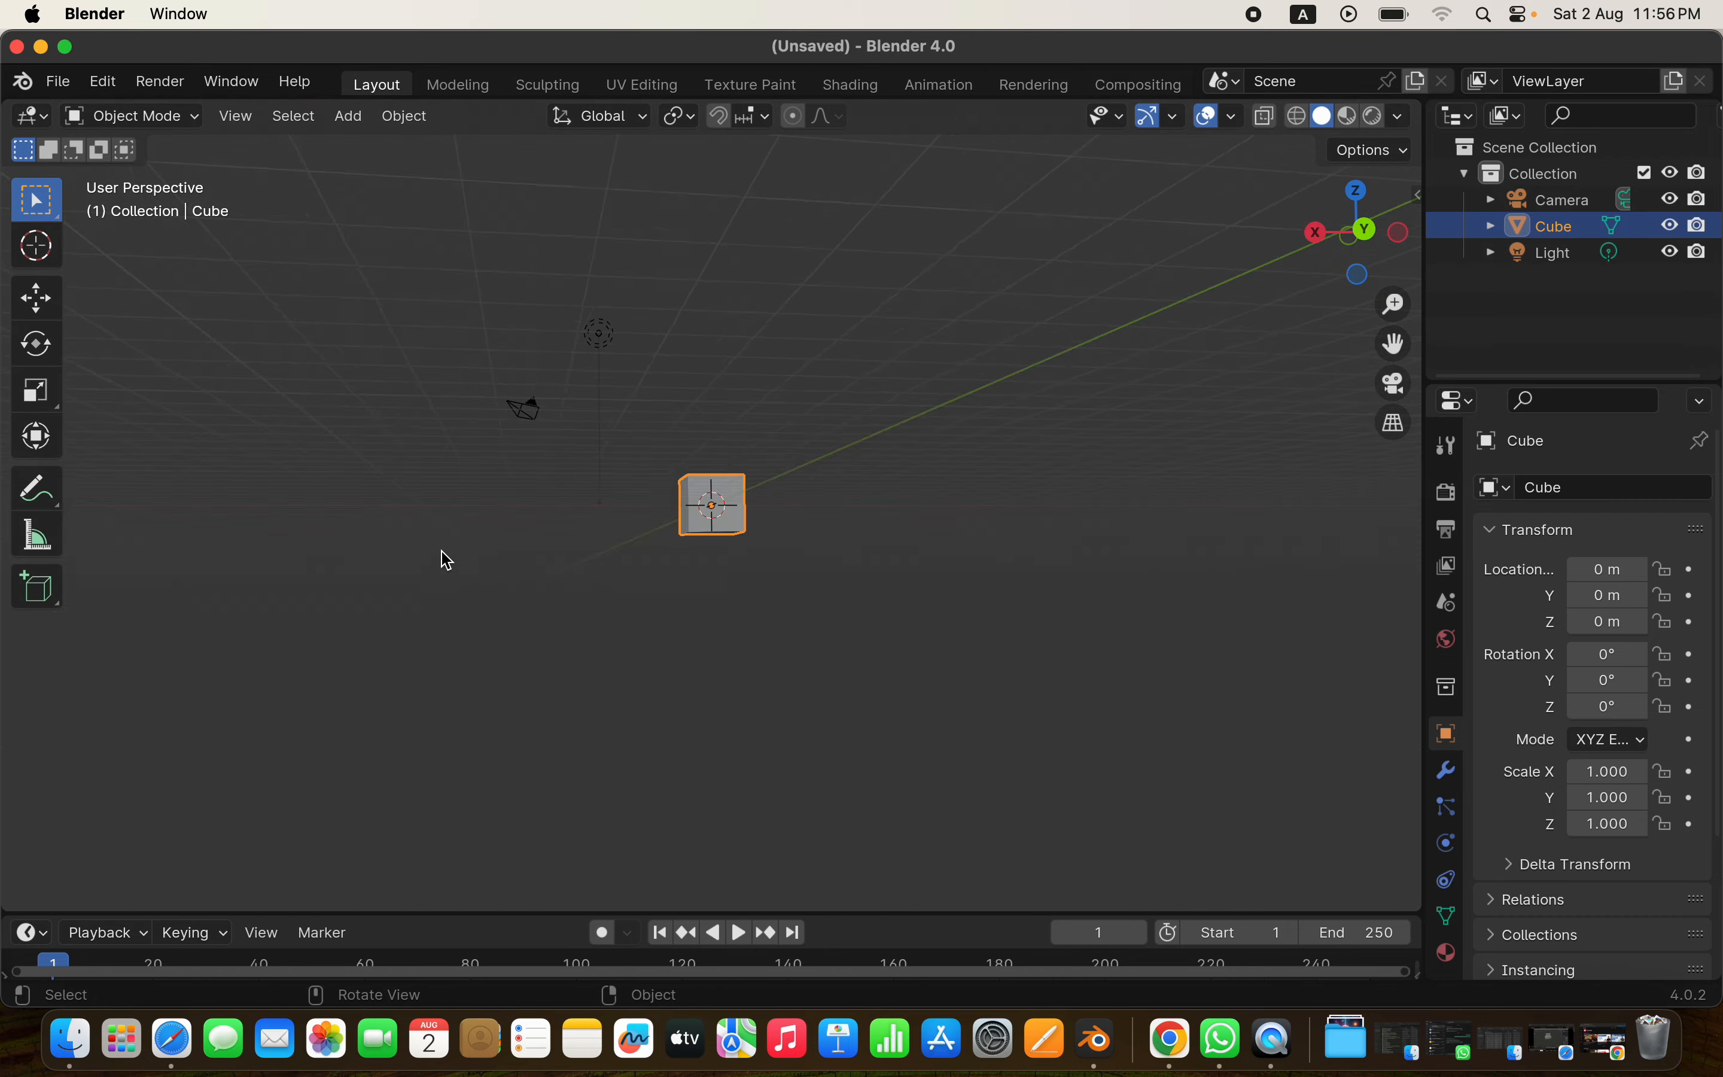
scroll(442, 552, "left", 6)
scroll(442, 553, "up", 8)
scroll(442, 553, "right", 6)
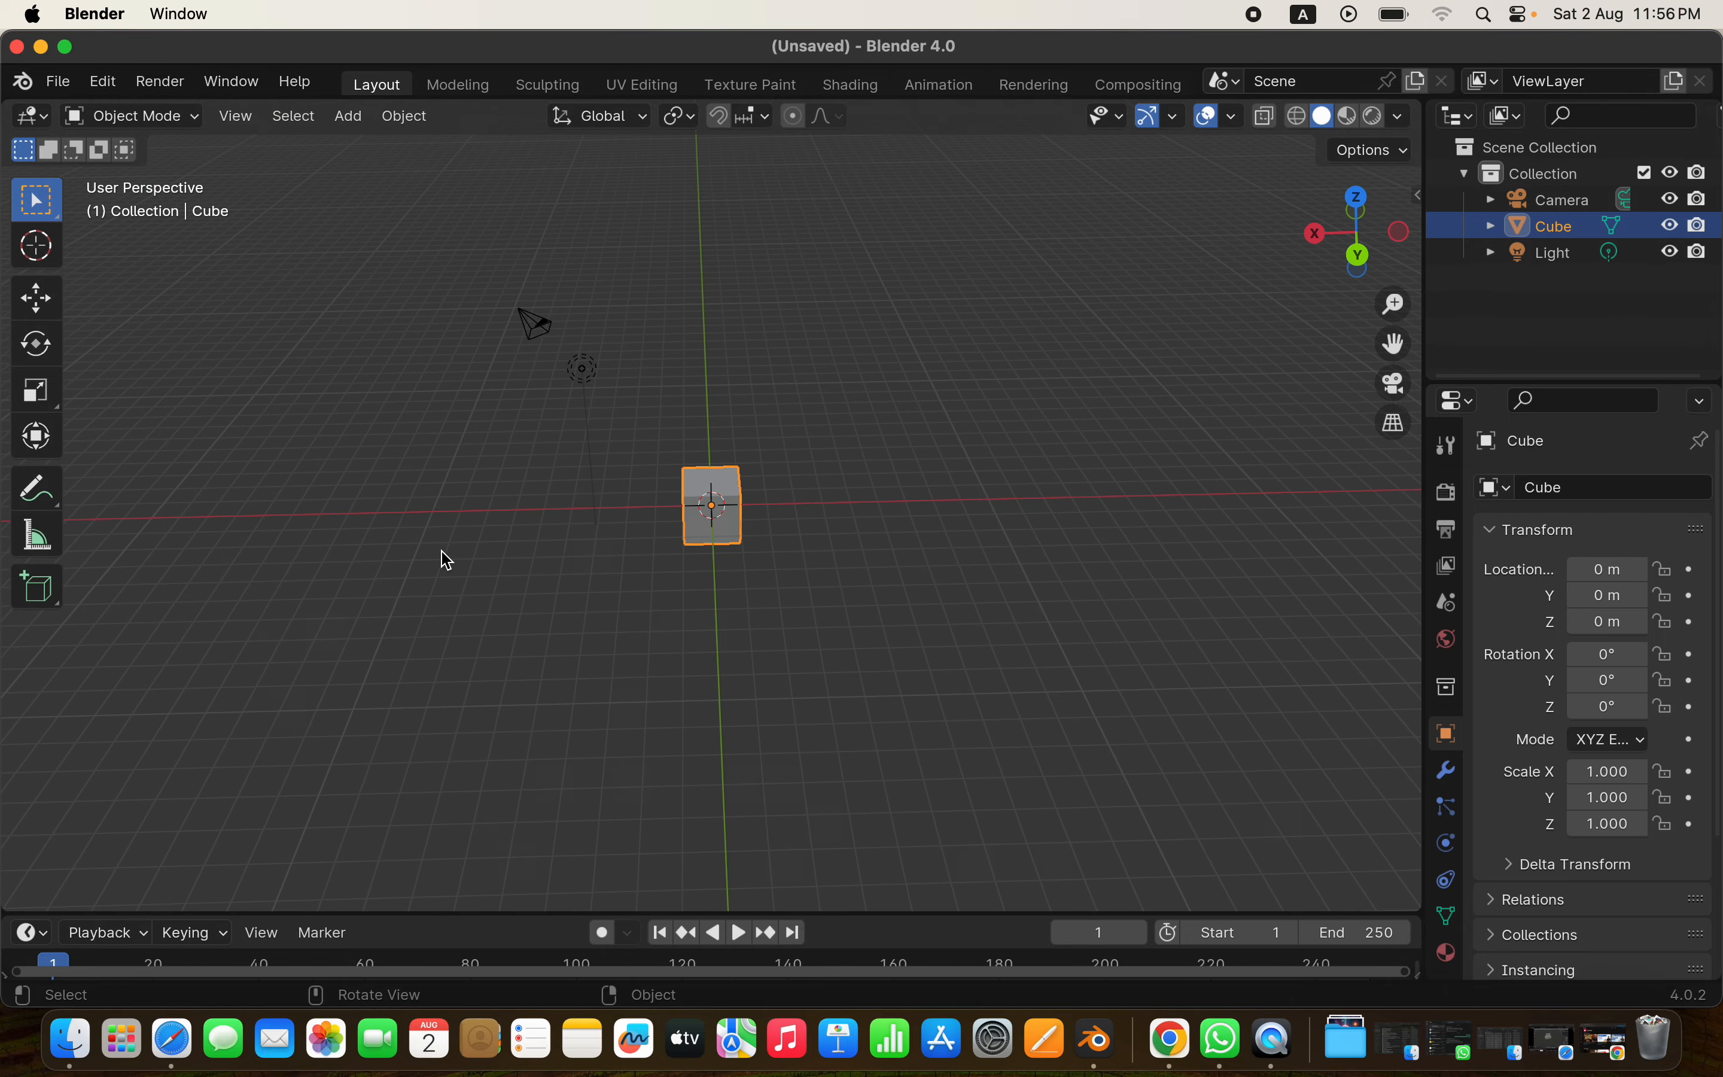
Zoom in and out on the default cube to view it from different distances
key("ctrl")
scroll(445, 559, "up", 5, "ctrl")
scroll(445, 559, "down", 8, "ctrl")
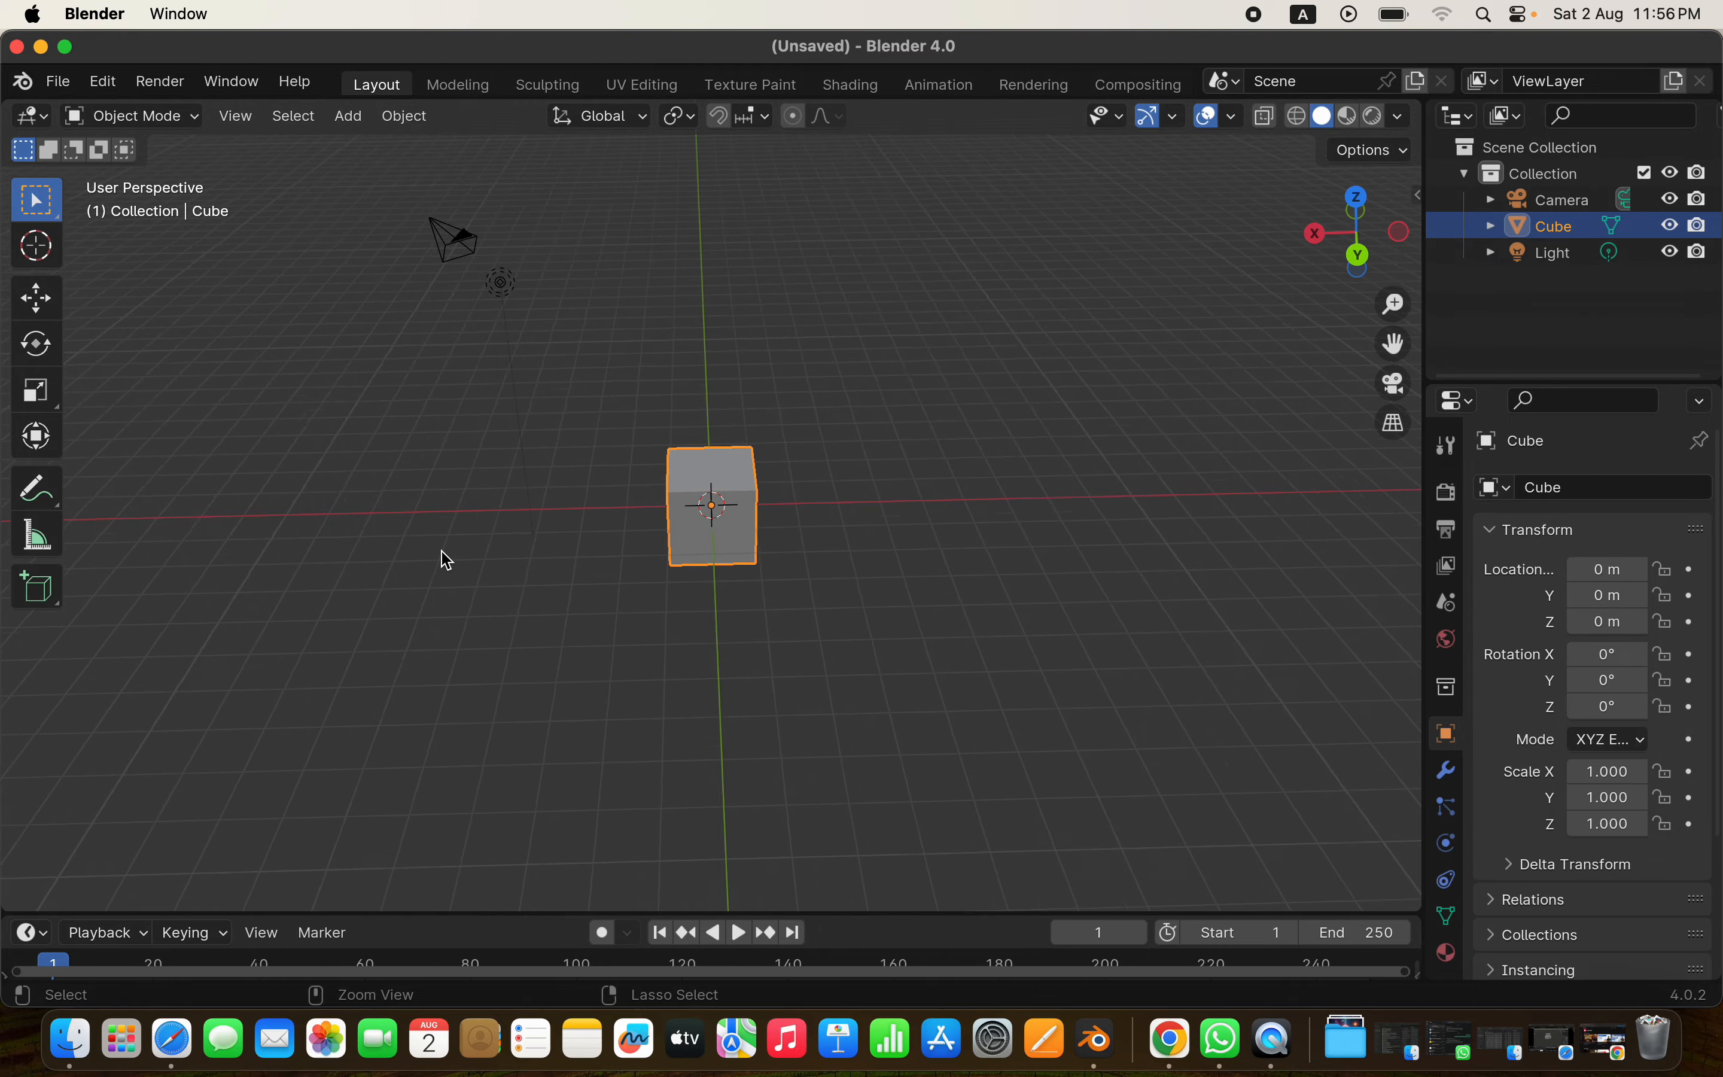
scroll(445, 559, "up", 6, "ctrl")
scroll(445, 559, "down", 5, "ctrl")
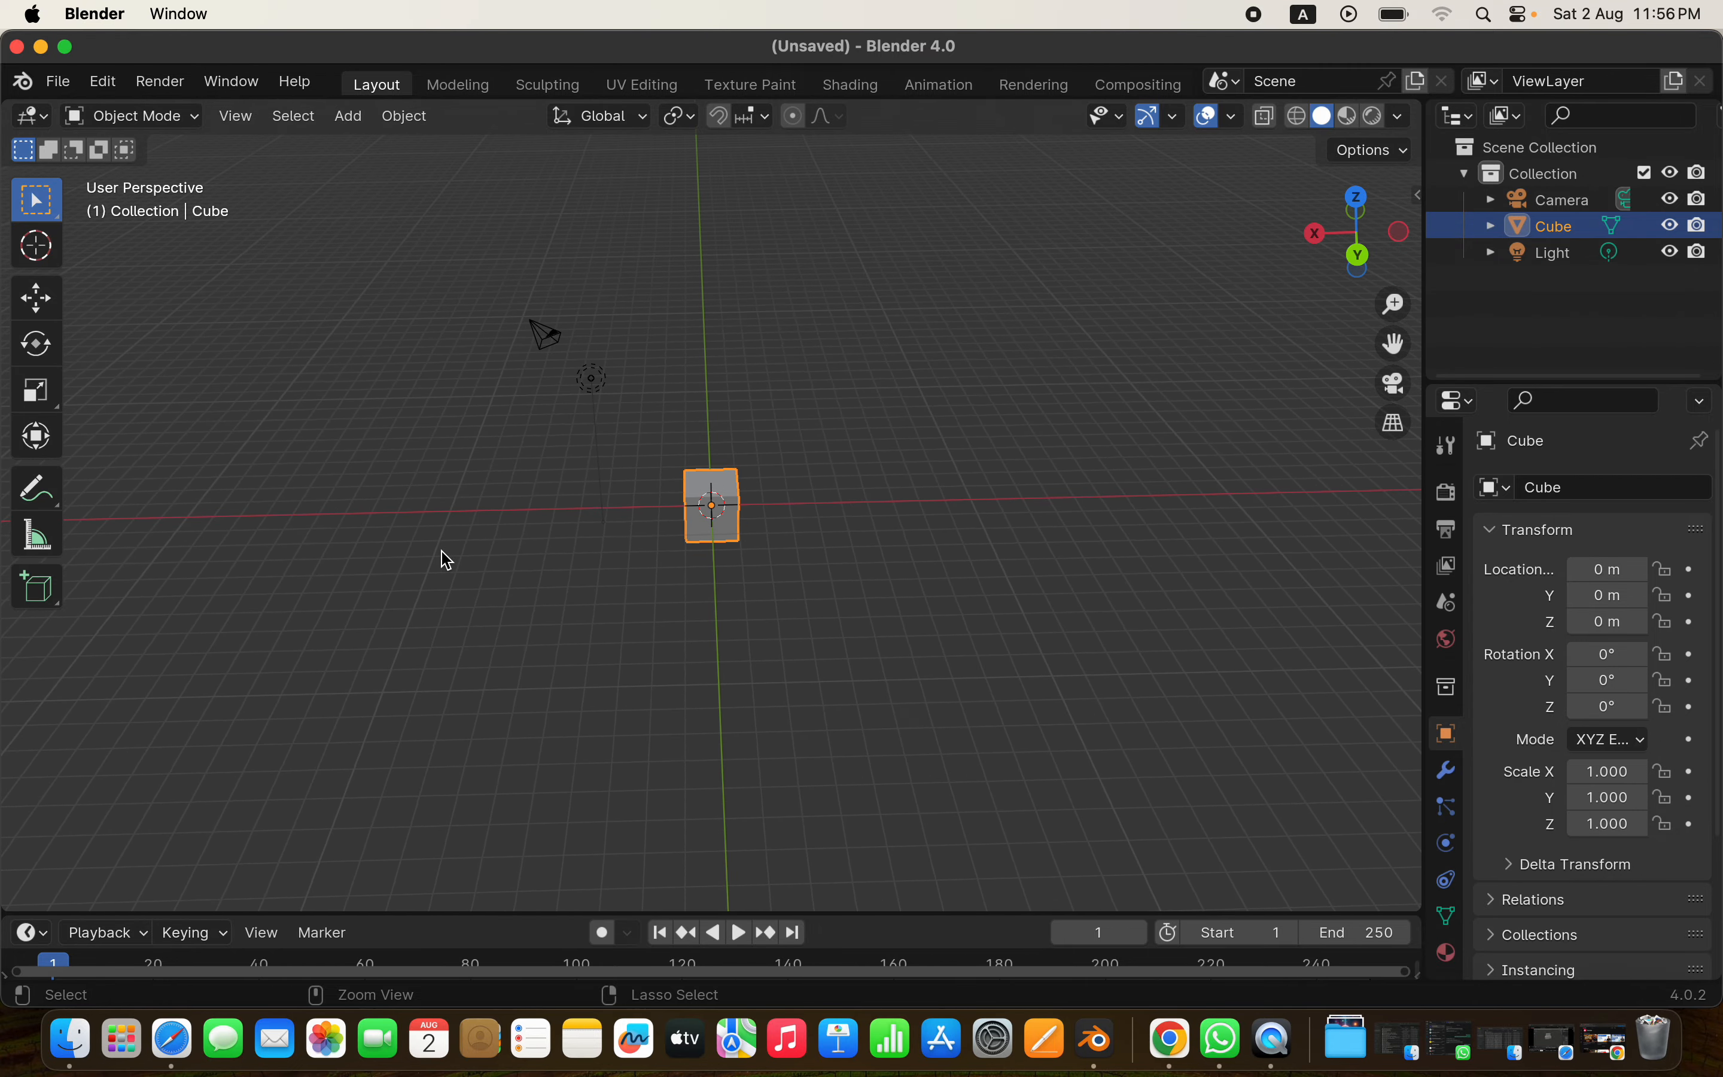
Pan the 3D view sideways and vertically to inspect the scene around the cube
scroll(445, 559, "right", 10)
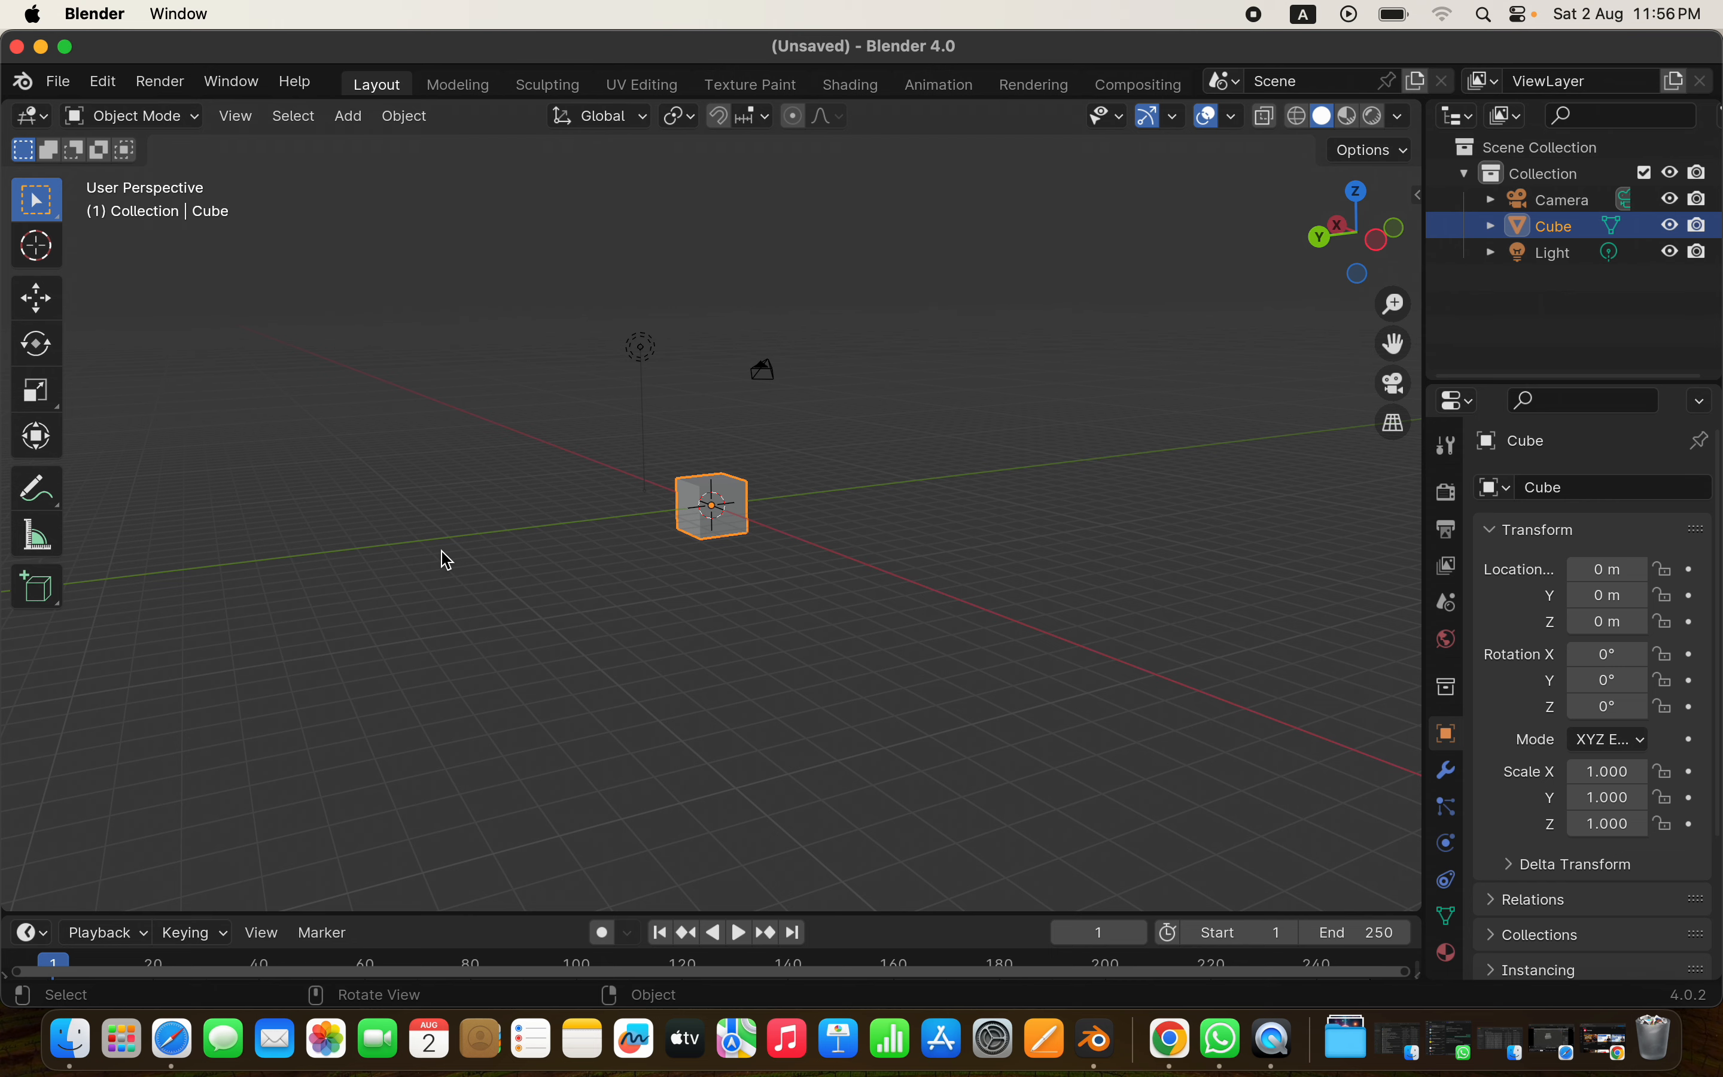
scroll(445, 559, "up", 3, "shift")
scroll(445, 559, "down", 5, "shift")
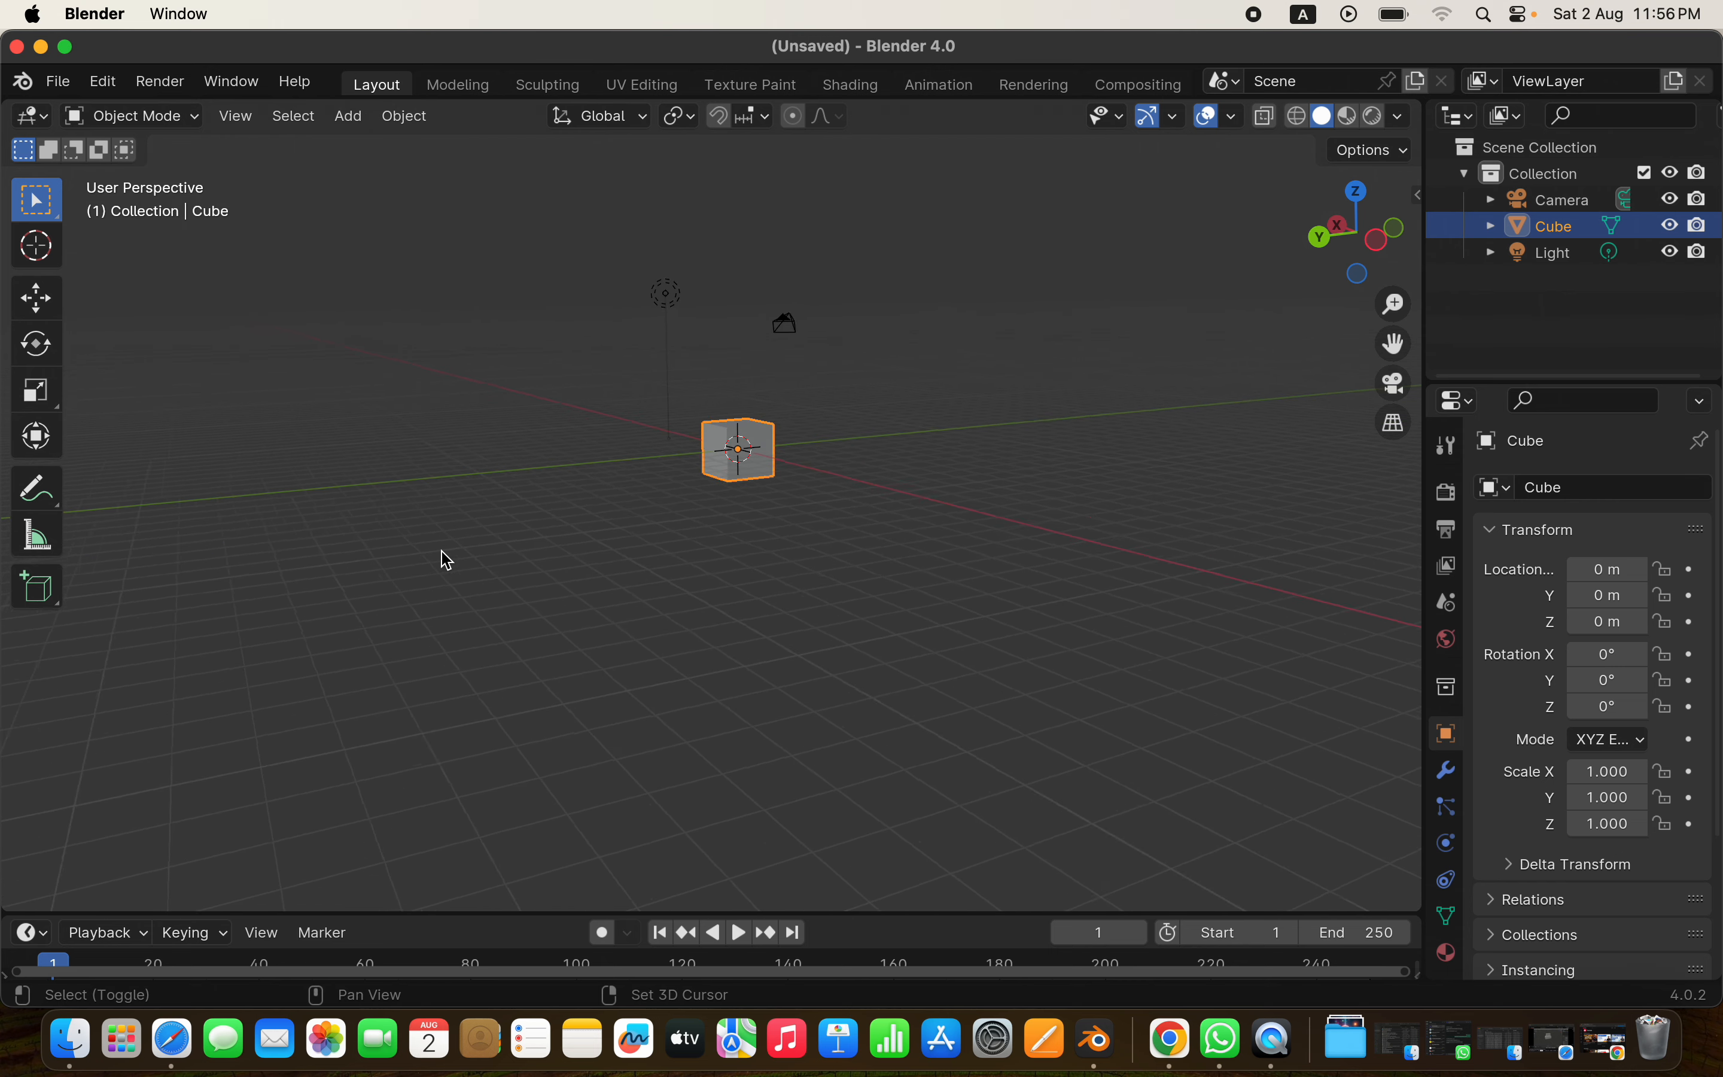
scroll(445, 560, "right", 4, "shift")
scroll(445, 560, "down", 2, "shift")
scroll(446, 560, "left", 5, "shift")
scroll(445, 560, "right", 4, "shift")
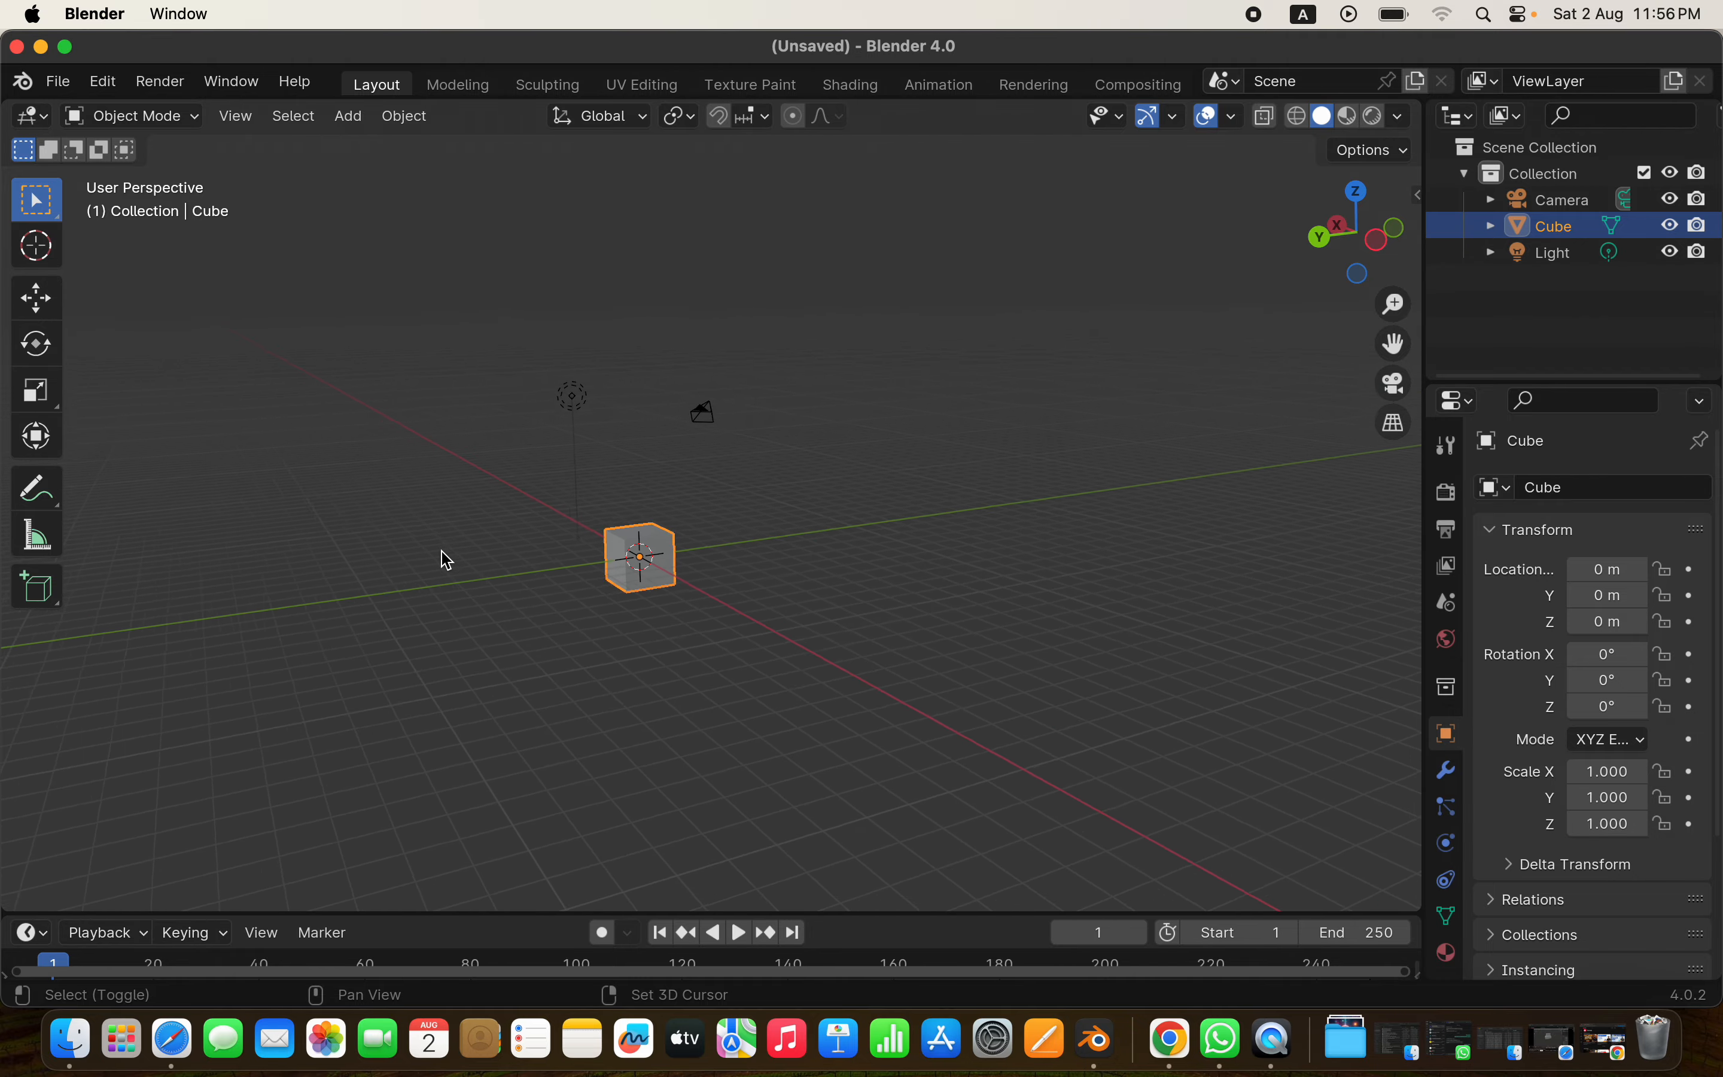
scroll(445, 560, "down", 2, "shift")
scroll(445, 559, "right", 8, "shift")
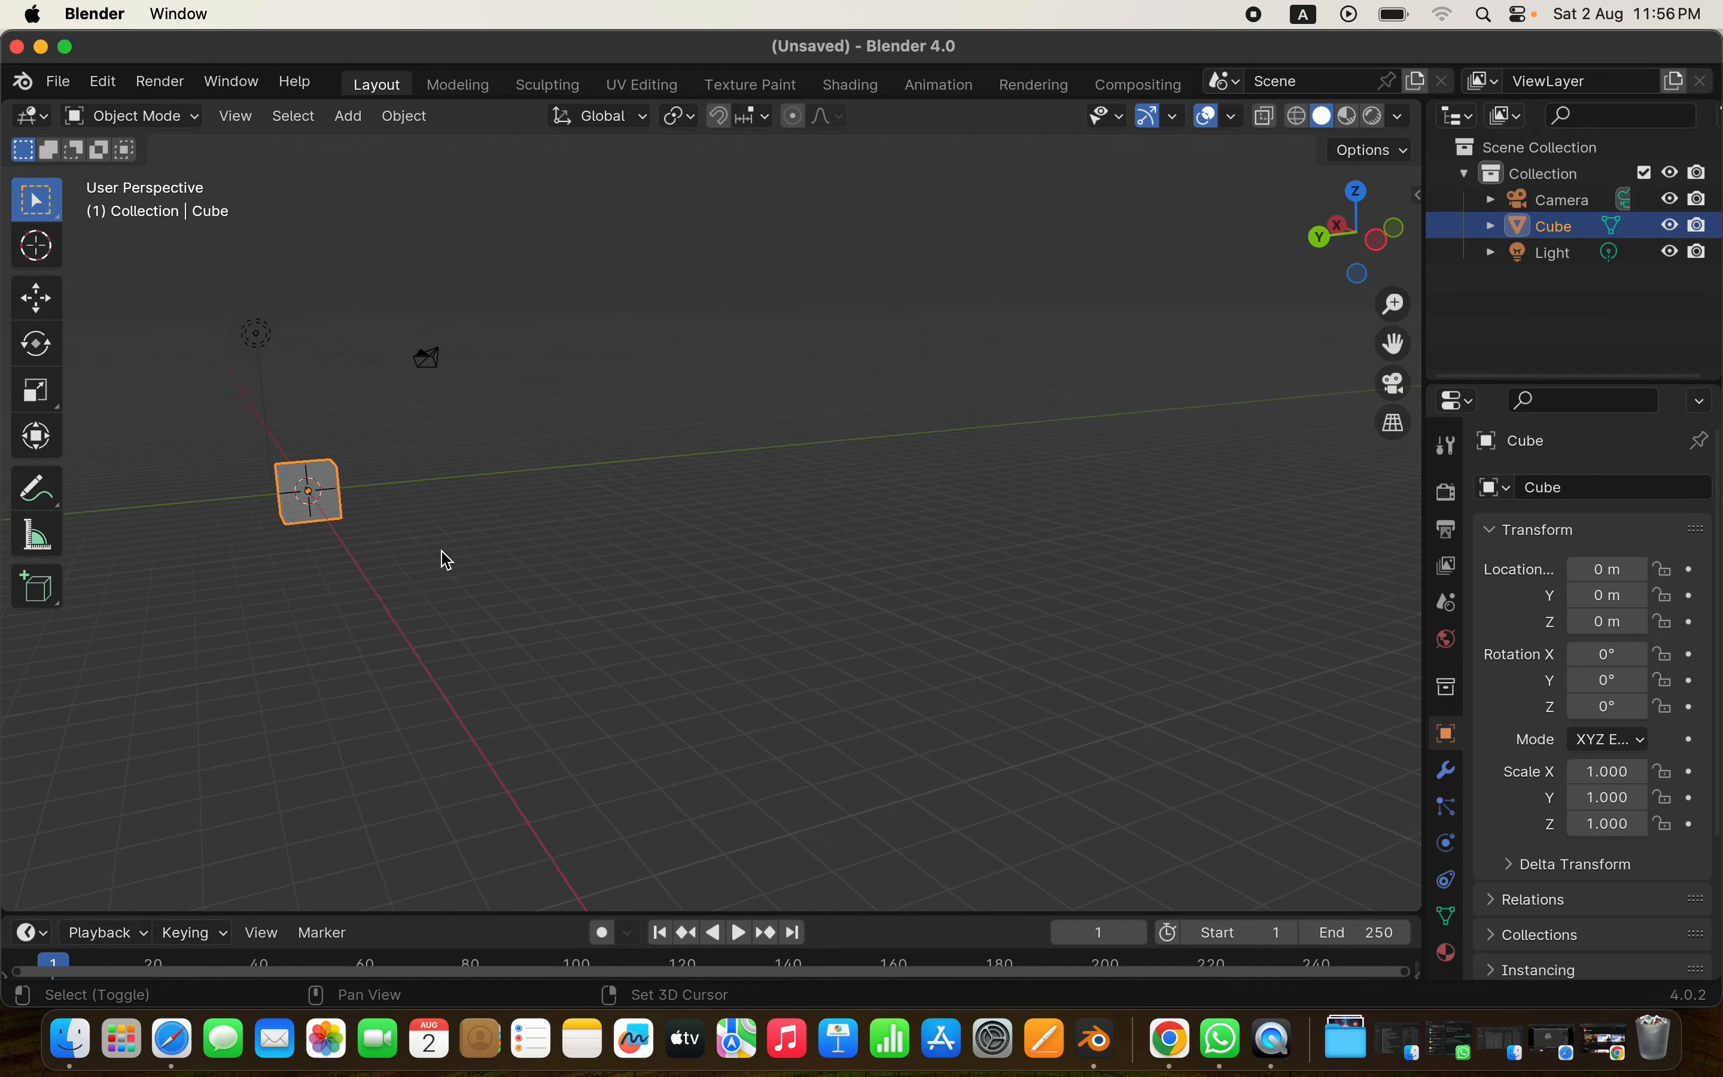
scroll(445, 560, "right", 5, "shift")
scroll(445, 560, "left", 8, "shift")
scroll(445, 559, "right", 1, "shift")
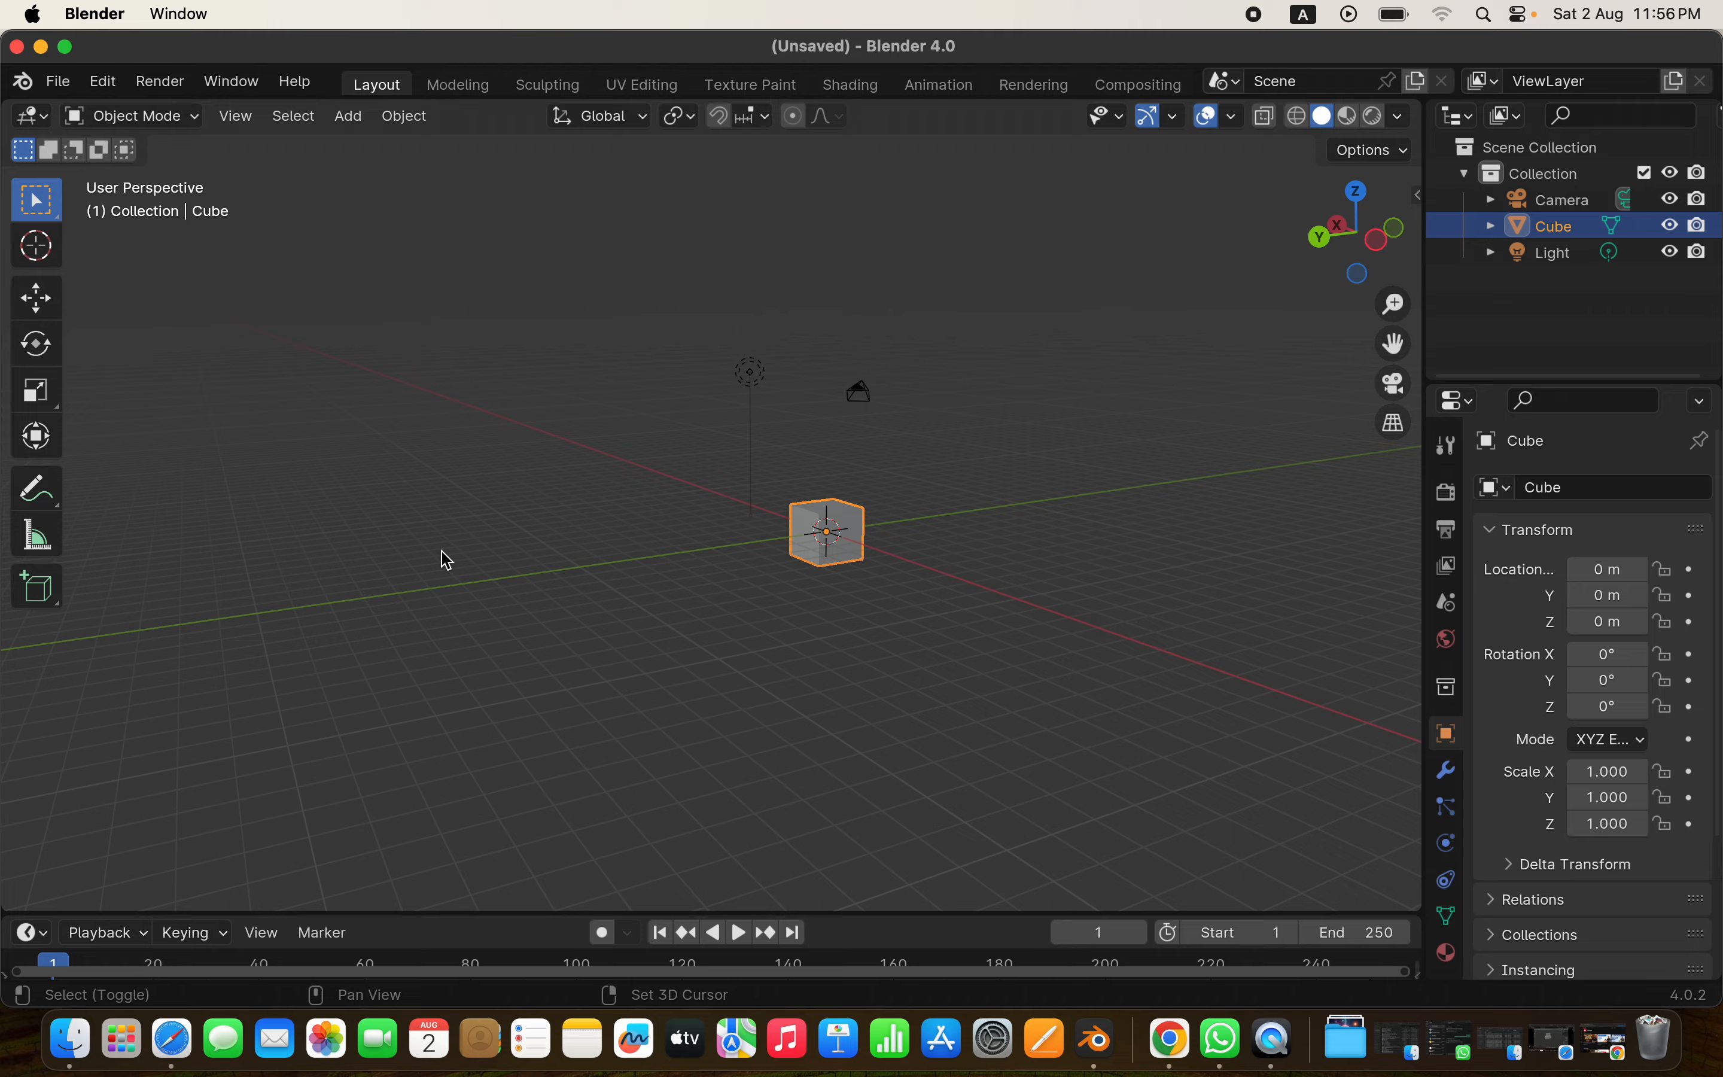
scroll(445, 559, "right", 4, "shift")
scroll(445, 559, "up", 3, "ctrl")
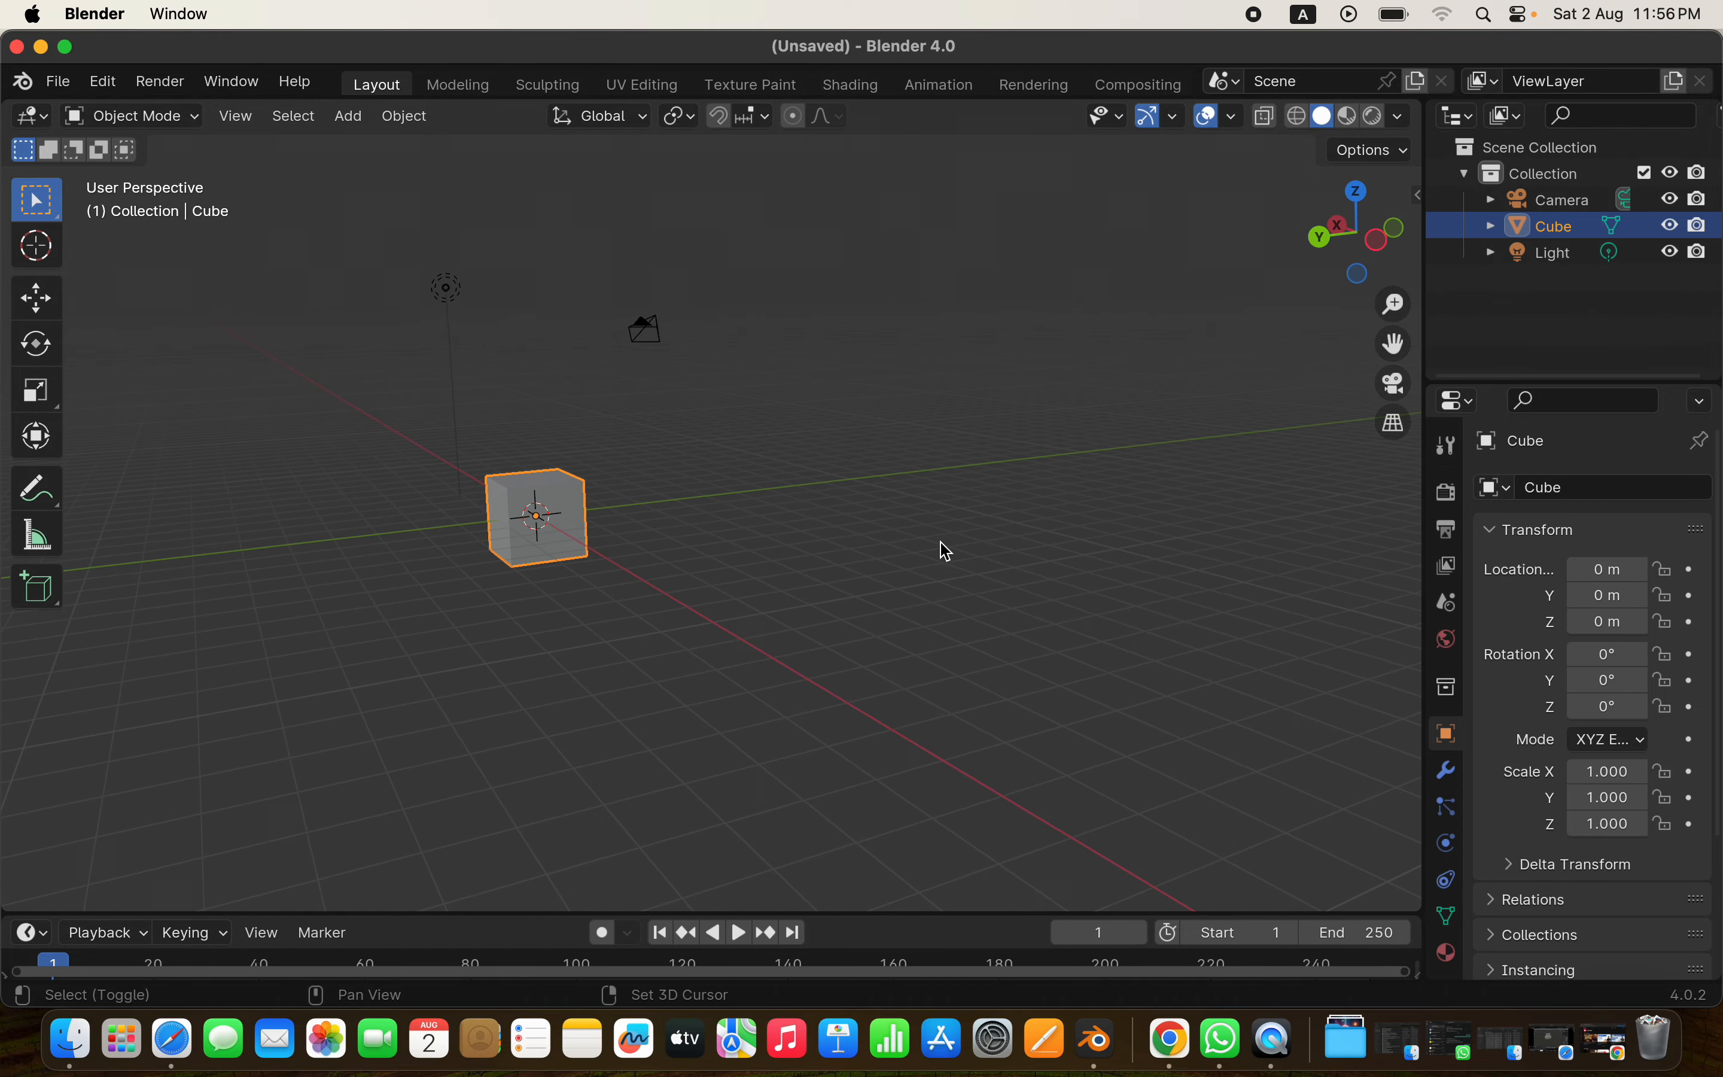
scroll(945, 552, "down", 3, "shift")
scroll(945, 552, "right", 3, "shift")
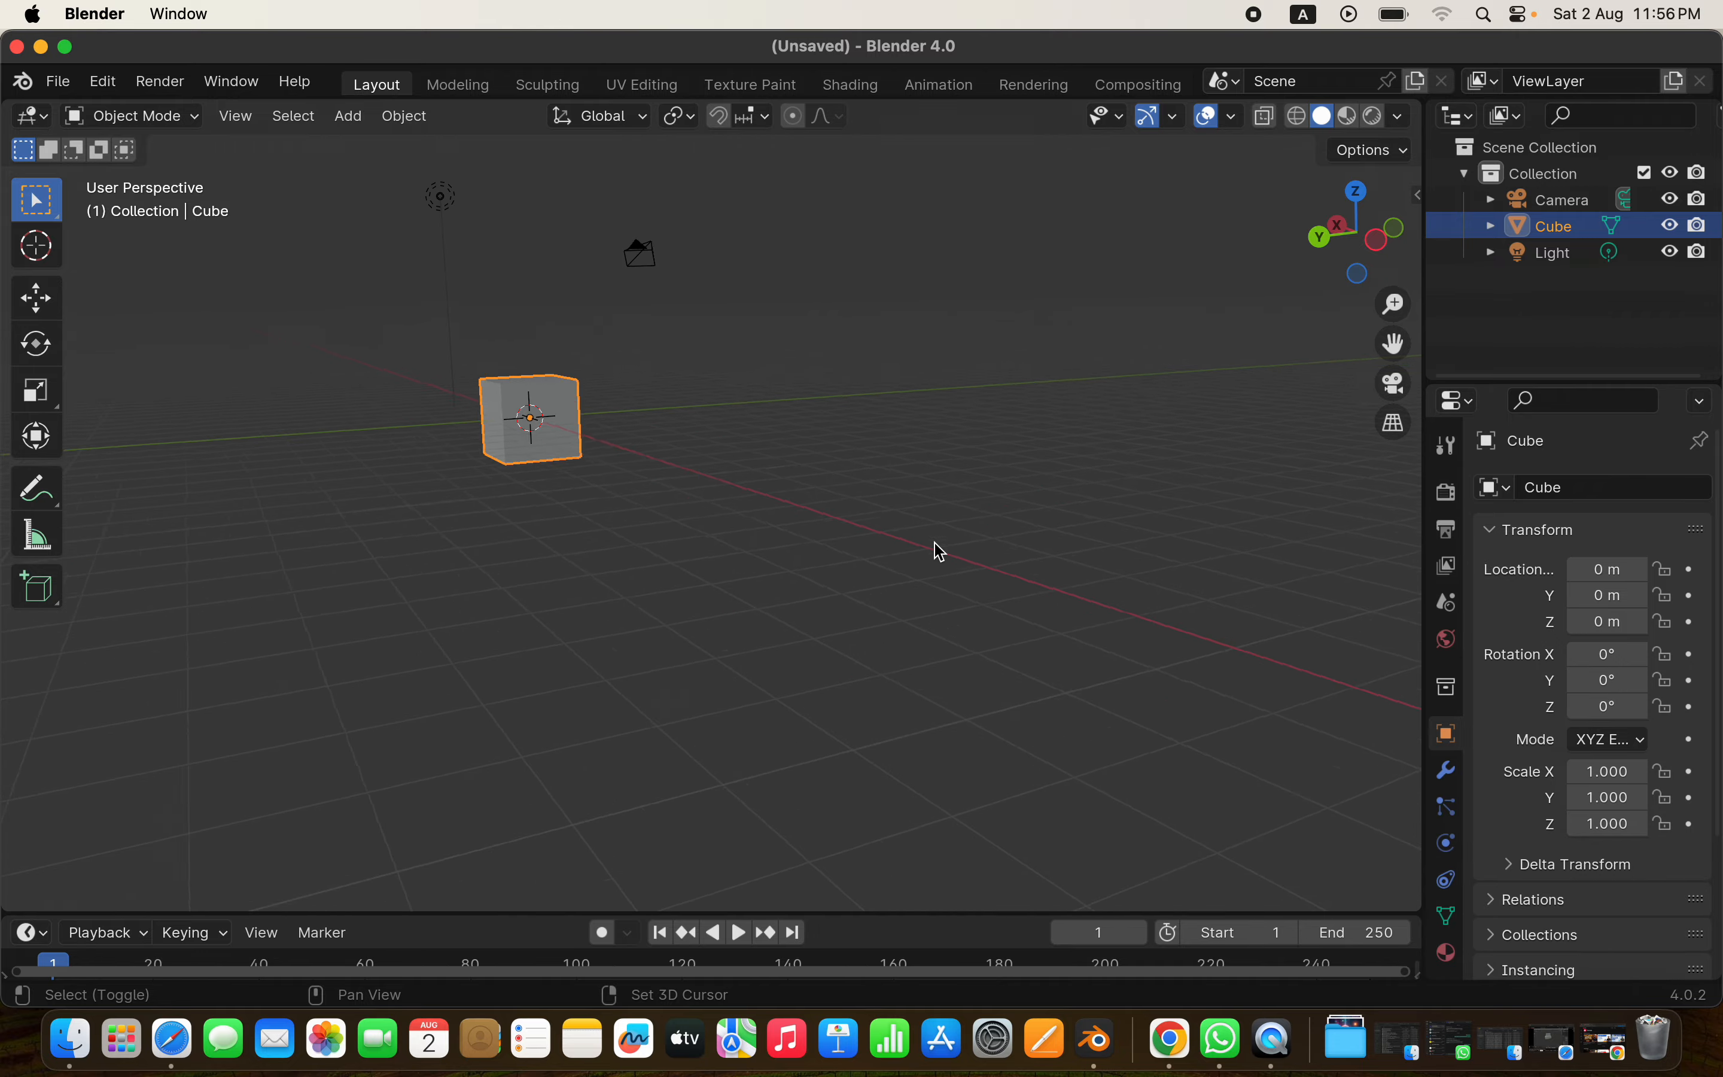
scroll(946, 552, "left", 3, "shift")
scroll(935, 544, "left", 2, "shift")
Inspect the cube's underside and upper faces from several angles, finishing with a closer view from above
scroll(935, 543, "right", 8)
scroll(935, 543, "left", 5)
scroll(935, 543, "down", 5)
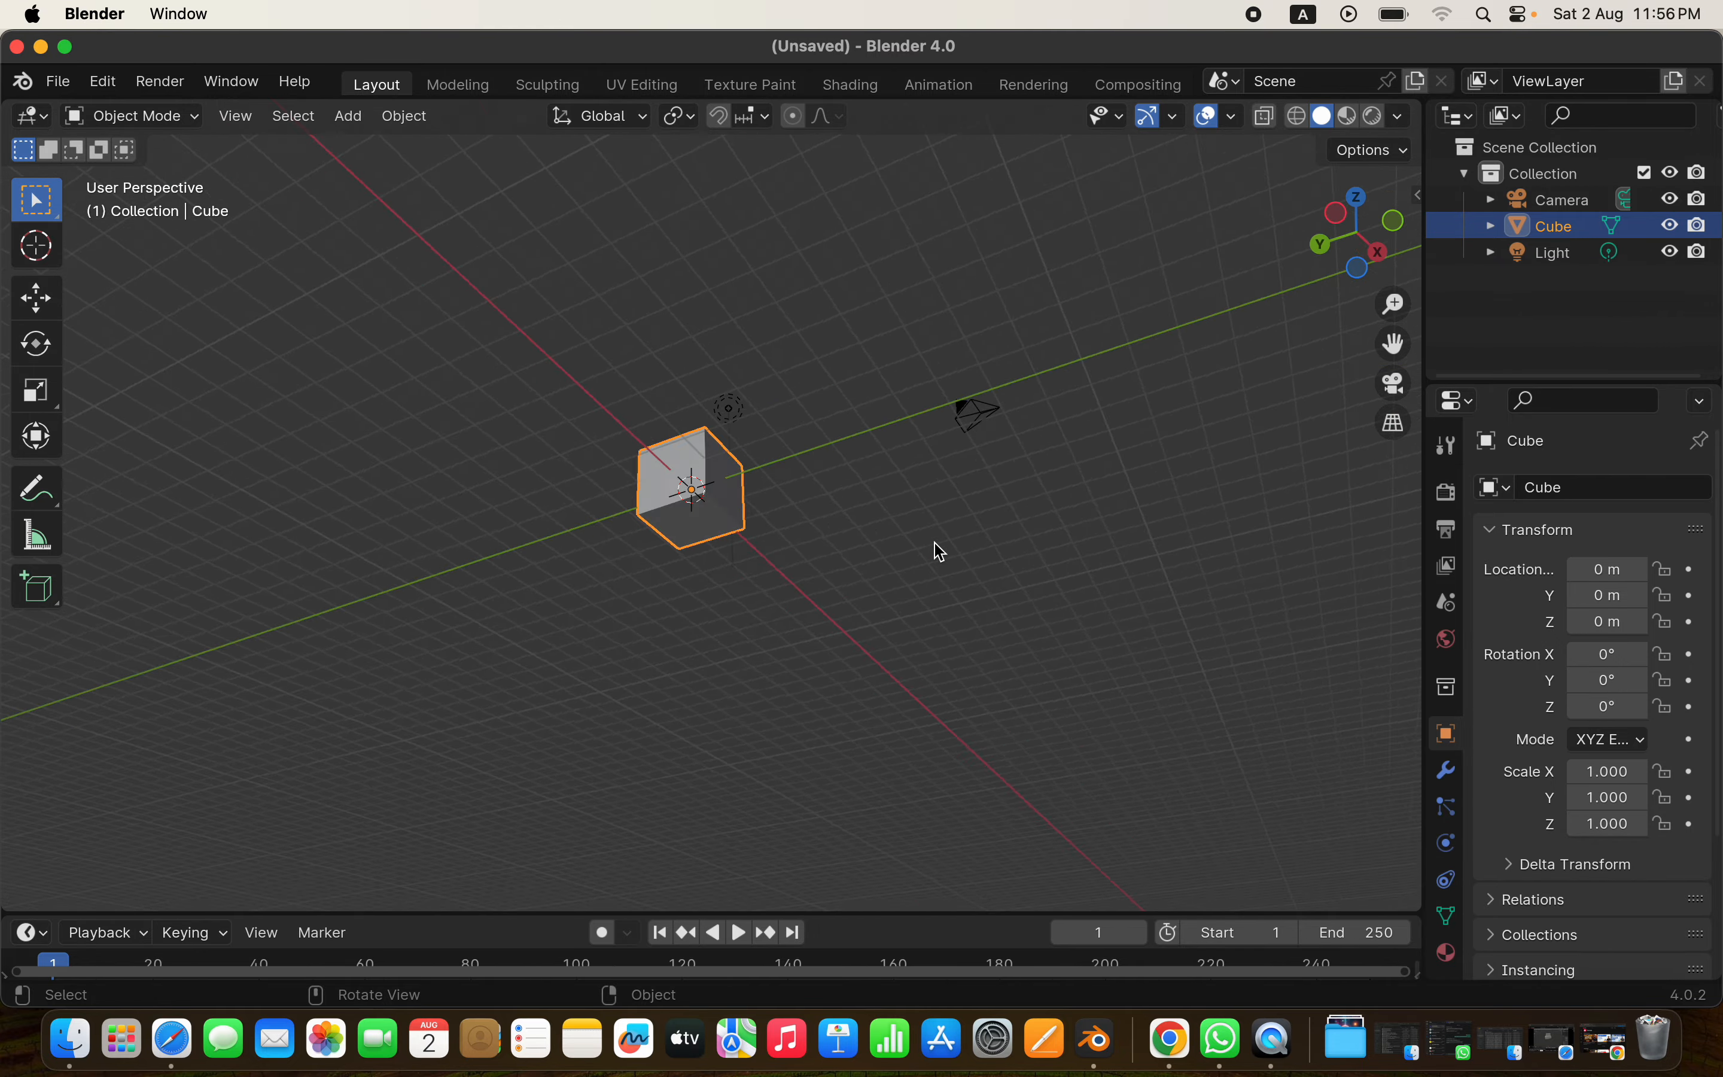
scroll(935, 543, "up", 6)
scroll(935, 544, "down", 5)
scroll(935, 543, "up", 5)
scroll(935, 543, "right", 4)
scroll(935, 544, "left", 4)
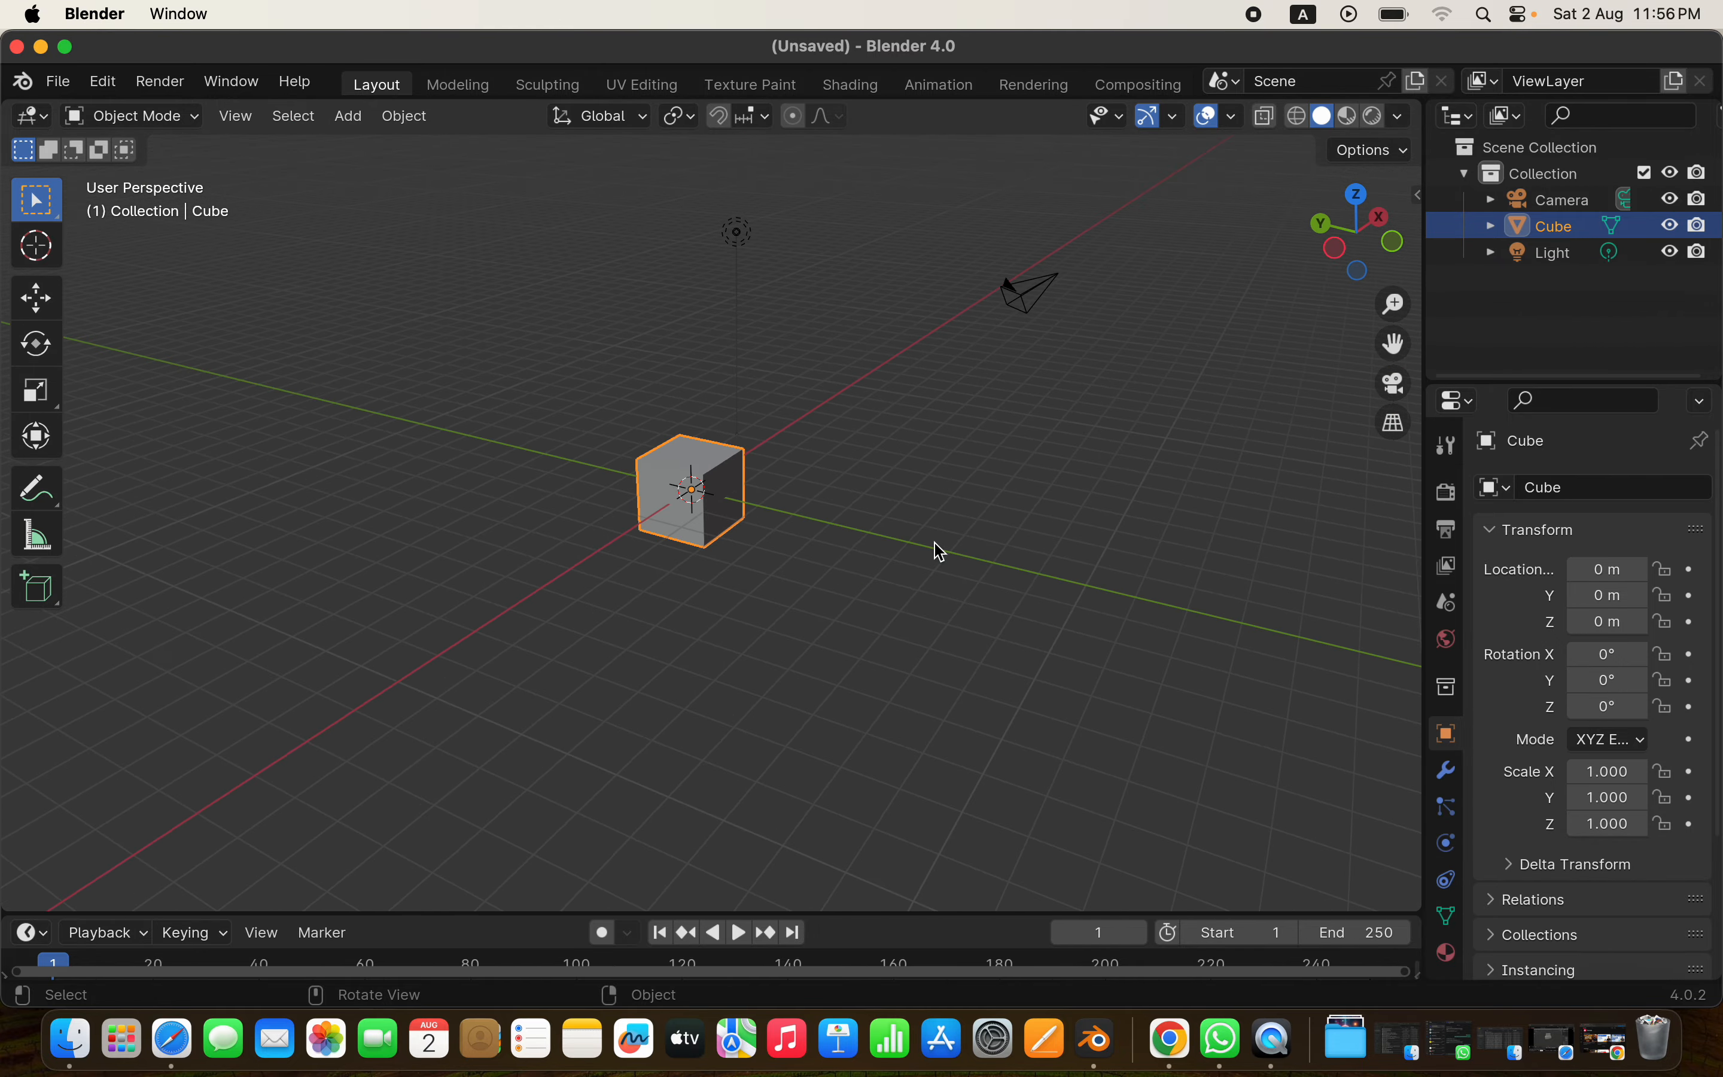
scroll(935, 543, "down", 1)
scroll(939, 553, "down", 5, "ctrl")
scroll(939, 552, "up", 7, "ctrl")
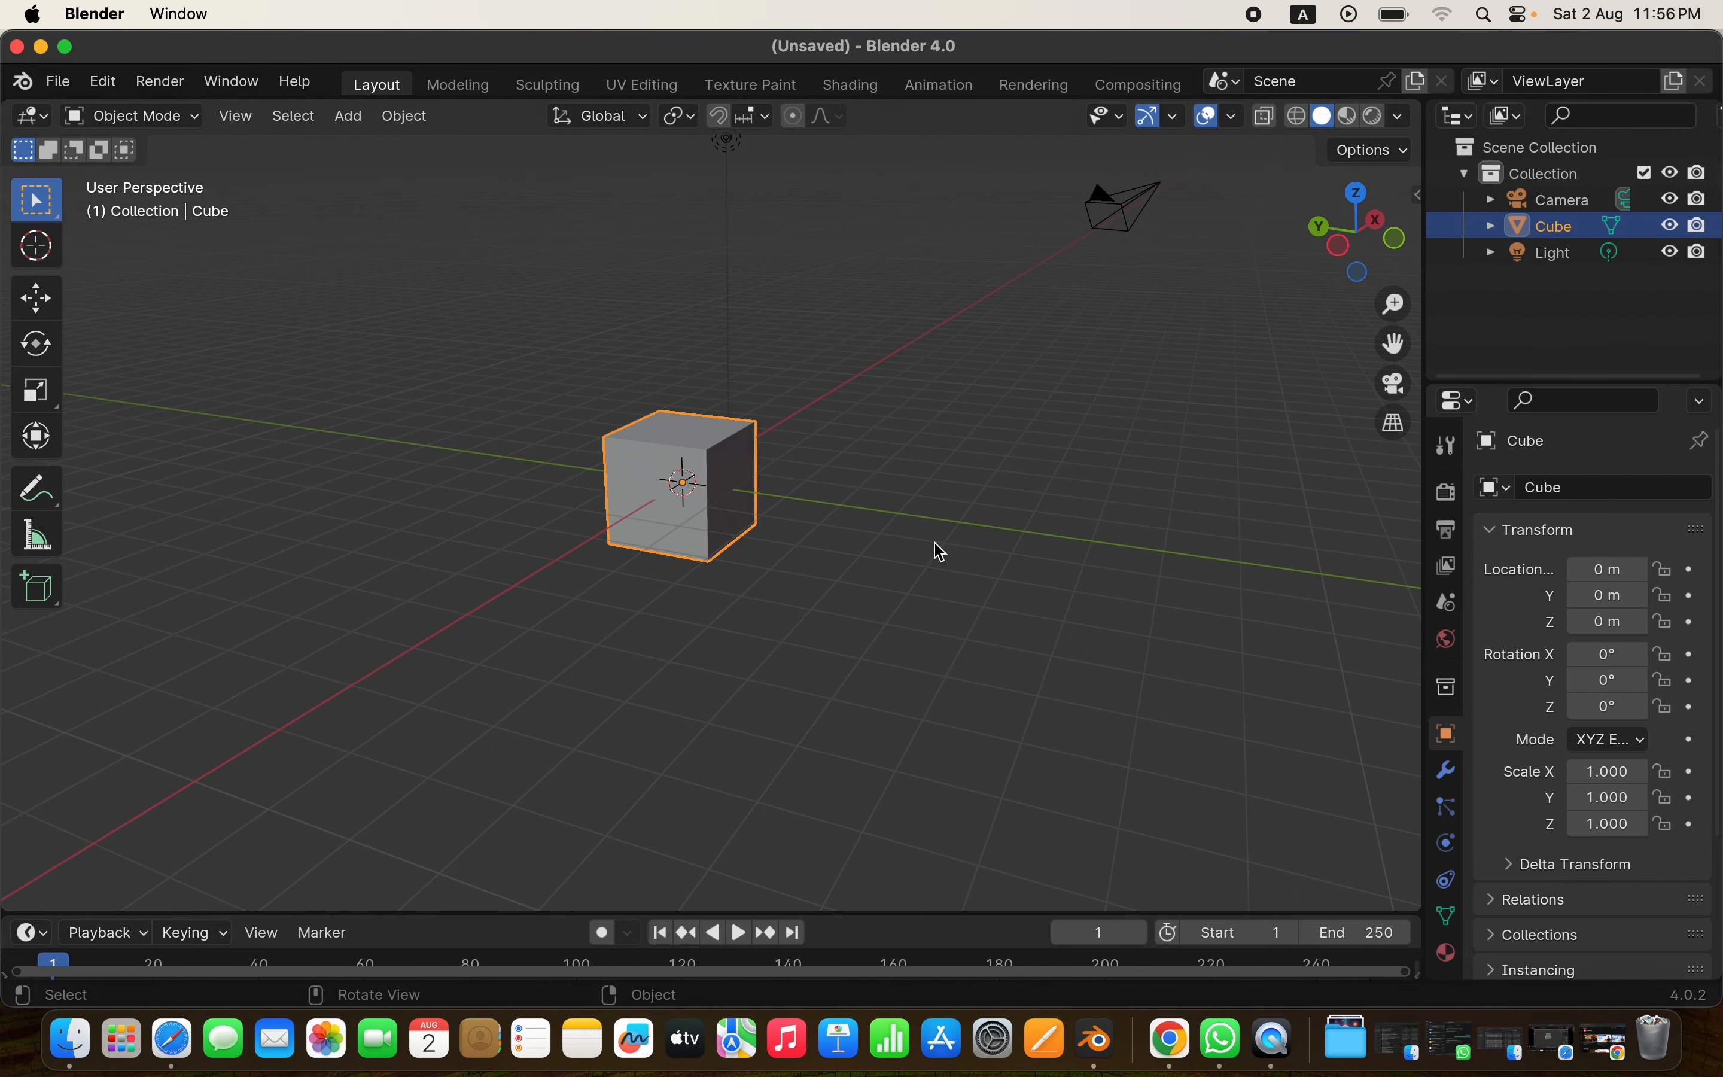
Enable the Screencast Keys display in the 3D viewport and test it with the Command and Shift modifiers
key("n")
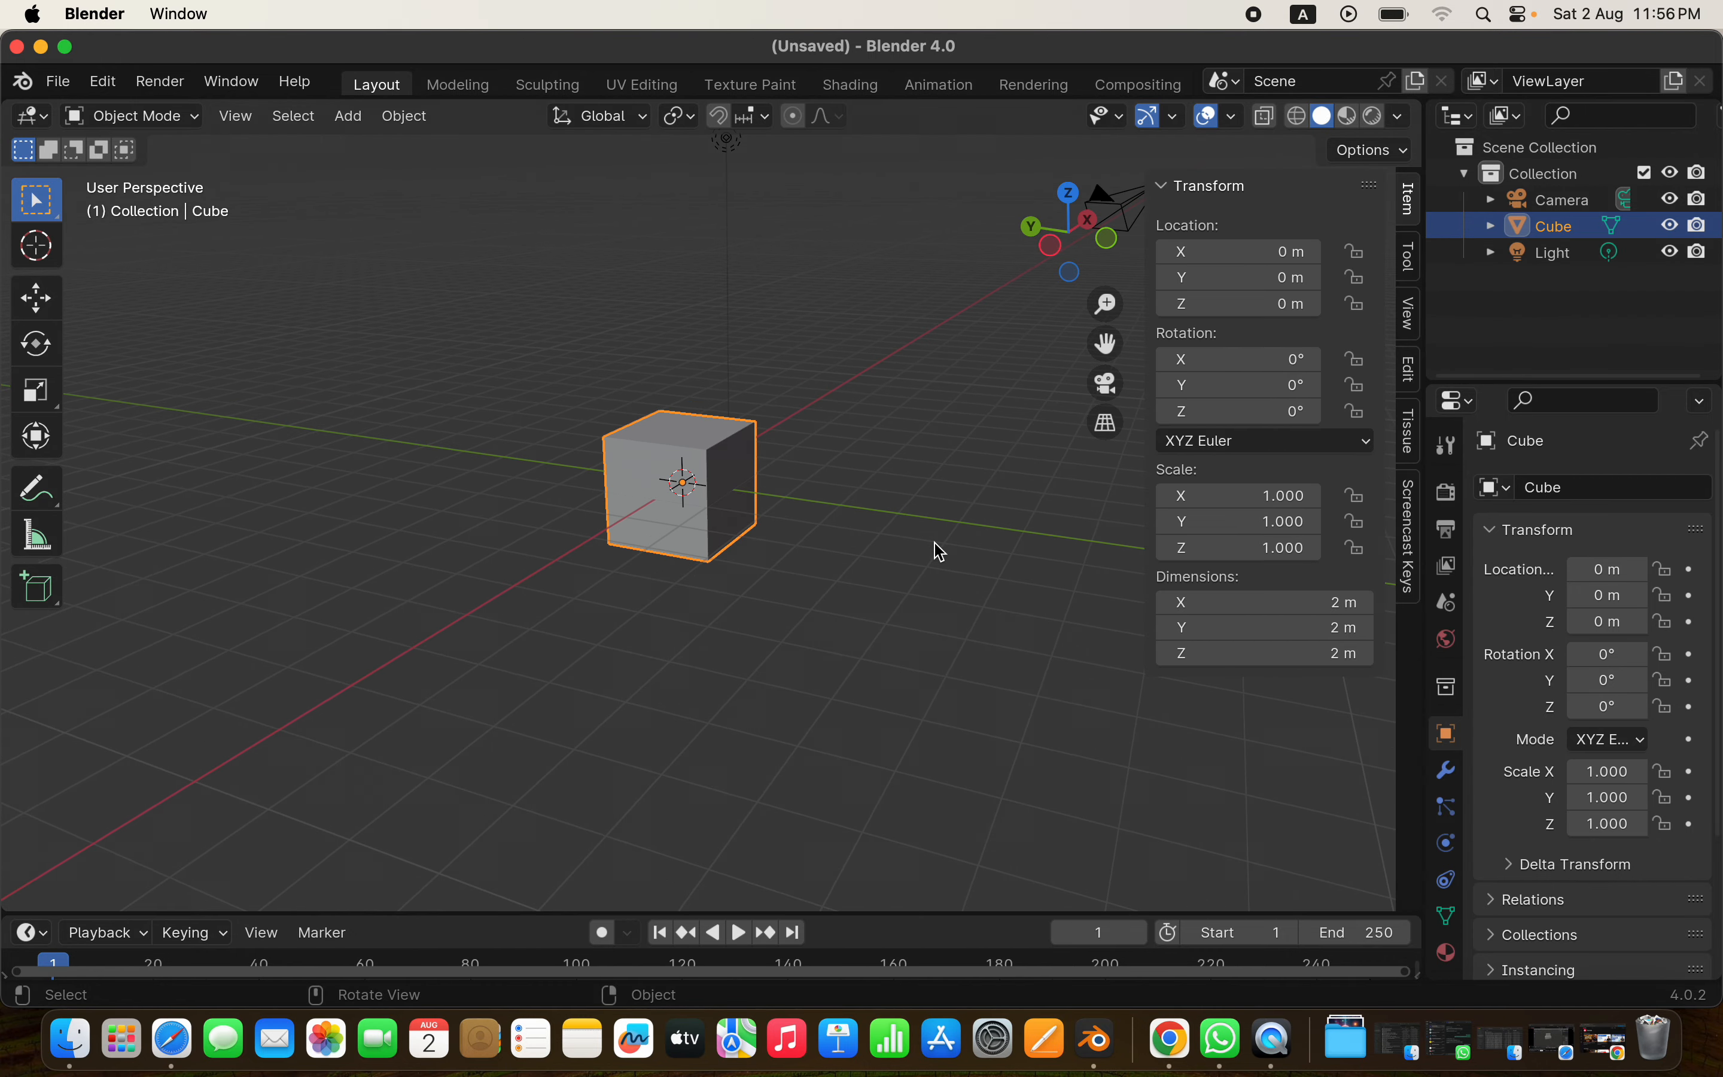
left_click(1409, 535)
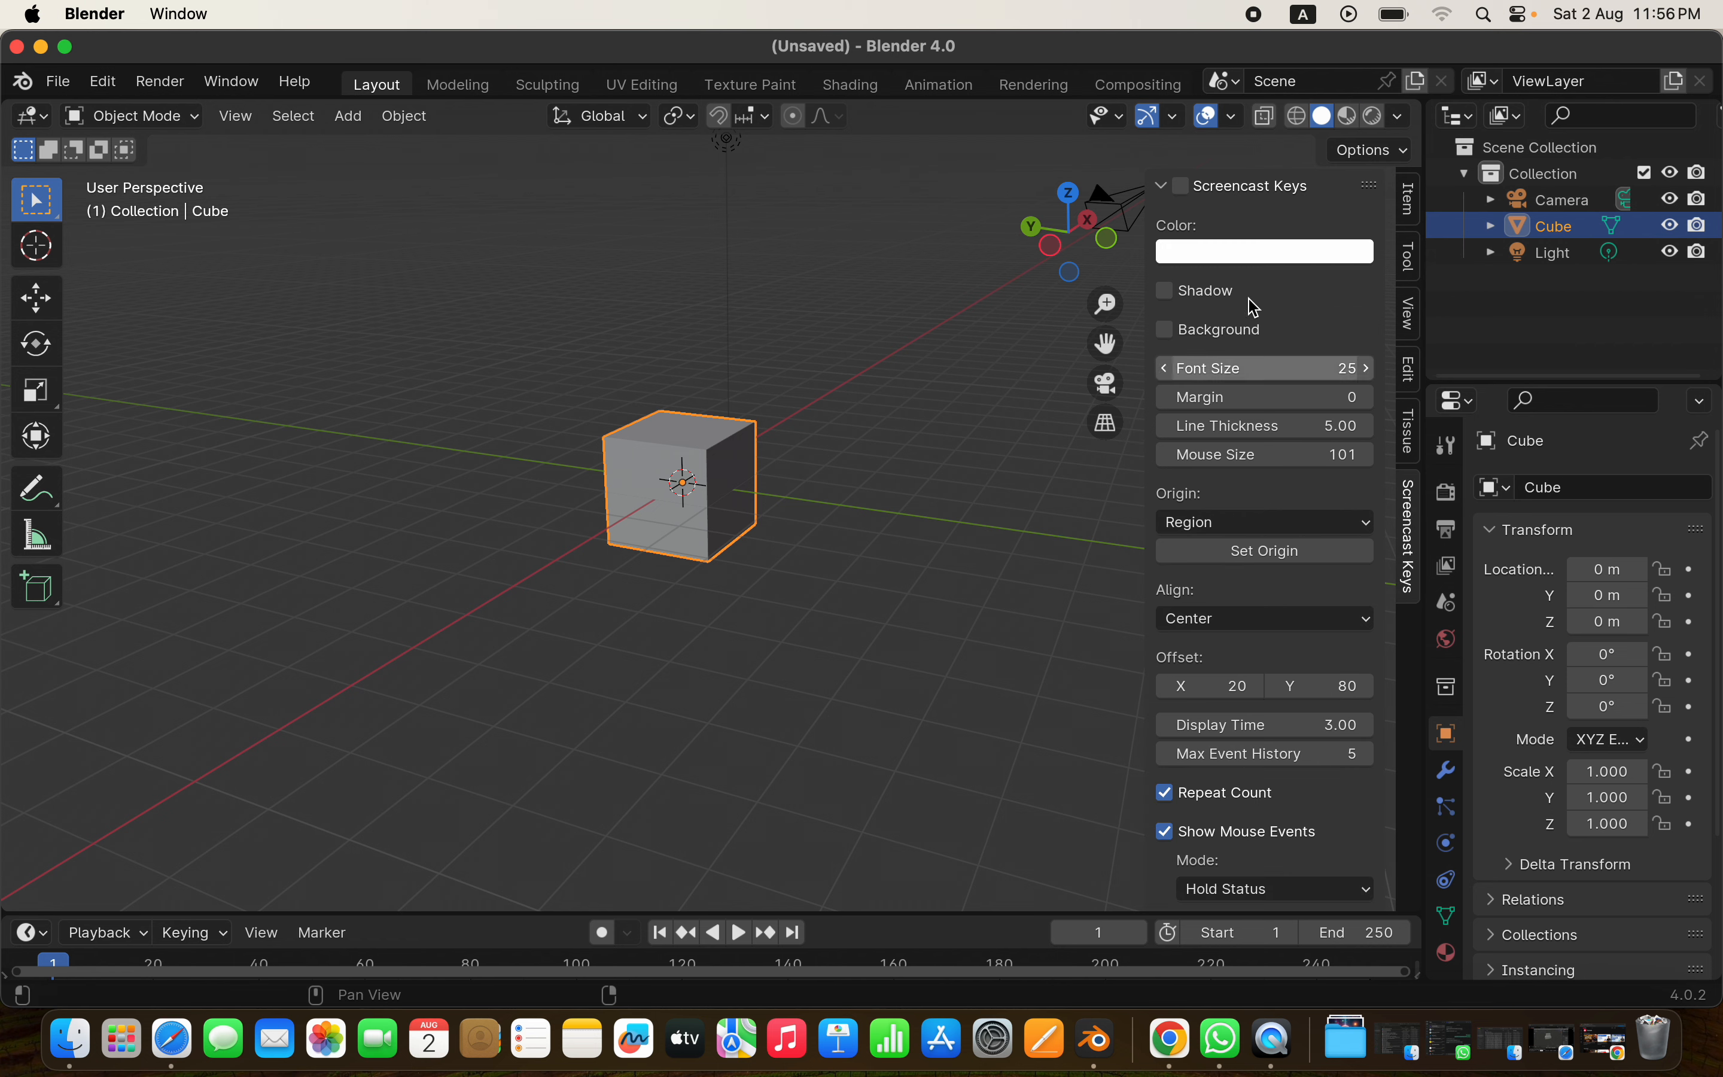
left_click(1182, 186)
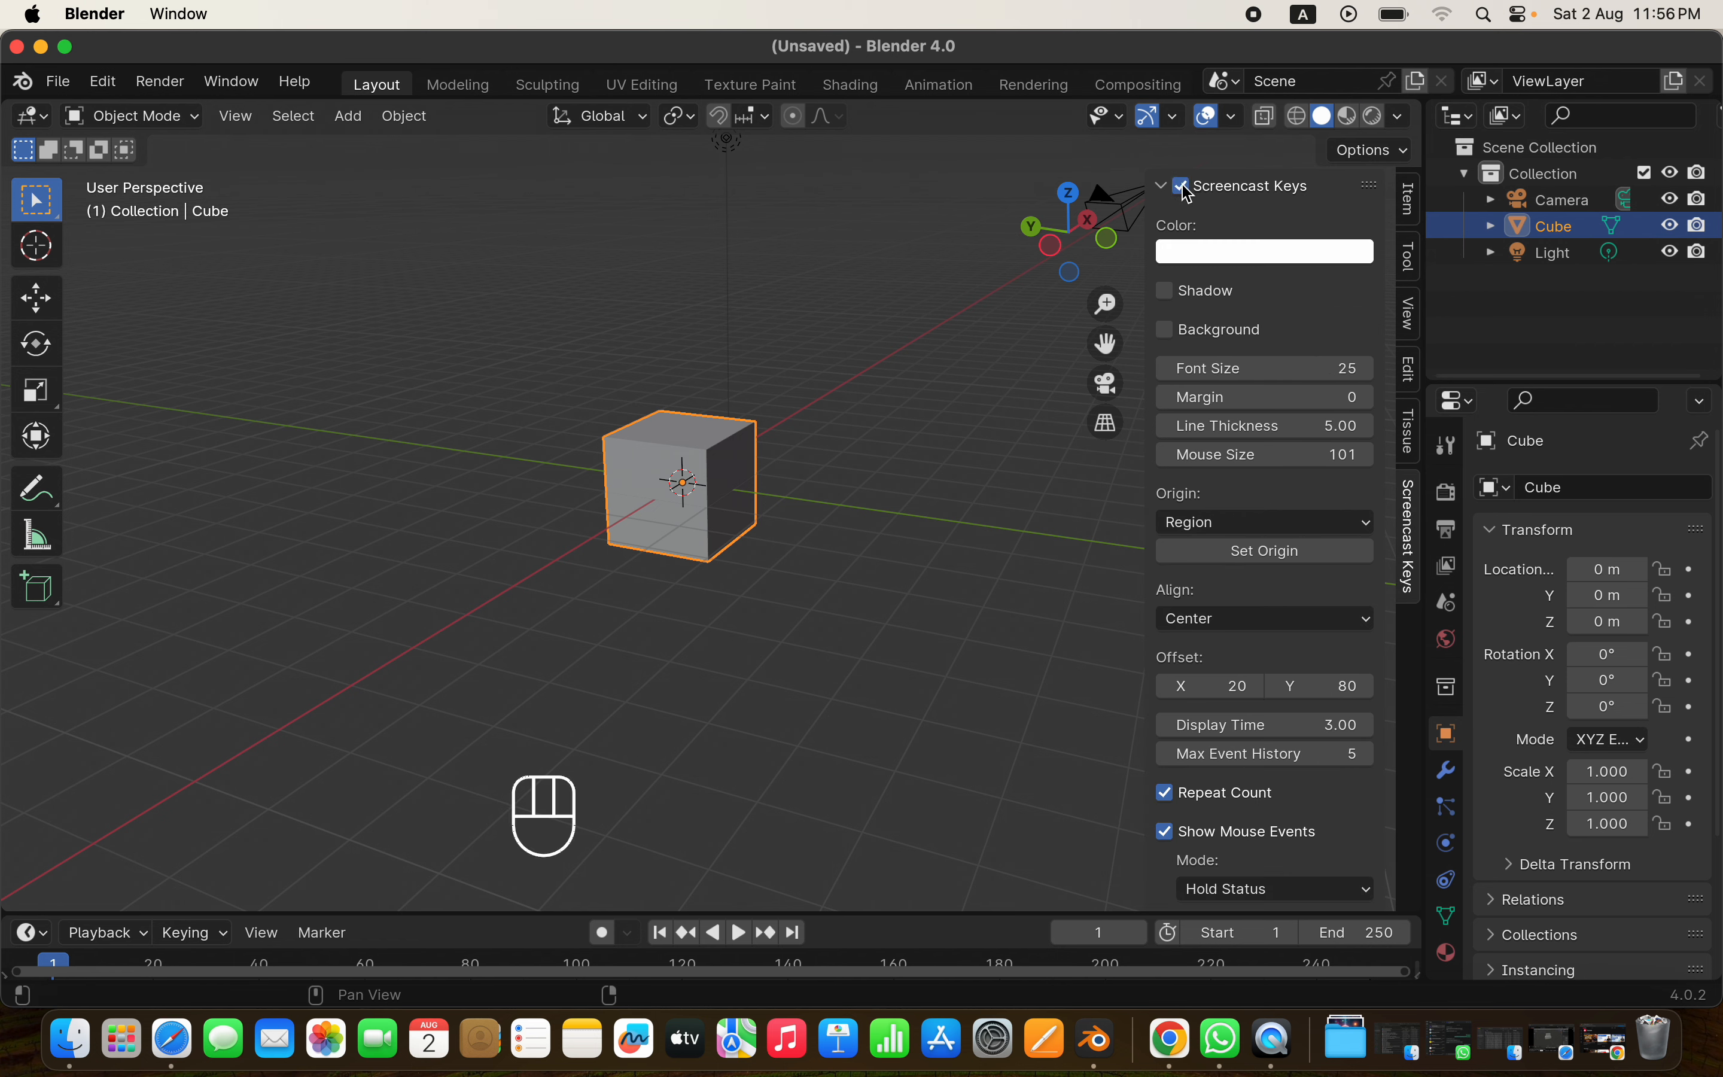
key("super")
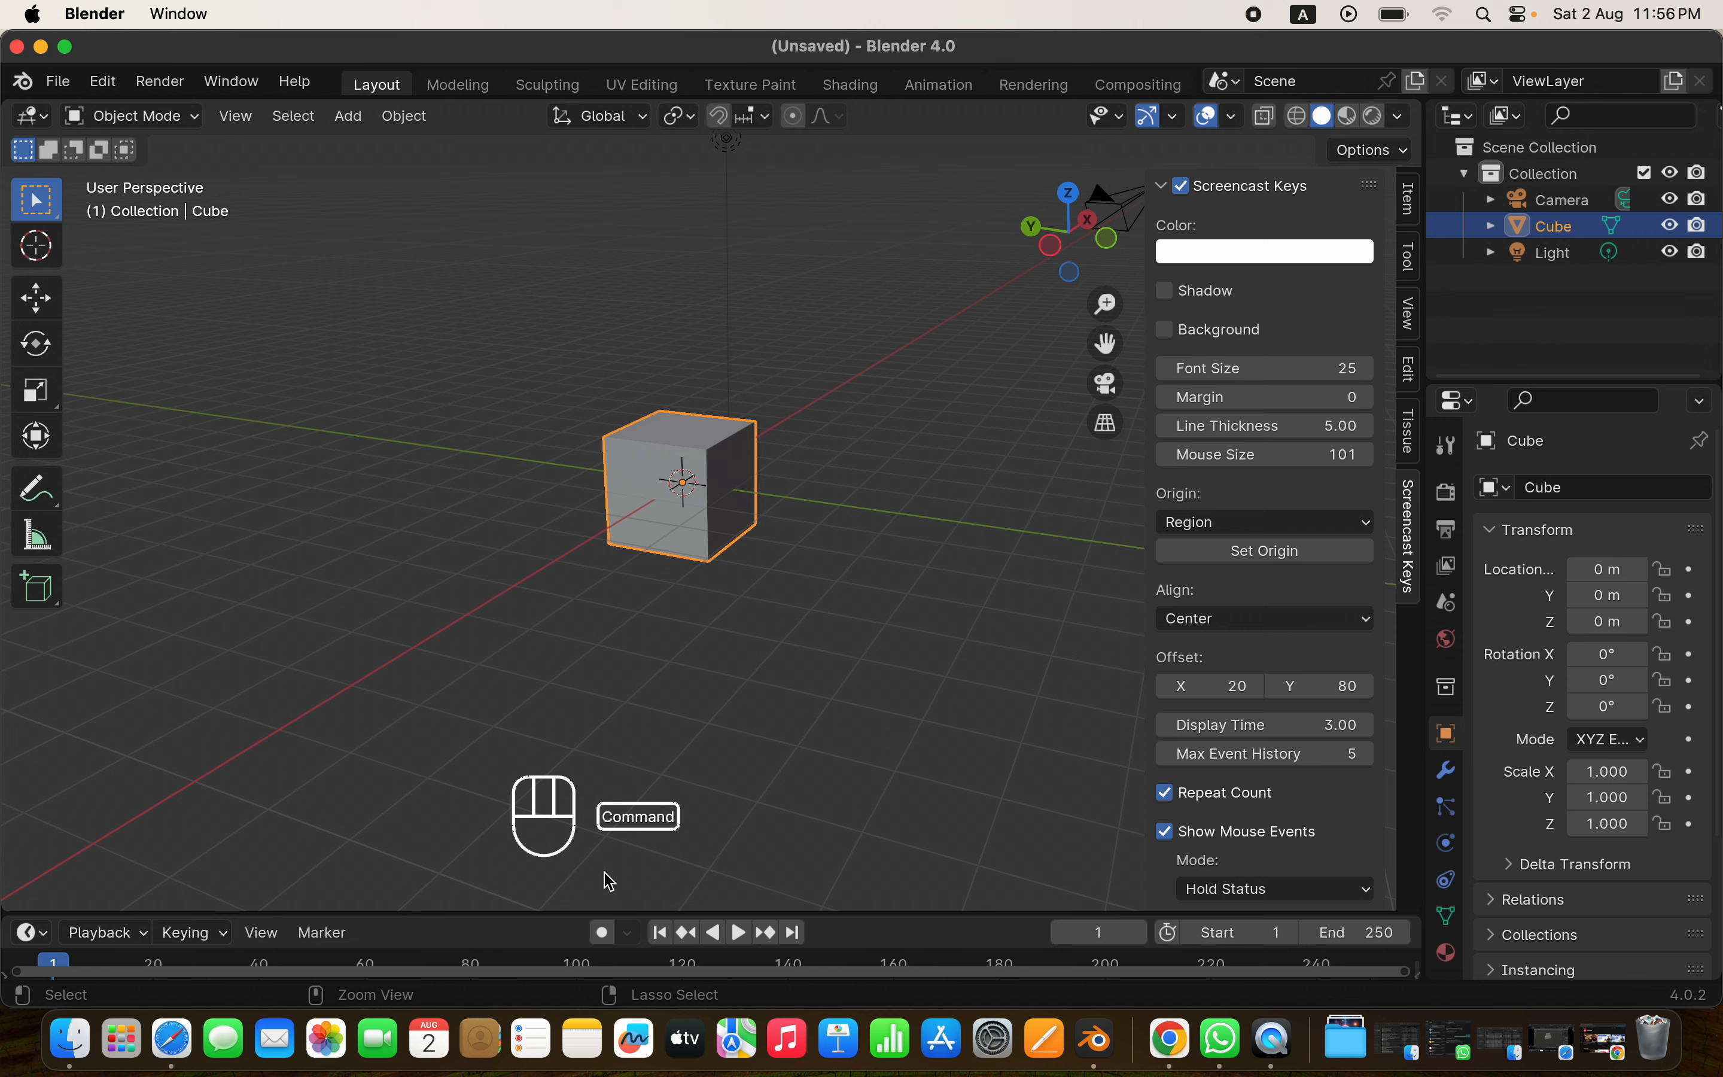
key("shift")
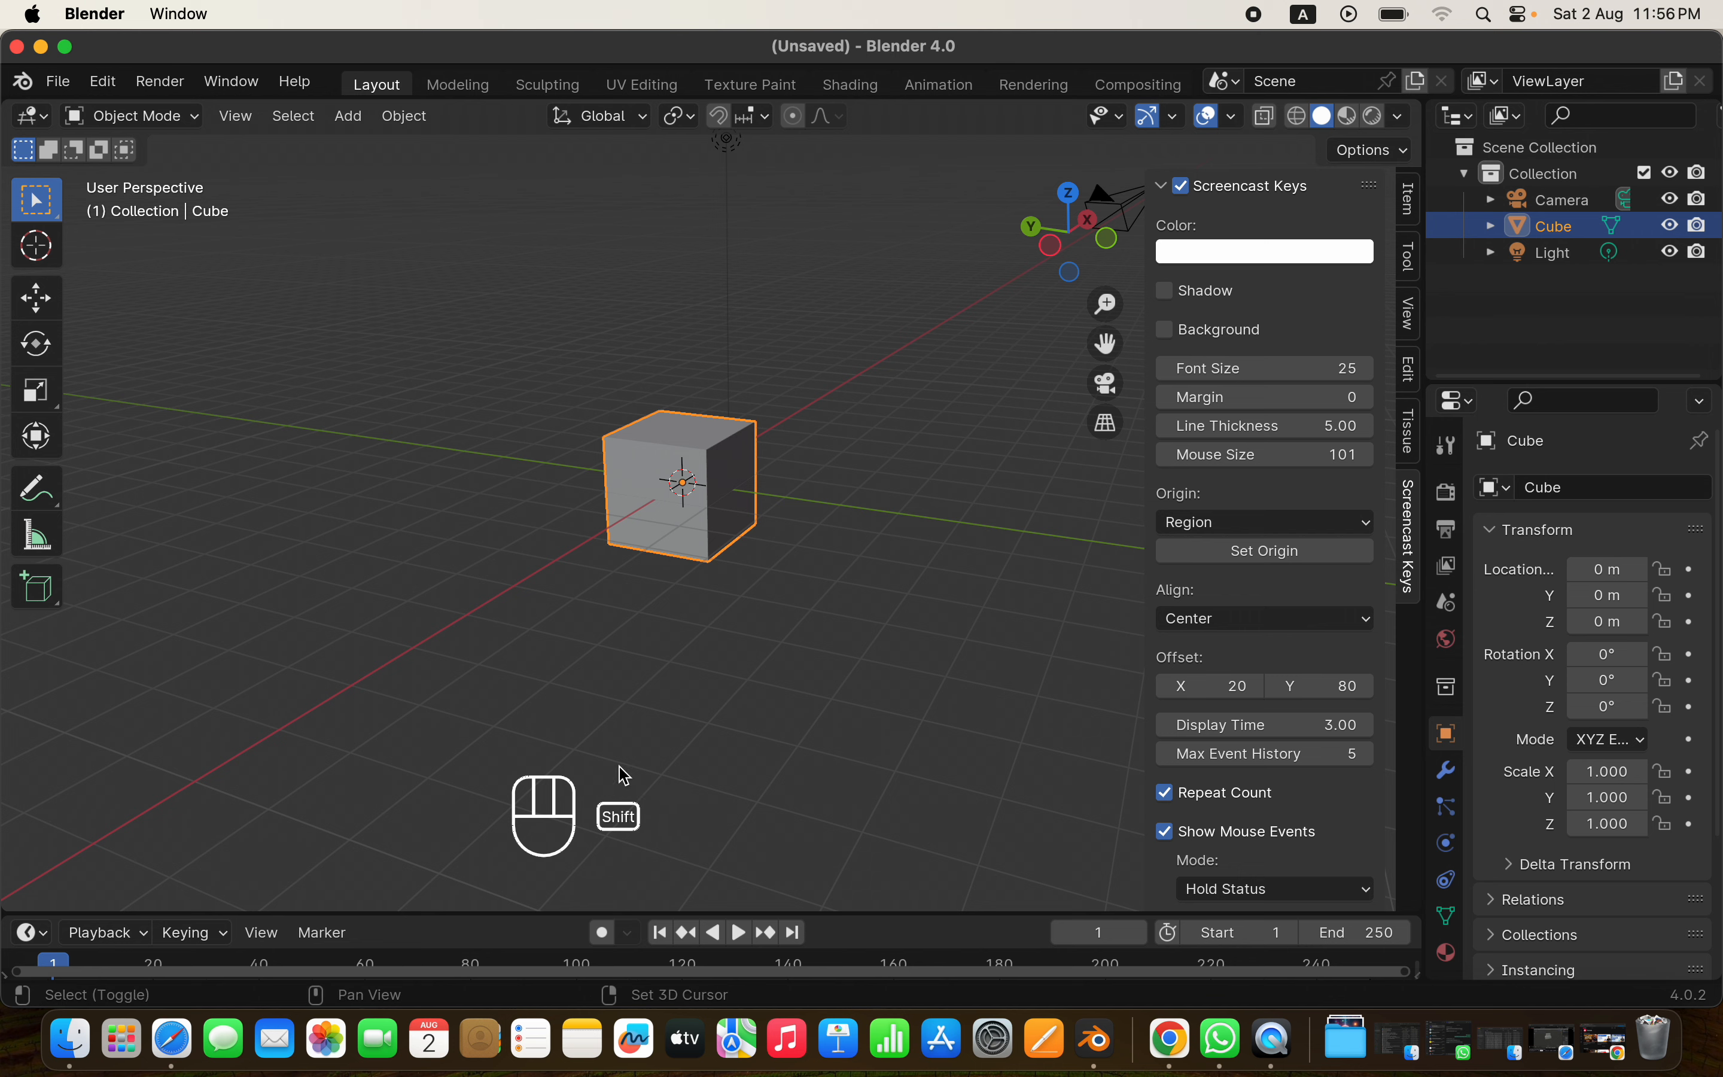
key("shift+super")
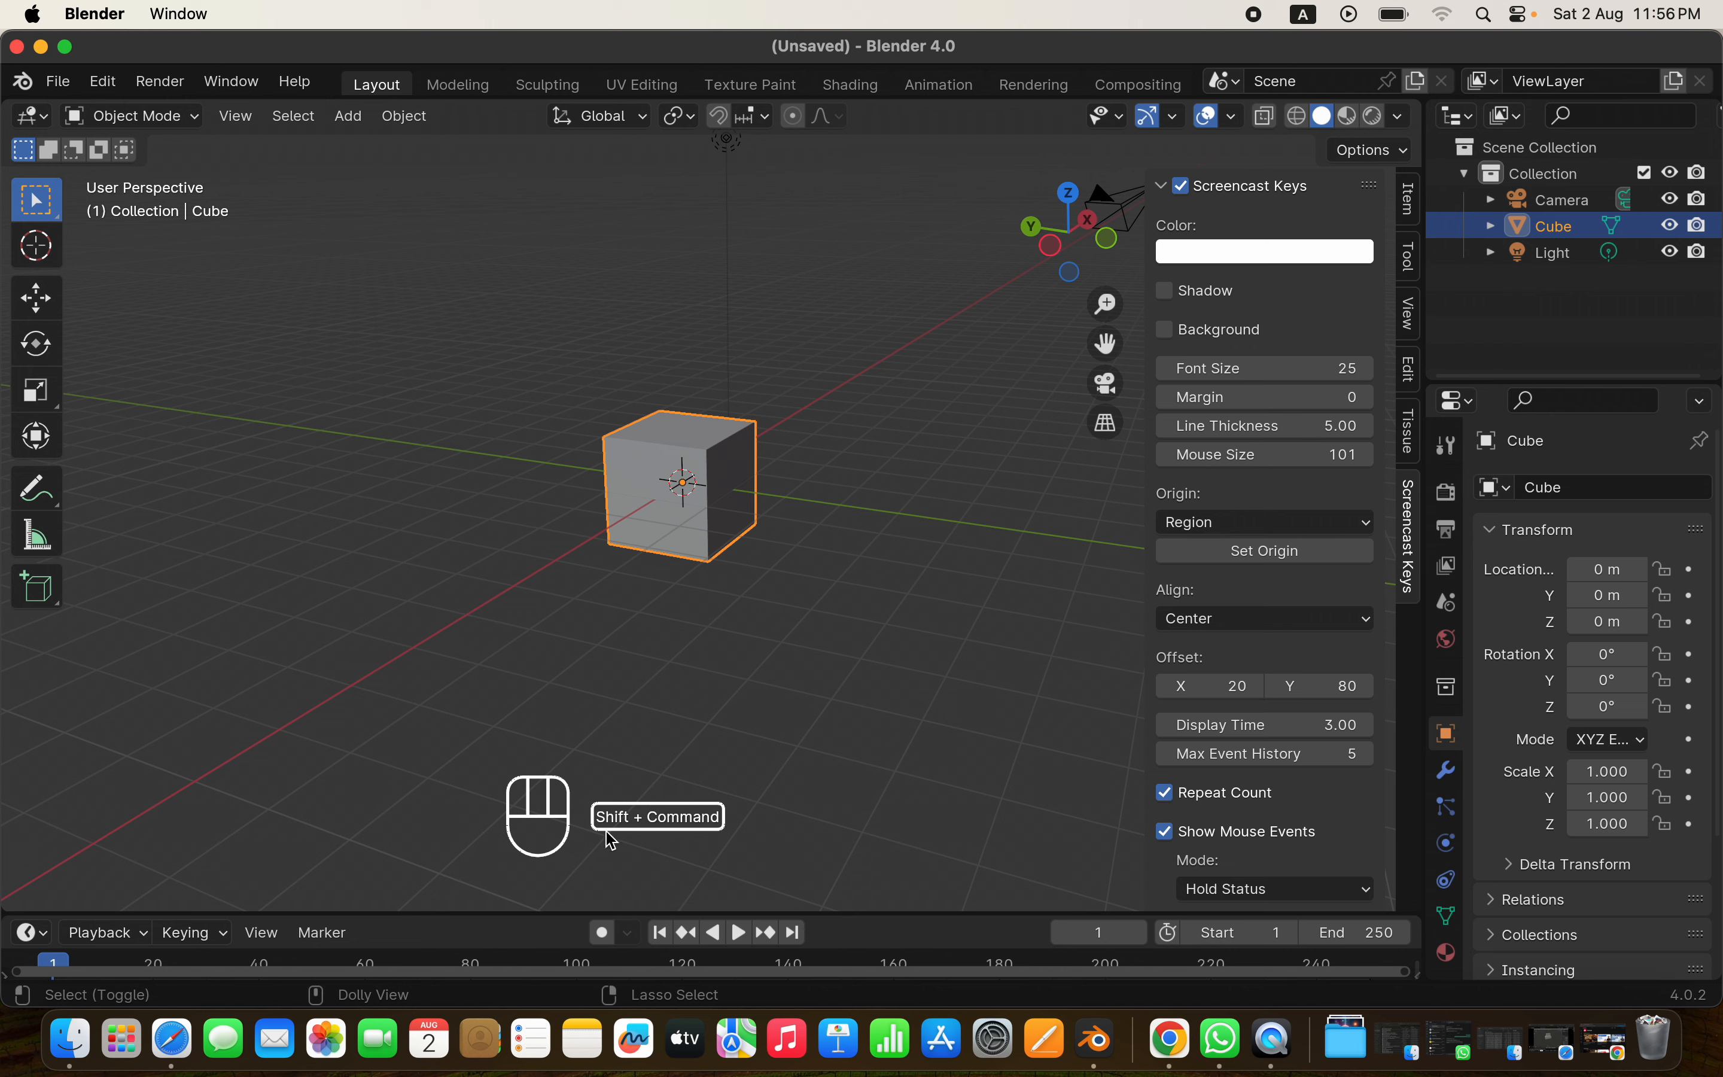
Show the cube's transform properties in the viewport sidebar and shrink the sidebar's display size
left_click(1409, 203)
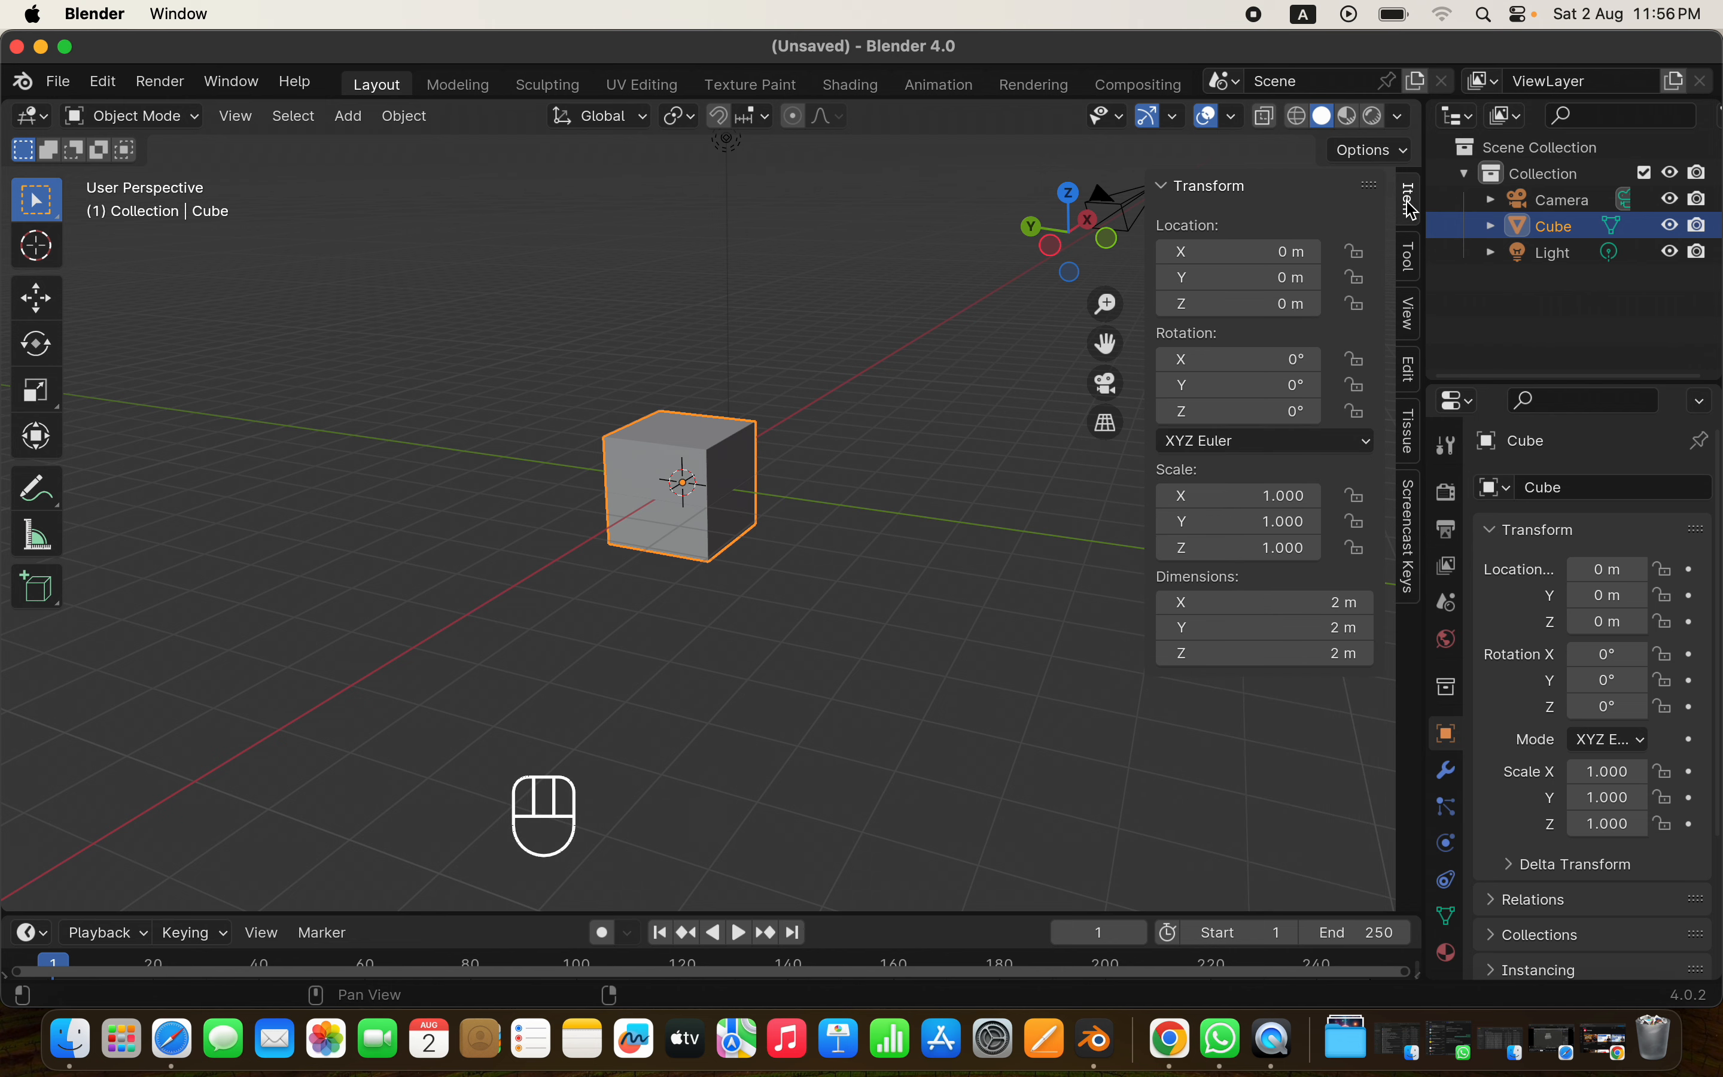
scroll(1258, 538, "up", 3, "super")
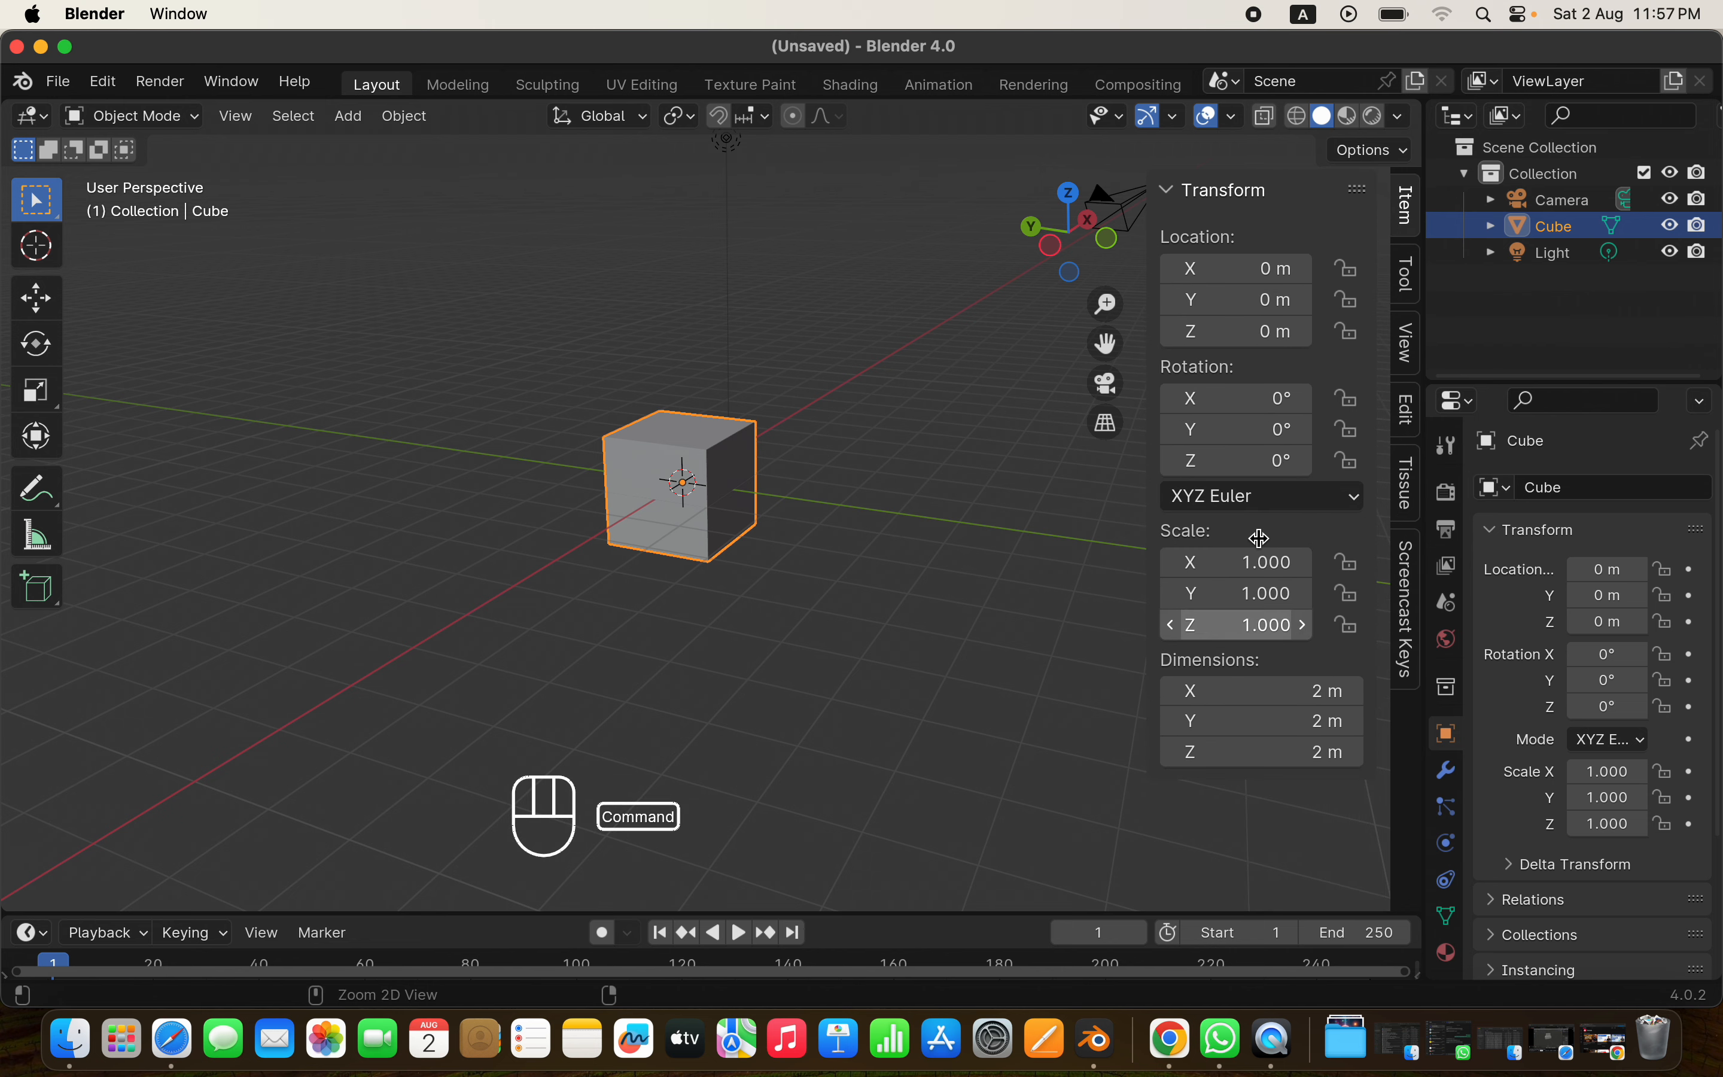
scroll(1260, 538, "down", 3, "super")
scroll(1260, 538, "up", 3, "super")
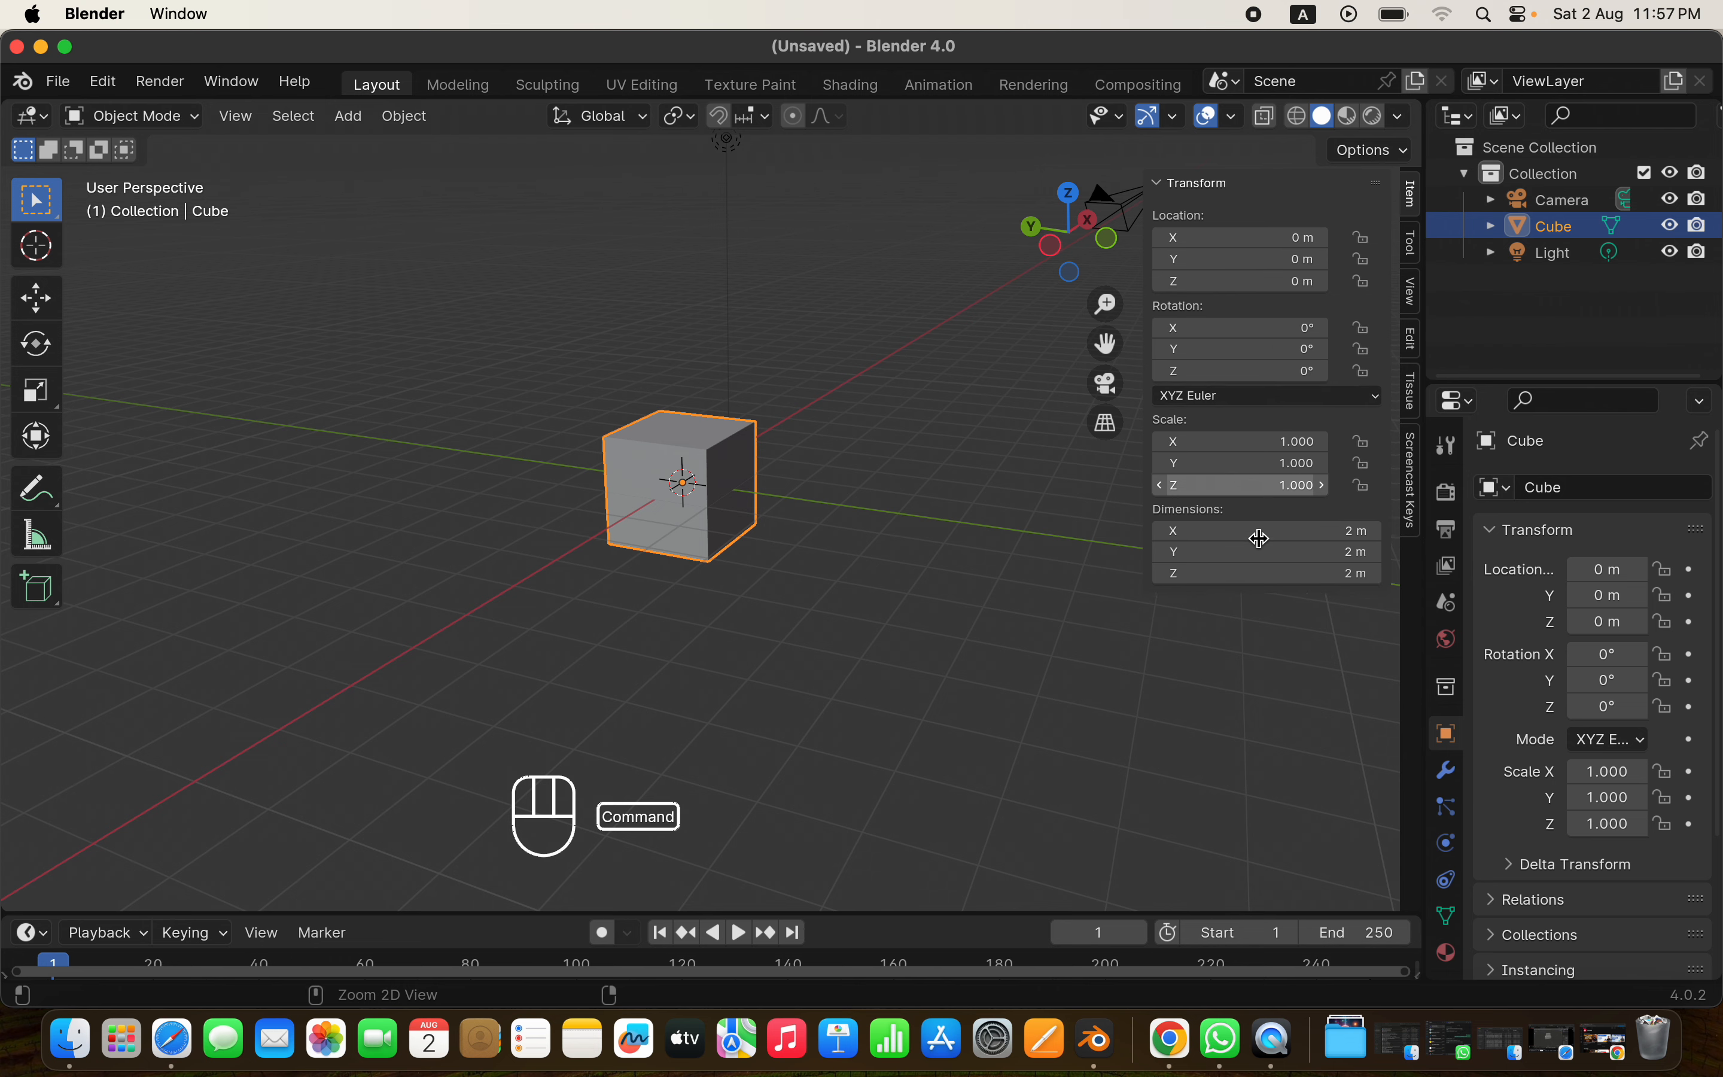
scroll(1259, 538, "down", 3, "super")
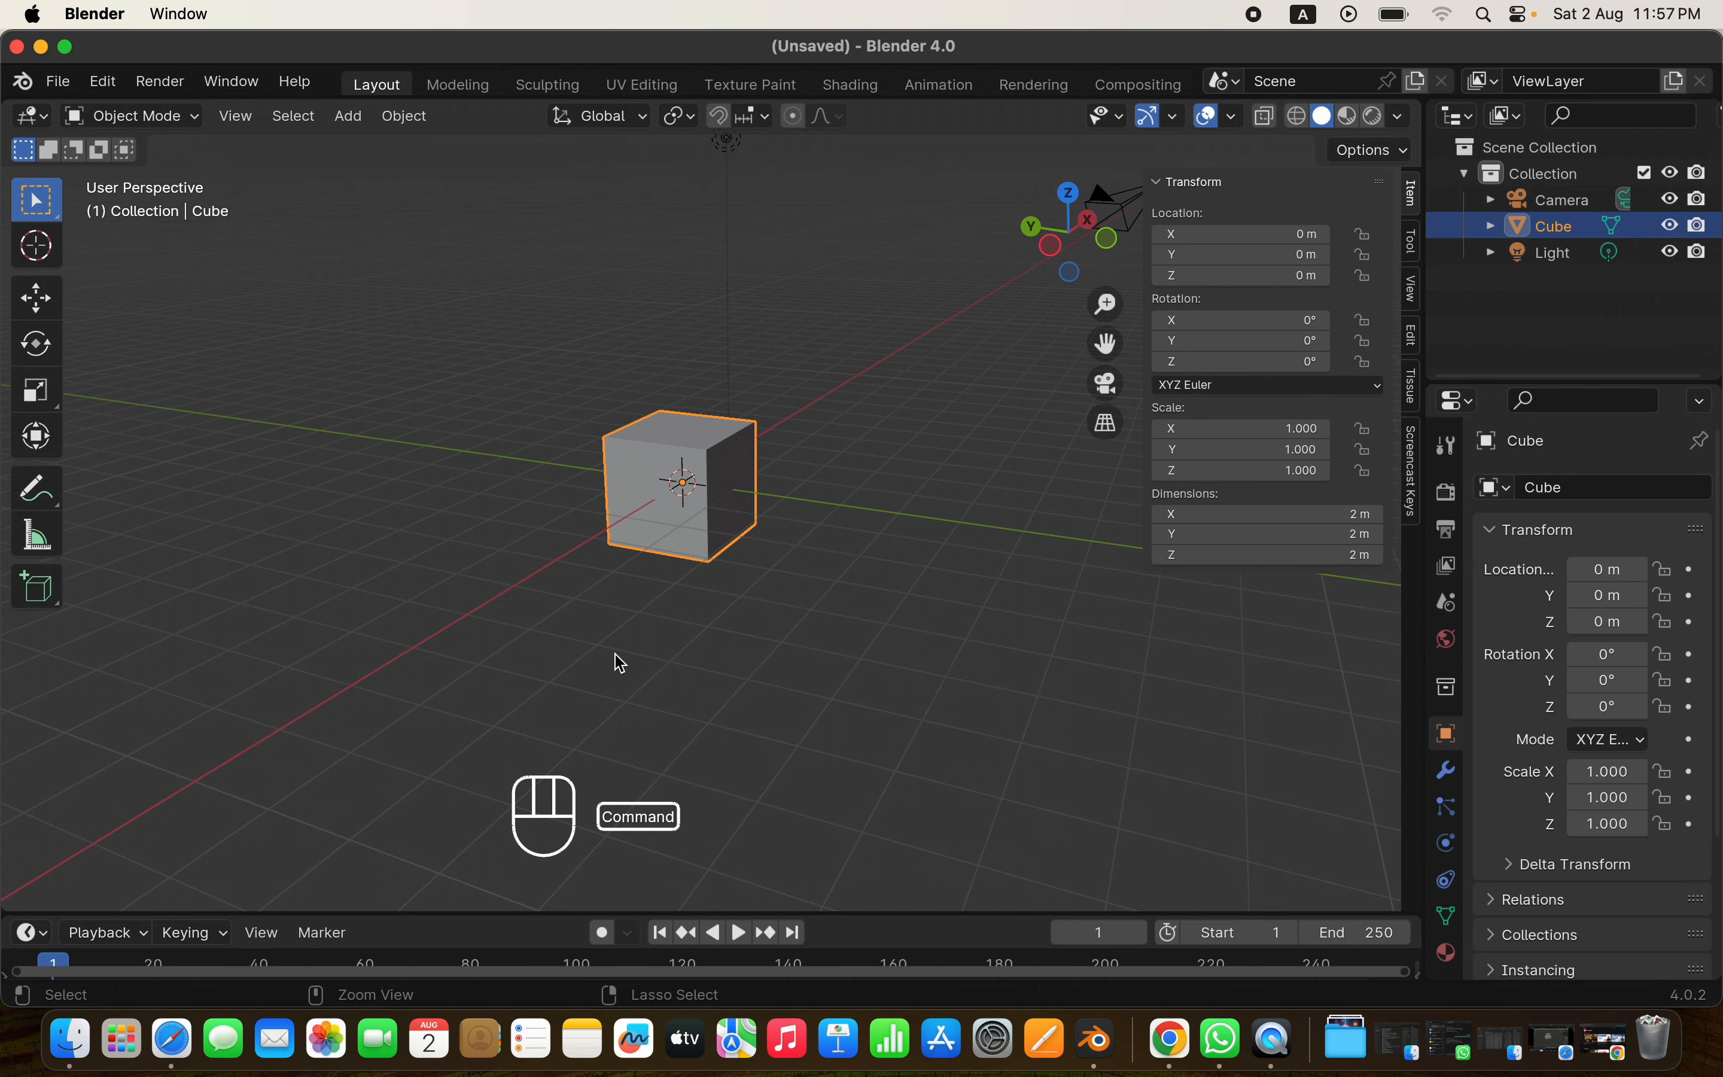
Set the viewport overlay's grid scale to 0.001
scroll(615, 662, "down", 3, "super")
scroll(740, 423, "up", 3, "shift")
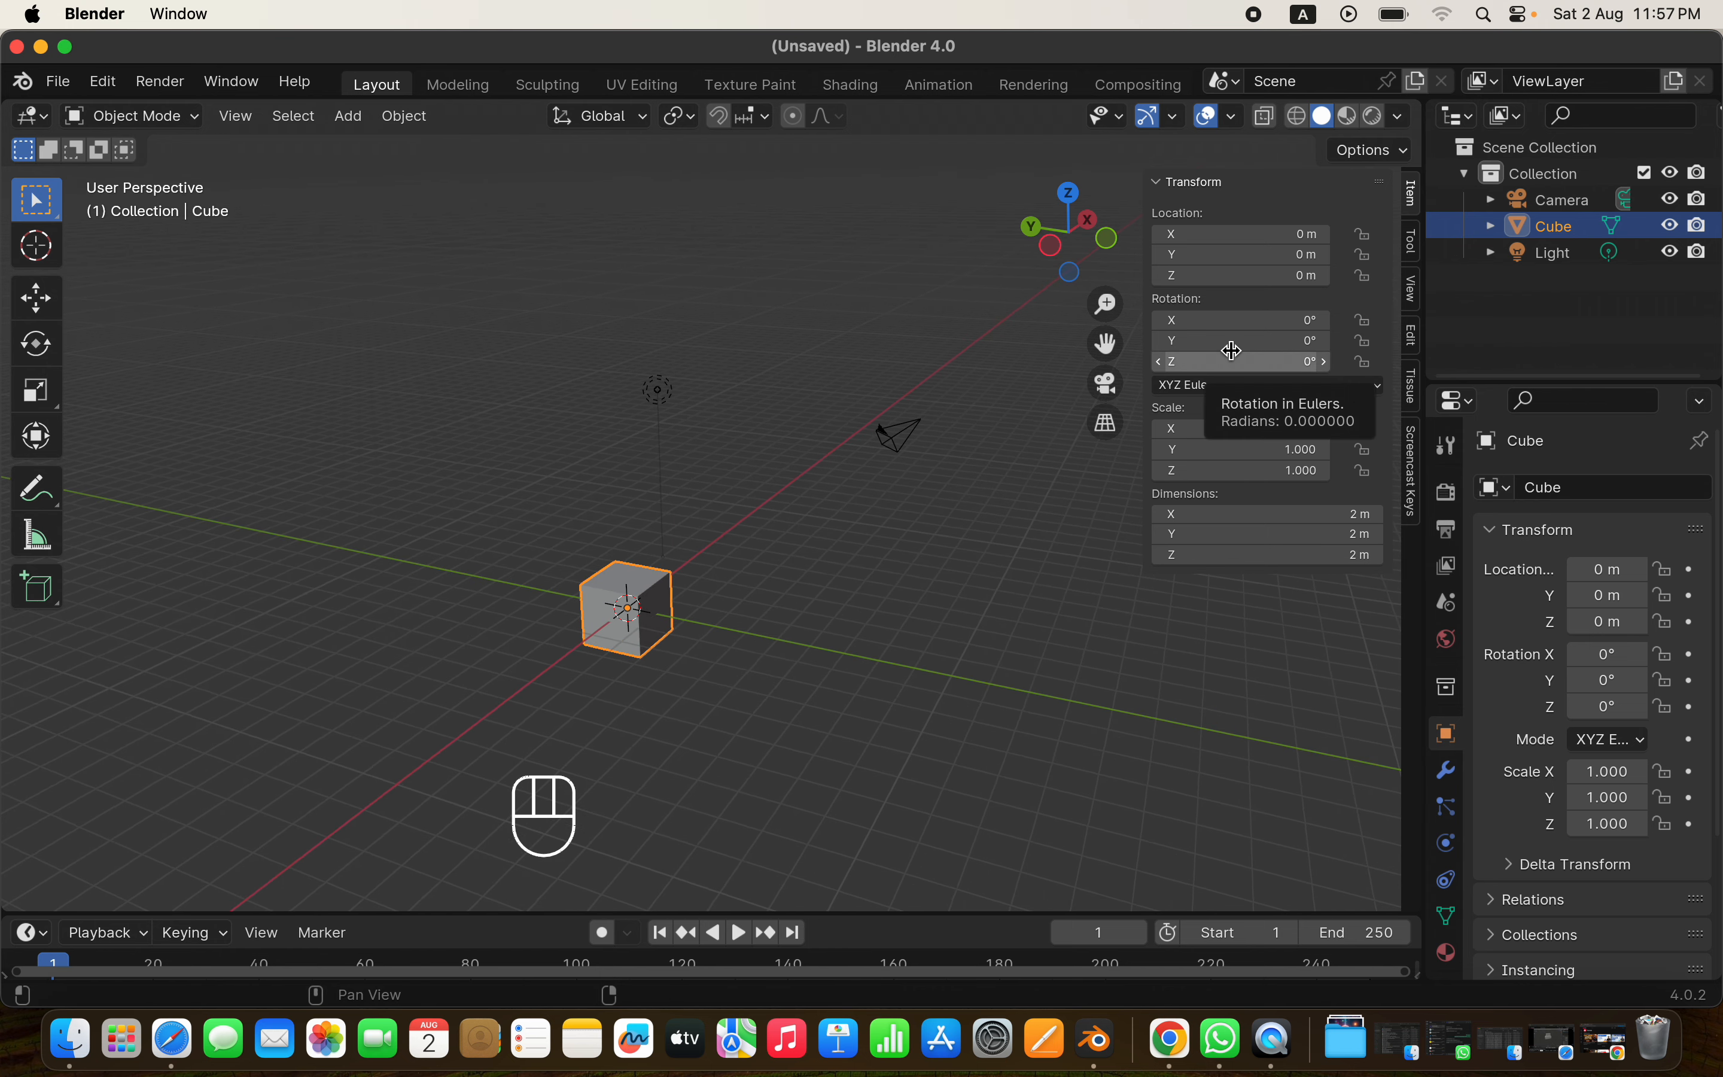
left_click(1231, 117)
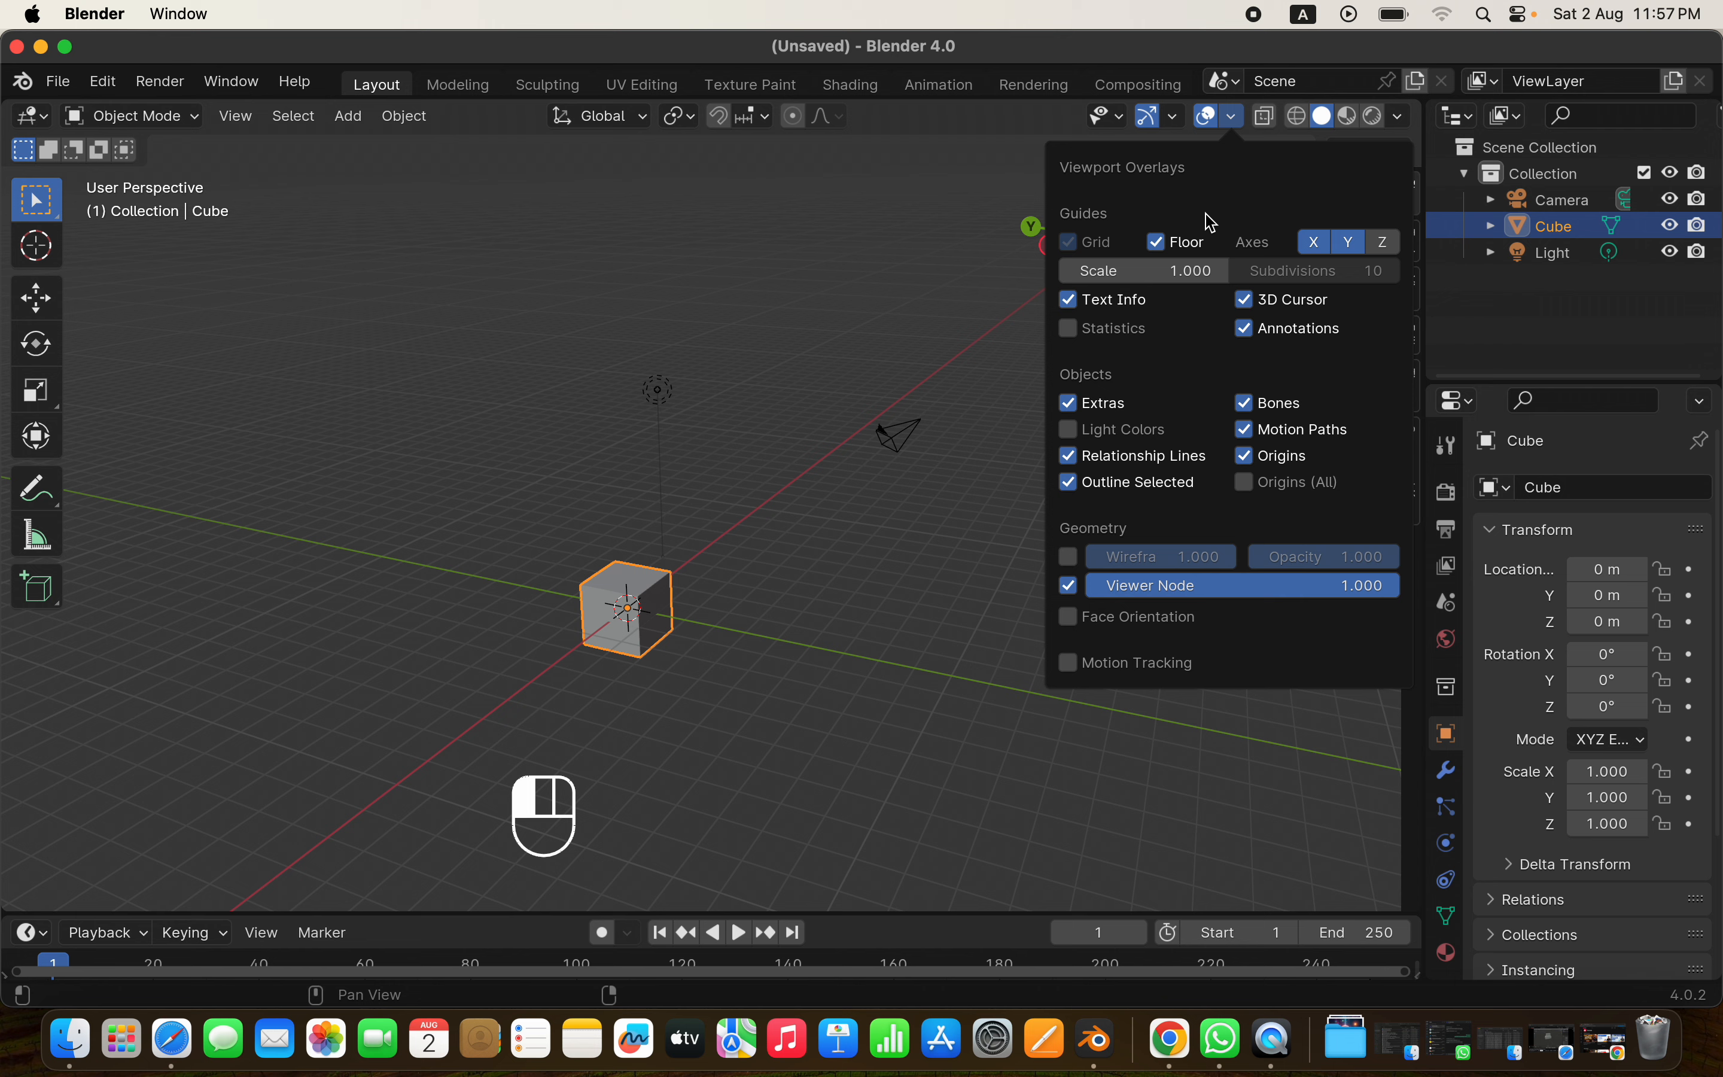
left_click(1191, 271)
type(".")
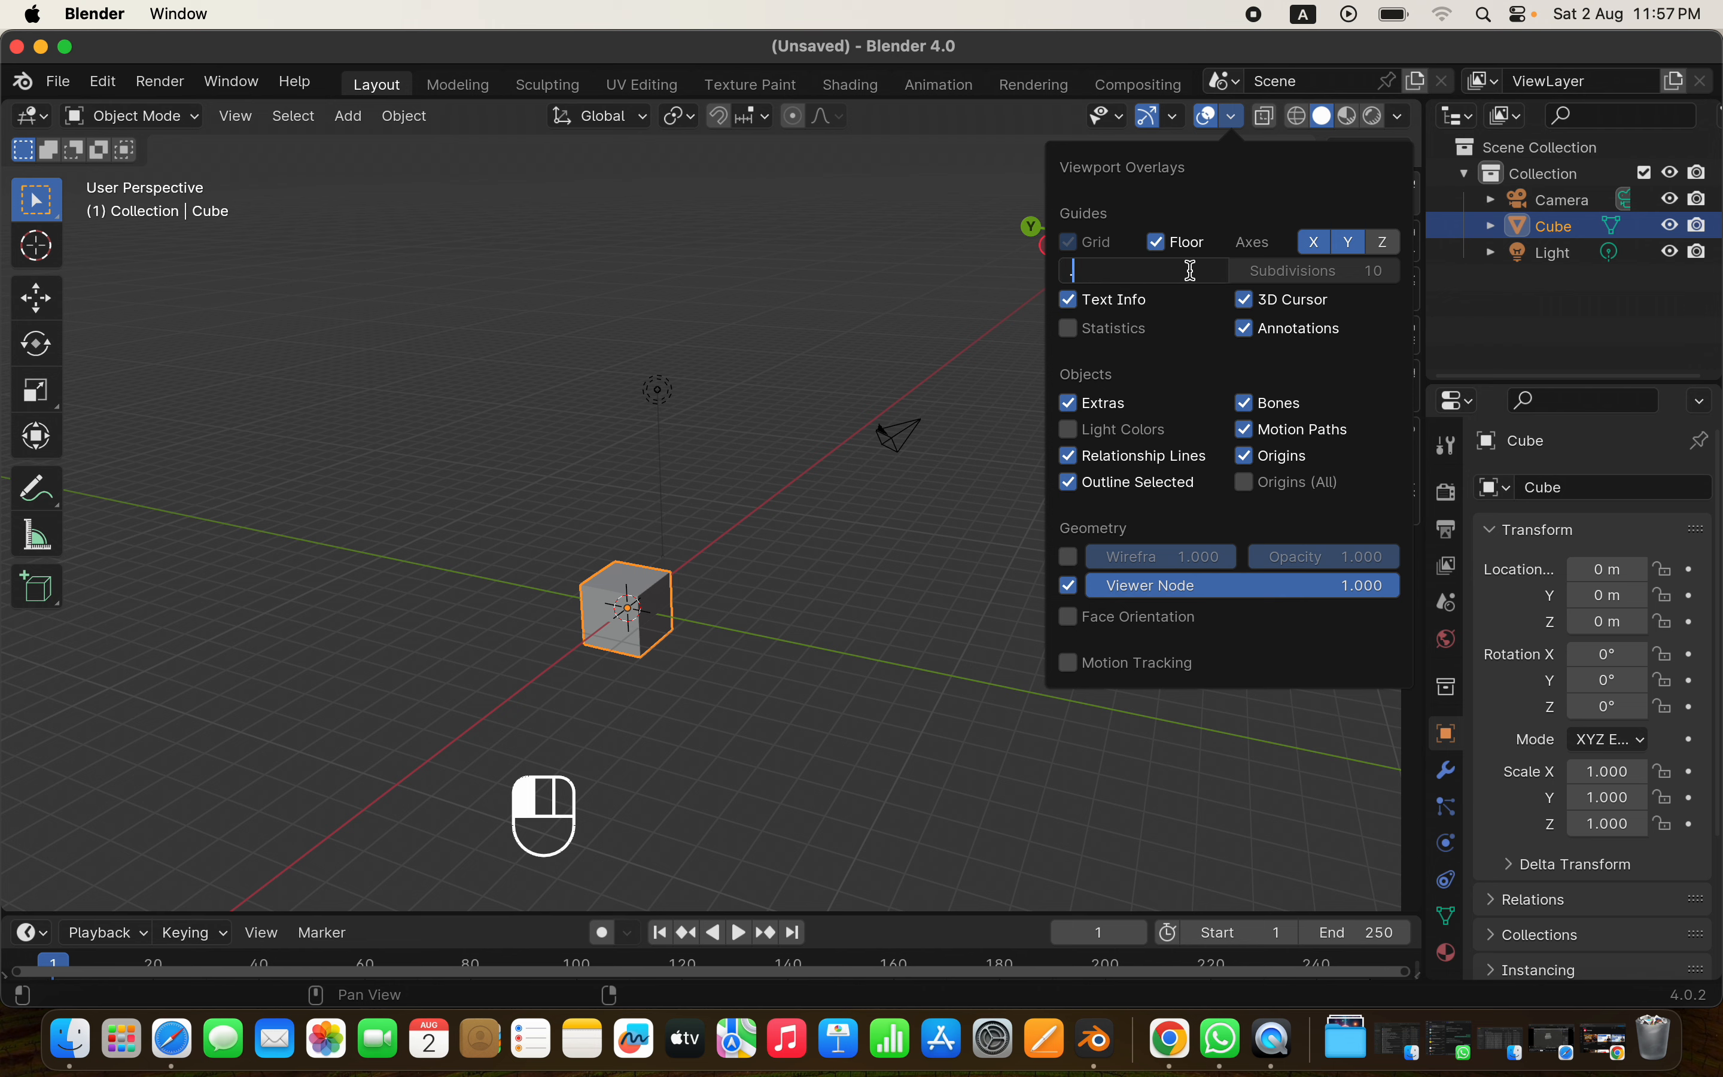
type("001")
key("Return")
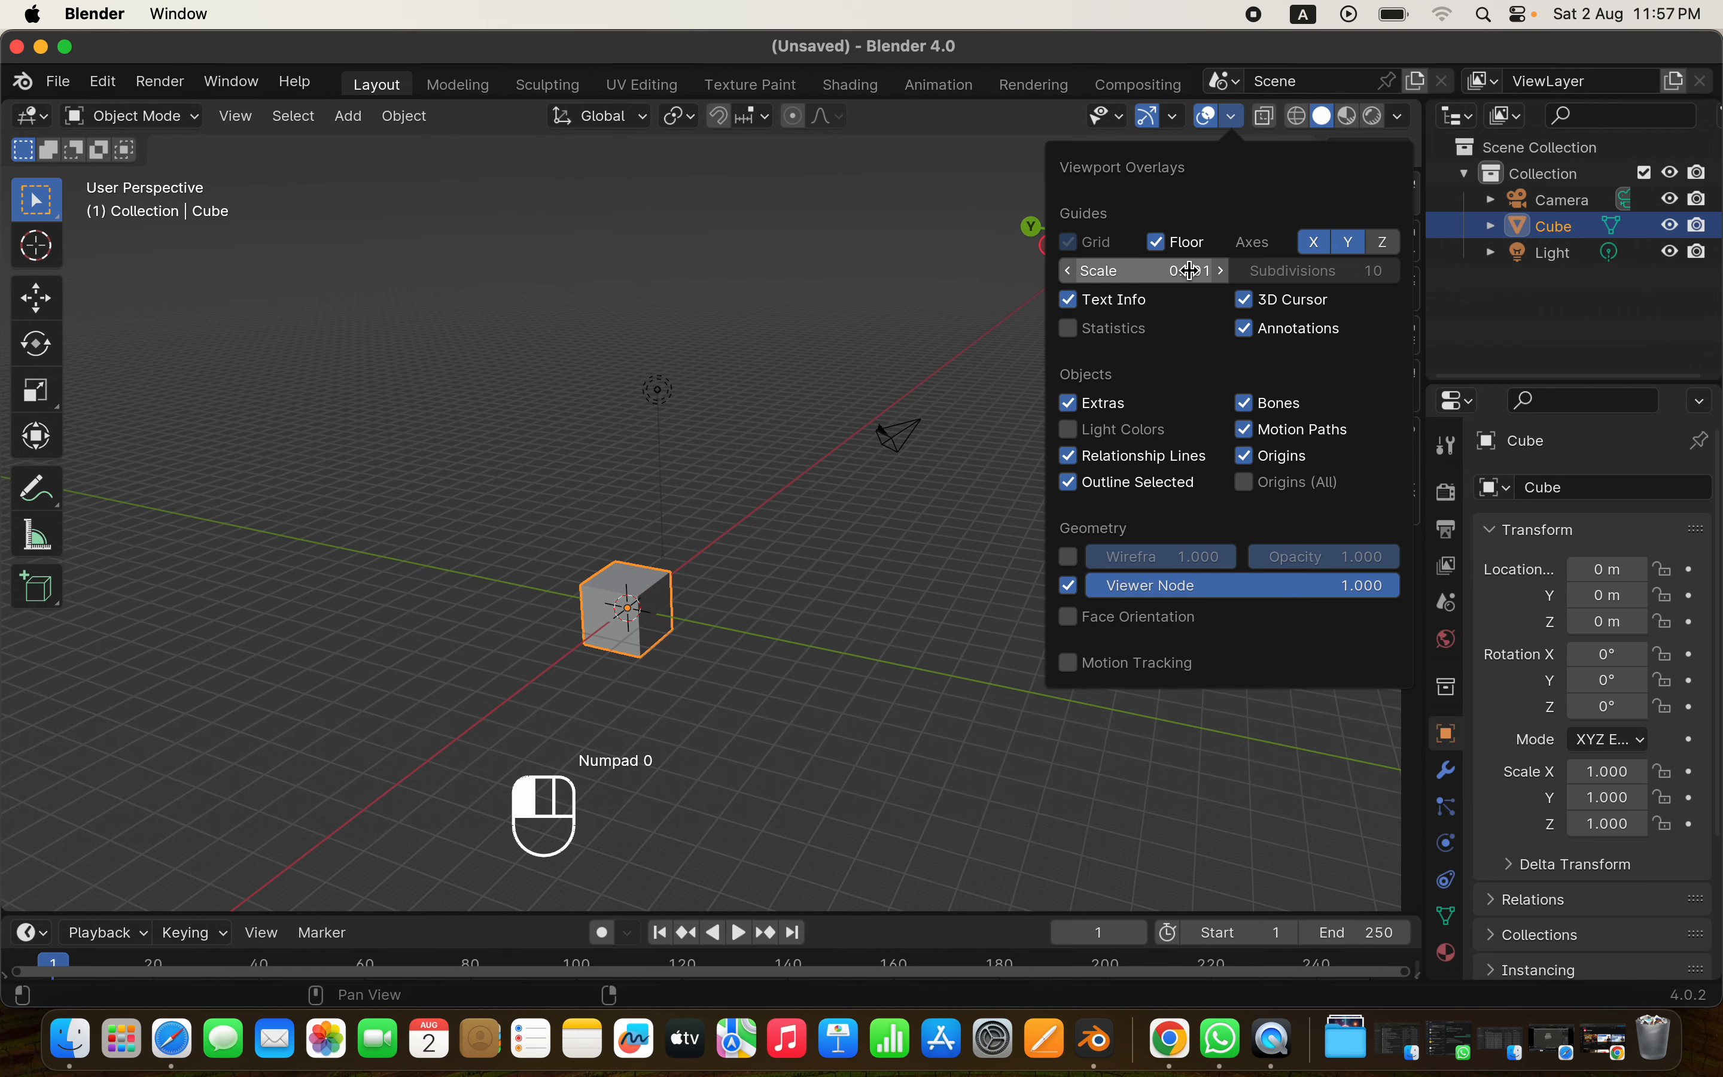
Configure the scene units with a unit scale of 0.001 and the length in millimeters
left_click(1456, 611)
left_click(1579, 629)
left_click(1628, 703)
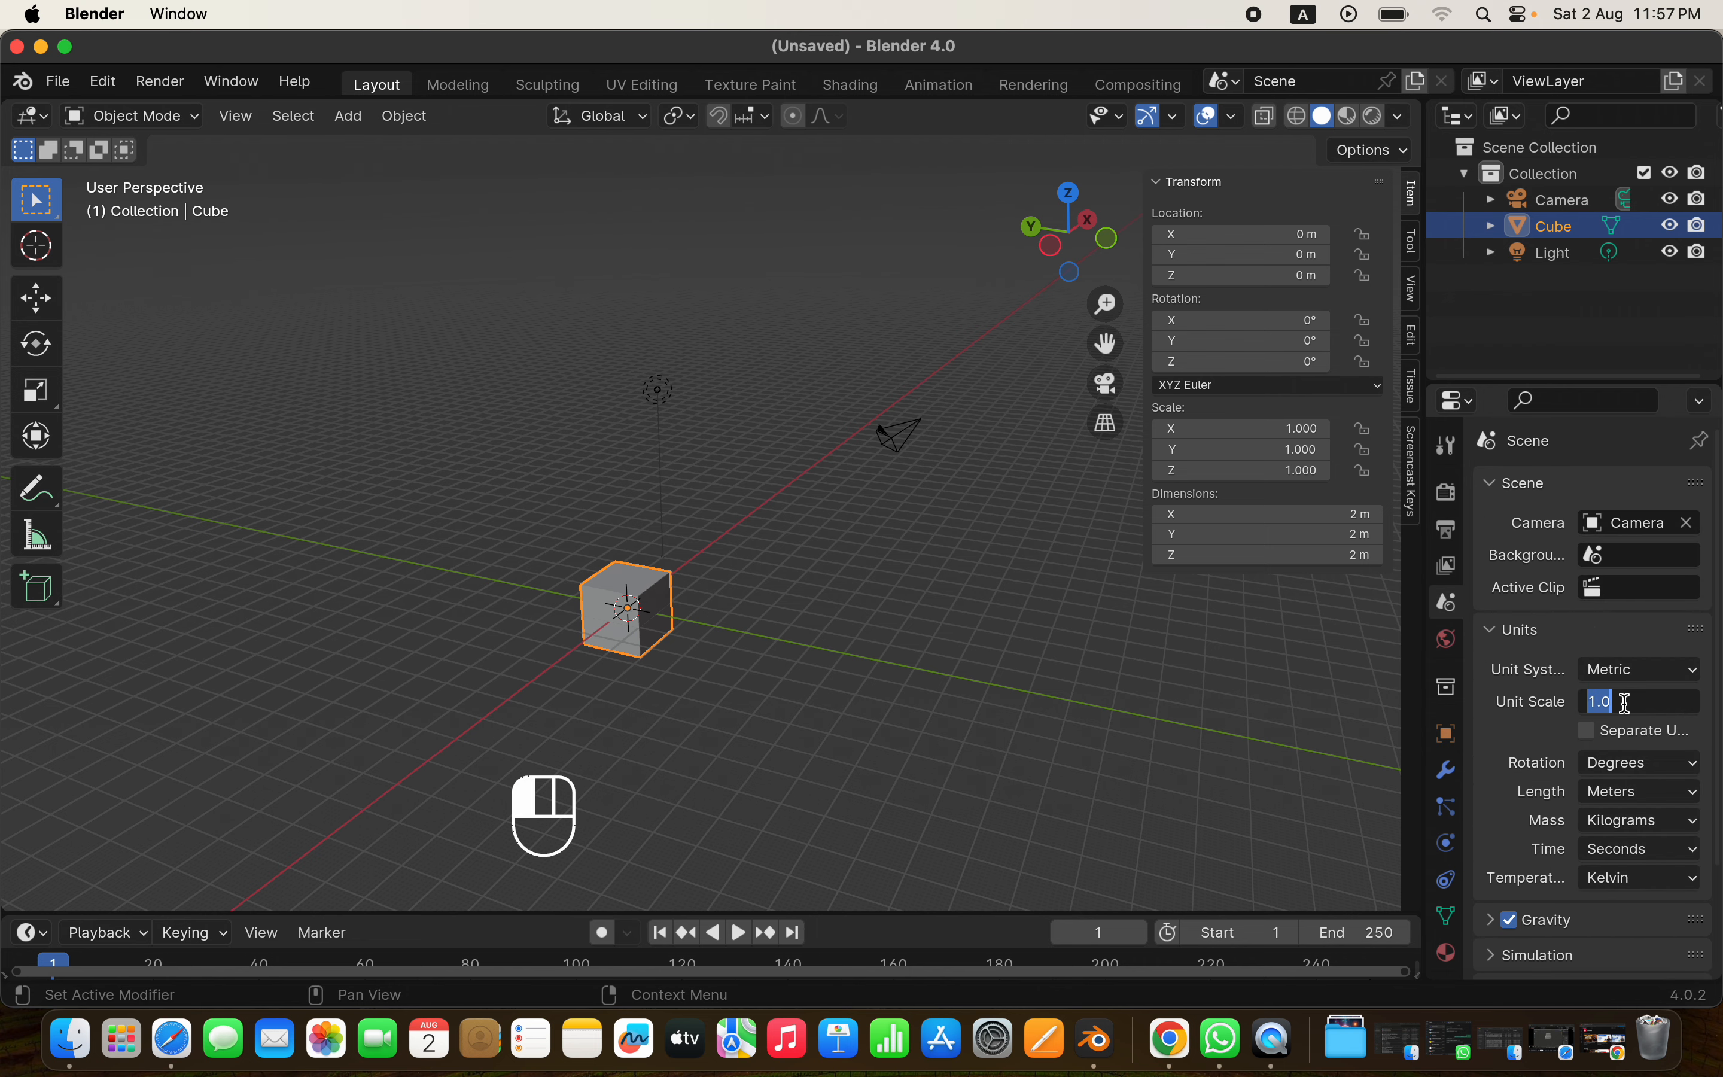
type(".001")
key("Return")
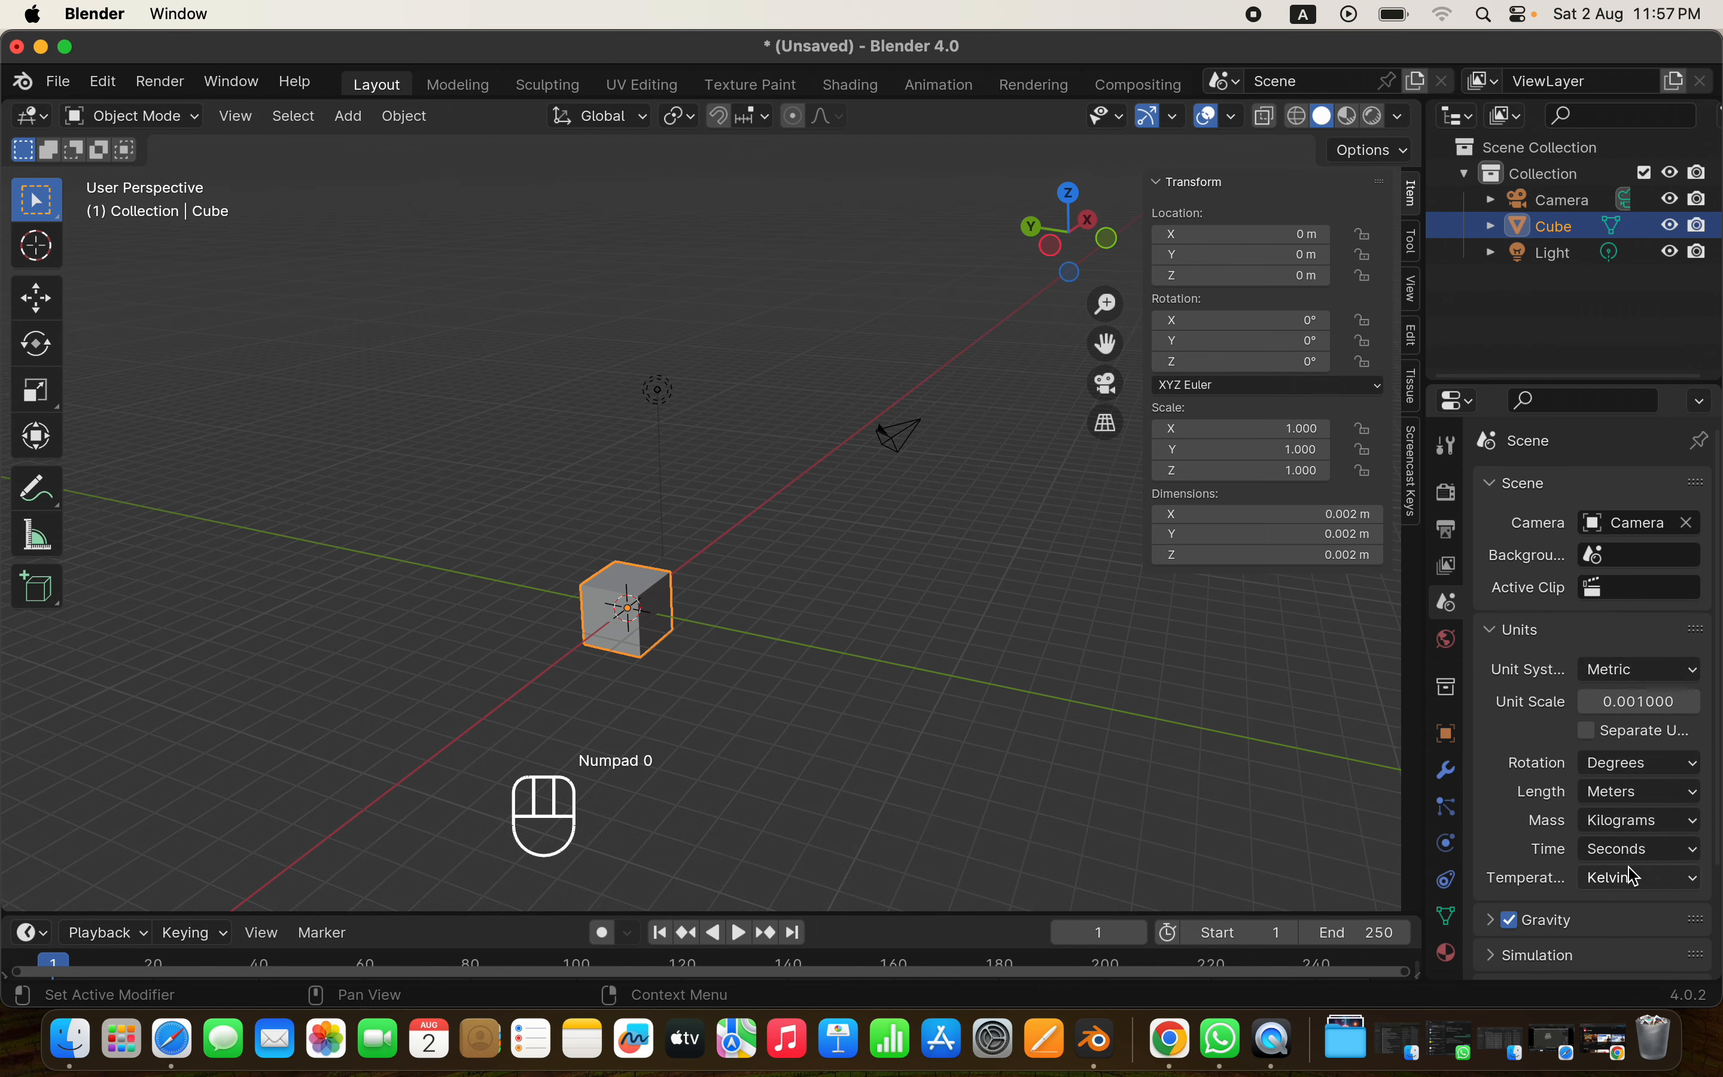
left_click(1670, 793)
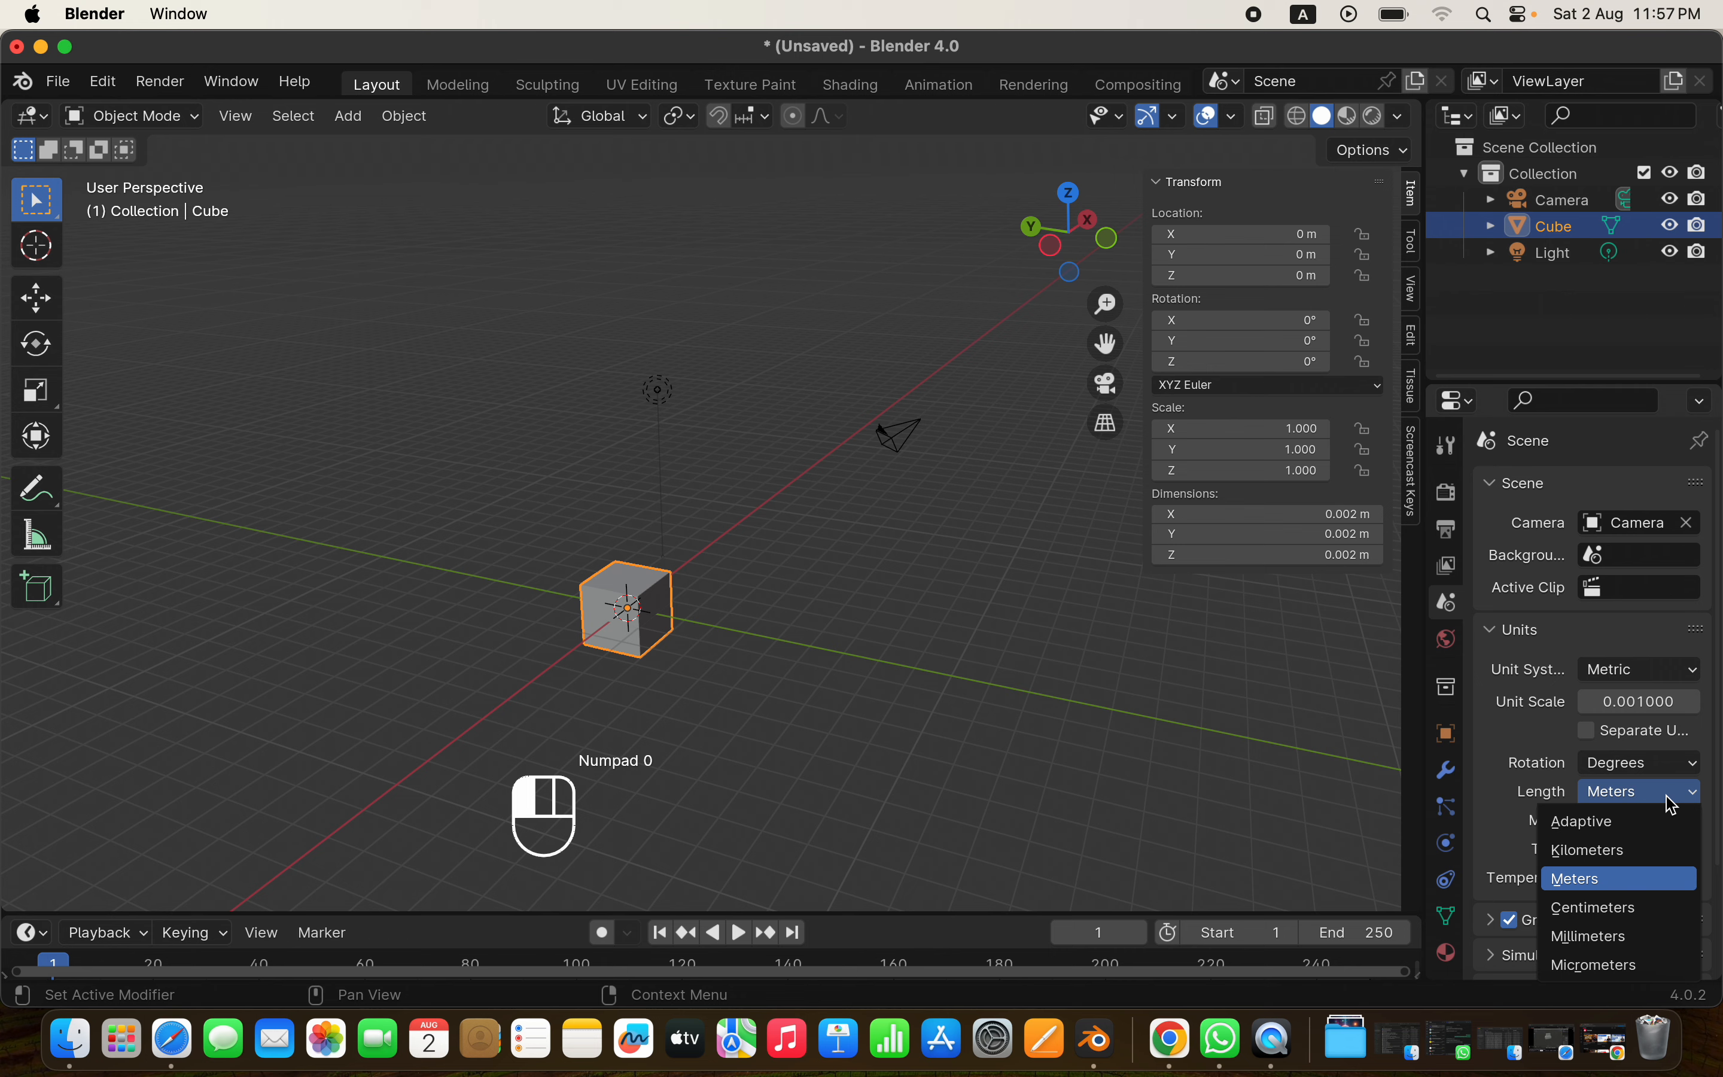
left_click(1631, 938)
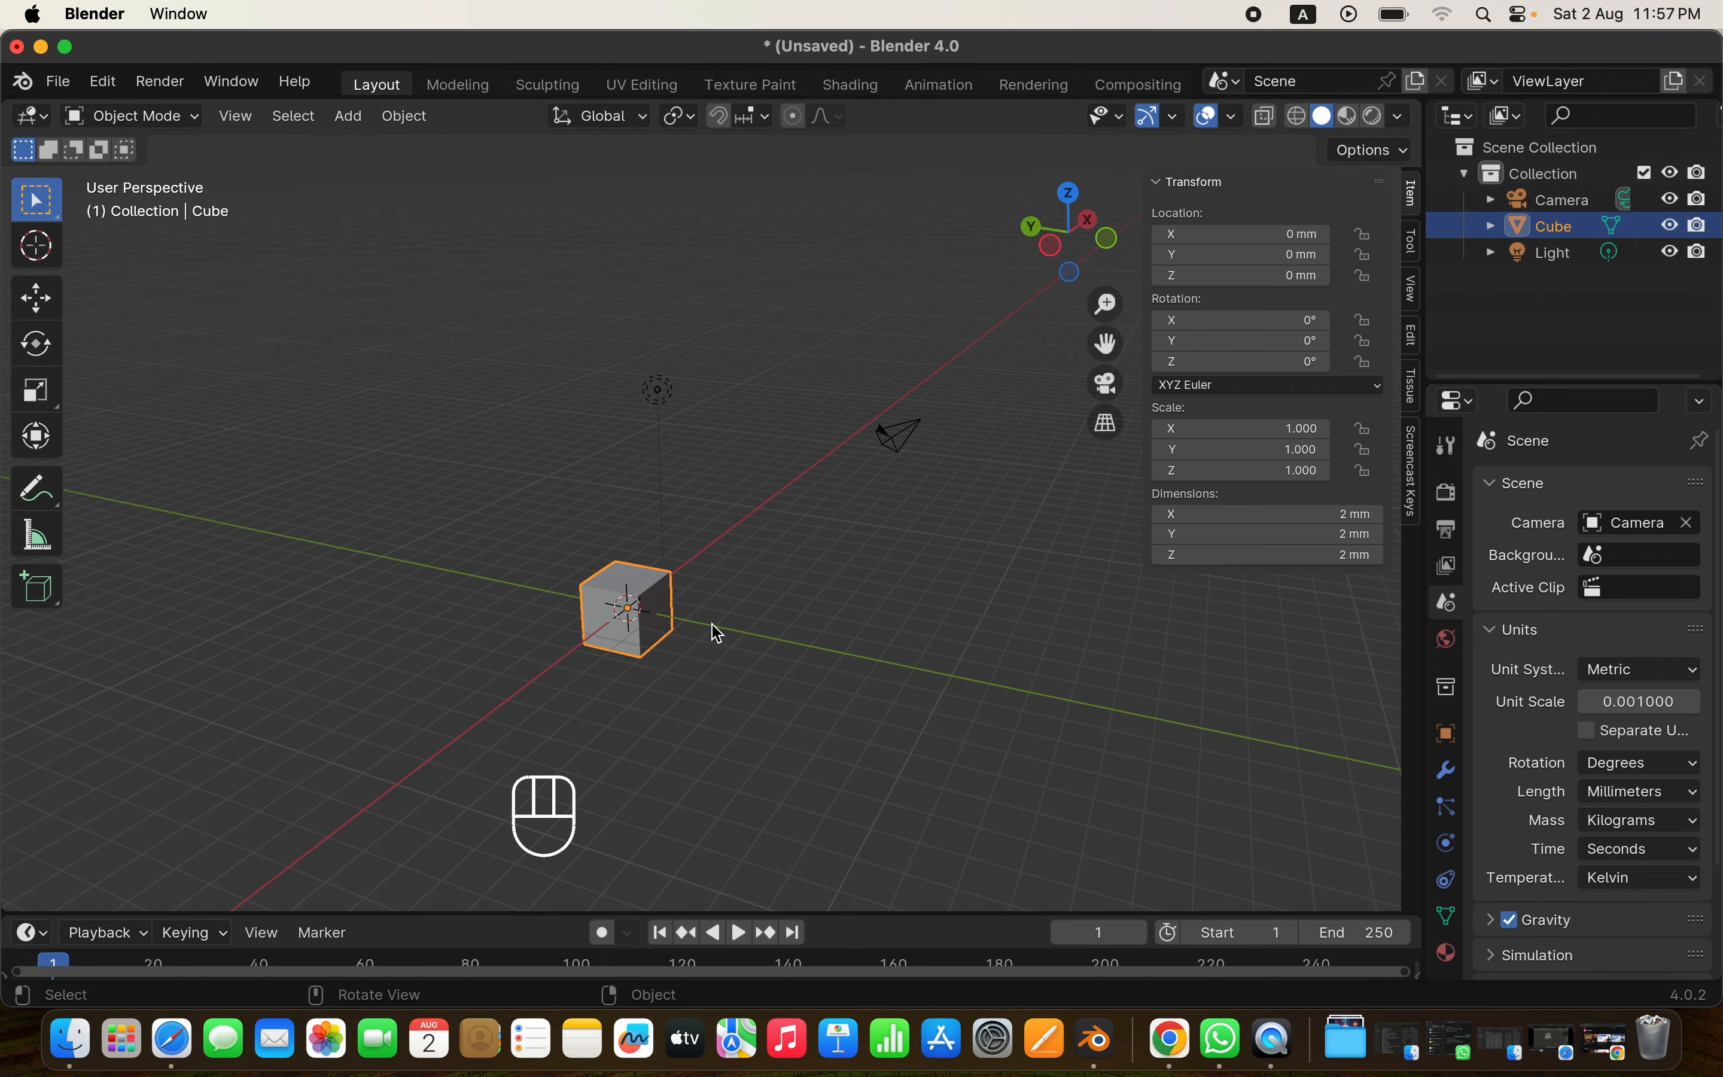
scroll(712, 624, "up", 2, "super")
scroll(712, 623, "down", 3, "super")
scroll(711, 622, "left", 4, "shift")
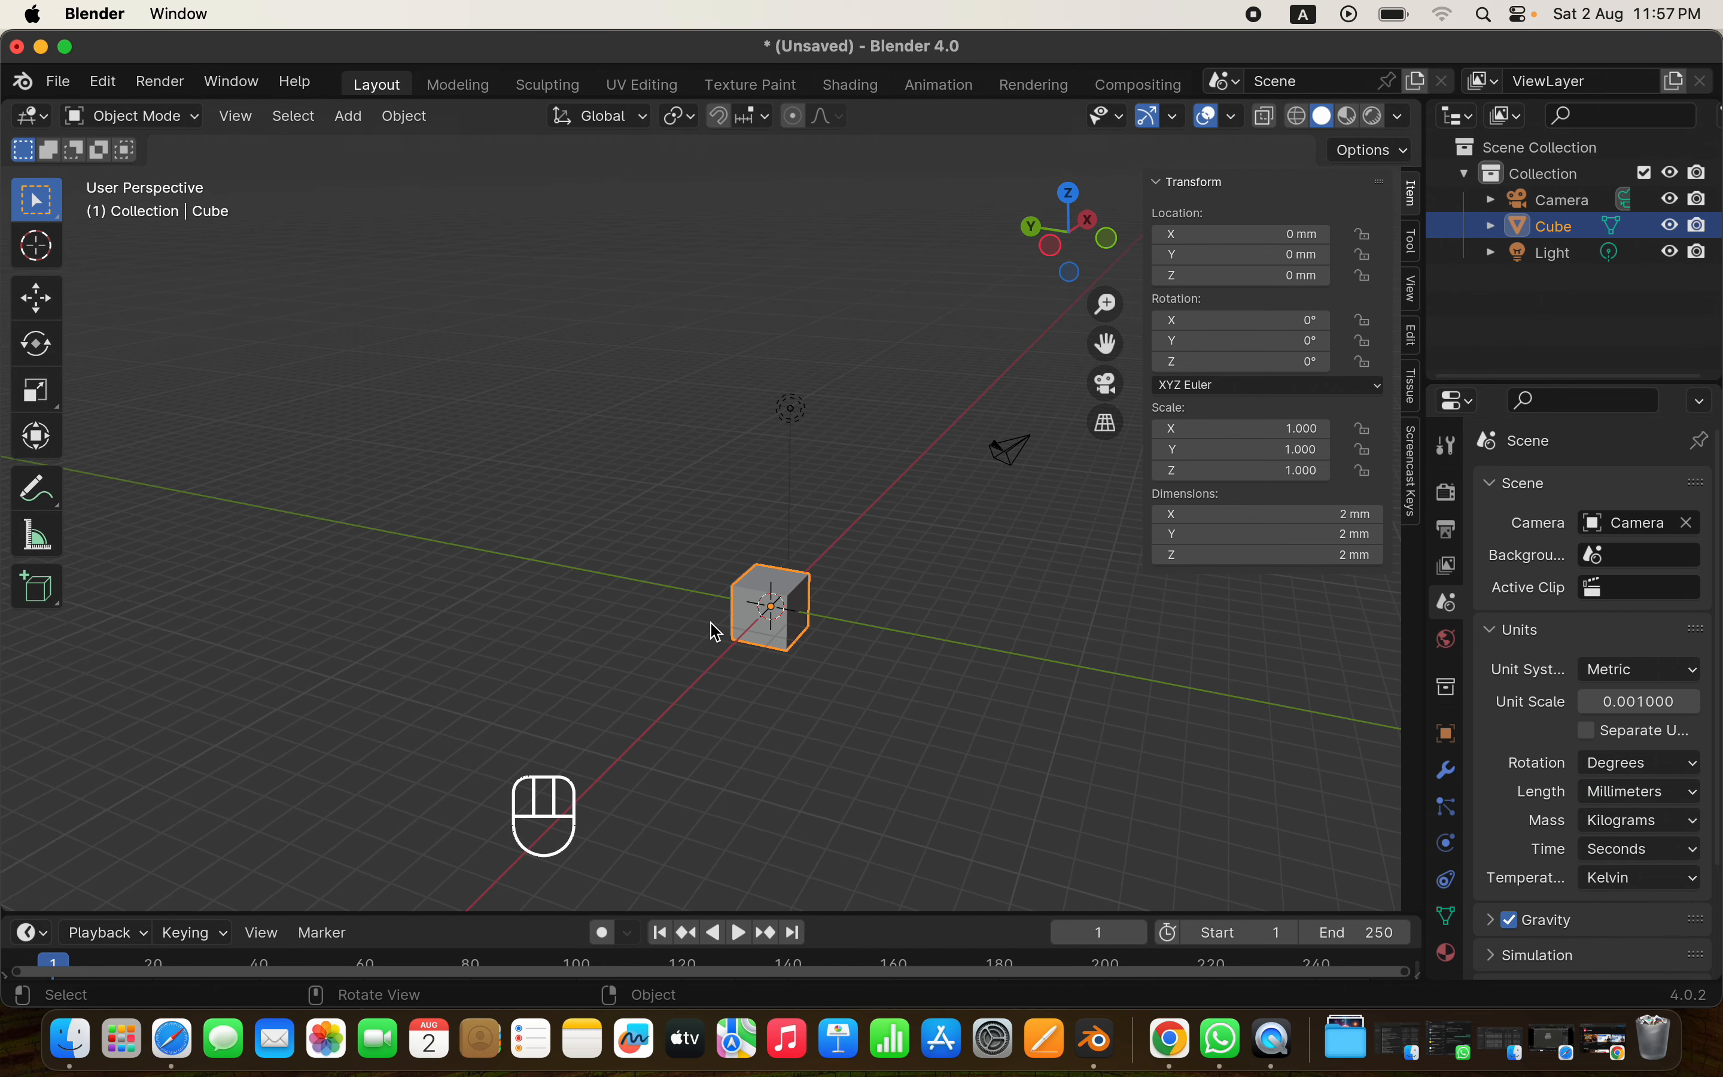
scroll(712, 627, "left", 5)
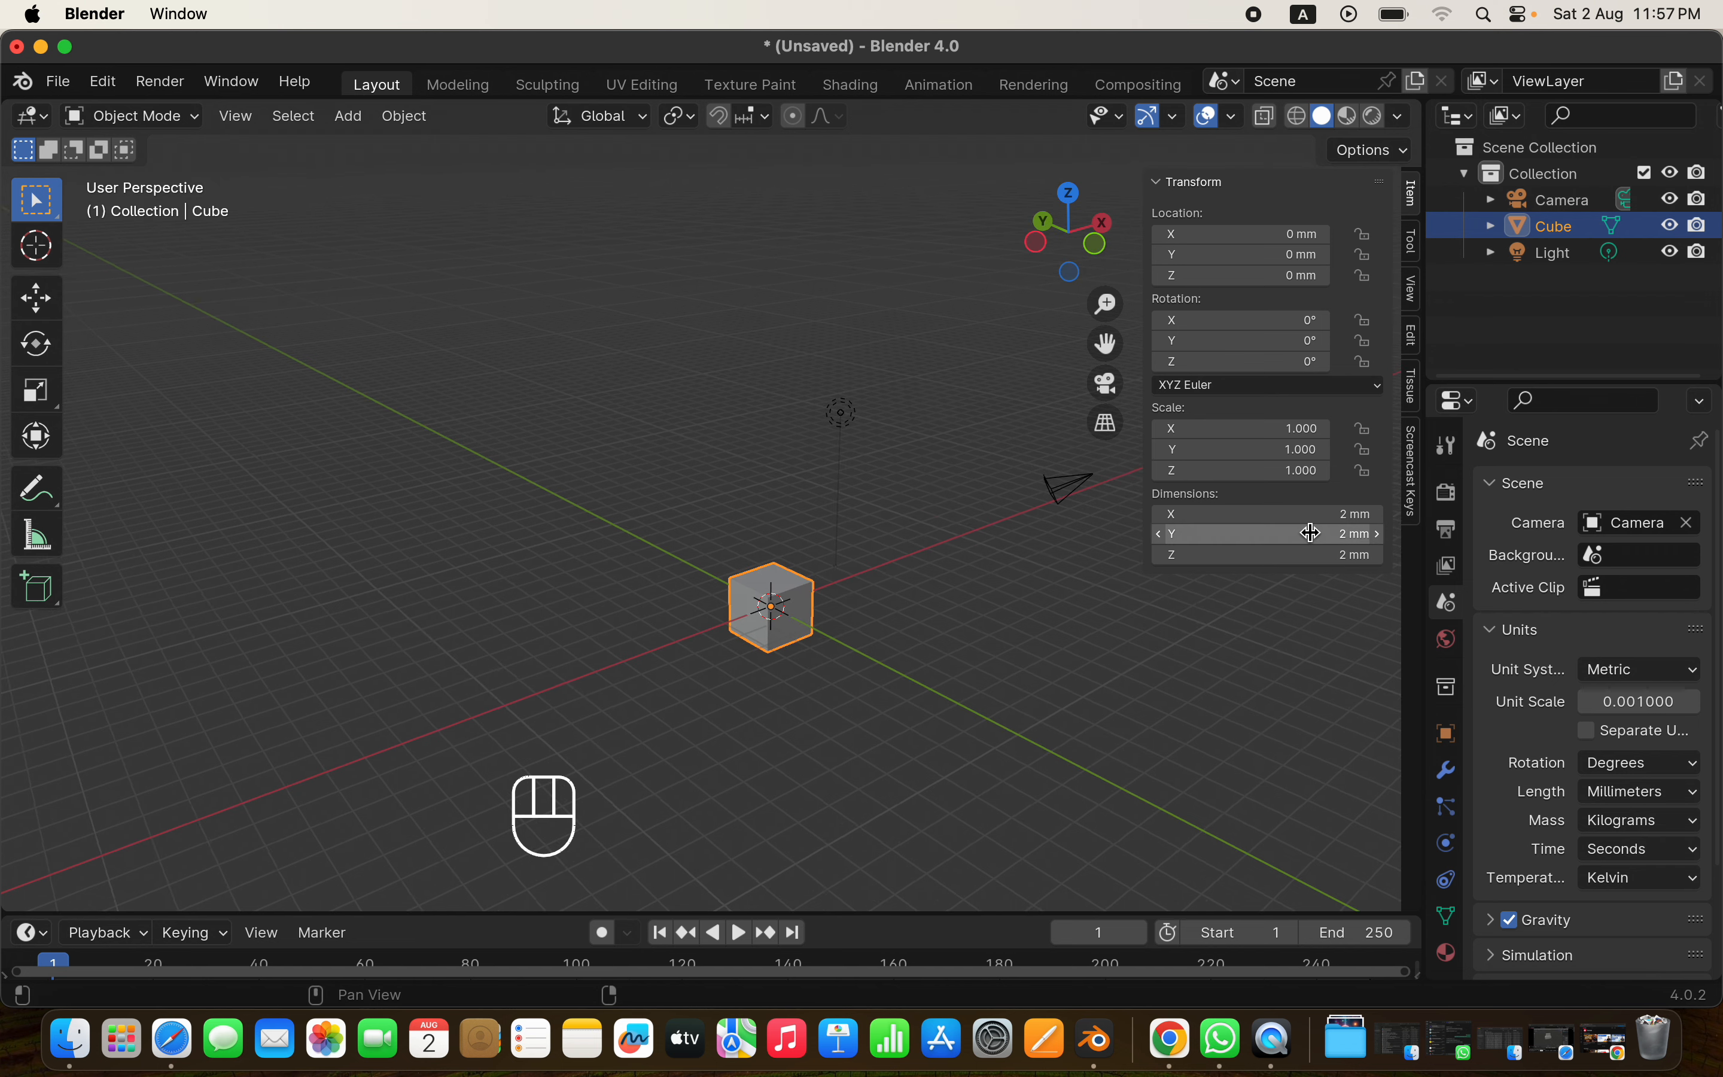
Delete the light and the camera from the scene
scroll(868, 688, "up", 2, "super")
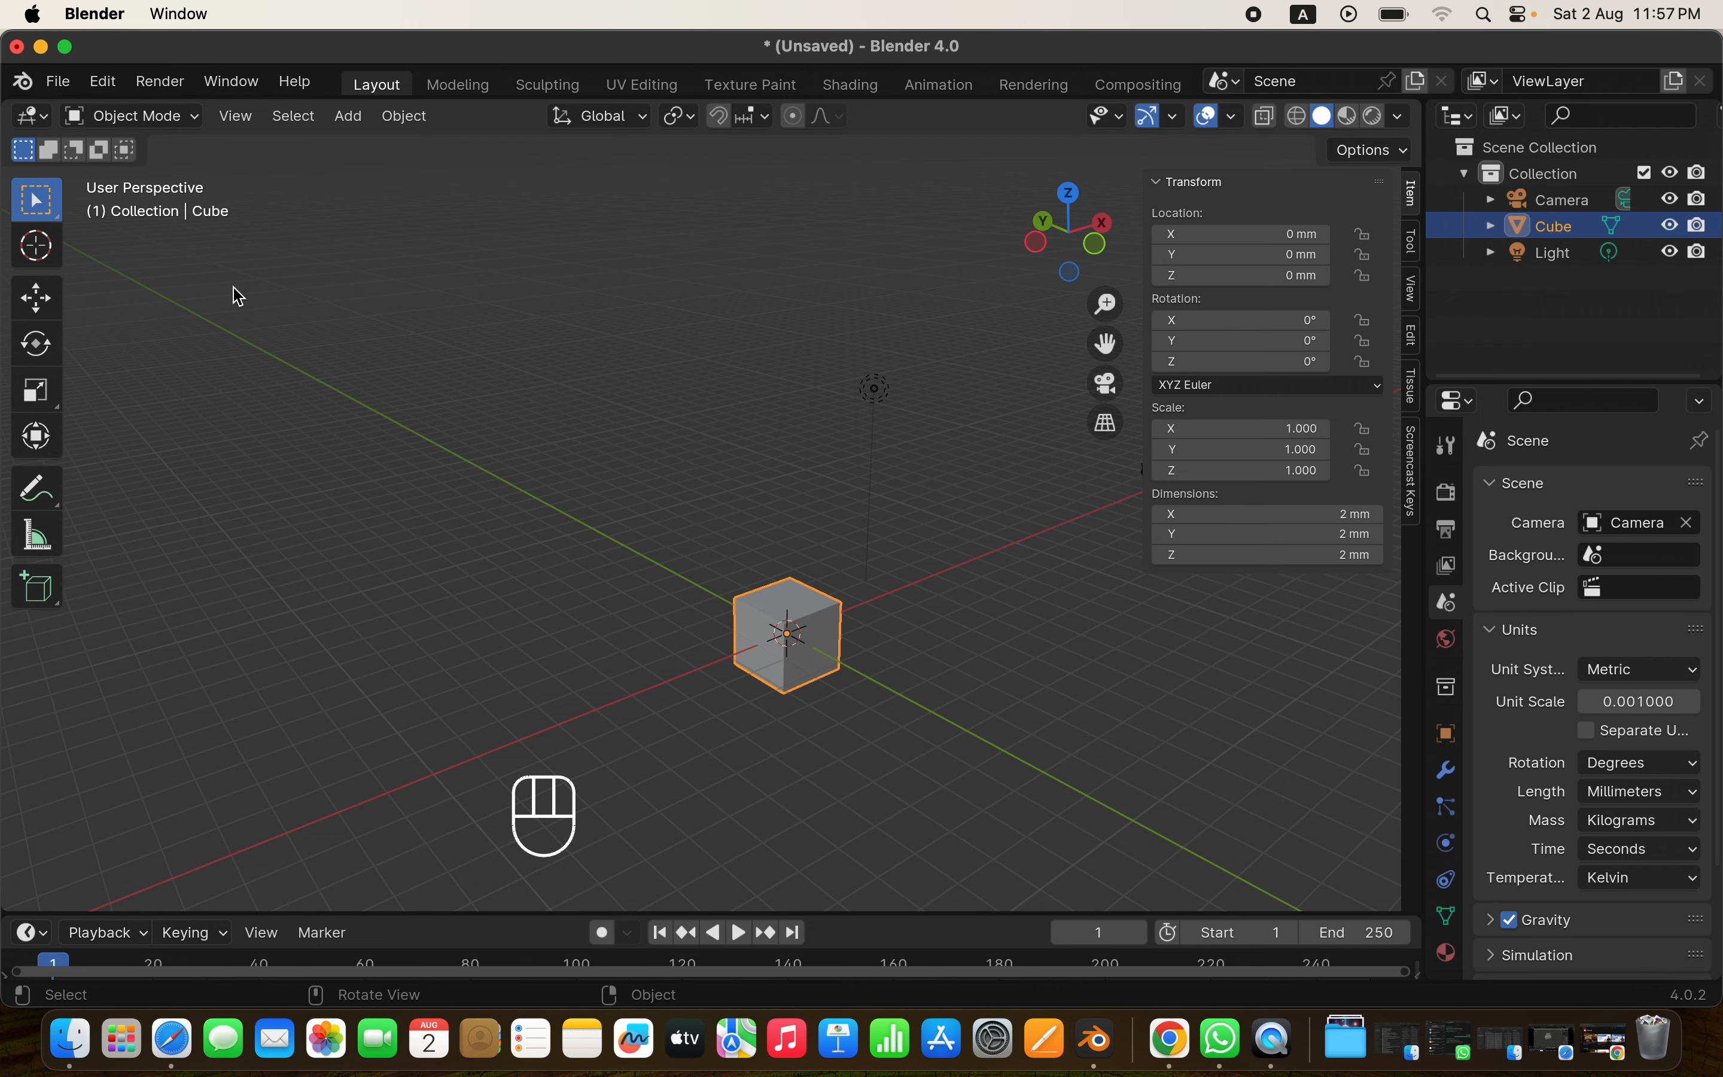
middle_click_drag(459, 583, 459, 582)
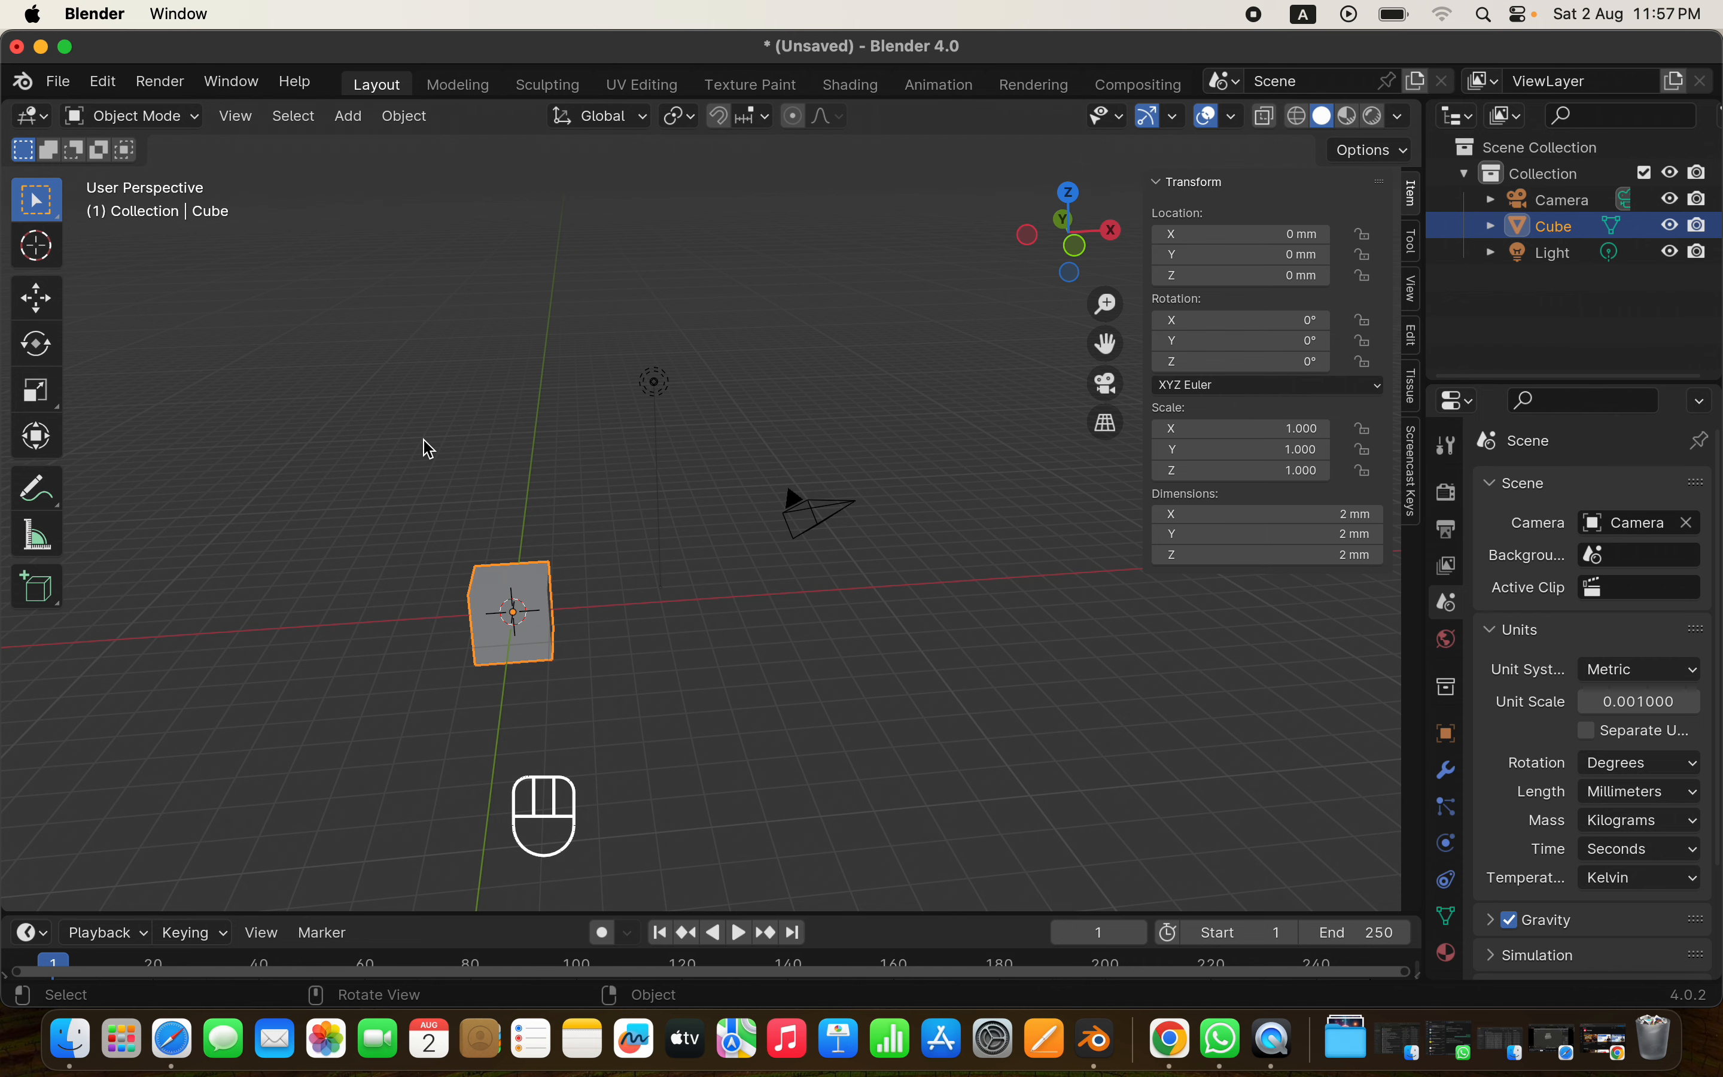
scroll(427, 449, "left", 4, "shift")
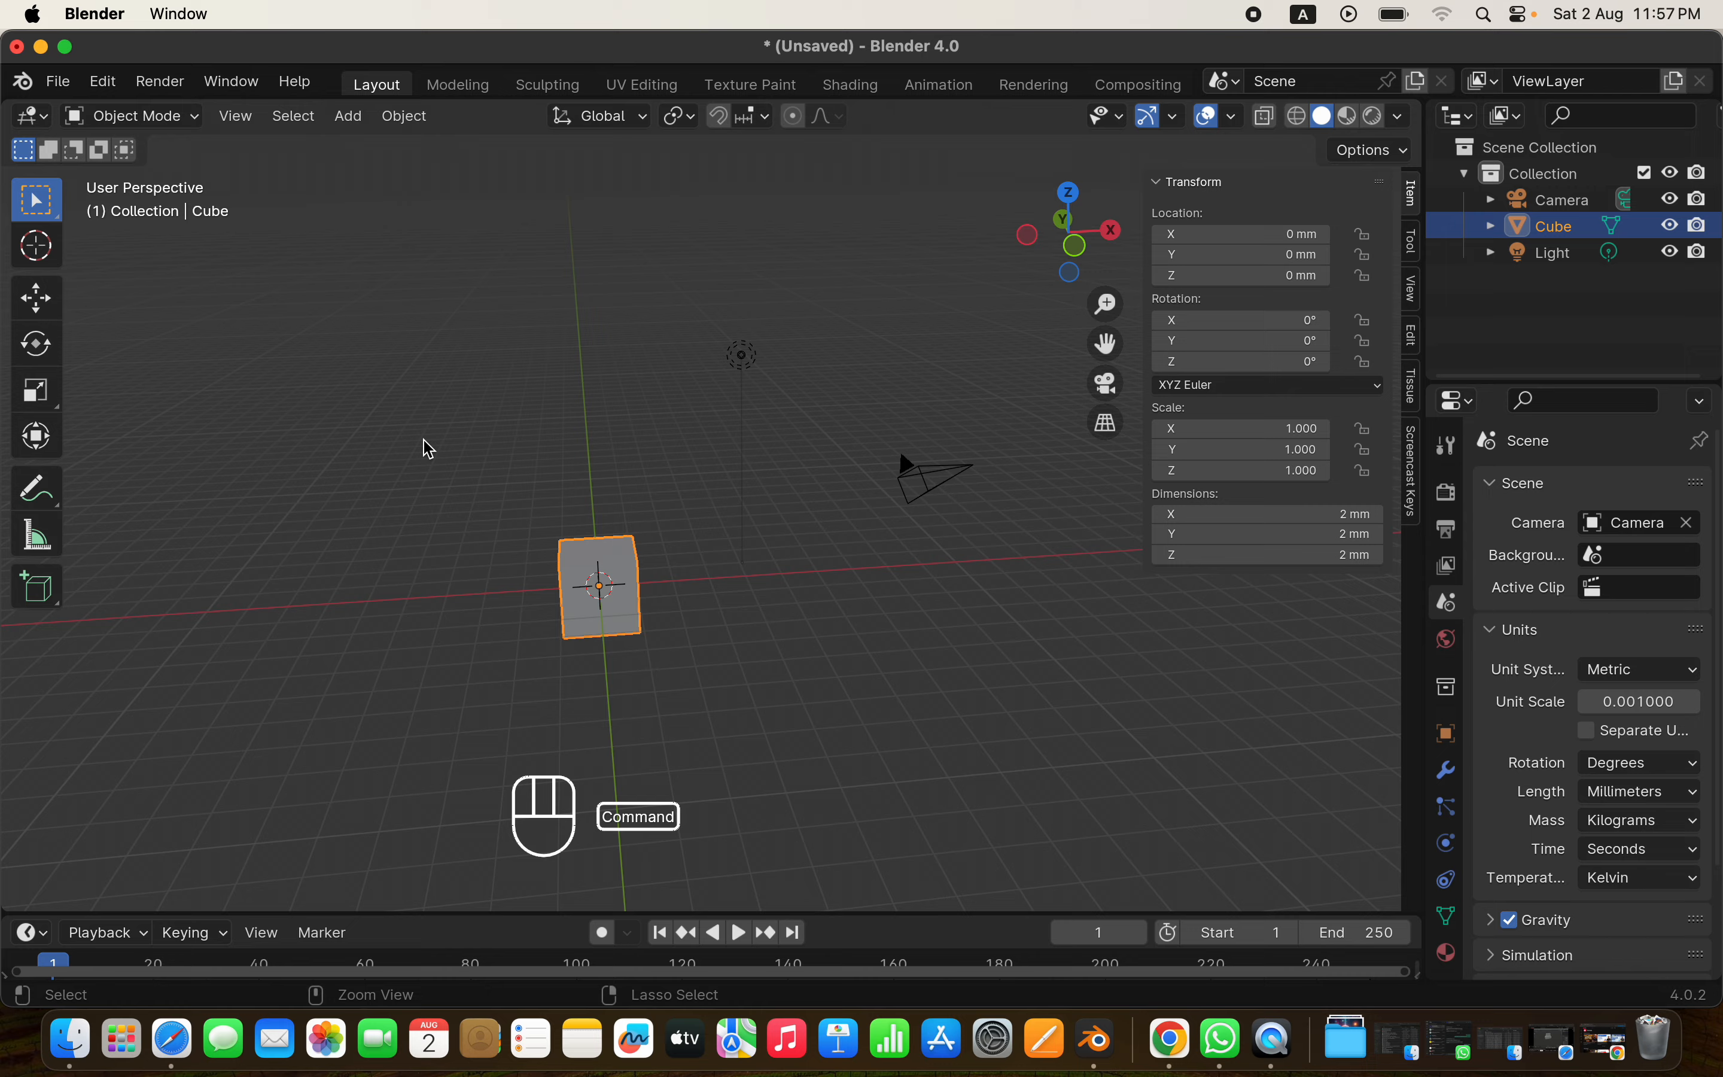
scroll(427, 449, "up", 4, "super")
scroll(427, 449, "left", 1, "shift")
scroll(428, 450, "left", 3, "shift")
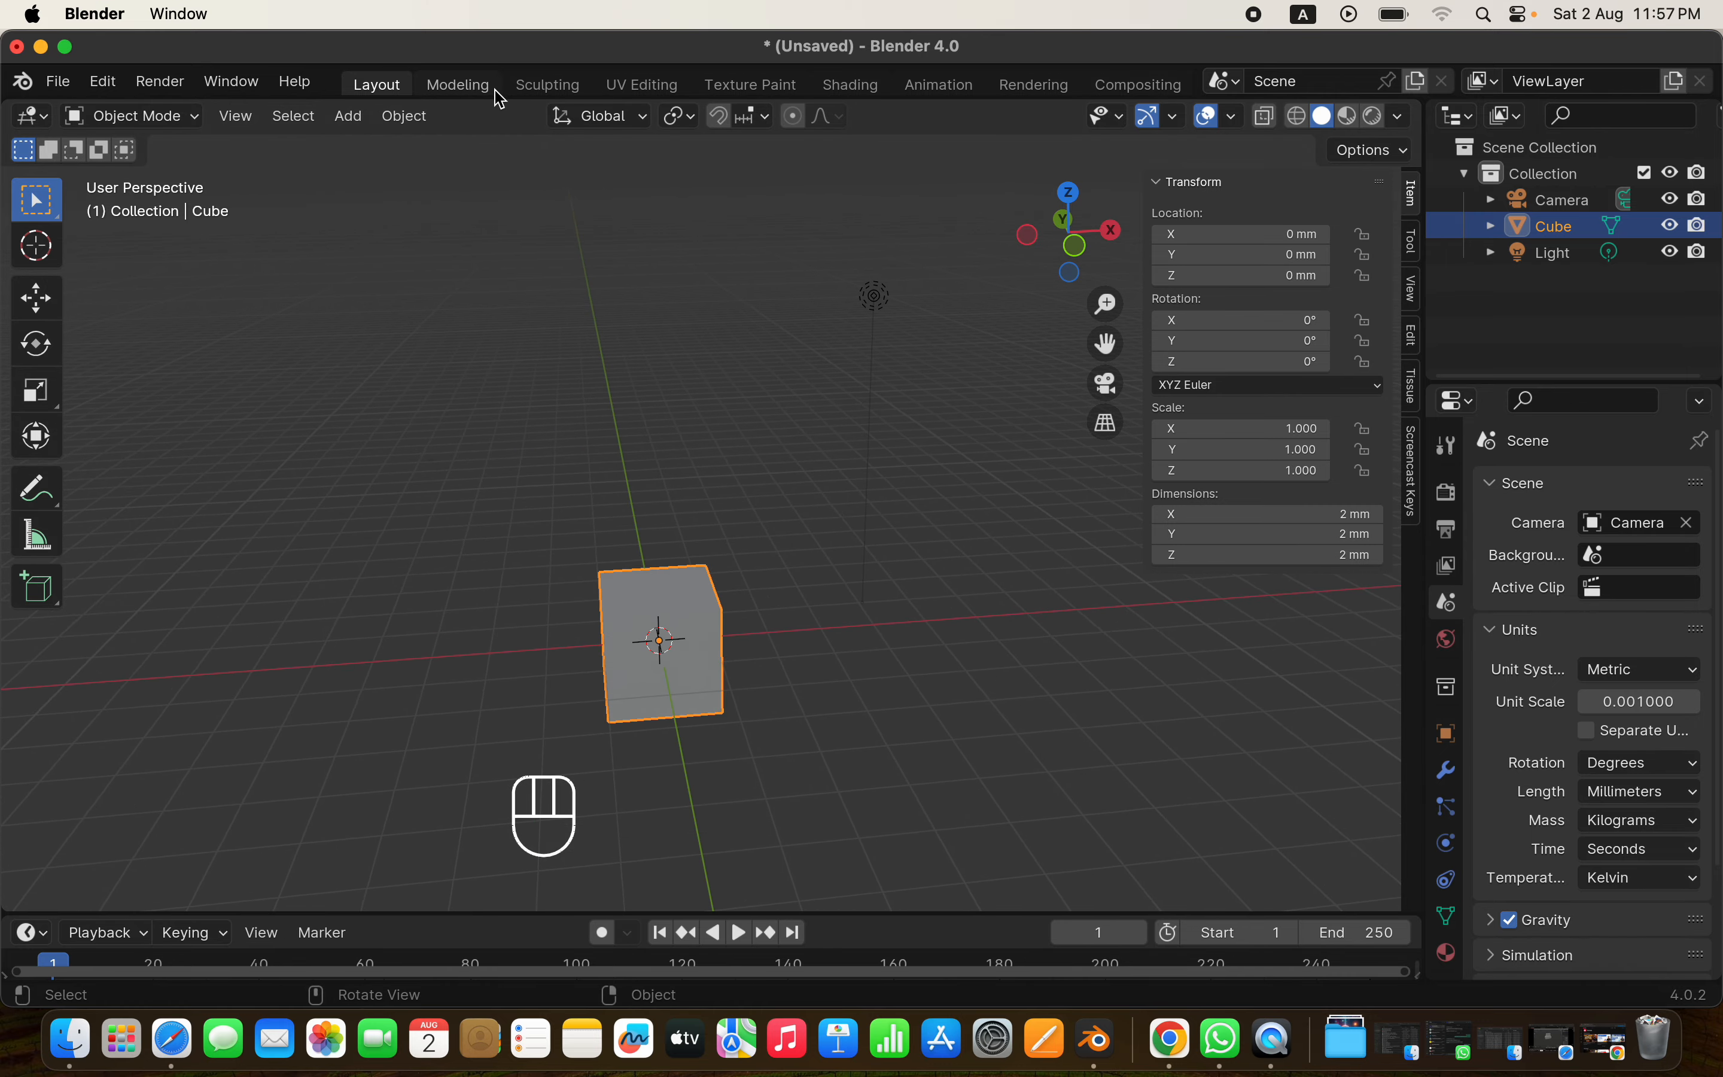
scroll(876, 403, "down", 3, "super")
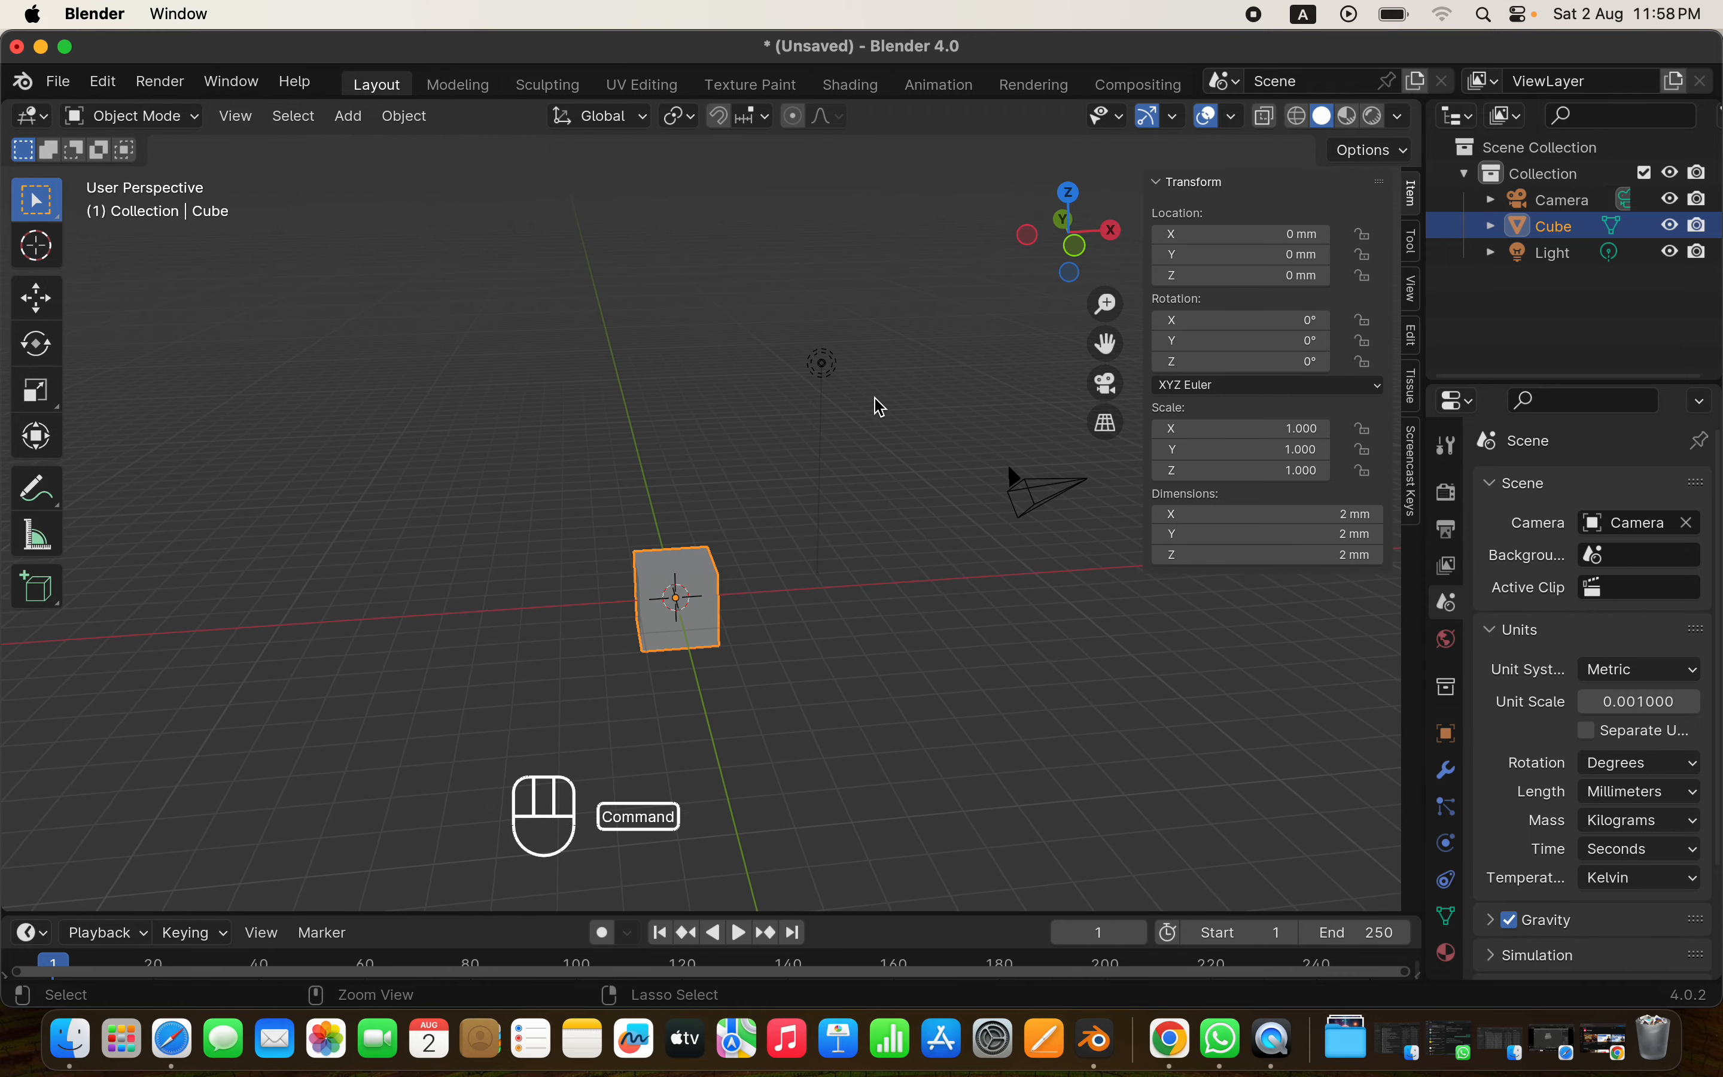
left_click(826, 370)
left_click(1020, 487, "shift")
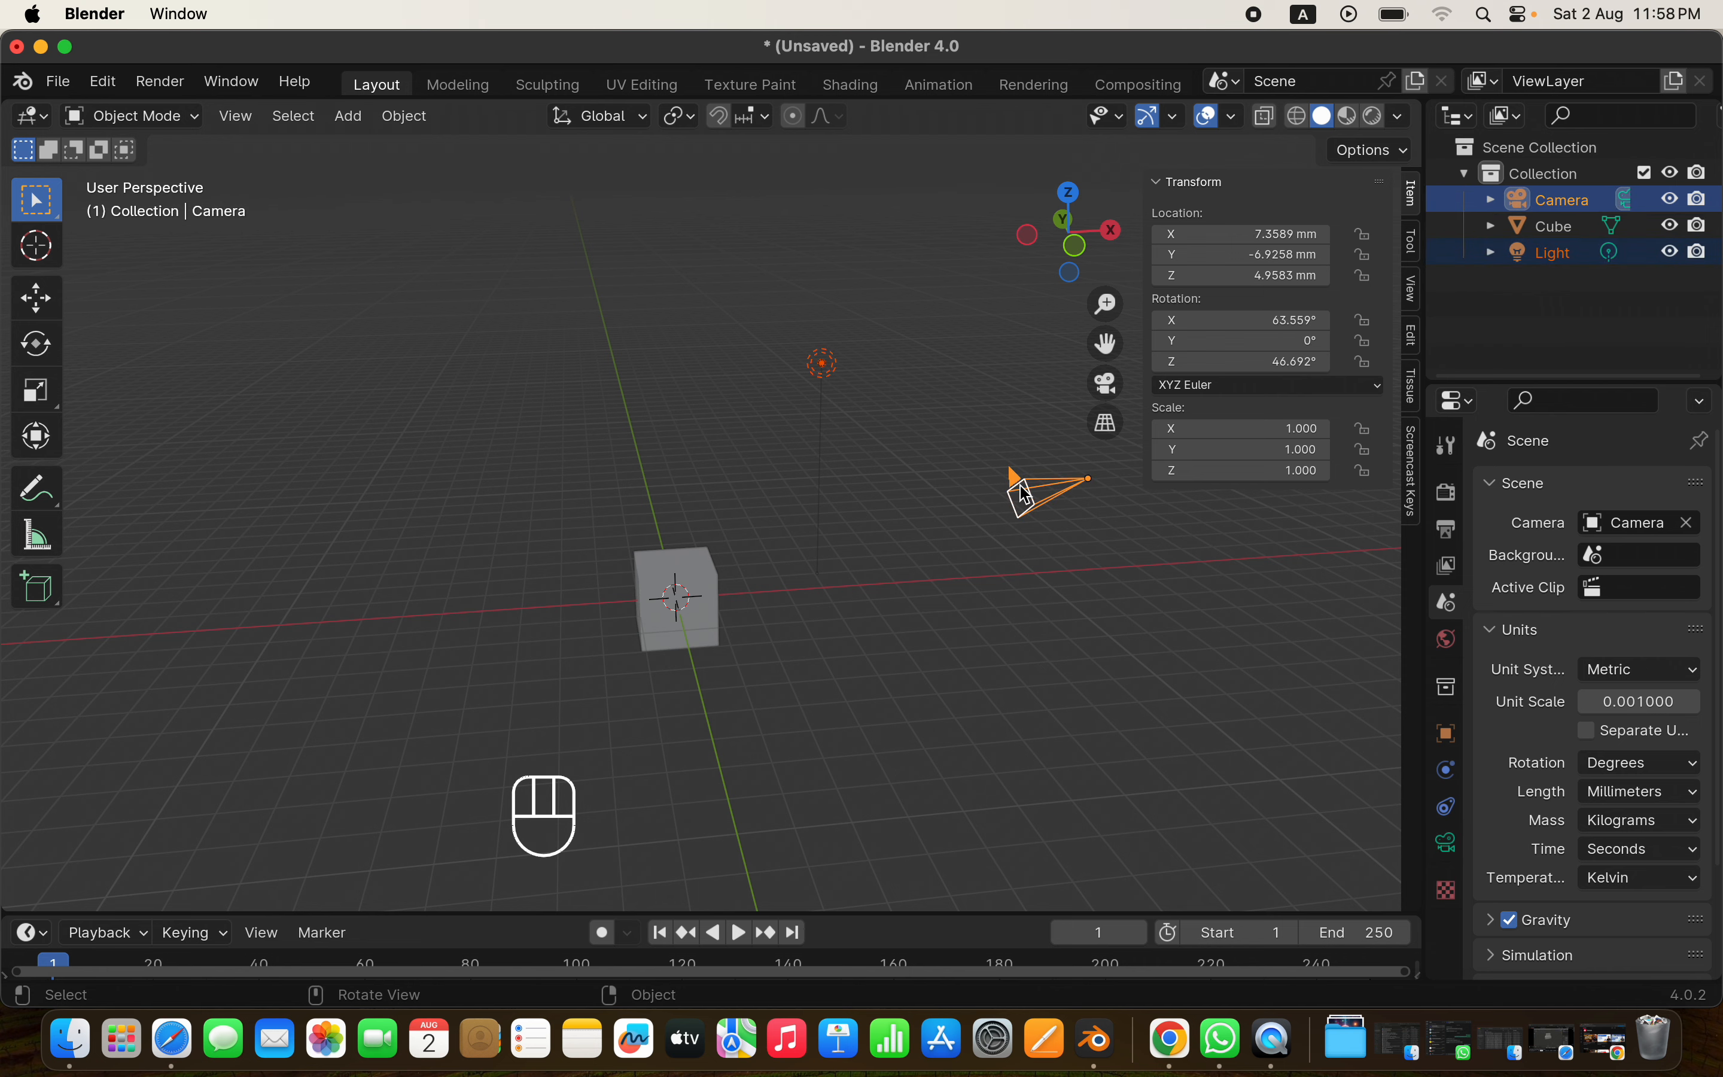
key("x")
left_click(1025, 487)
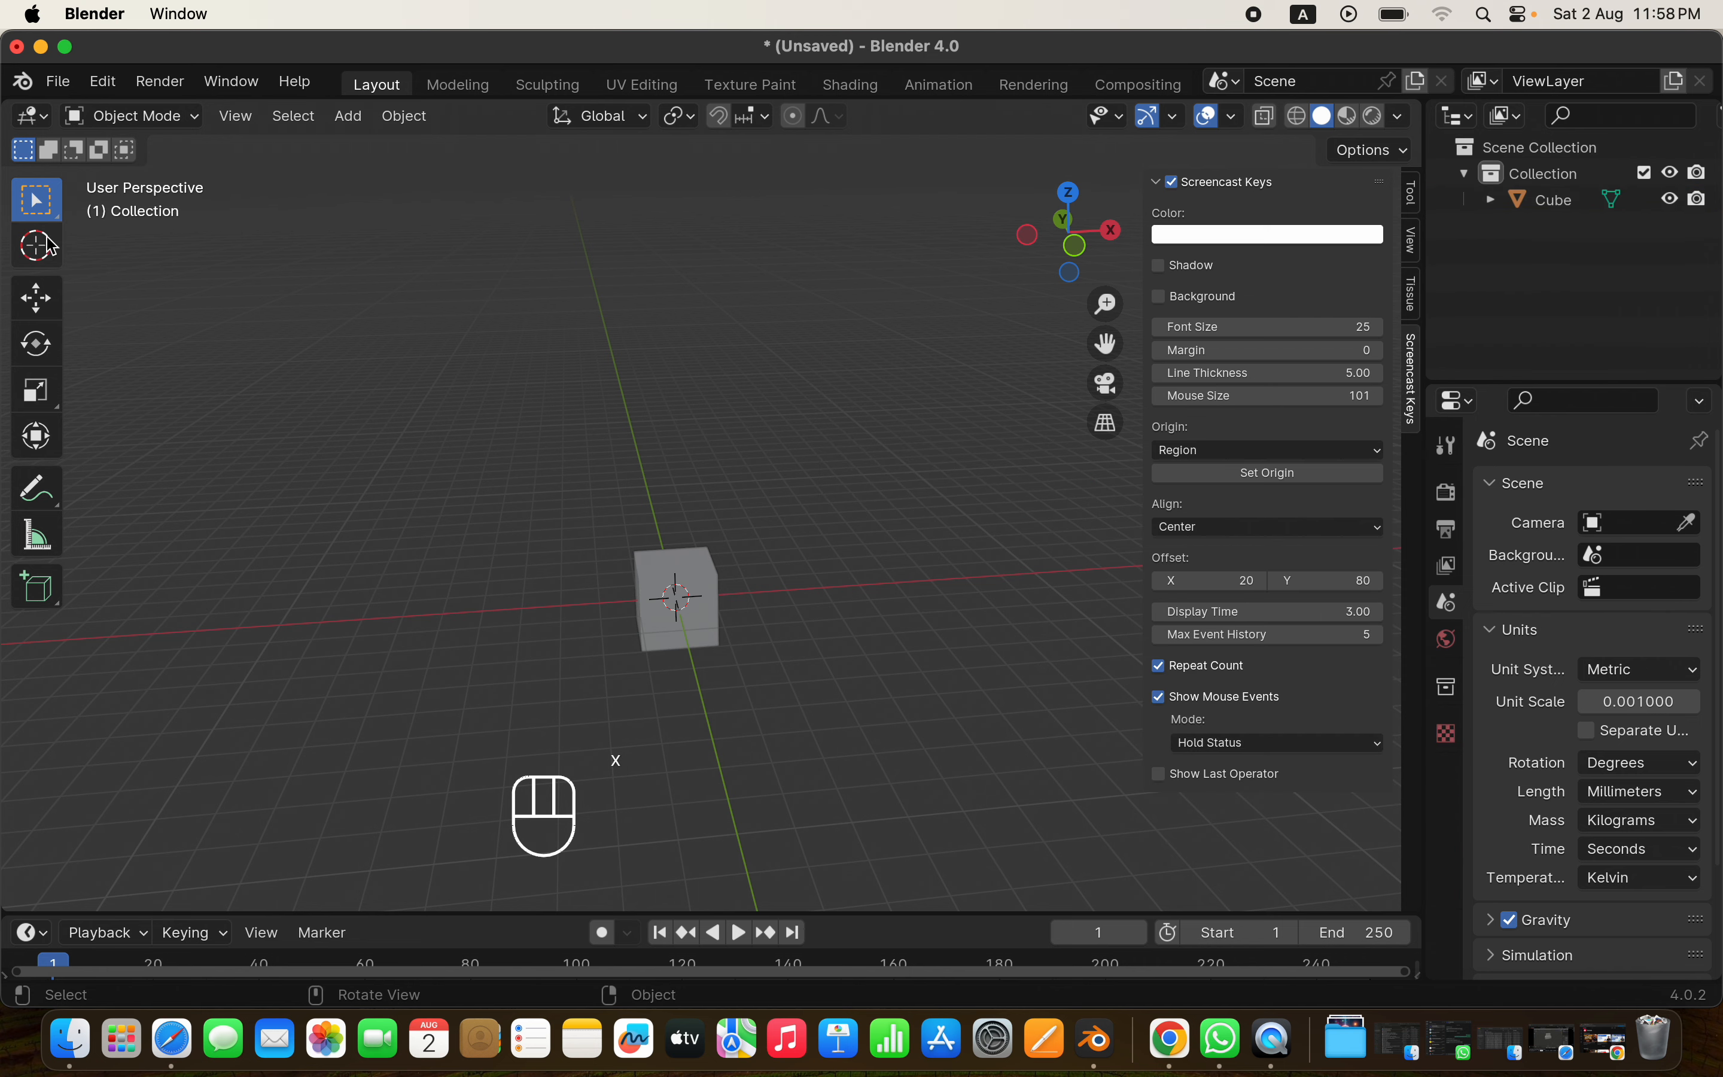
Select the cube and switch it to Edit Mode
left_click(677, 583)
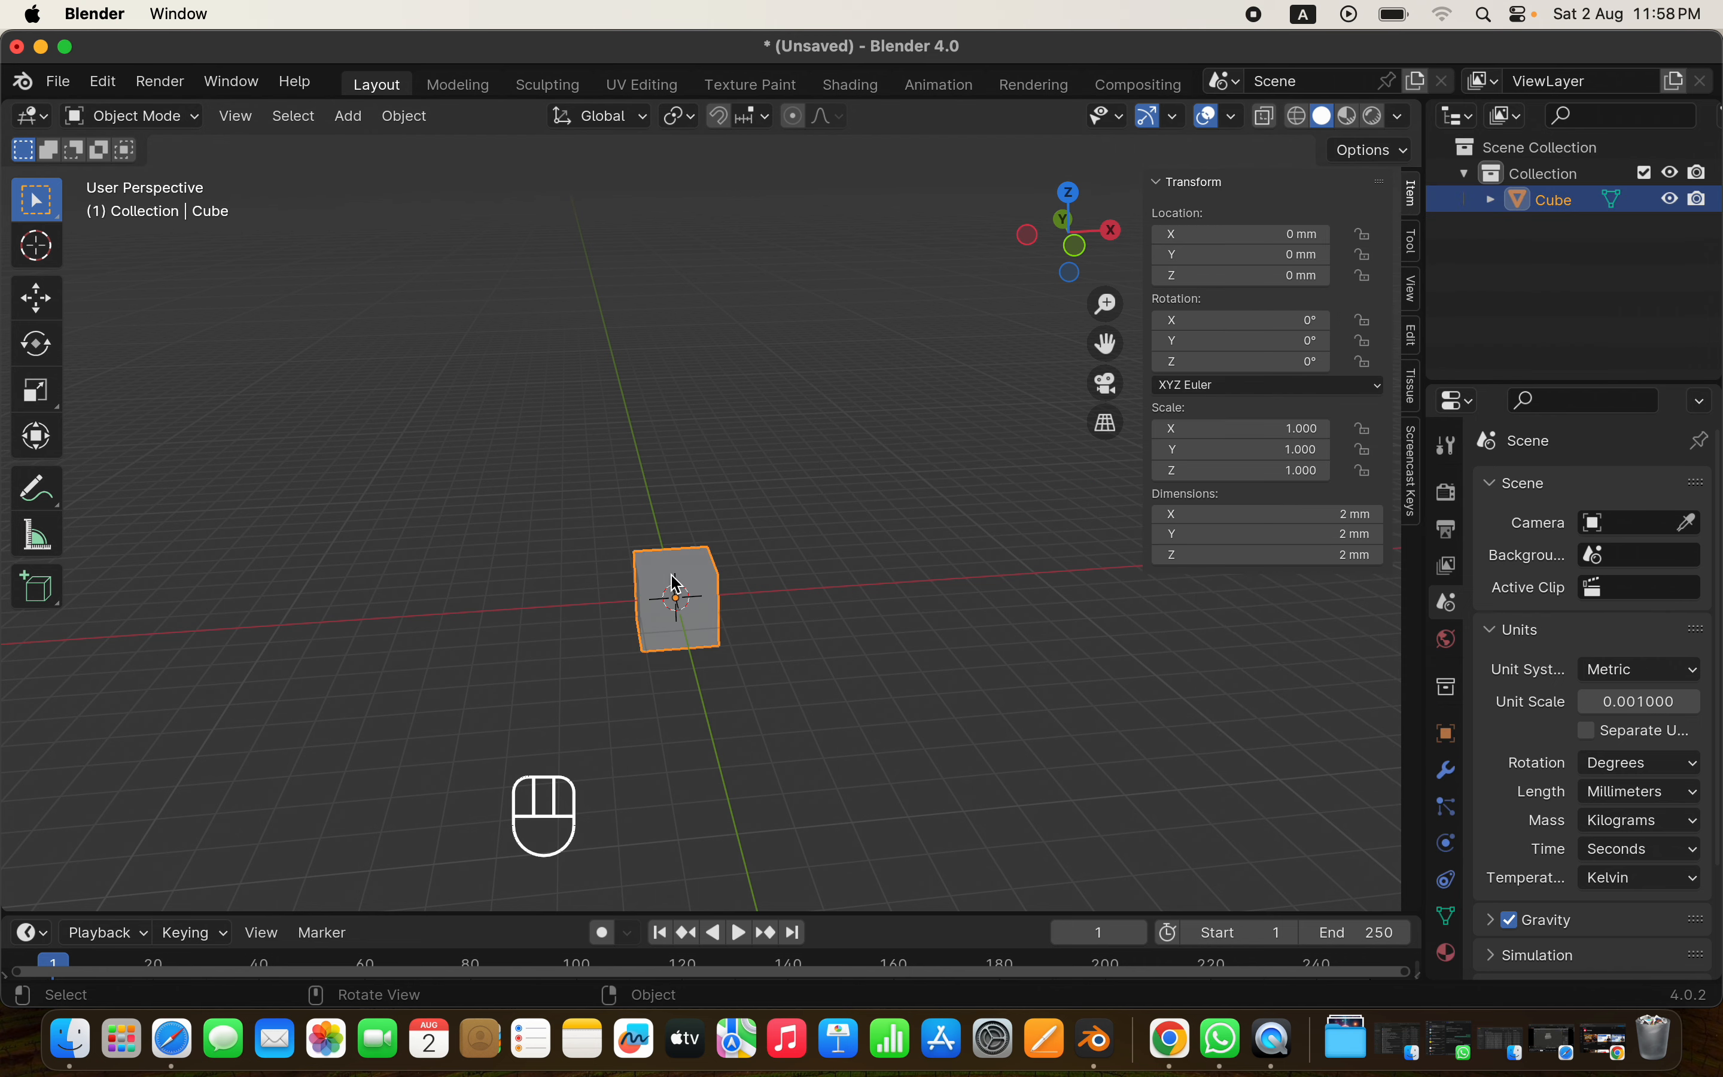
middle_click_drag(676, 584, 671, 575)
key("Tab")
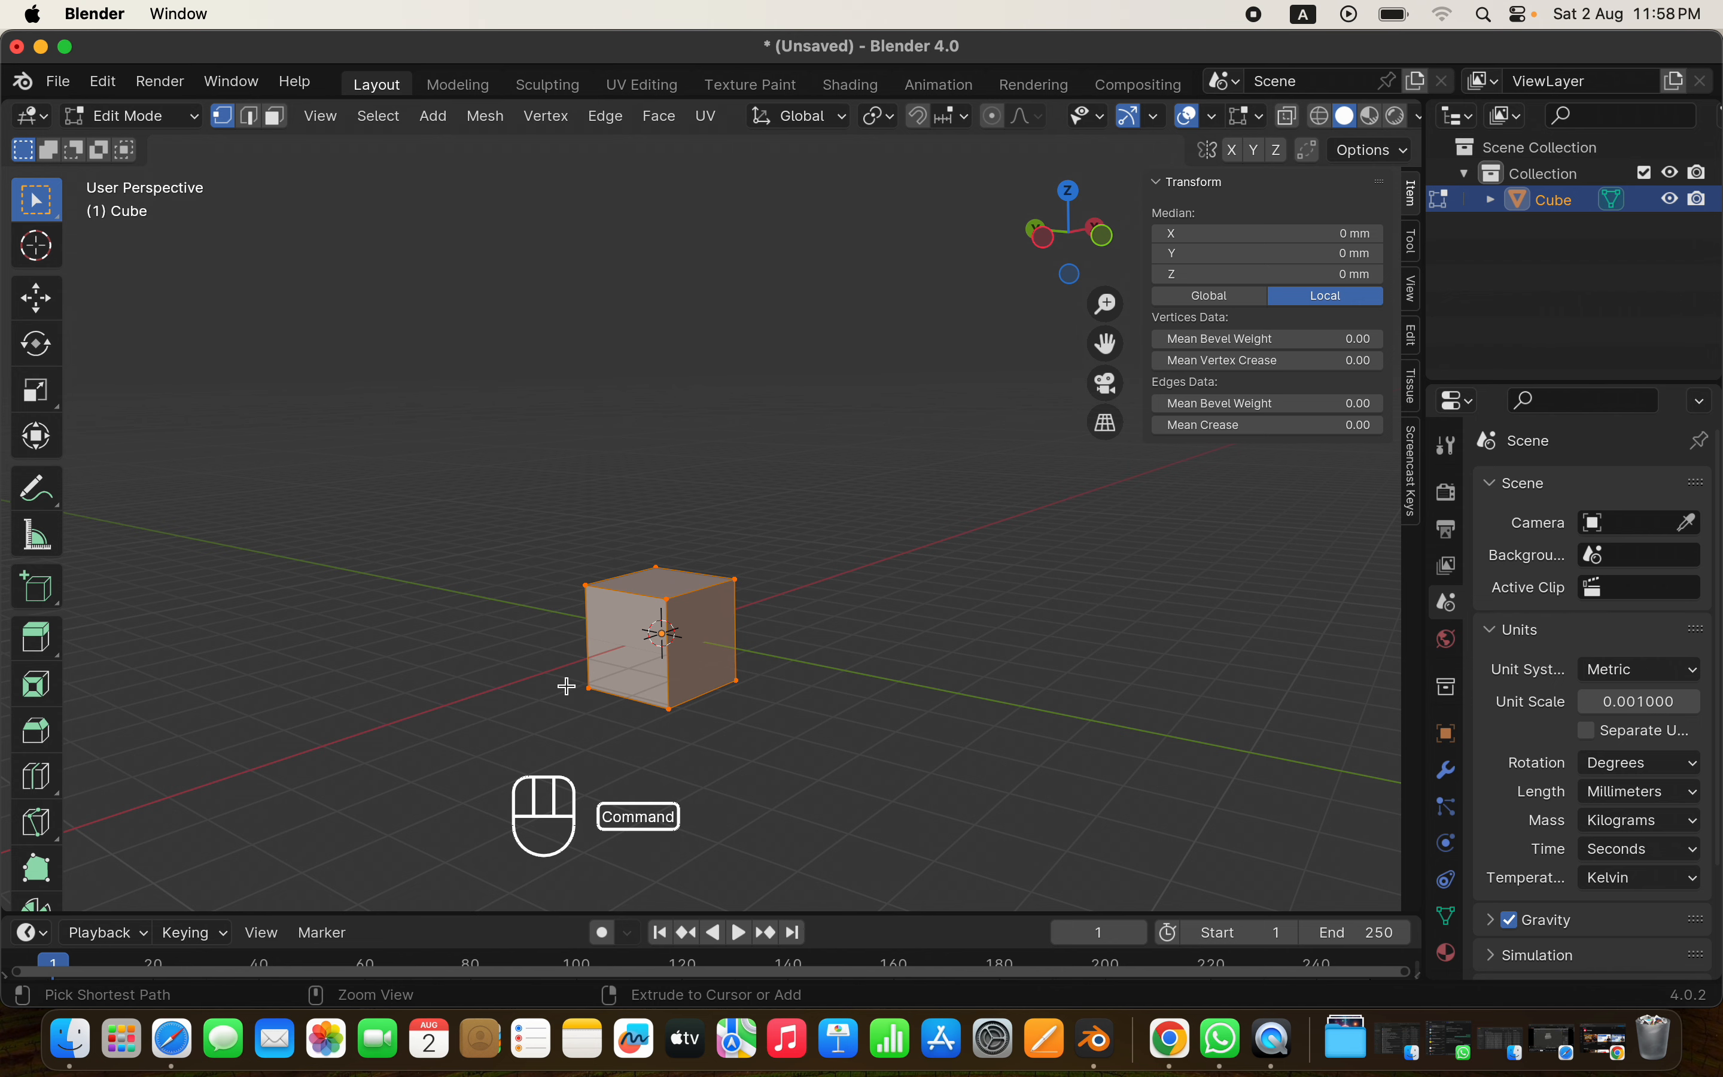
Extrude the cube's top vertex at X -1, Y 1 mm diagonally outward by about 1.01 mm per axis with the Extrude Region tool
scroll(566, 687, "up", 2, "super")
scroll(567, 687, "down", 3, "shift")
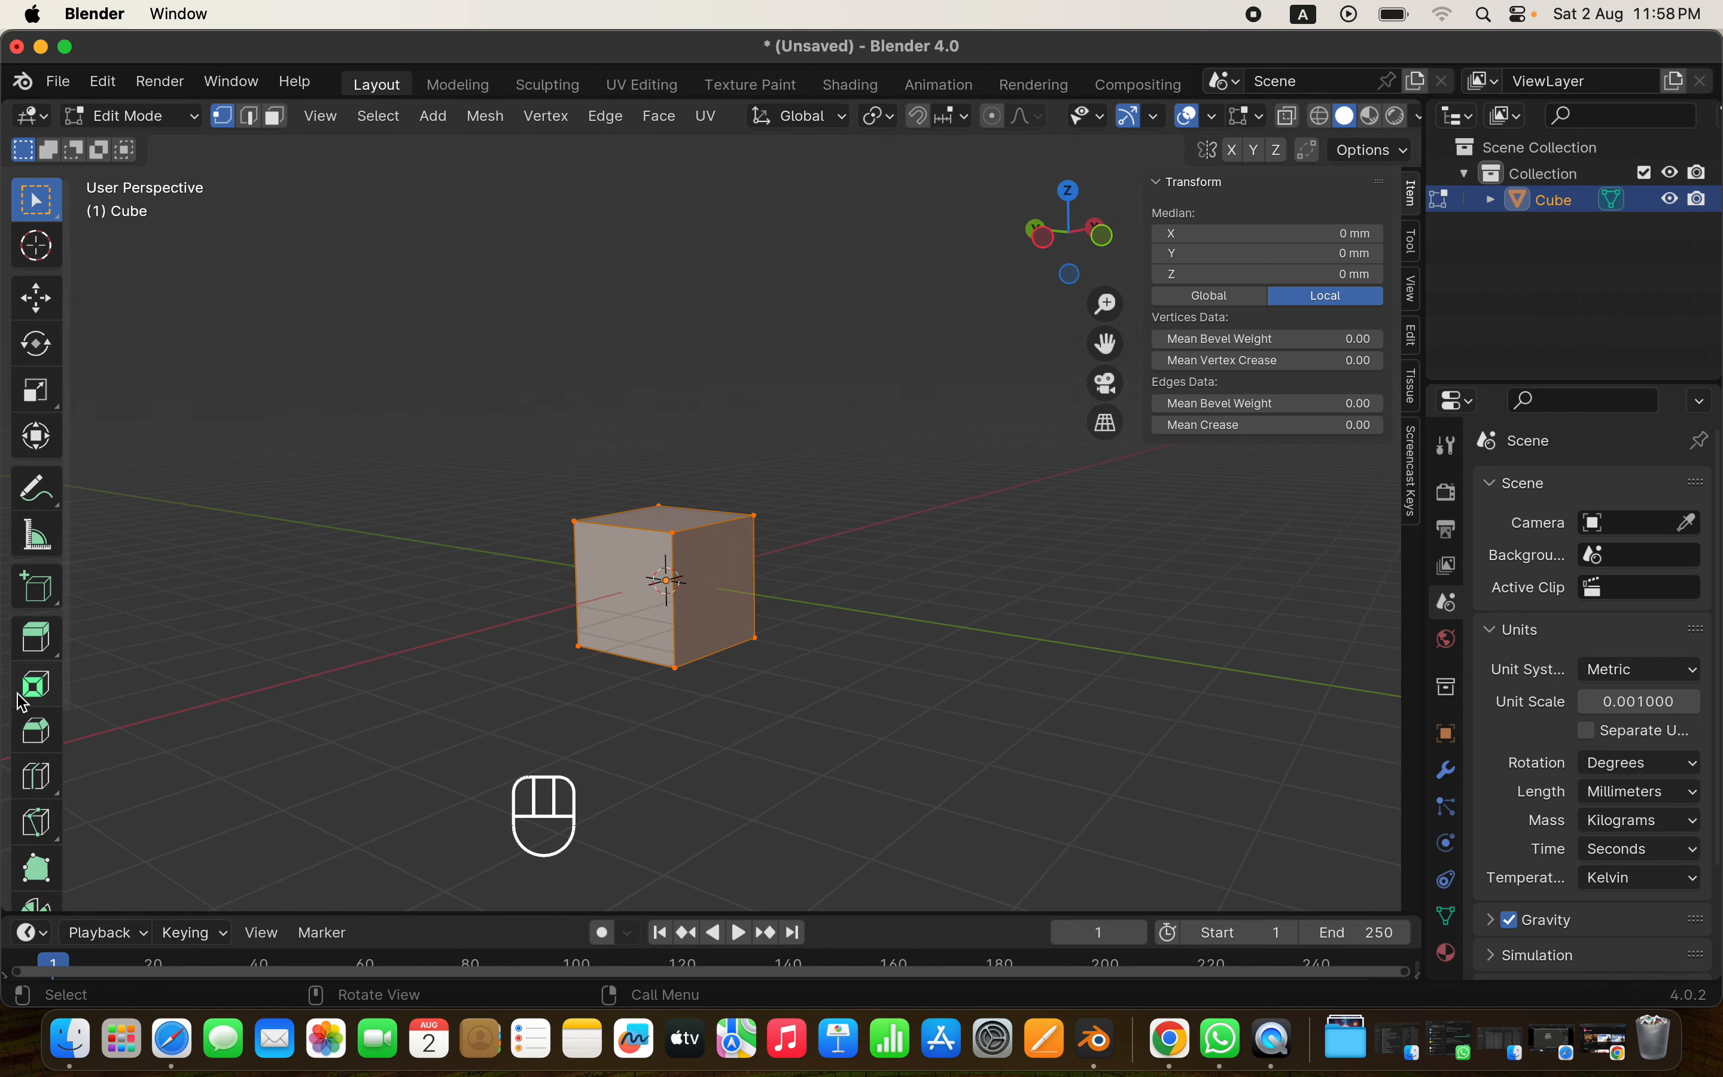
left_click(38, 636)
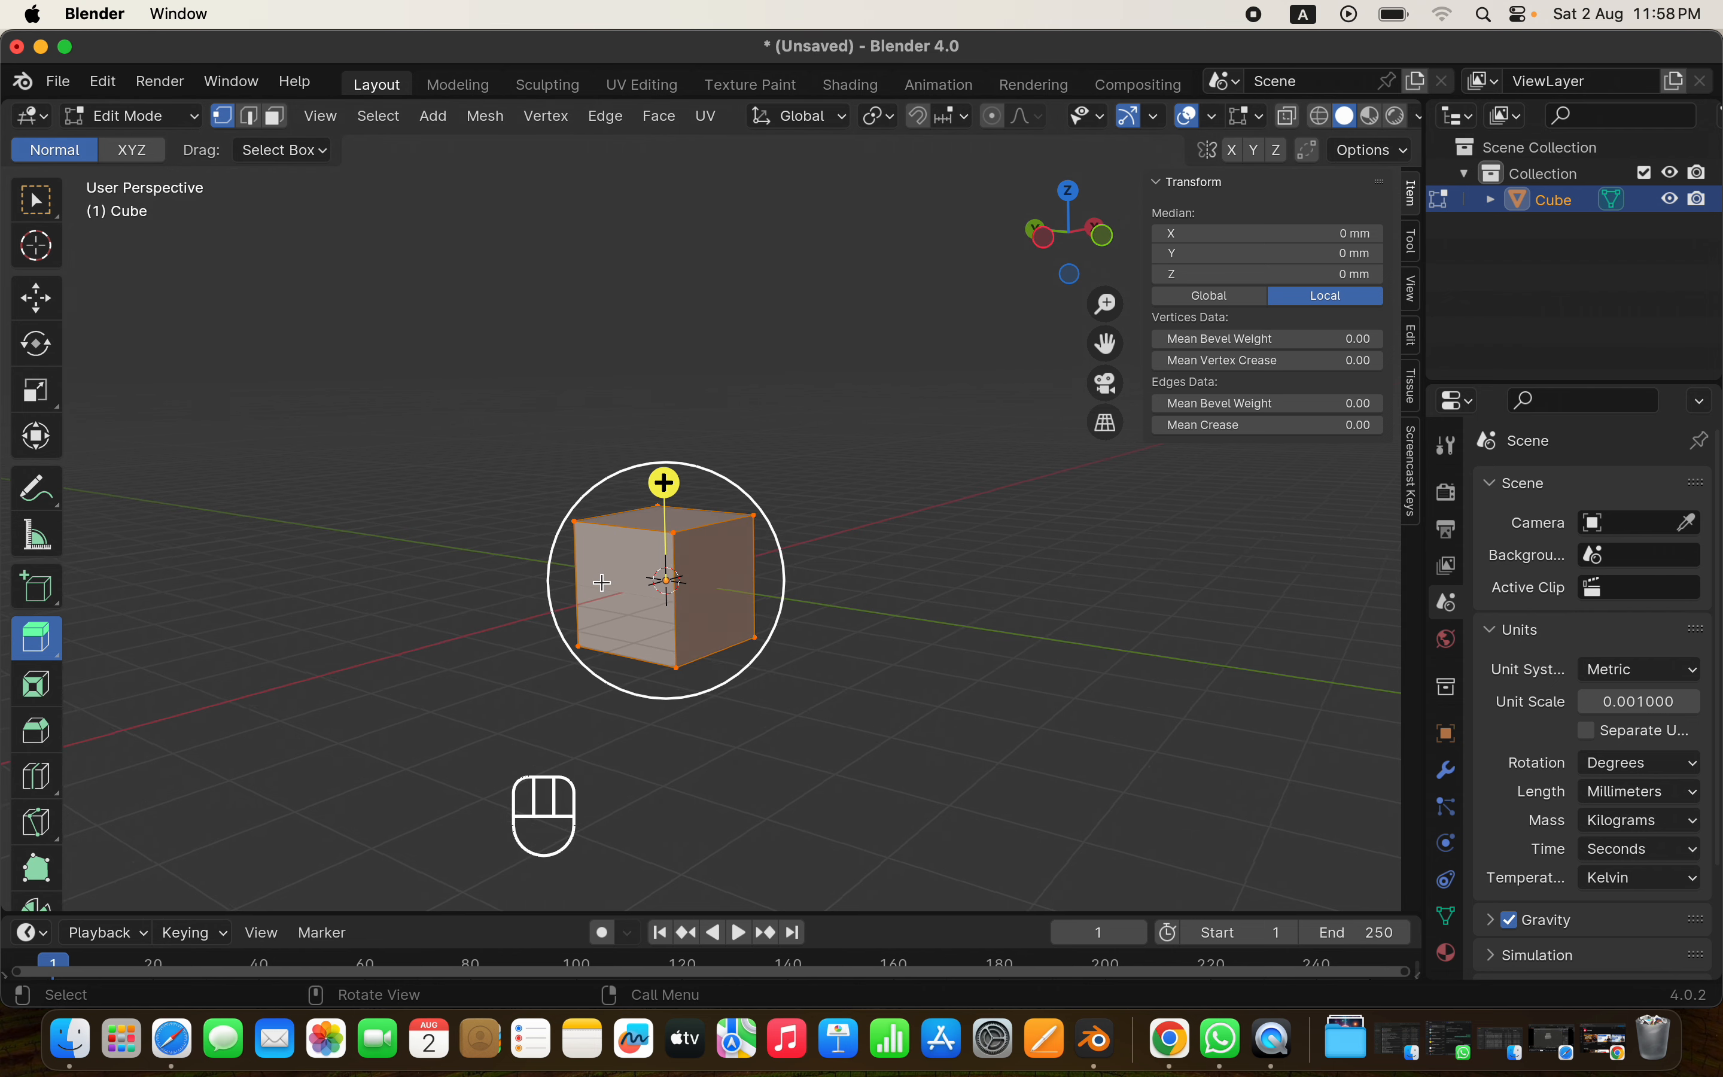
middle_click_drag(662, 577, 574, 588)
left_click(528, 561)
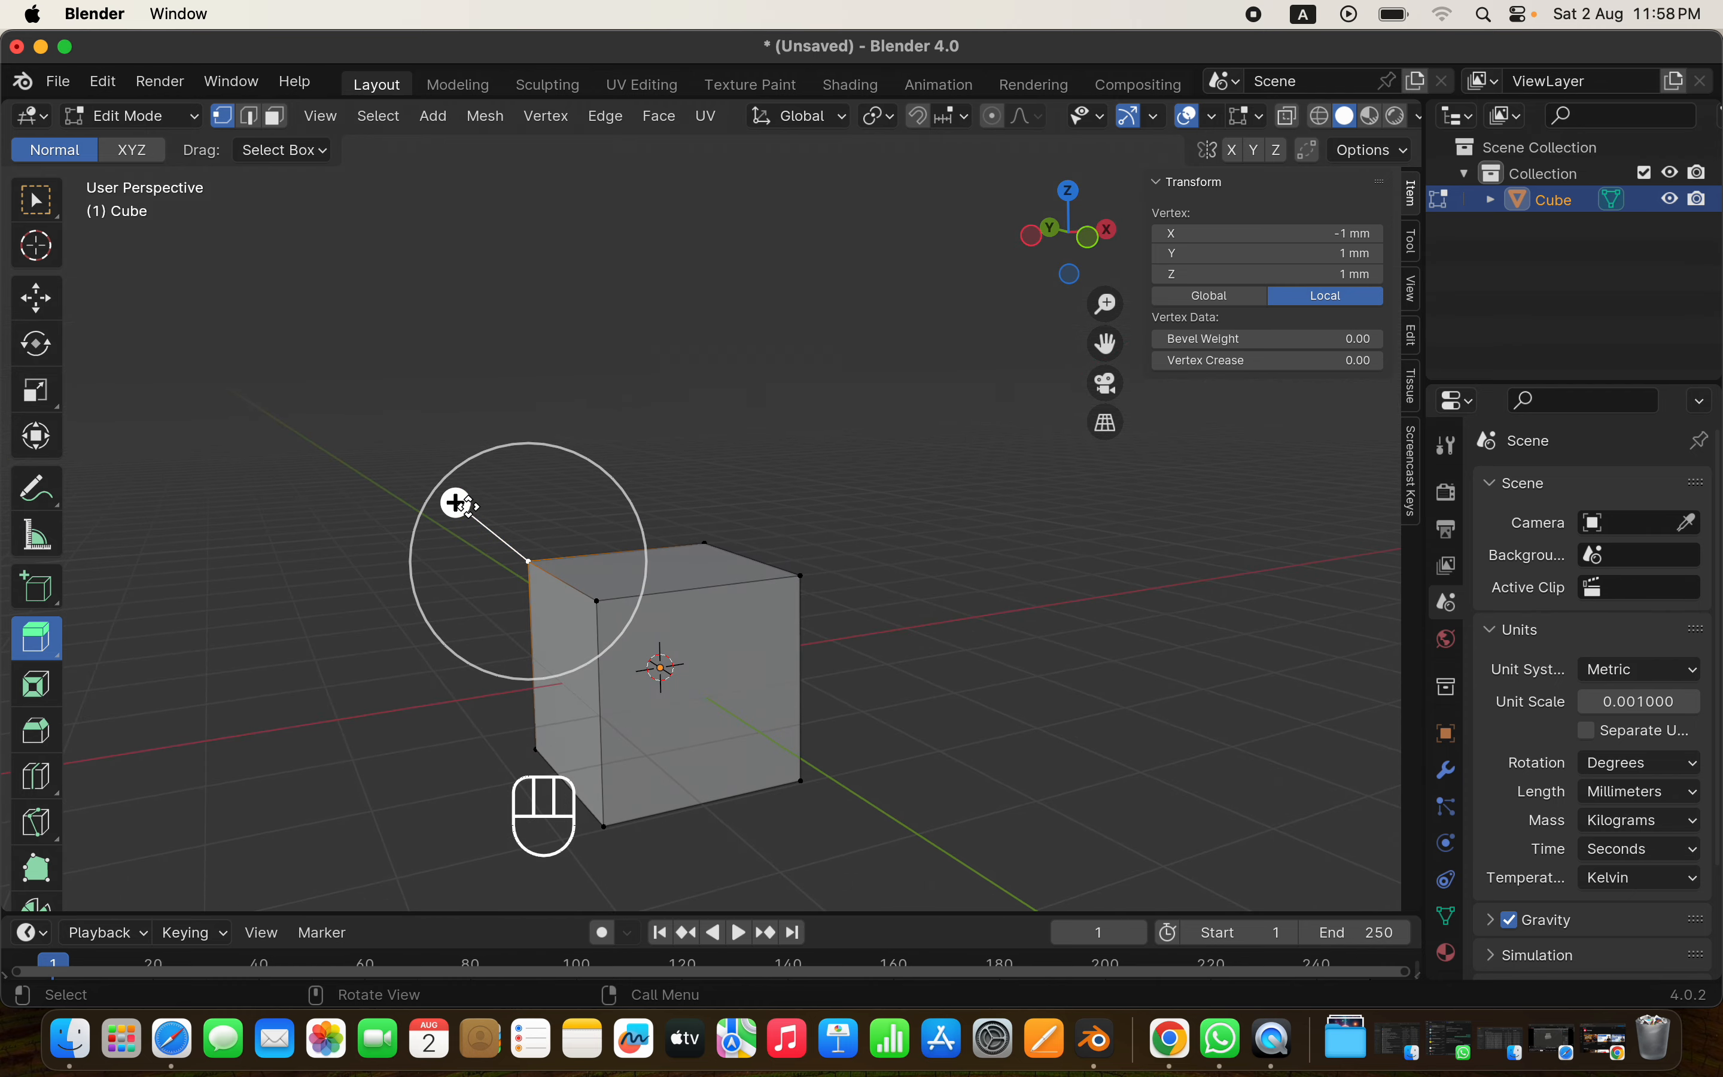
left_click_drag(456, 503, 324, 413)
Extrude the cube's top vertex at X -1, Y -1 mm diagonally outward by about 0.87 mm per axis
middle_click_drag(324, 413, 490, 485)
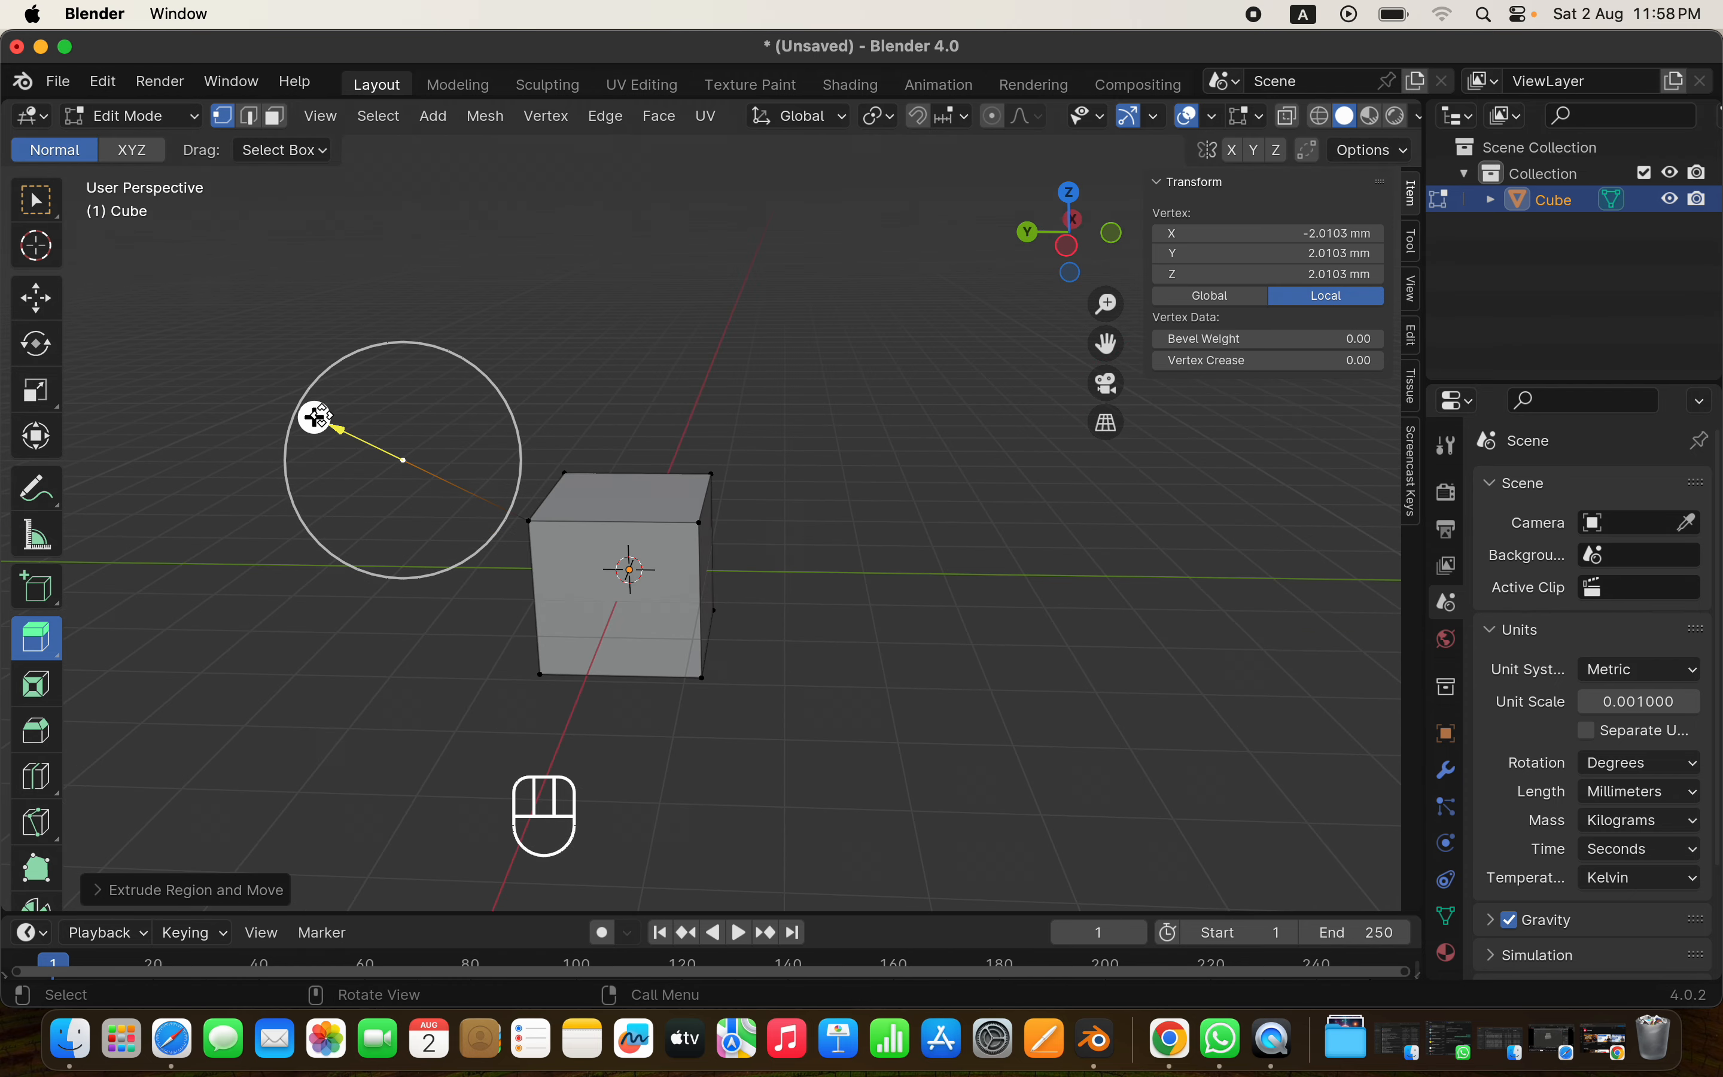
left_click(701, 526)
key("e")
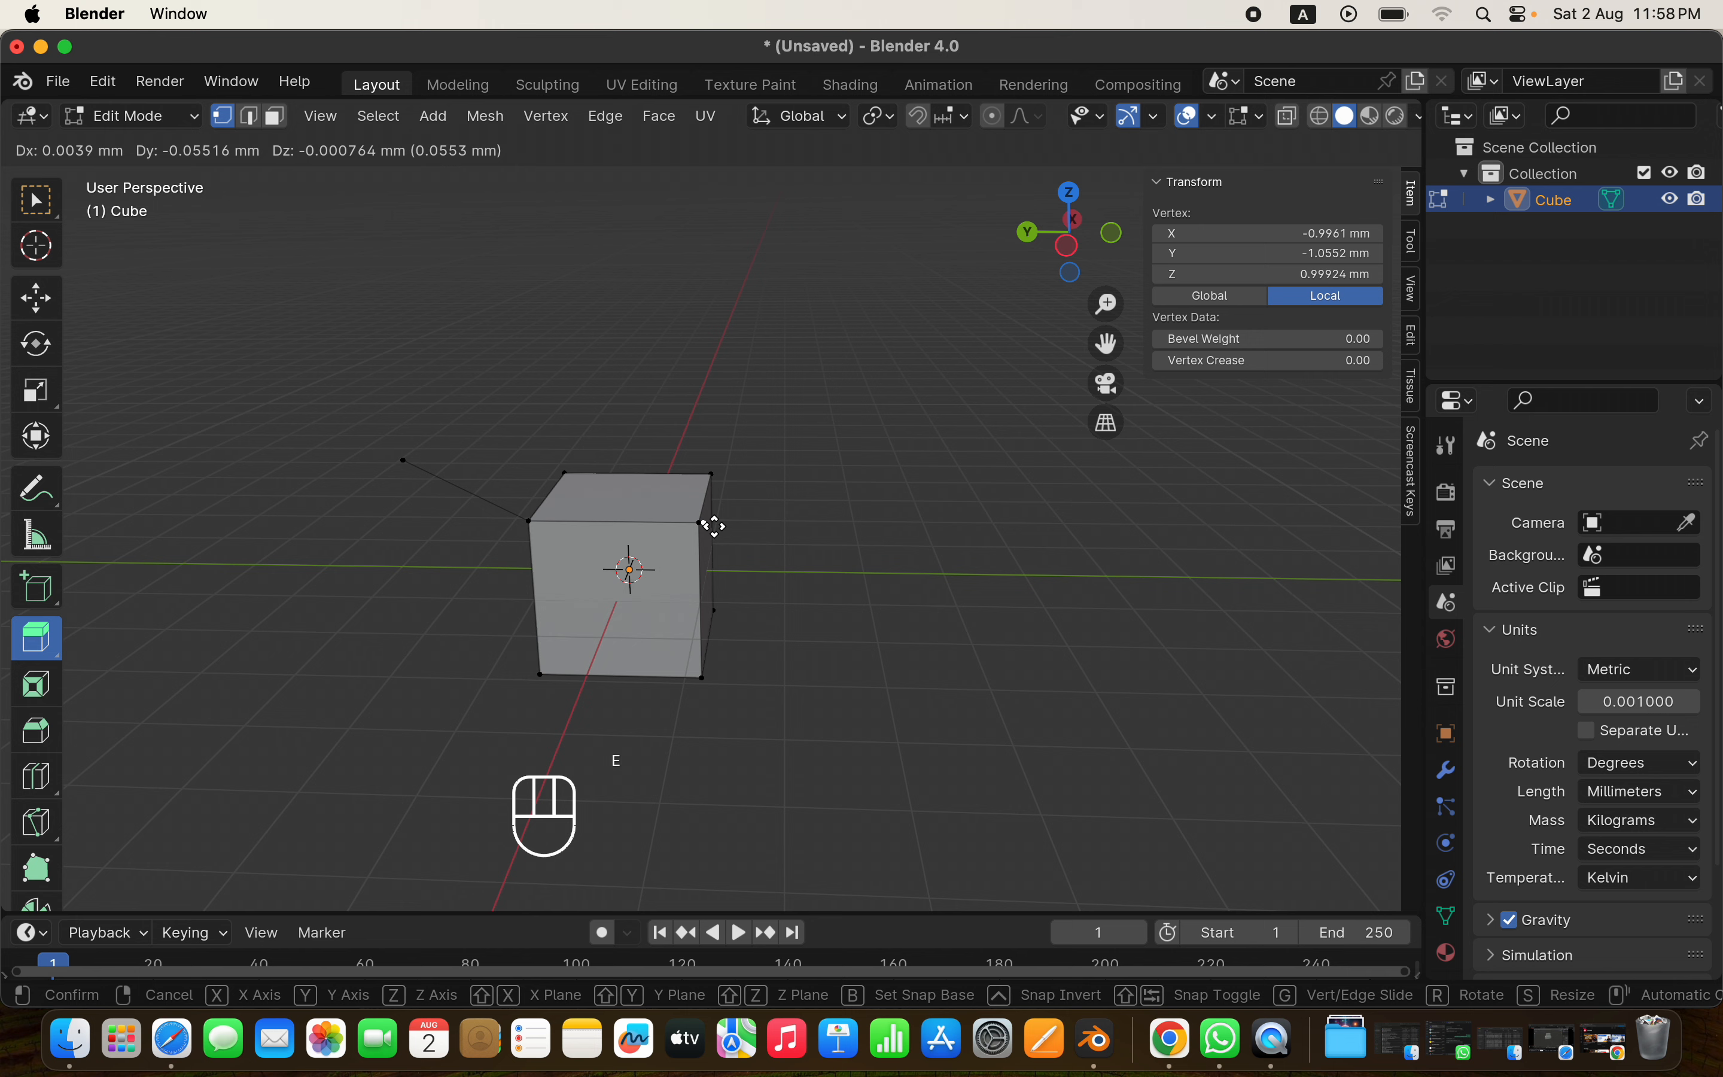
right_click(803, 546)
middle_click_drag(801, 545, 803, 546)
scroll(803, 546, "left", 5)
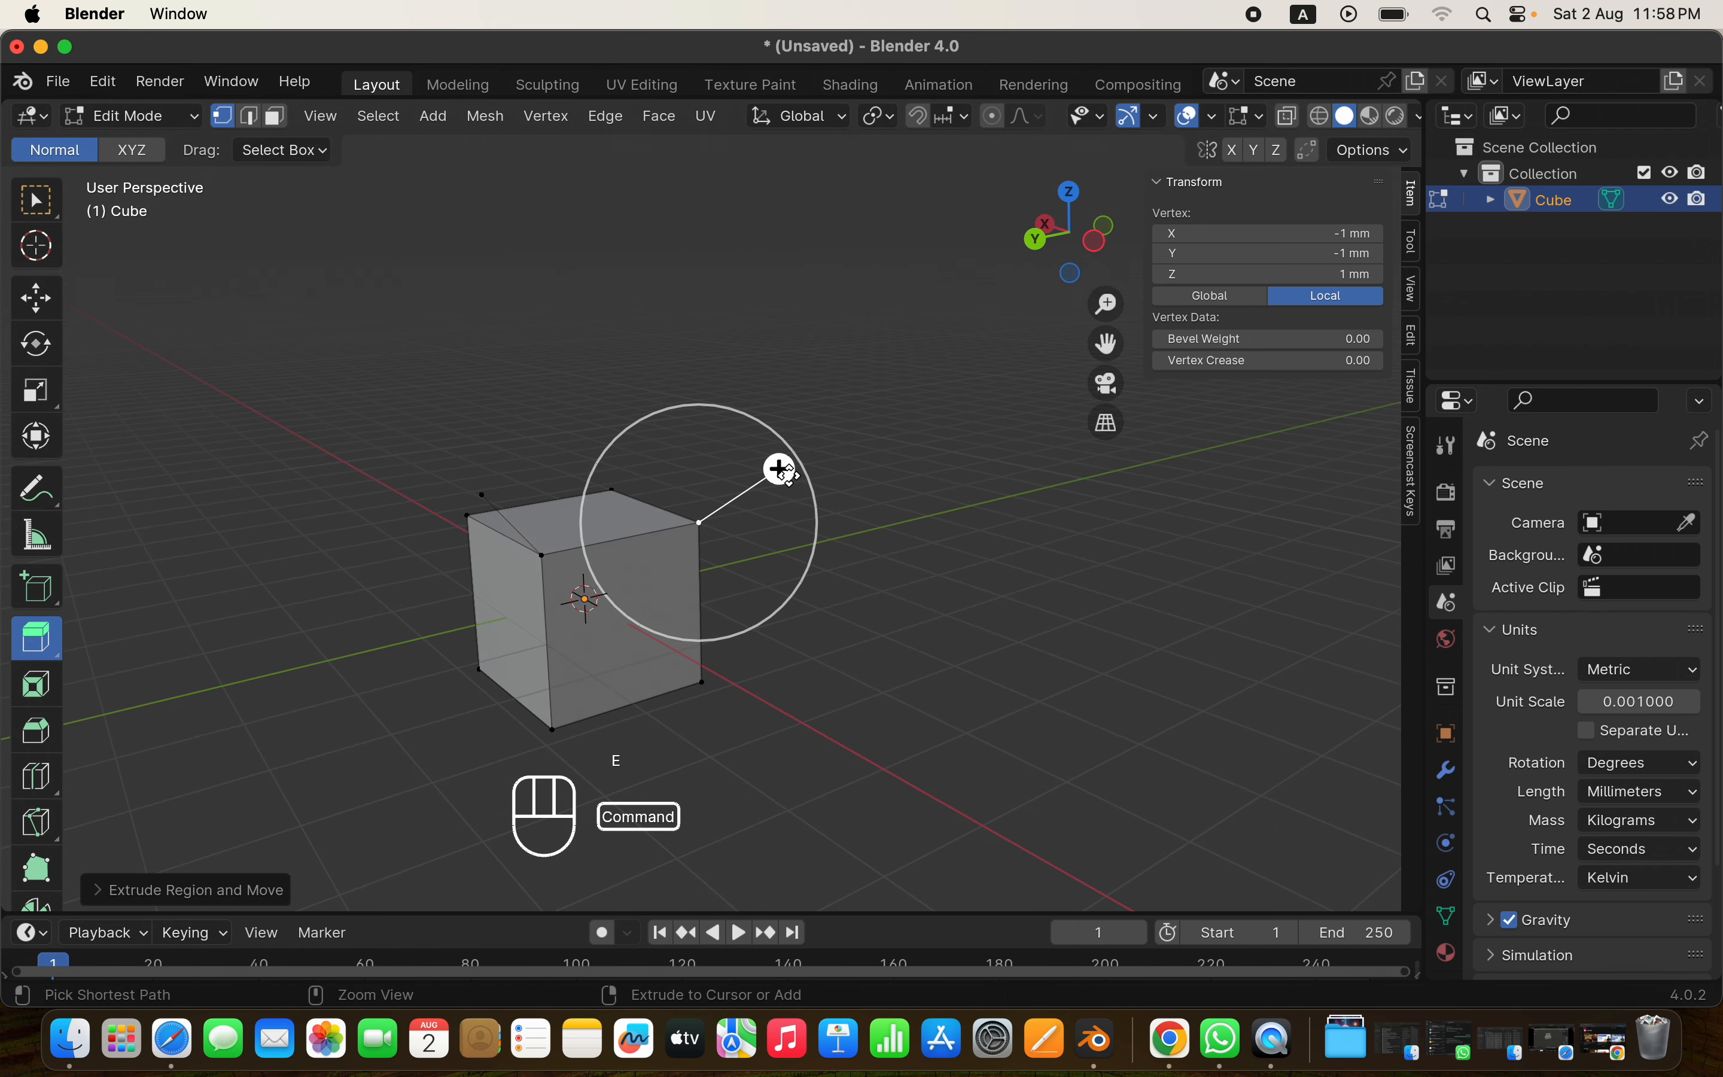
key("super+z")
left_click_drag(779, 471, 915, 434)
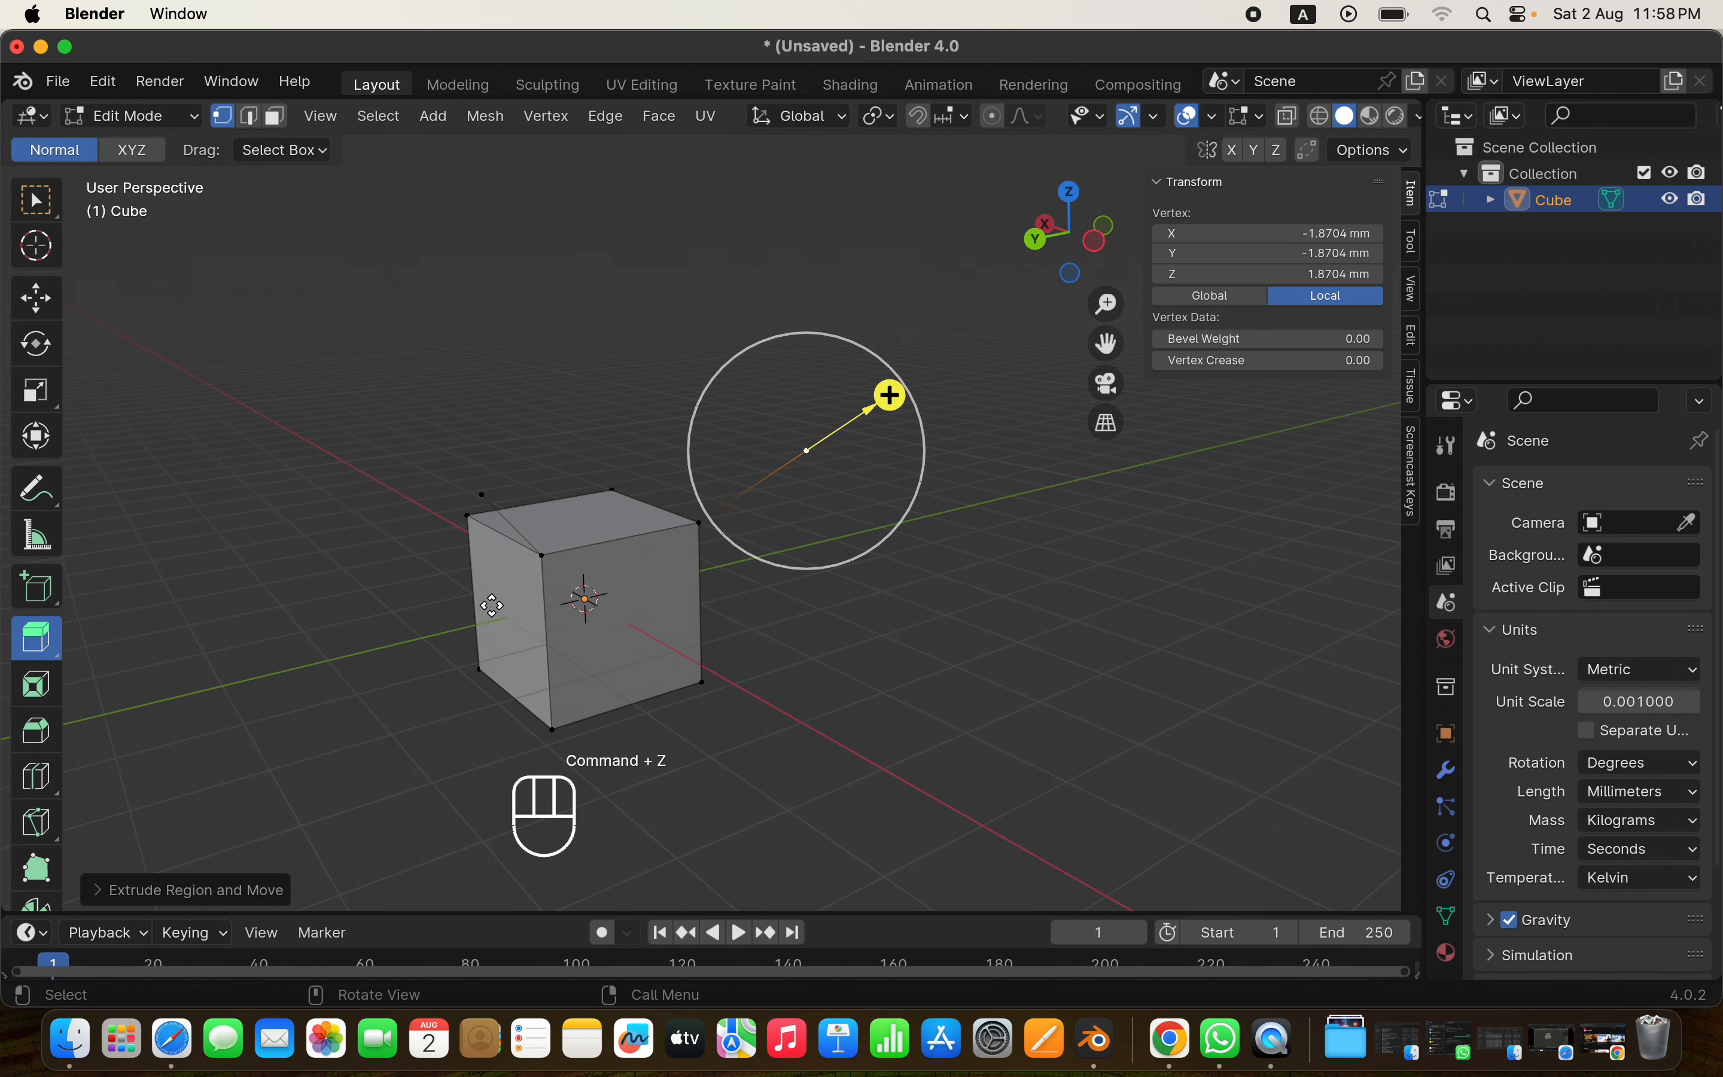
Extrude the cube's top vertex at X 1, Y 1 mm diagonally outward by about 1.36 mm per axis
scroll(491, 605, "left", 10)
scroll(491, 605, "left", 10)
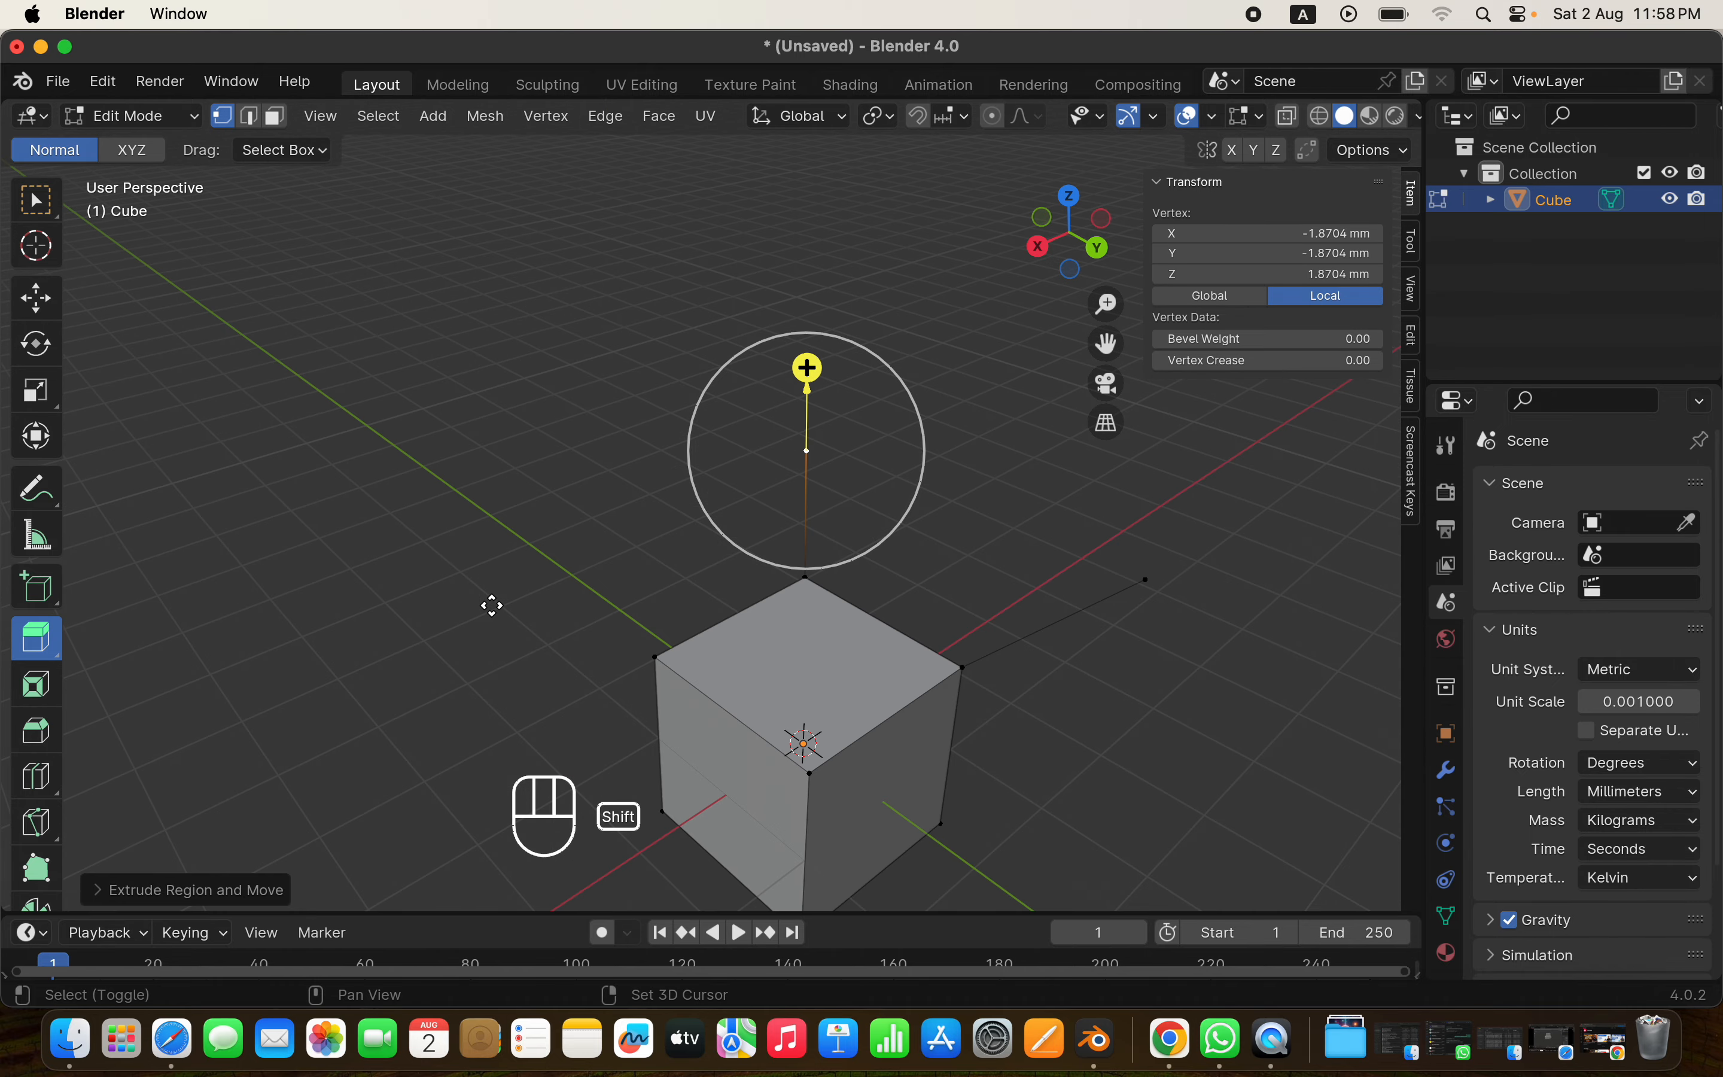
scroll(451, 609, "down", 3, "super")
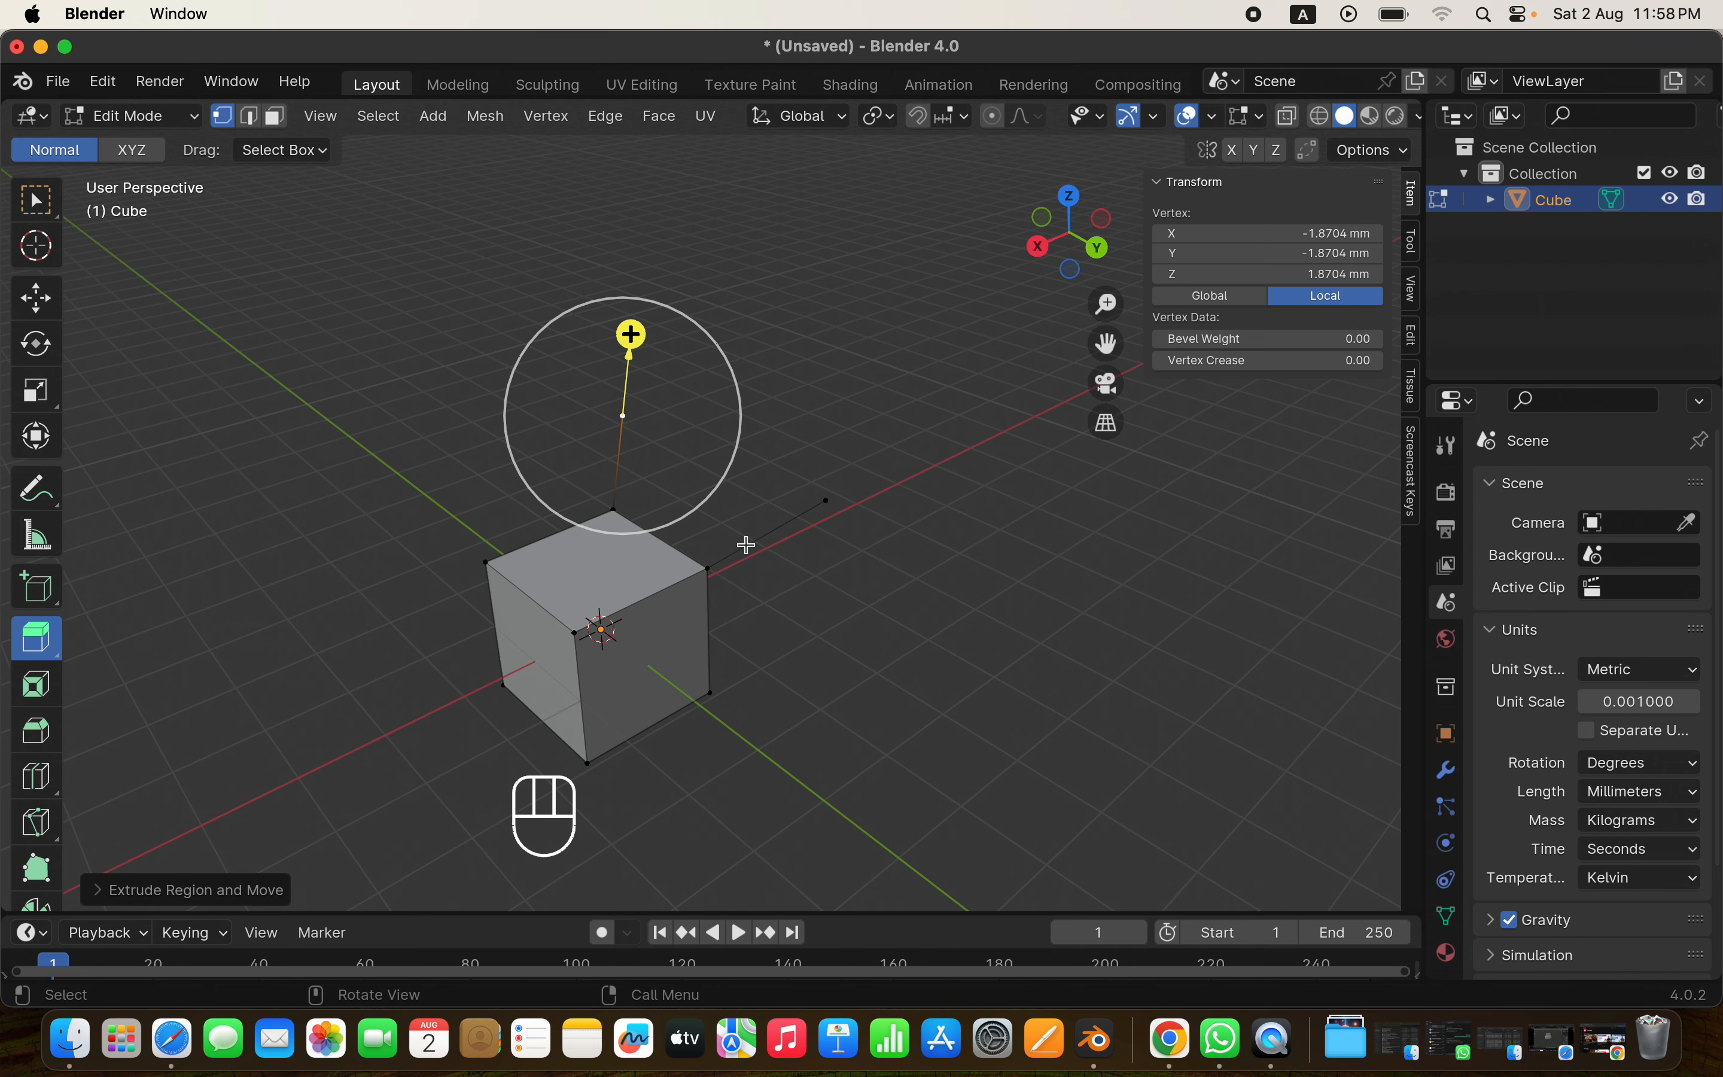
scroll(746, 545, "down", 3, "super")
scroll(746, 545, "right", 10)
scroll(745, 545, "up", 3, "super")
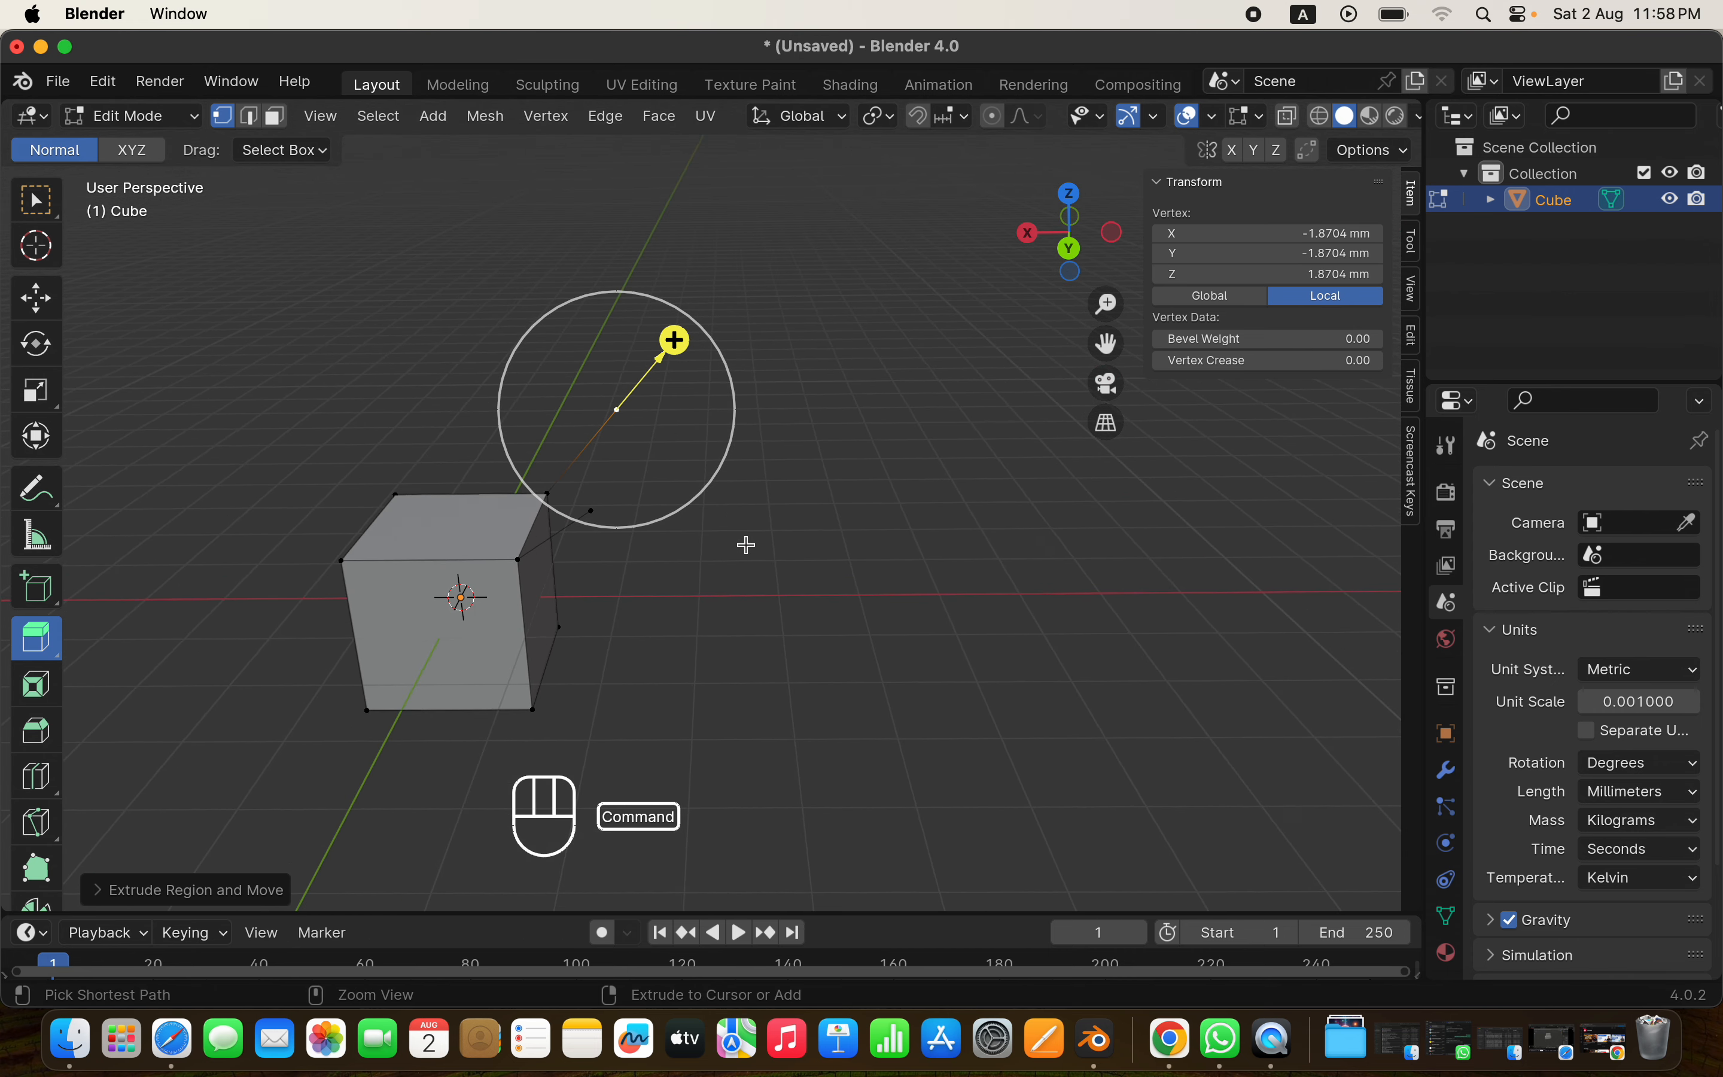
scroll(746, 545, "left", 5, "shift")
left_click(520, 520)
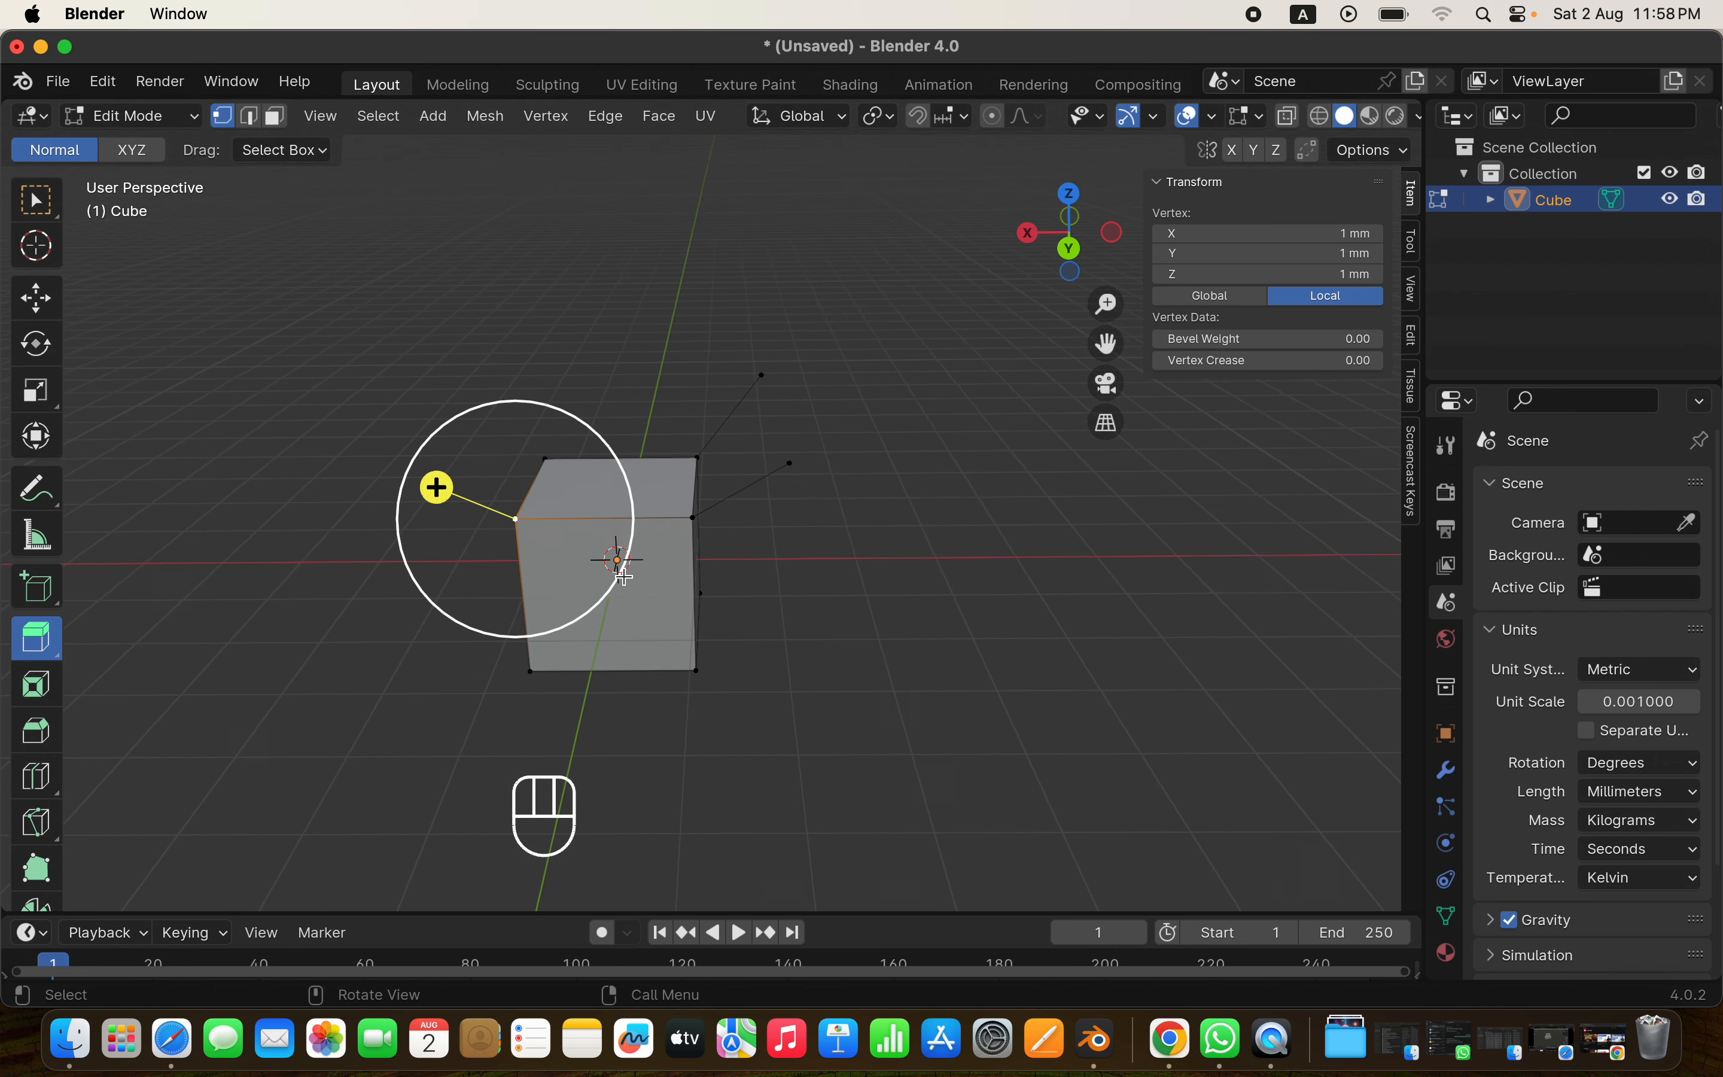
key("e")
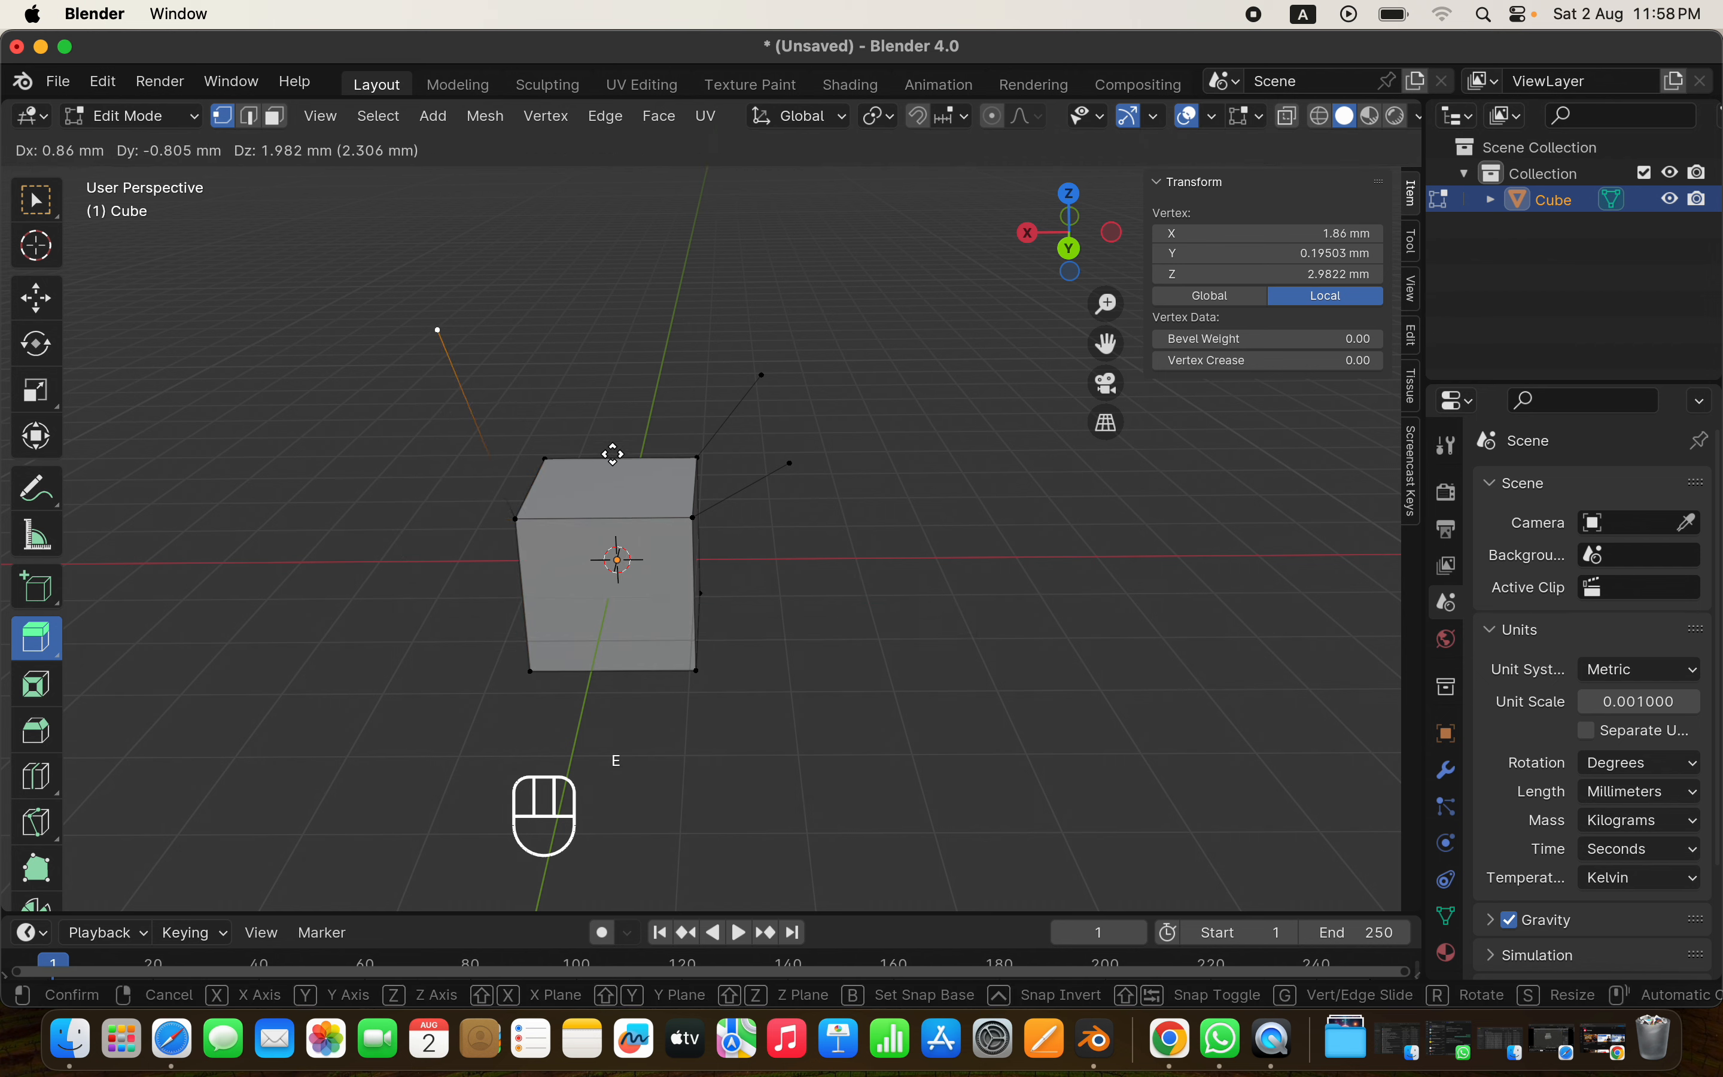
right_click(583, 449)
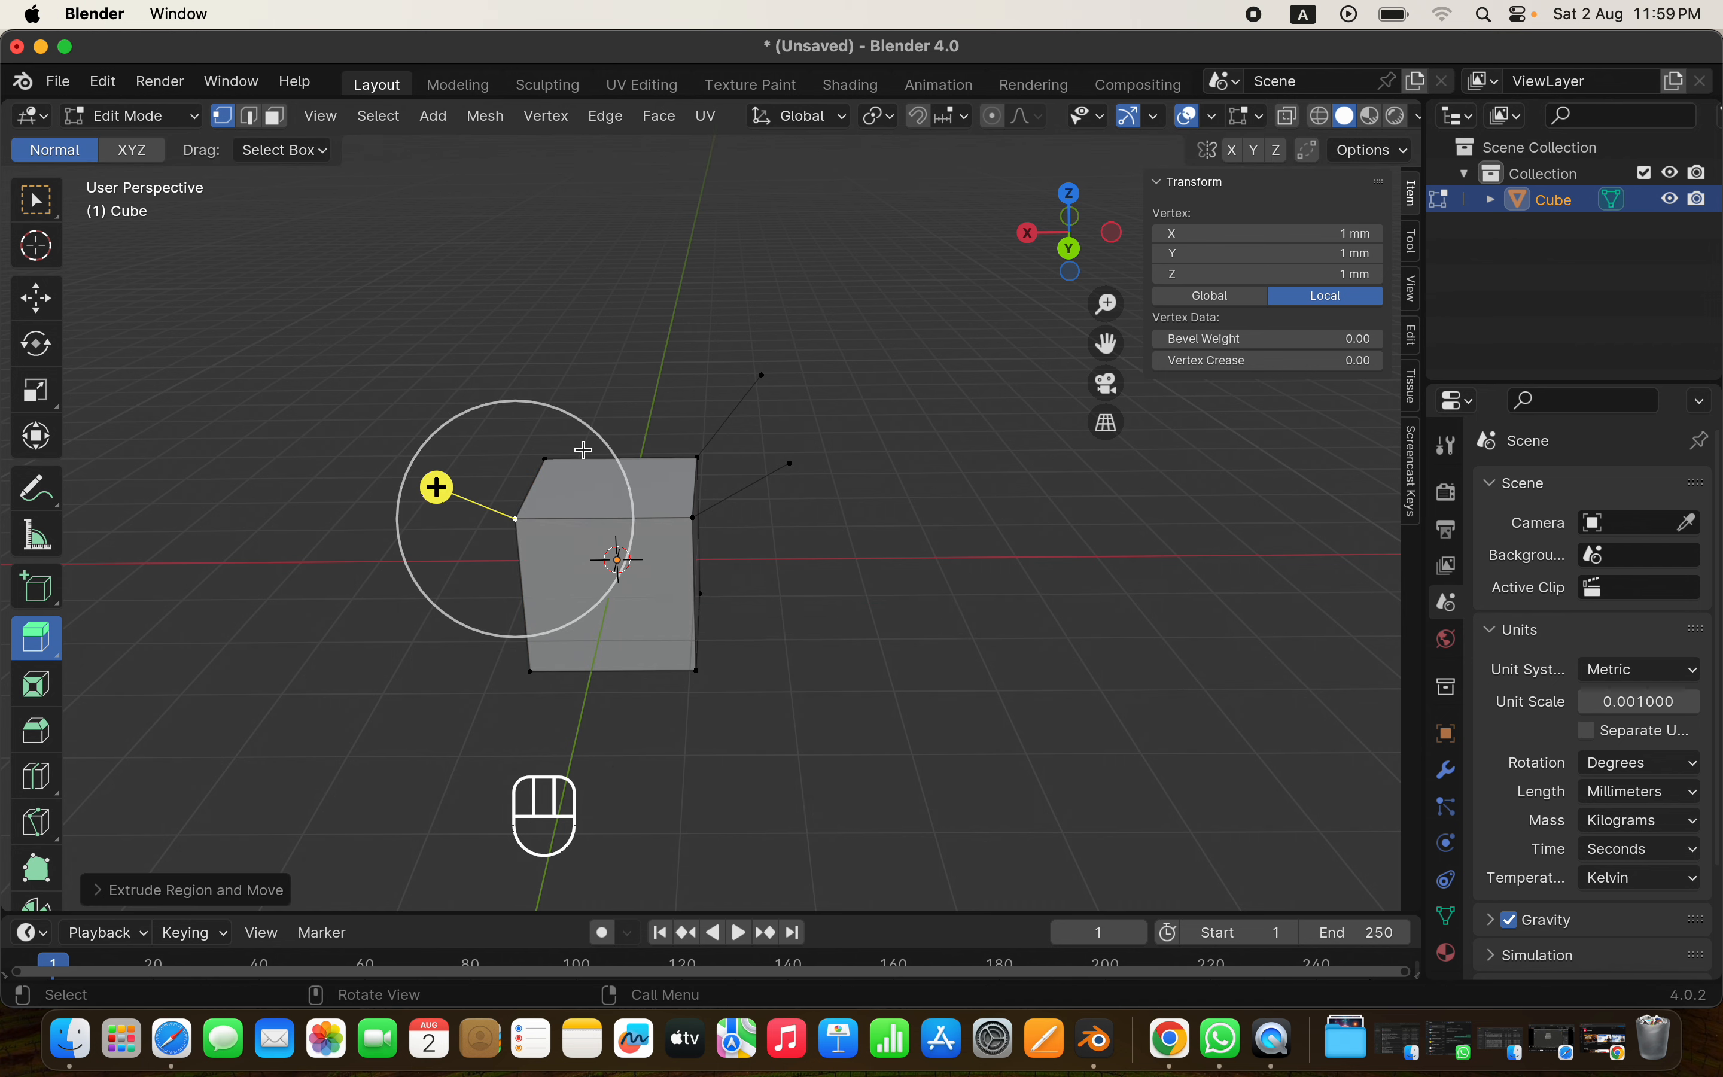
left_click_drag(437, 487, 254, 390)
Extrude the cube's remaining top vertex at X 1, Y -1 mm by about 1.92 mm along the global X axis
middle_click_drag(500, 550, 502, 549)
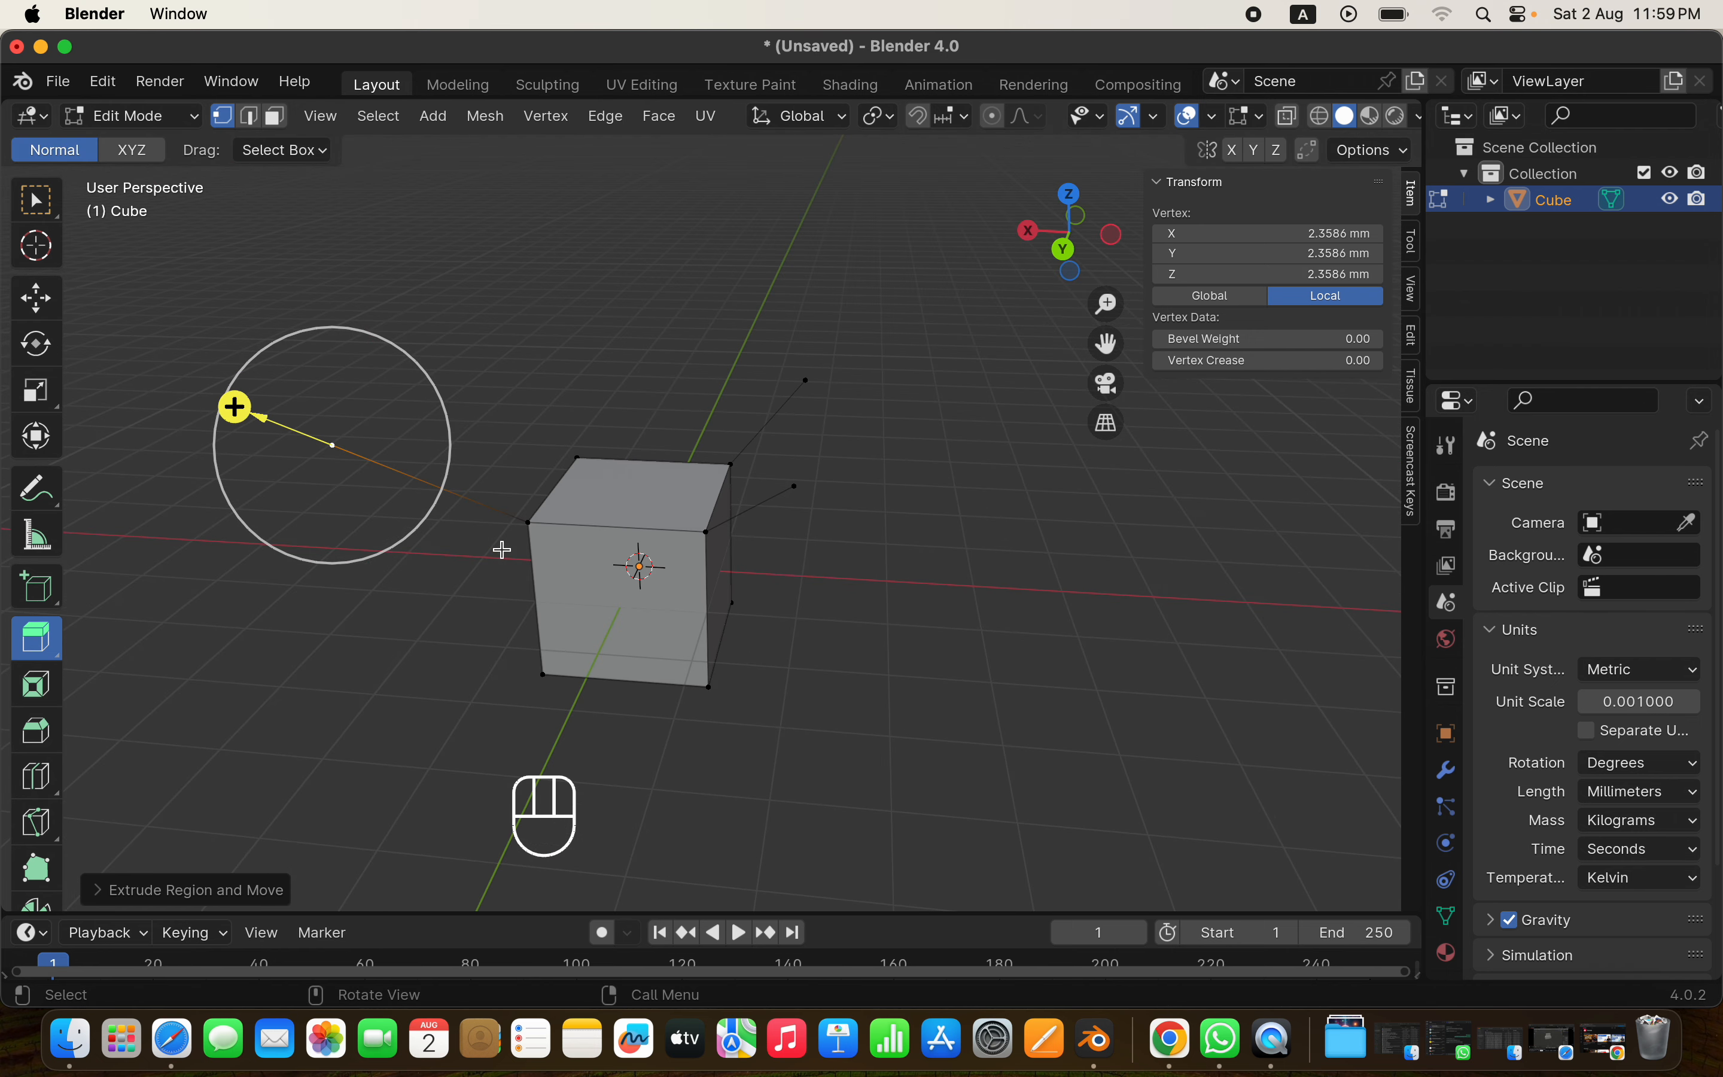
left_click(581, 458)
scroll(581, 457, "left", 10)
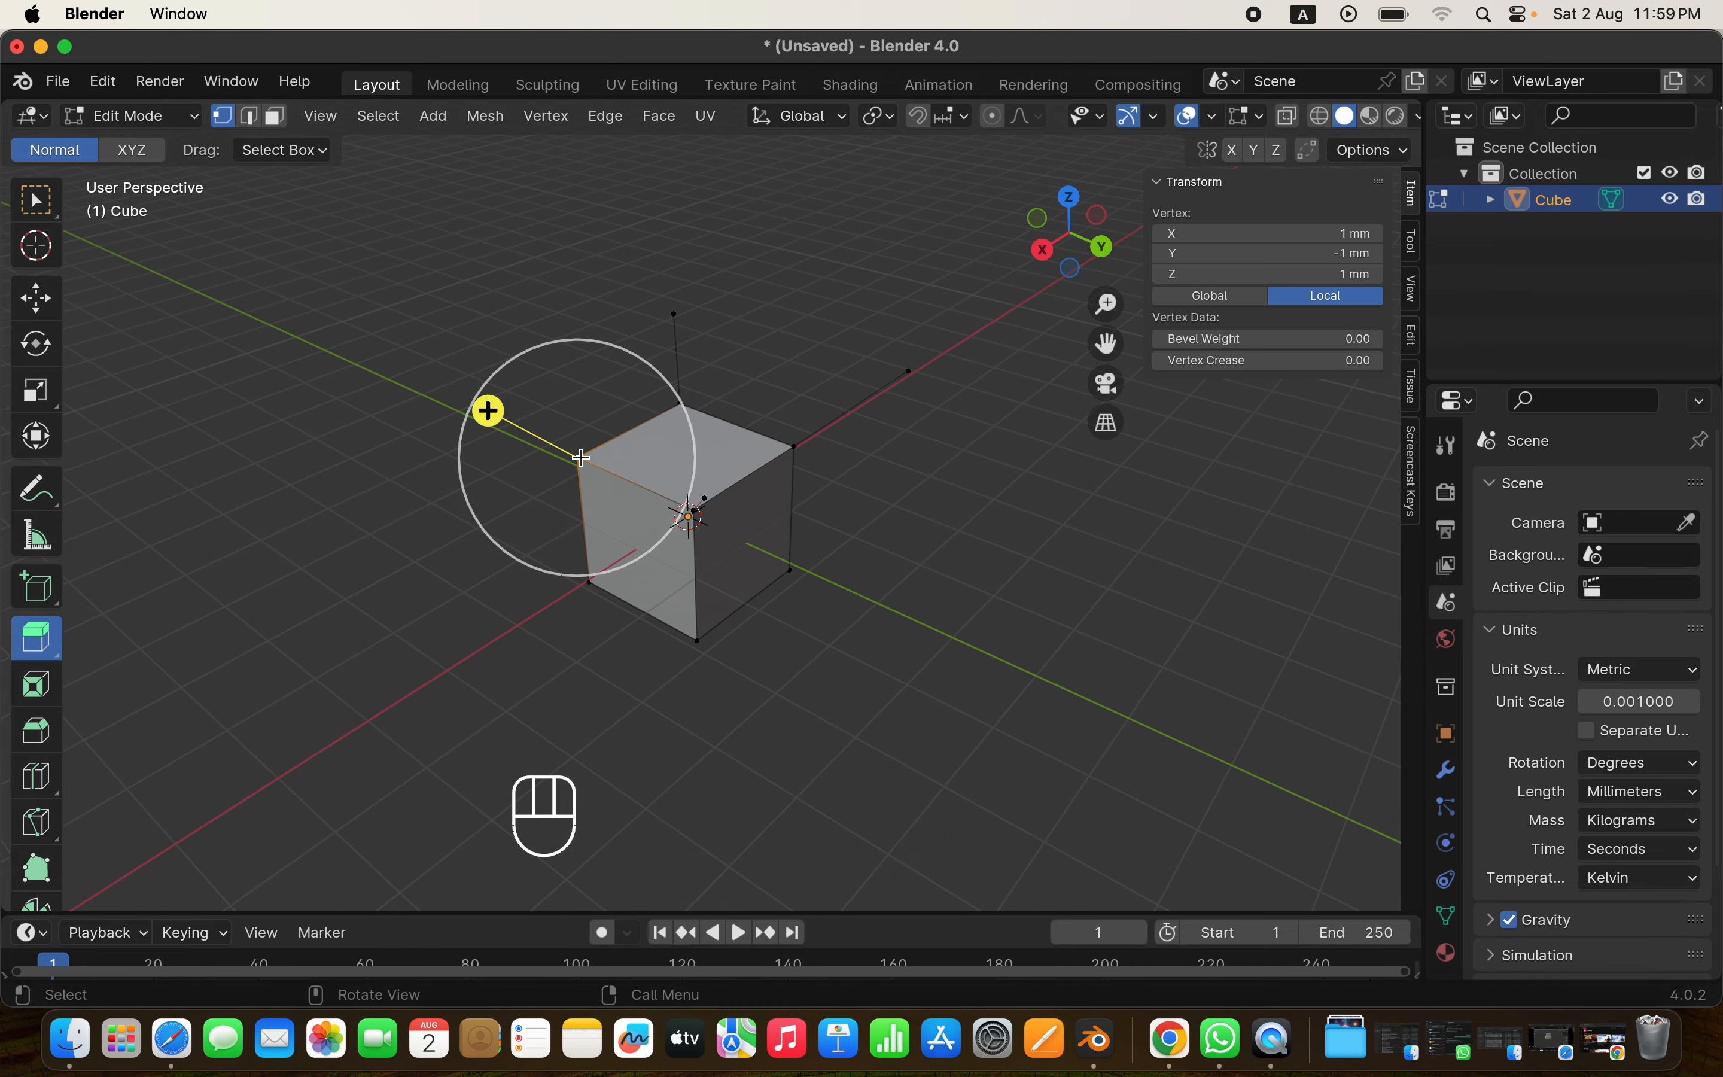
scroll(581, 457, "up", 5, "super")
scroll(581, 458, "down", 8)
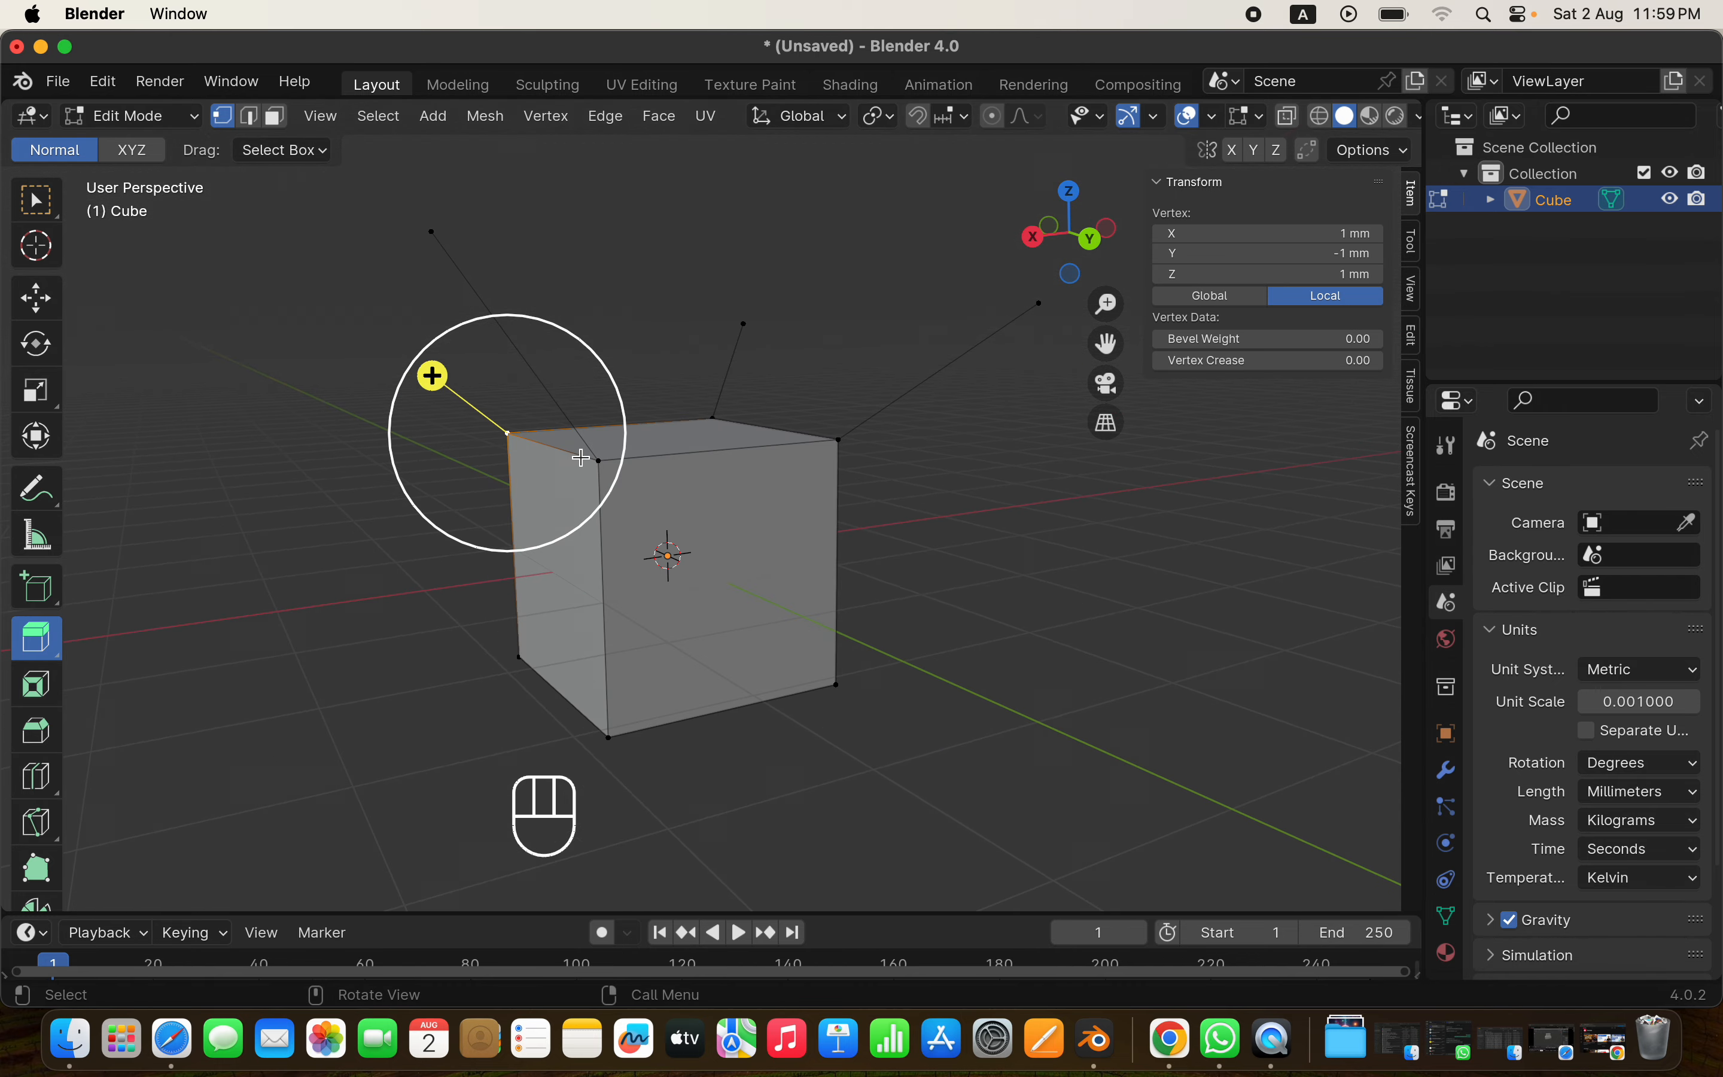
key("e")
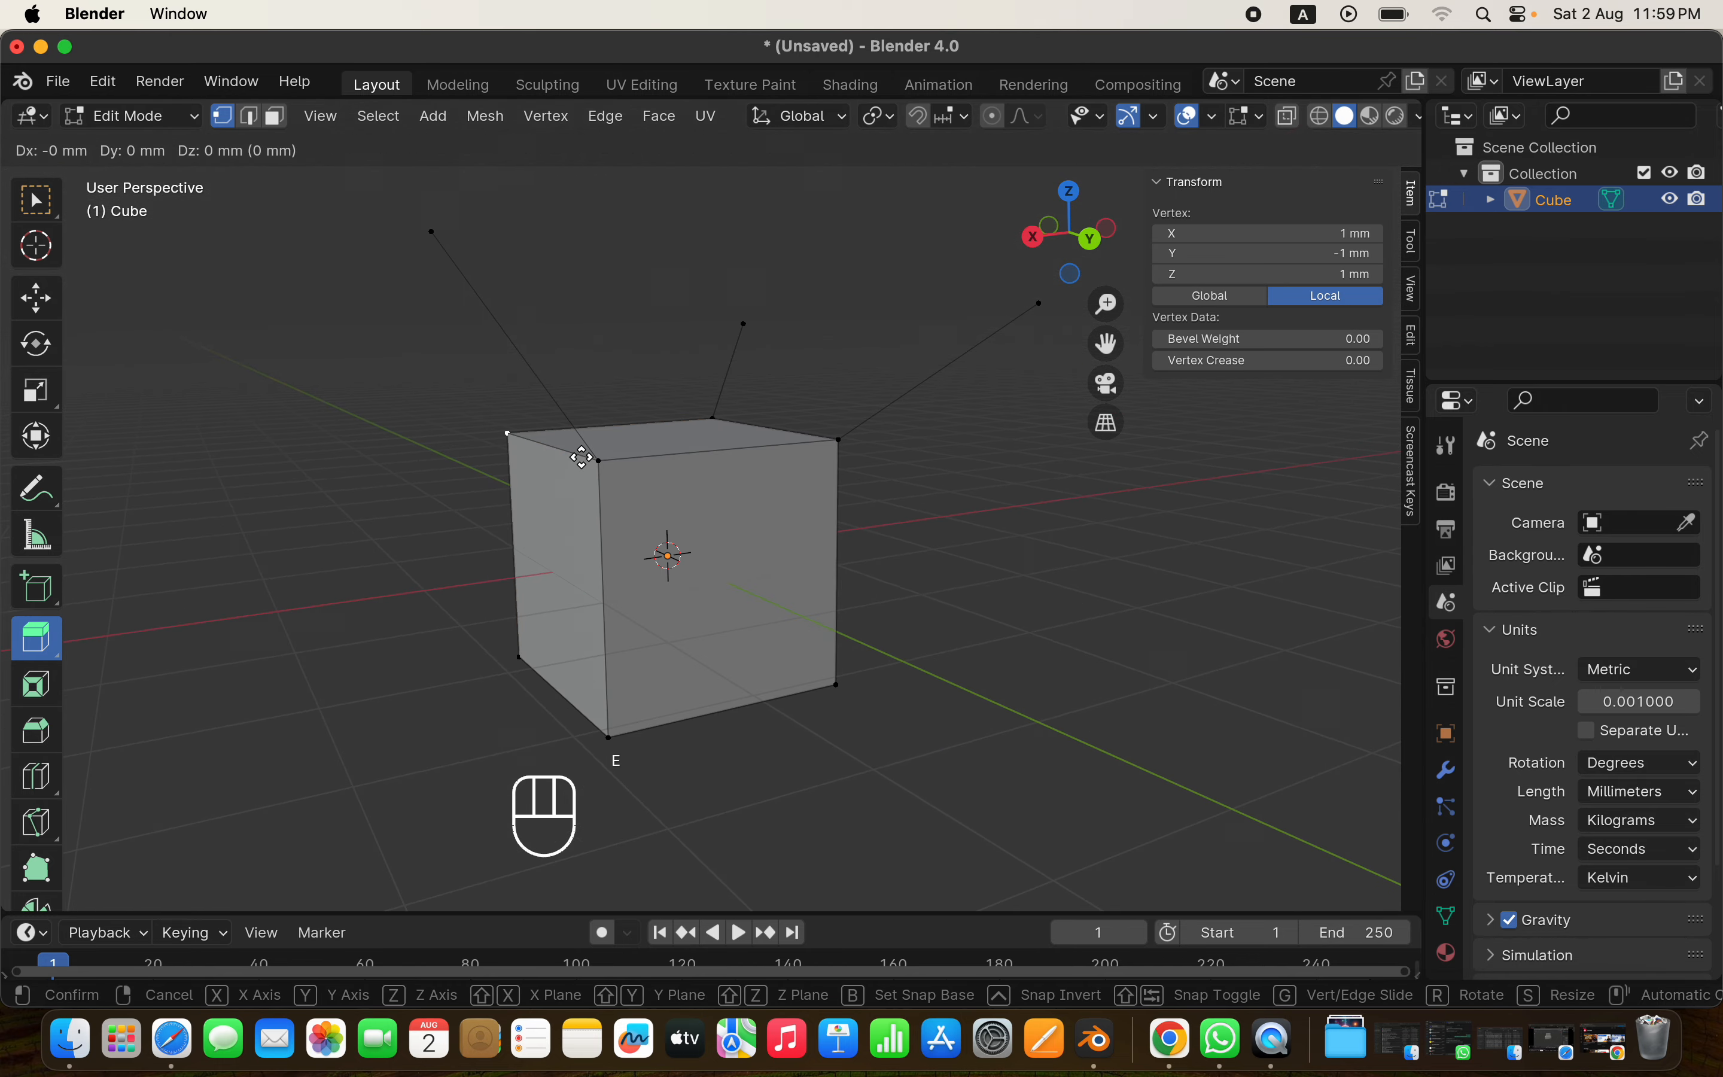
key("x")
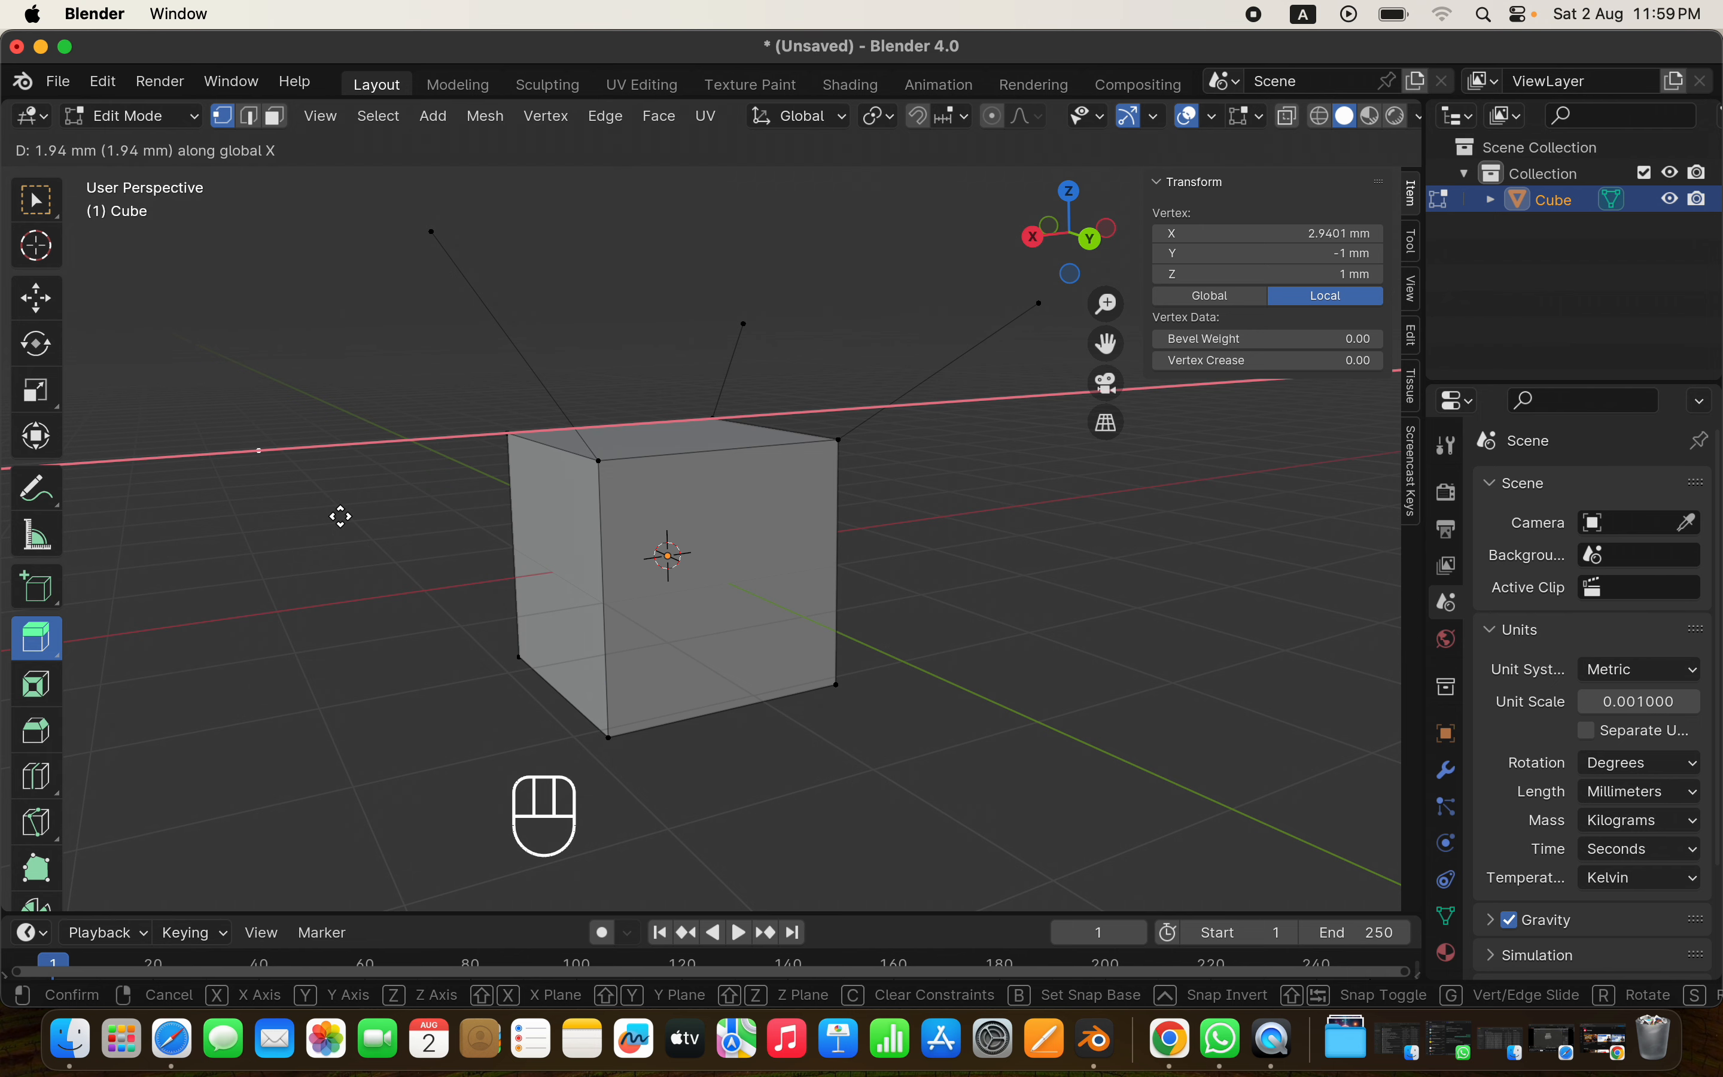
left_click(341, 517)
Extrude the new end vertex by about 4.22 mm along the global Y axis
scroll(340, 516, "up", 5)
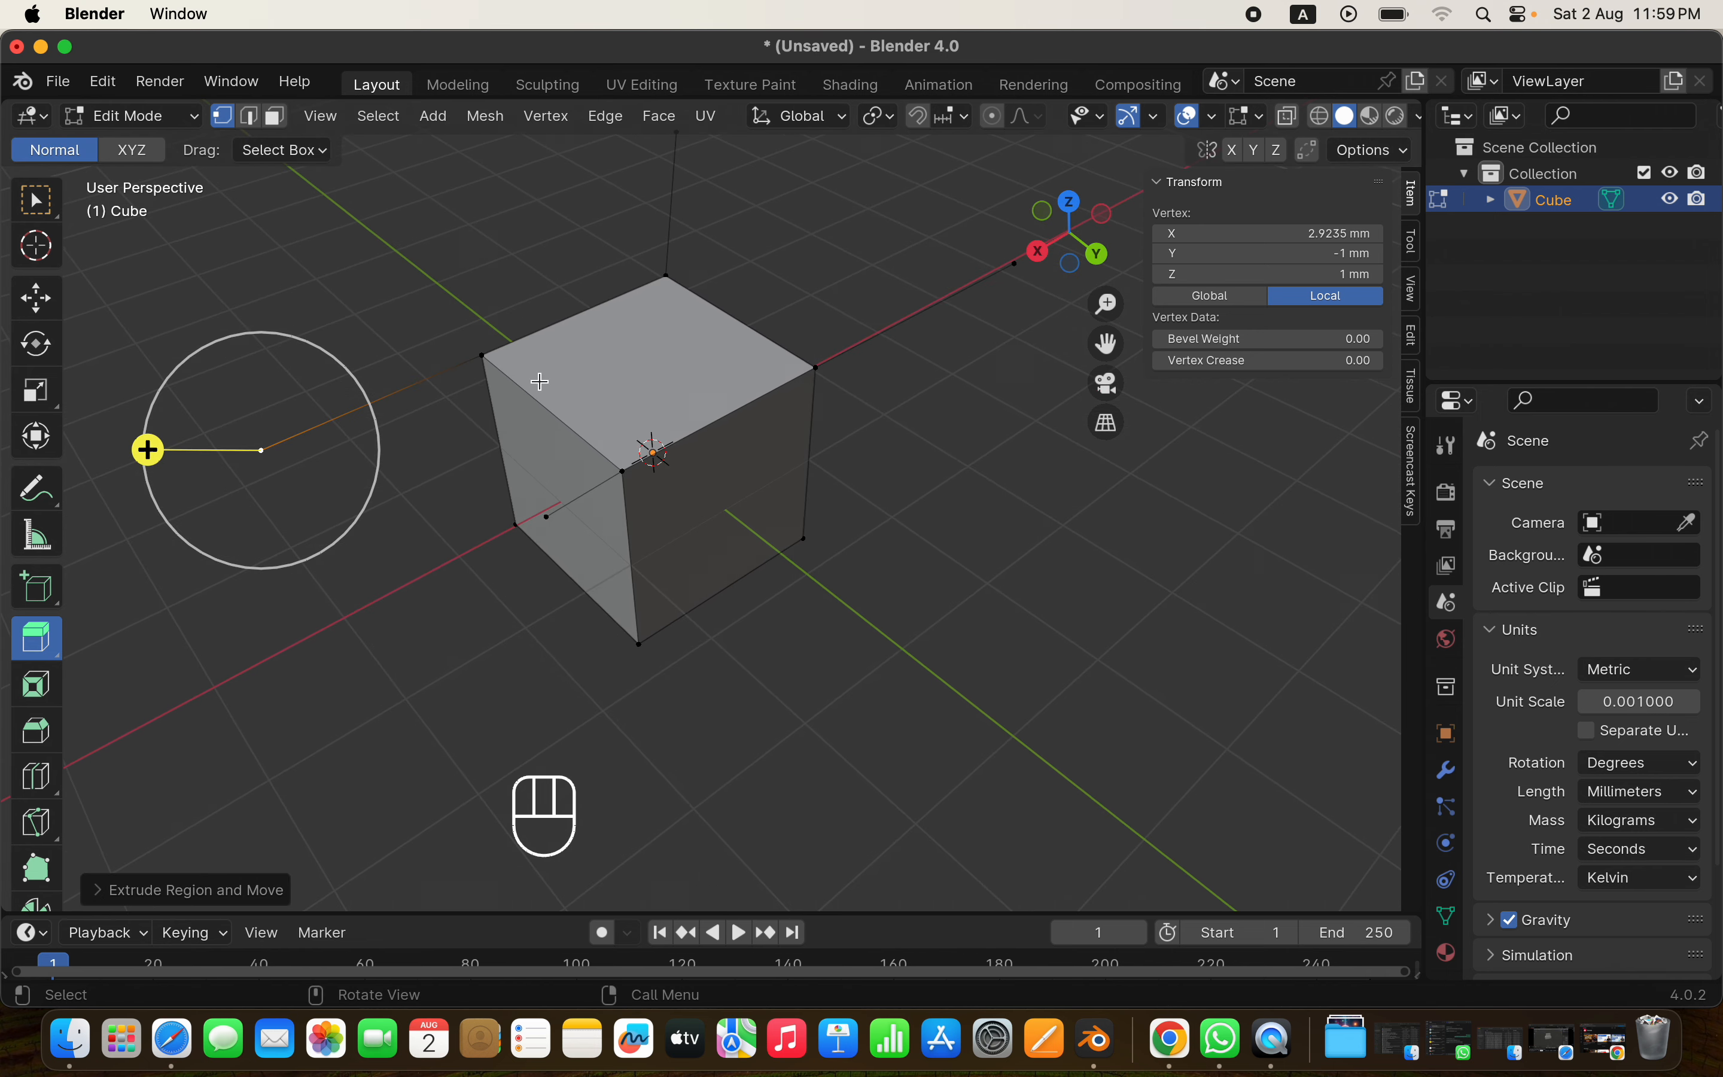
scroll(539, 382, "left", 5)
key("e")
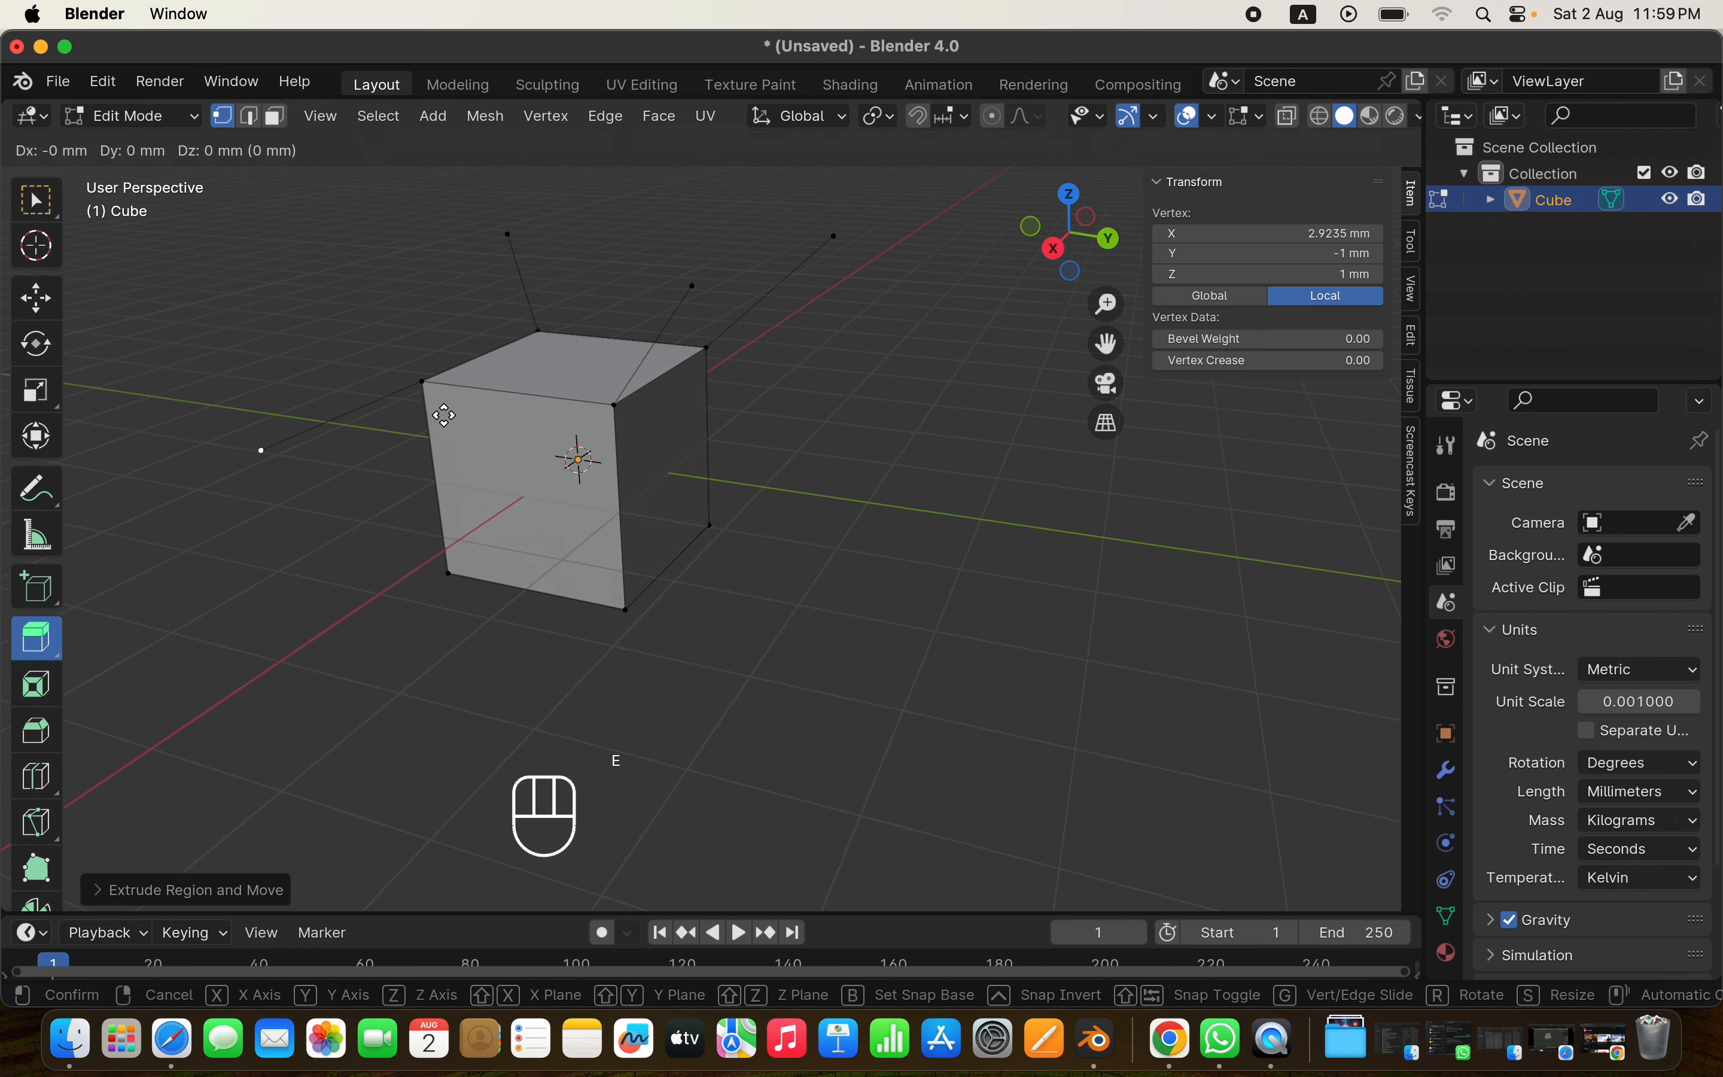
key("y")
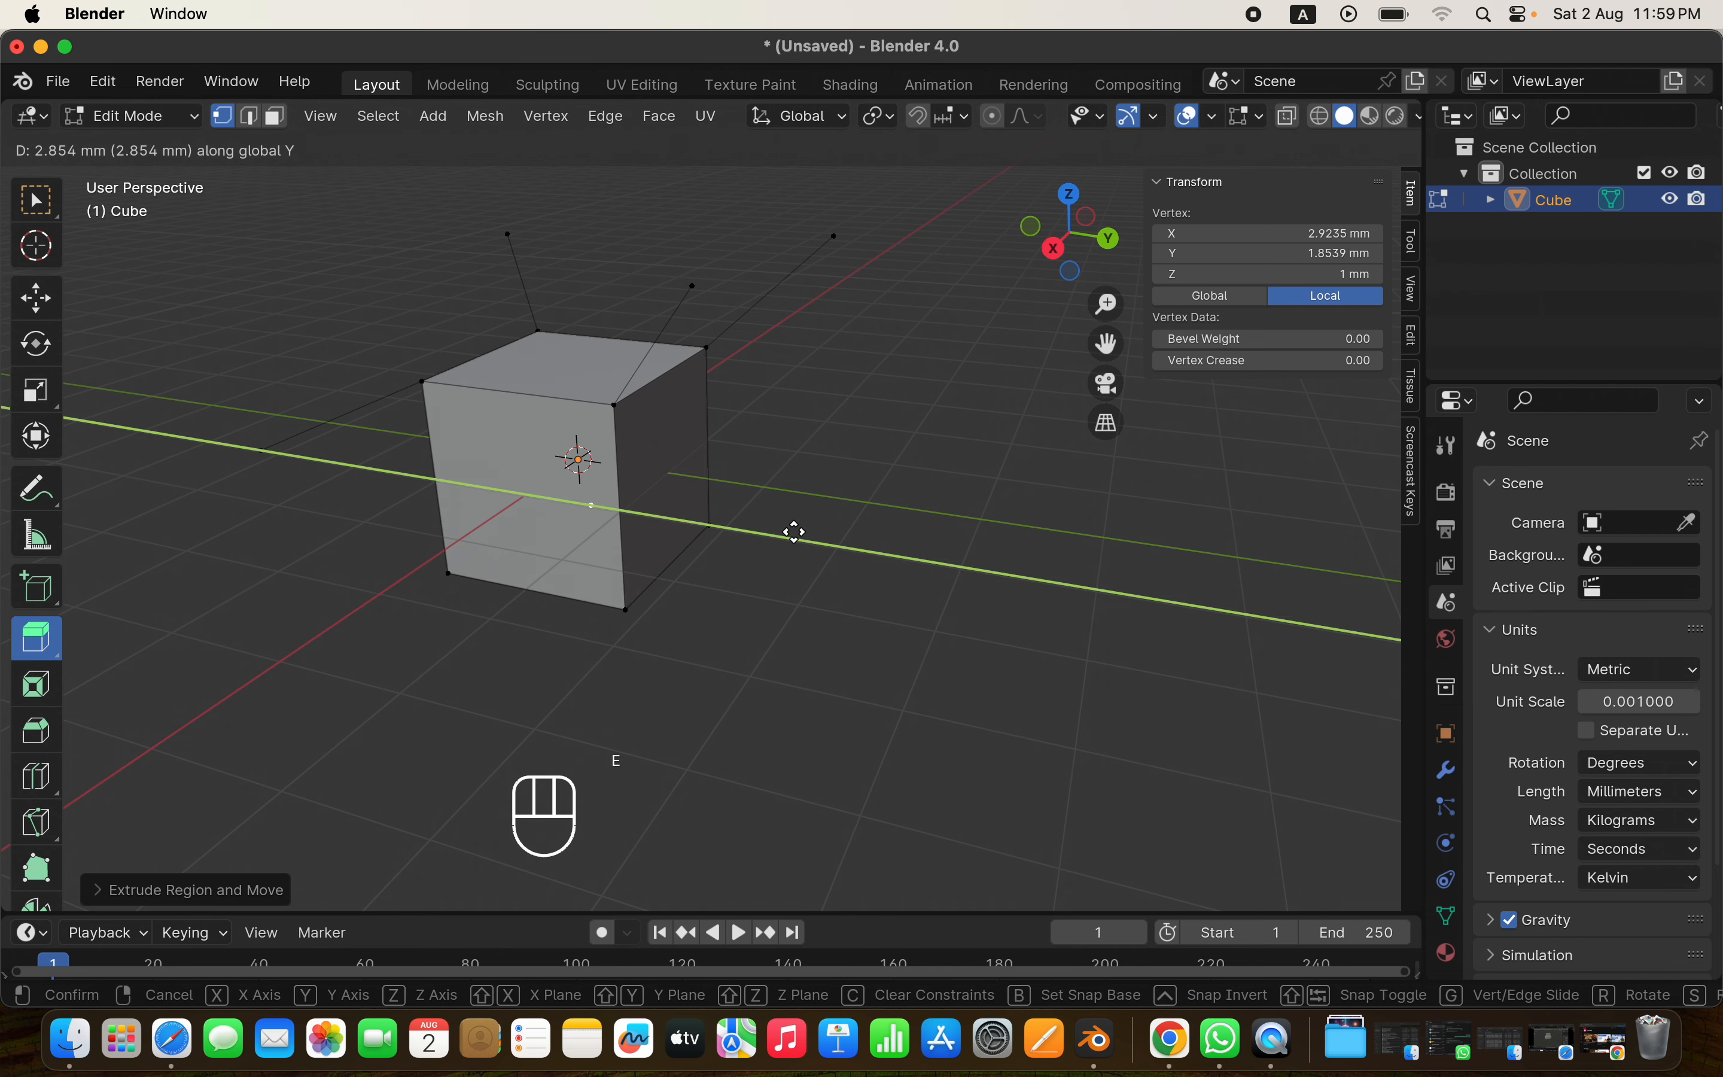
left_click(995, 547)
Extrude the end vertex of the Y-axis edge upward by about 1.67 mm along the global Z axis
scroll(751, 591, "up", 5)
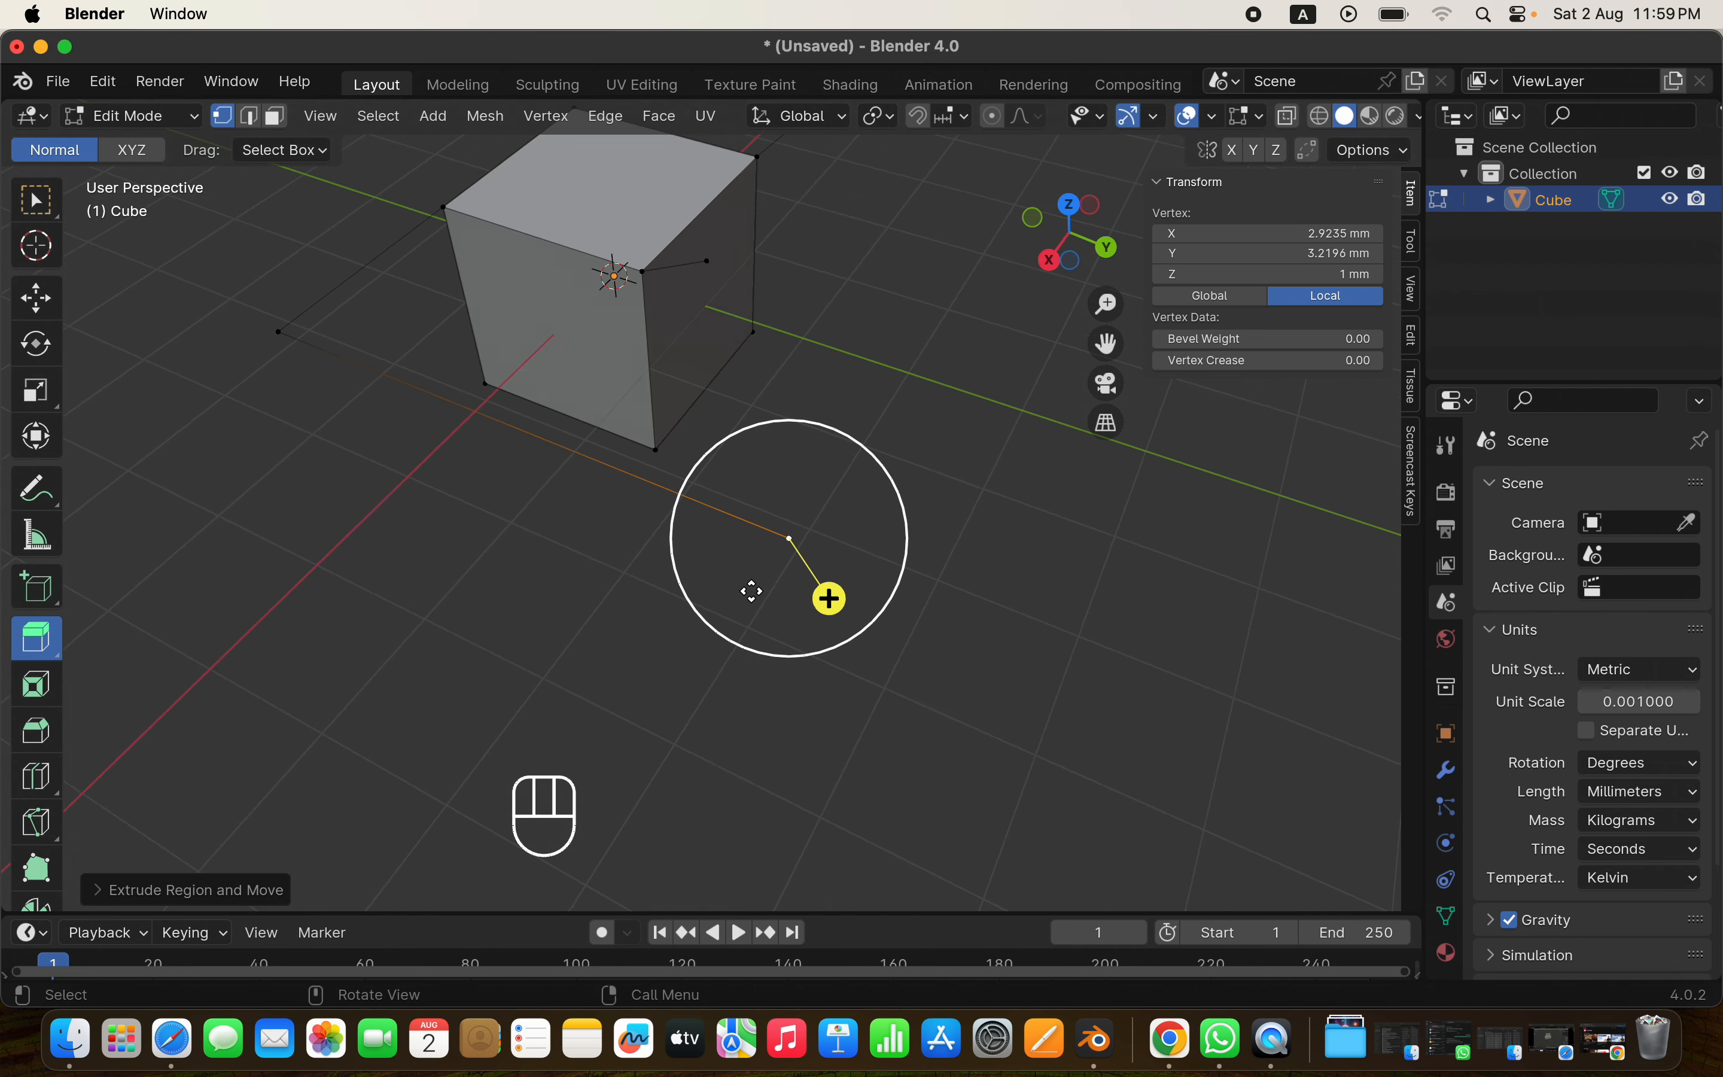
scroll(752, 591, "down", 8)
key("e")
key("z")
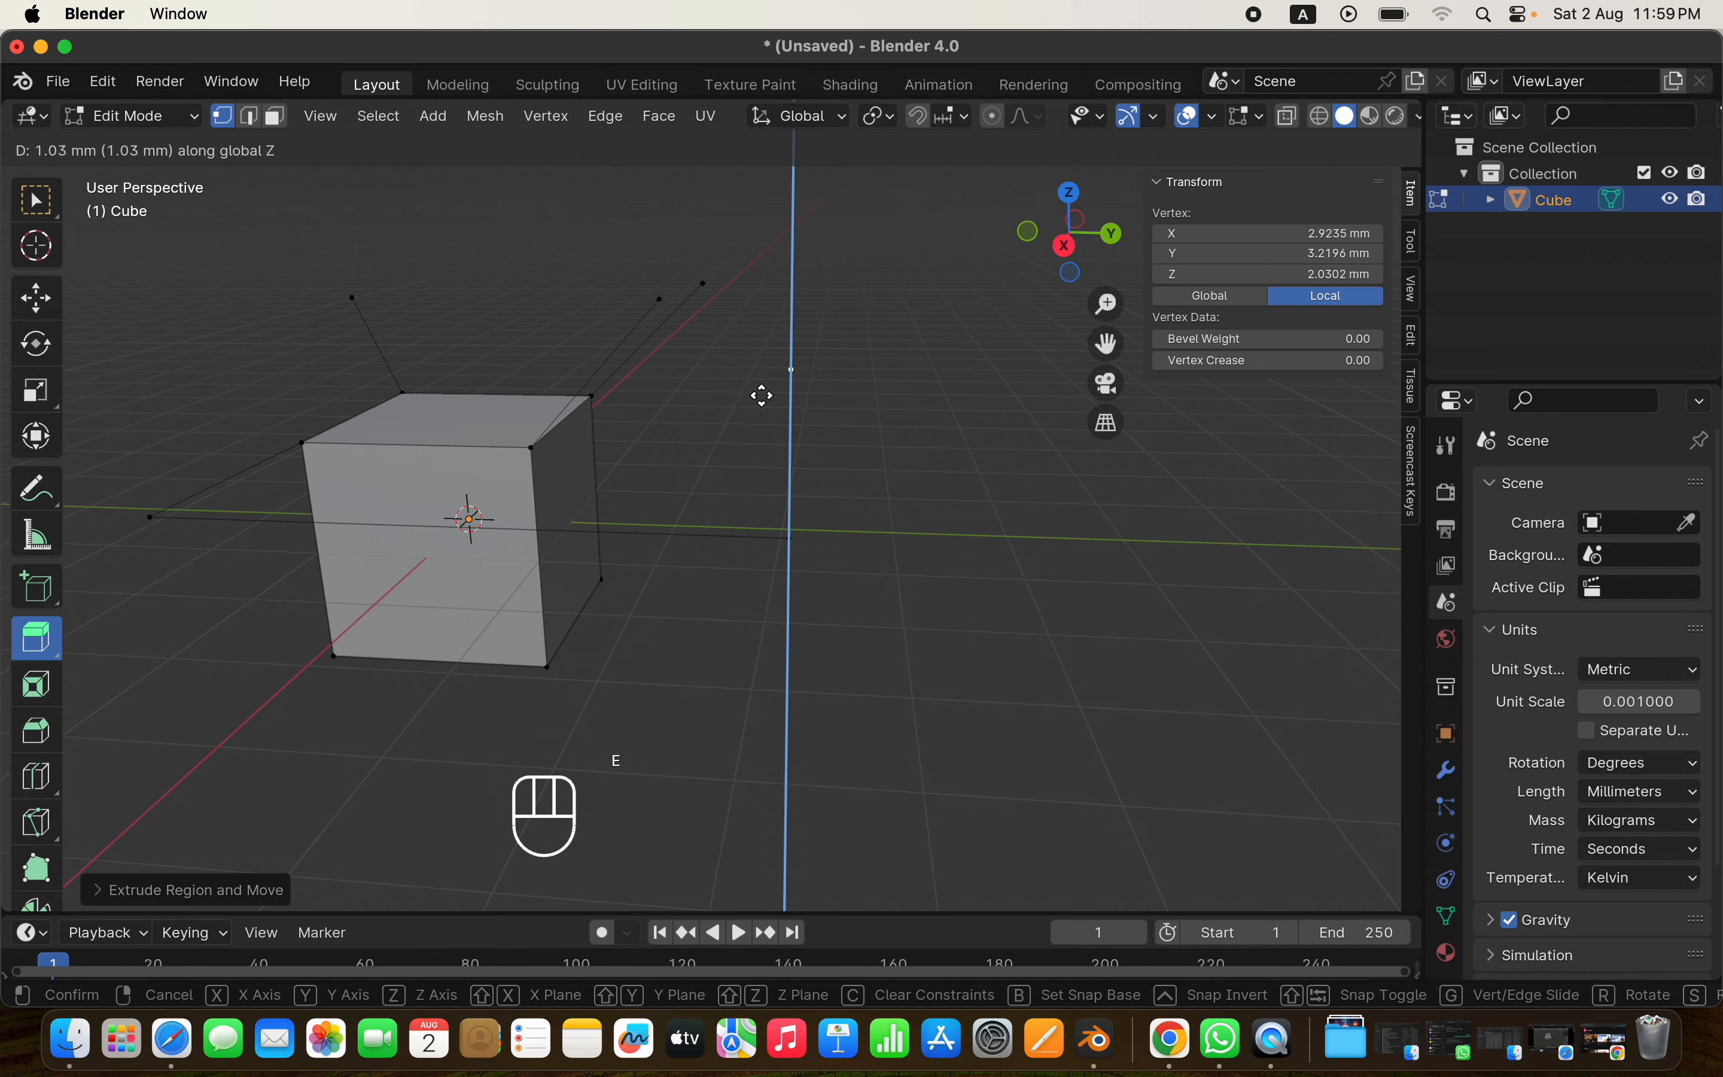
left_click(765, 308)
Examine the edges extruded from the cube's vertices from several angles and distances
scroll(765, 308, "right", 10)
scroll(764, 308, "left", 10)
scroll(764, 308, "up", 5)
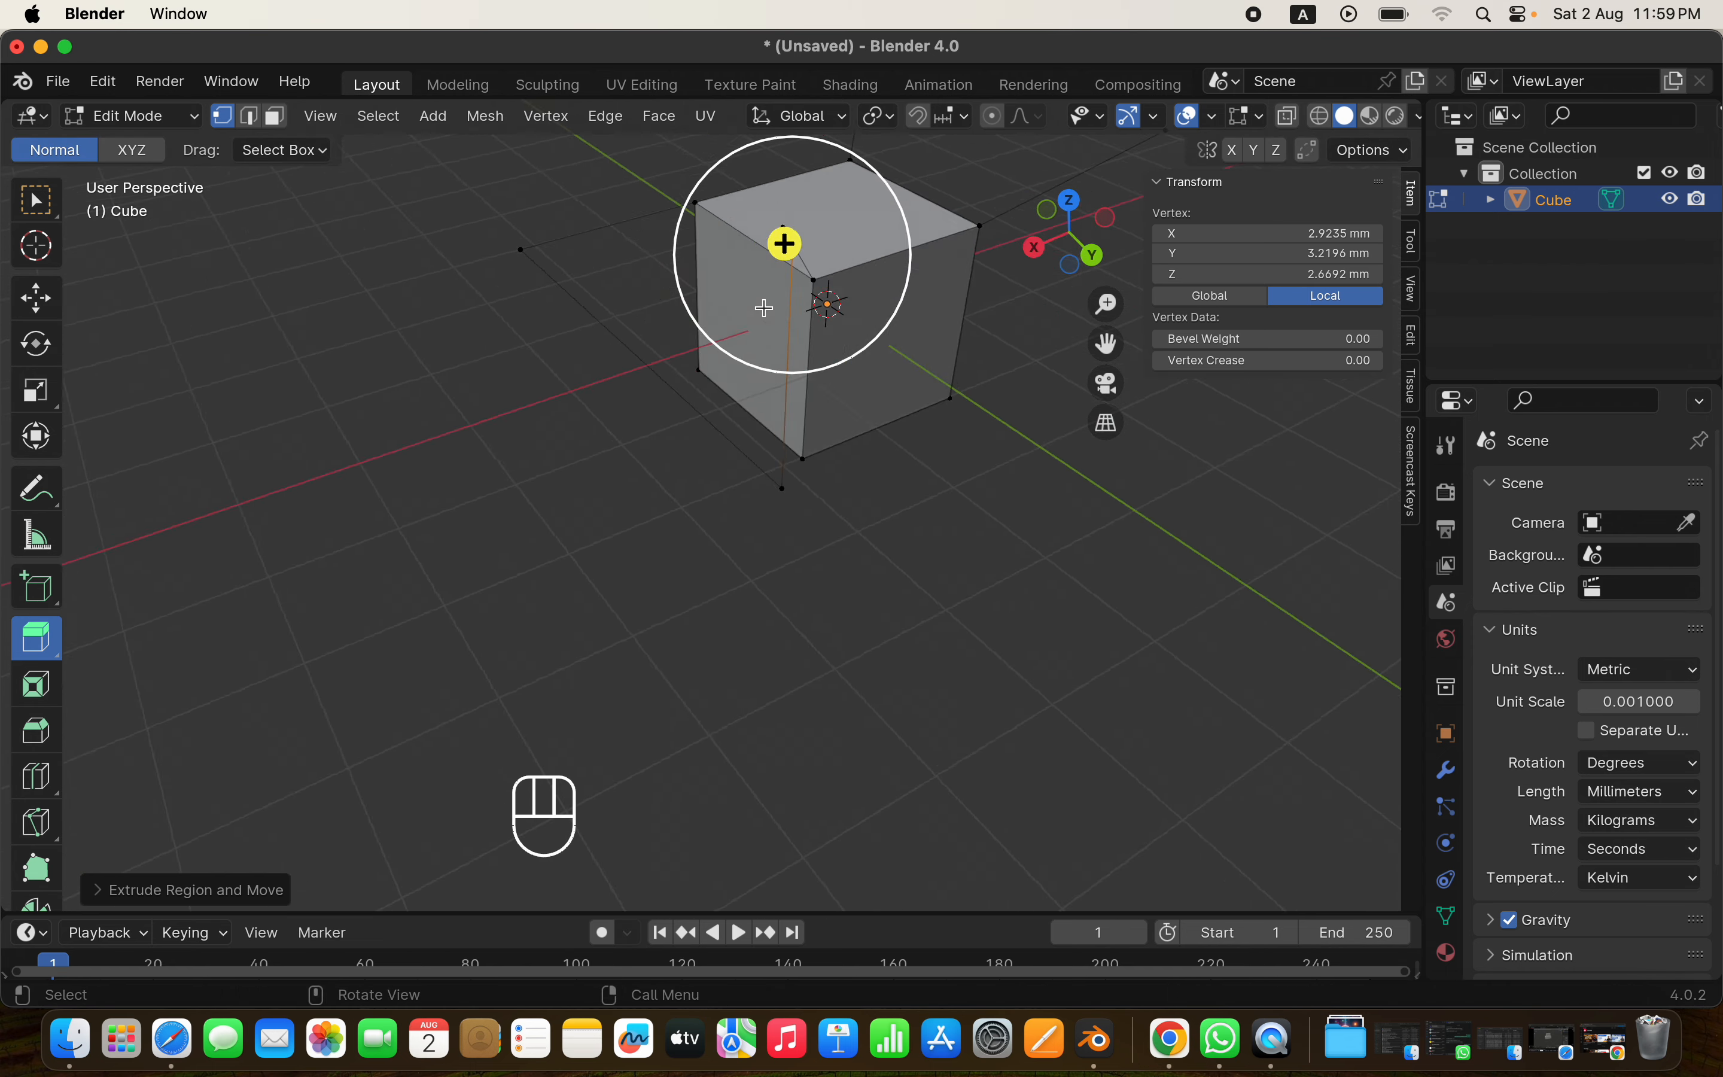
scroll(764, 308, "down", 10, "super")
scroll(764, 308, "left", 5, "shift")
scroll(764, 308, "up", 8, "super")
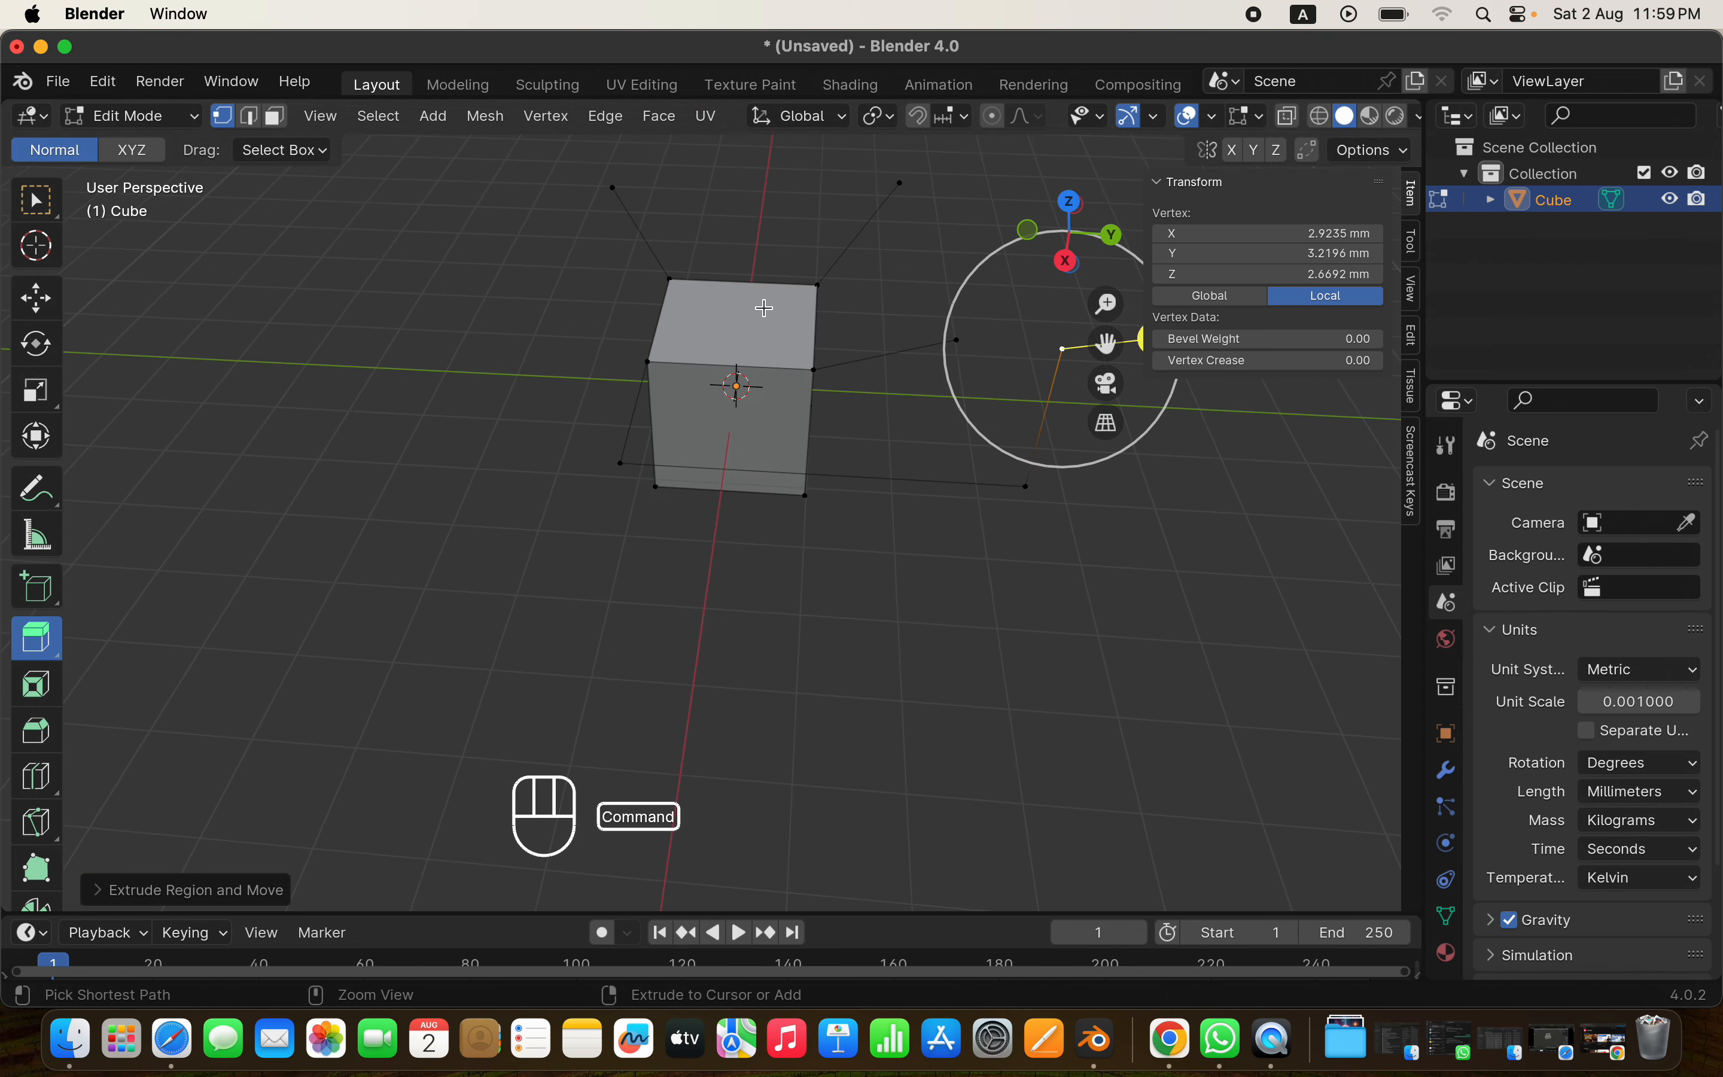
scroll(765, 308, "up", 3, "shift")
scroll(765, 307, "down", 3, "super")
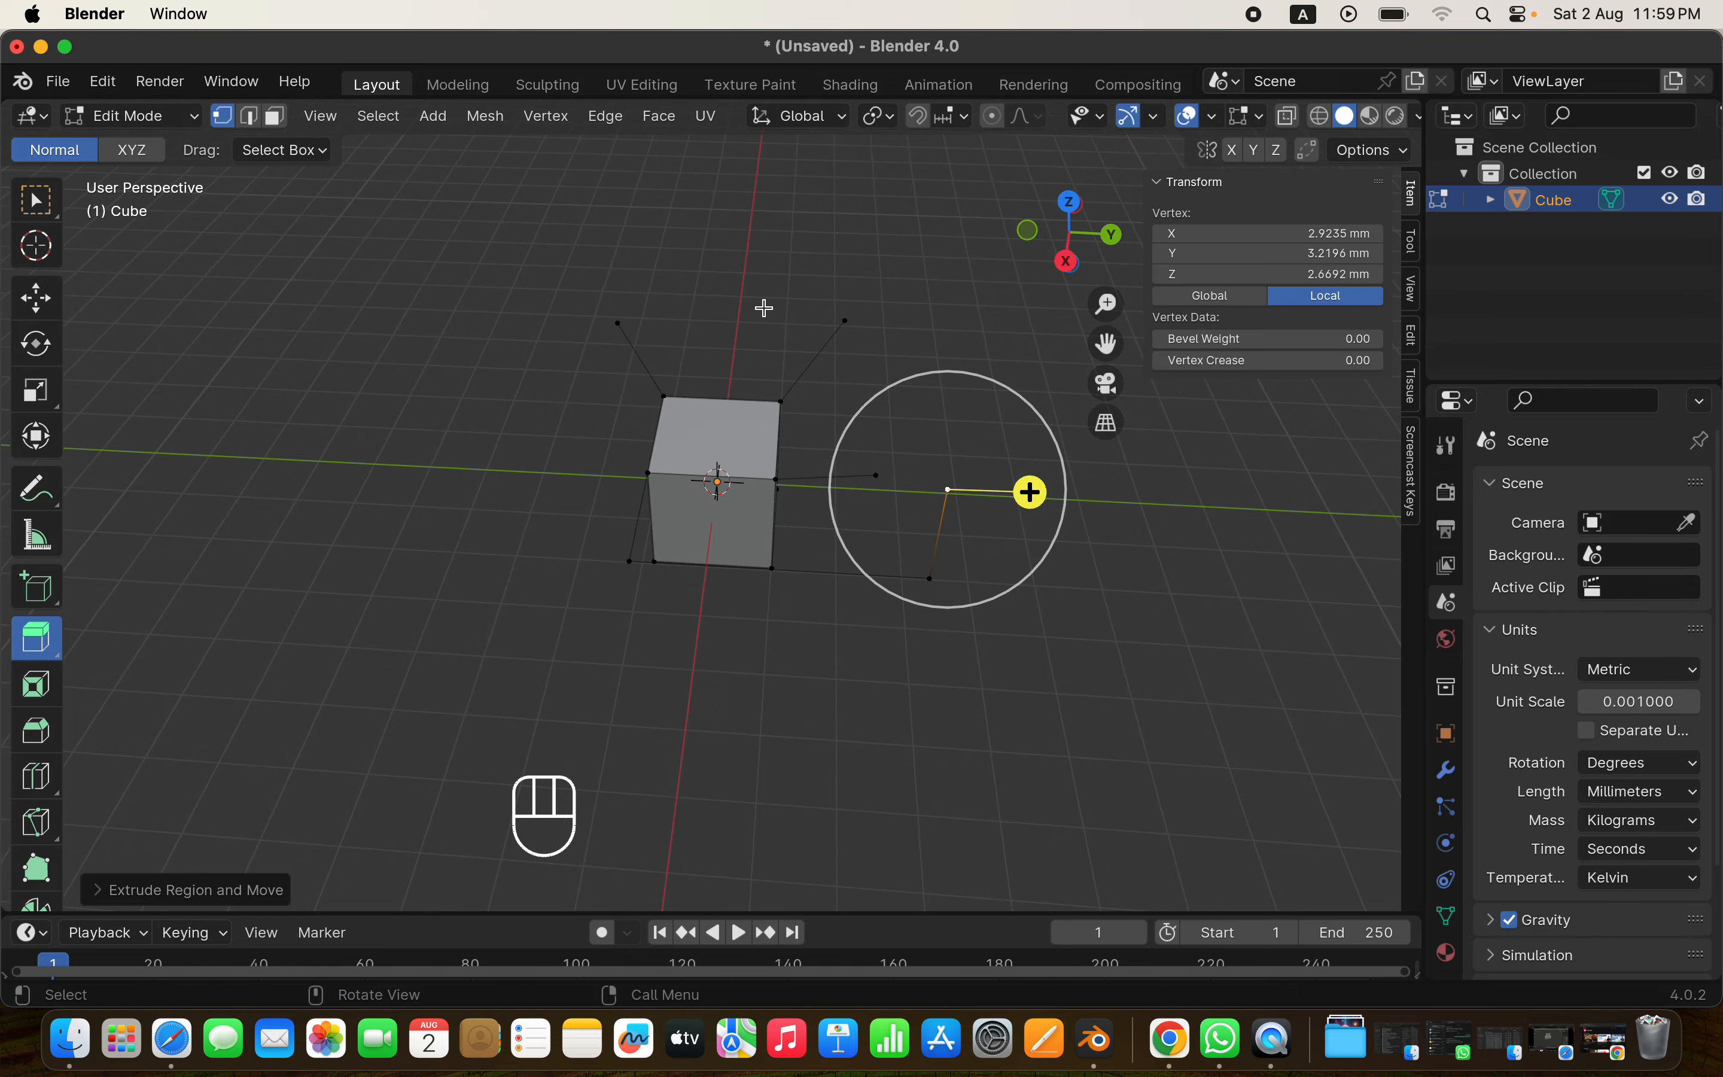
In edge select mode, extrude the cube's top edge at X 1 mm by about 2.57 mm diagonally outward along its normal
left_click(255, 120)
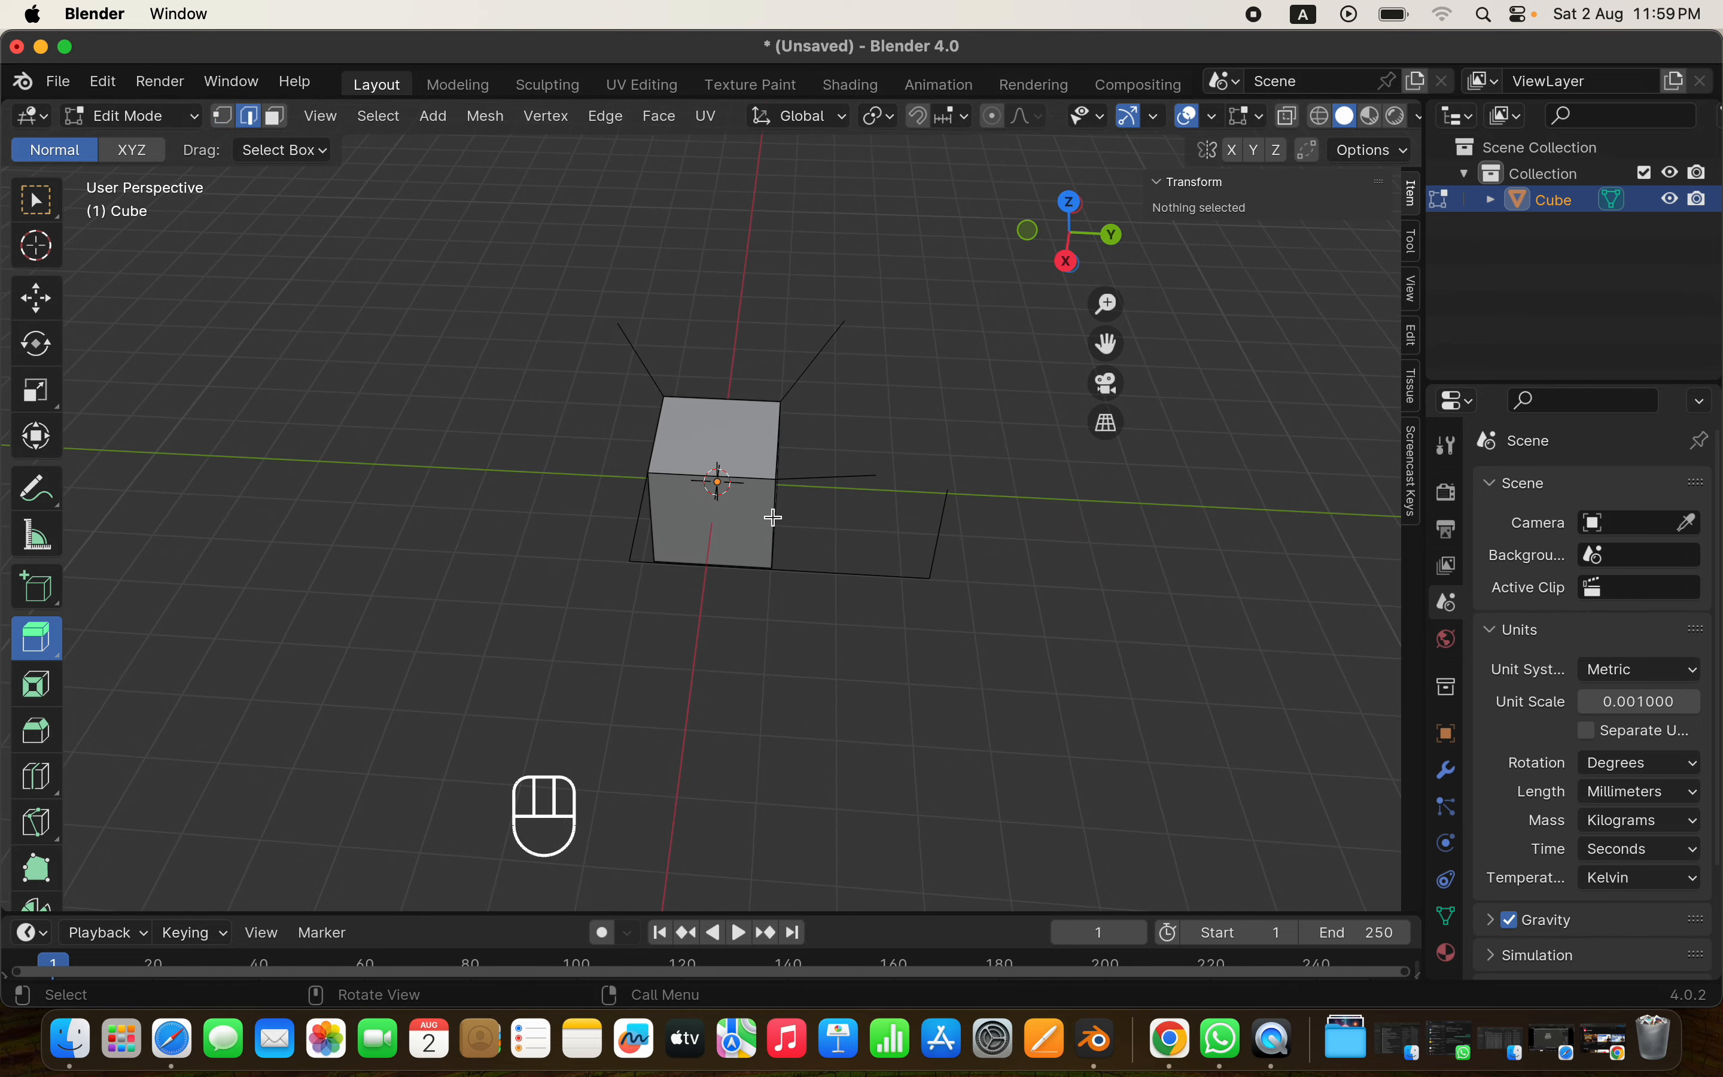
left_click(726, 472)
scroll(726, 472, "right", 10)
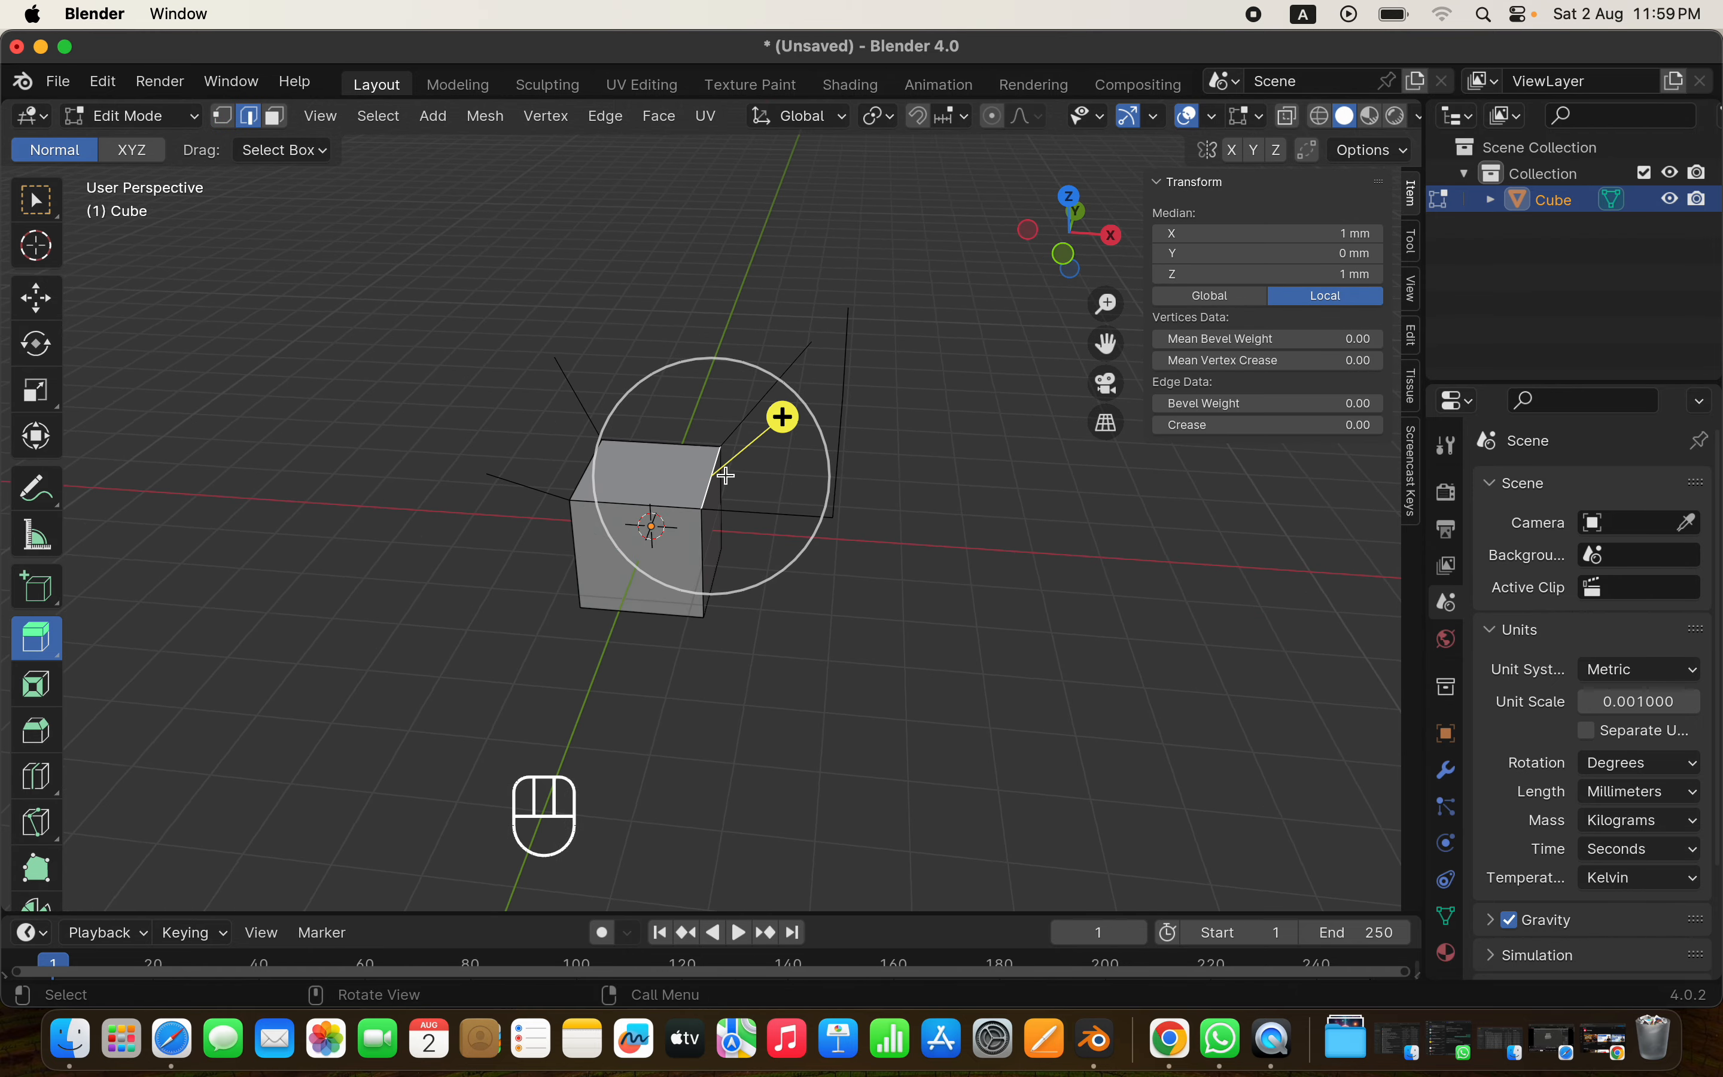
scroll(726, 475, "up", 2, "super")
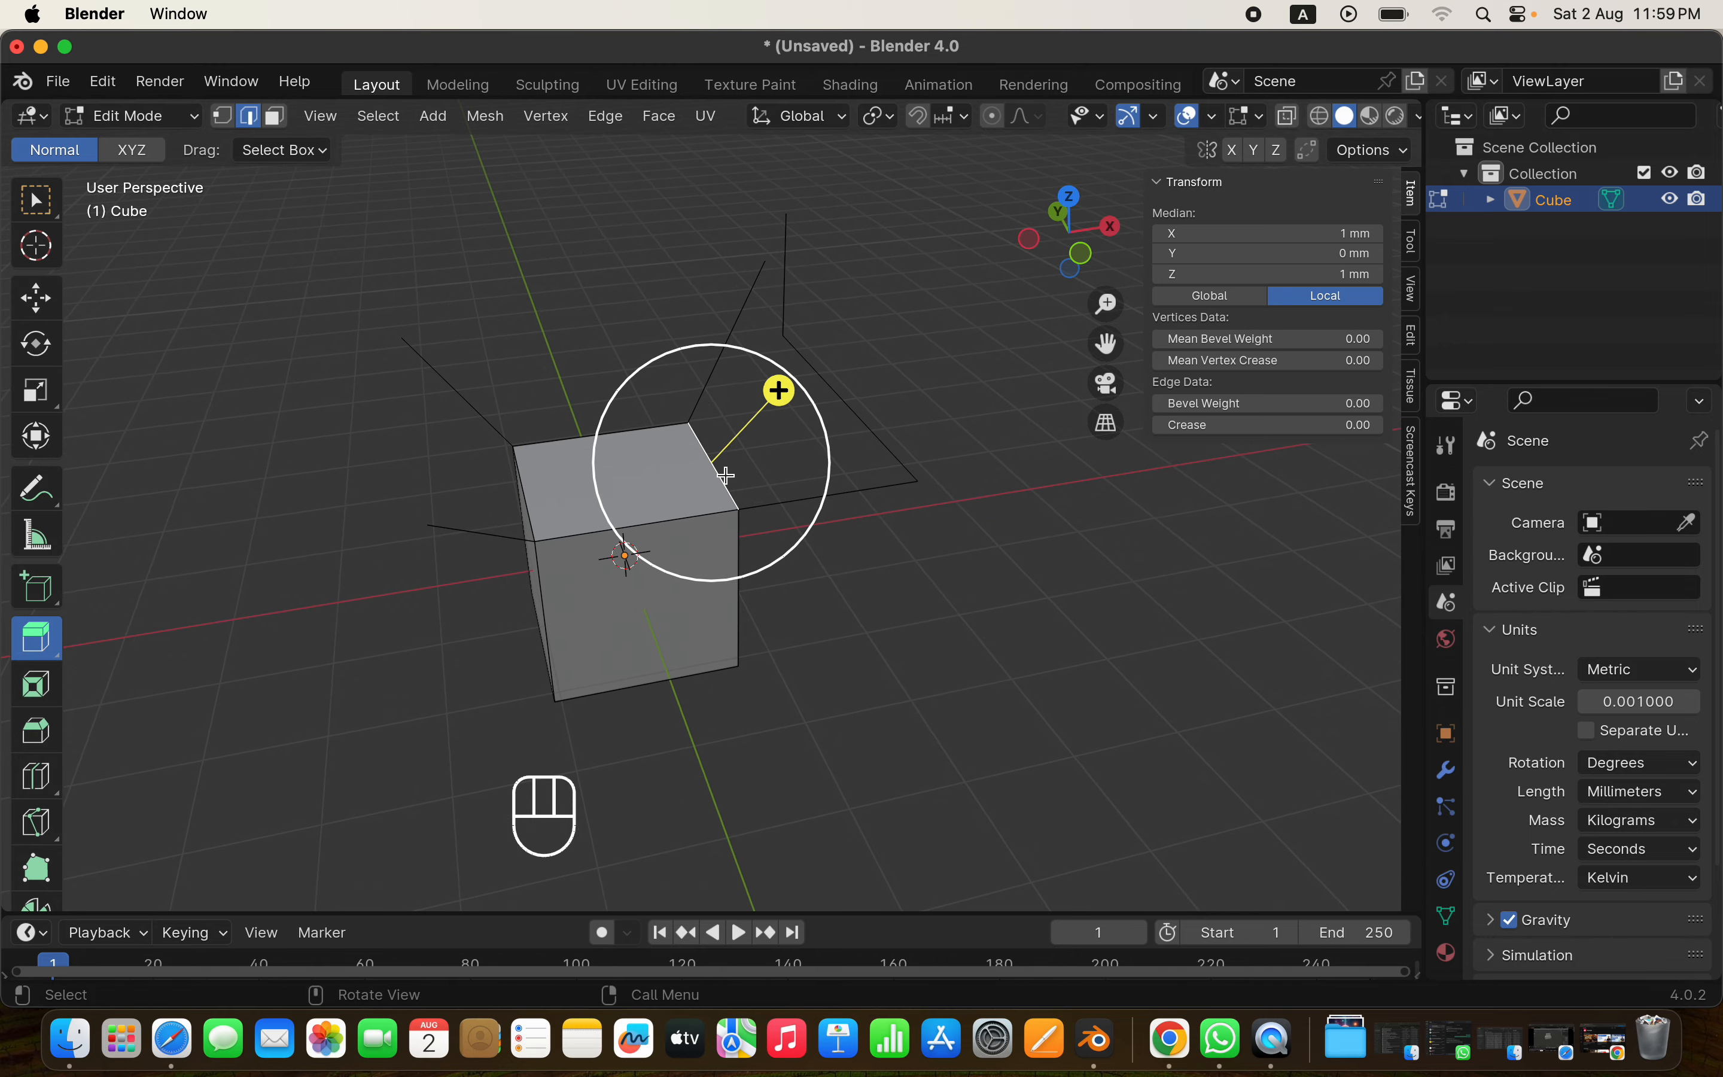
left_click_drag(778, 390, 1016, 251)
scroll(842, 332, "down", 5)
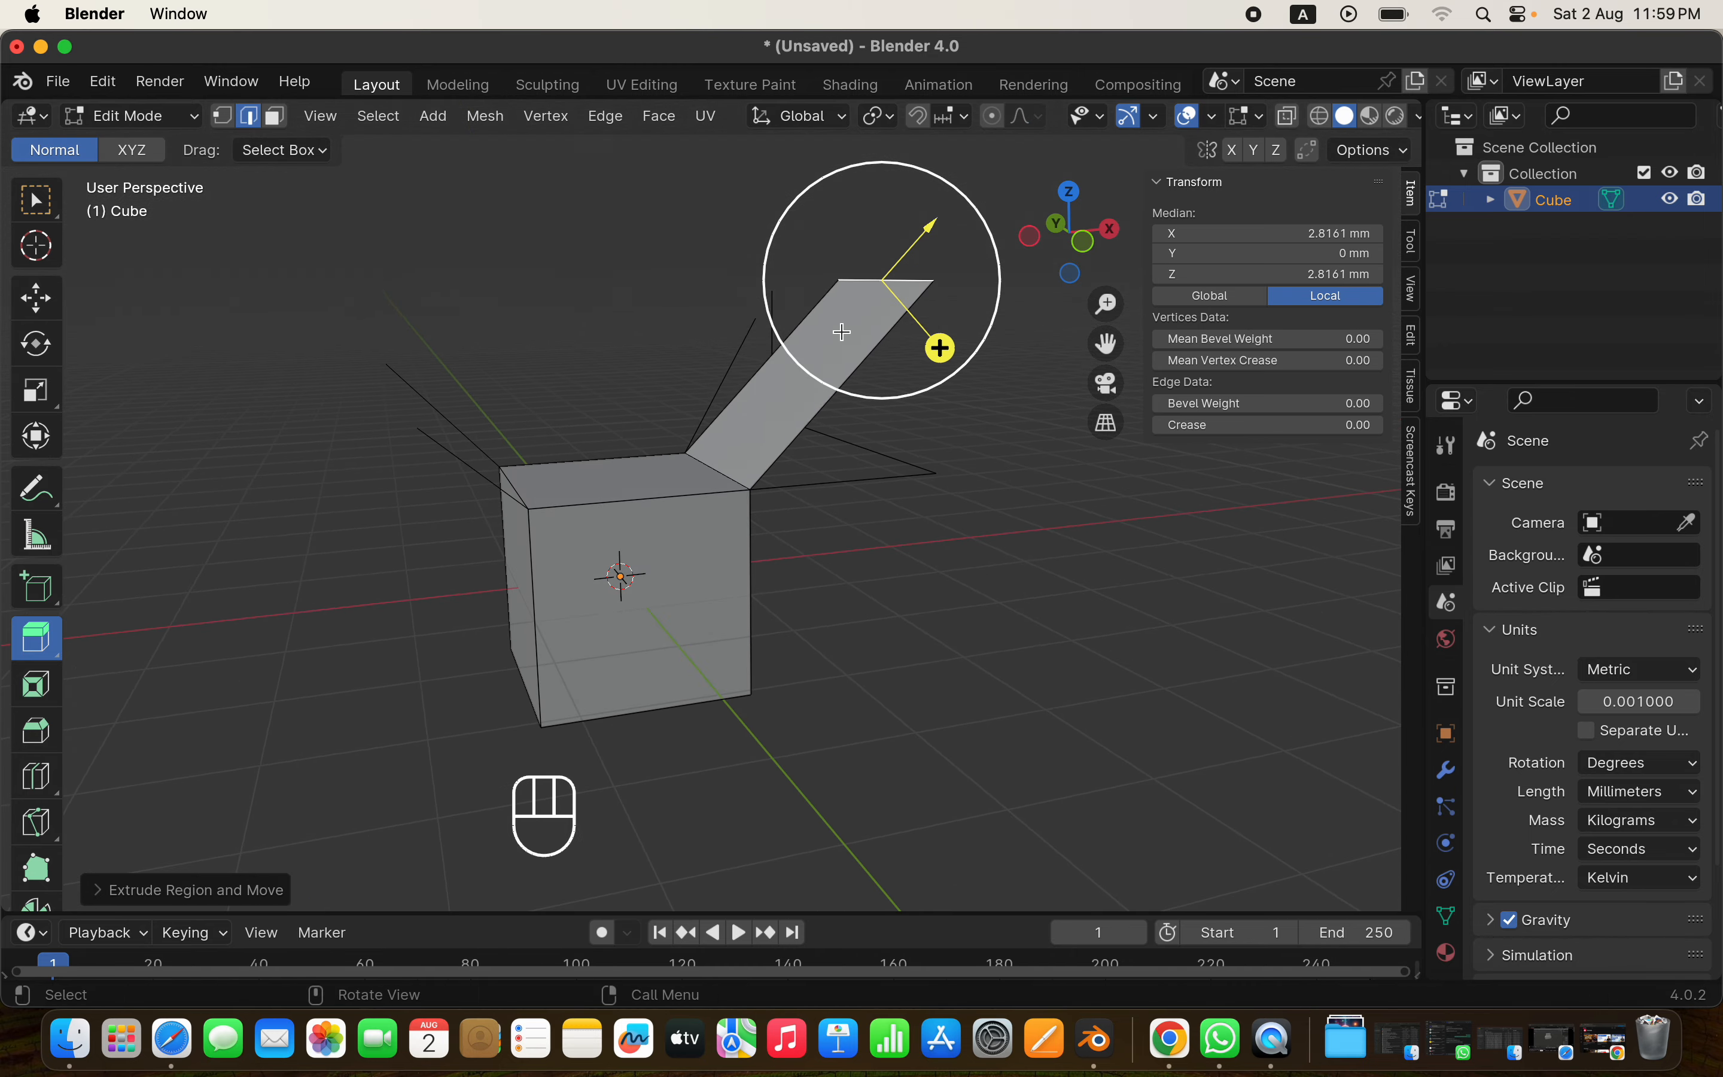
From the front view, freely extrude the end edge about 1.7 mm outward and down, and again back inward to X 2.82, Z 0.31 mm
left_click(1084, 245)
key("e")
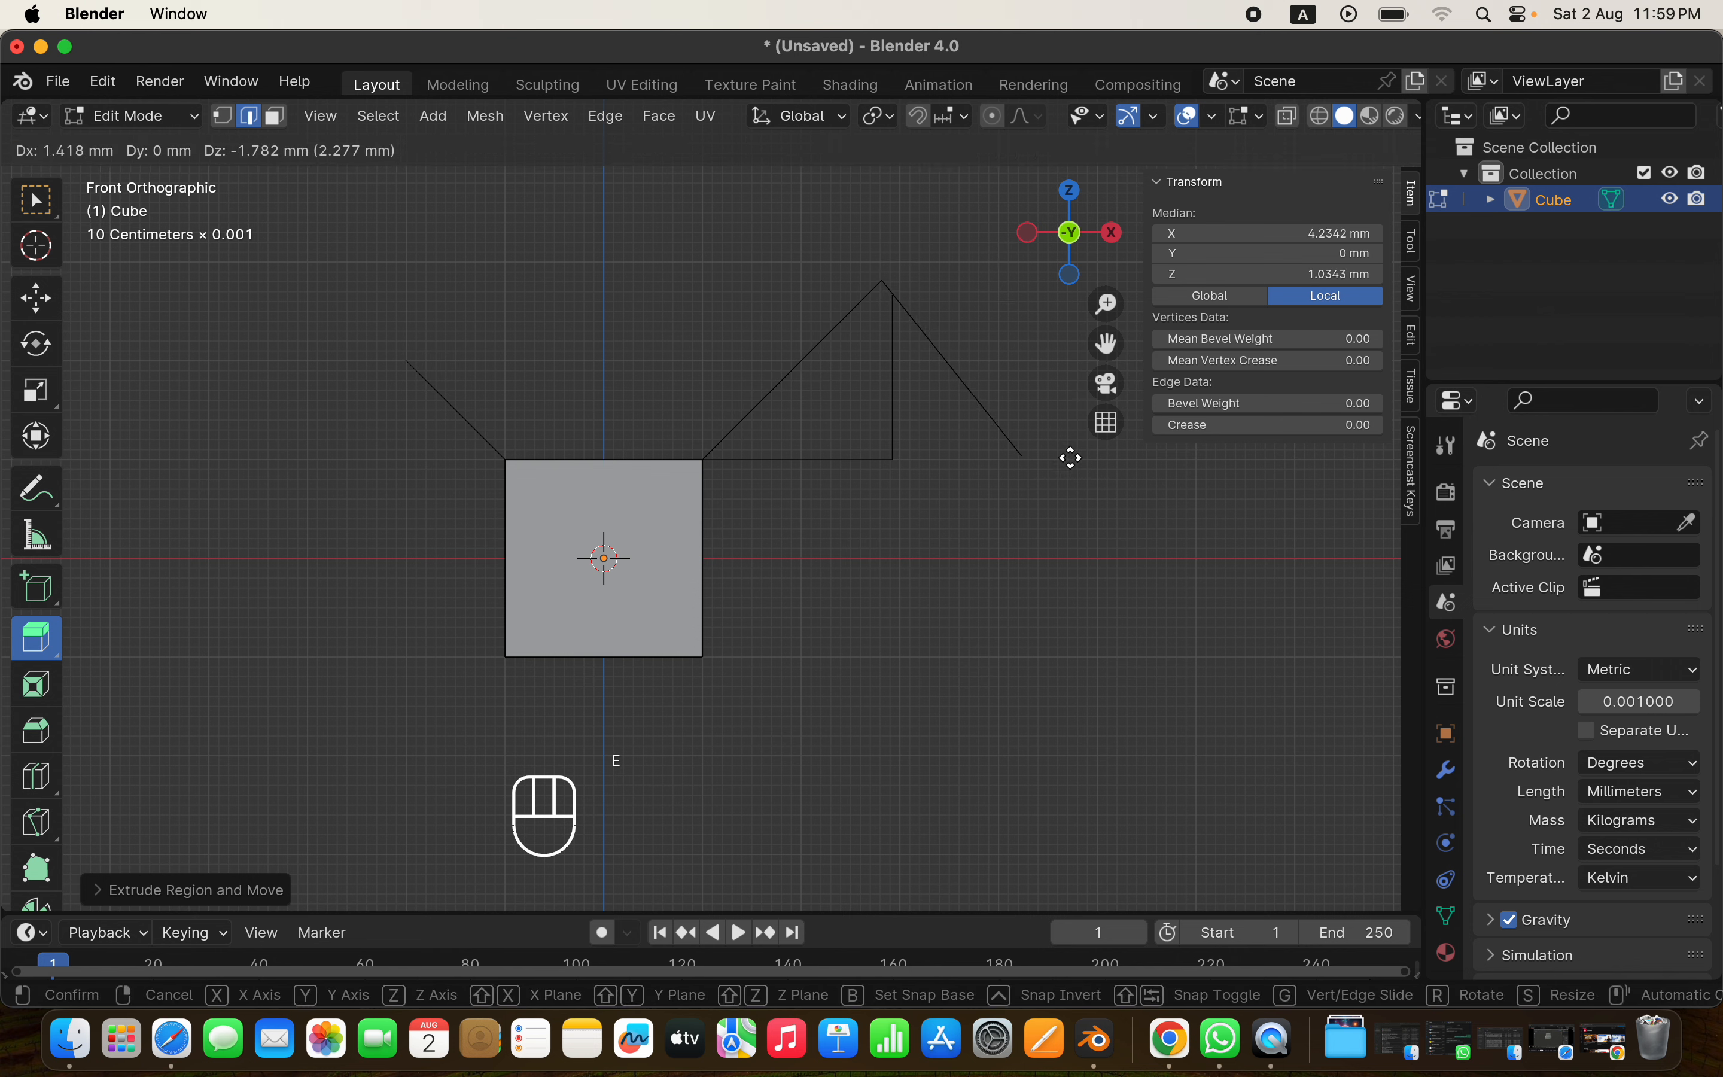
left_click(1048, 403)
left_click_drag(1034, 463, 921, 592)
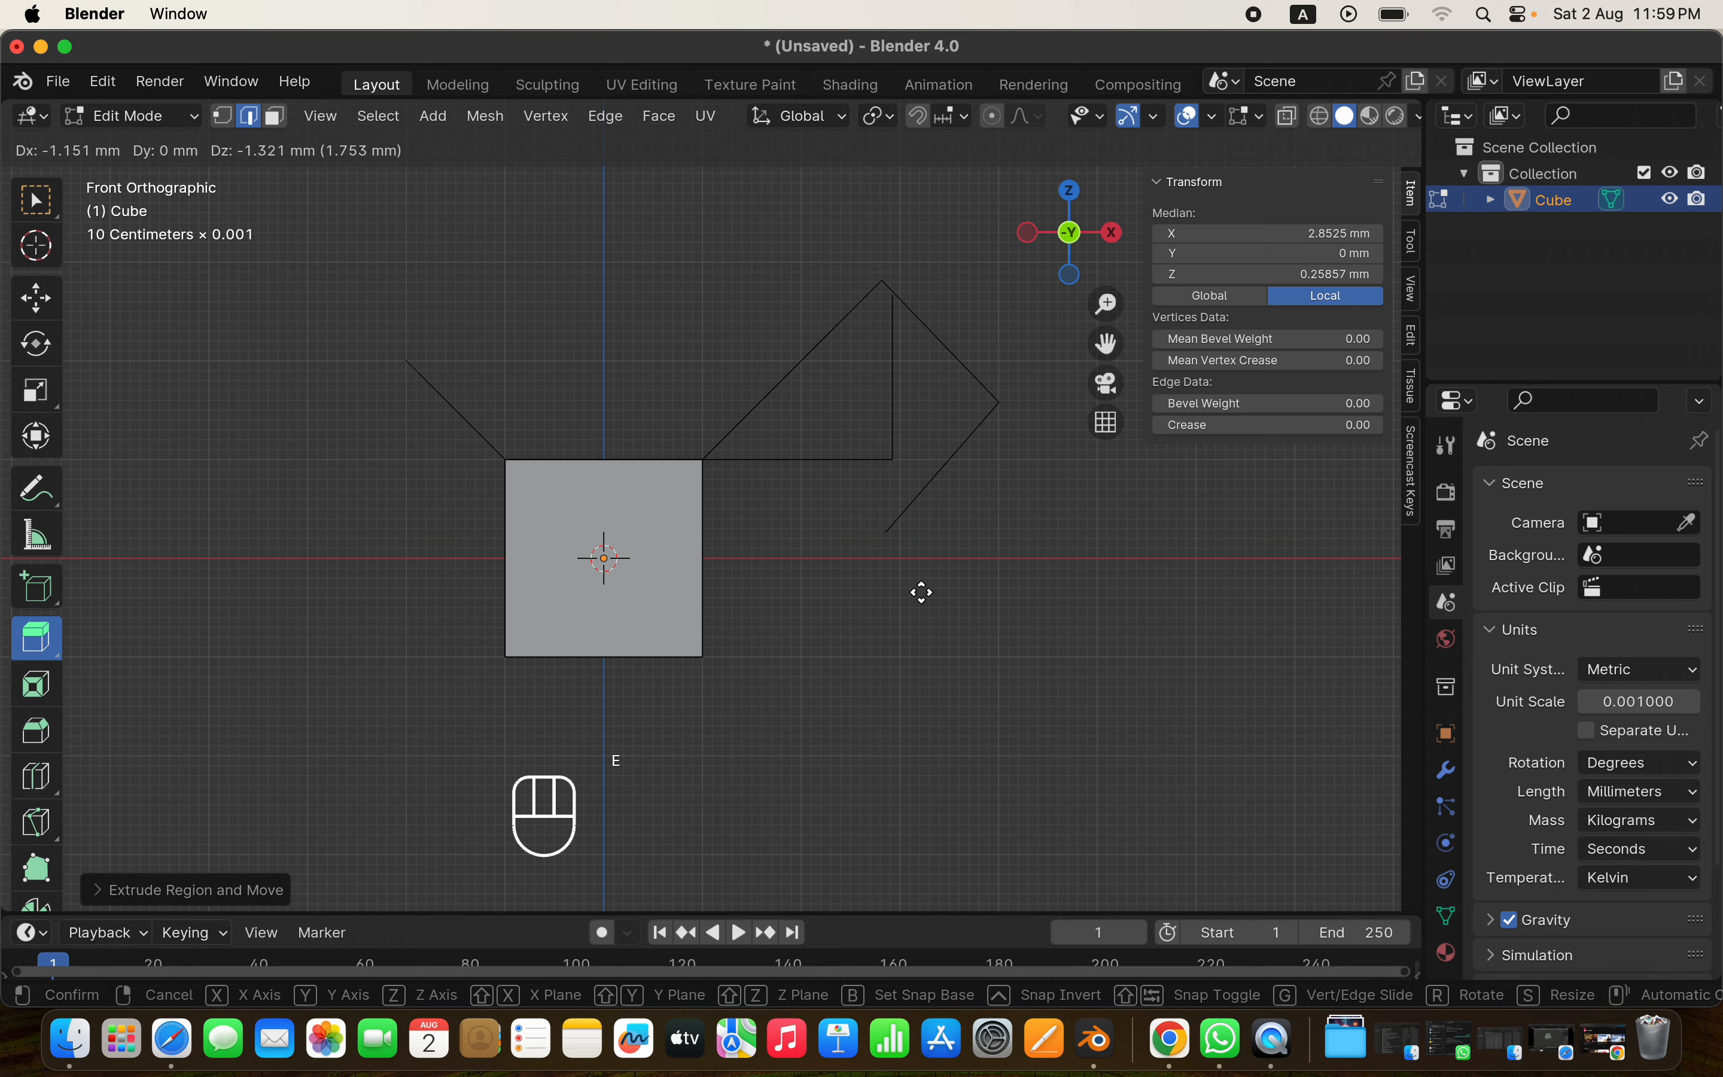
left_click(915, 588)
From the front view, extrude the lowest end edge of the folded strip by about 2.17 mm horizontally along X
scroll(915, 588, "up", 5)
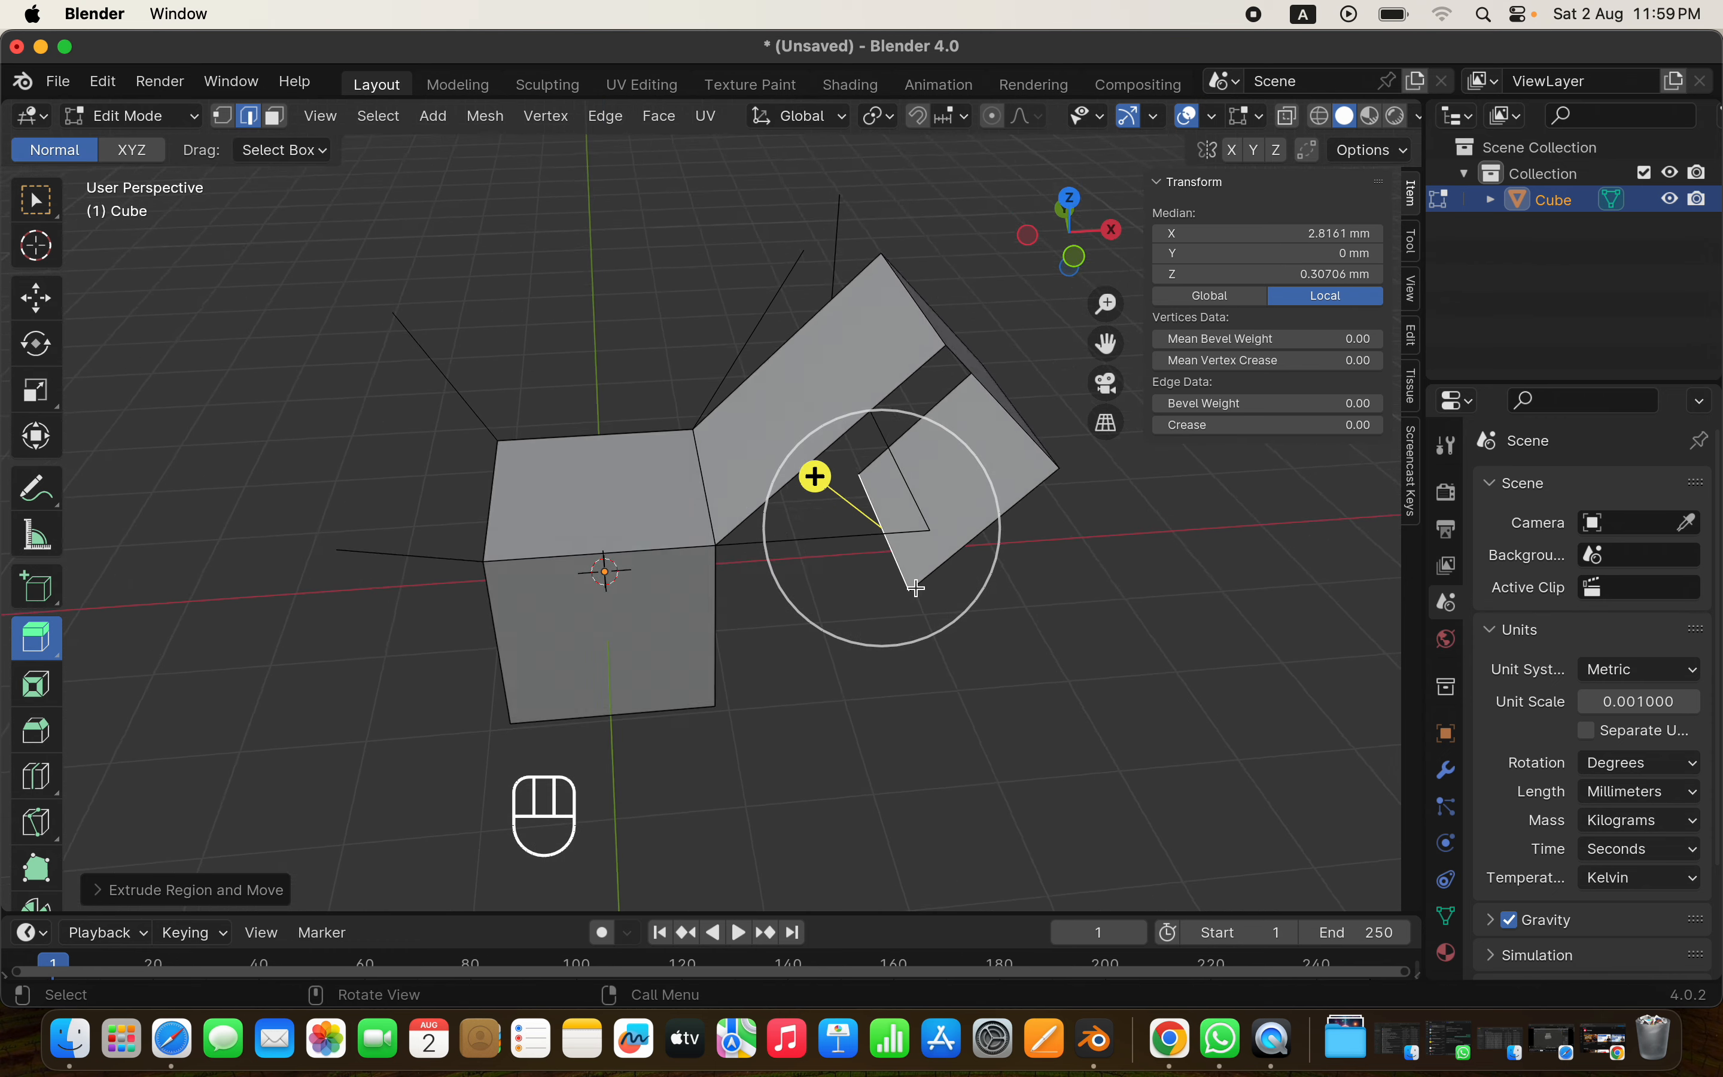
scroll(915, 588, "right", 5)
scroll(915, 588, "down", 5)
scroll(915, 588, "left", 3)
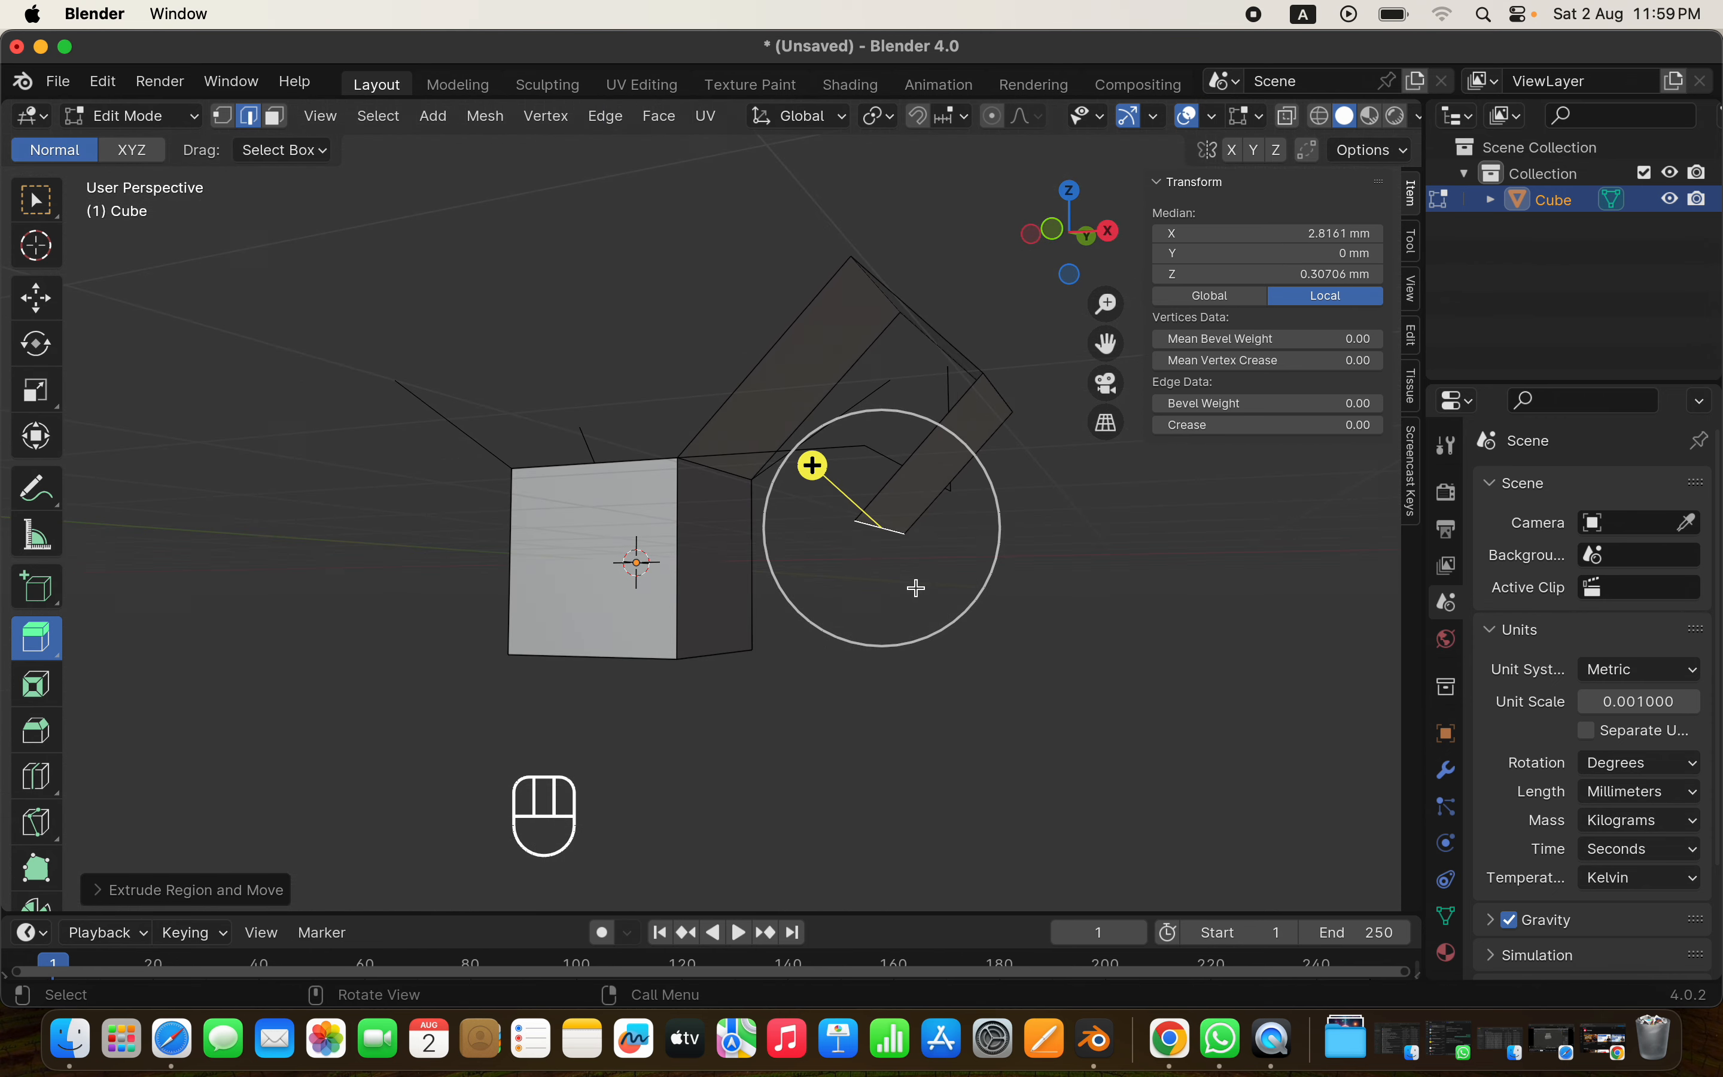
scroll(915, 588, "up", 5)
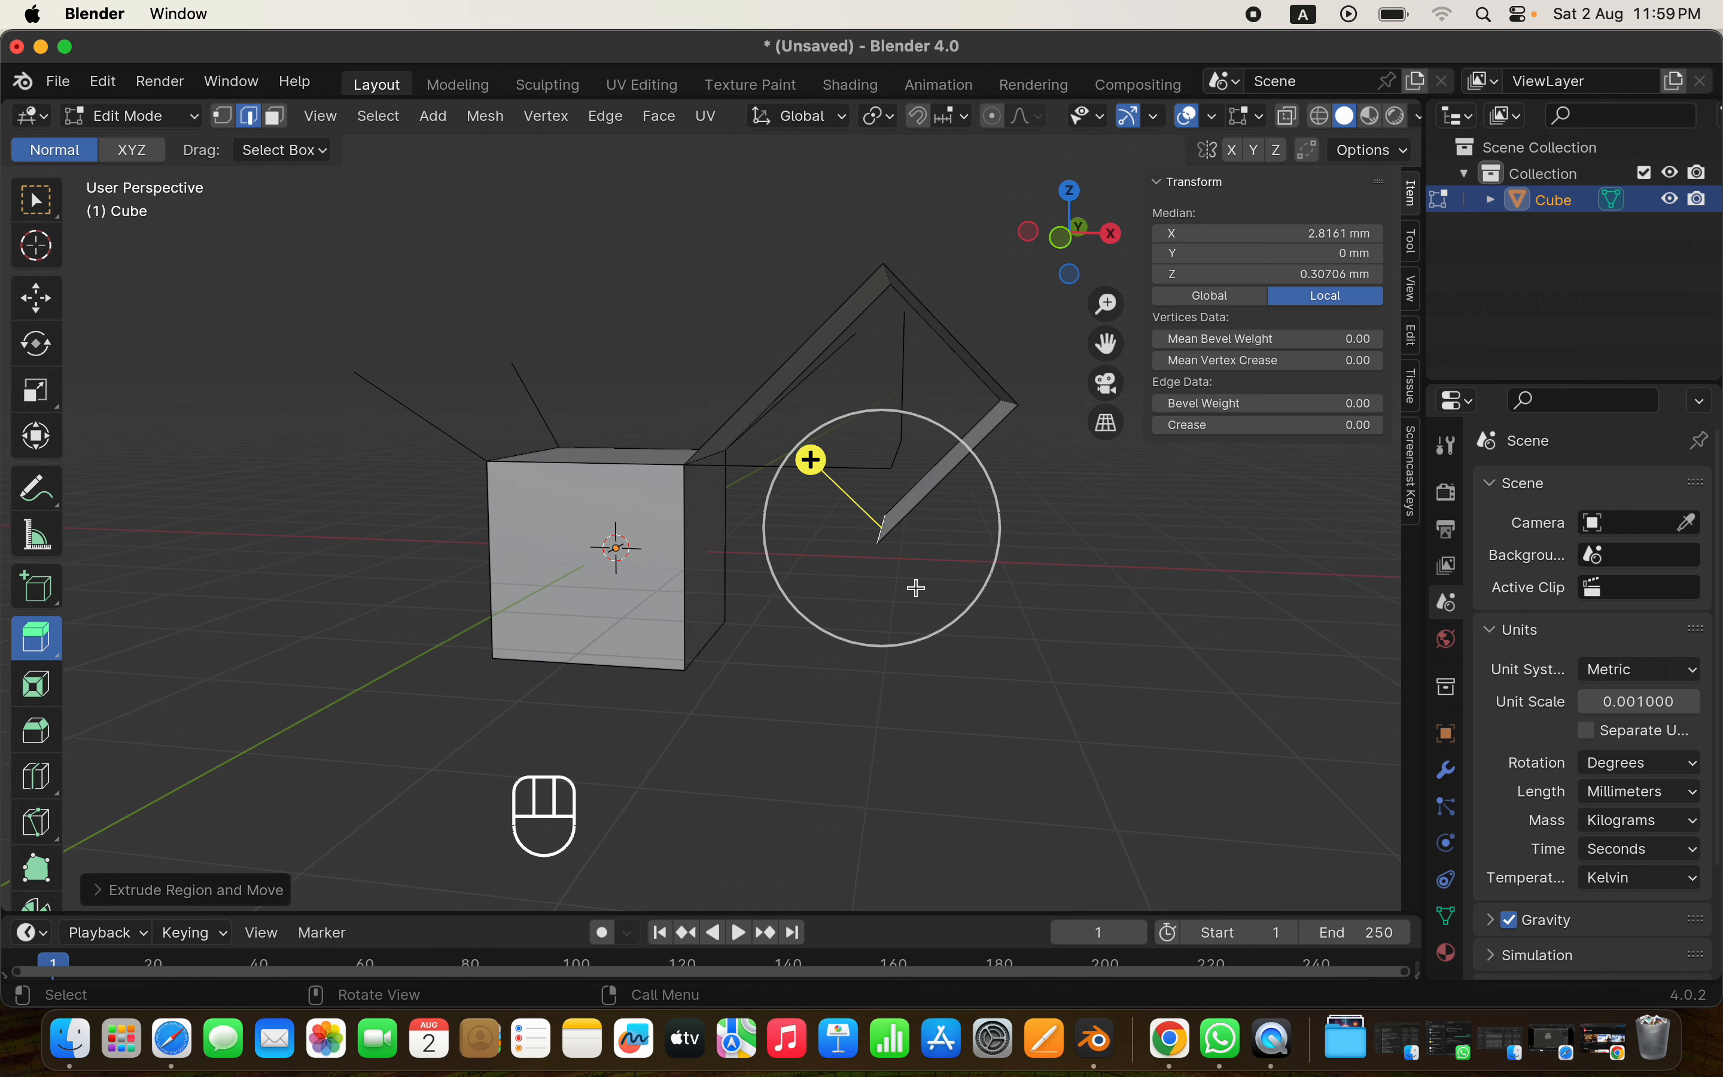
left_click(1062, 237)
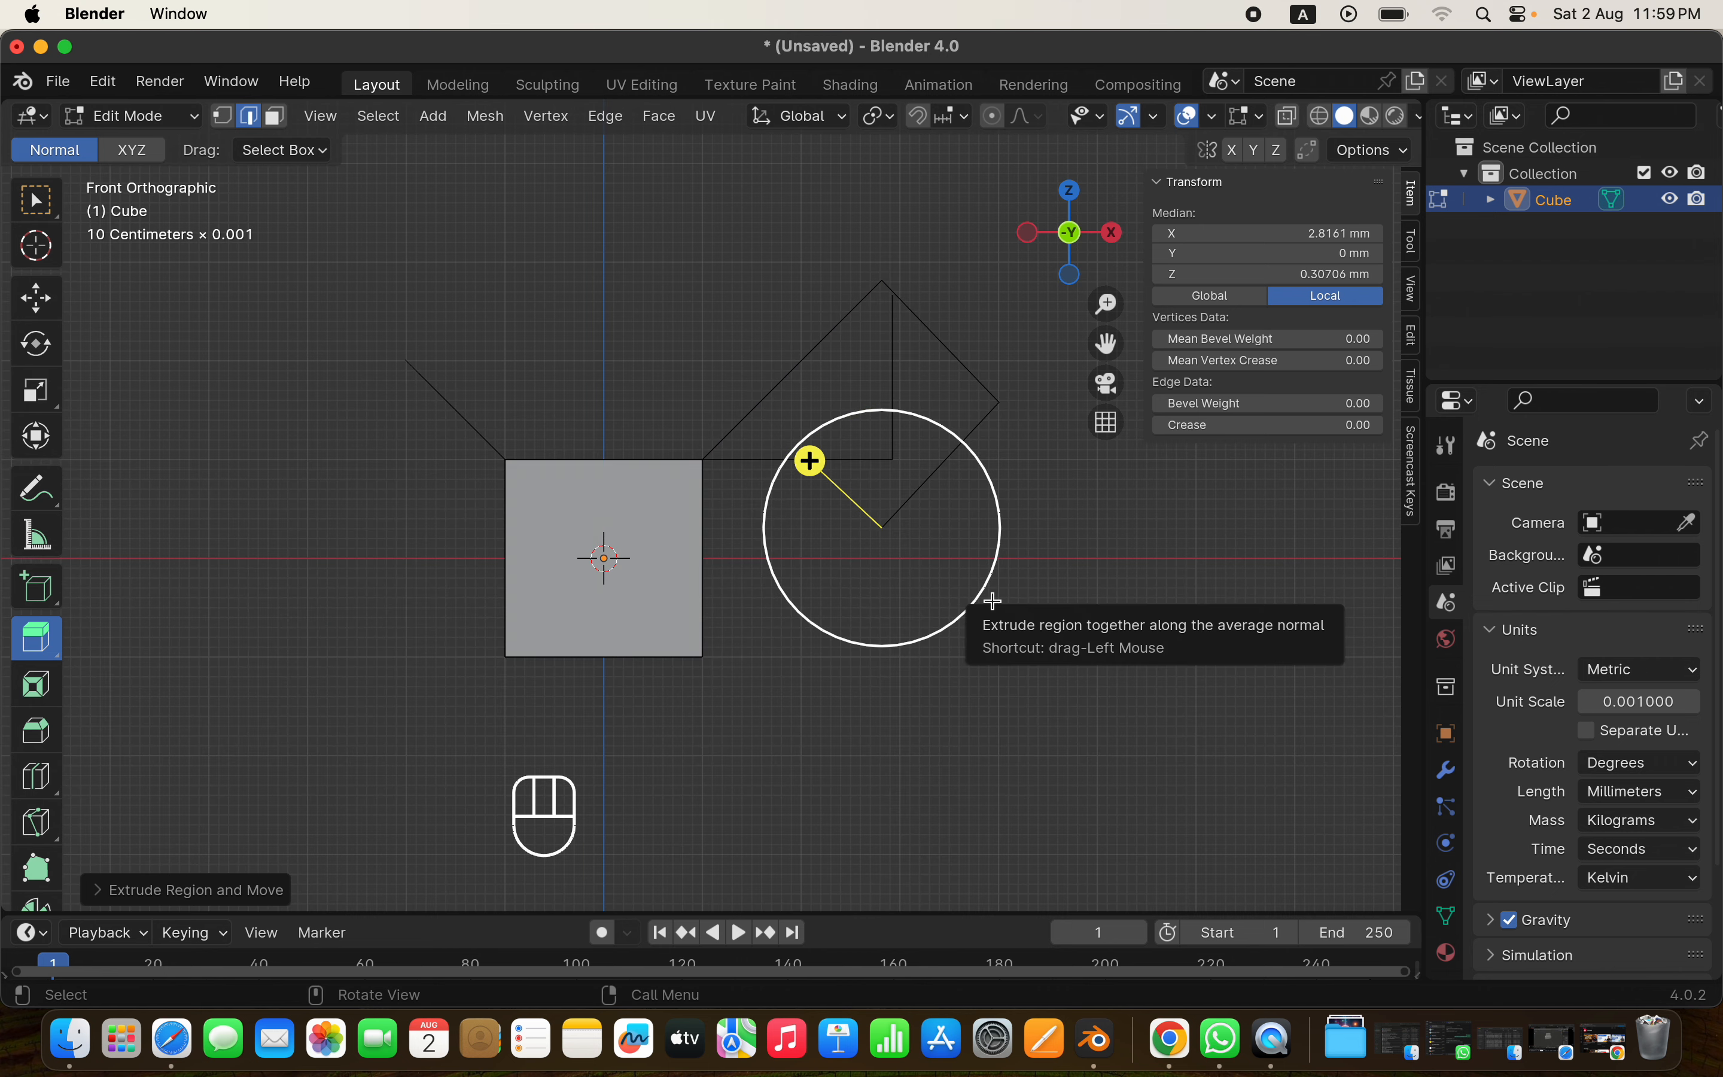
key("e")
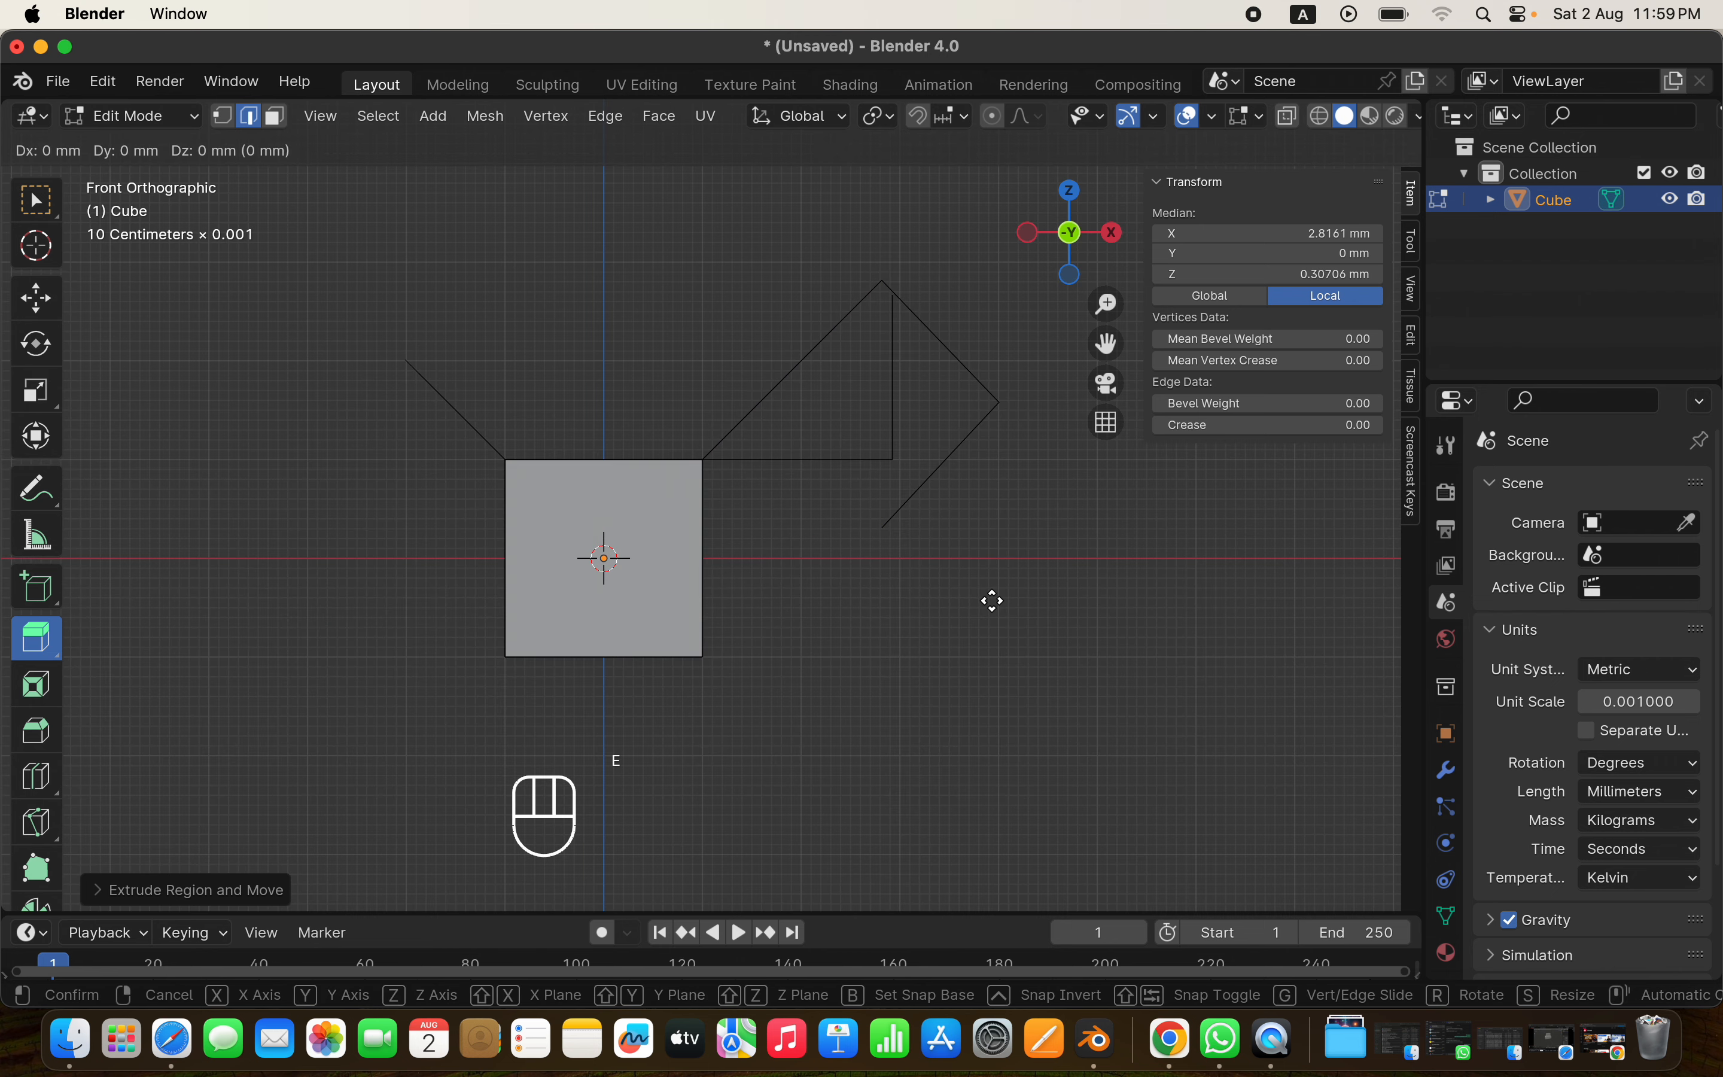
left_click(1203, 588)
scroll(1206, 590, "up", 5)
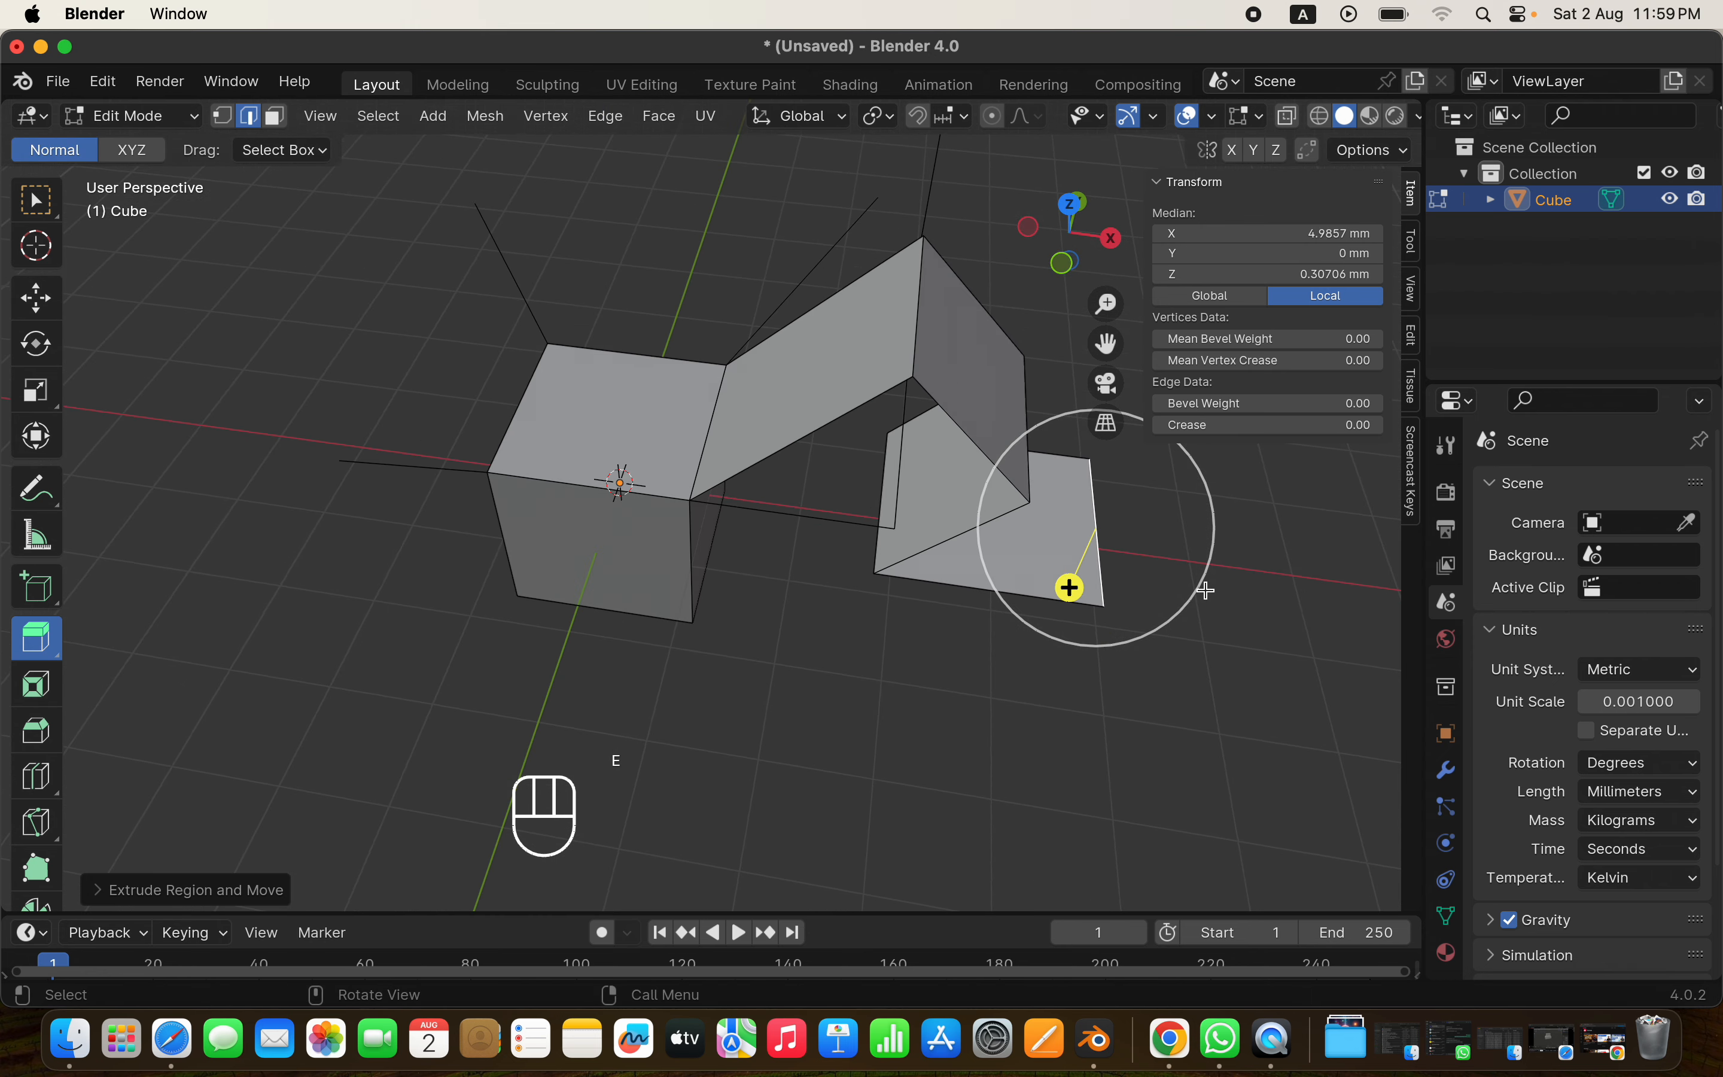
scroll(1205, 590, "down", 3, "shift")
scroll(1204, 590, "down", 5)
scroll(1205, 590, "right", 5, "shift")
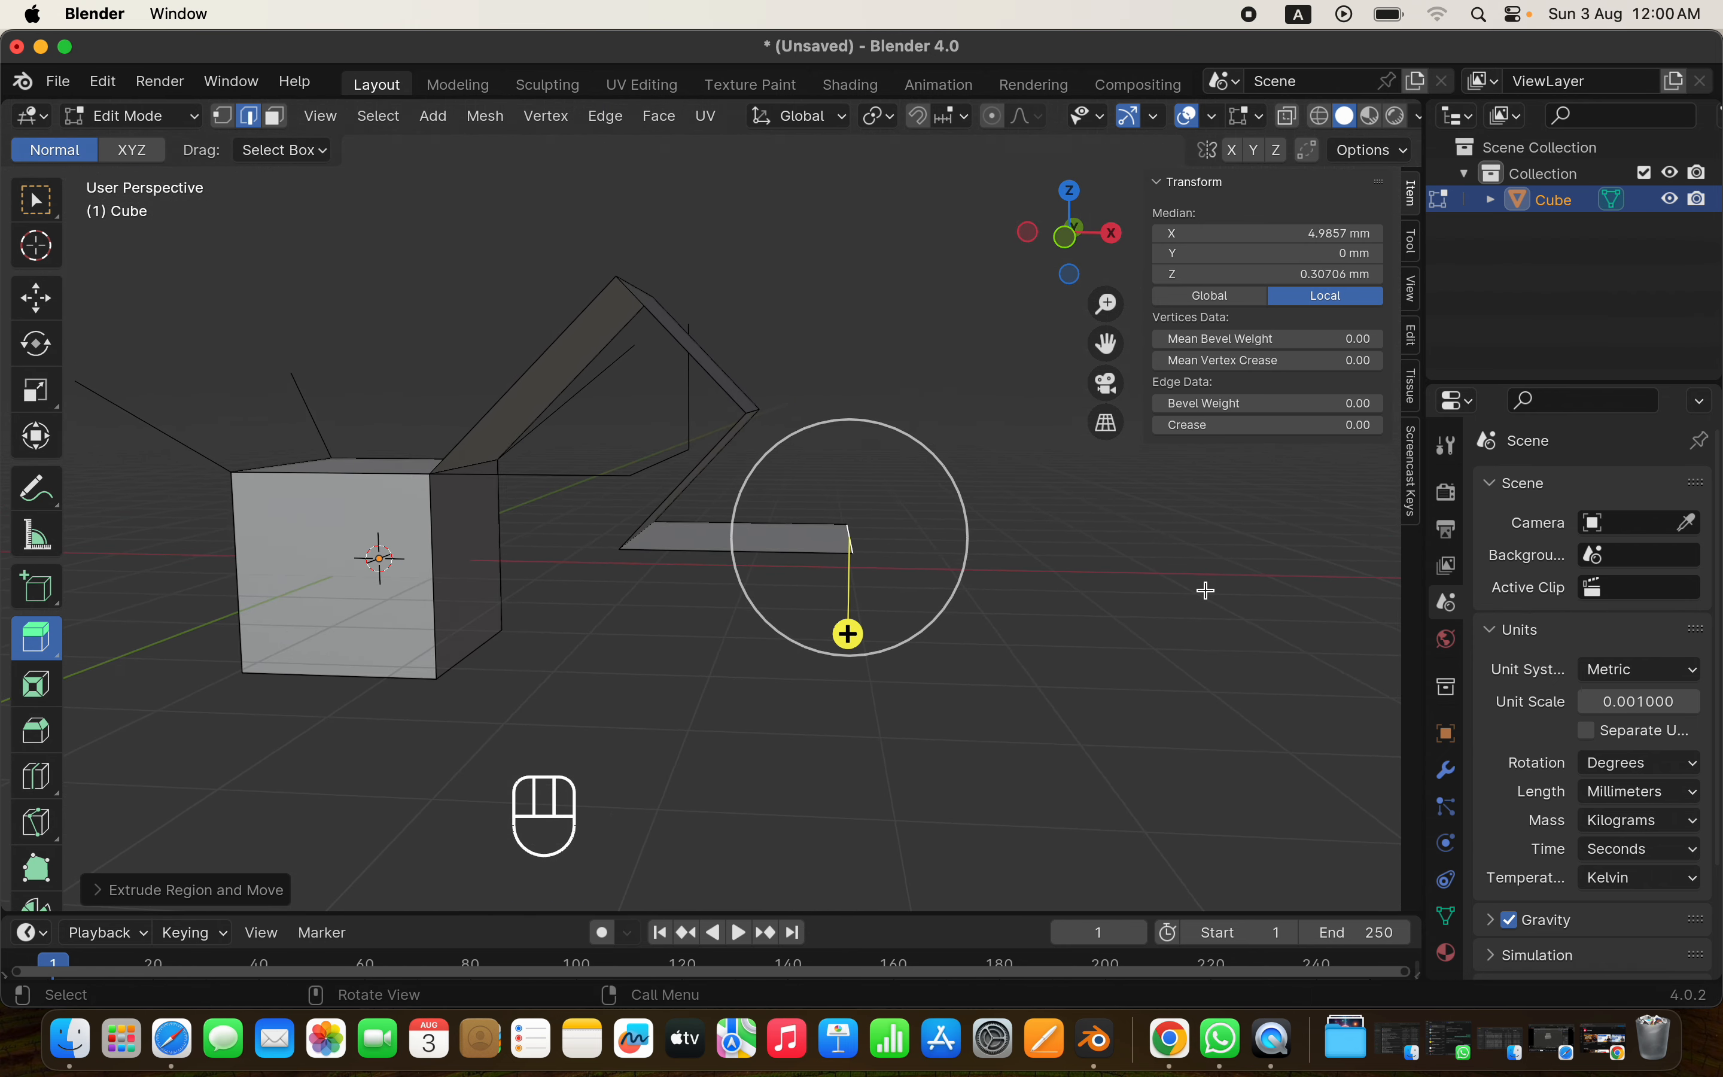
scroll(1205, 591, "left", 5, "shift")
scroll(715, 554, "right", 5)
left_click(703, 563)
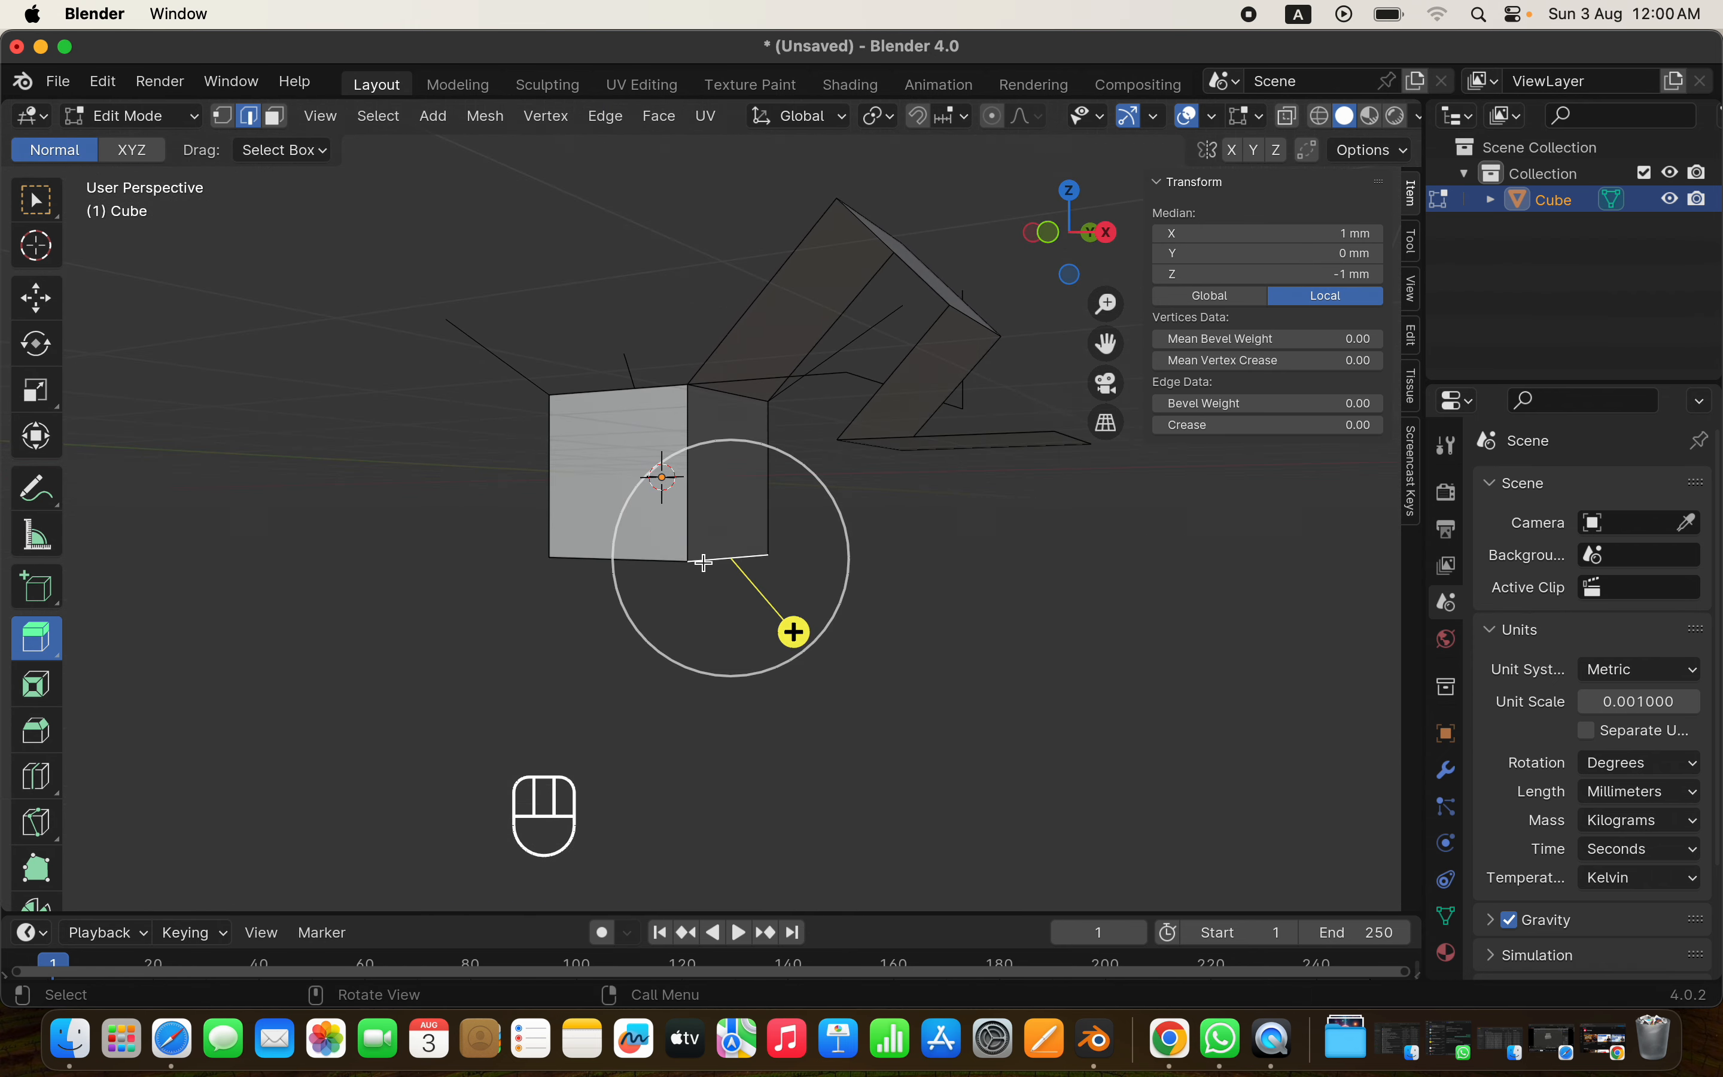
key("e")
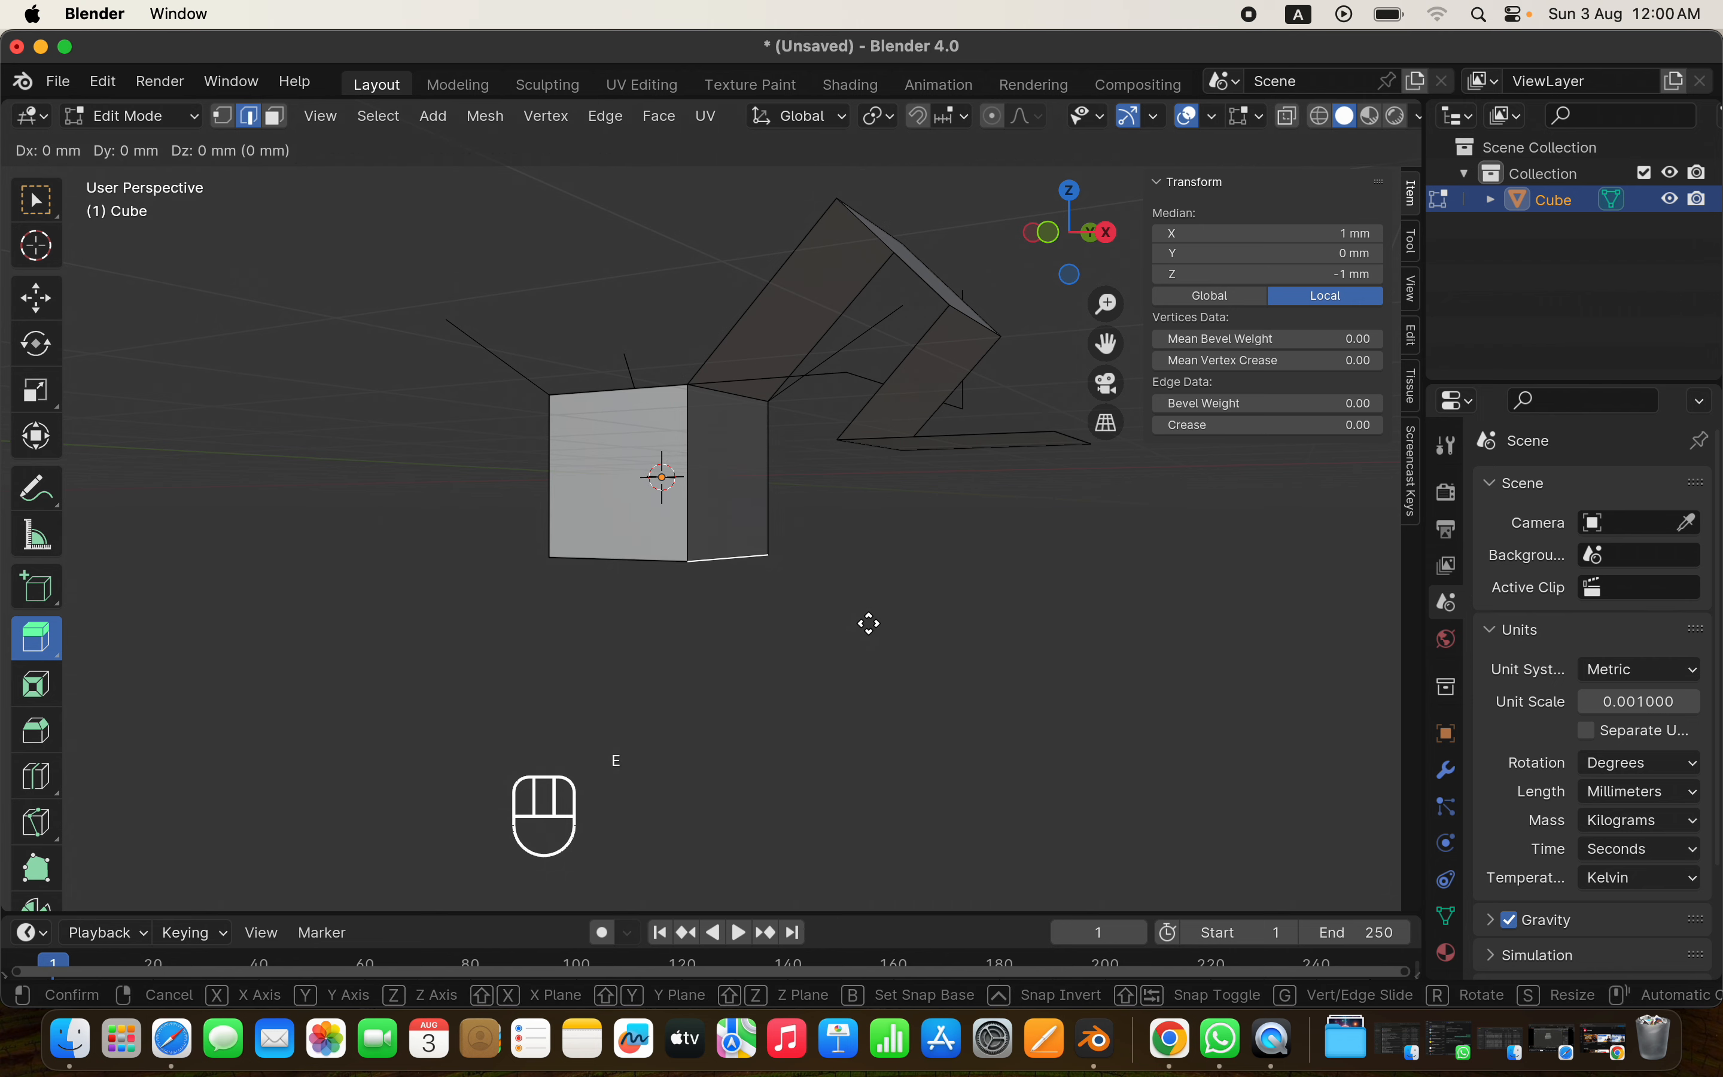
key("y")
right_click(966, 755)
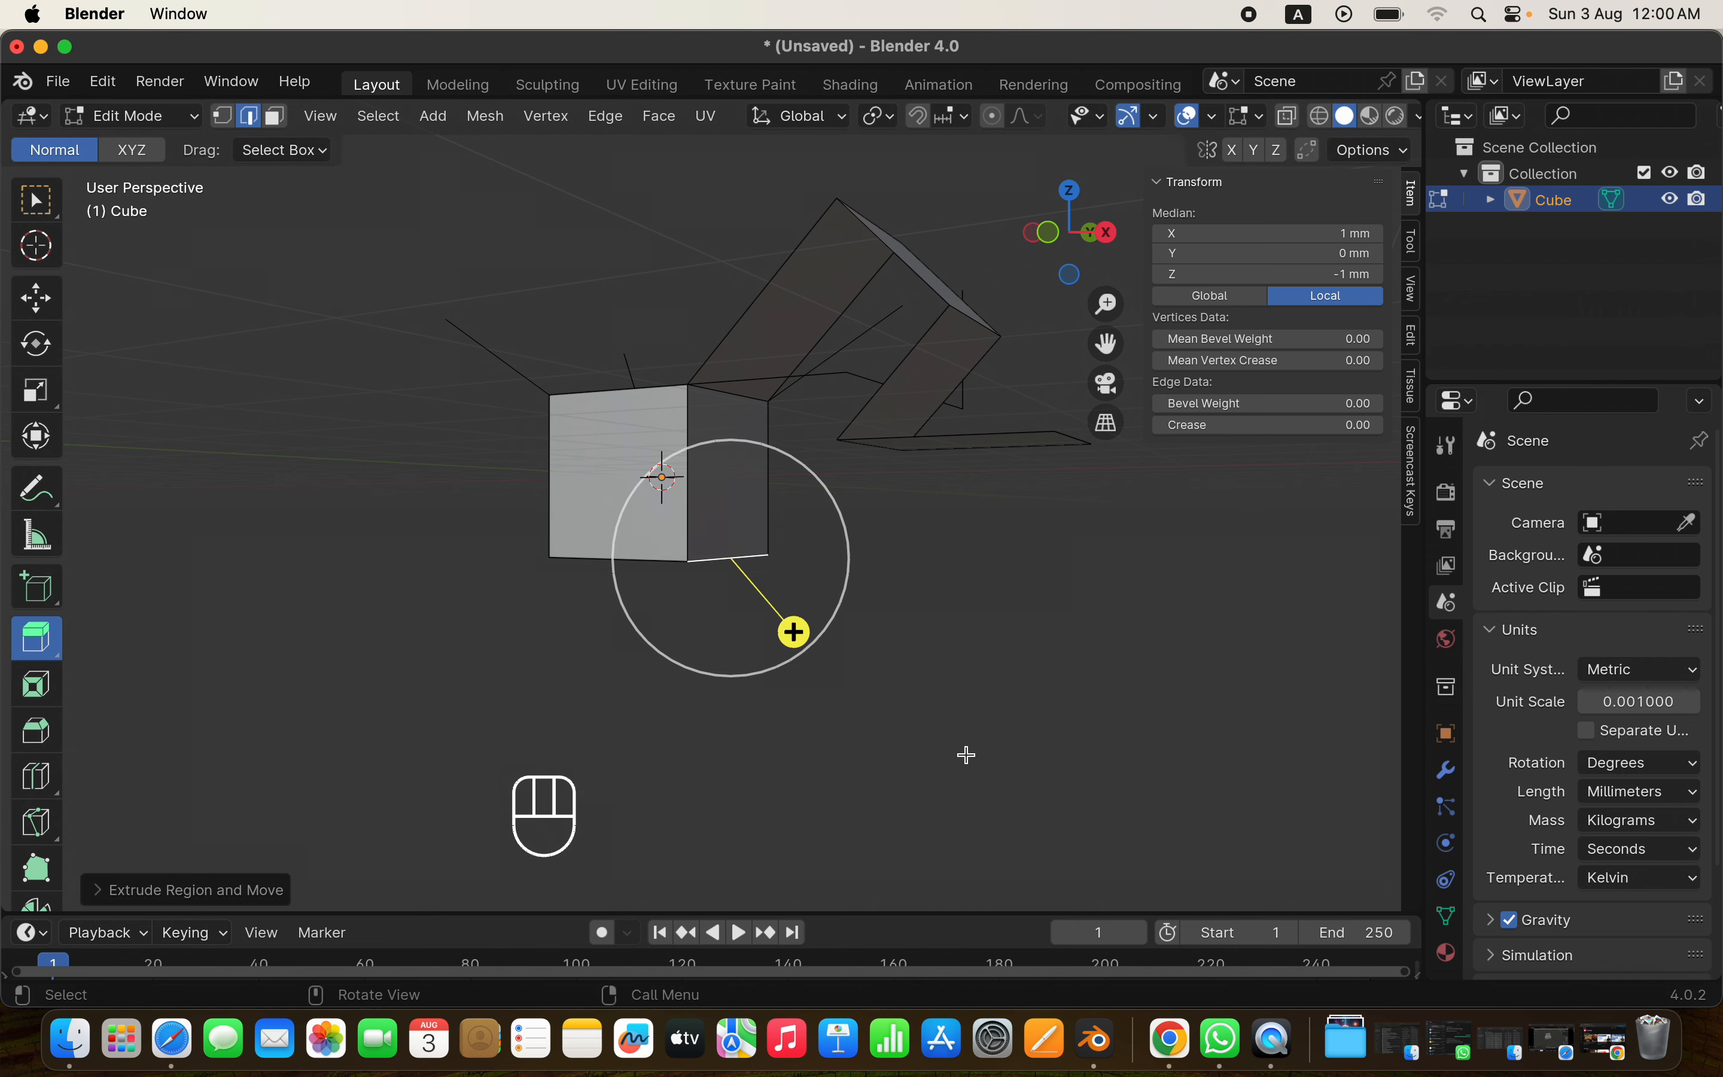
scroll(966, 755, "up", 5)
key("super+z")
Extrude the cube's bottom edge at Y -1 mm by about 2.99 mm outward along the global Y axis
left_click(627, 555)
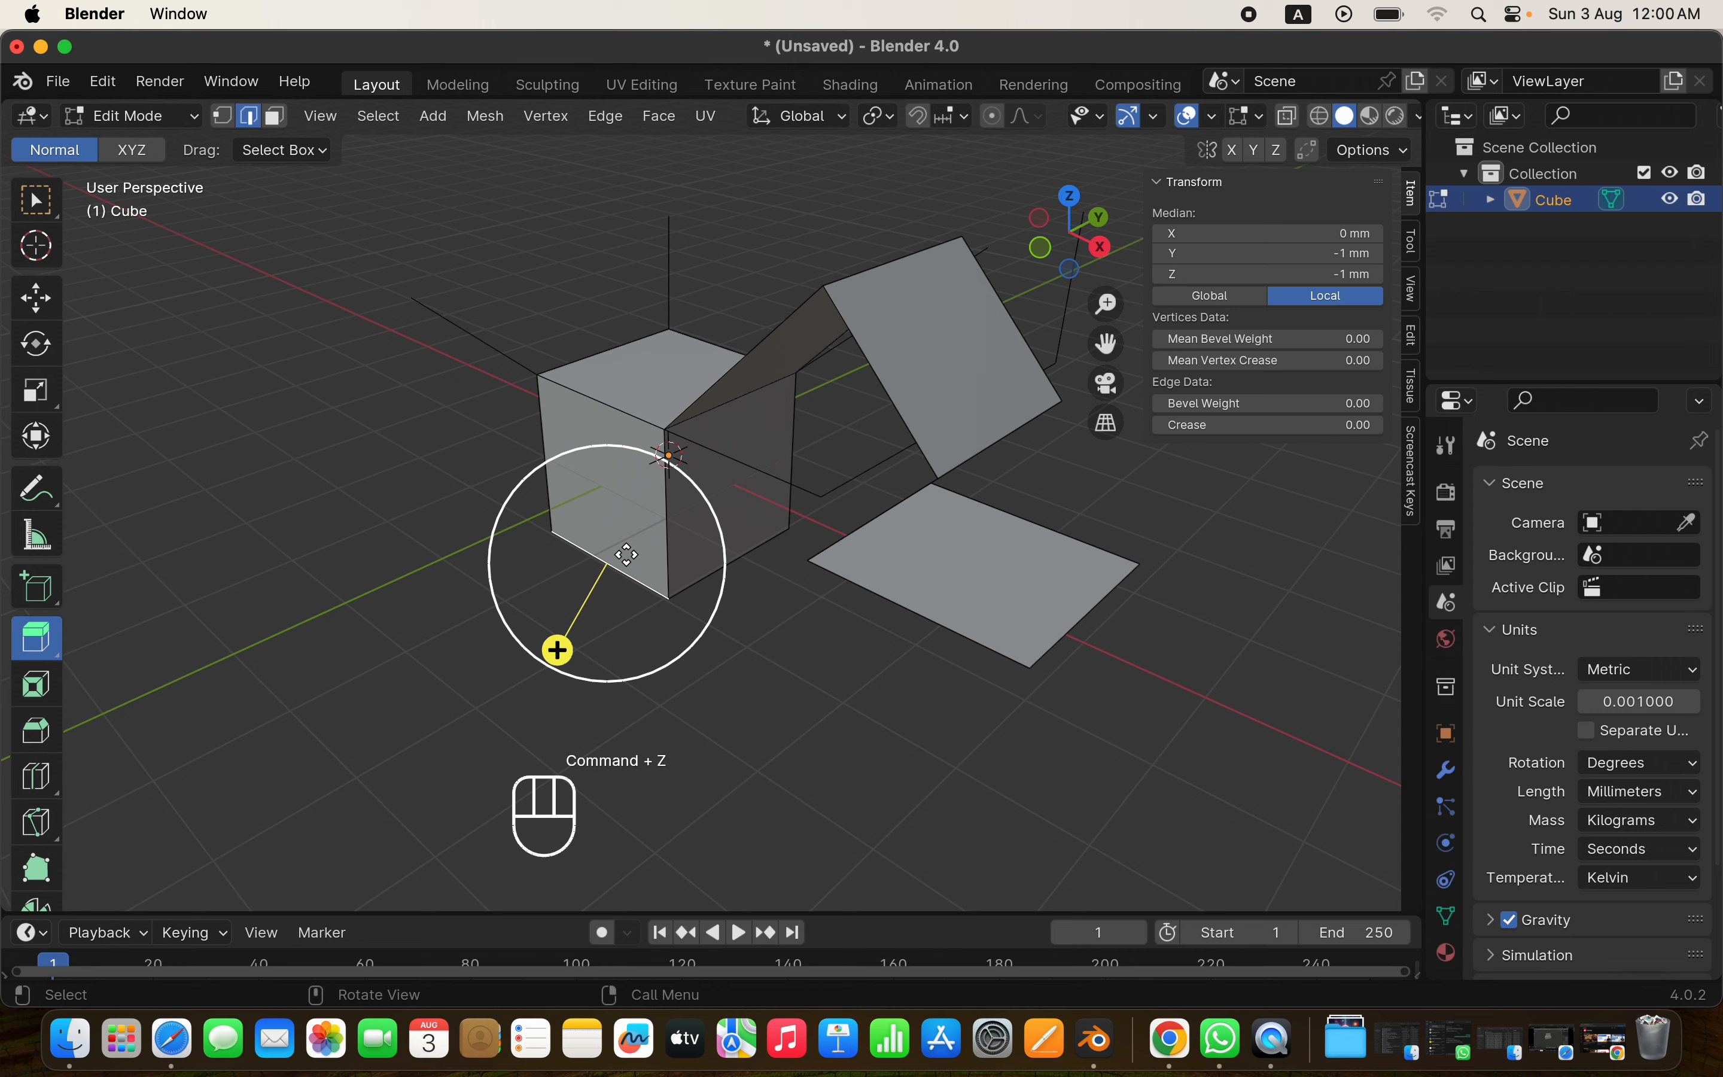
key("e")
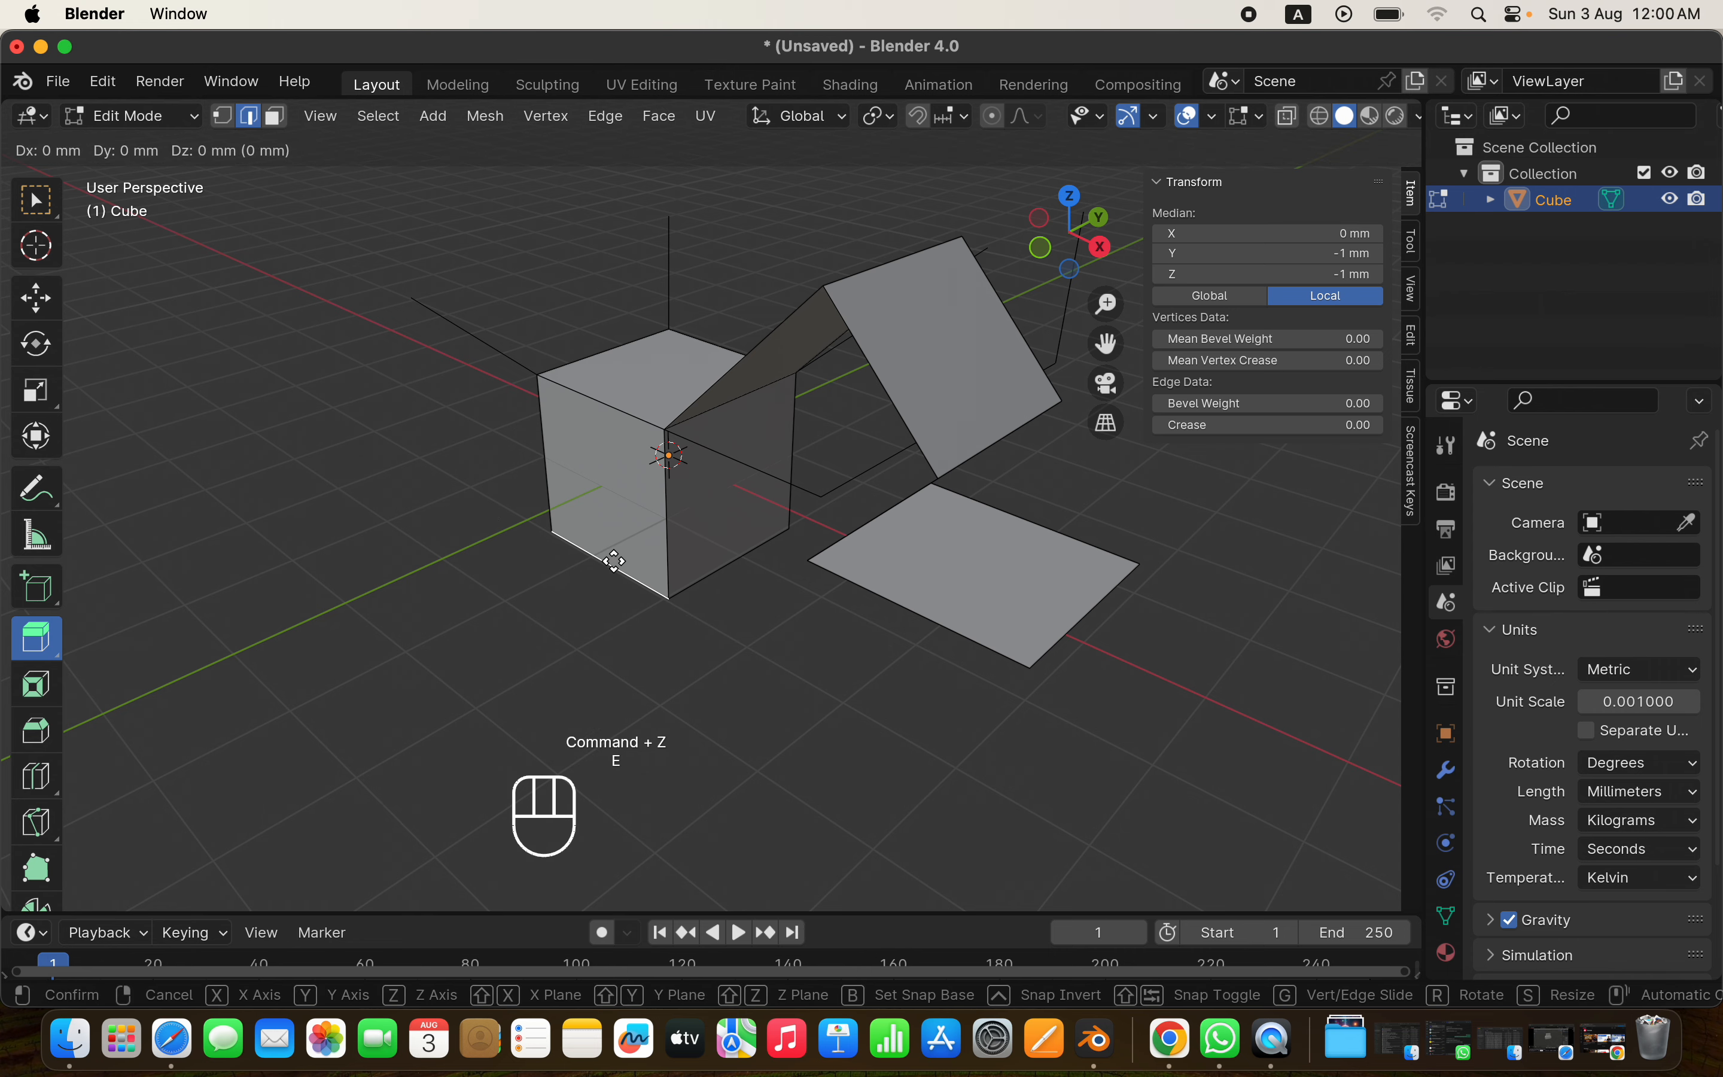
key("y")
left_click(383, 705)
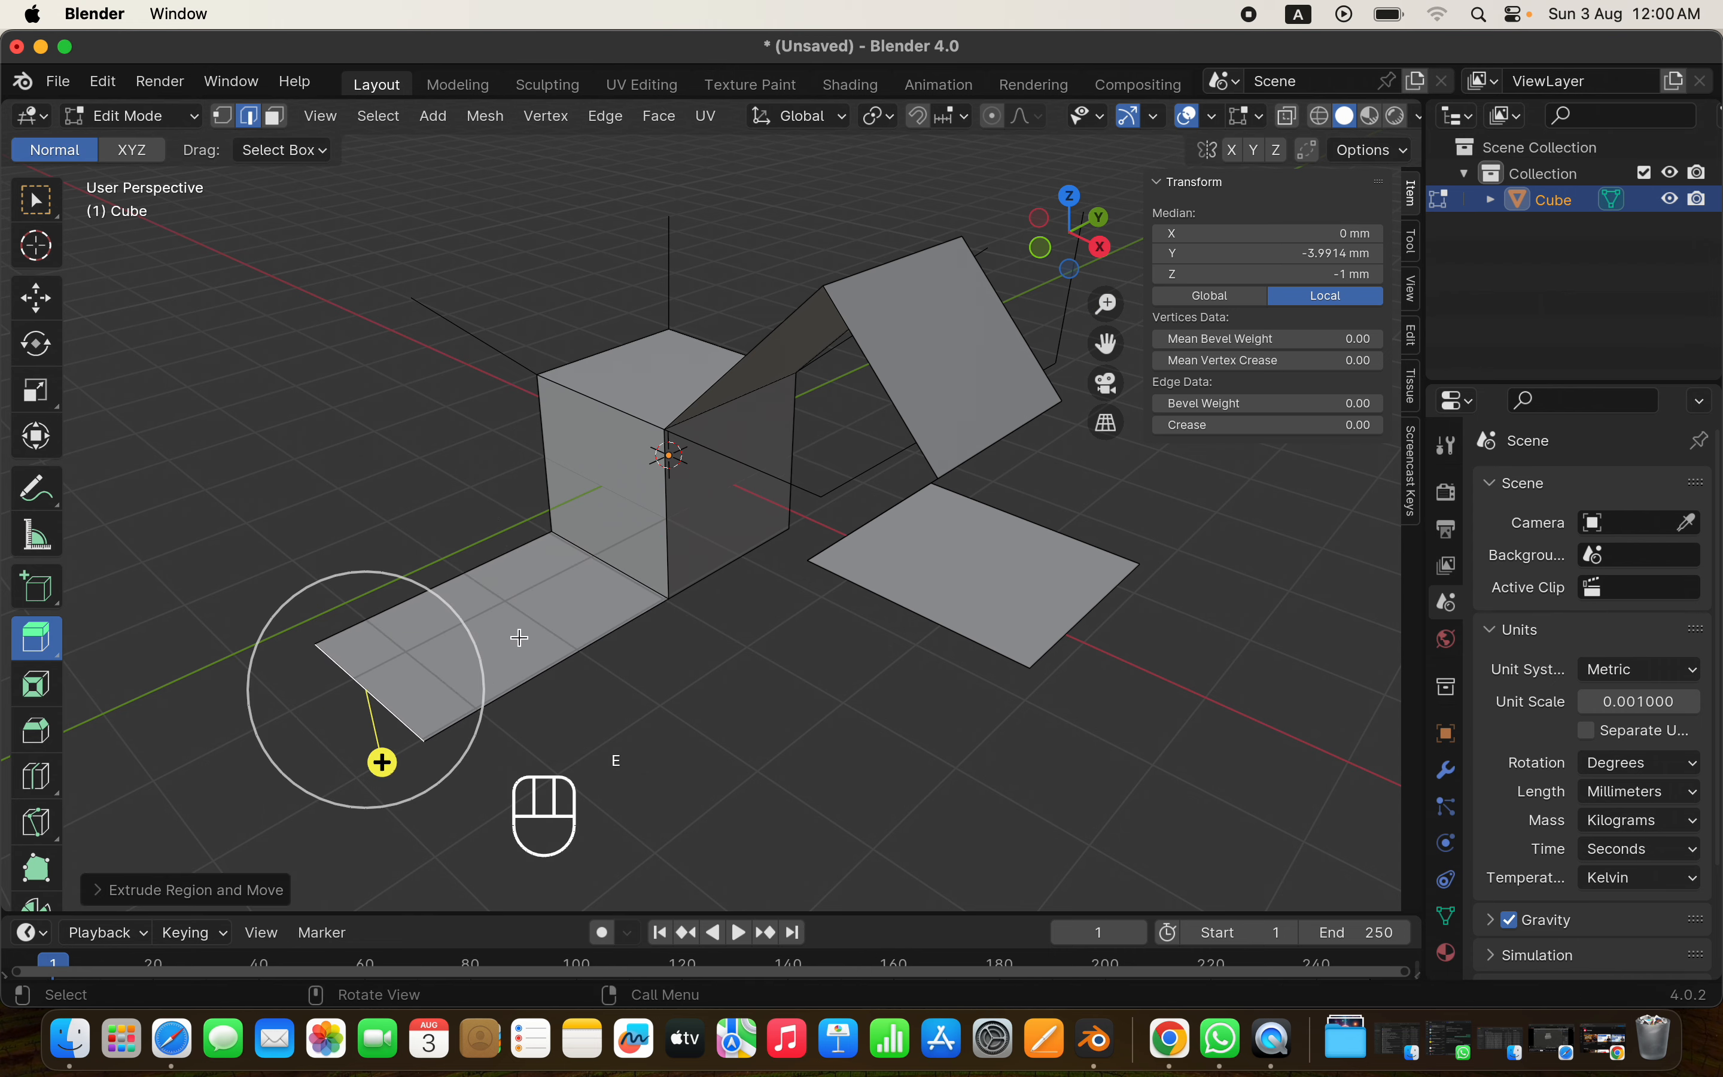
Extrude the end edge of the new flat strip upward by about 3 mm along the global Z axis
scroll(524, 638, "down", 5)
scroll(524, 639, "up", 4)
key("e")
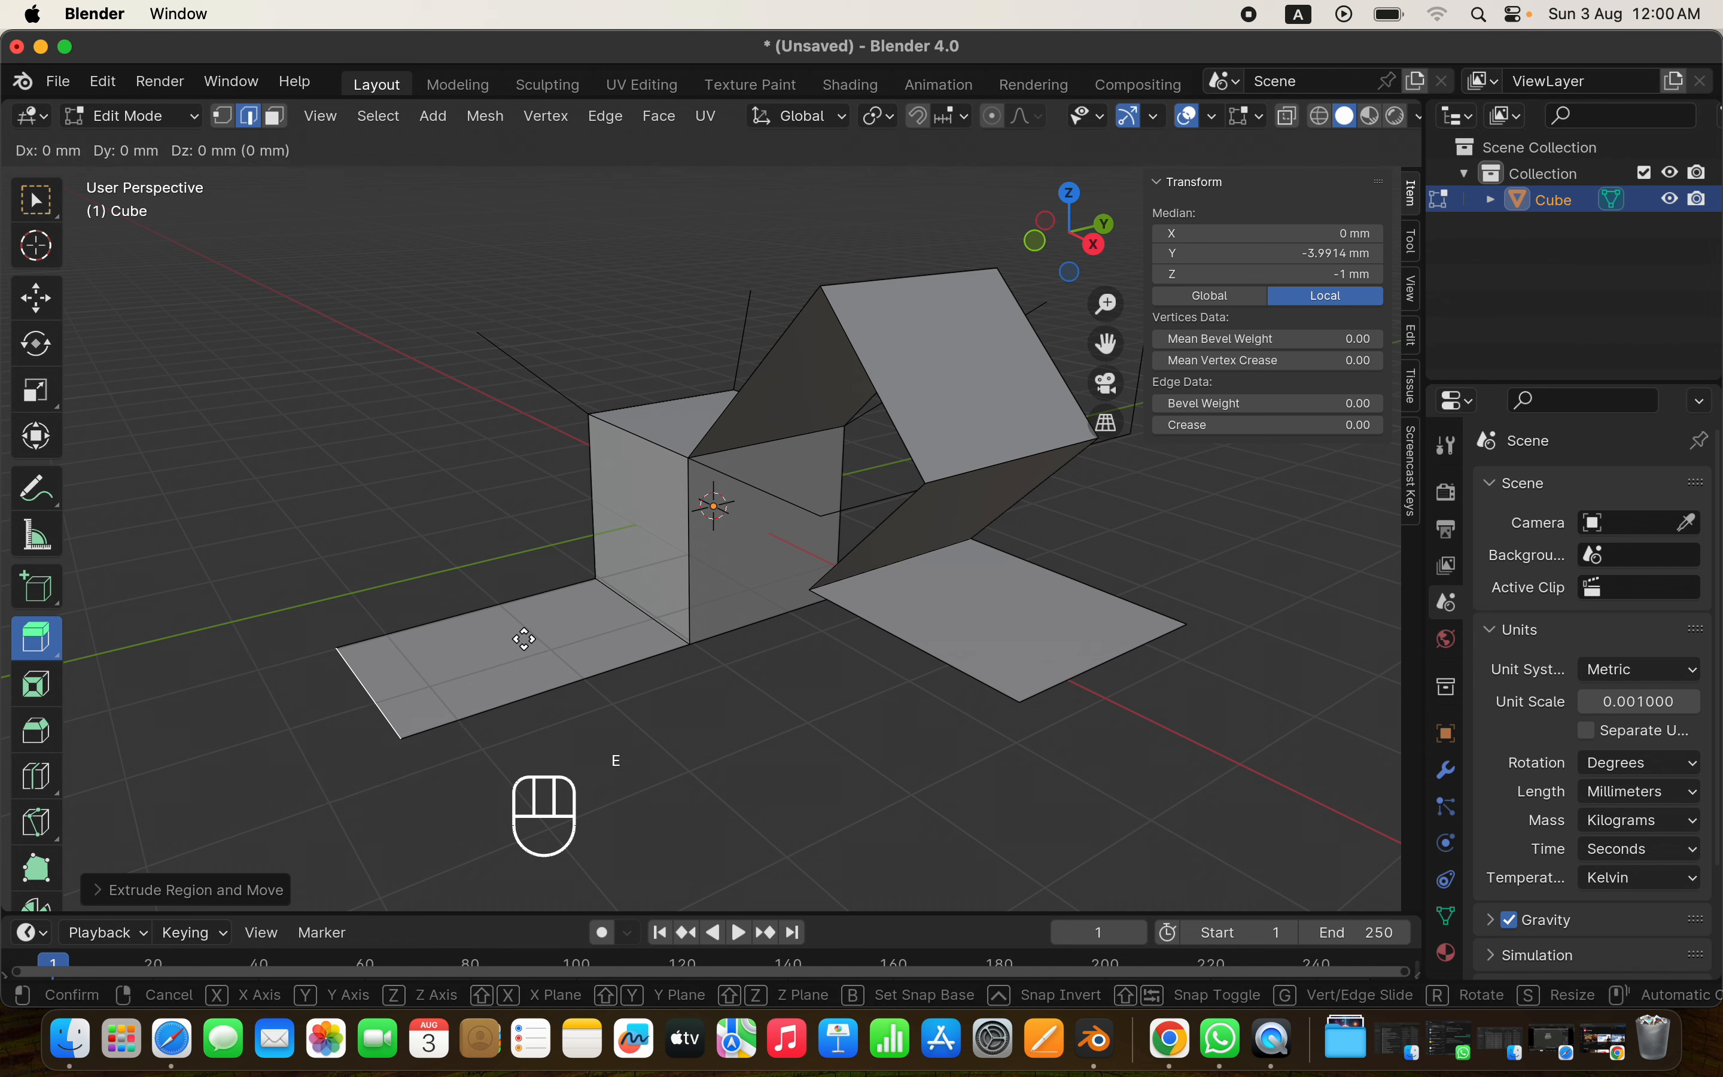
key("z")
left_click(511, 323)
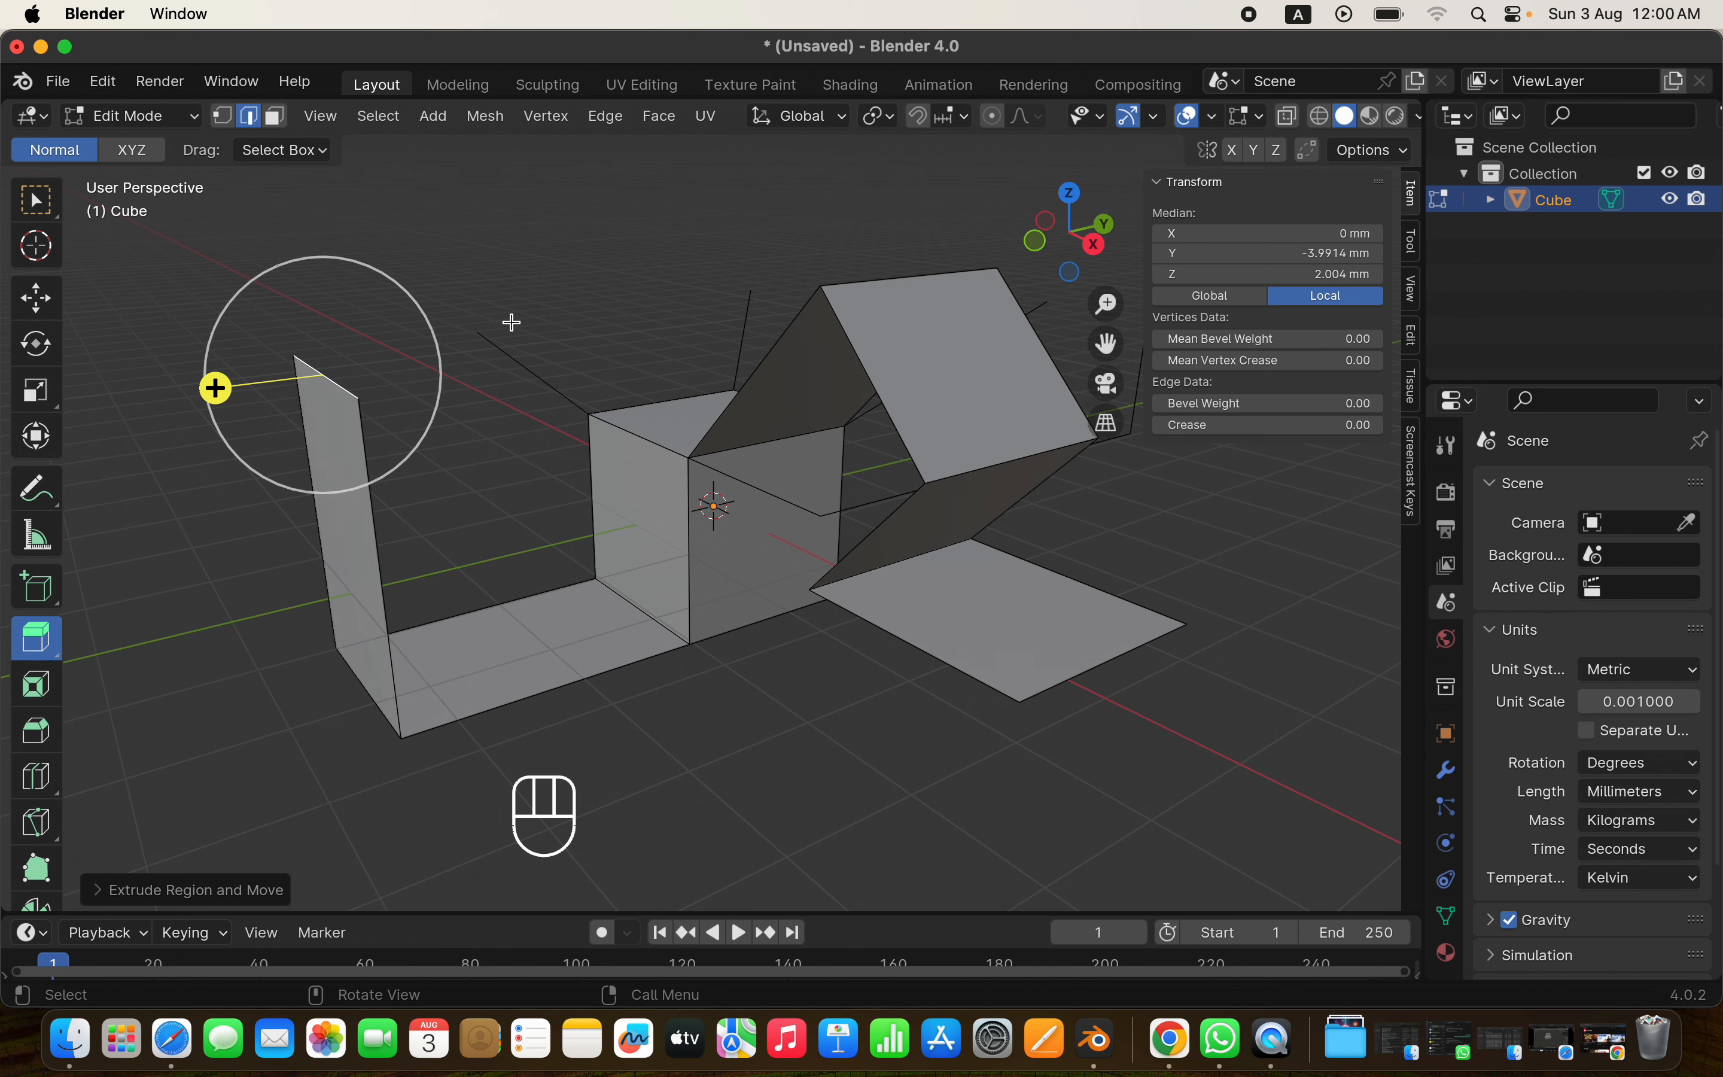
Inspect the extruded strips around the cube and switch the active extrude tool to Extrude Manifold
scroll(511, 322, "left", 10)
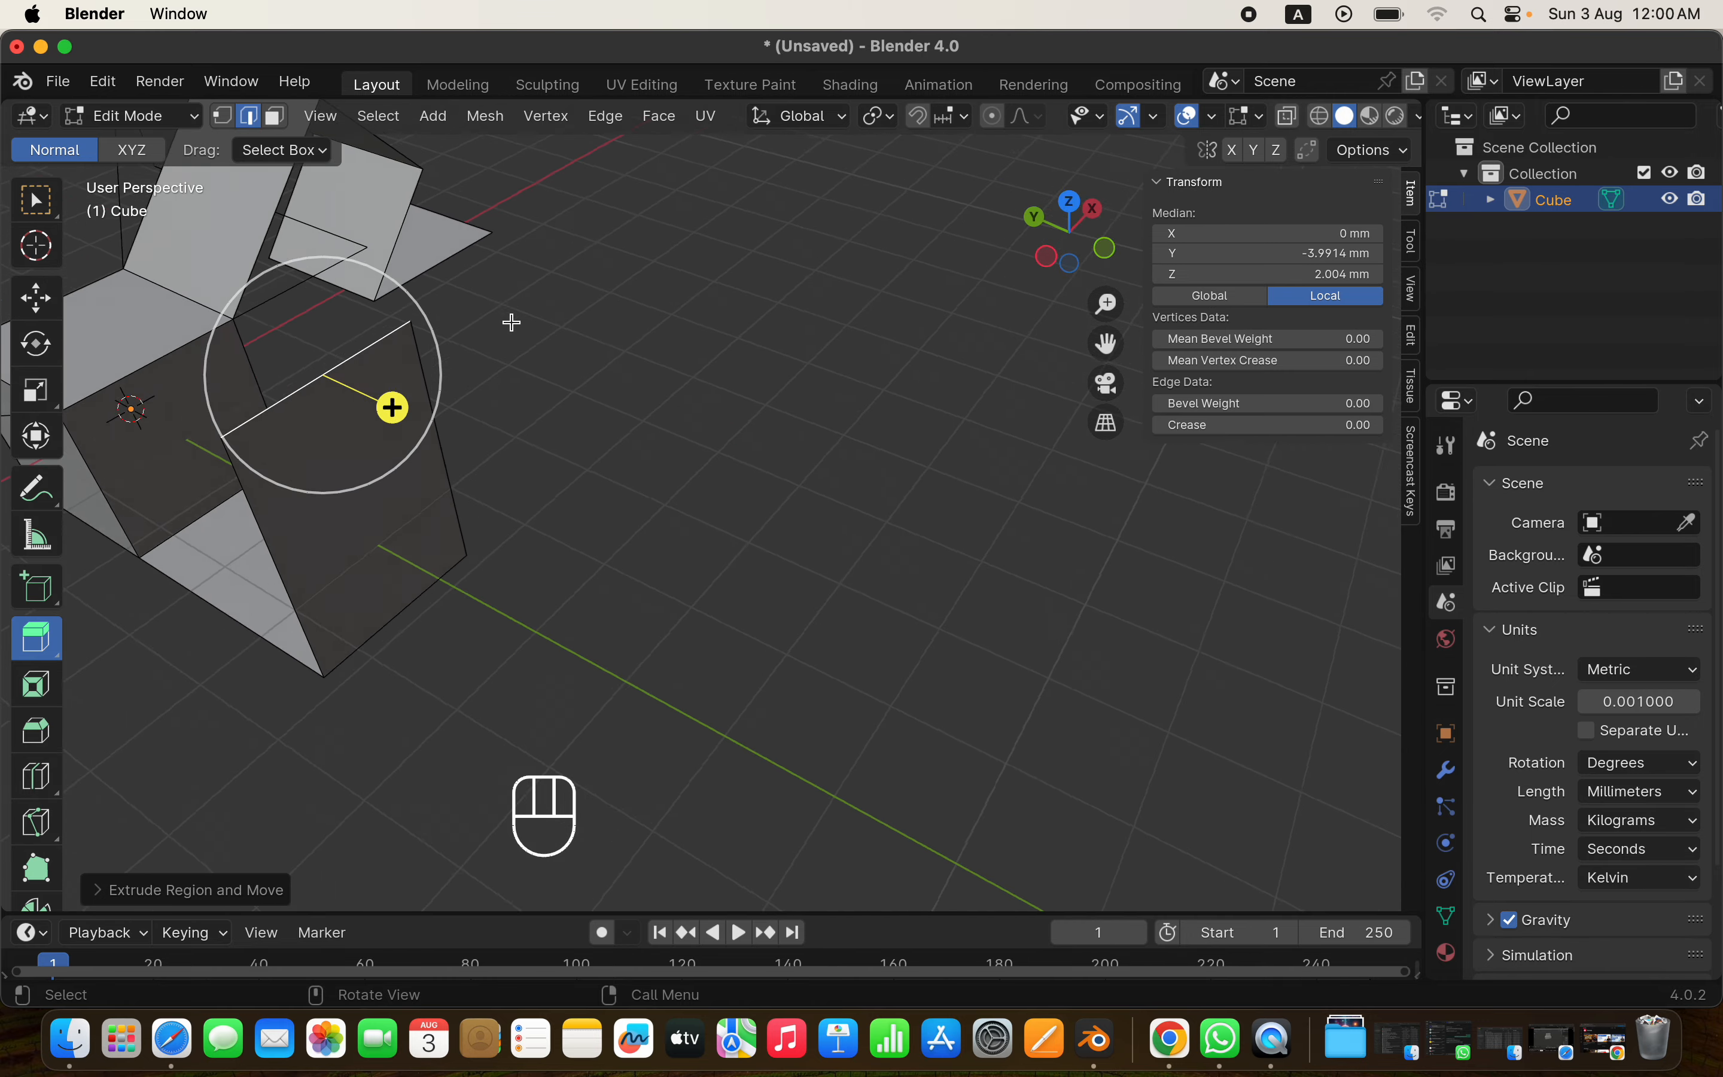
scroll(511, 323, "left", 5, "shift")
scroll(511, 322, "left", 5)
scroll(511, 323, "down", 10, "super")
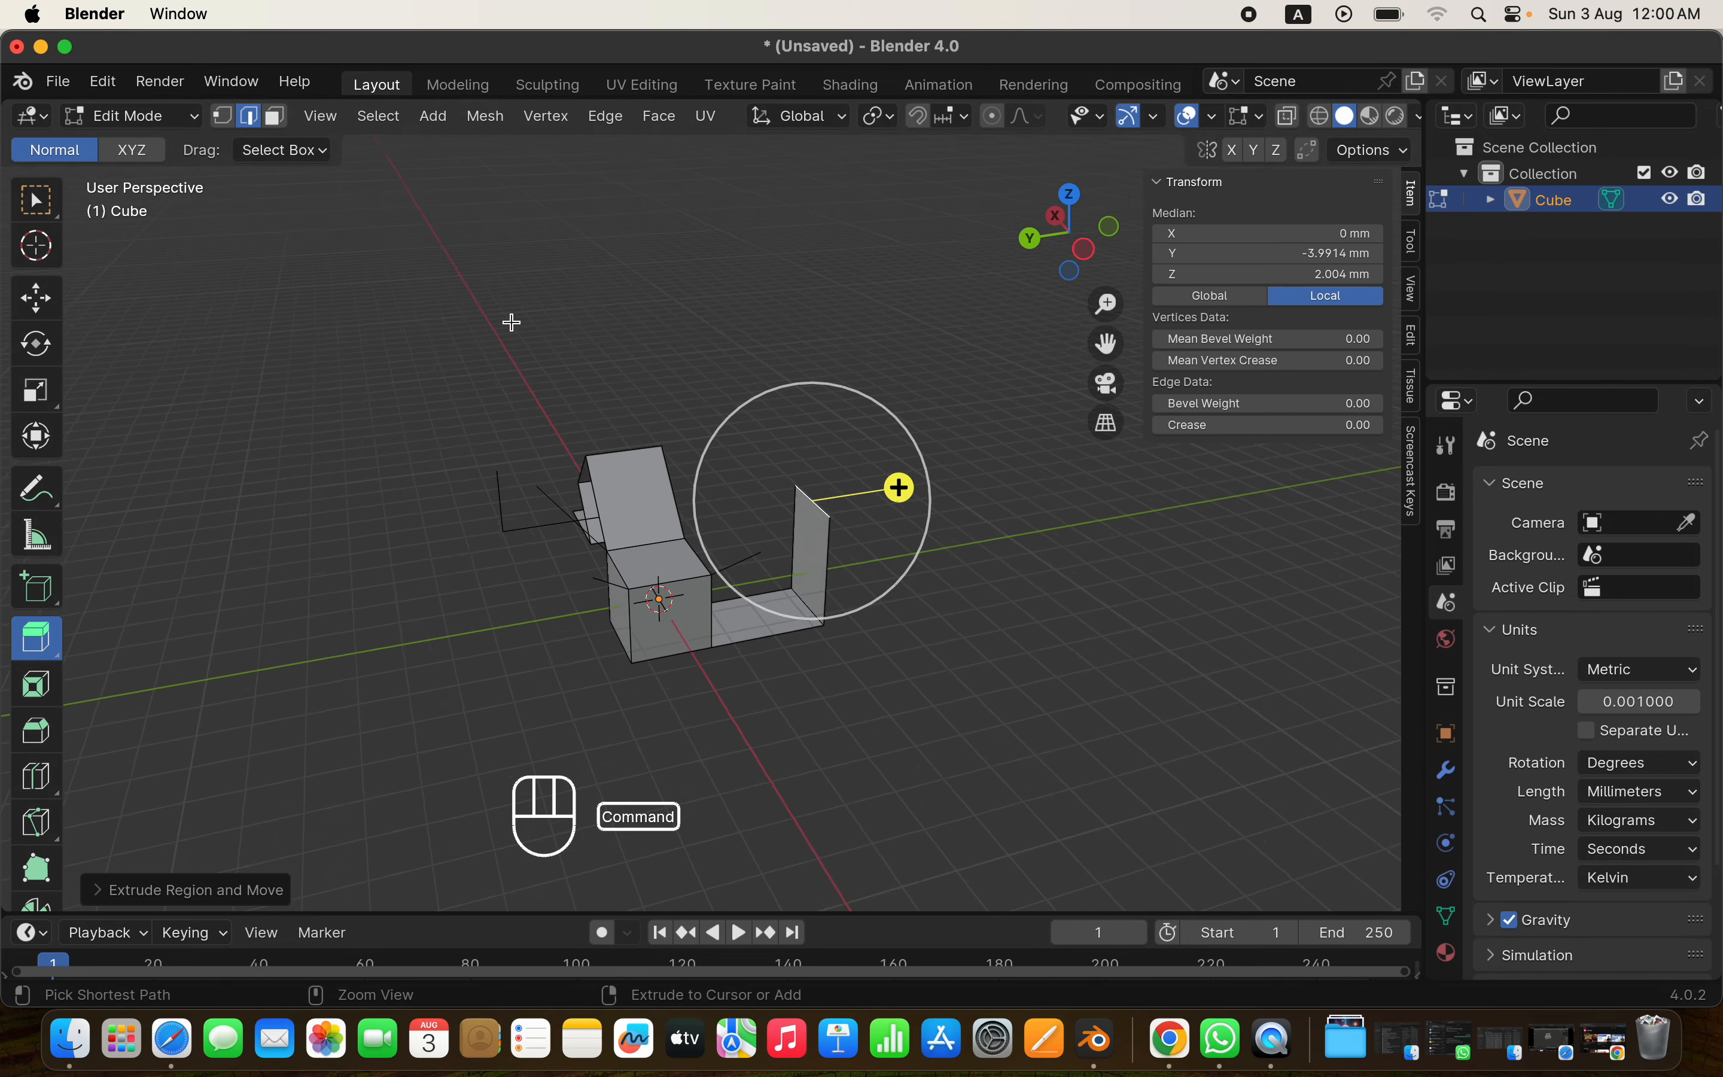
scroll(511, 322, "left", 5)
scroll(511, 323, "up", 10, "super")
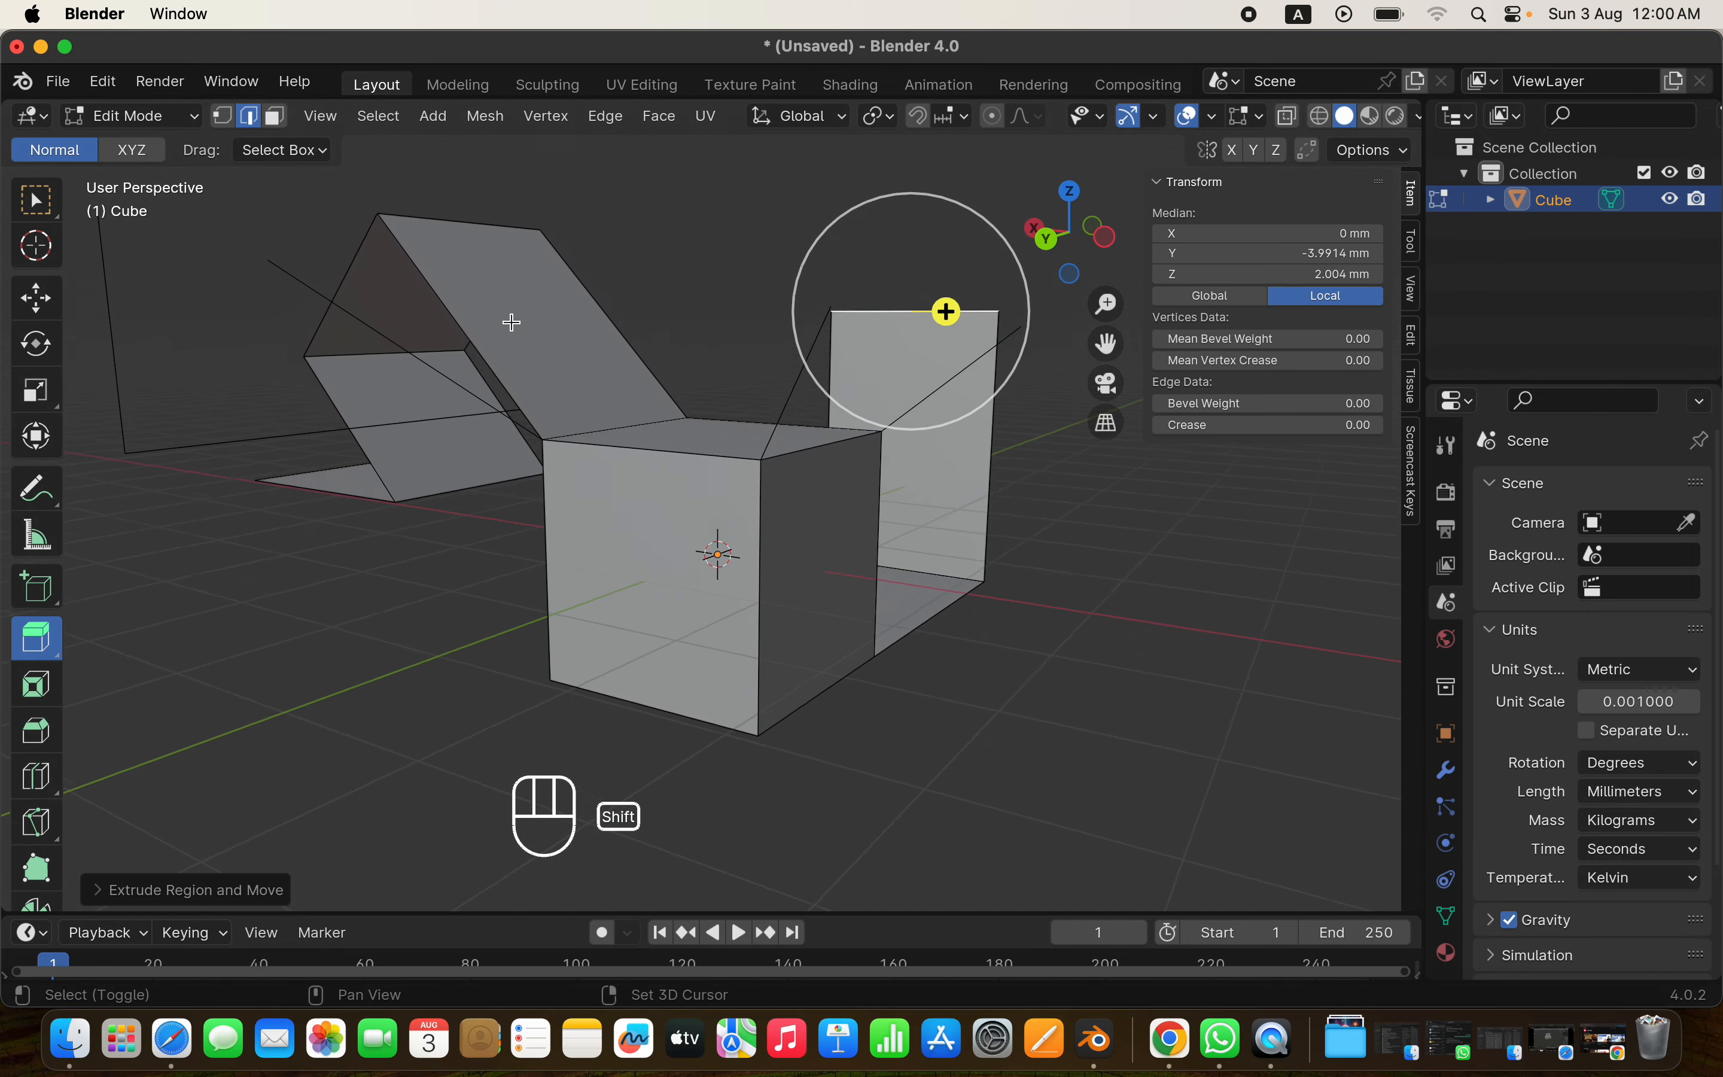
left_click(57, 649)
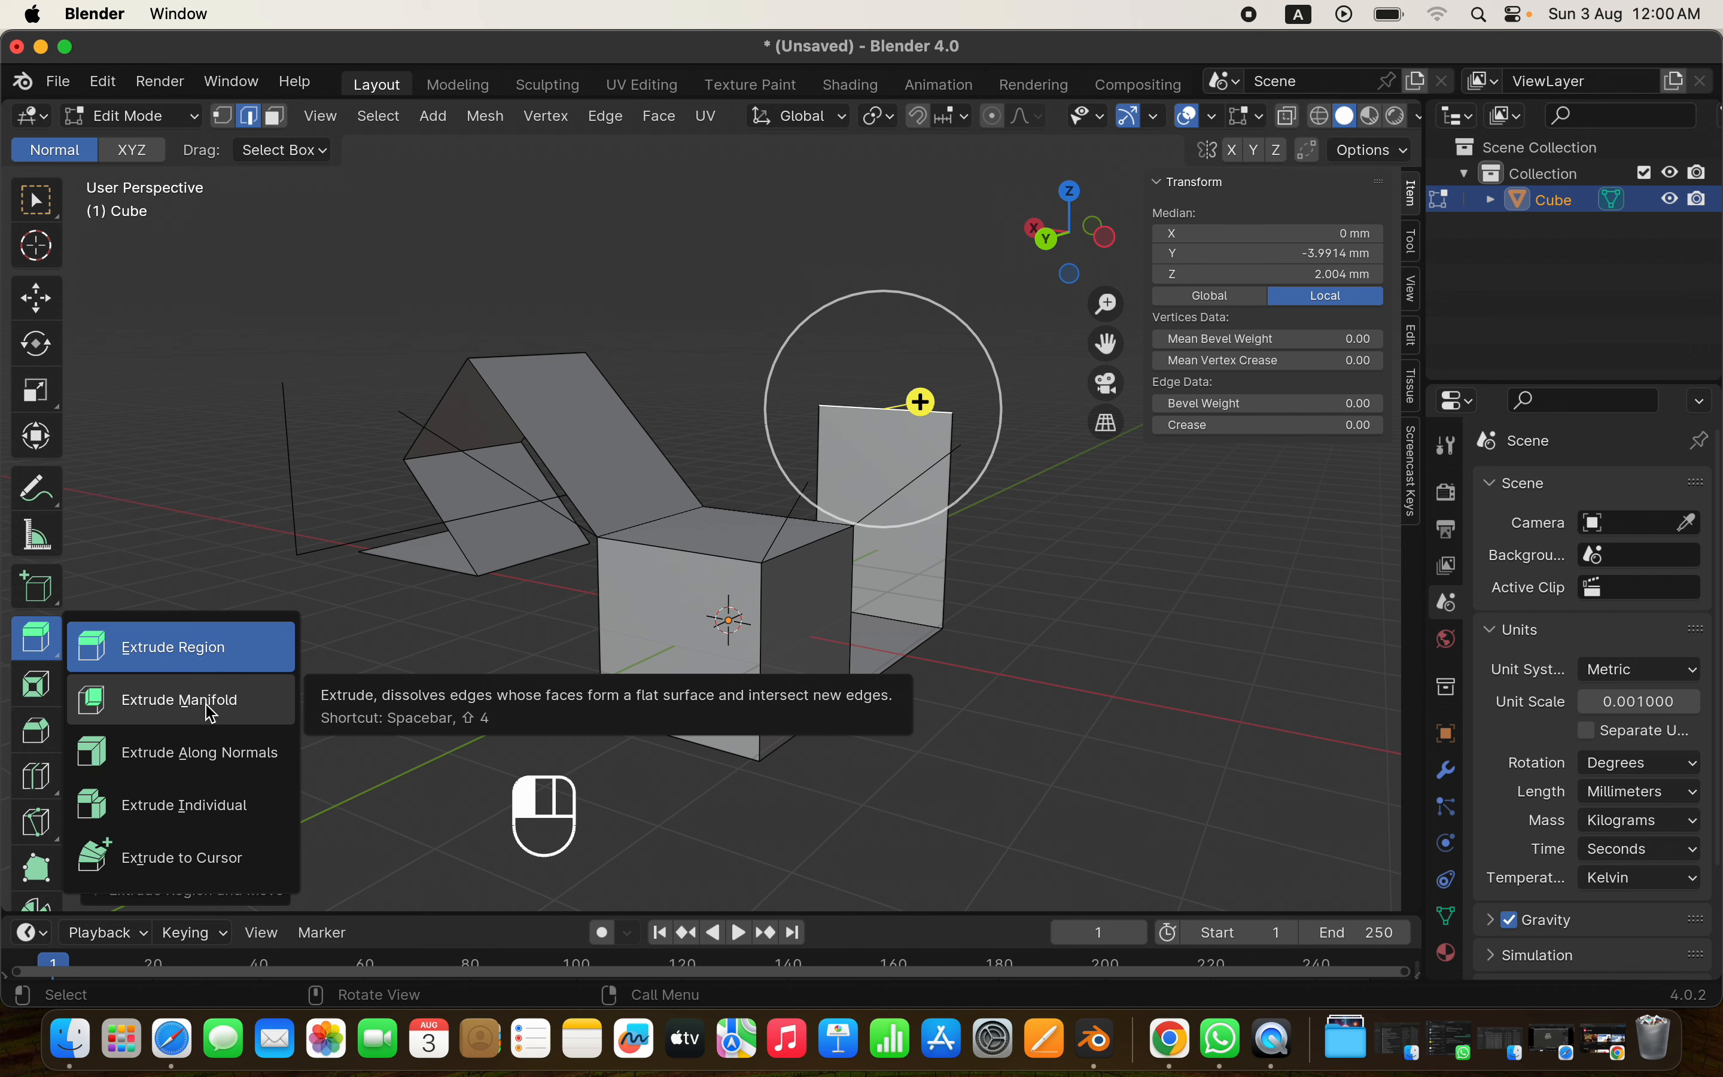
left_click_drag(211, 715, 205, 705)
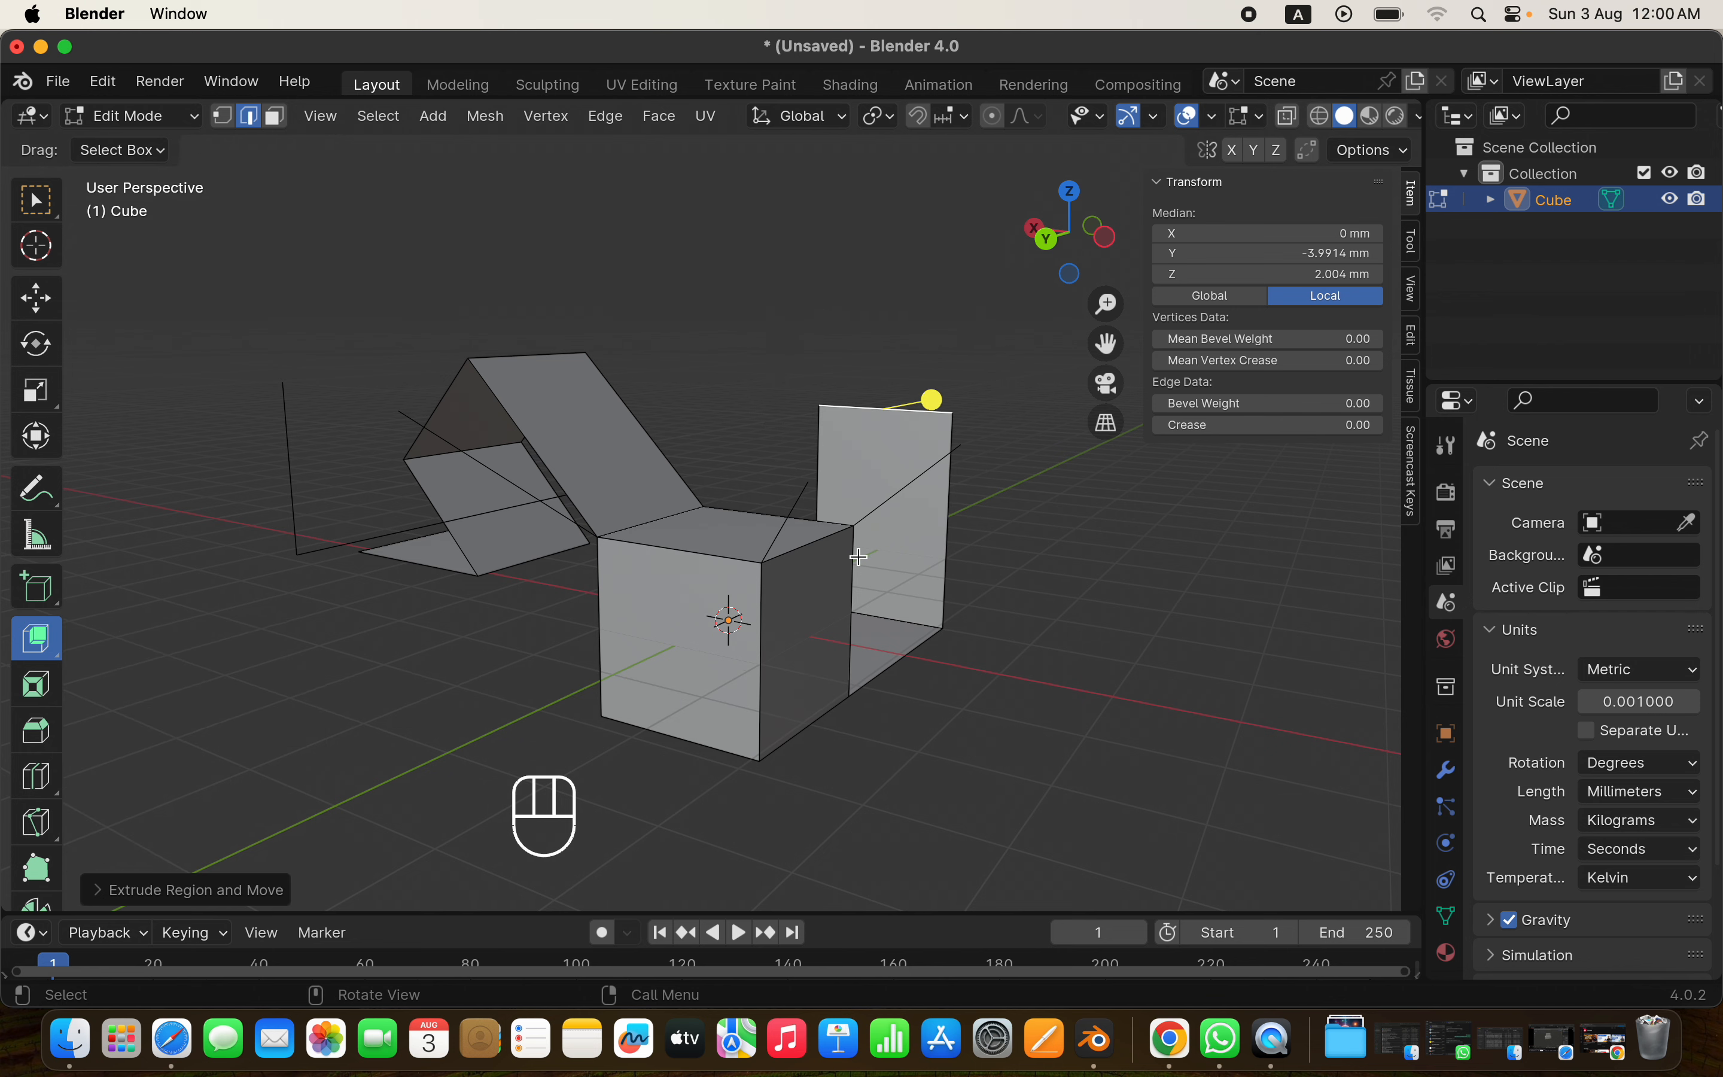
Try to freely extrude the cube's bottom edge at X -1 mm, and undo it
scroll(857, 555, "down", 3, "super")
scroll(857, 555, "up", 5, "super")
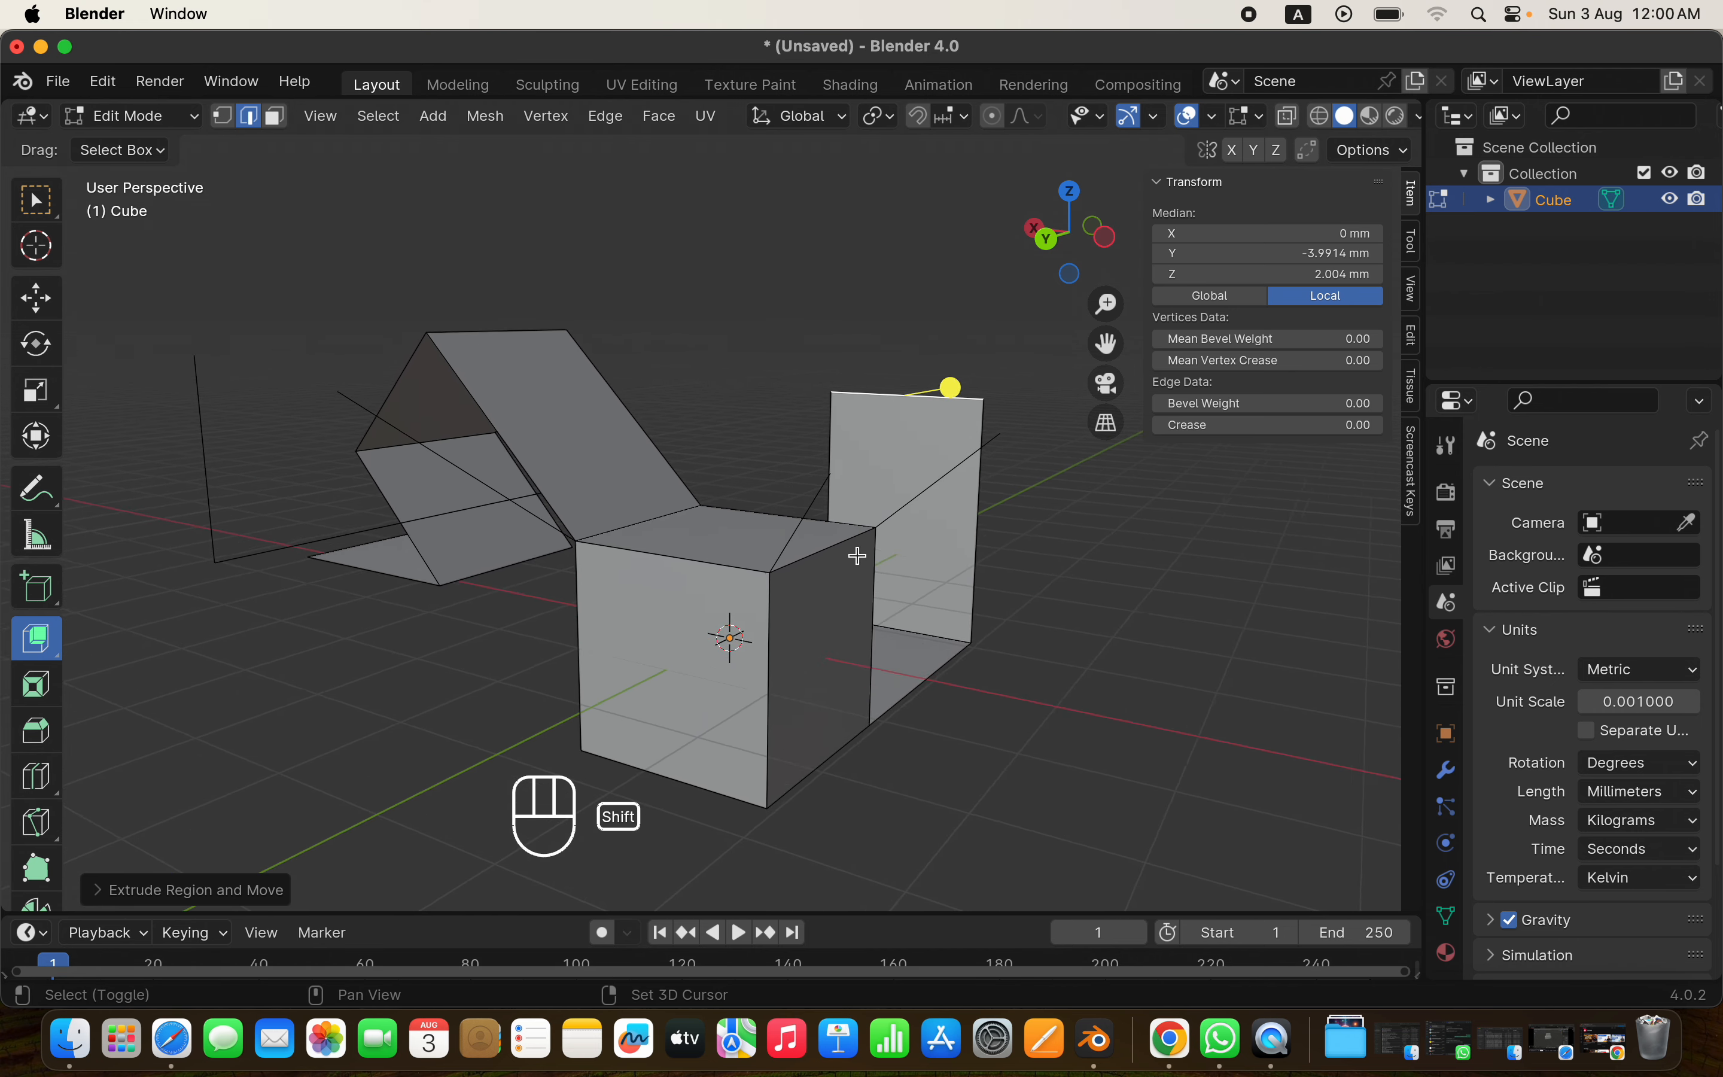
scroll(857, 556, "down", 8, "shift")
scroll(857, 556, "right", 5)
scroll(857, 555, "left", 1)
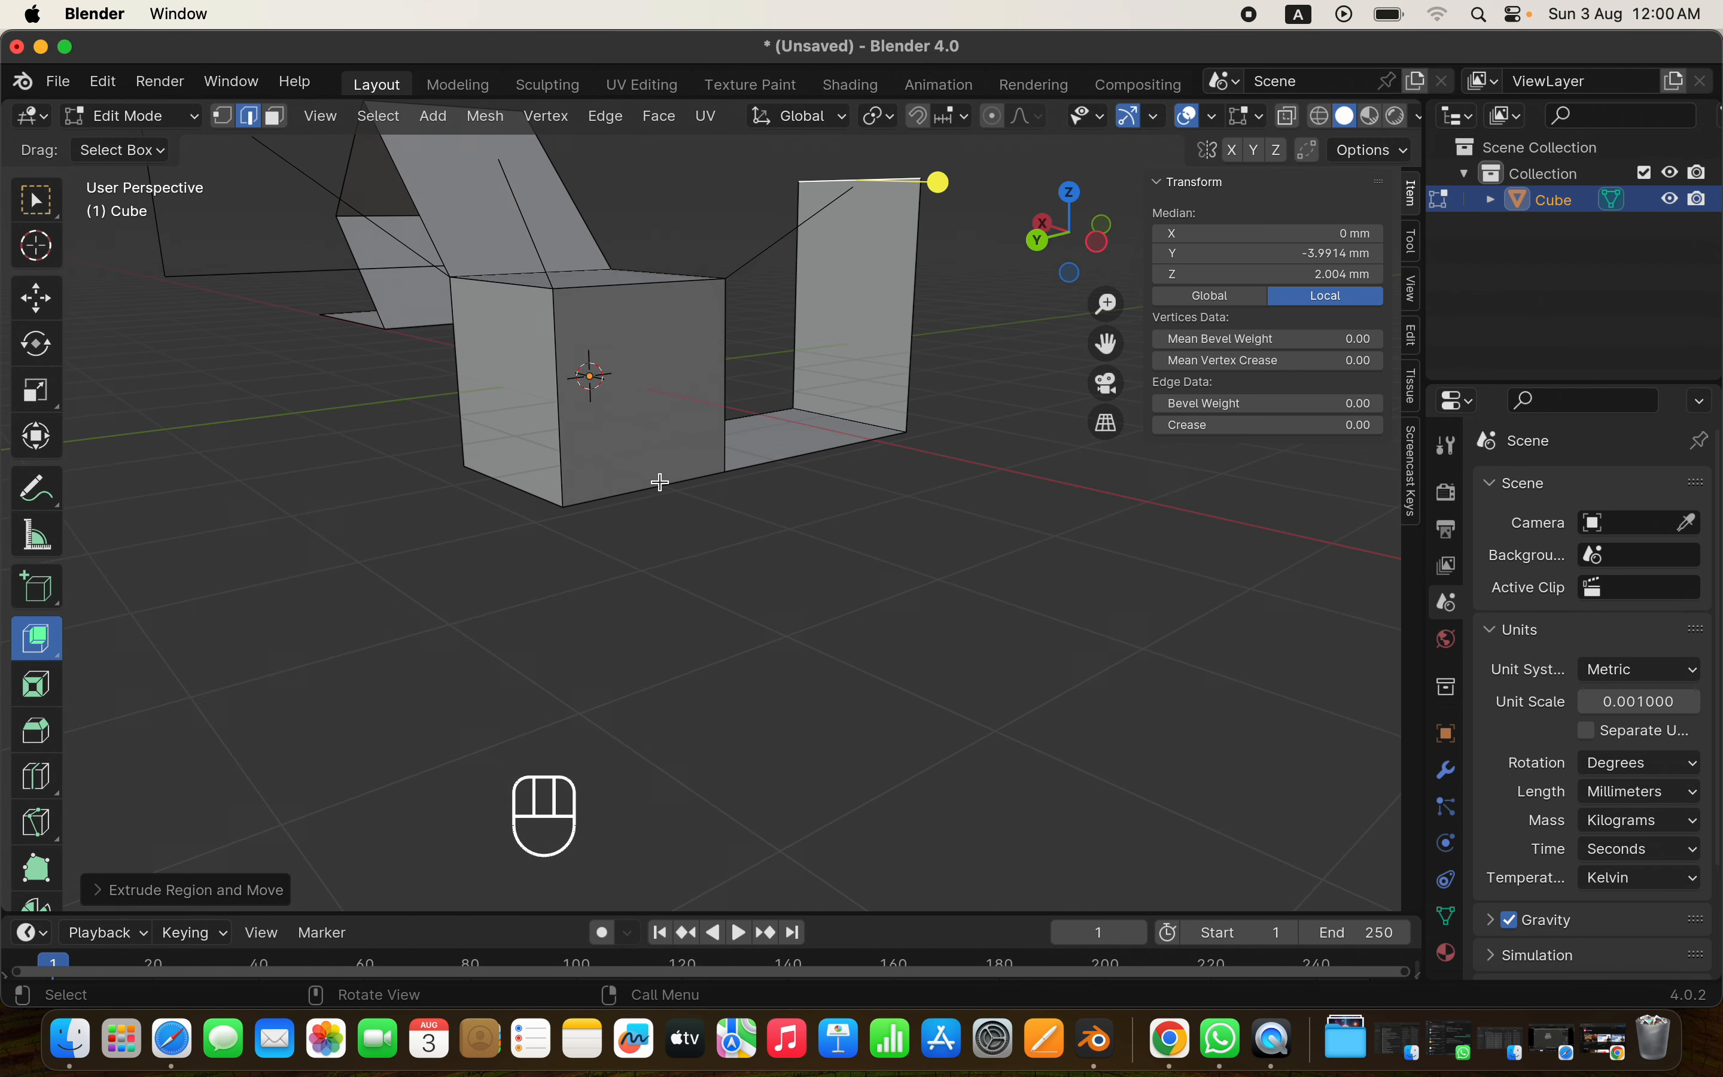
scroll(660, 482, "right", 5)
key("e")
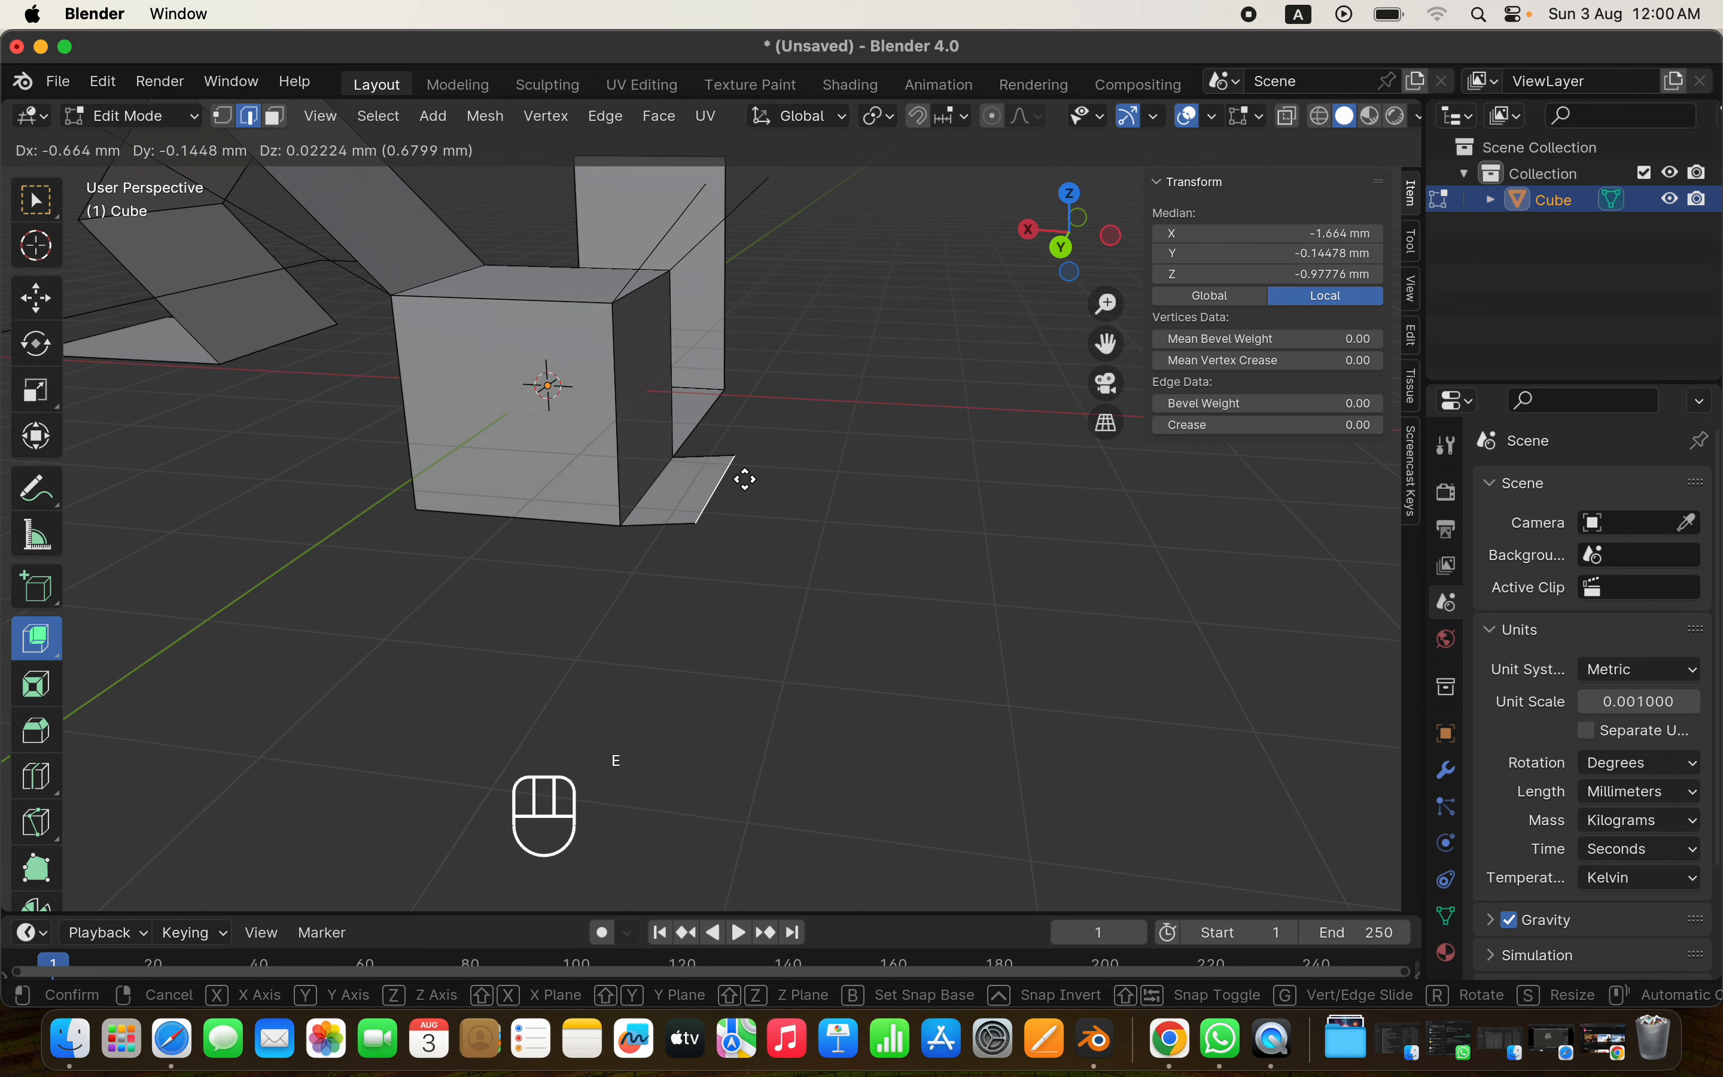
key("super+z")
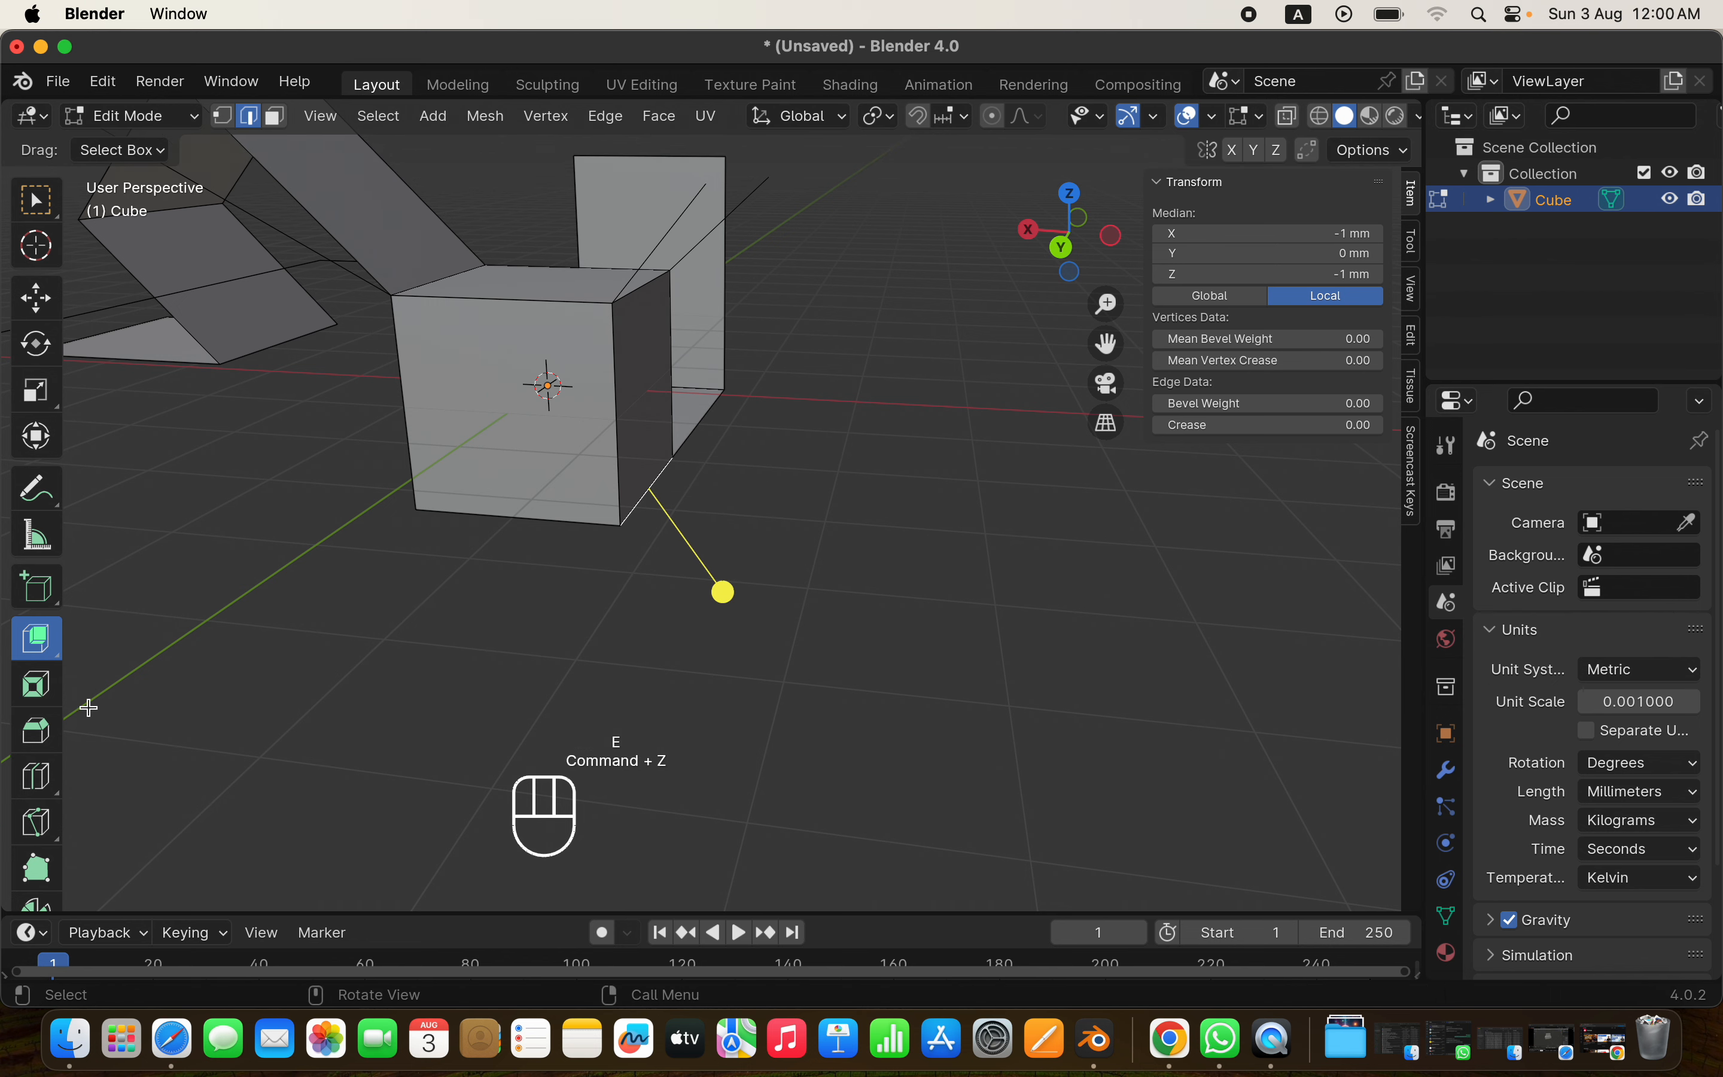
Extrude the bottom edge at X -1 mm by about 2.19 mm diagonally outward with Extrude Manifold, and undo it
left_click_drag(724, 595, 907, 739)
scroll(908, 739, "down", 5)
scroll(907, 740, "up", 10)
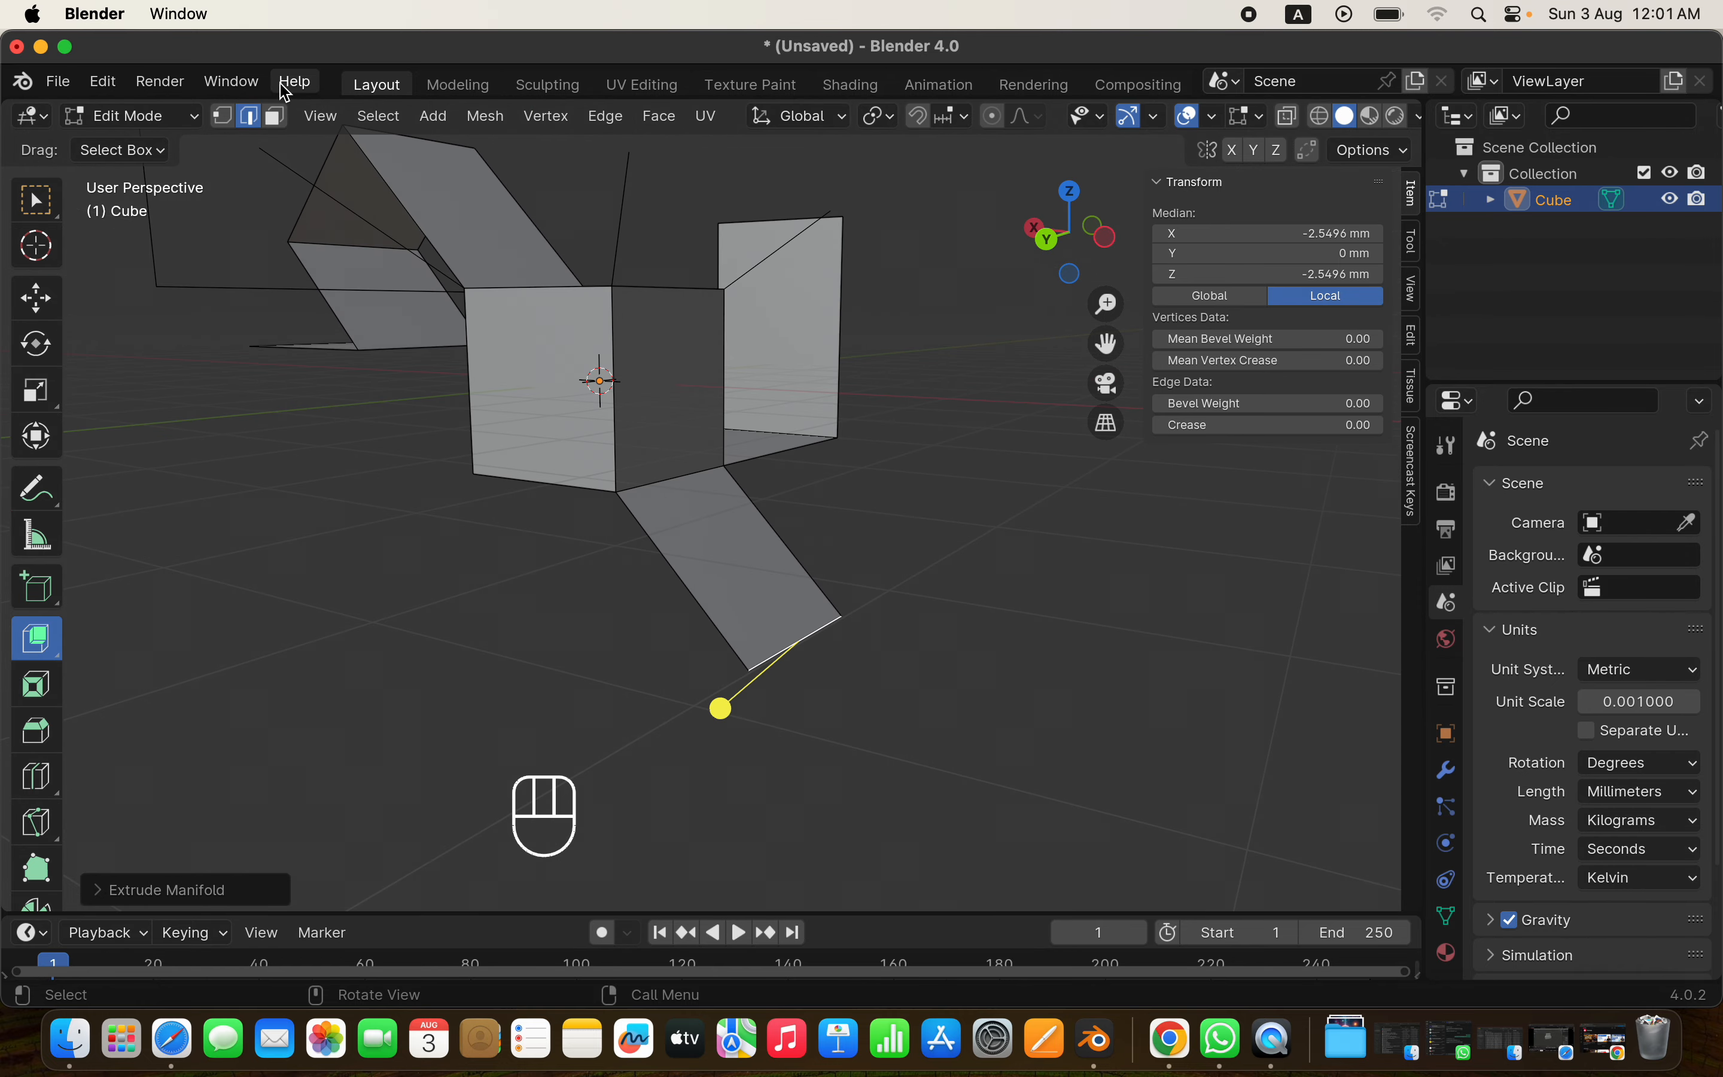
key("super")
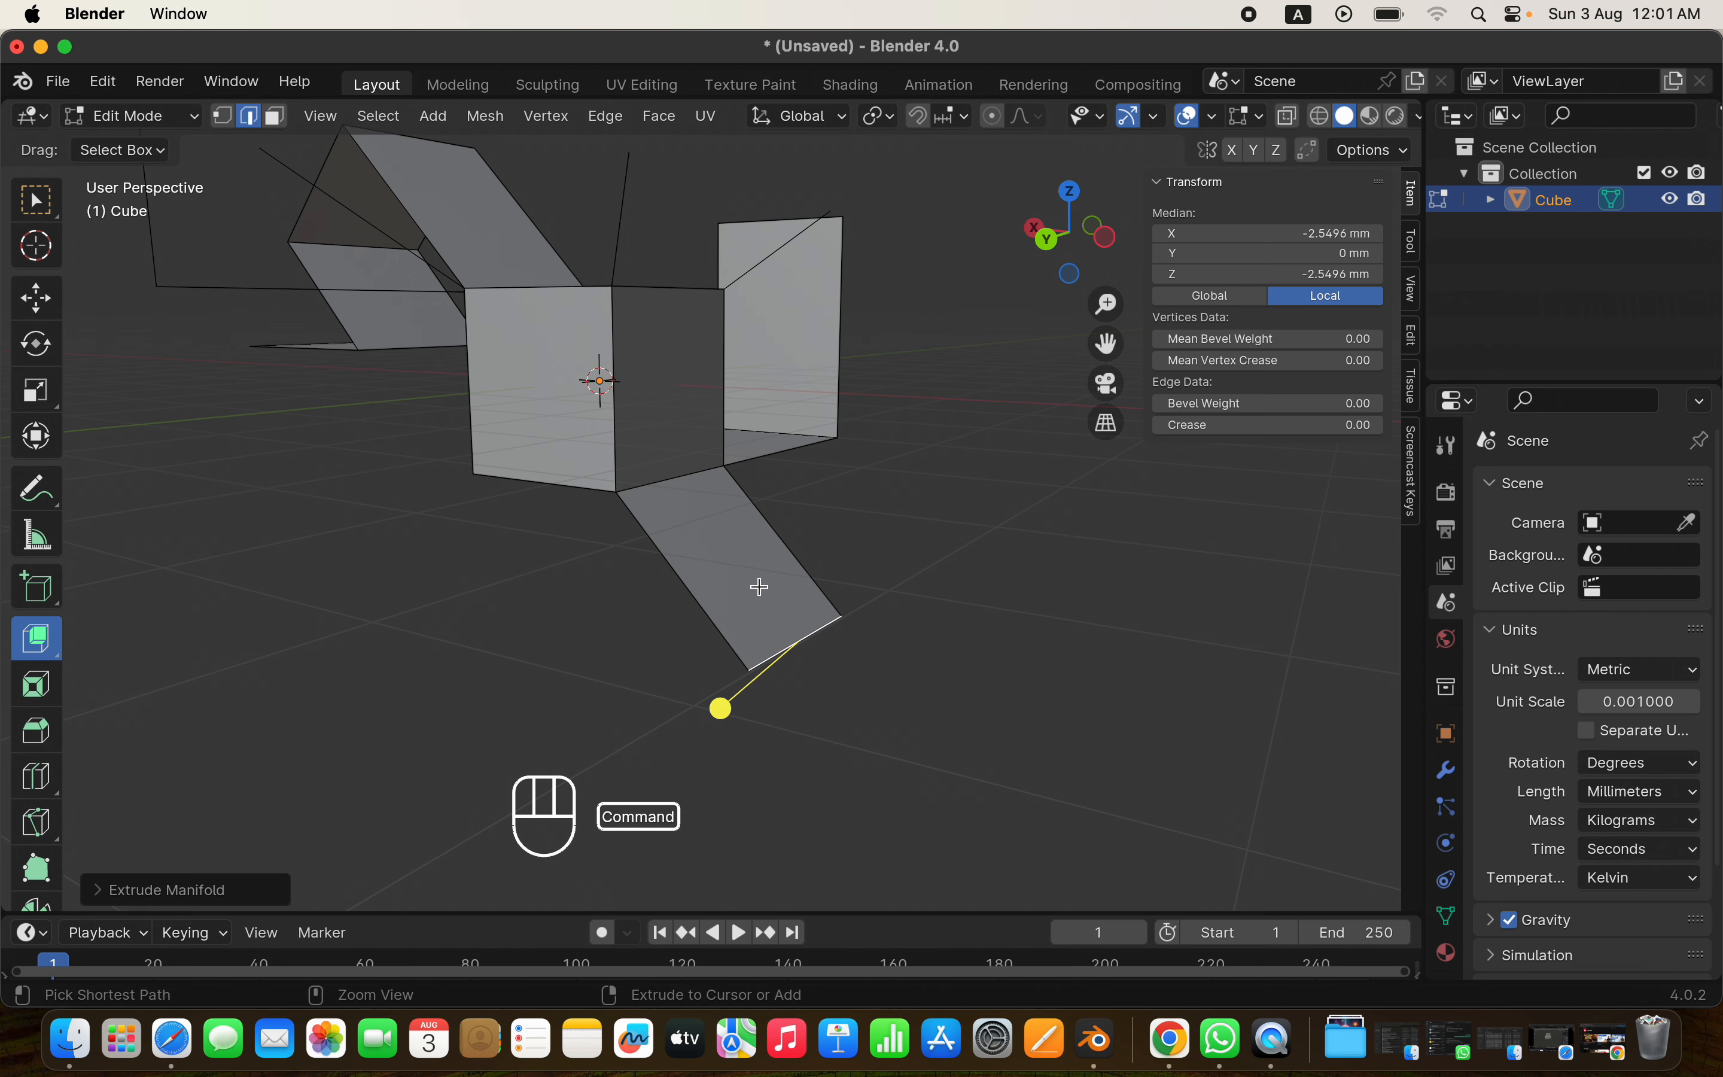
key("super+z")
Return to Object Mode and replace the extruded cube with a new mesh cube at the origin
key("Tab")
scroll(760, 587, "down", 5)
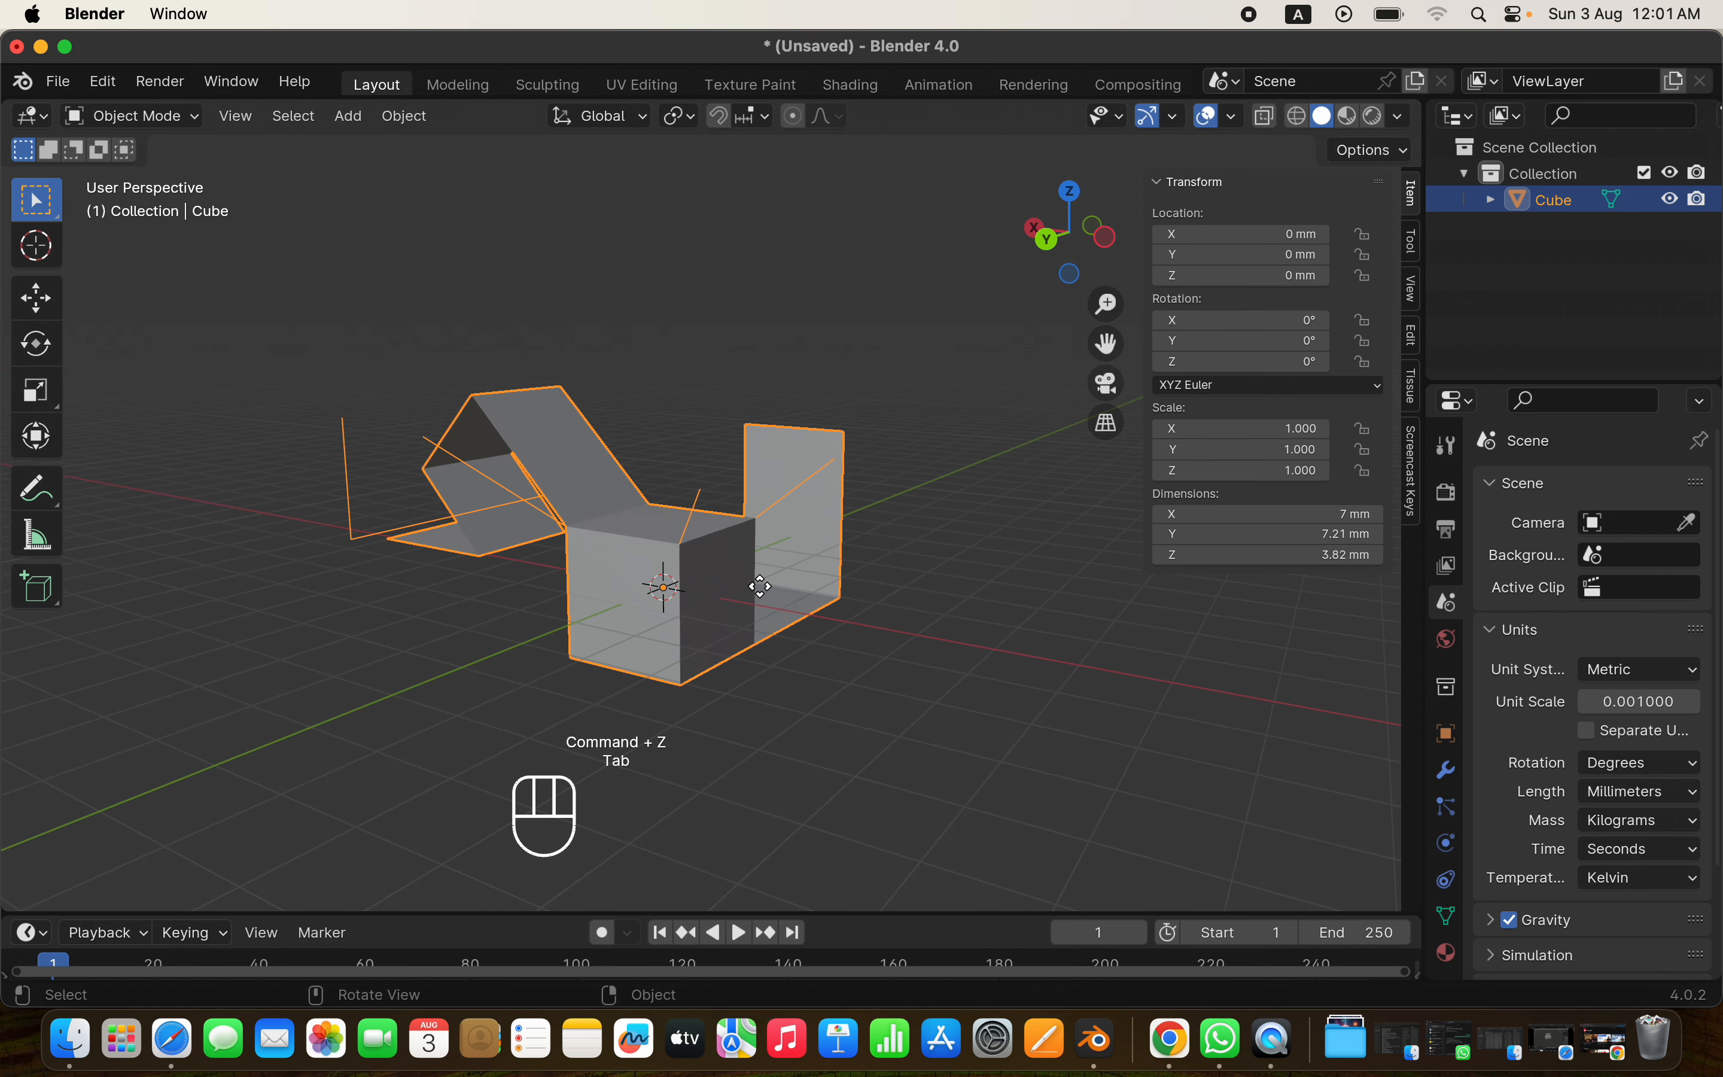
key("Delete")
key("shift+a")
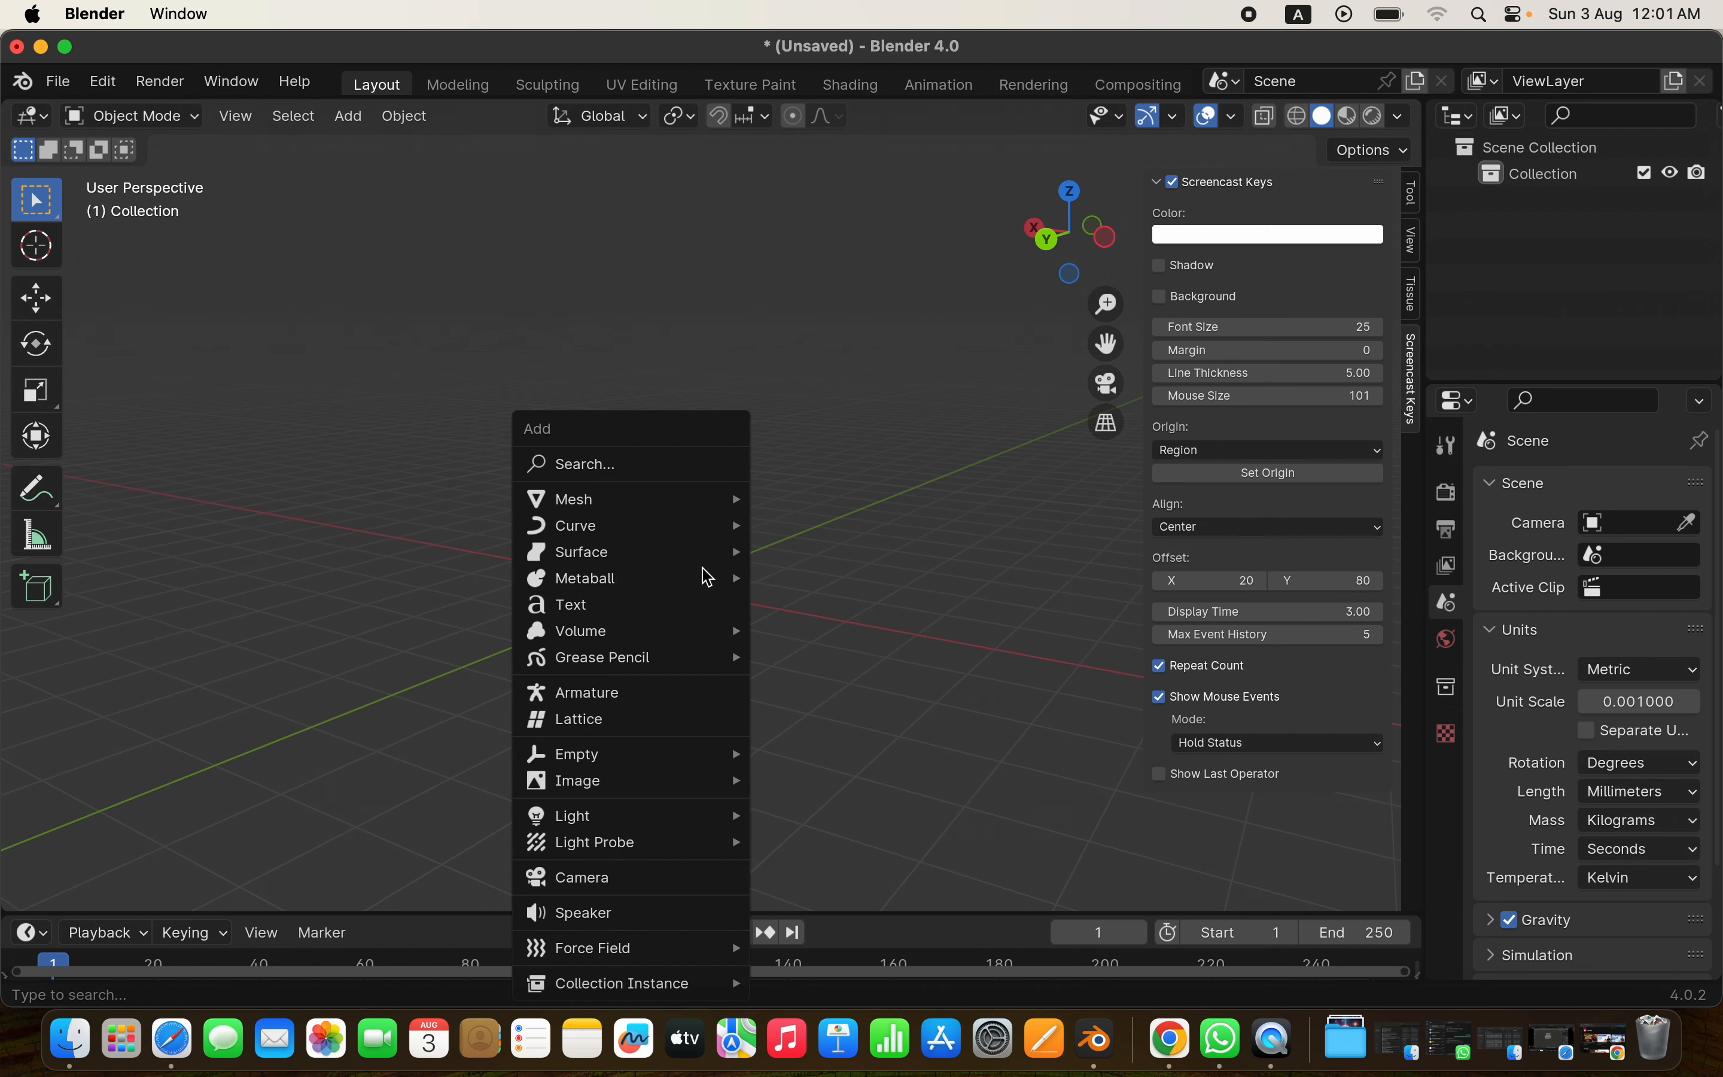
mouse_move(641, 502)
left_click(814, 528)
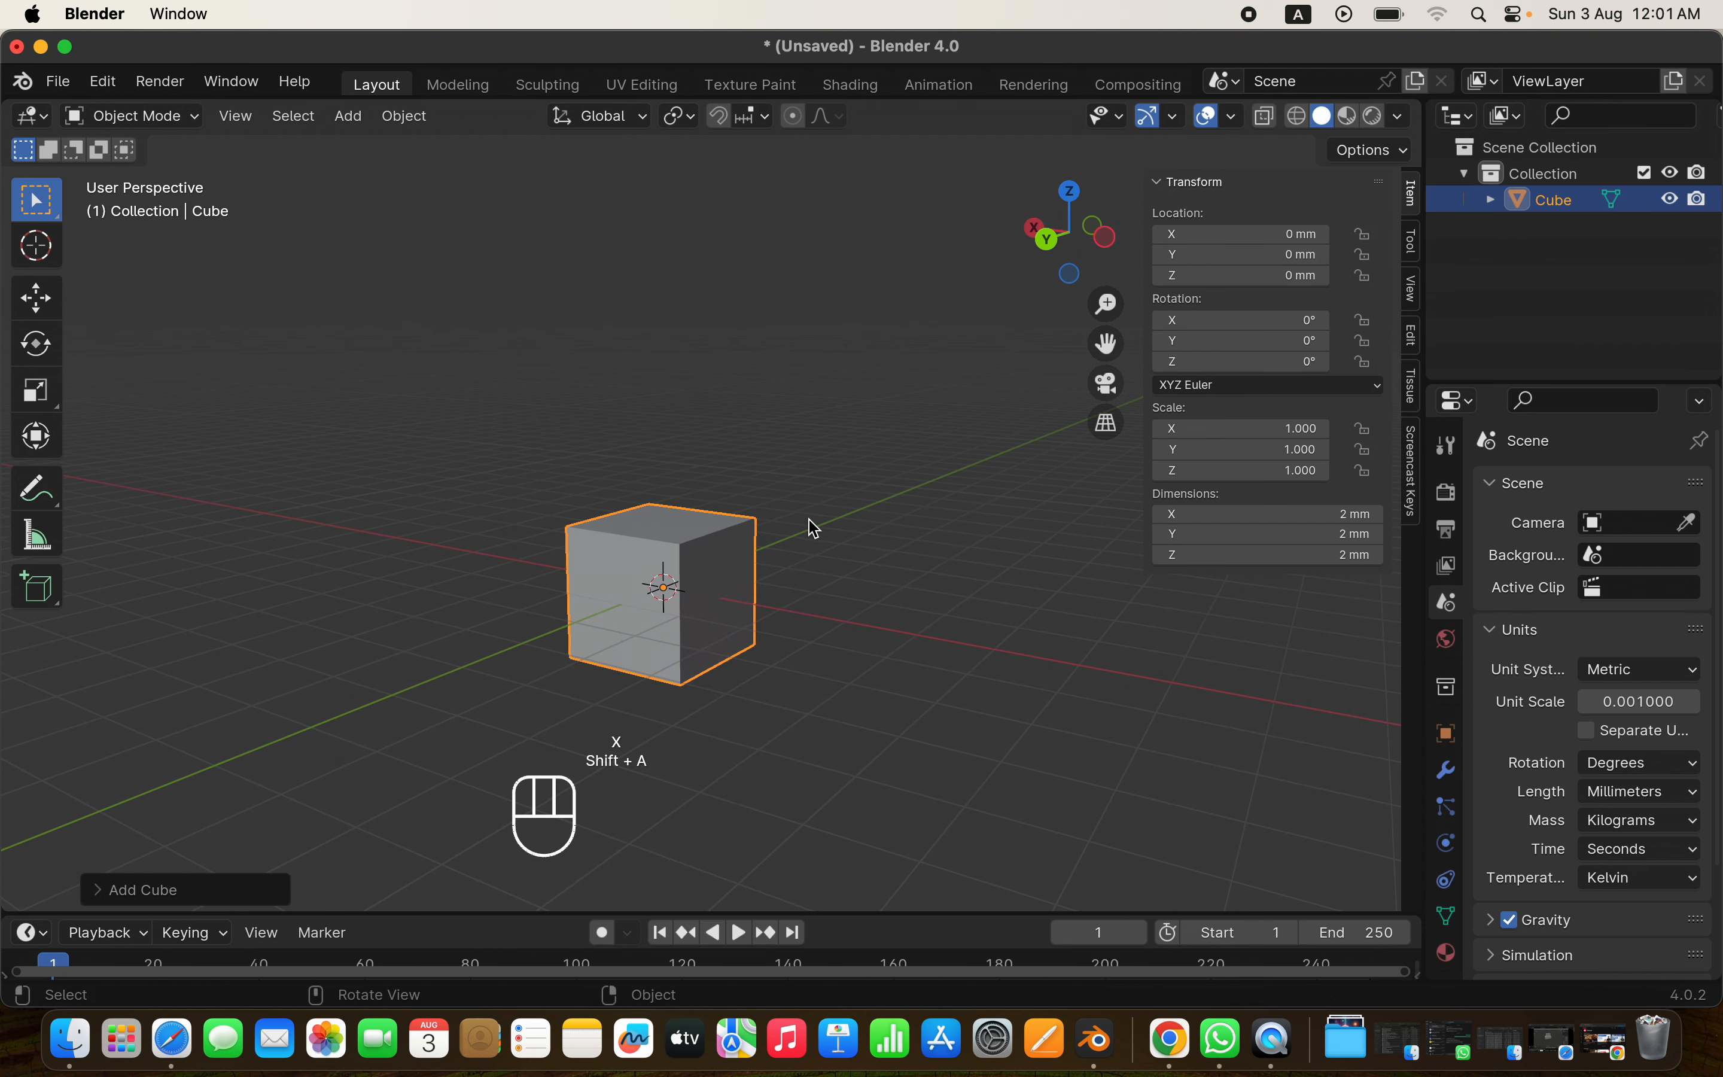
Scale the cube uniformly to about 2.1 times its size, about 4.21 mm per side
key("s")
left_click(838, 650)
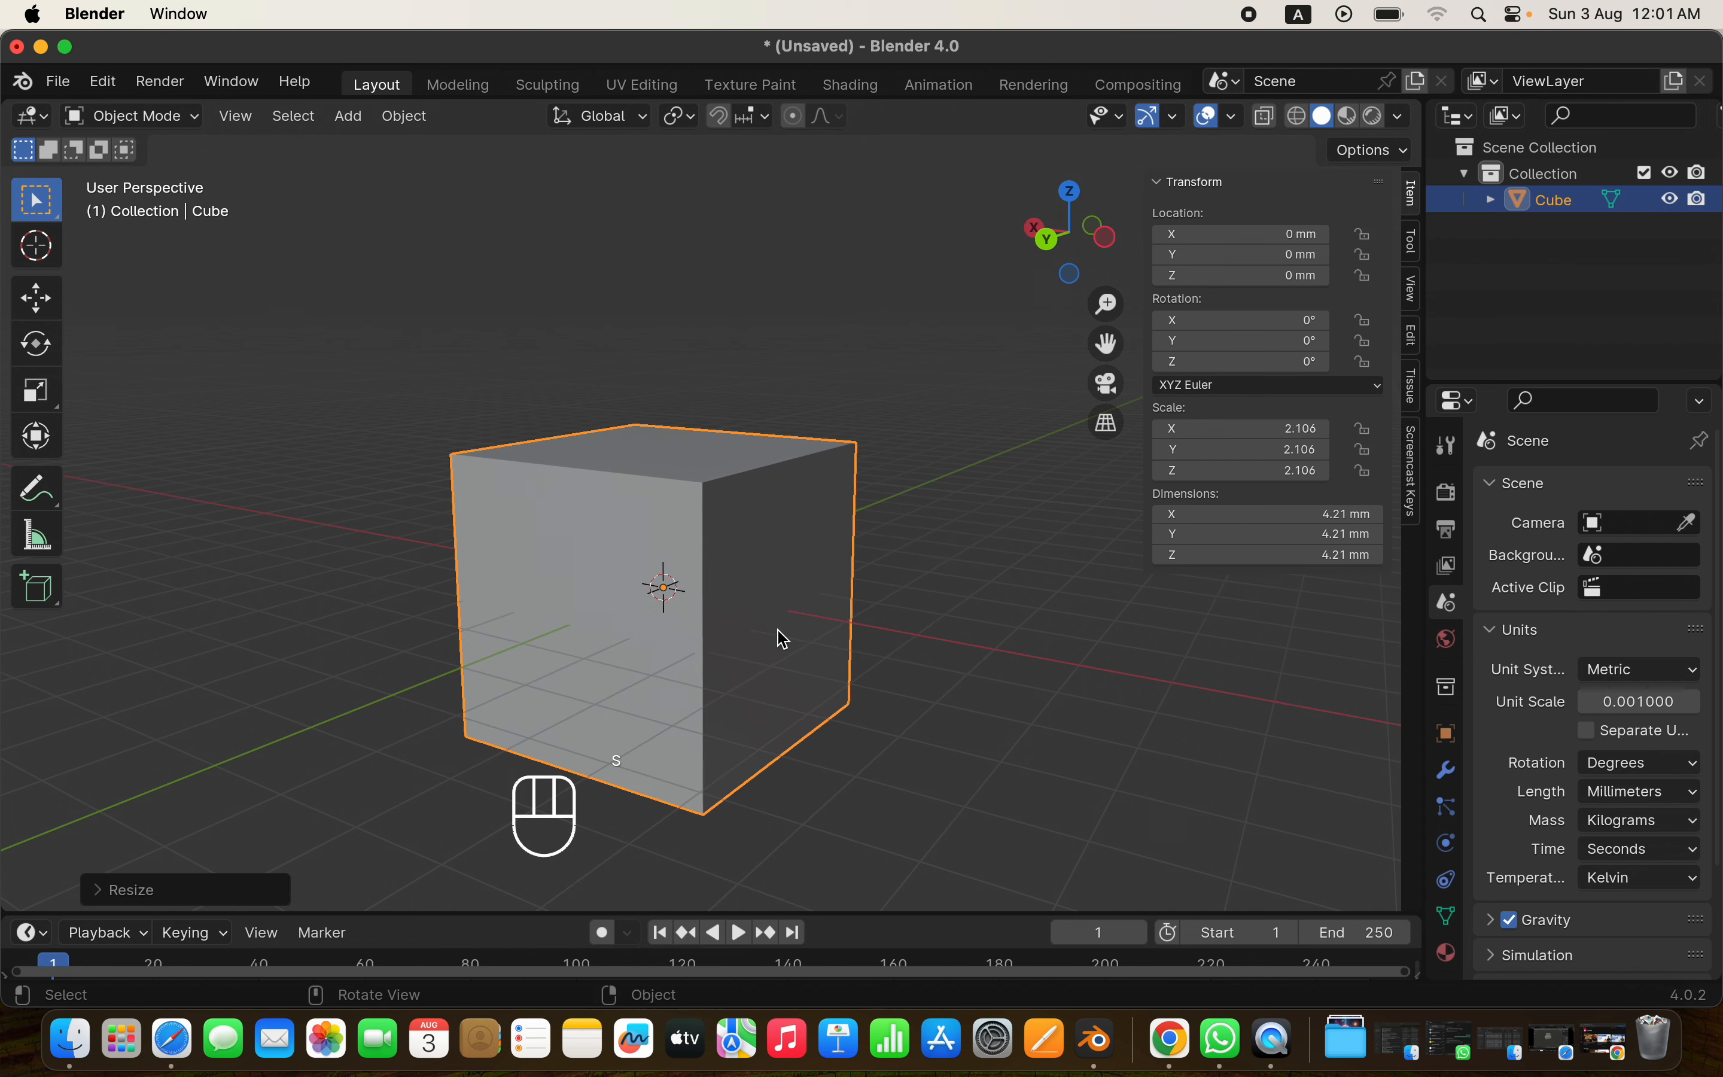
scroll(379, 636, "down", 2)
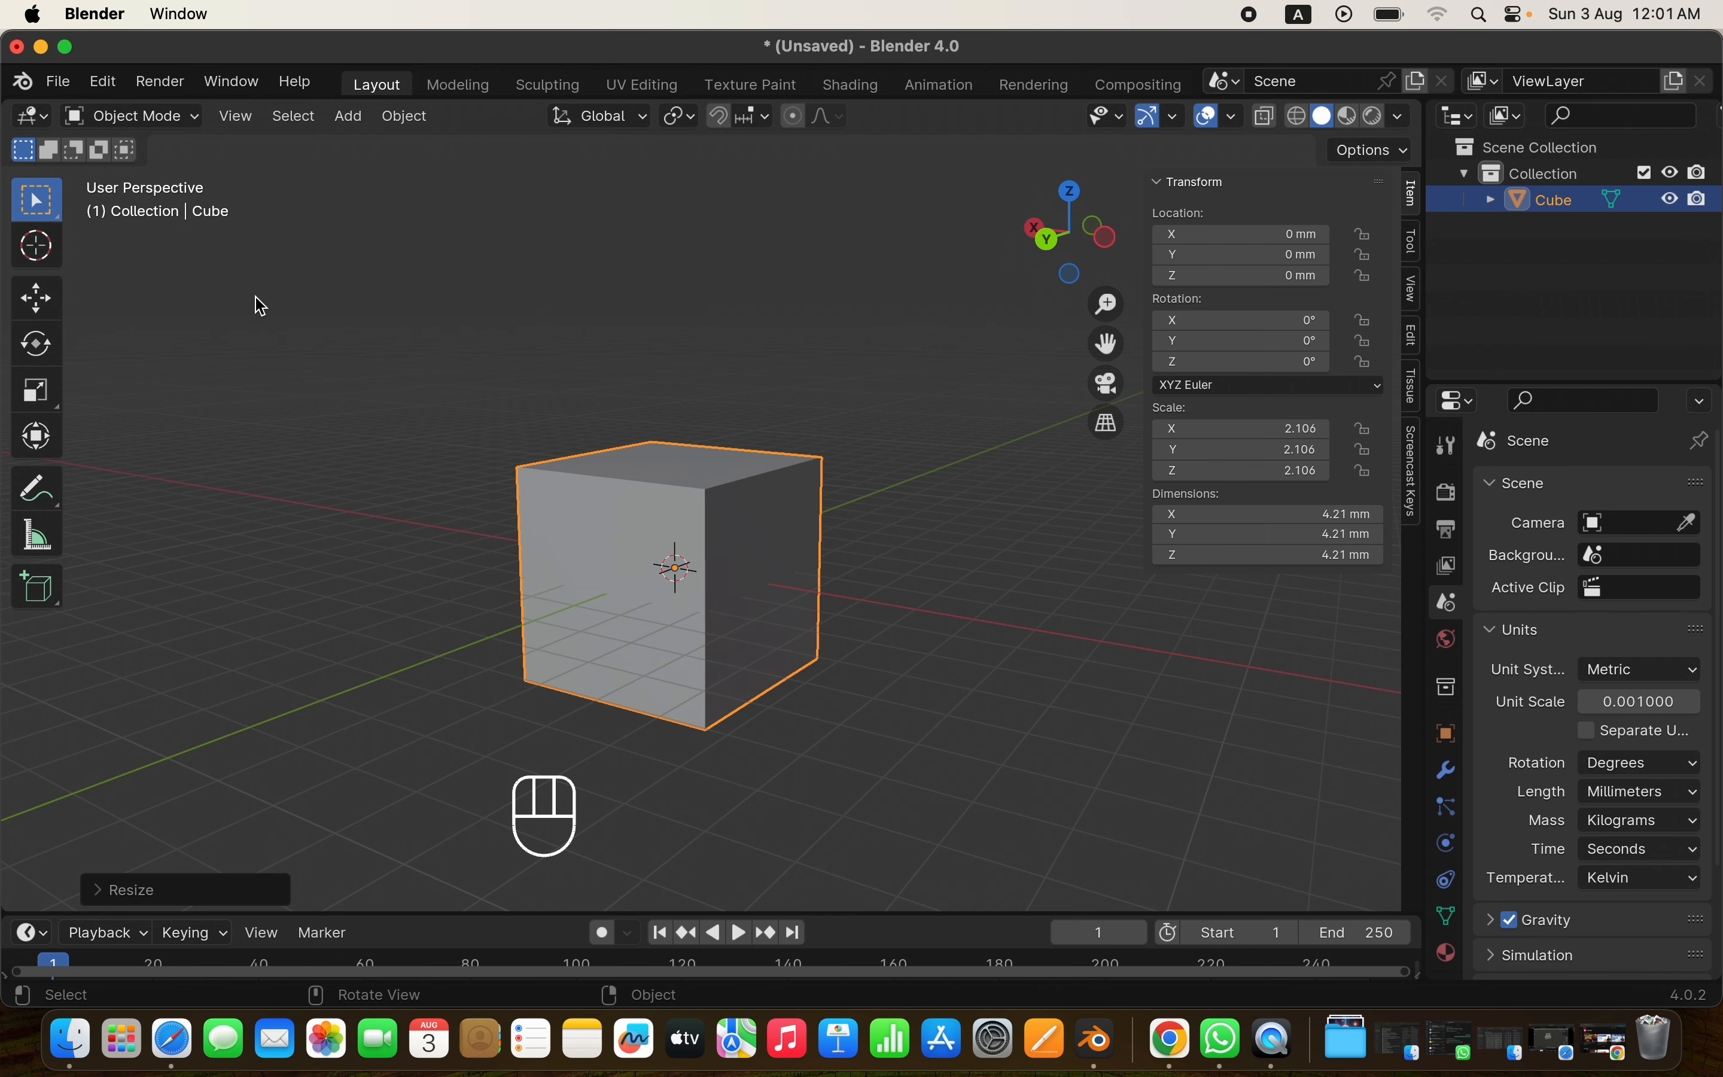
Enter Edit Mode, switch to face selection and select the cube's face at local X -1 mm
key("Tab")
scroll(497, 538, "right", 5)
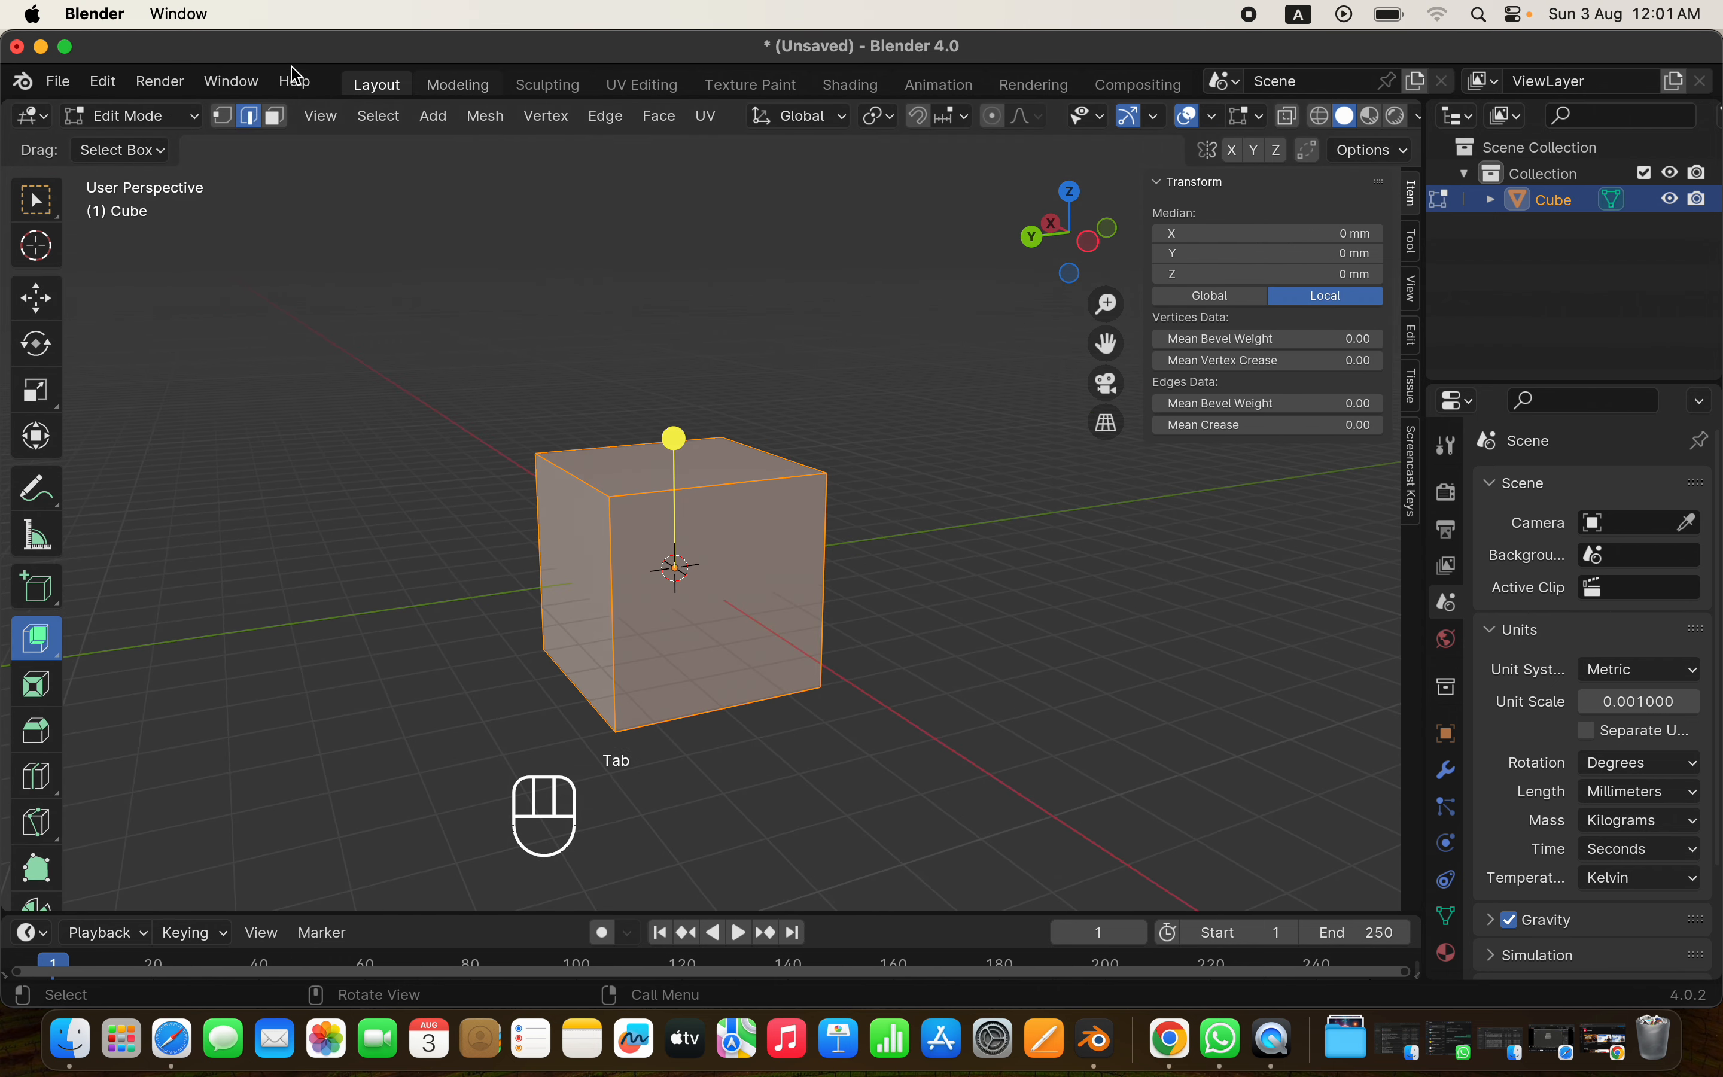
left_click(276, 116)
scroll(663, 598, "right", 5)
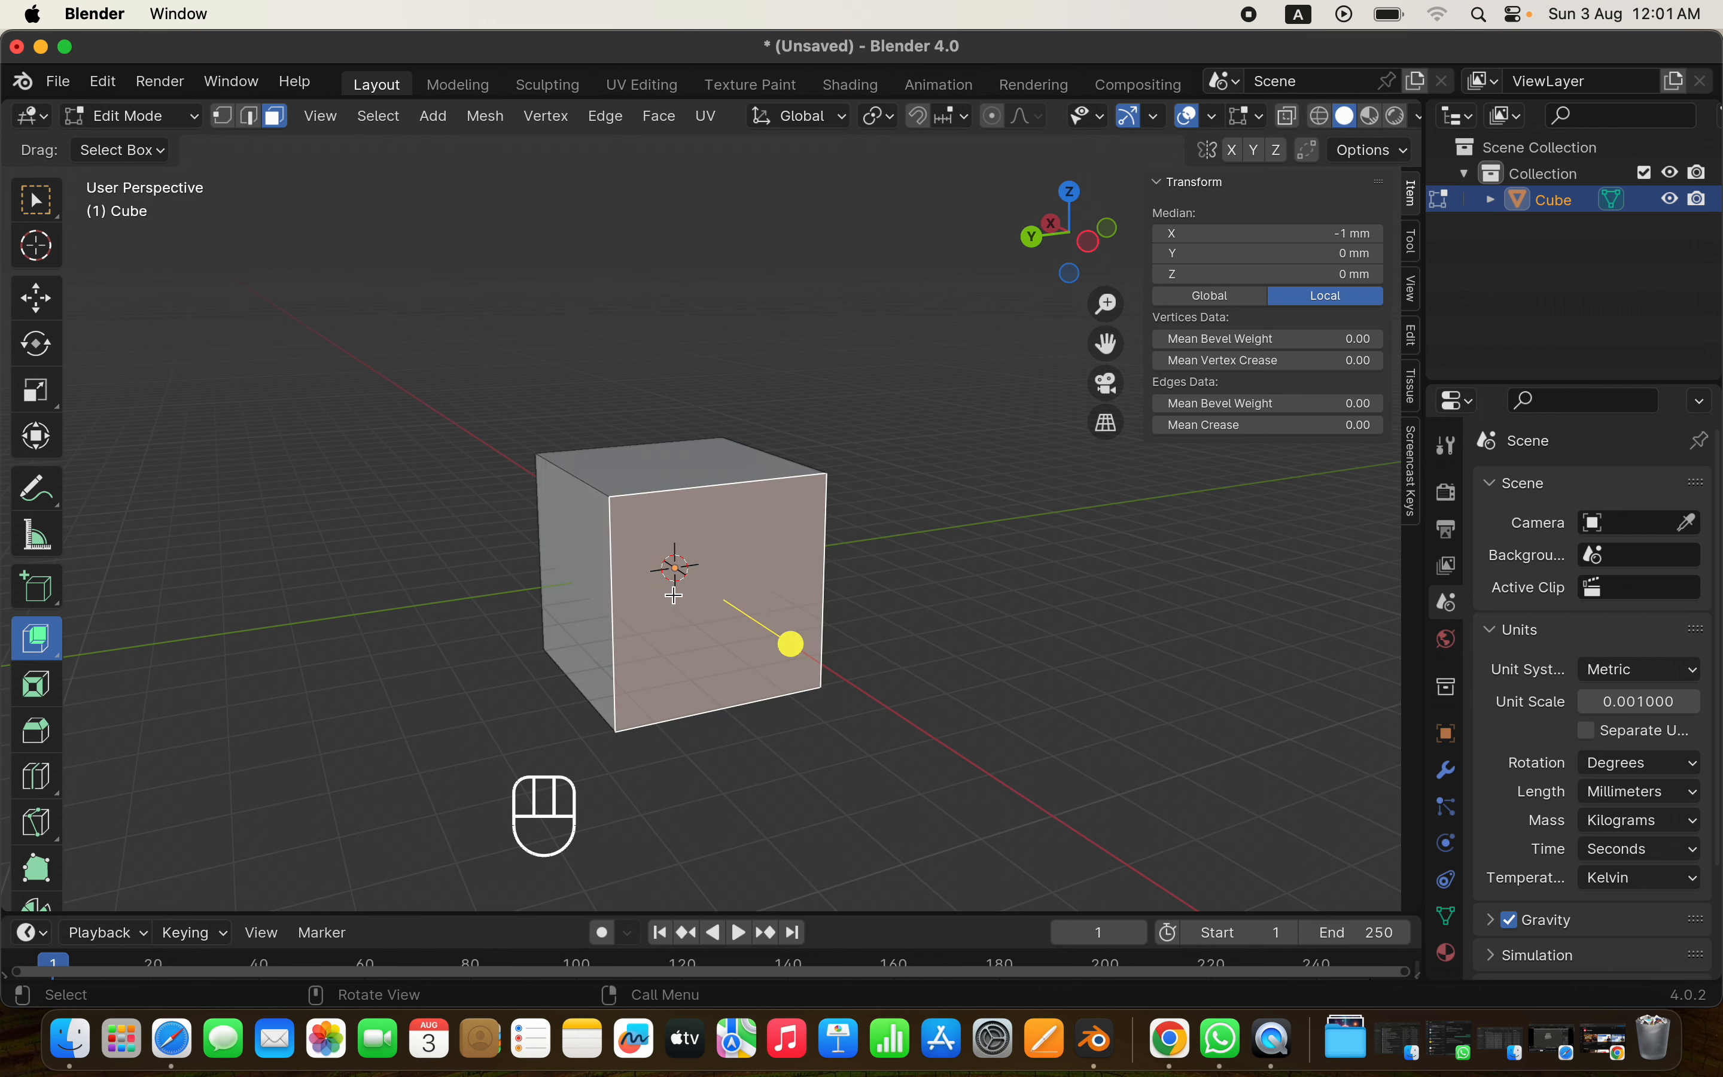
left_click(674, 595)
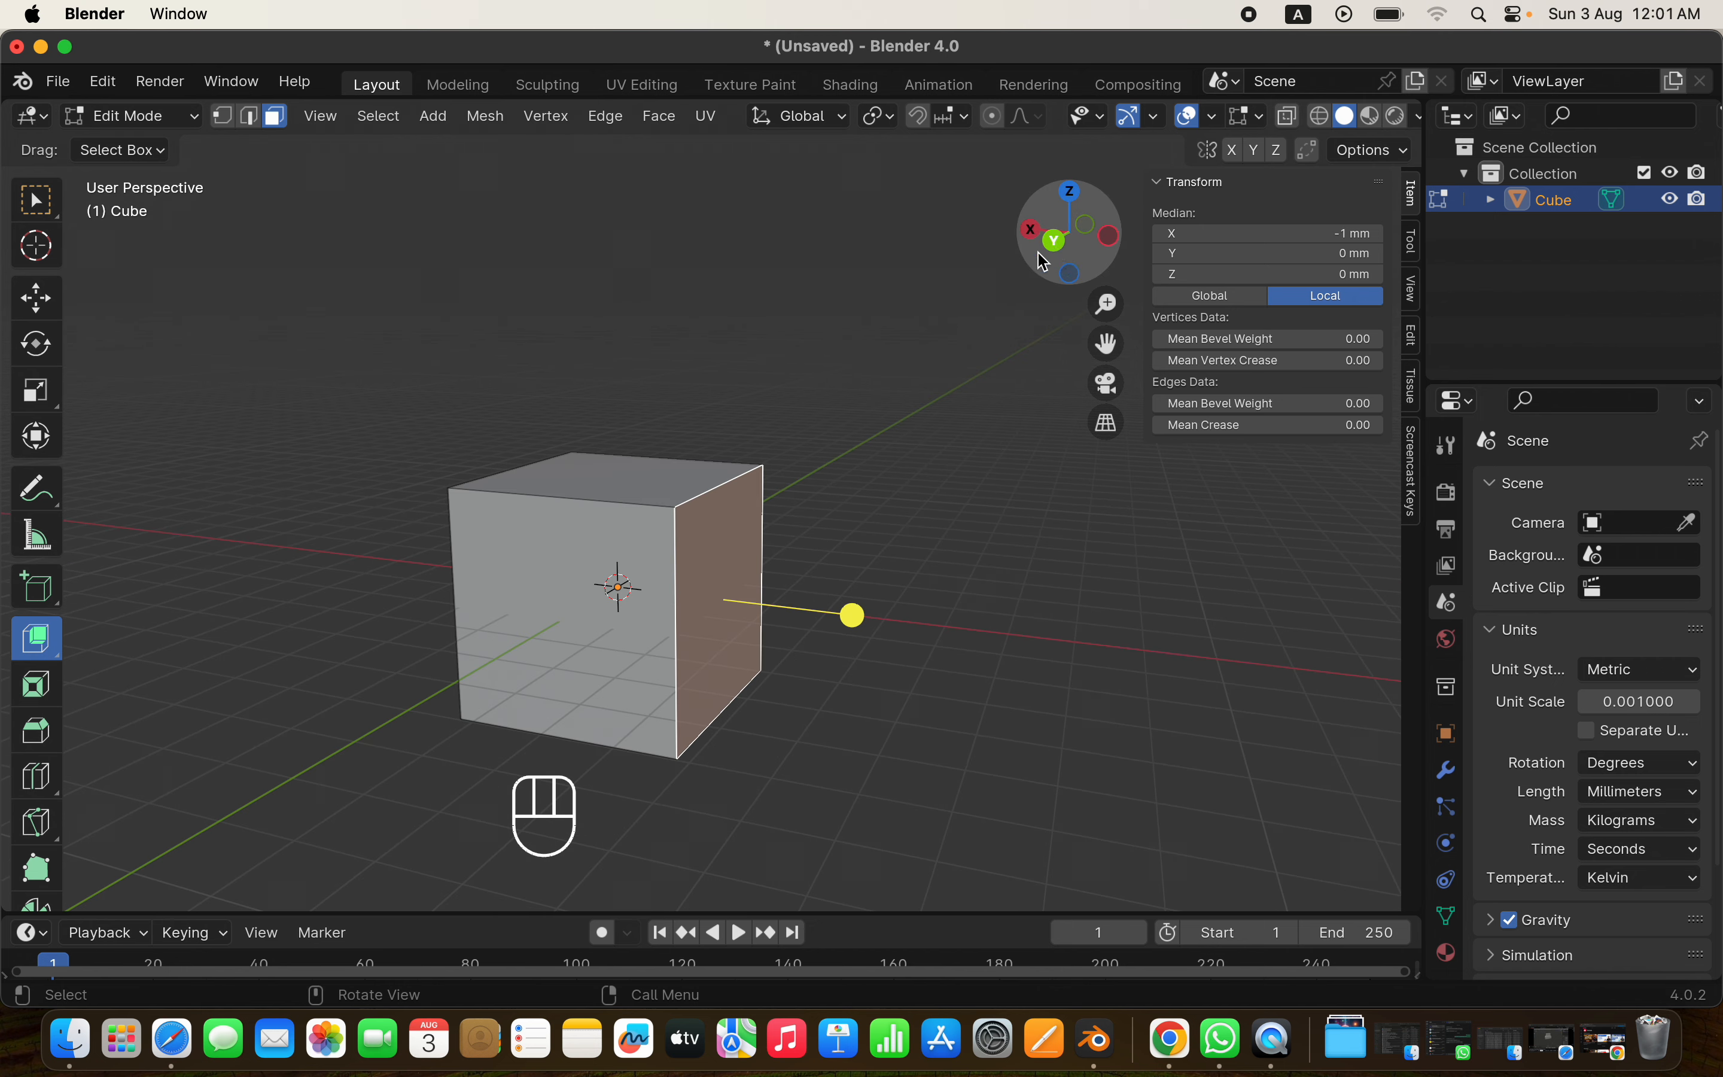
Extrude the selected face outward with Extrude Region to about local X -2.96 mm
left_click(45, 651)
left_click(139, 665)
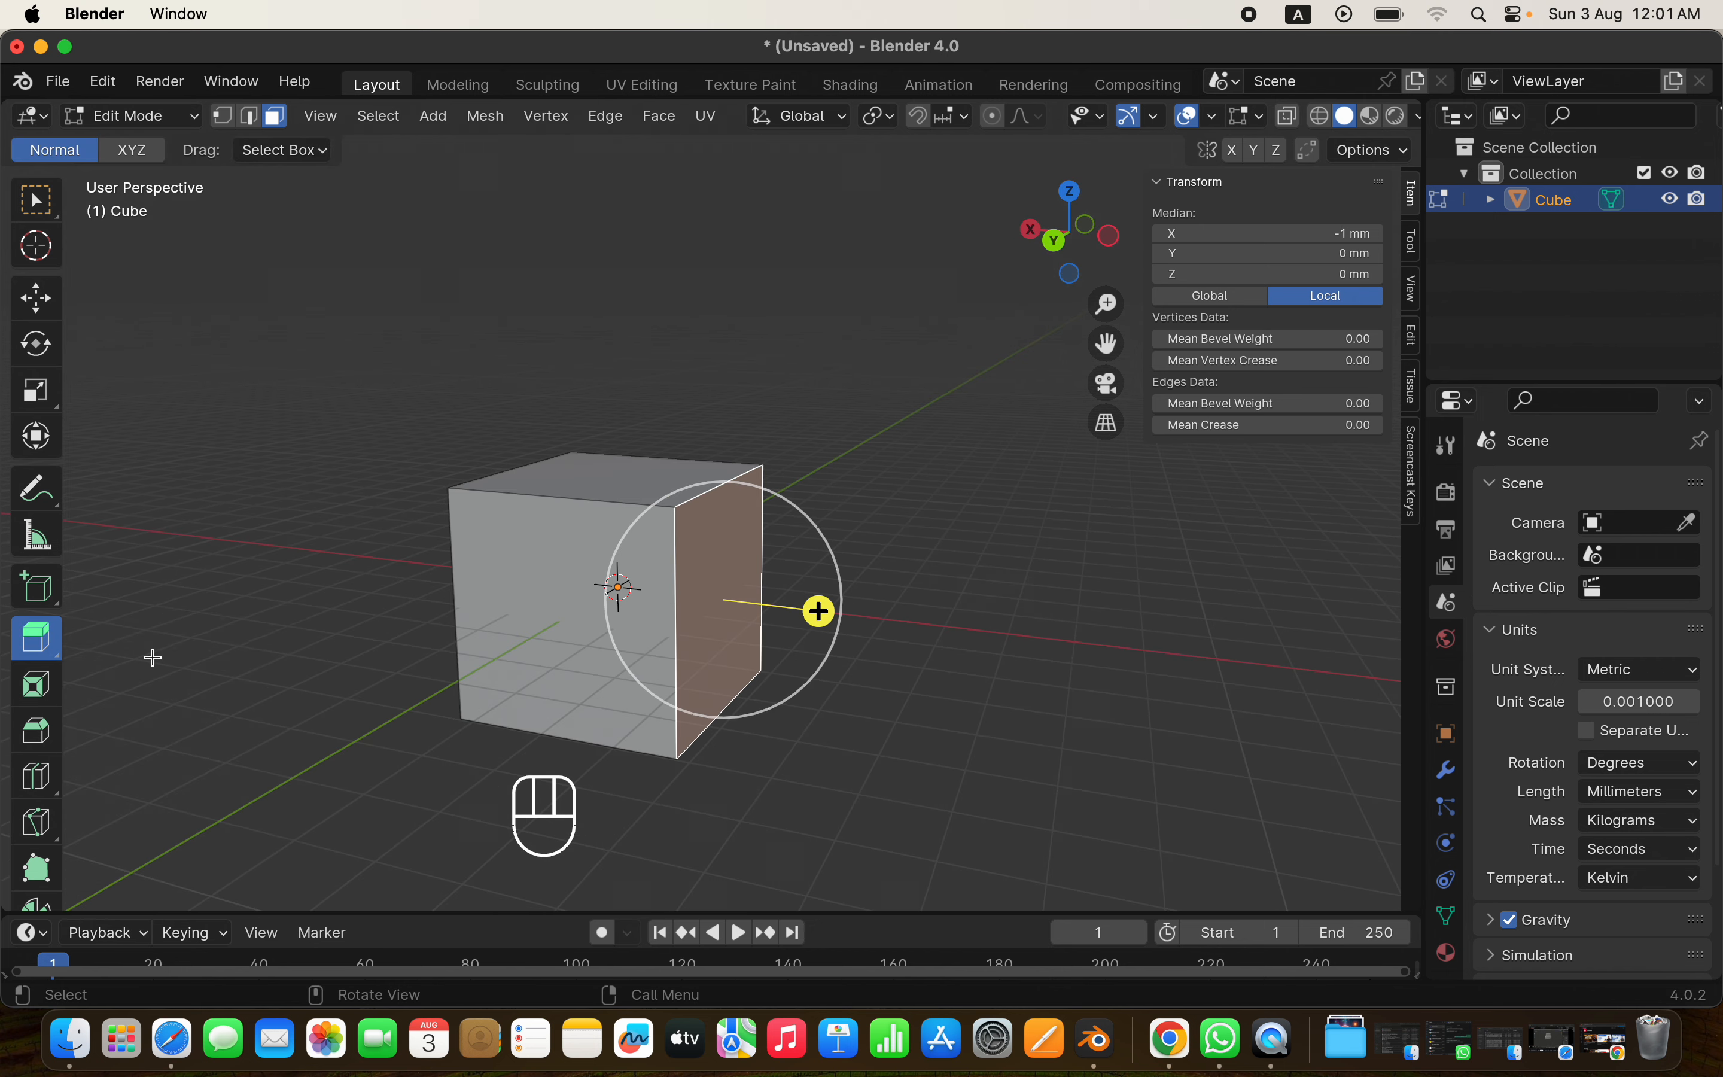
left_click_drag(820, 610, 1065, 638)
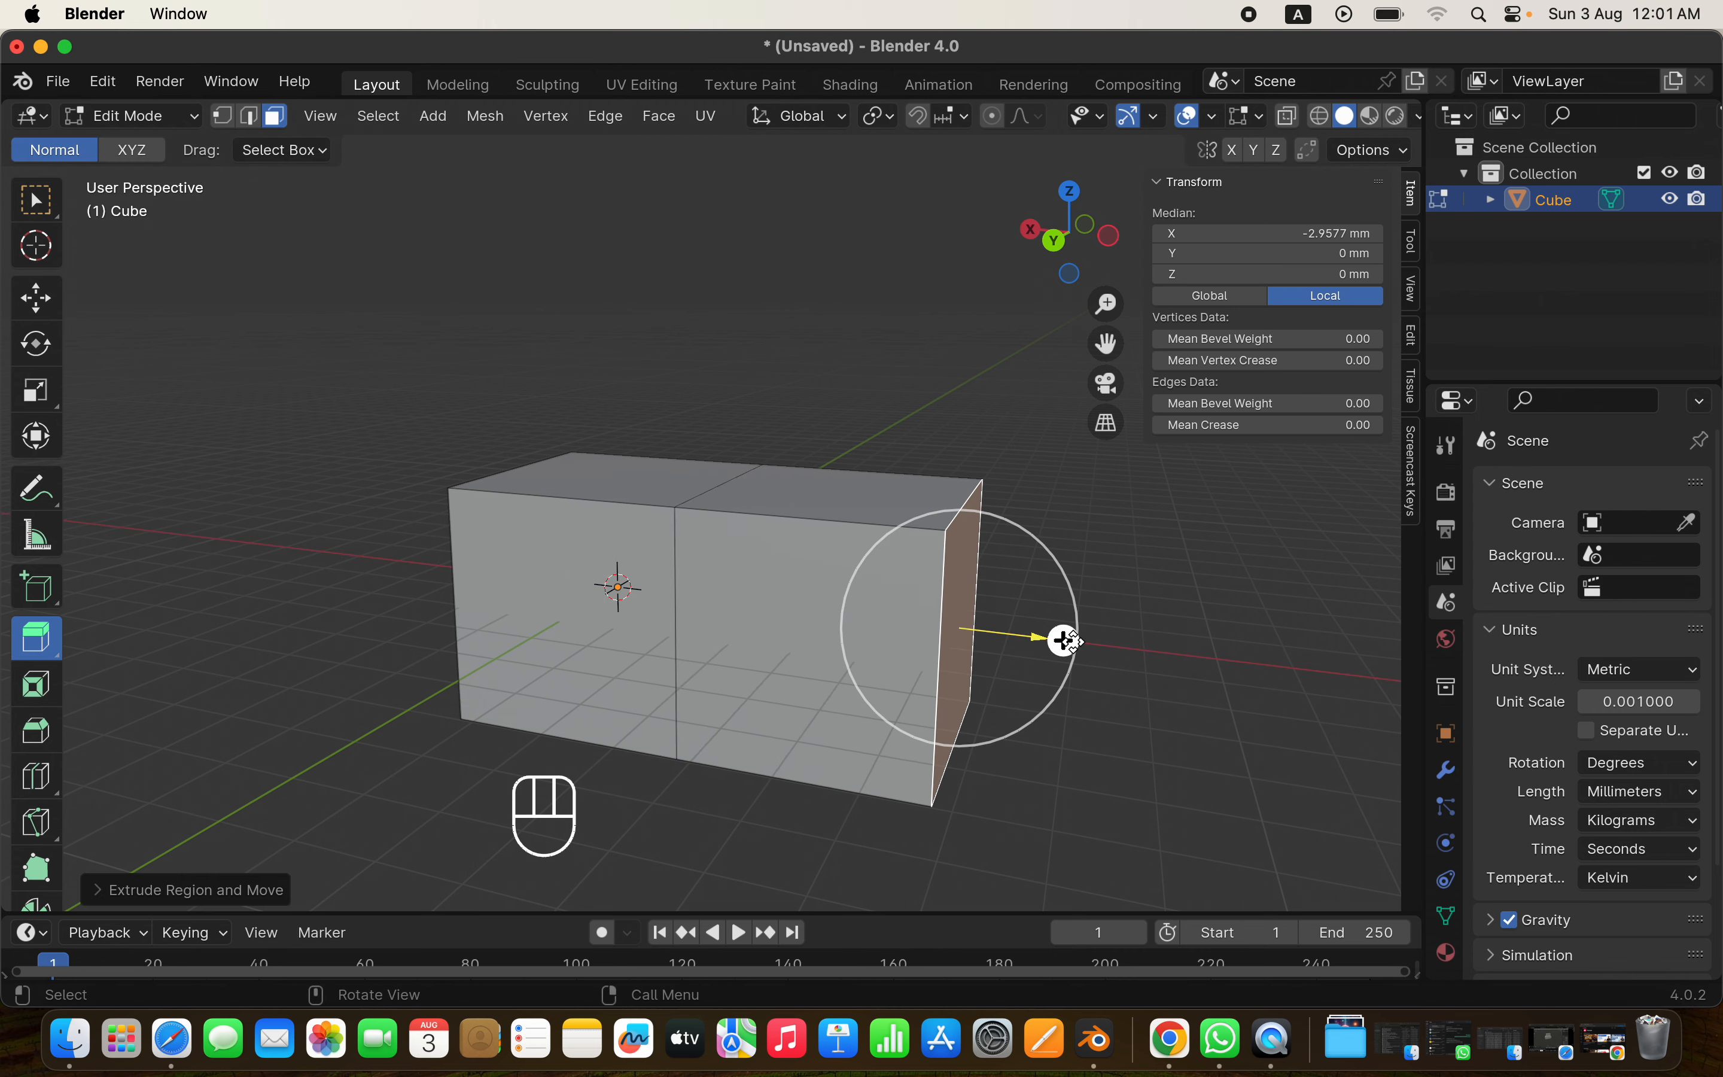
scroll(728, 486, "up", 5)
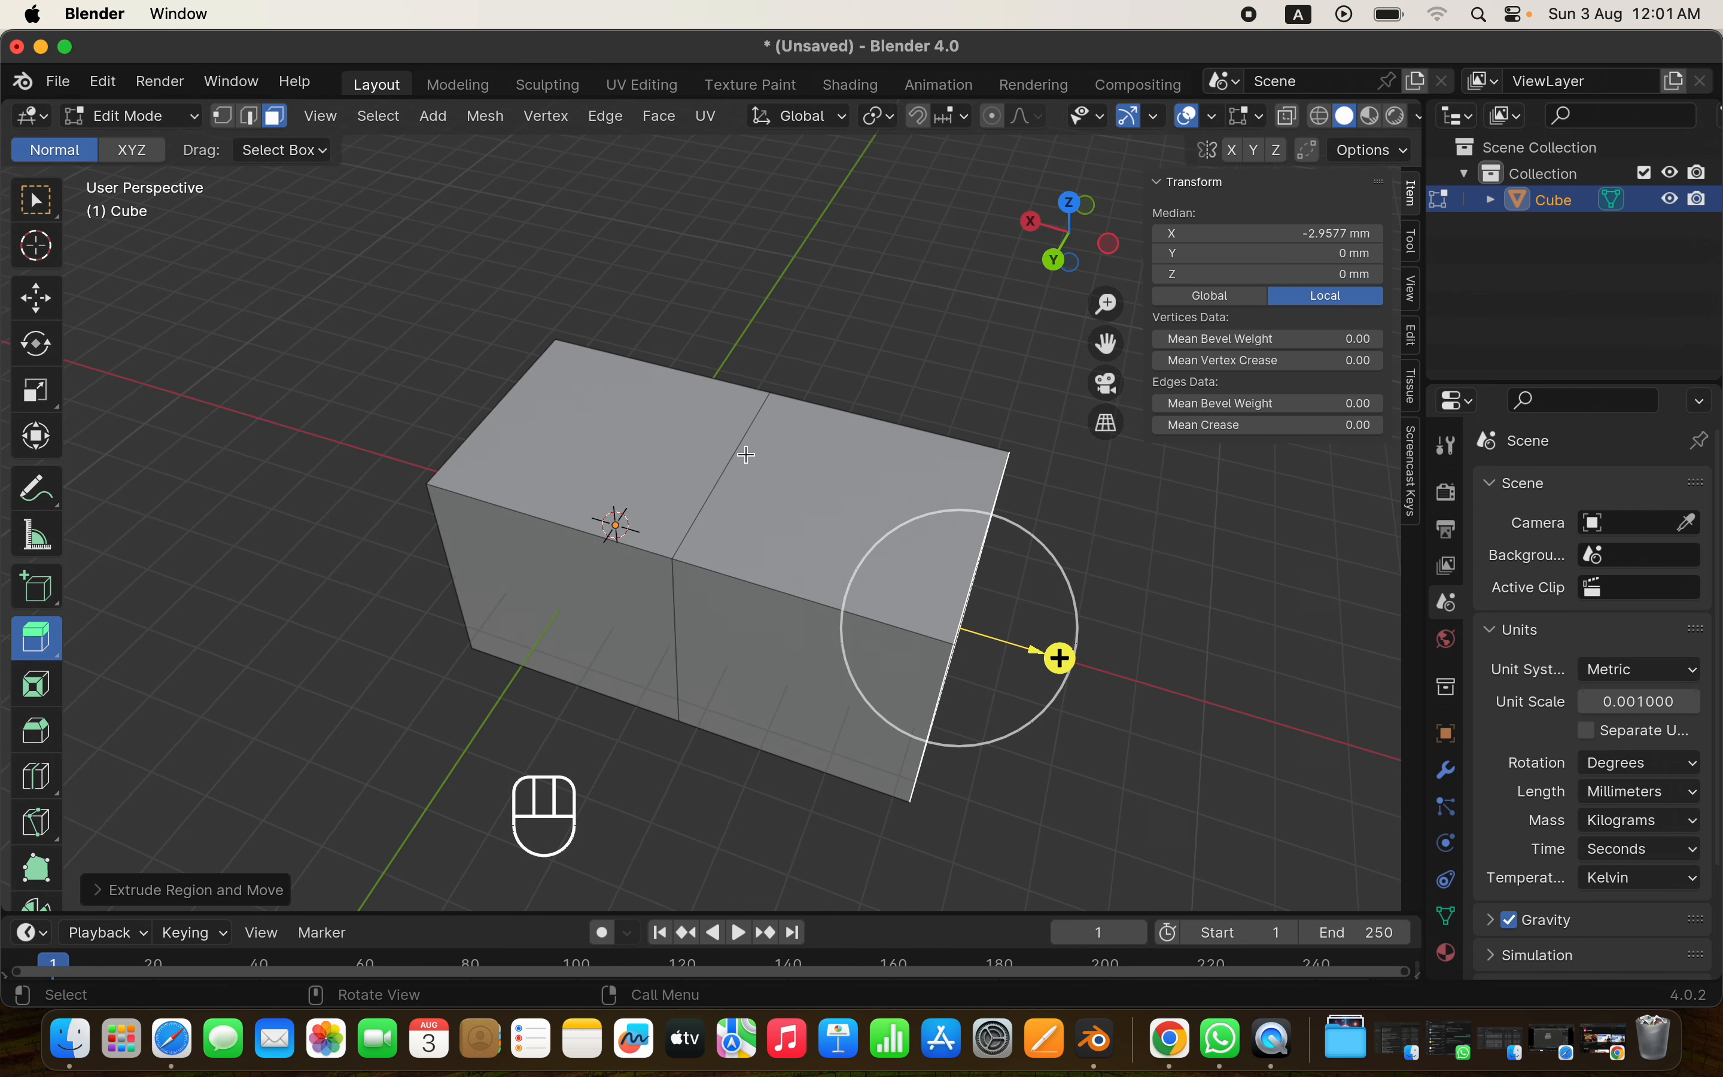
Examine the dividing edges on the underside and long side where the extruded block meets the original cube
middle_click_drag(746, 454, 703, 565)
left_click(703, 575)
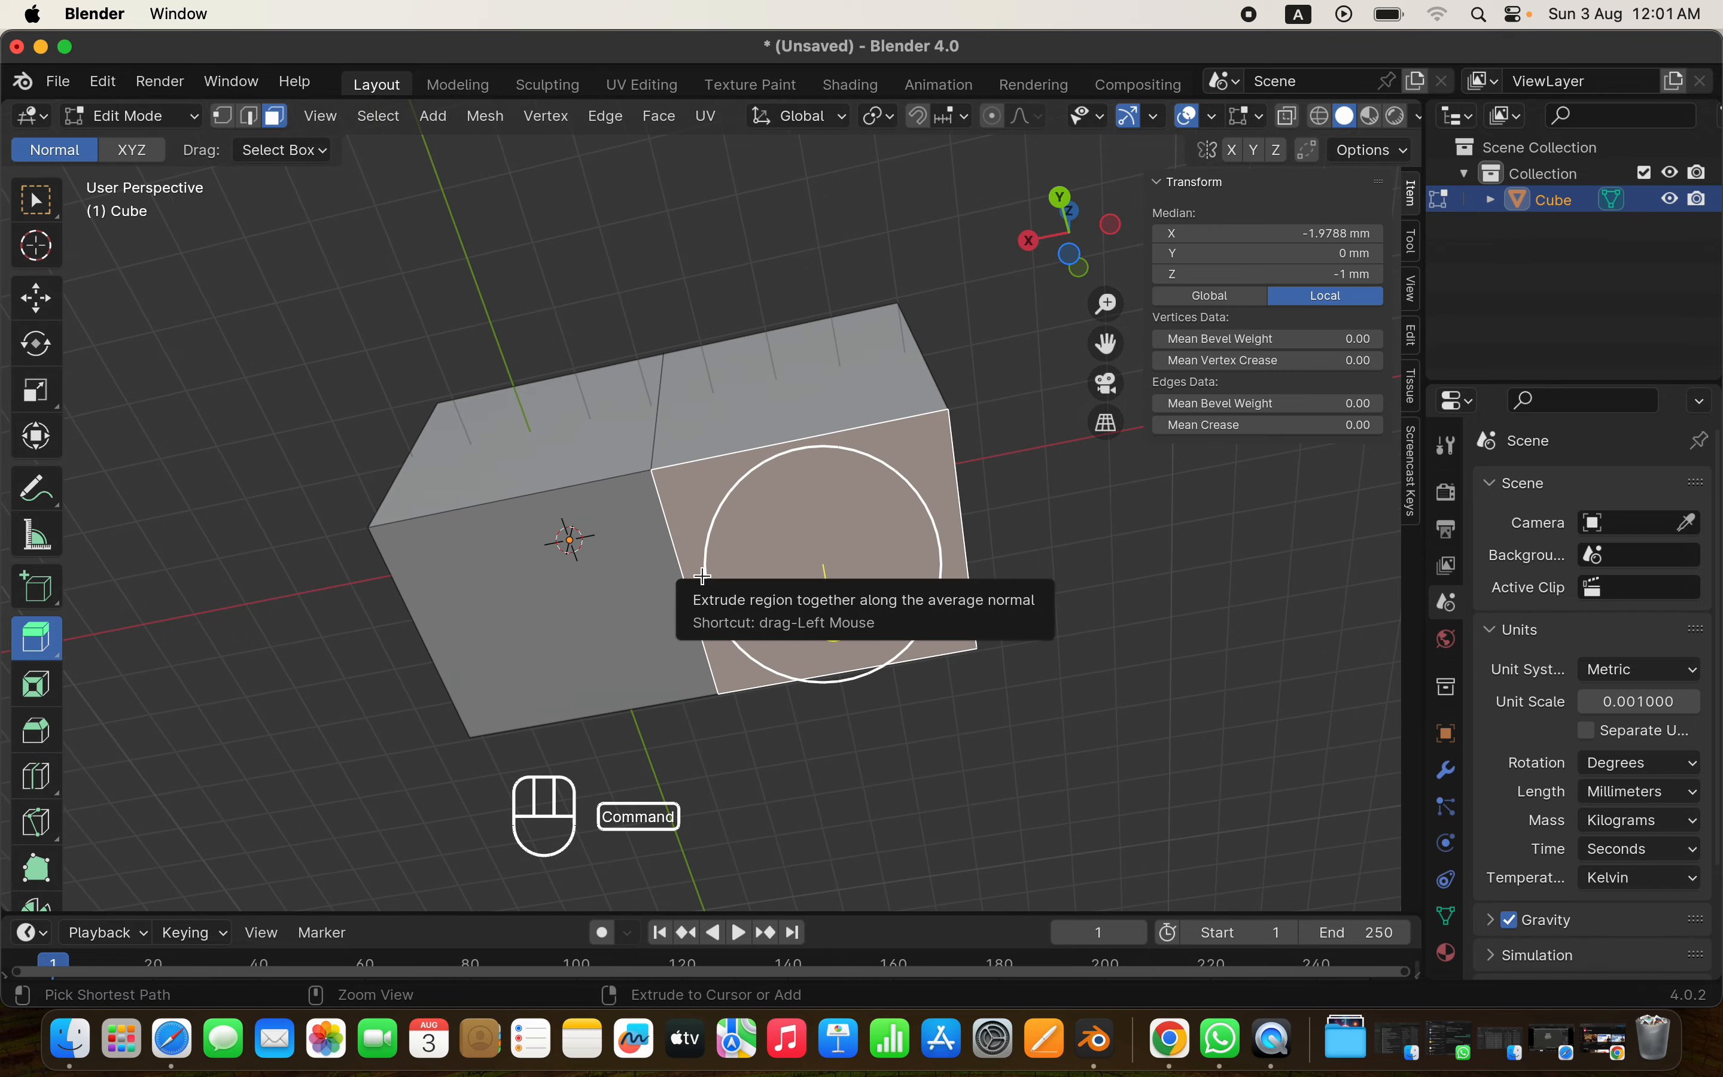
key("super+z")
left_click(243, 119)
left_click(677, 561)
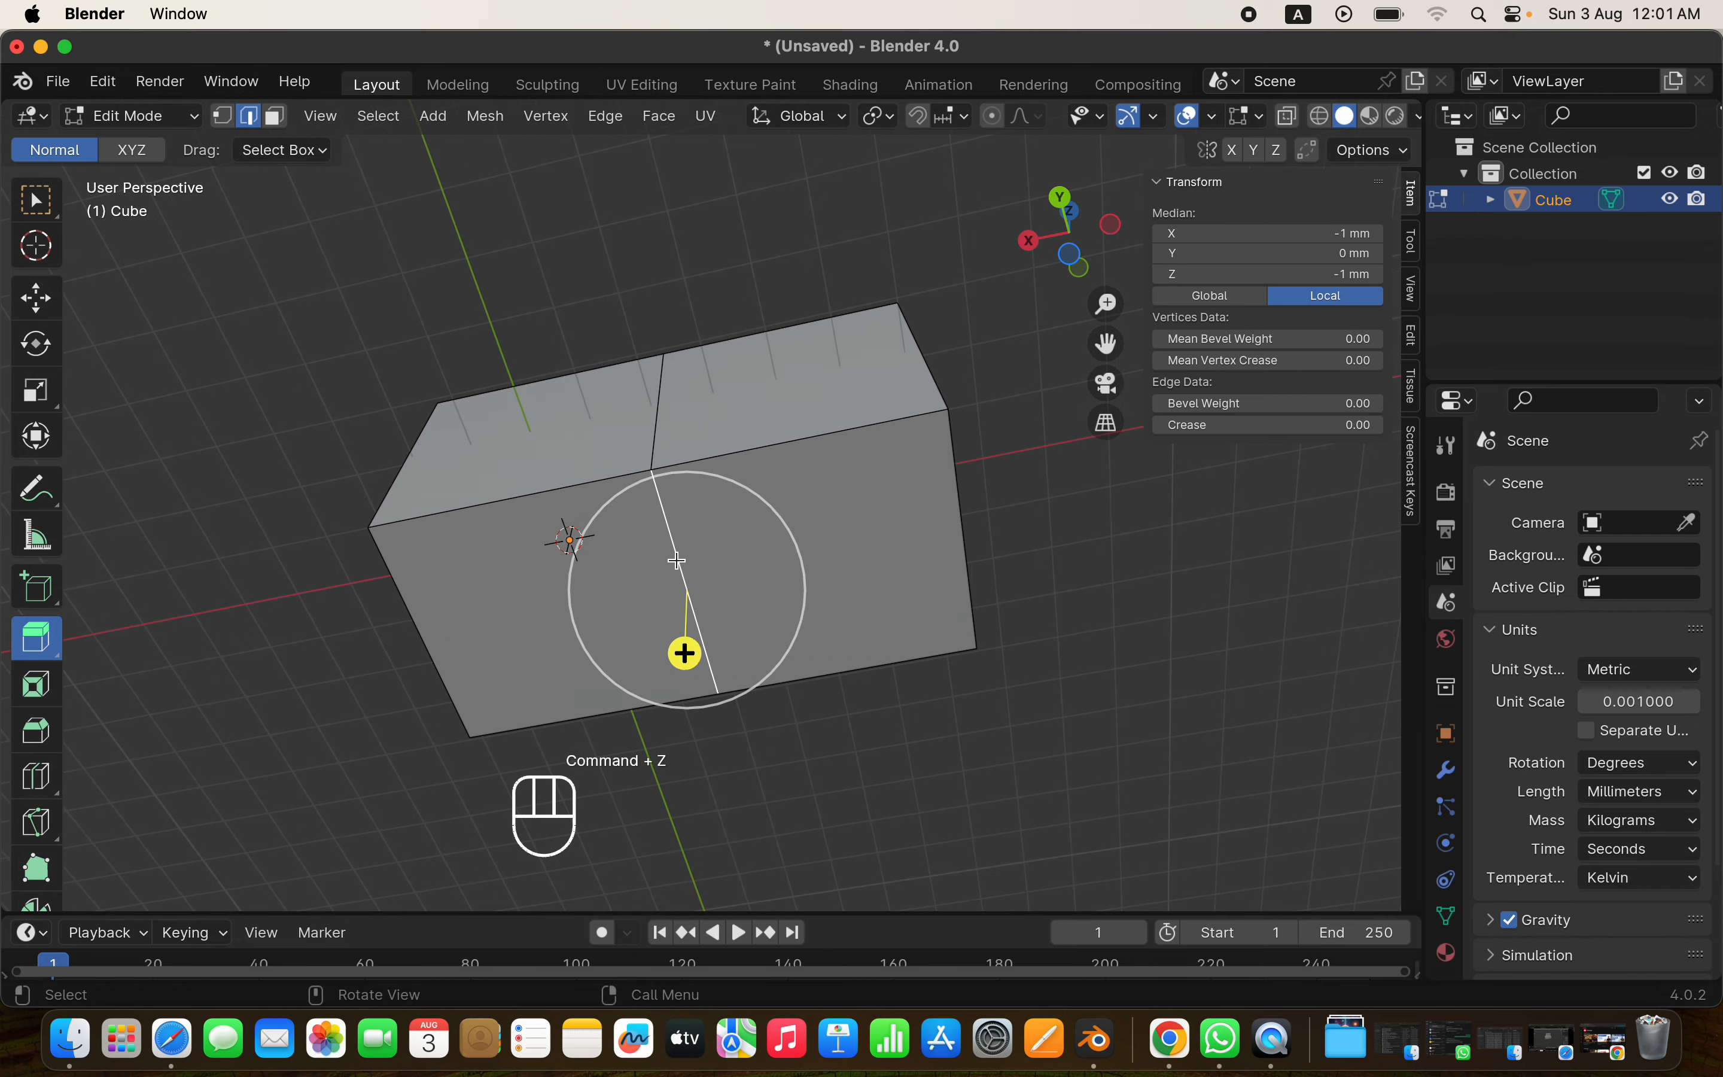
middle_click_drag(677, 560, 686, 687)
left_click(669, 440)
scroll(668, 440, "up", 5, "shift")
scroll(668, 440, "up", 8)
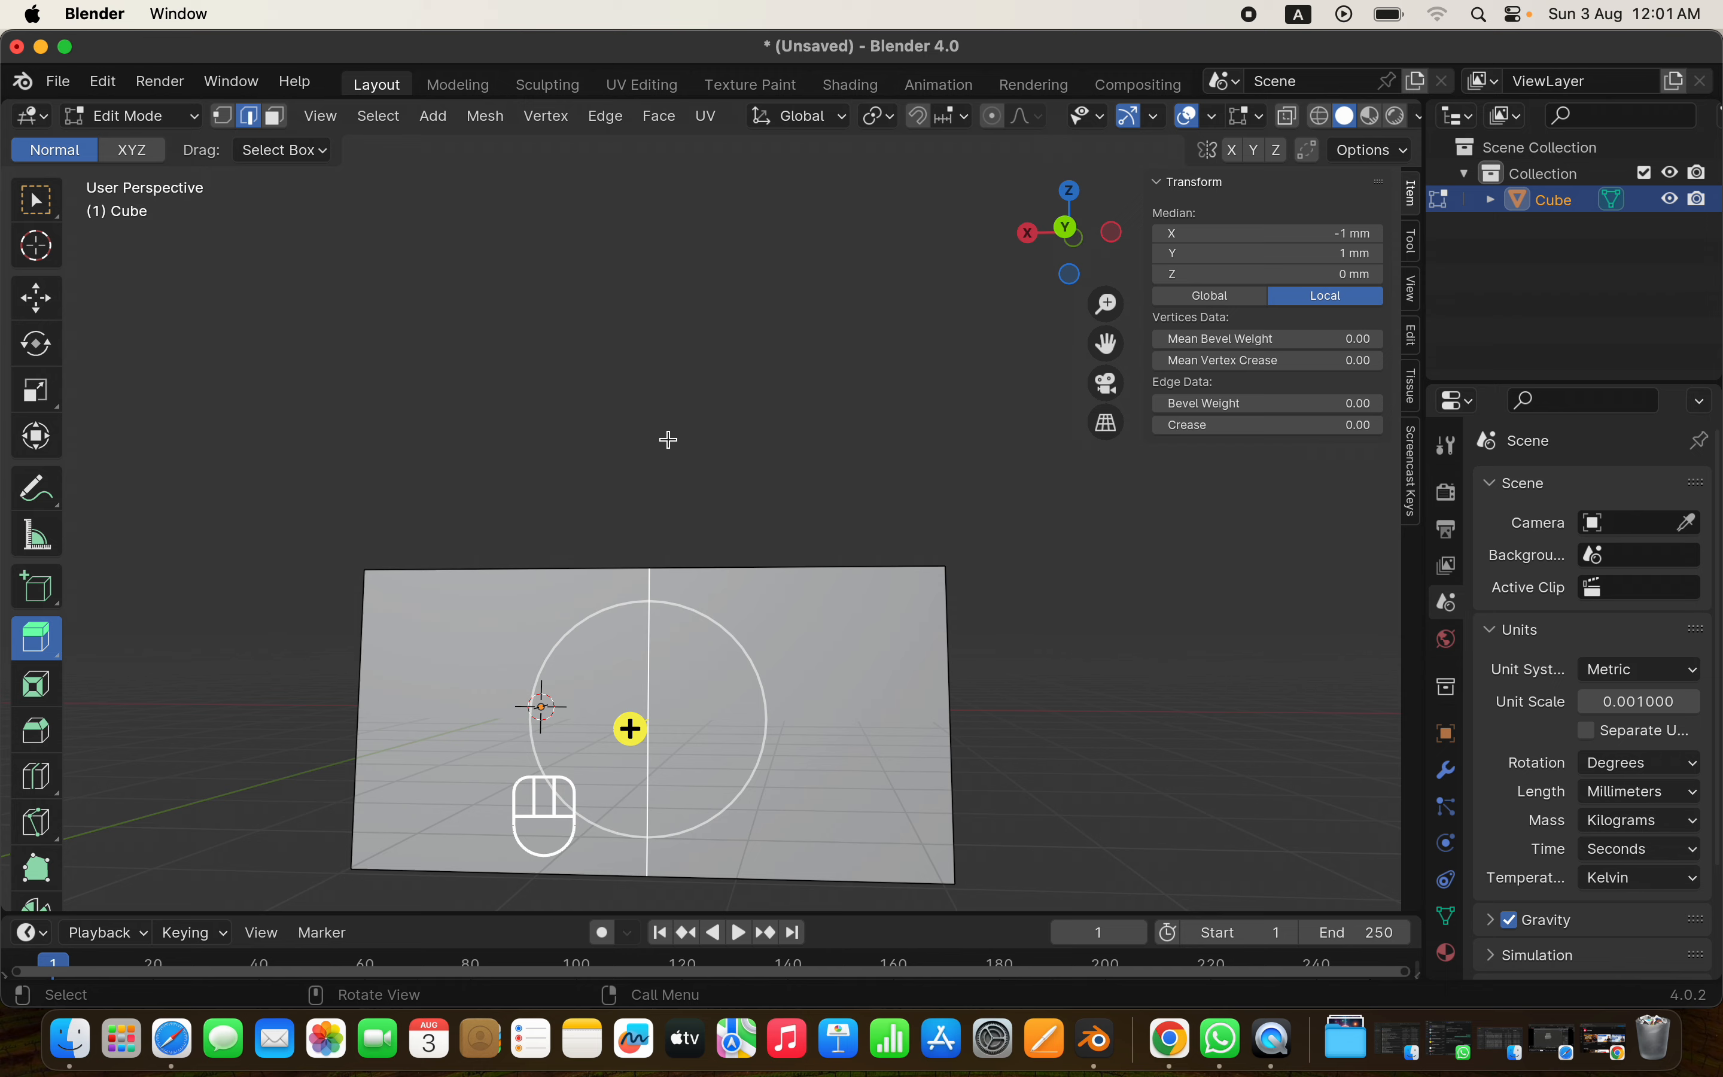
Undo the edge selections and the Extrude Region extrusion, keeping the cube's face at local X -1 mm selected
key("super+z")
key("super+z")
key("super+z")
key("super+z")
key("super+z")
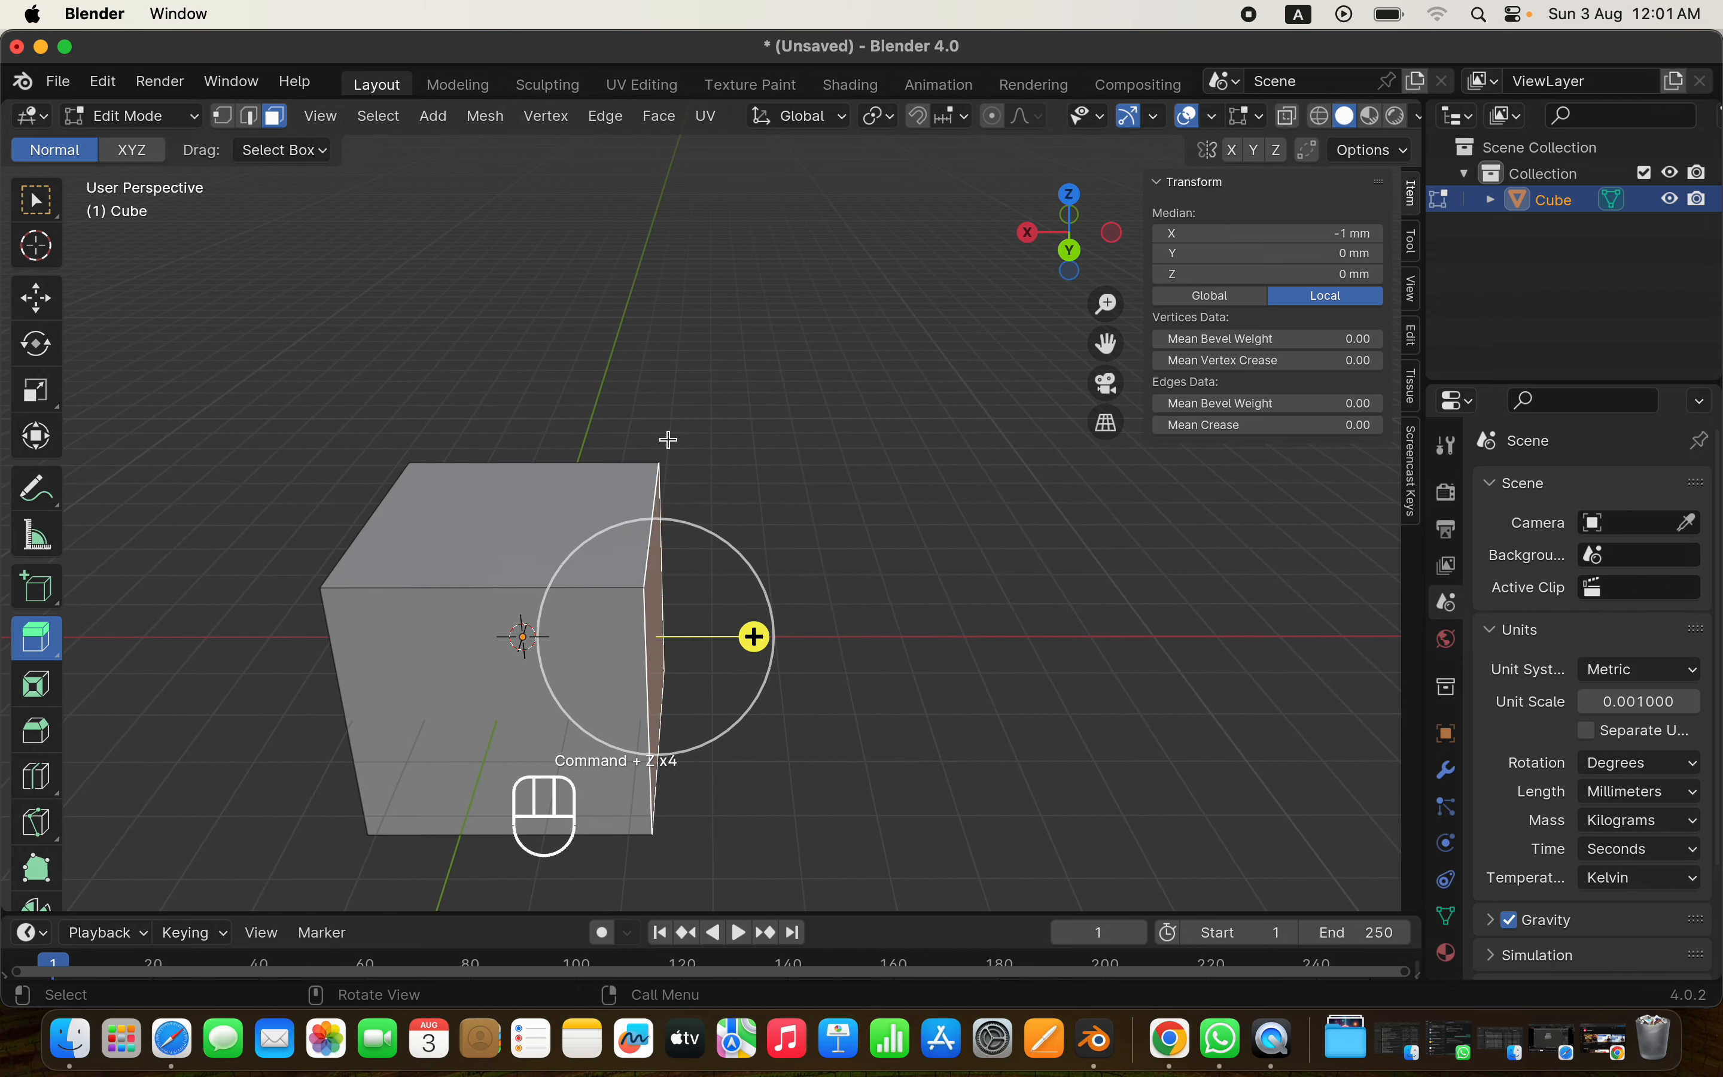
key("super+shift+z")
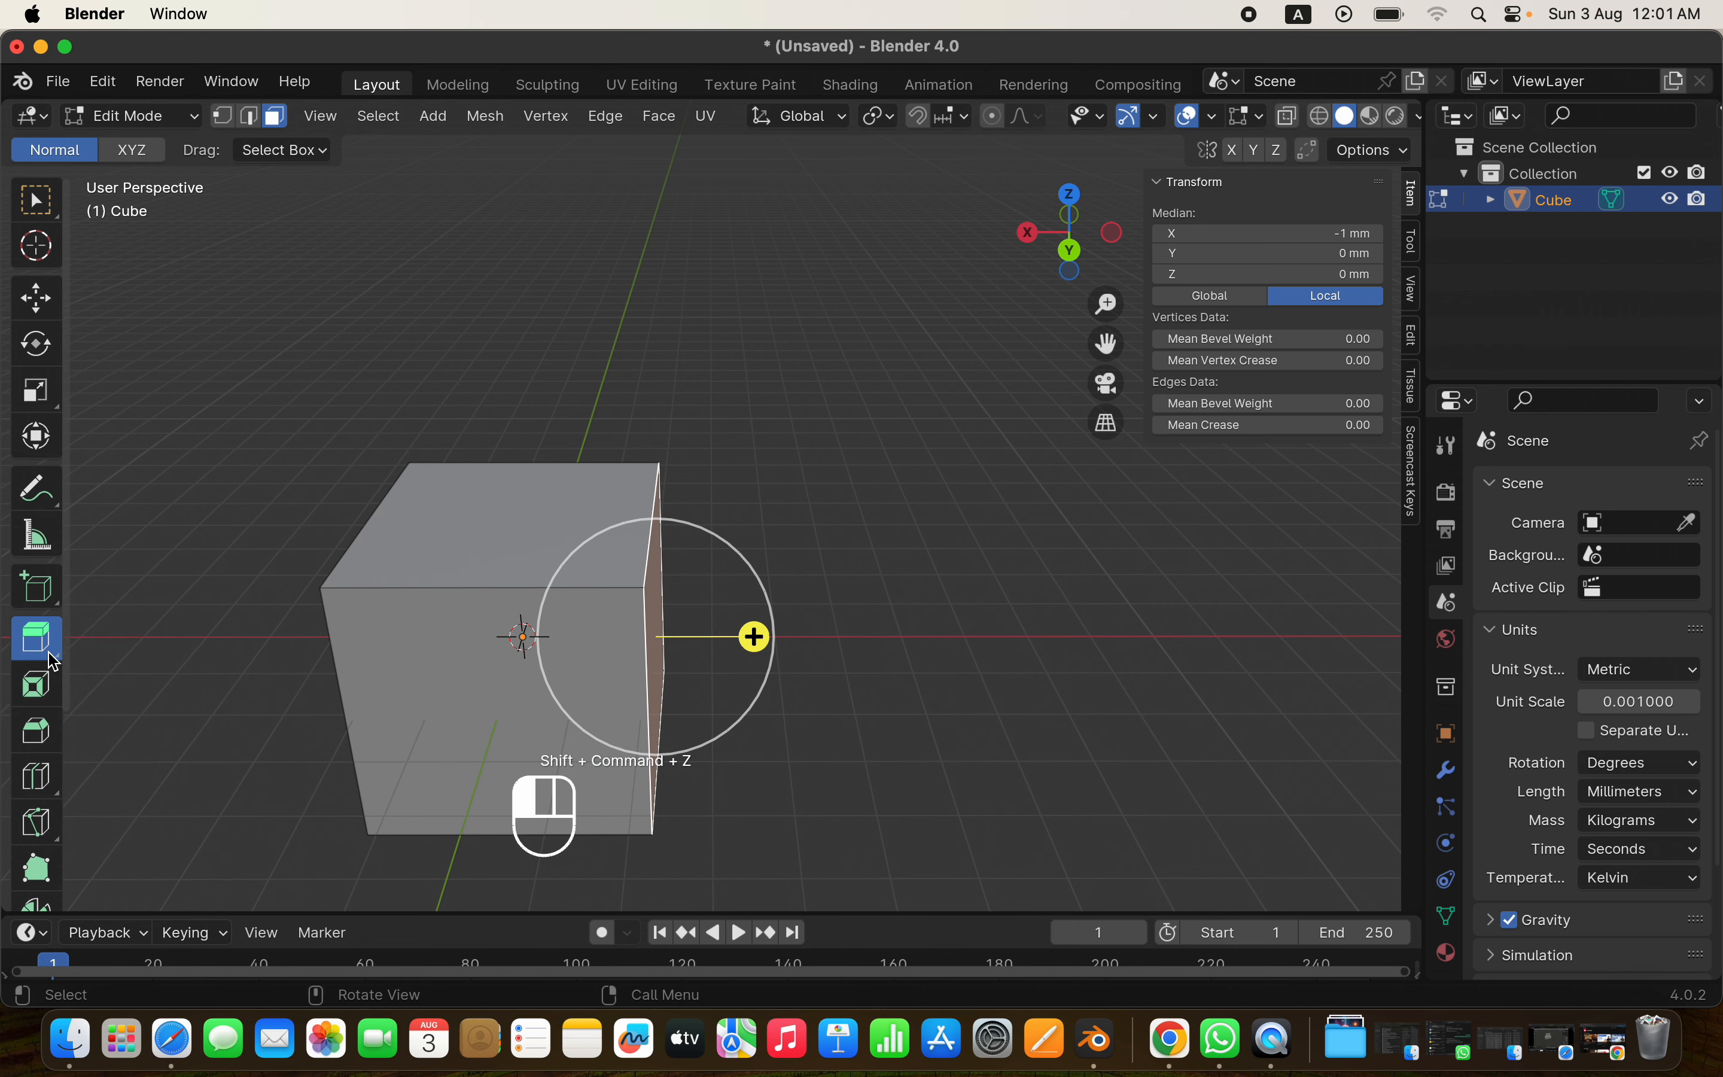
Extrude the selected face outward with Extrude Manifold to about local X -3.475 mm and inspect its long side
left_click_drag(53, 661, 138, 695)
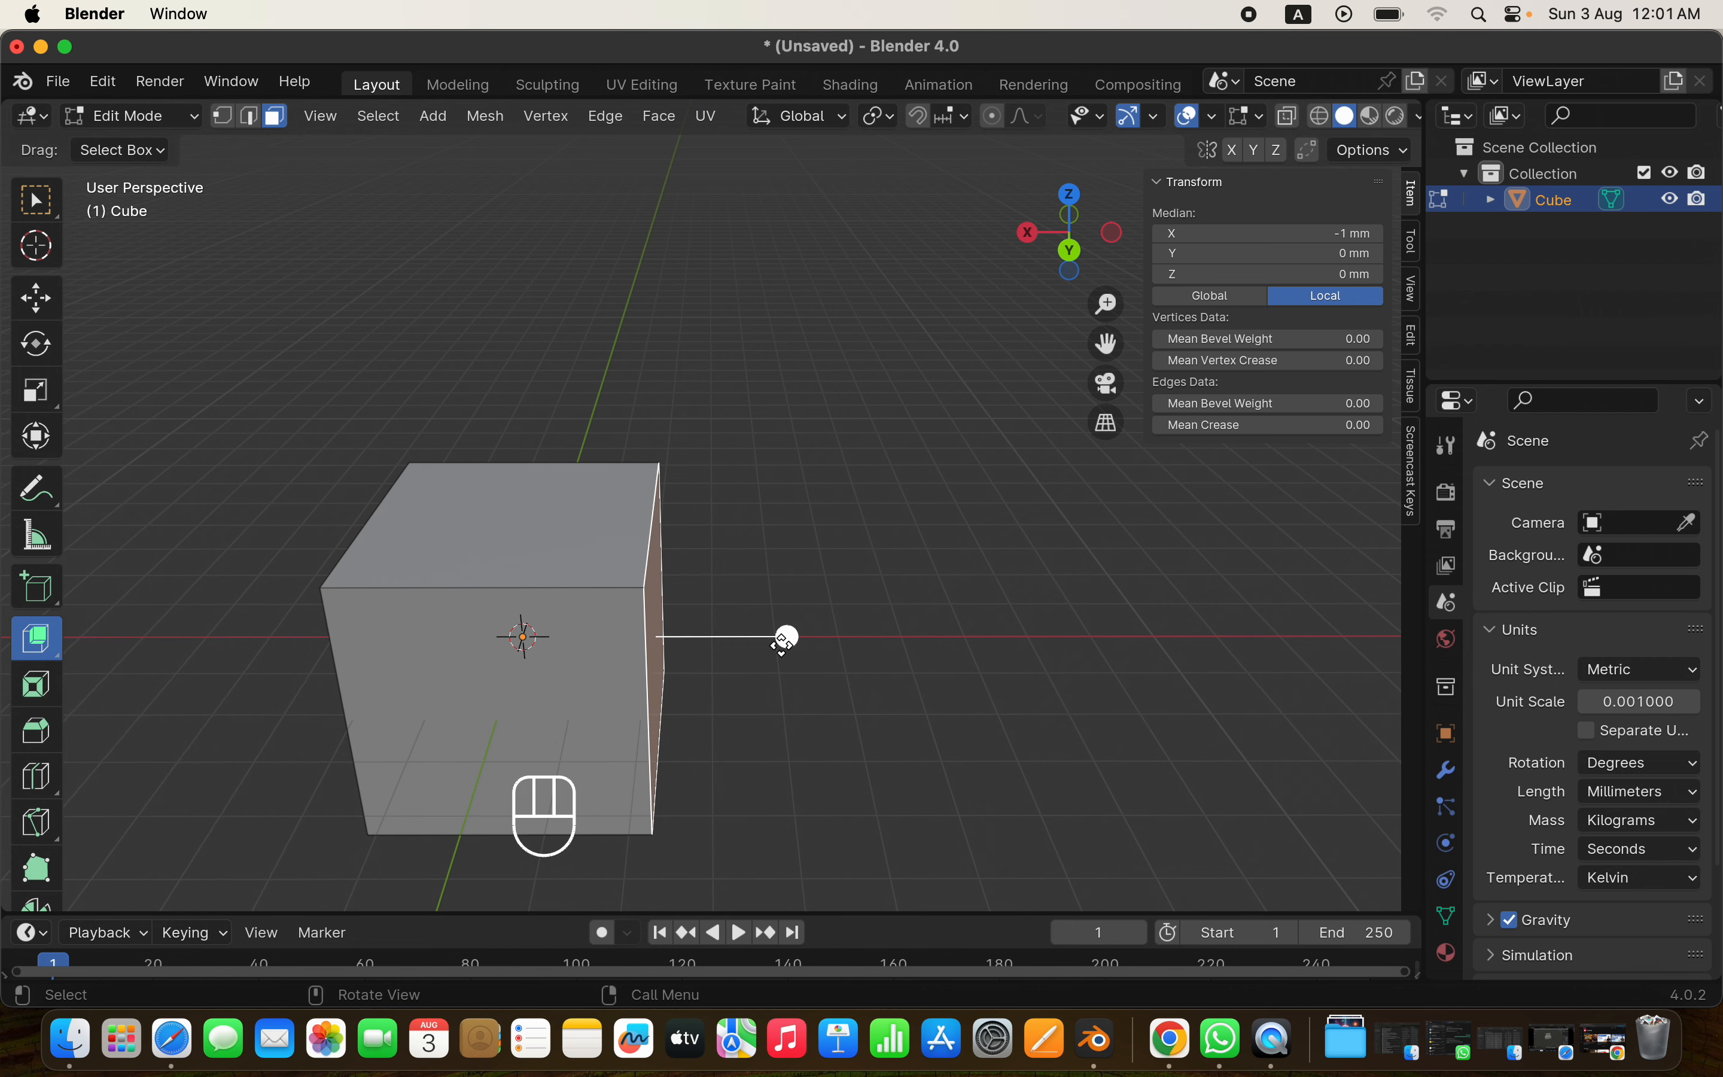
left_click_drag(786, 638, 1117, 641)
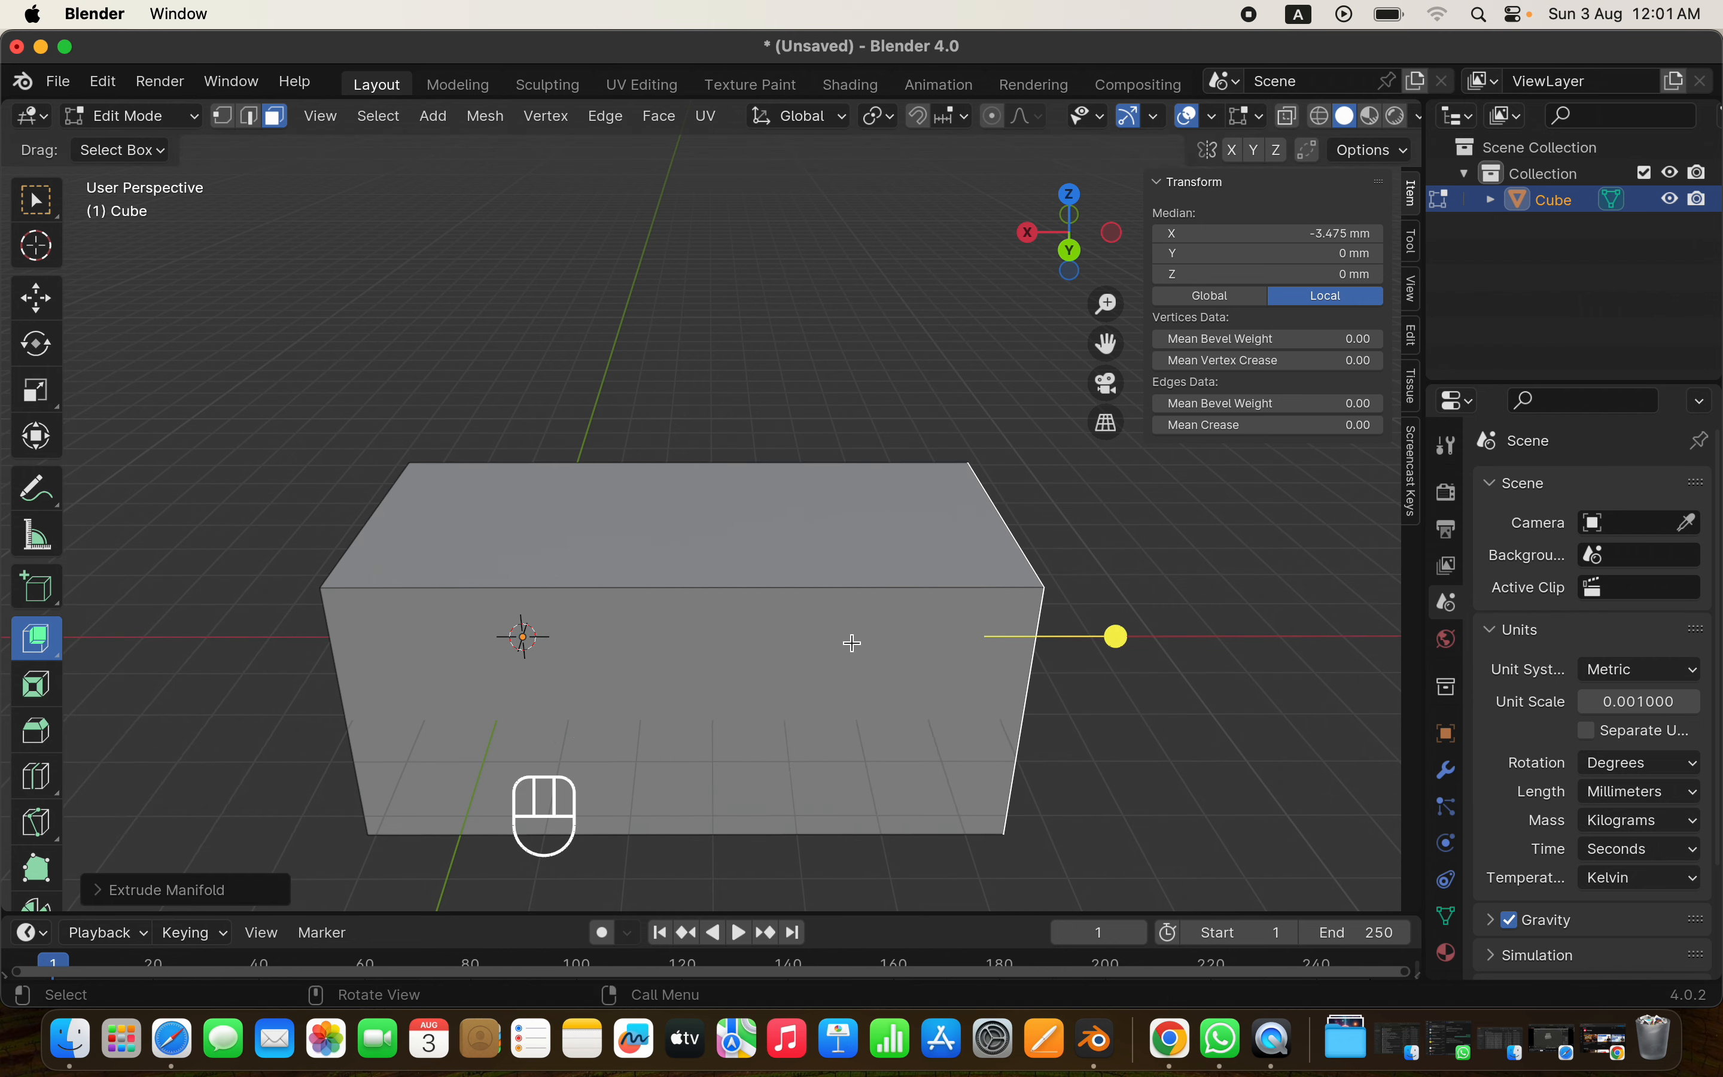
middle_click_drag(853, 643, 655, 439, "shift")
scroll(660, 389, "up", 10)
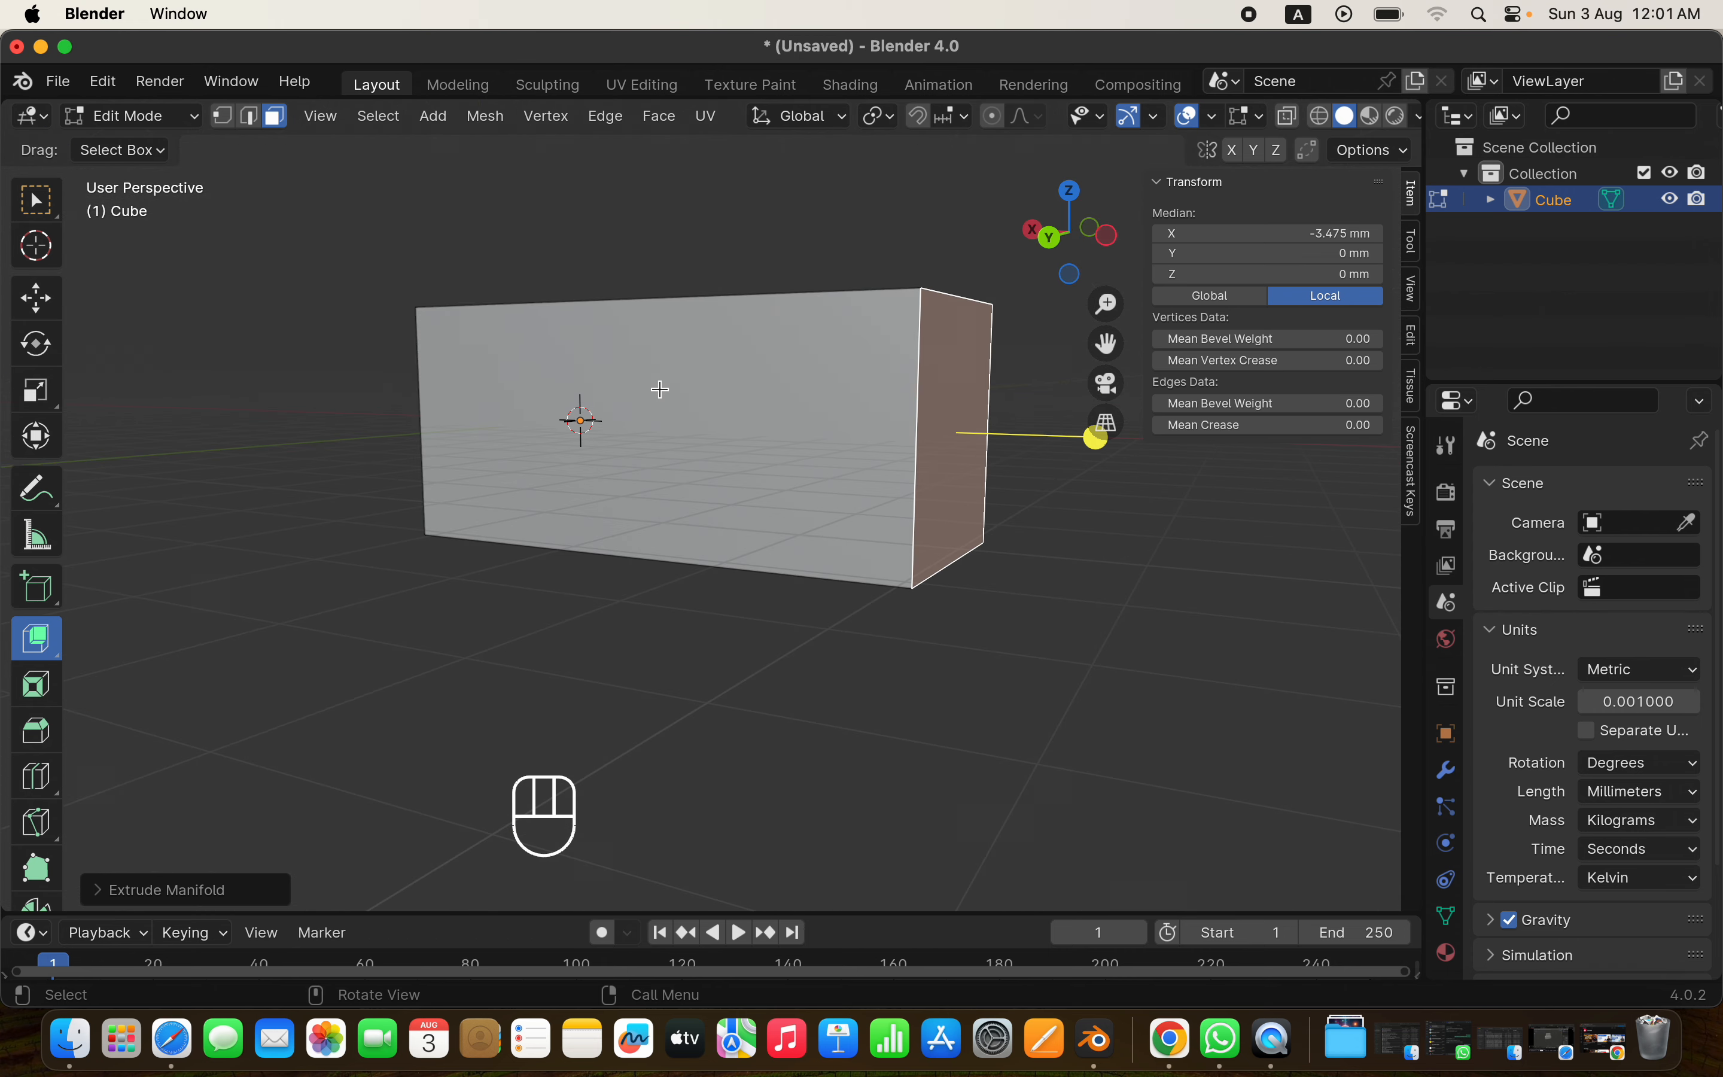
scroll(660, 389, "up", 5, "shift")
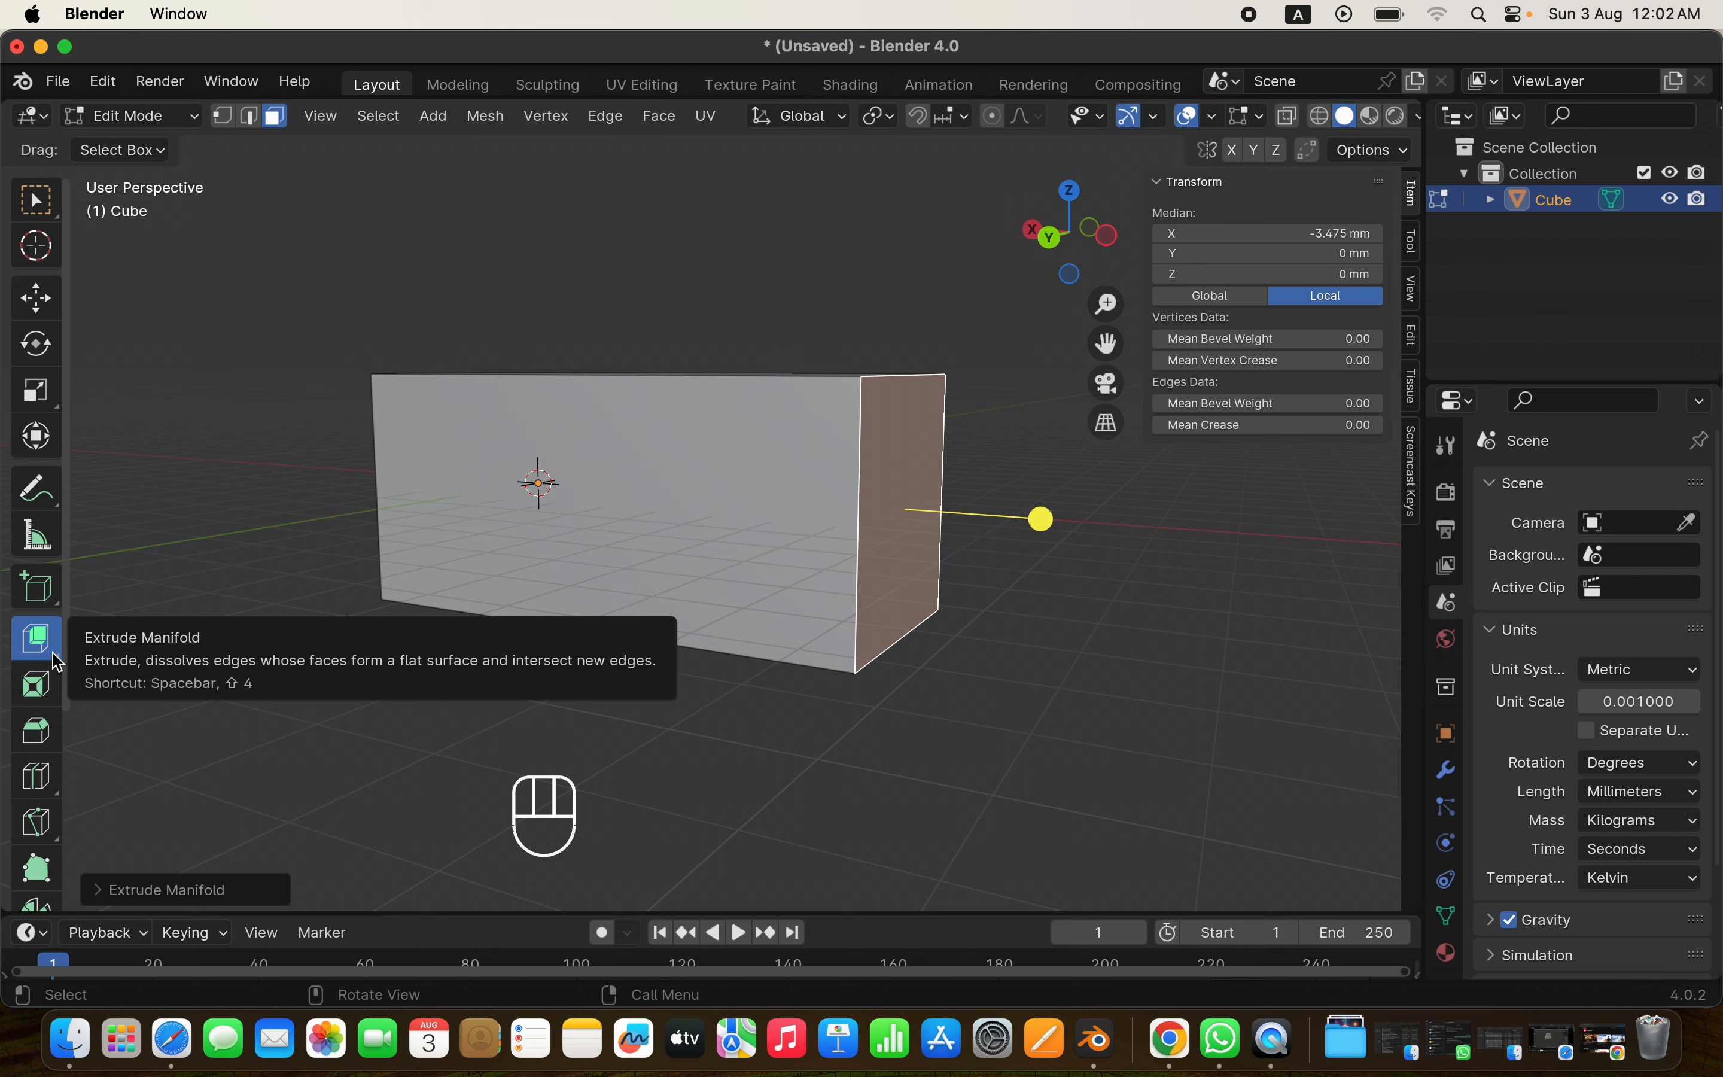
left_click_drag(57, 662, 207, 770)
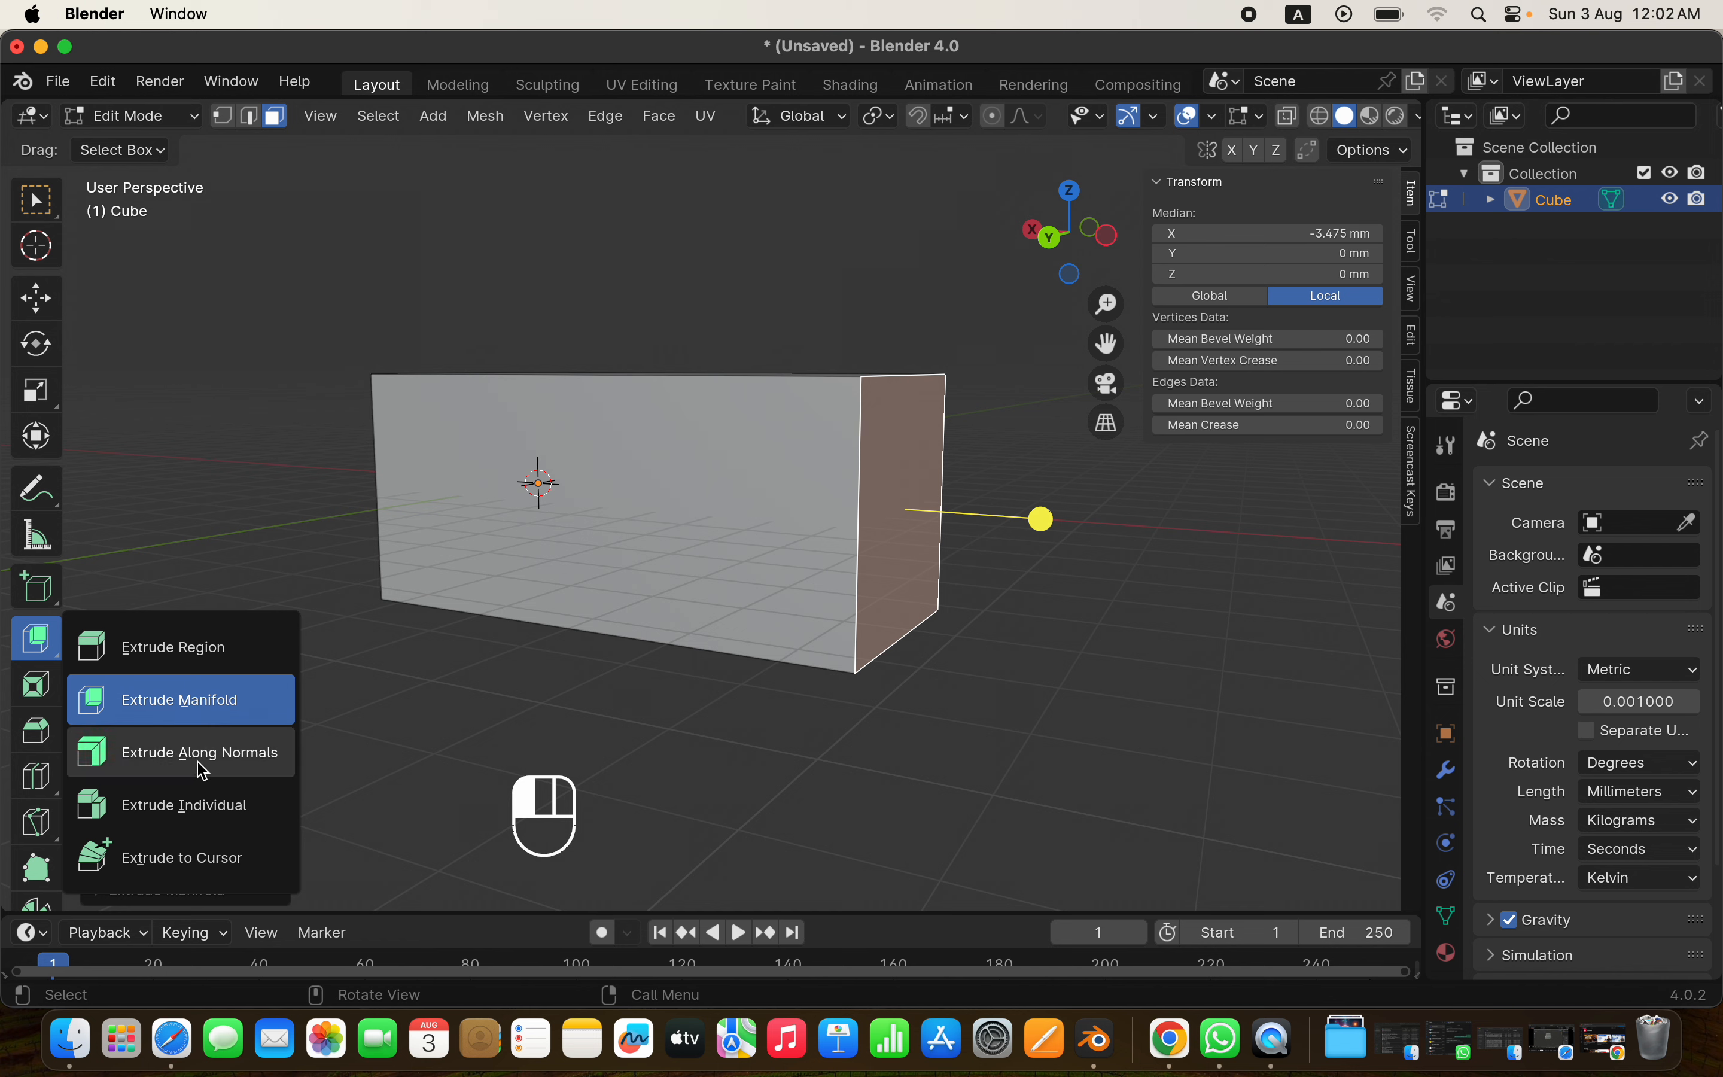
key("Escape")
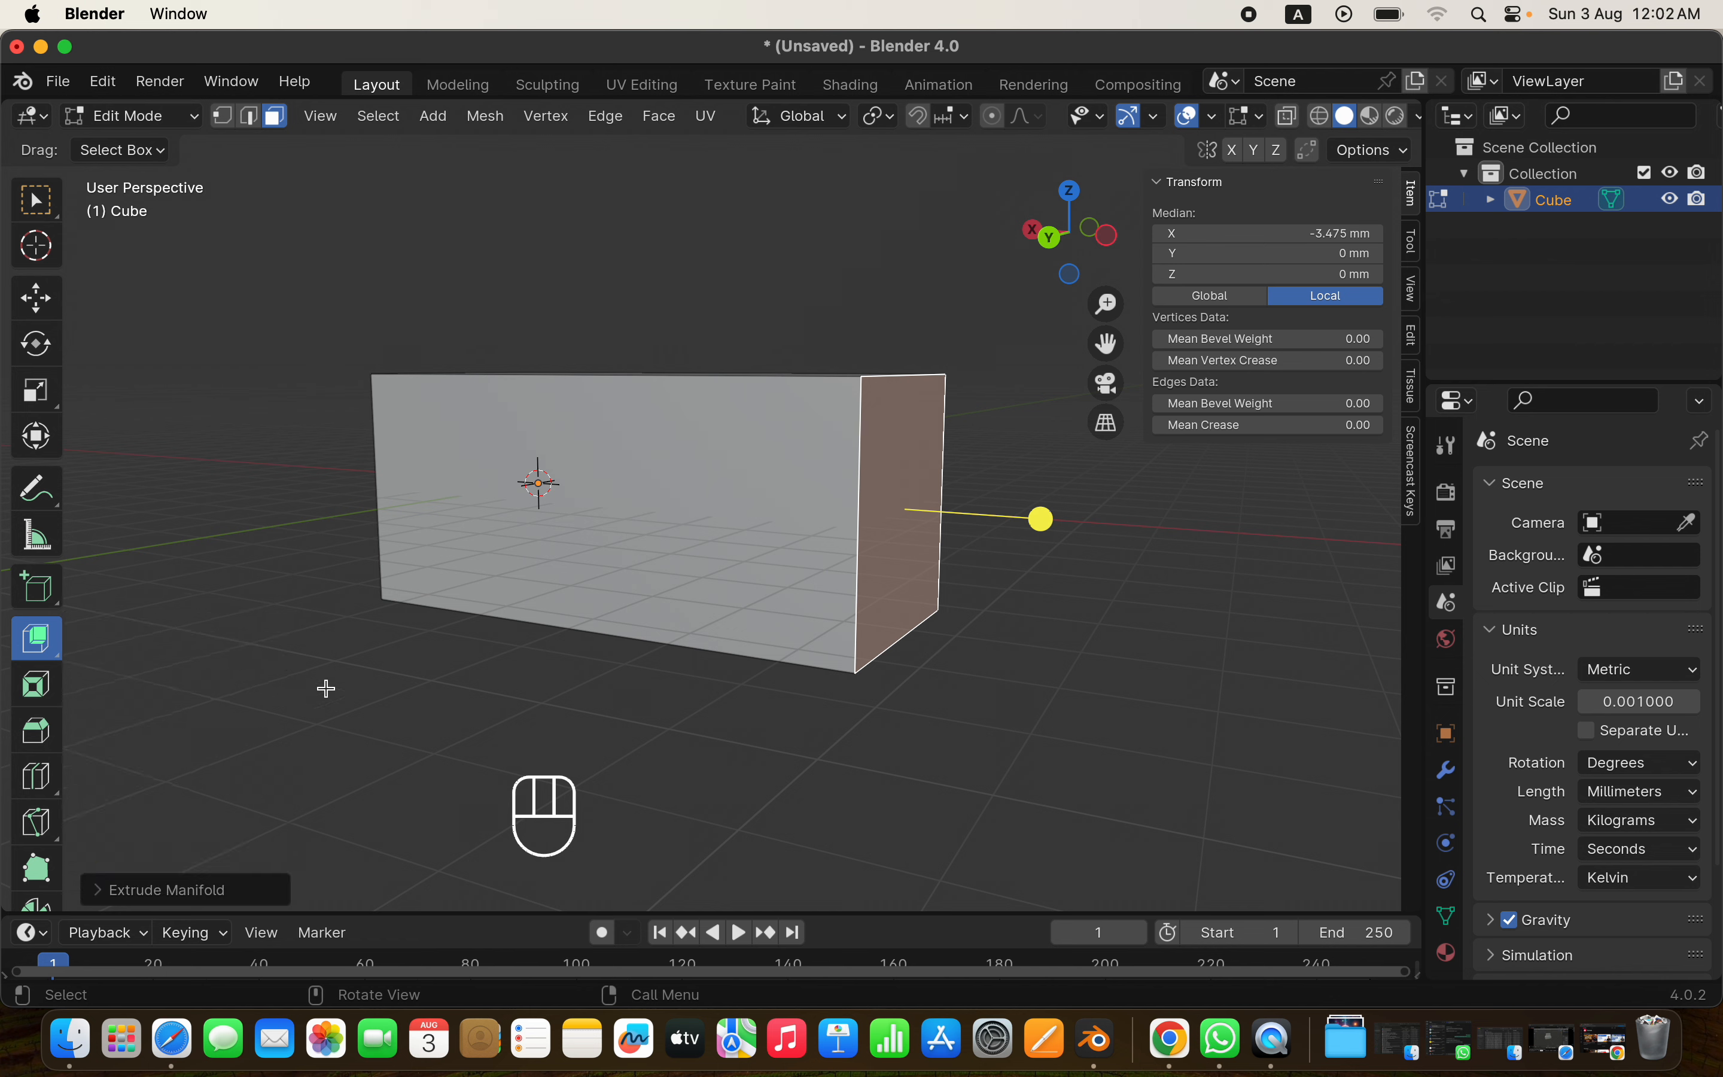
key("Tab")
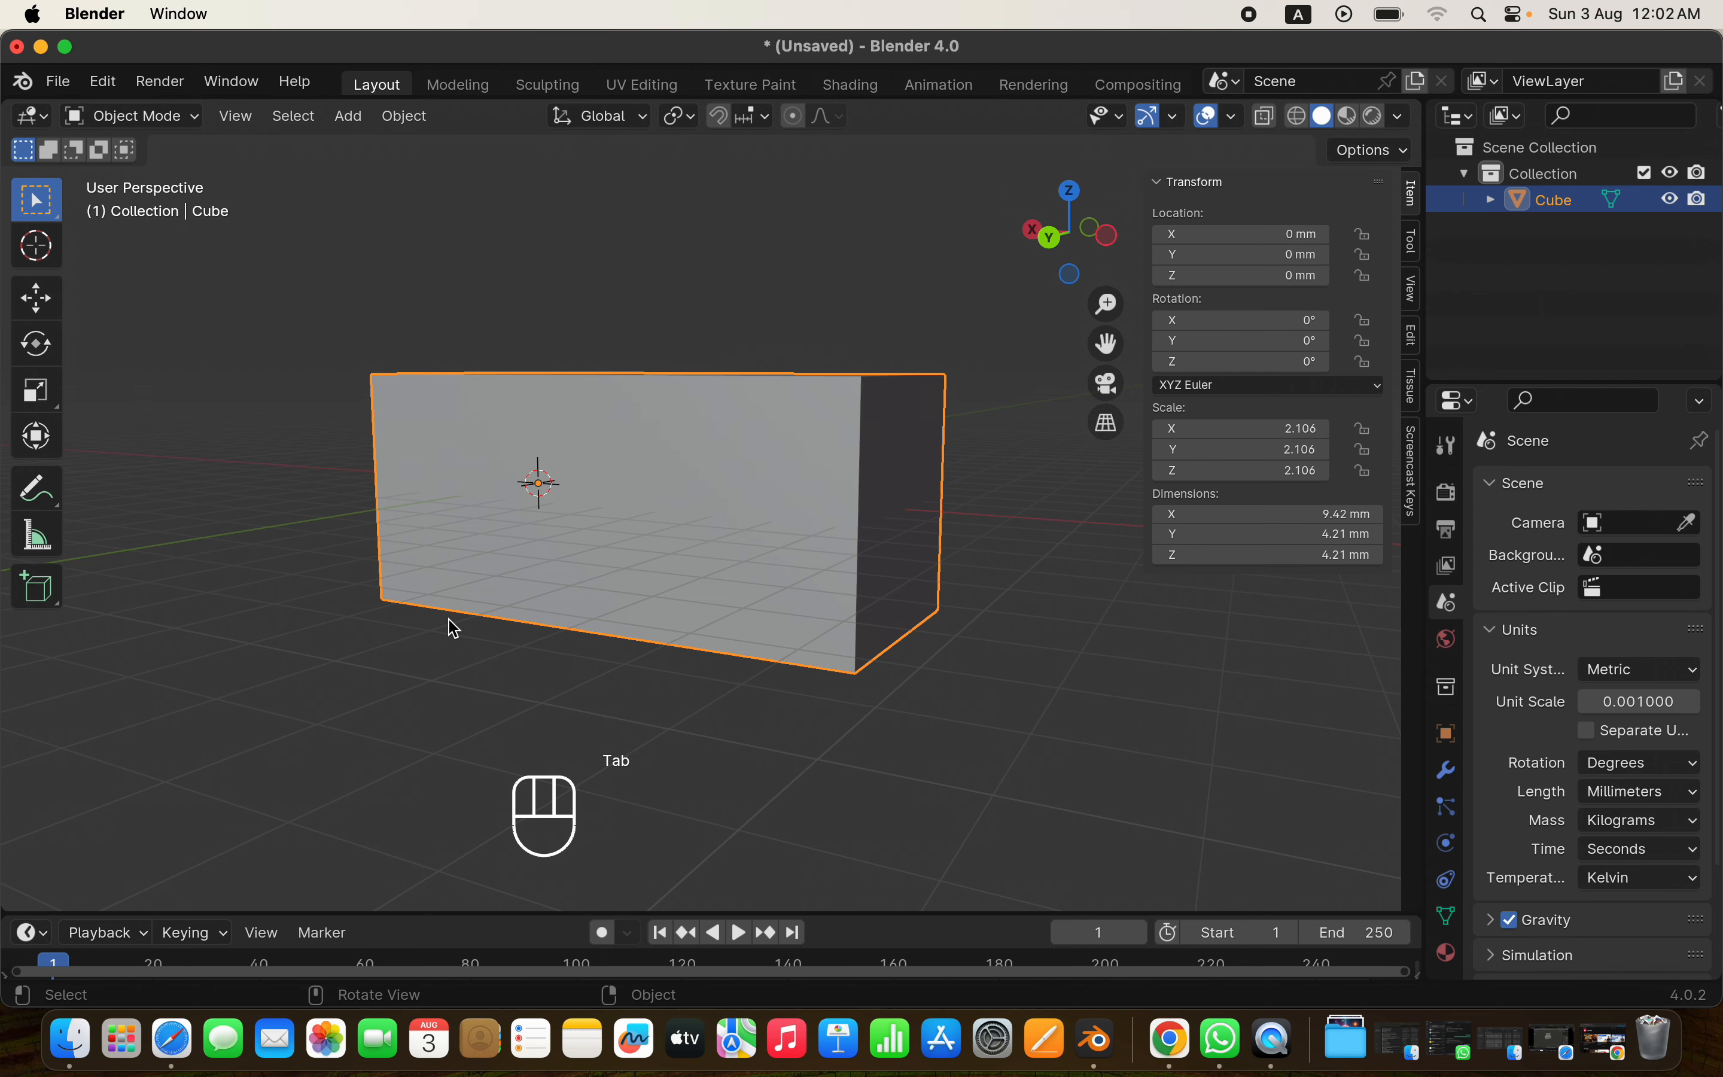
key("super+z")
key("super+z")
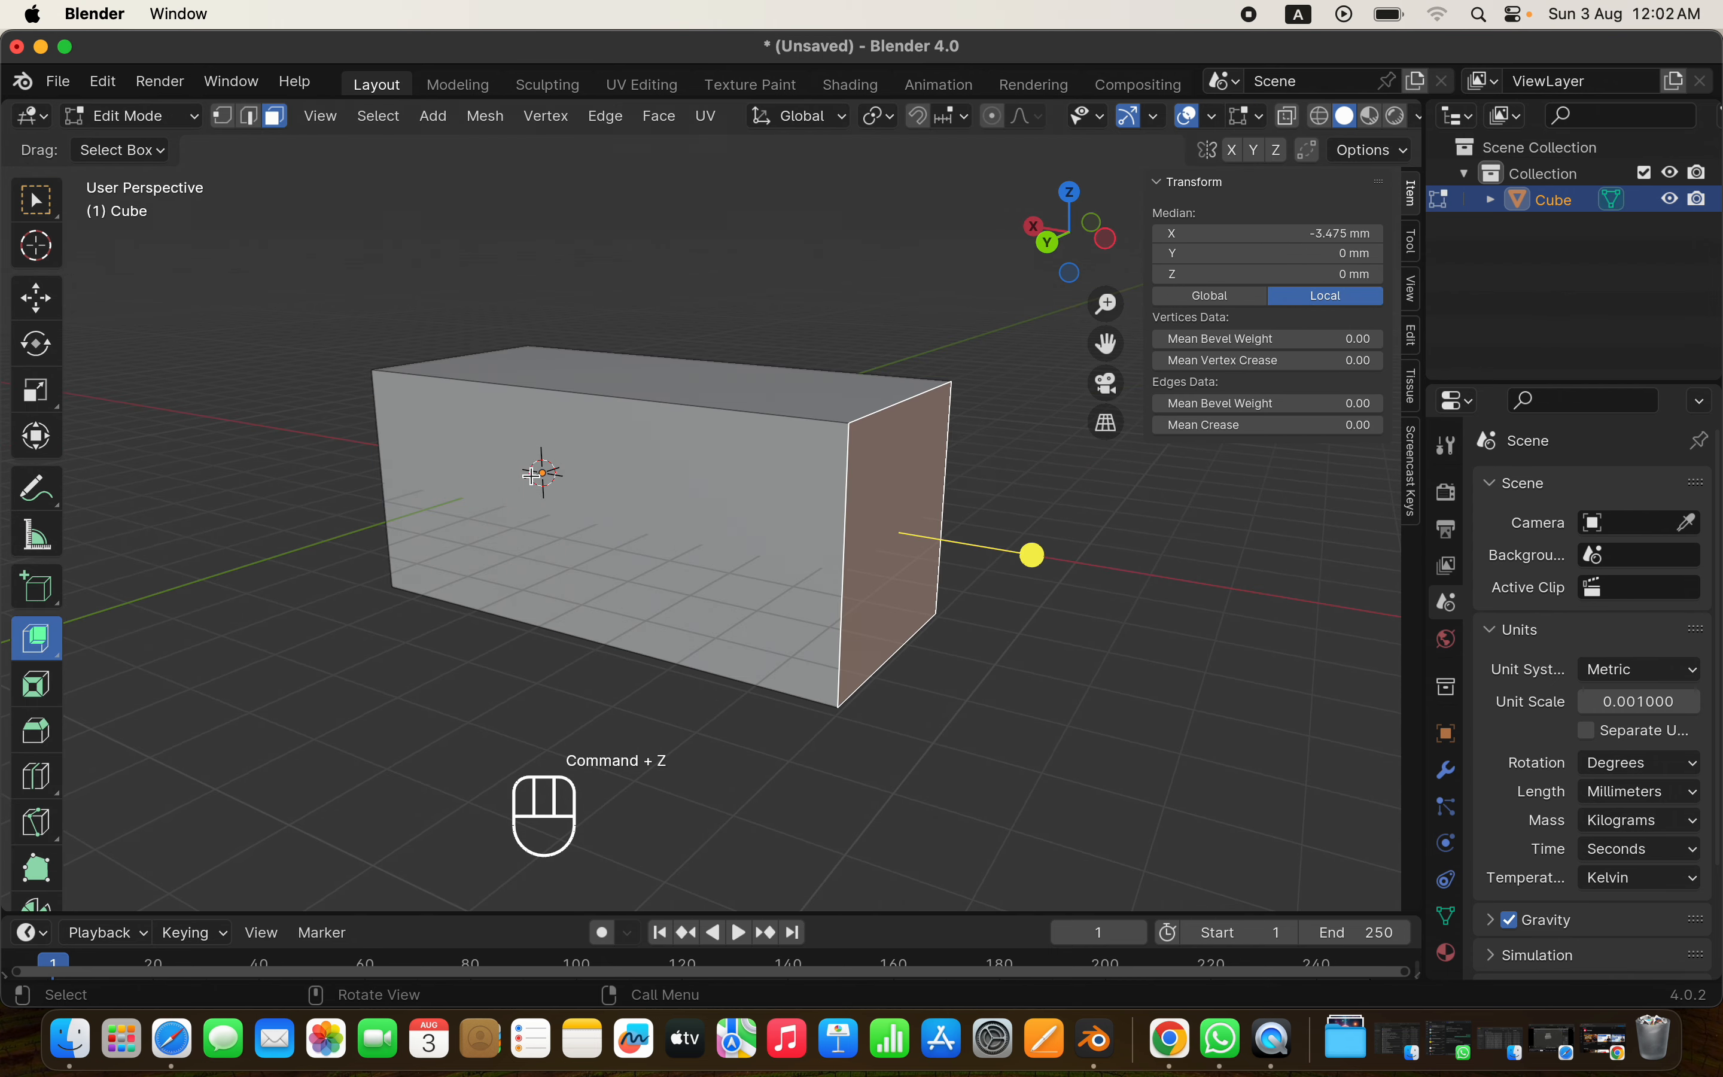
Select both opposite long side faces of the block, at local Y 1 mm and Y -1 mm
left_click(617, 500)
scroll(617, 500, "right", 10)
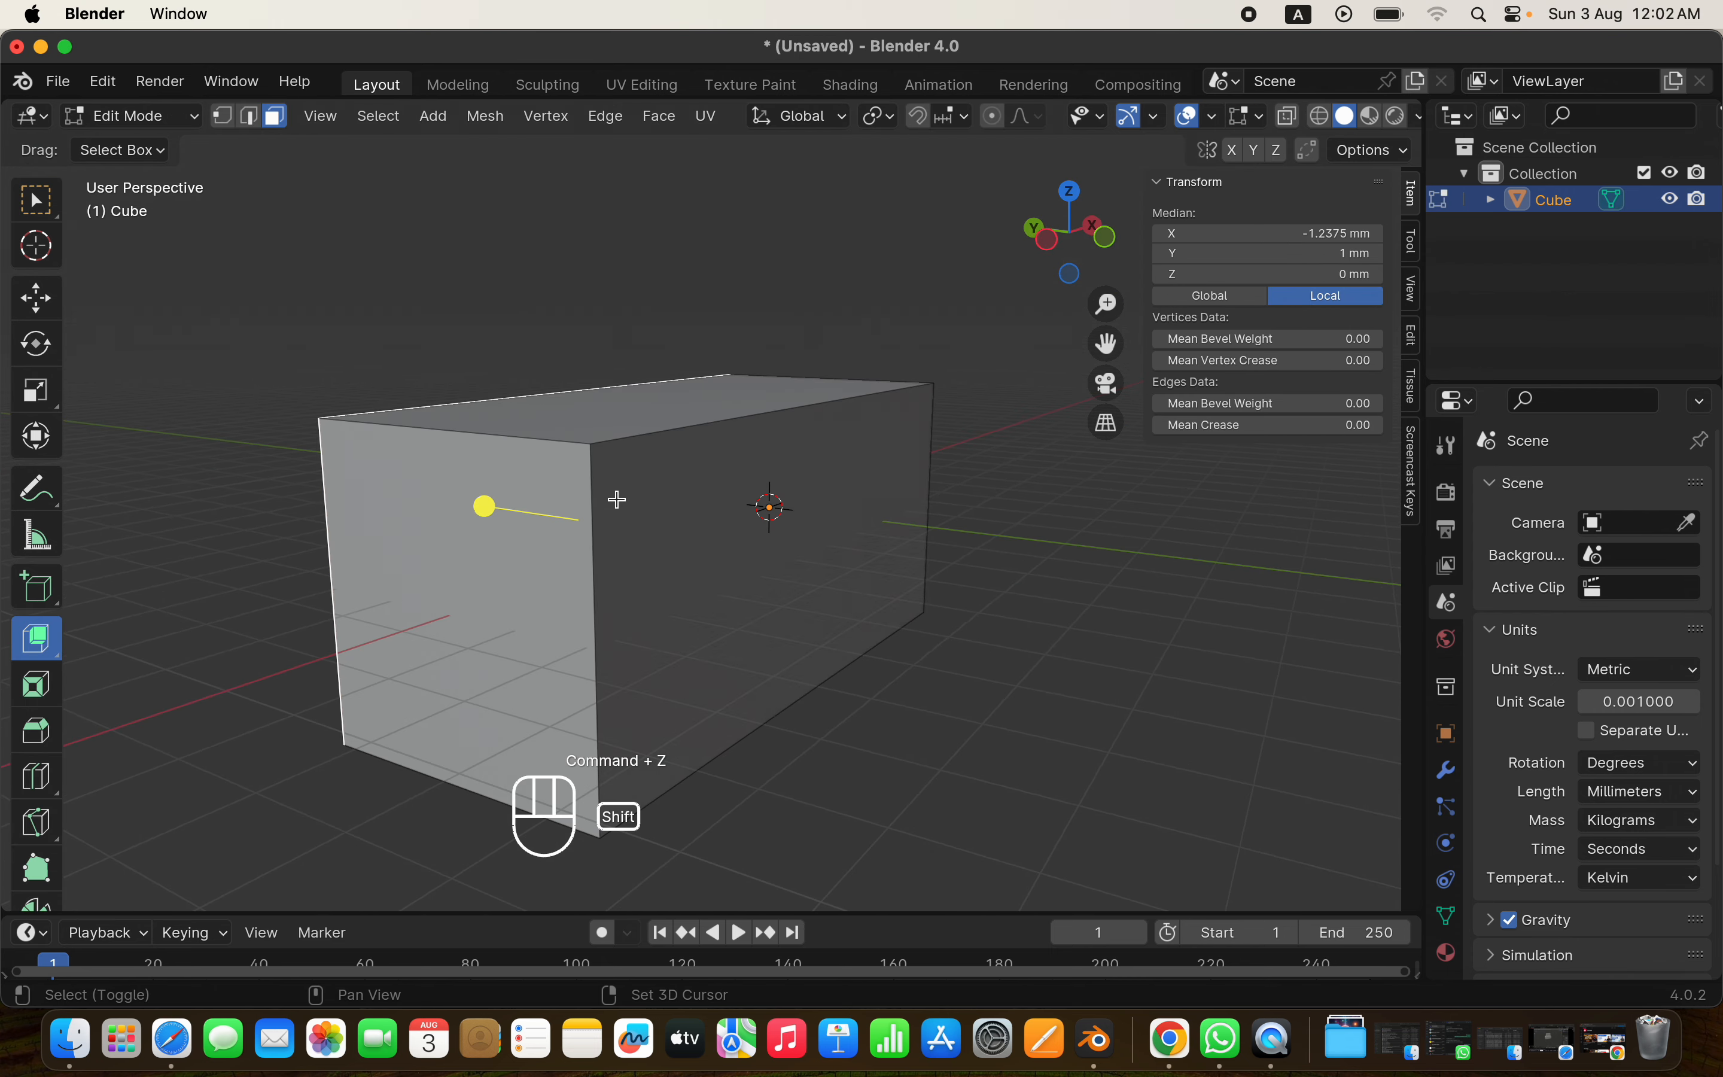
left_click(754, 543, "shift")
scroll(753, 543, "up", 10)
scroll(753, 542, "down", 5, "super")
scroll(753, 543, "down", 8)
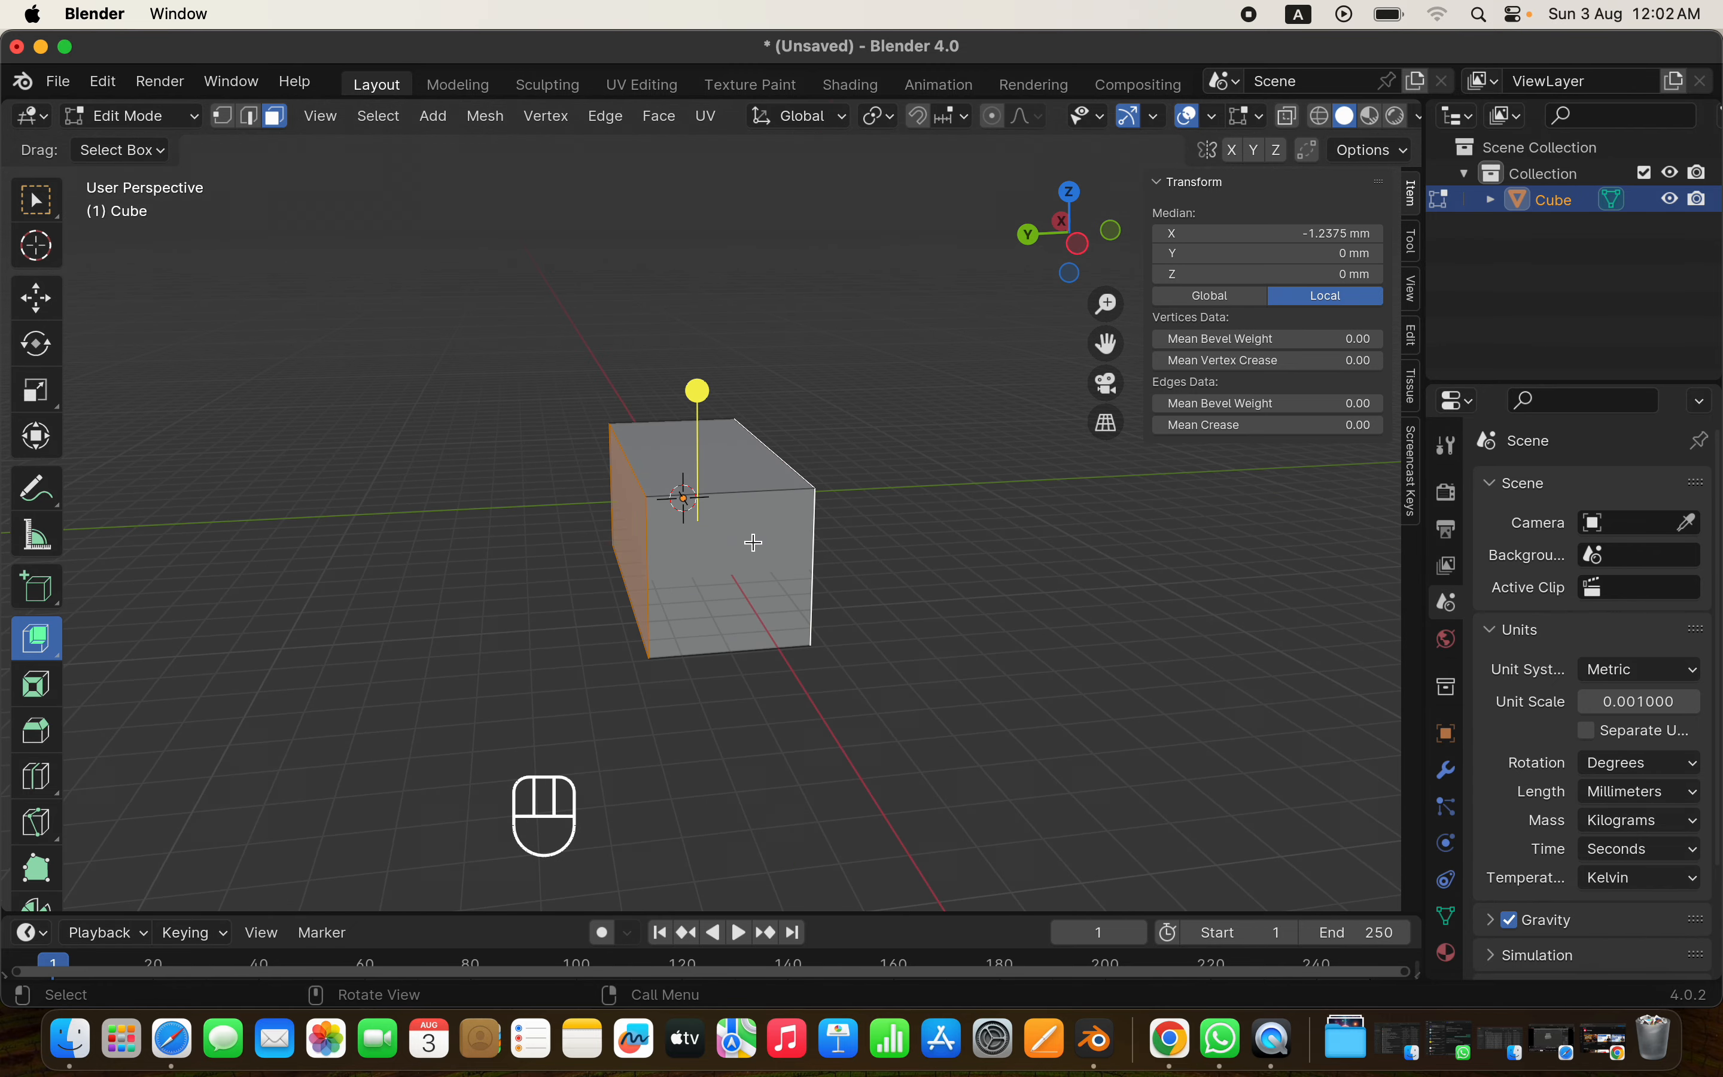
Try to extrude the two selected side faces upward together with Extrude Region, and cancel it
left_click_drag(69, 638, 192, 646)
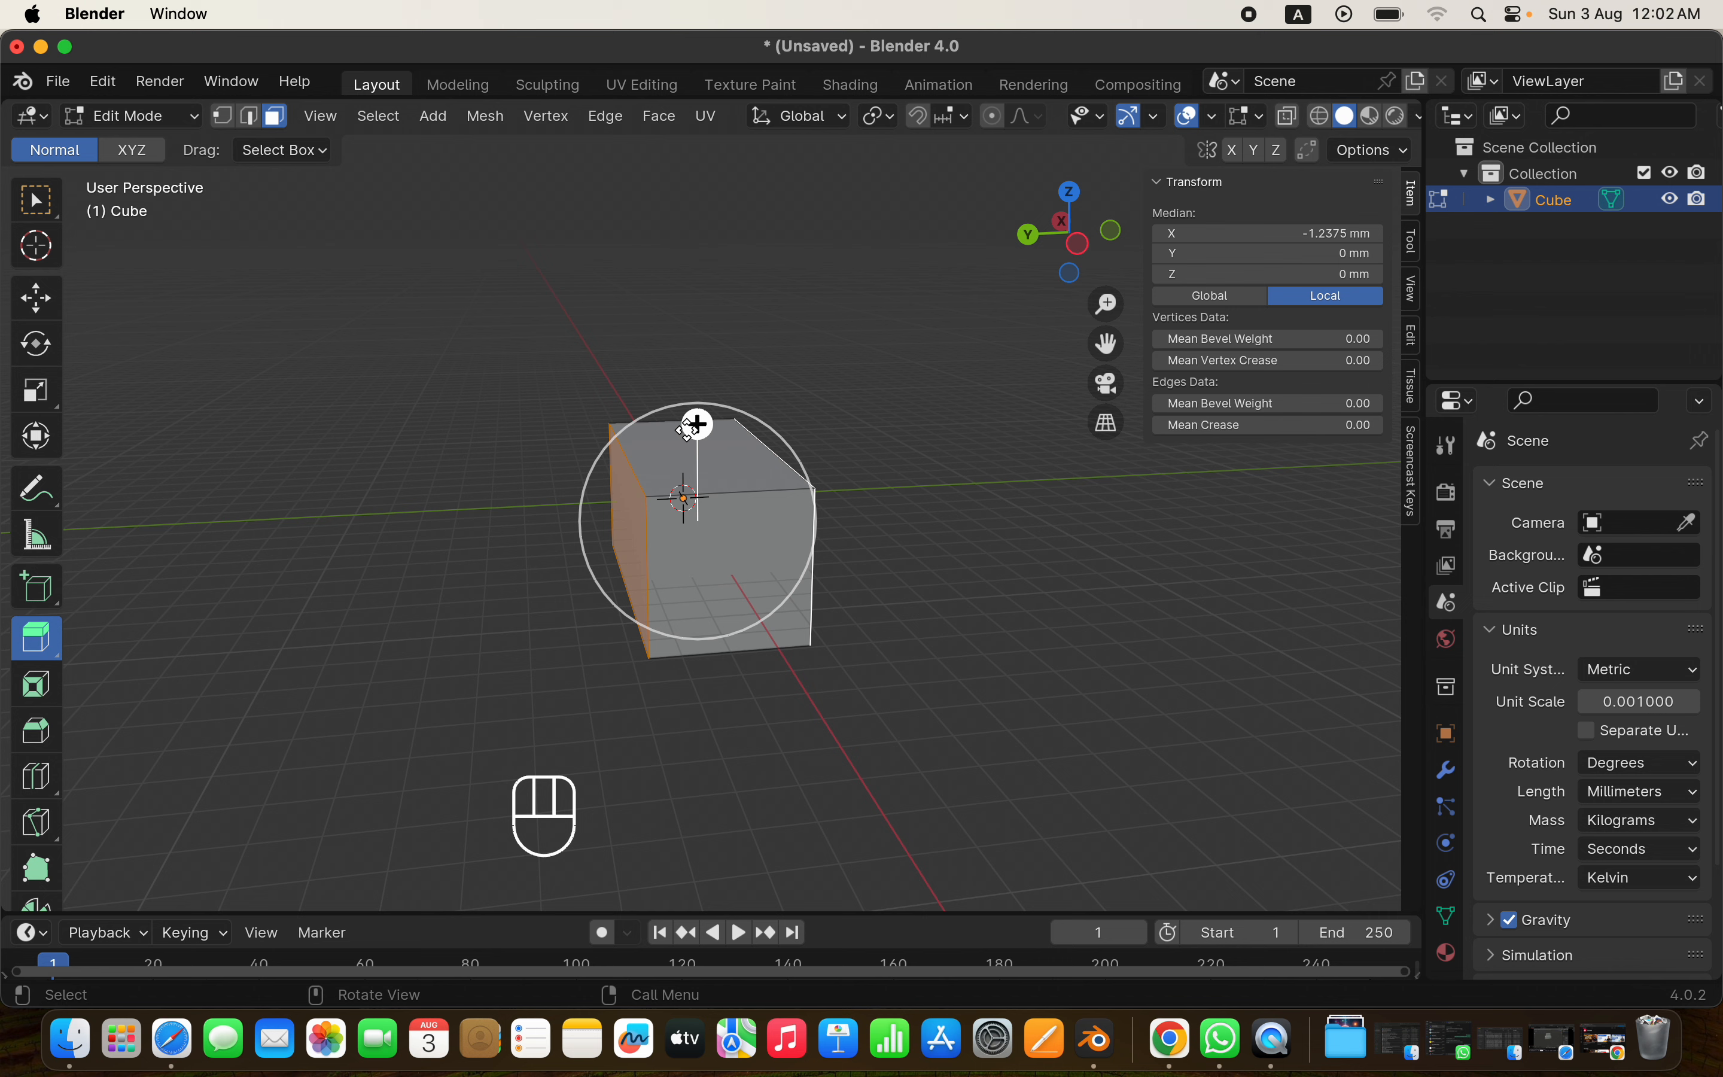
left_click_drag(697, 425, 627, 292)
right_click(625, 293)
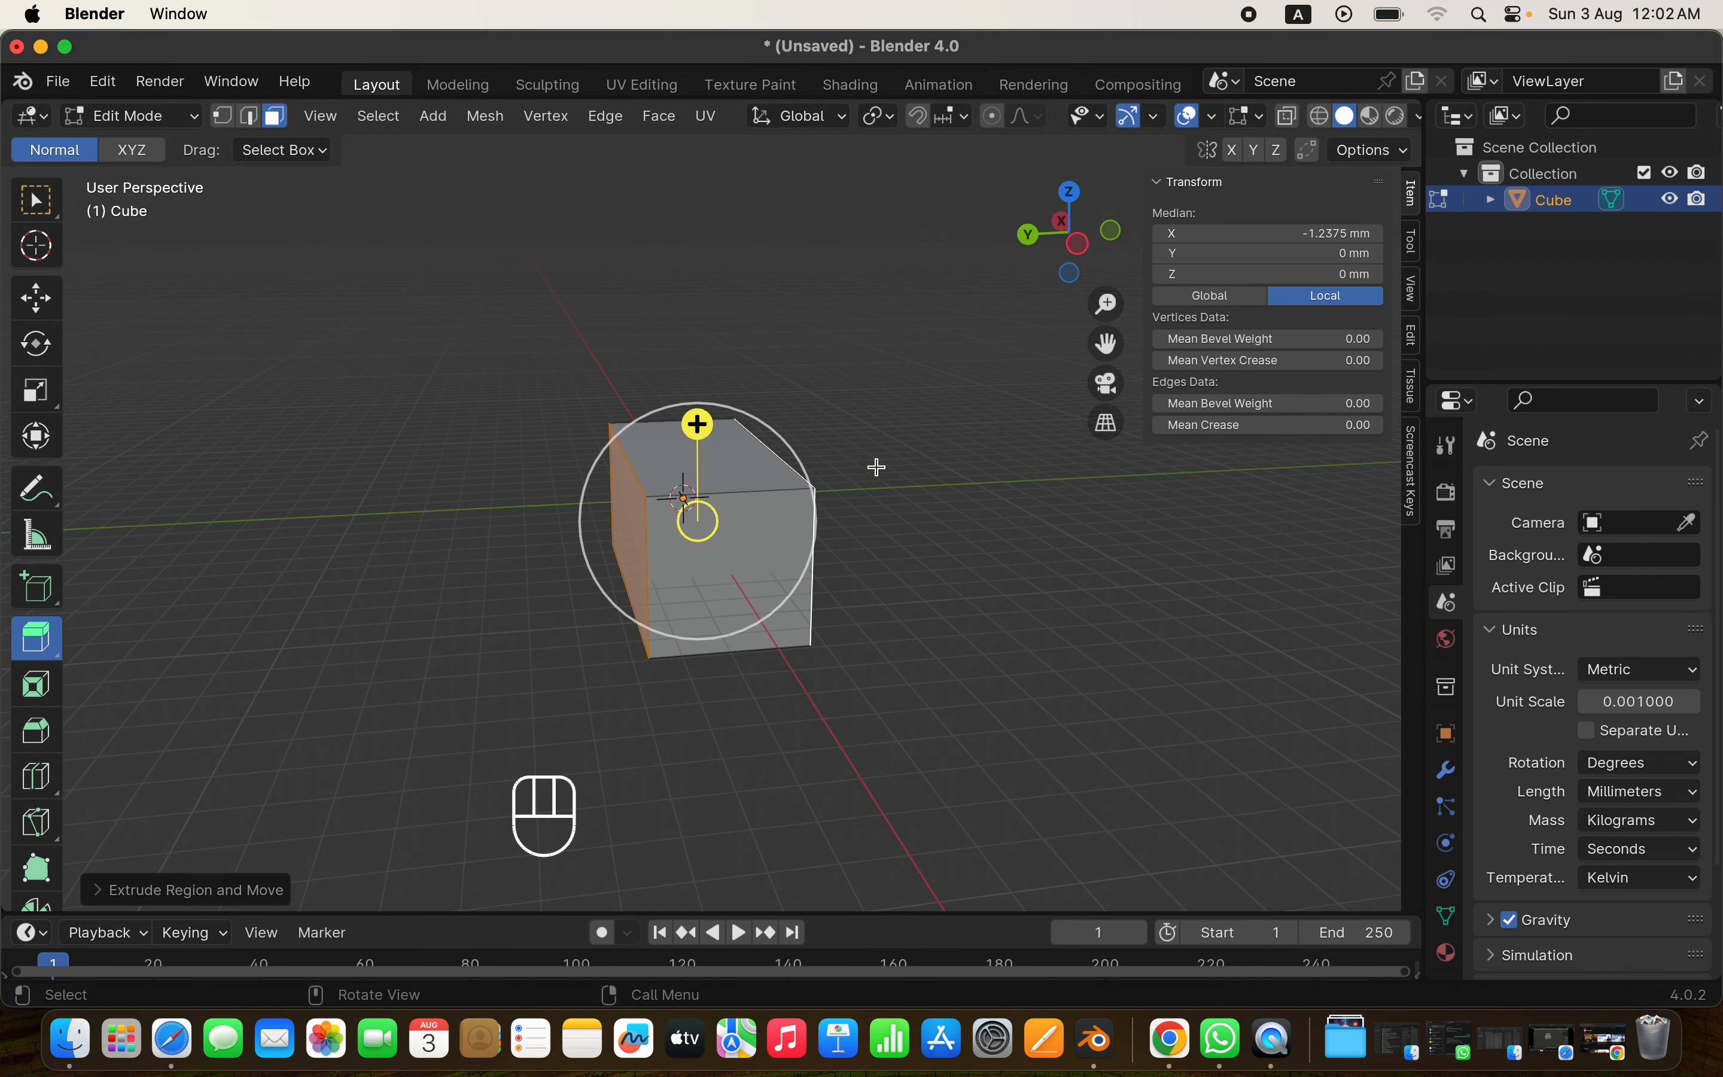
key("e")
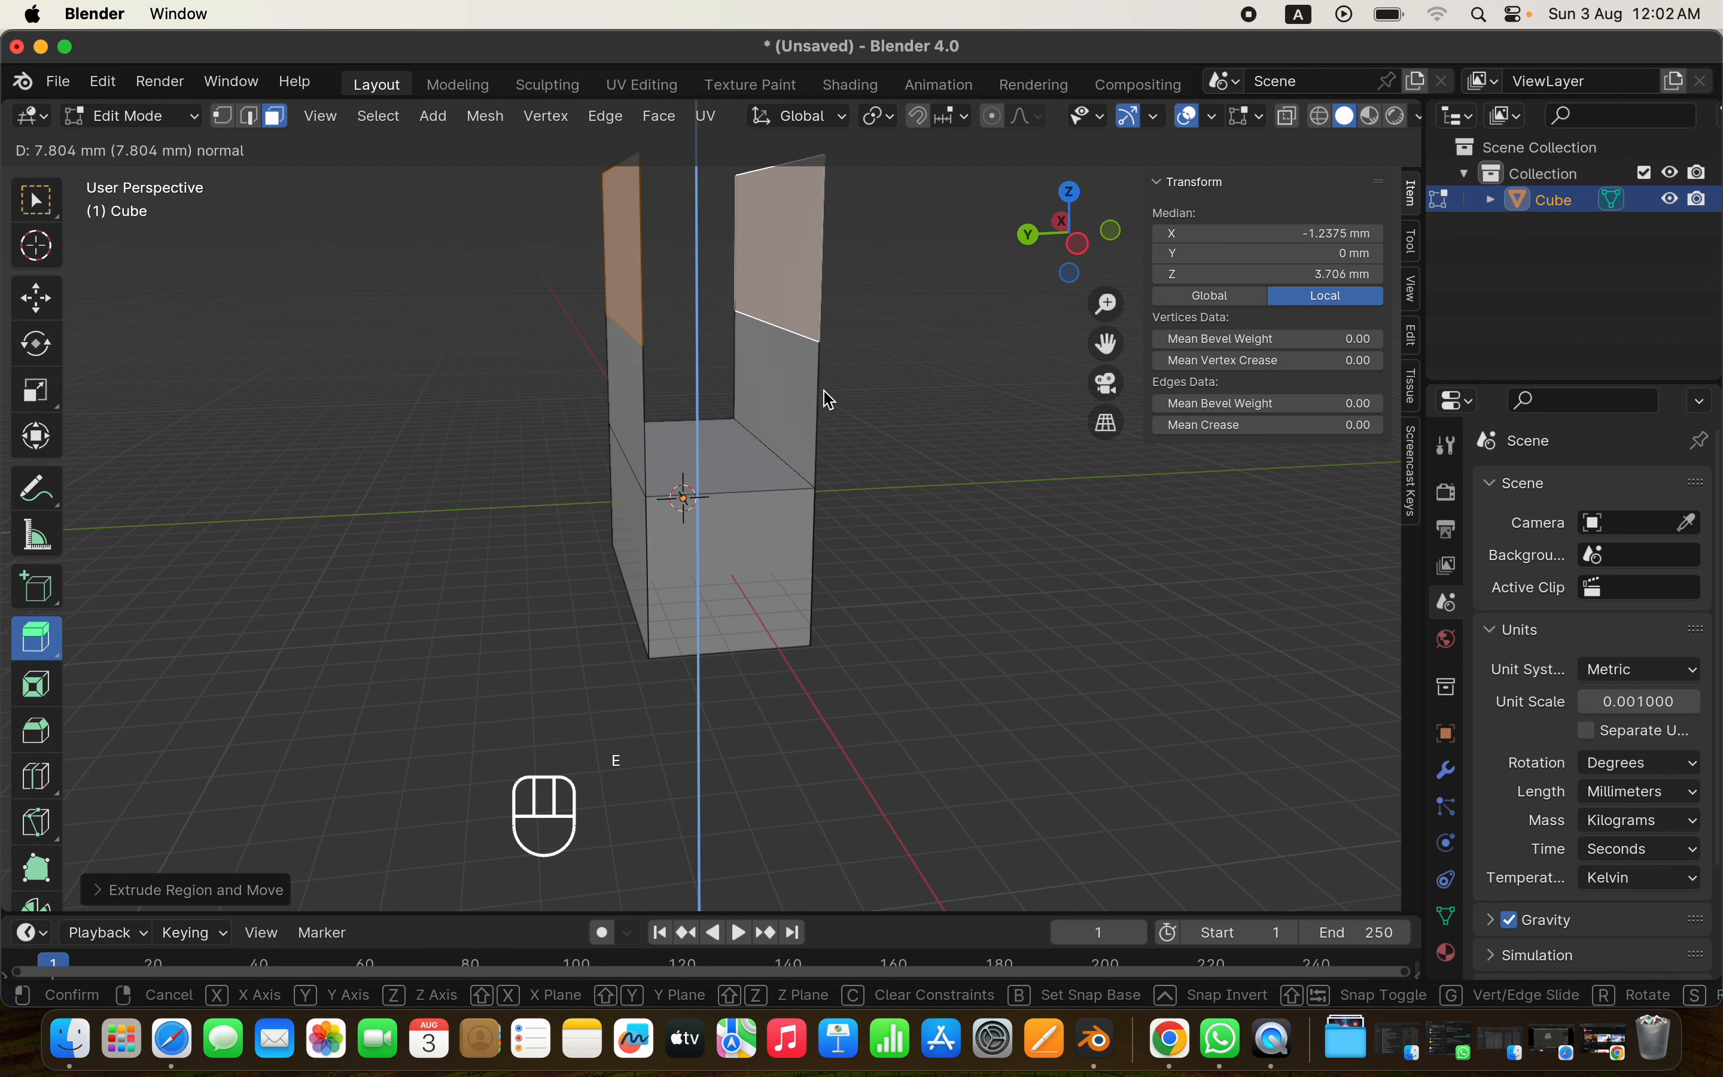
right_click(819, 702)
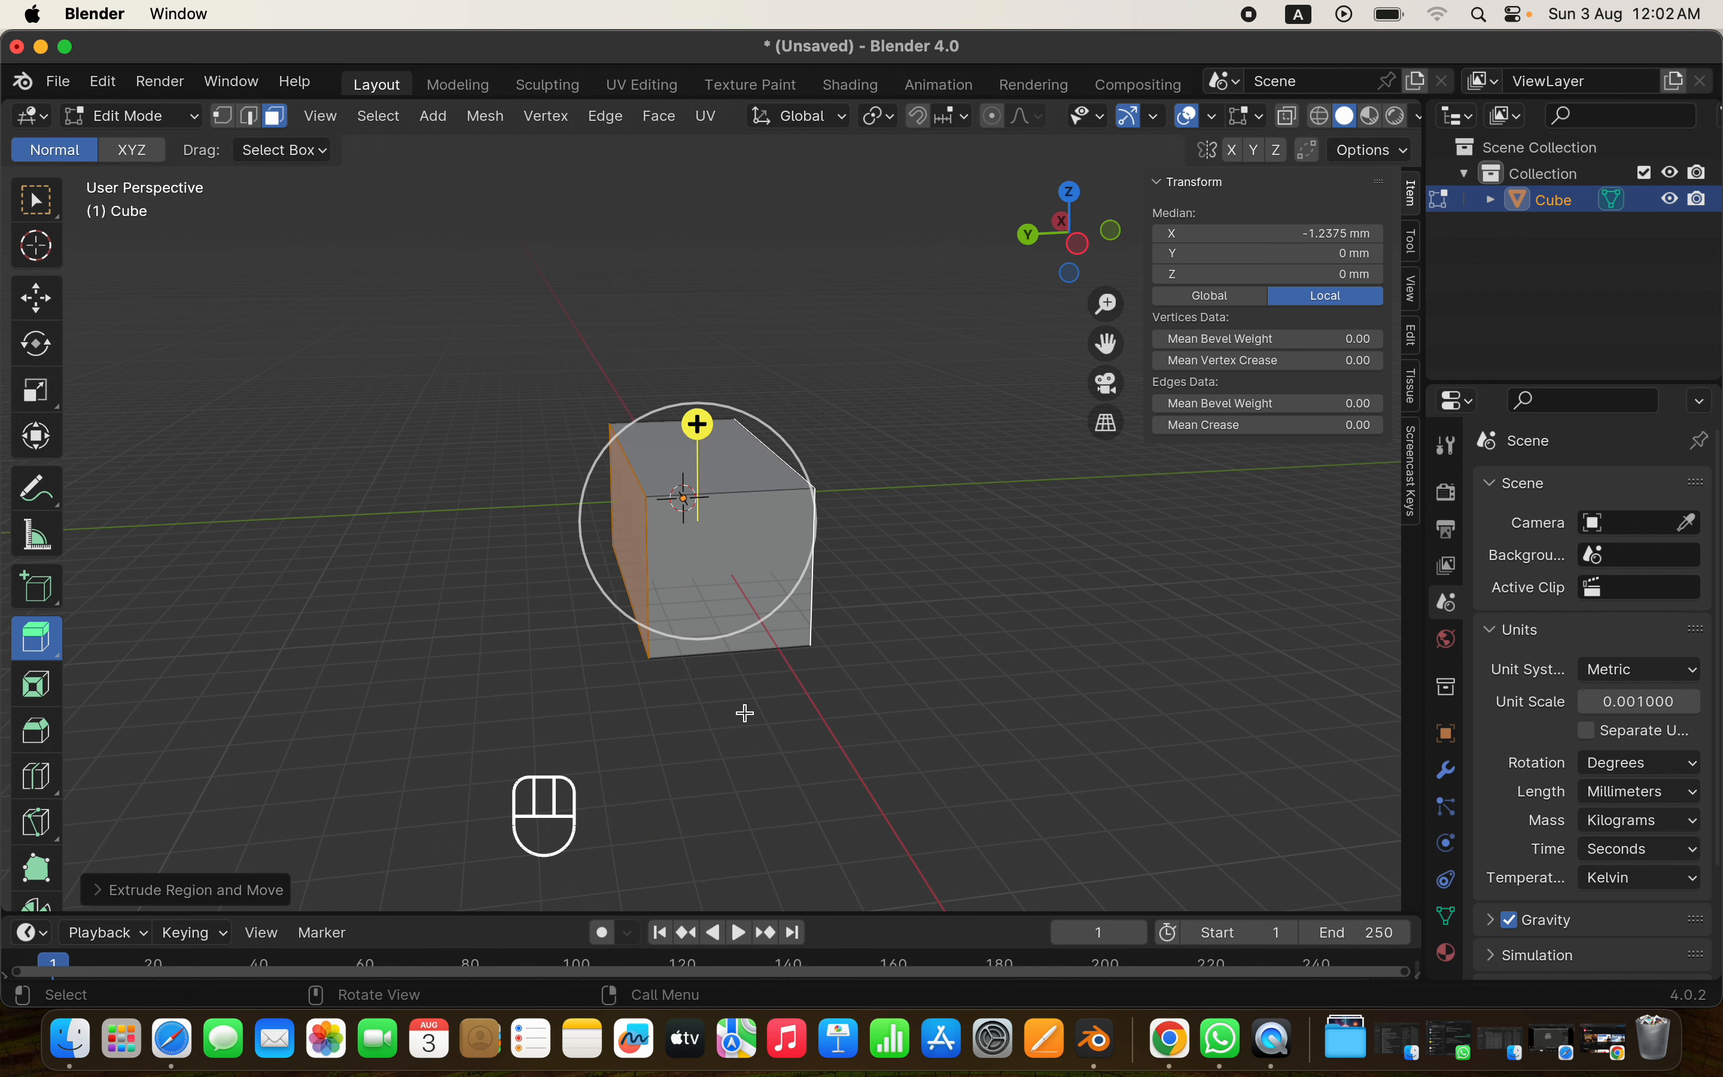
Extrude the two opposite side faces outward in both directions with Extrude Along Normals
scroll(804, 554, "right", 5)
scroll(727, 542, "right", 5)
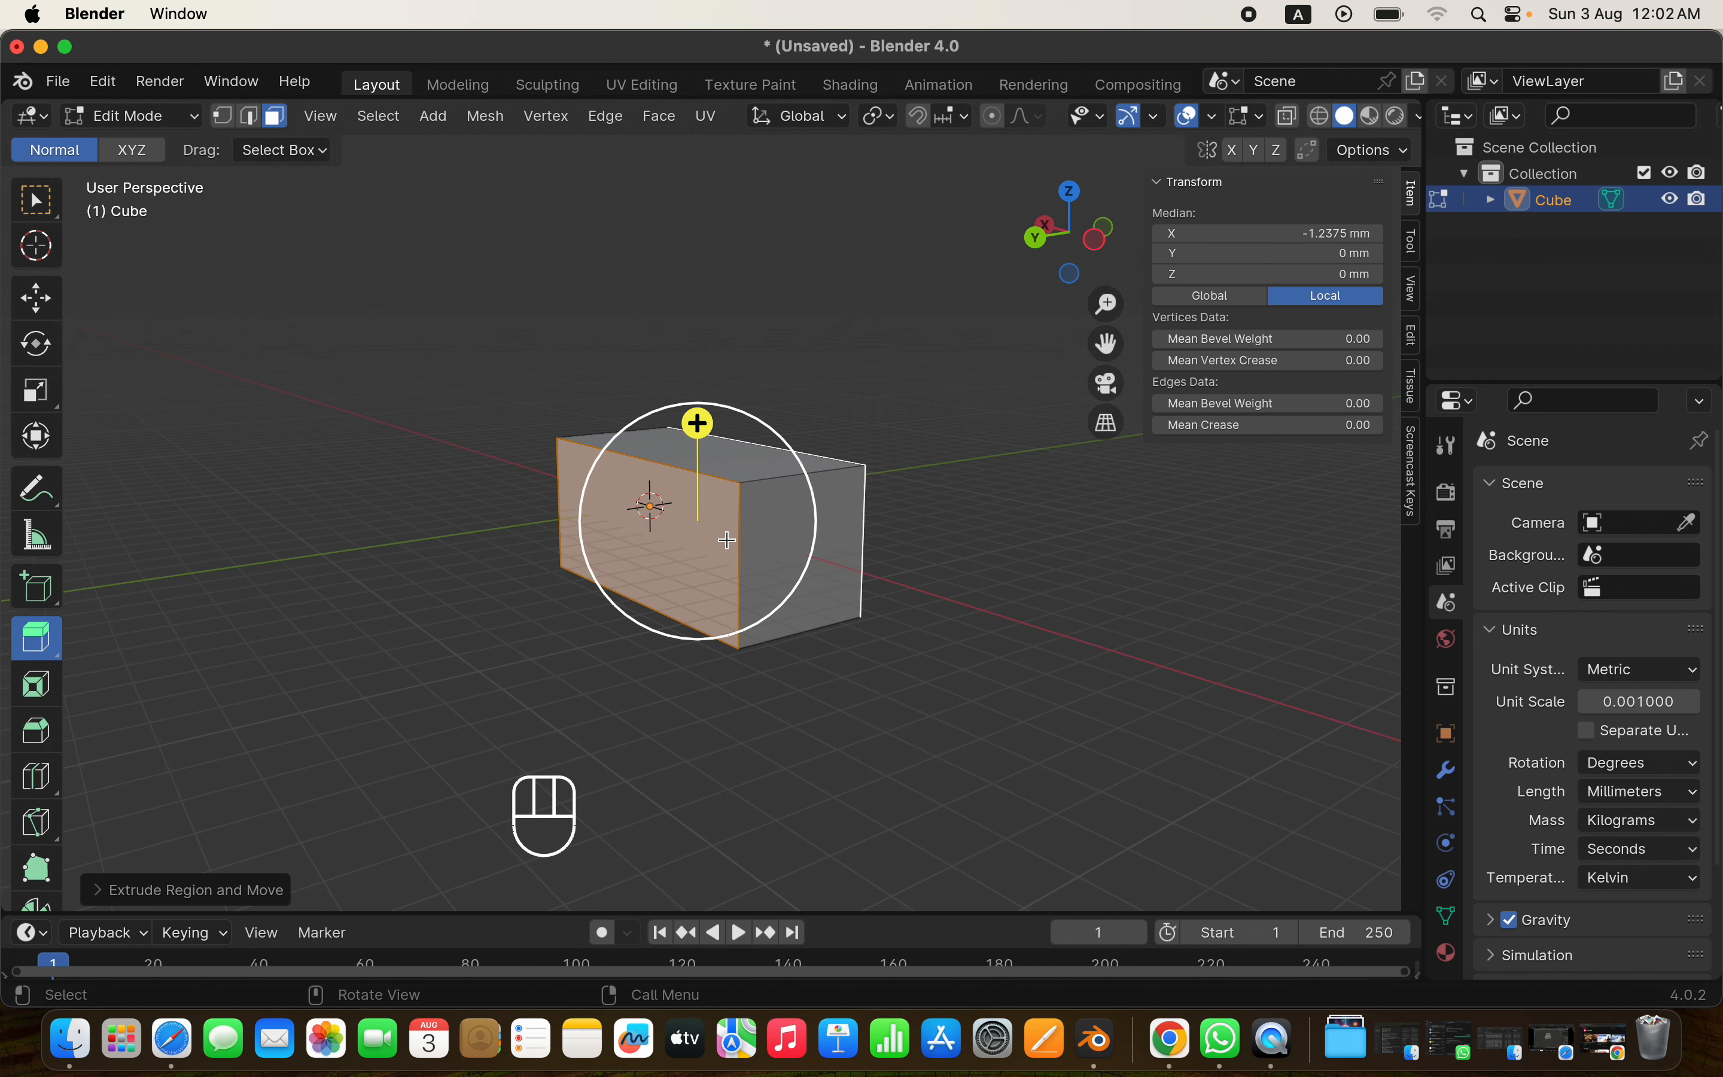
scroll(663, 544, "right", 5)
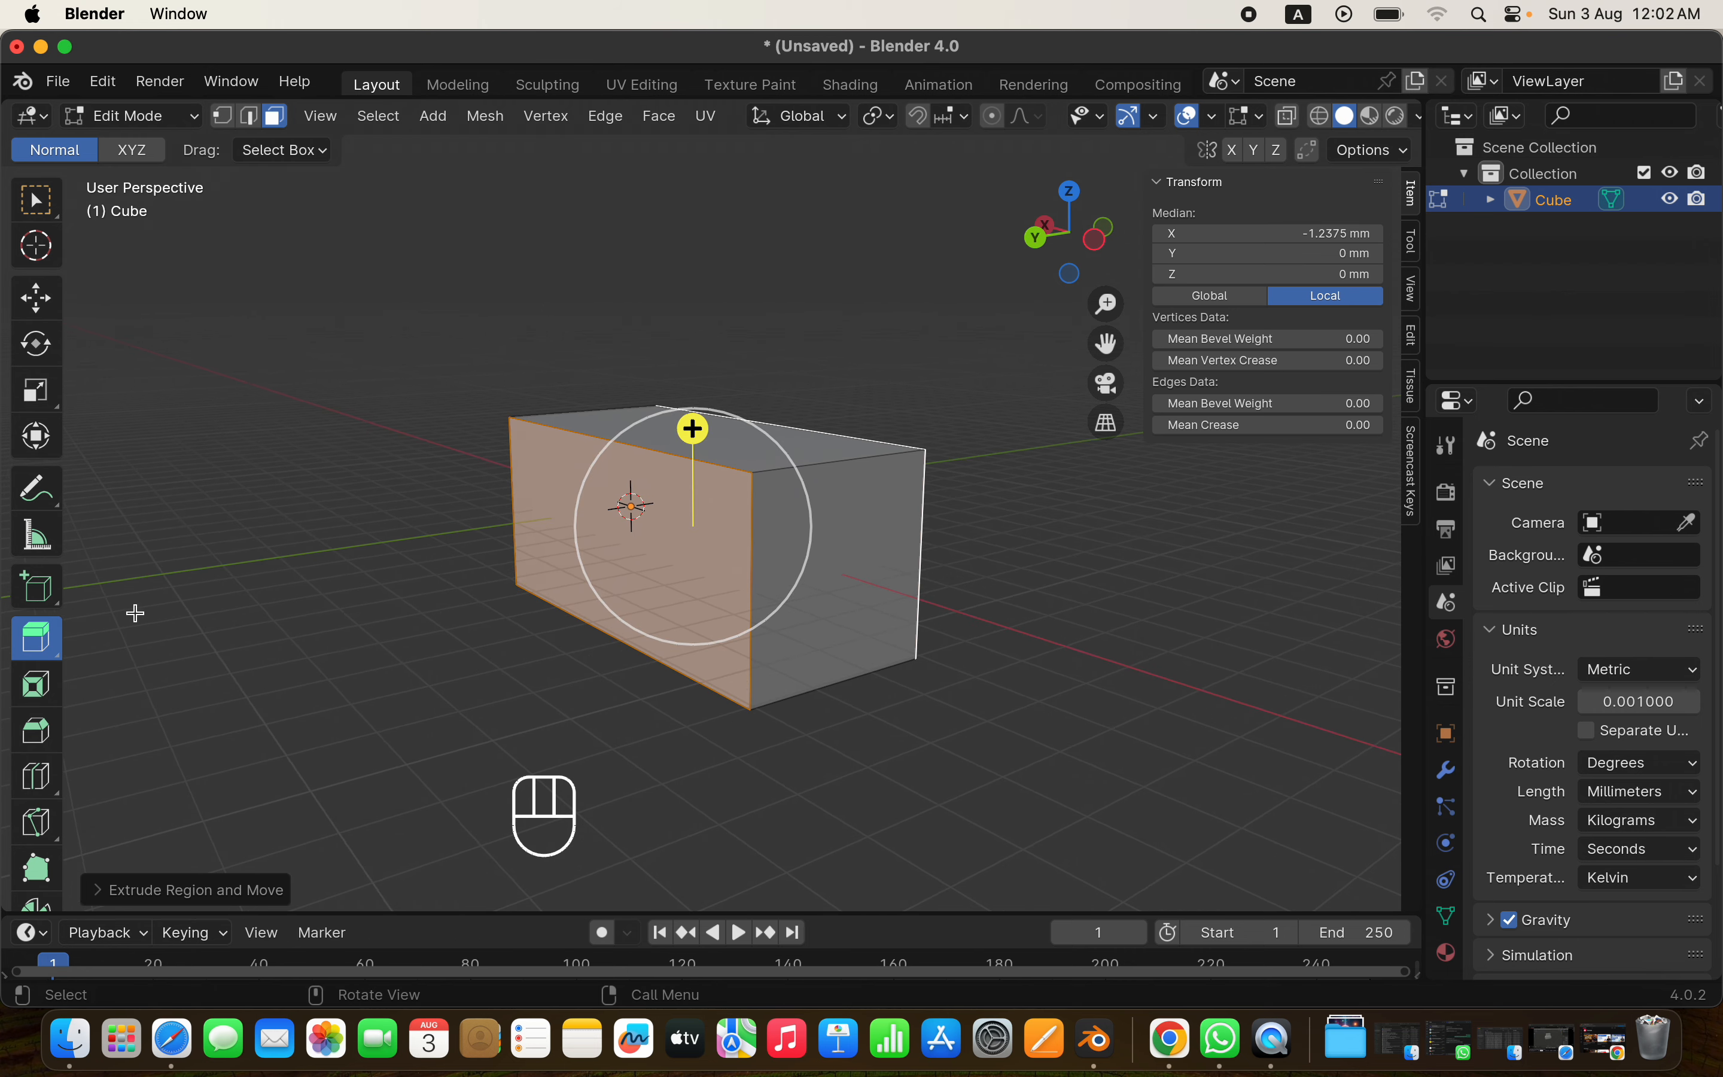
left_click_drag(45, 641, 131, 707)
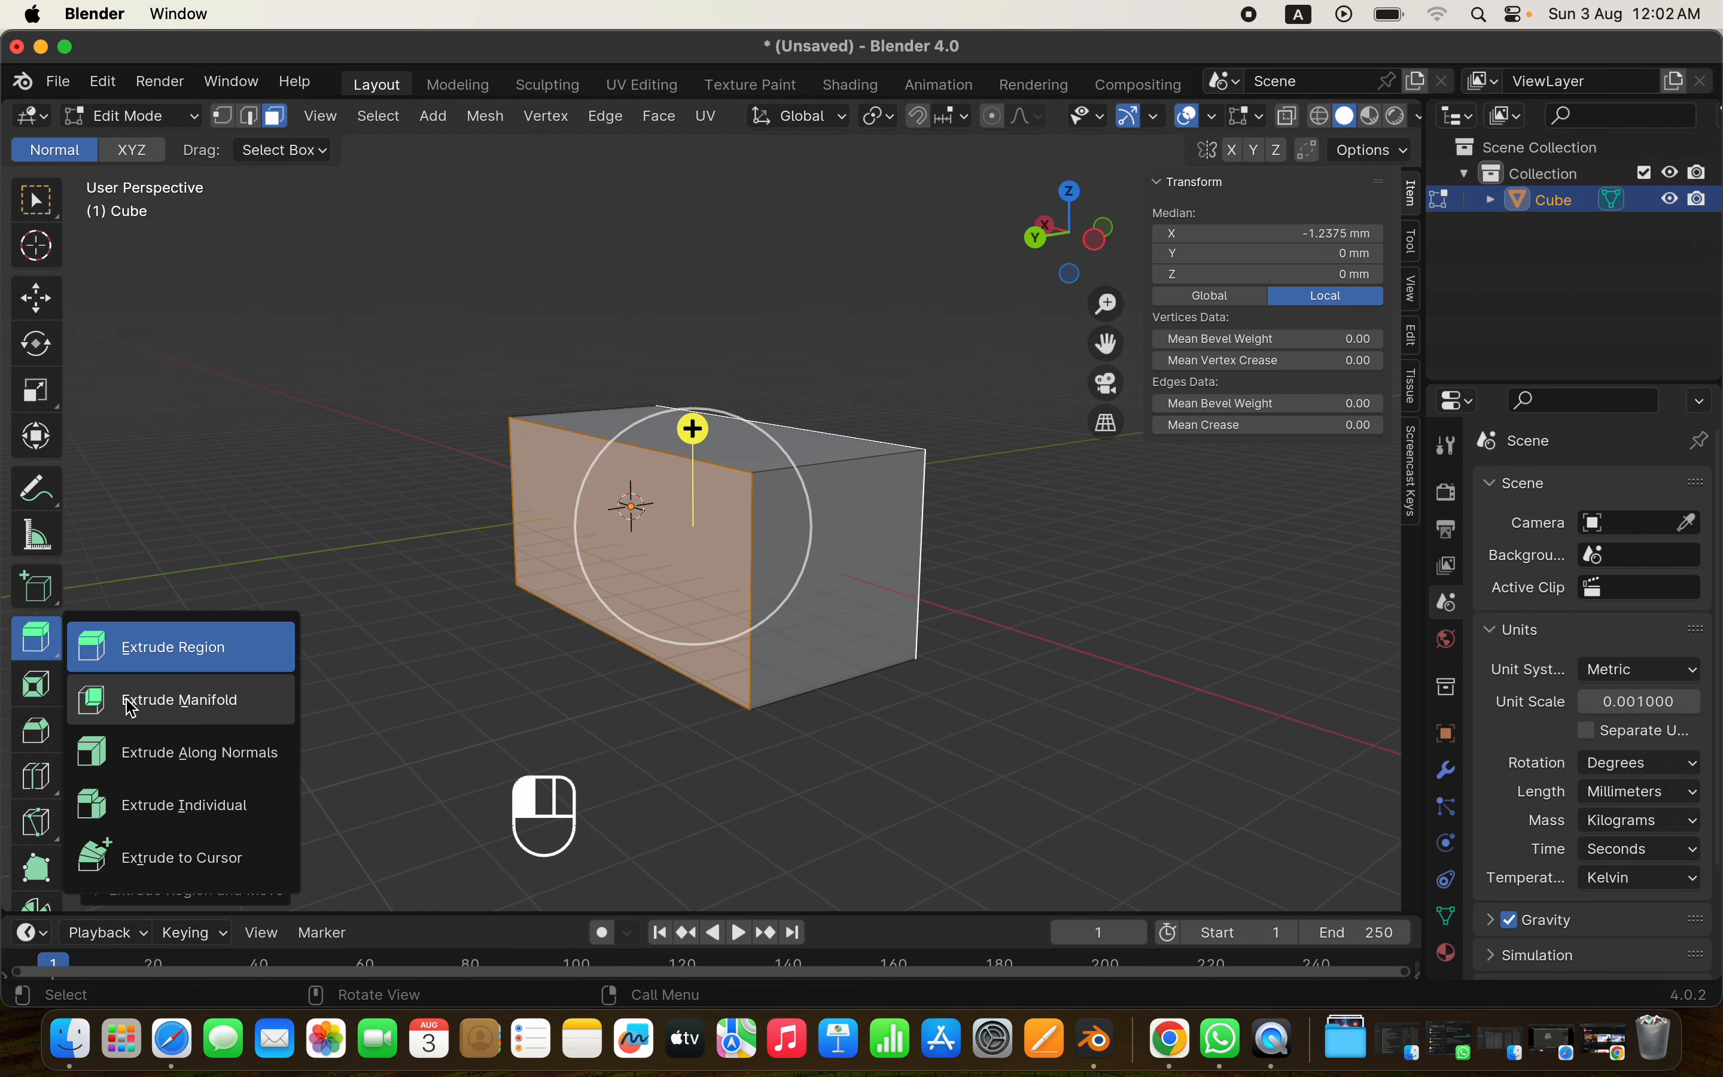
left_click(183, 755)
scroll(618, 613, "right", 5)
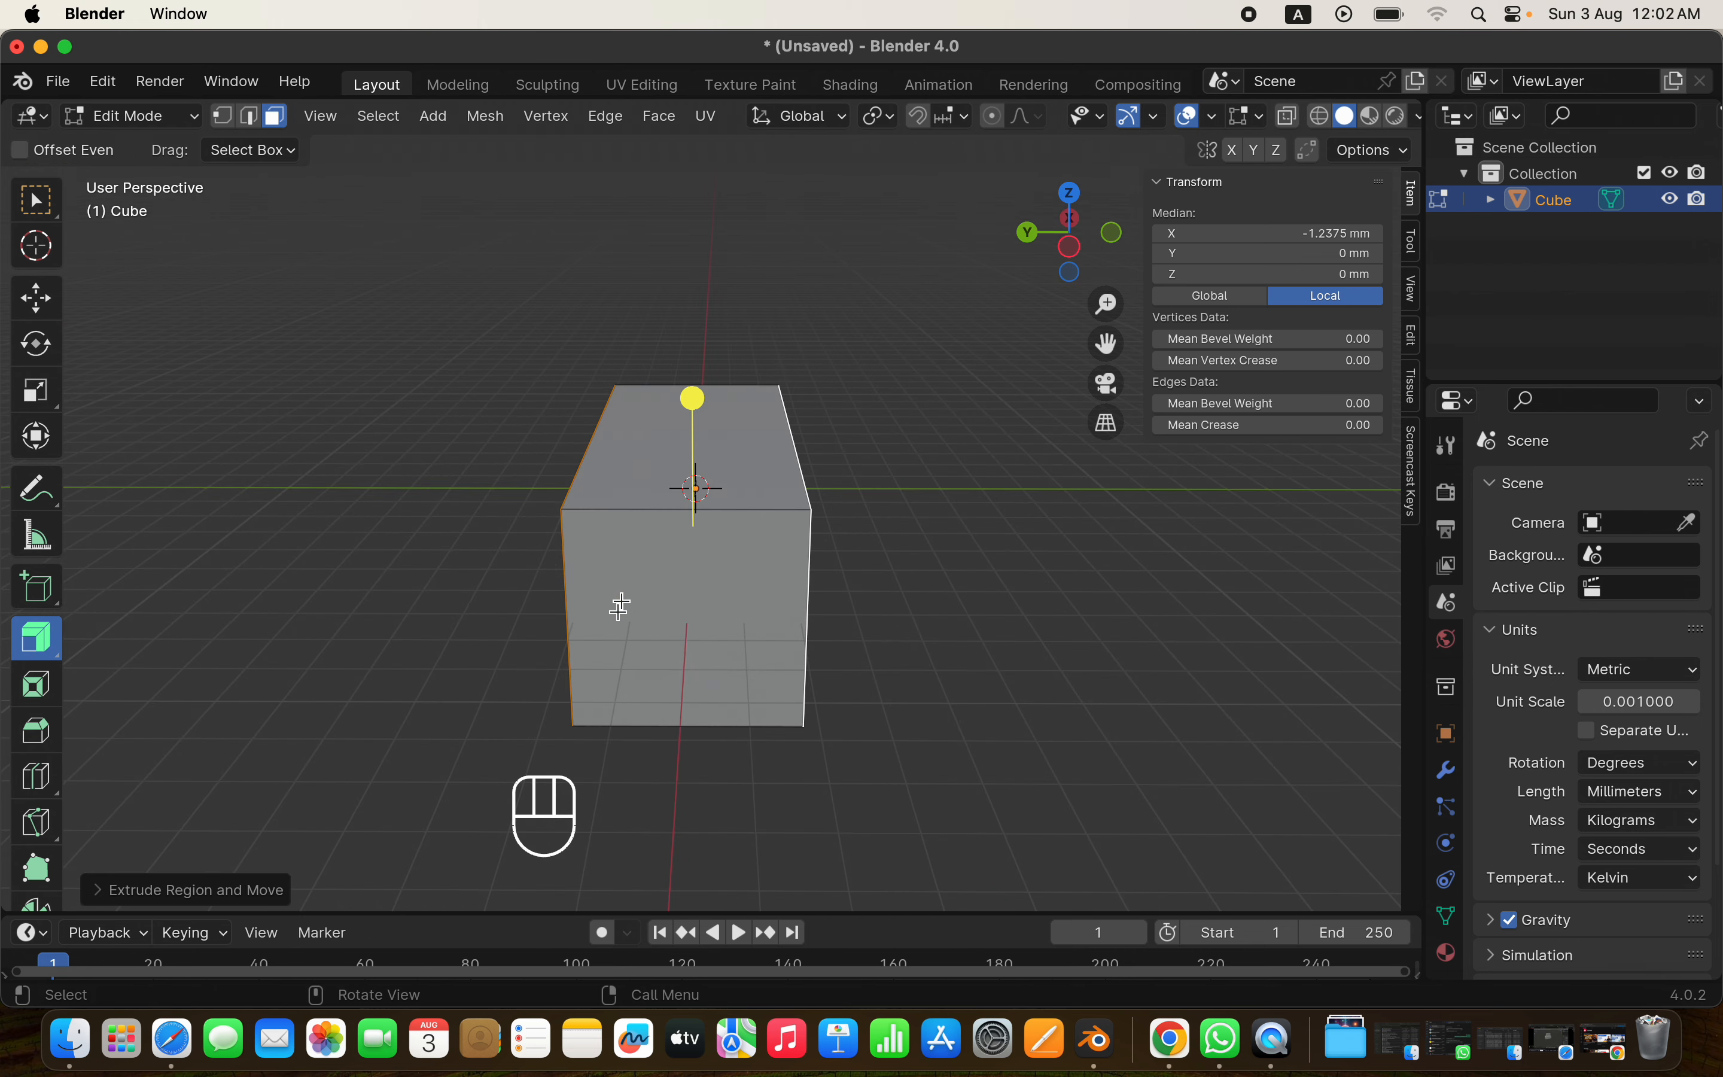
left_click_drag(693, 401, 698, 345)
Try Extrude to Cursor on the two selected end faces, and undo it
left_click(55, 655)
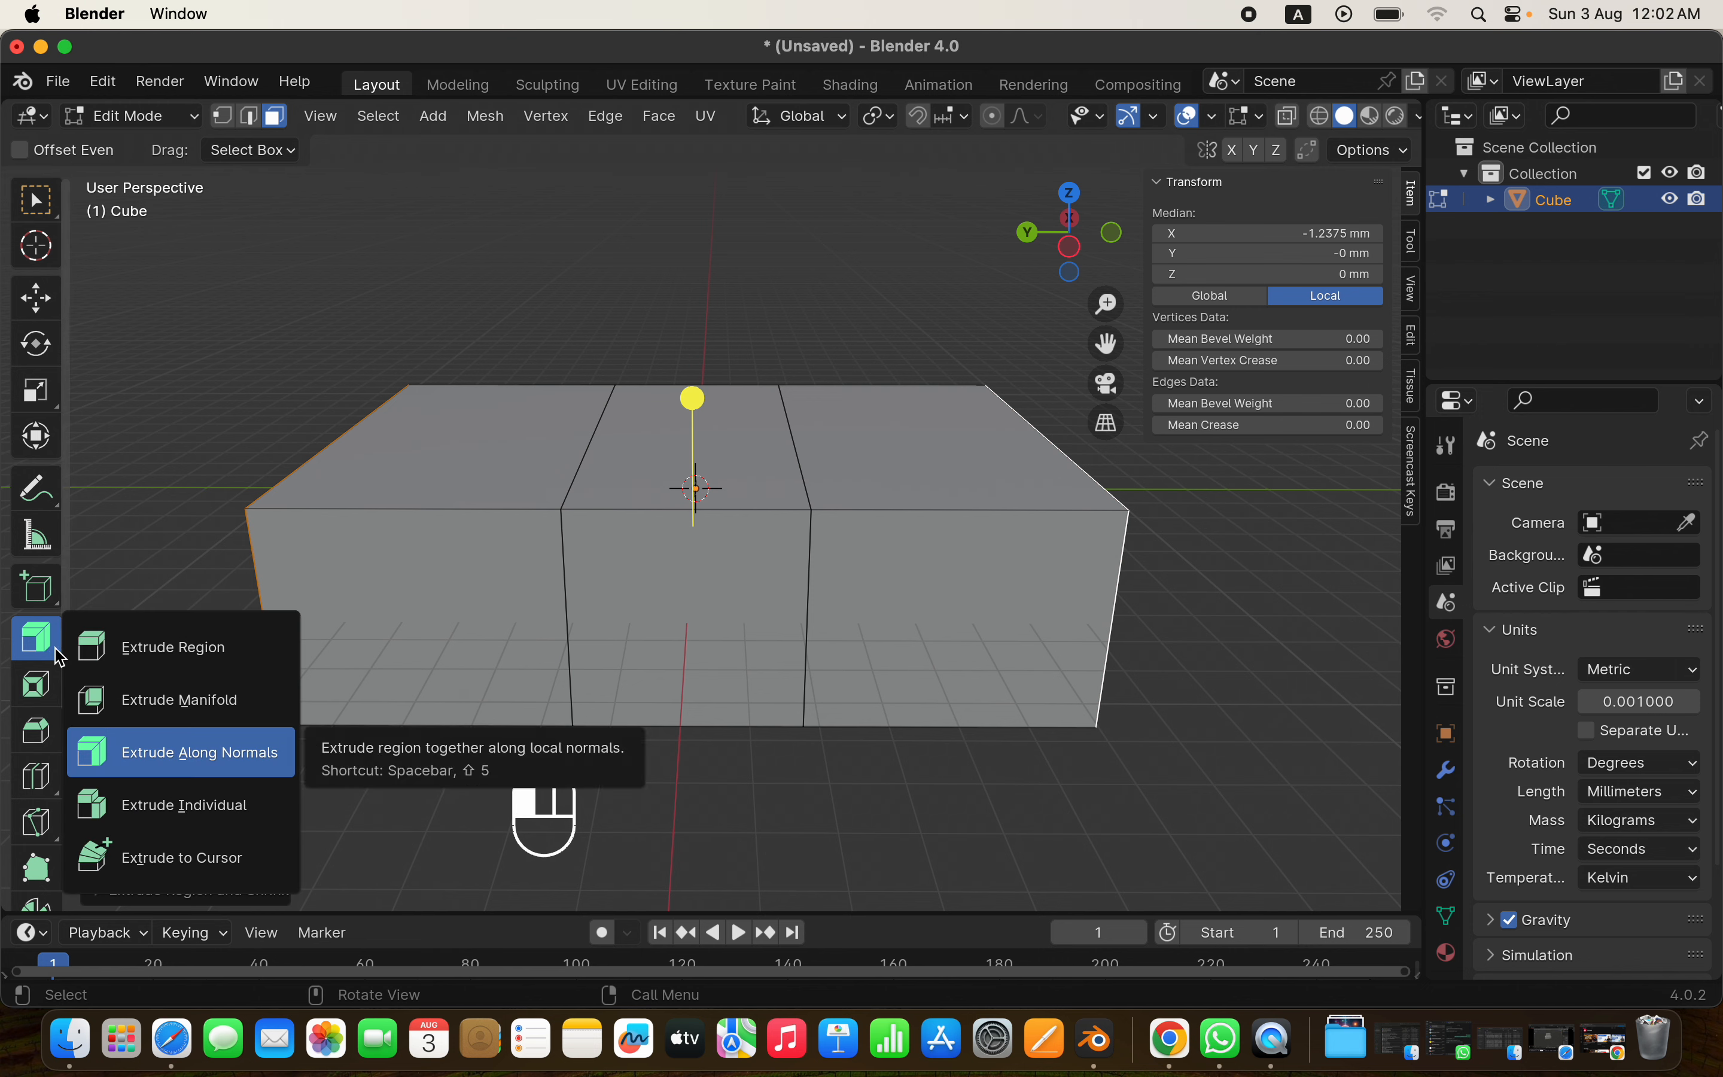
left_click(217, 861)
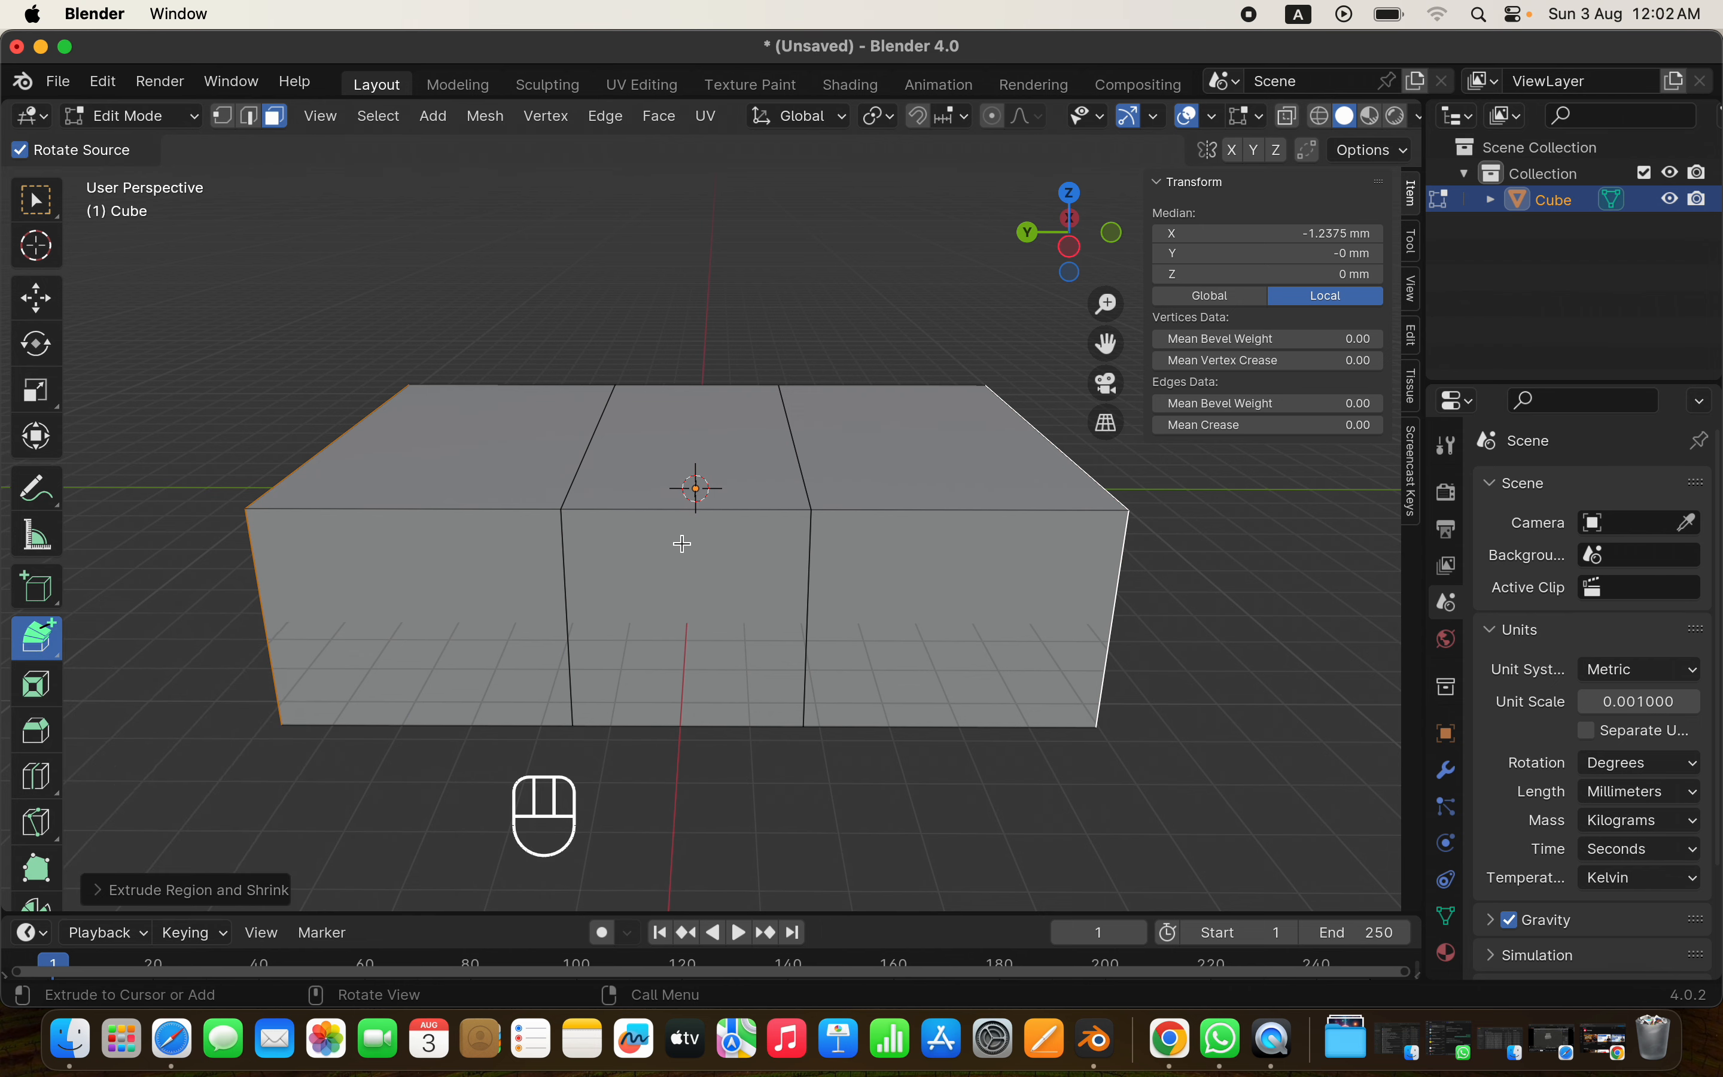
left_click(624, 457)
key("super+z")
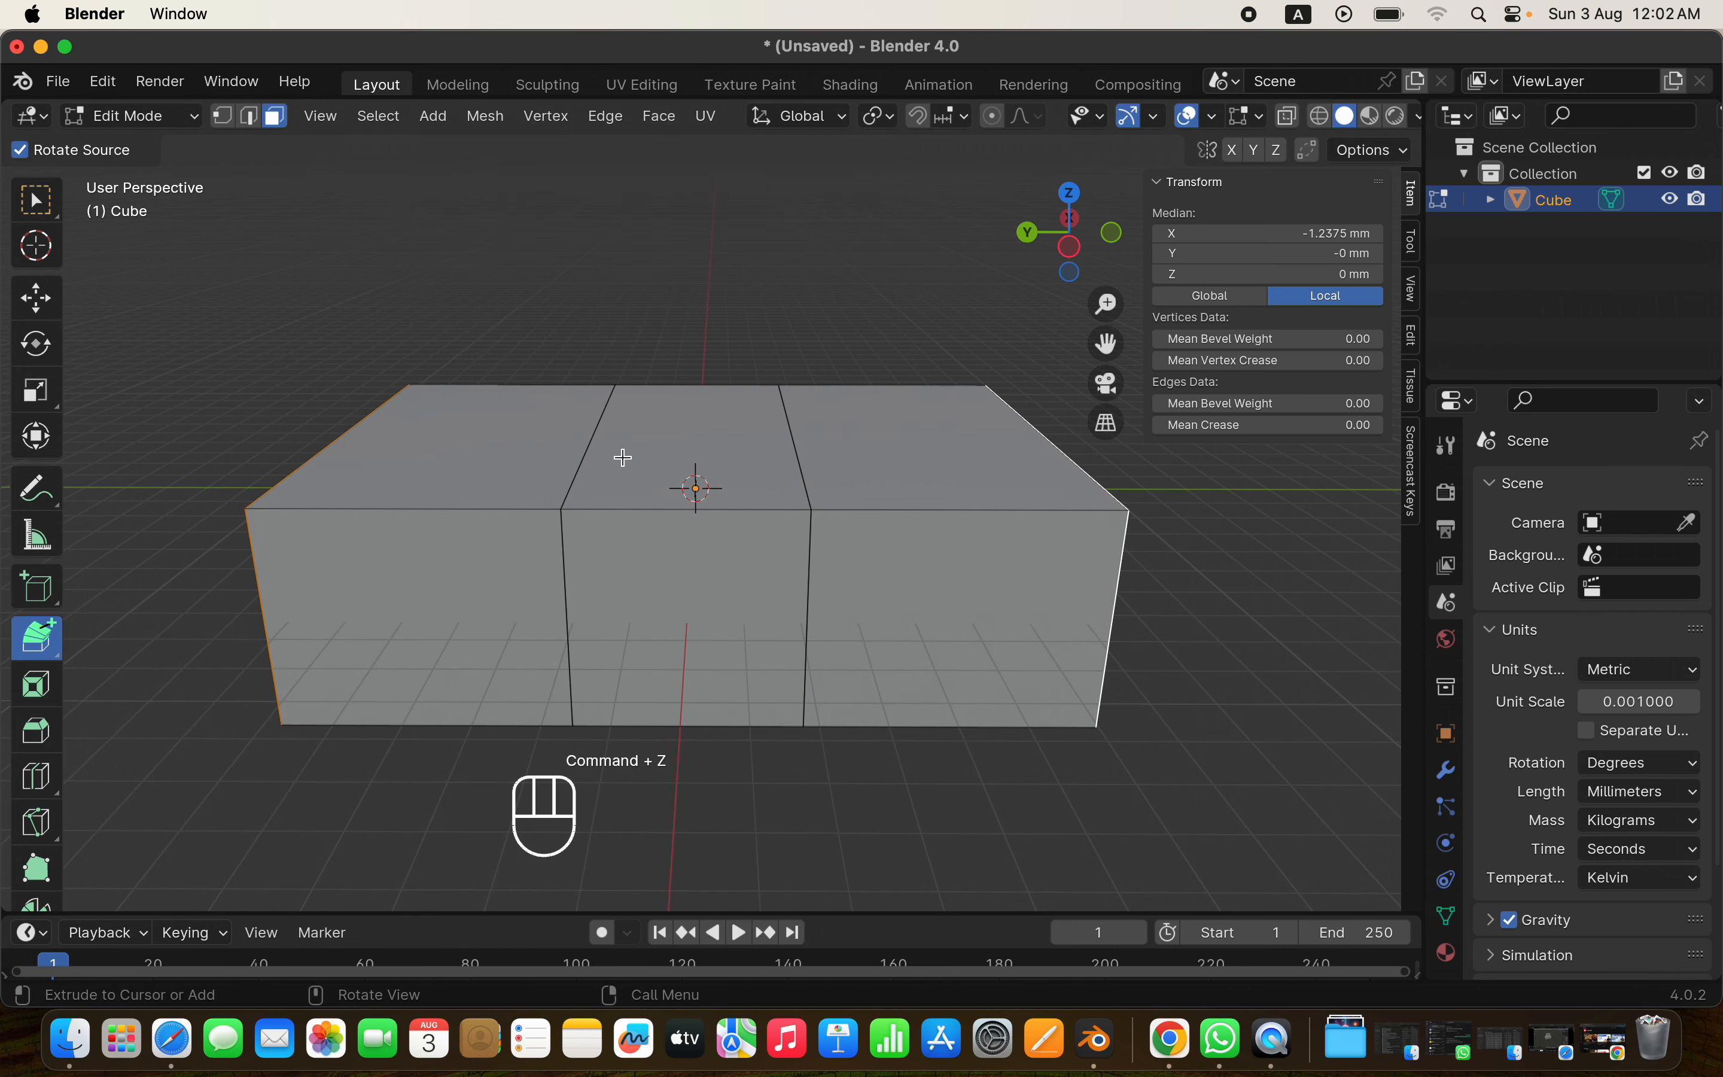
Switch the active extrude tool back to Extrude Region with the two end faces still selected
scroll(624, 457, "left", 5)
scroll(622, 457, "up", 5)
left_click_drag(23, 646, 132, 648)
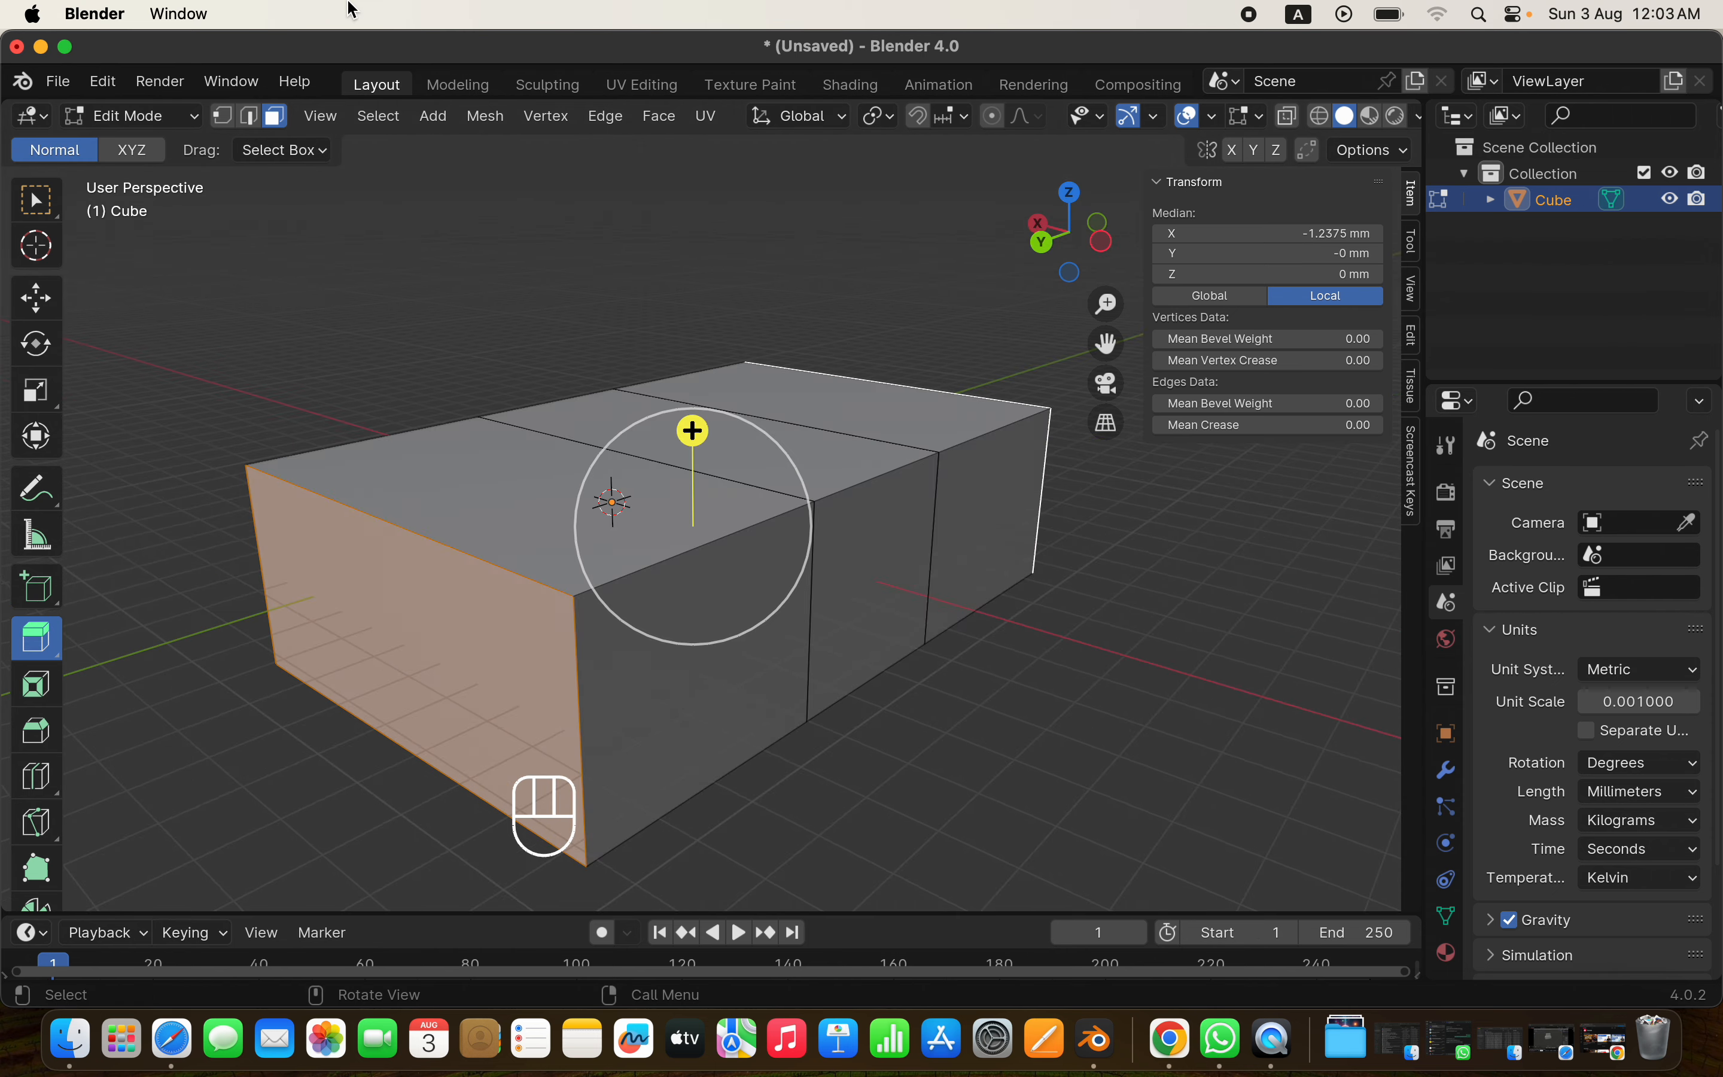
Select the top face of the end block and extrude it upward with Extrude to Cursor
left_click(475, 489)
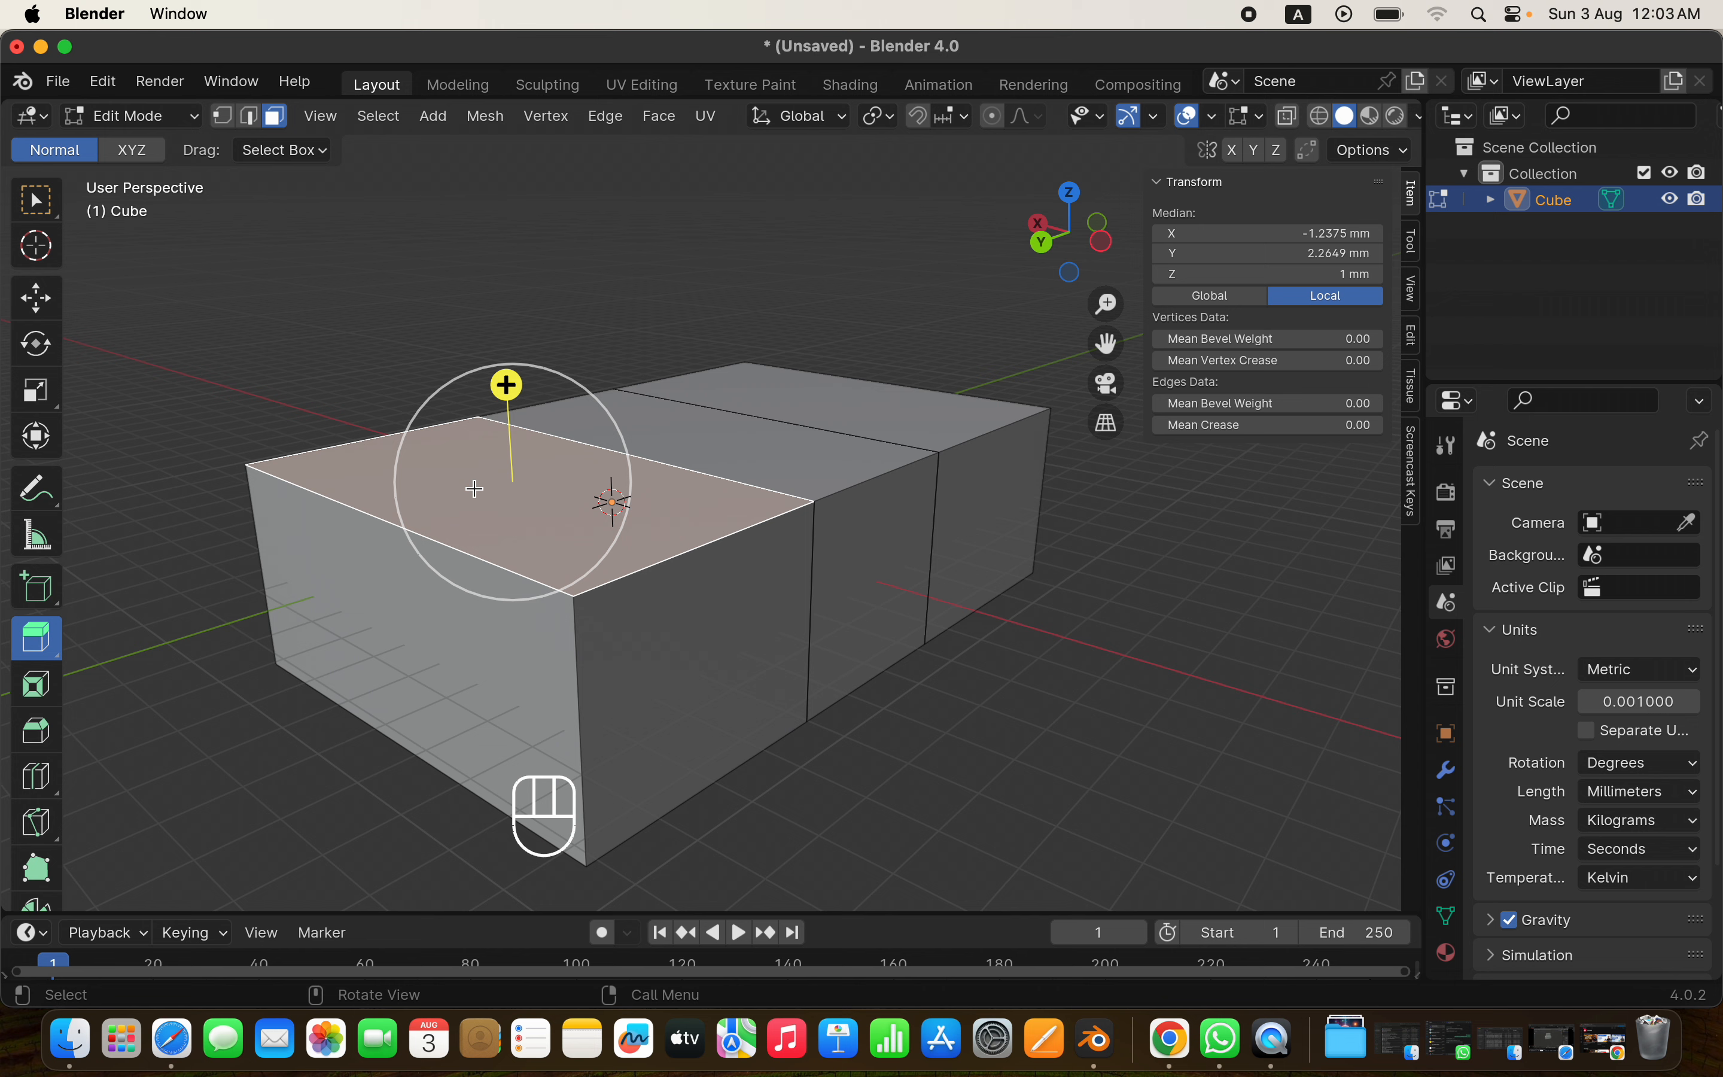
left_click_drag(32, 633, 184, 867)
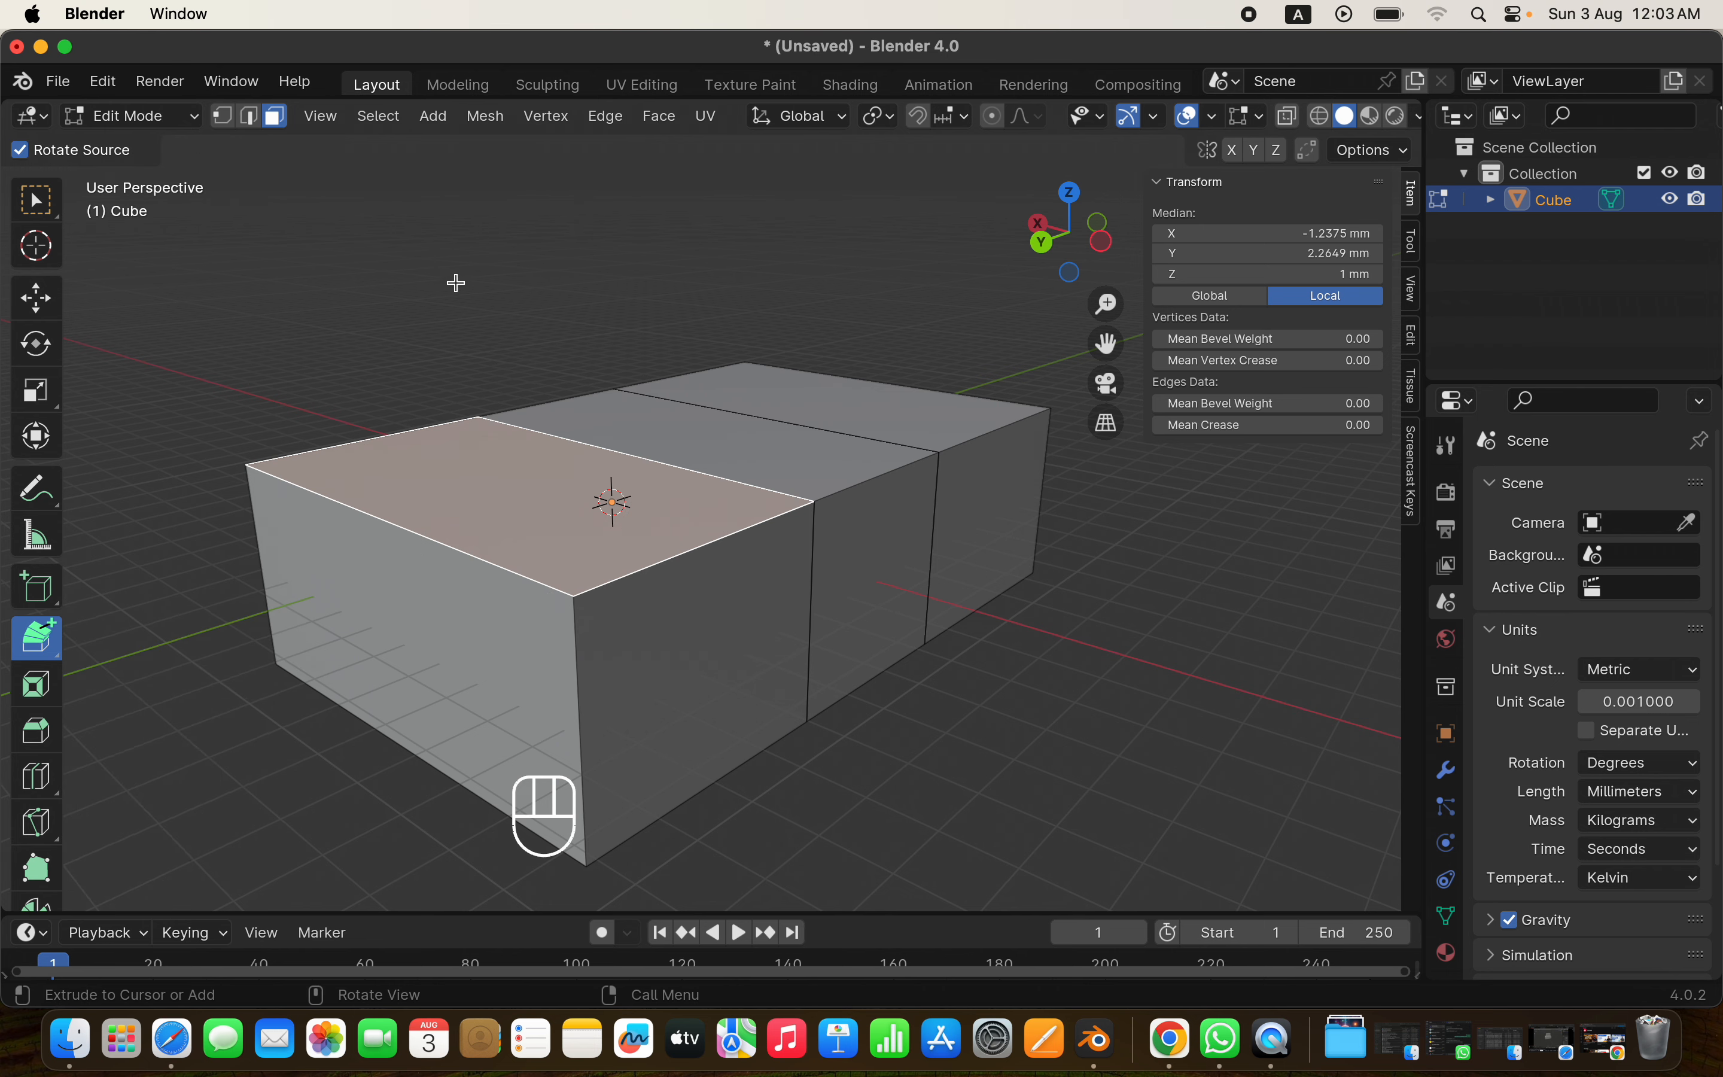
scroll(452, 251, "right", 5)
left_click(521, 228)
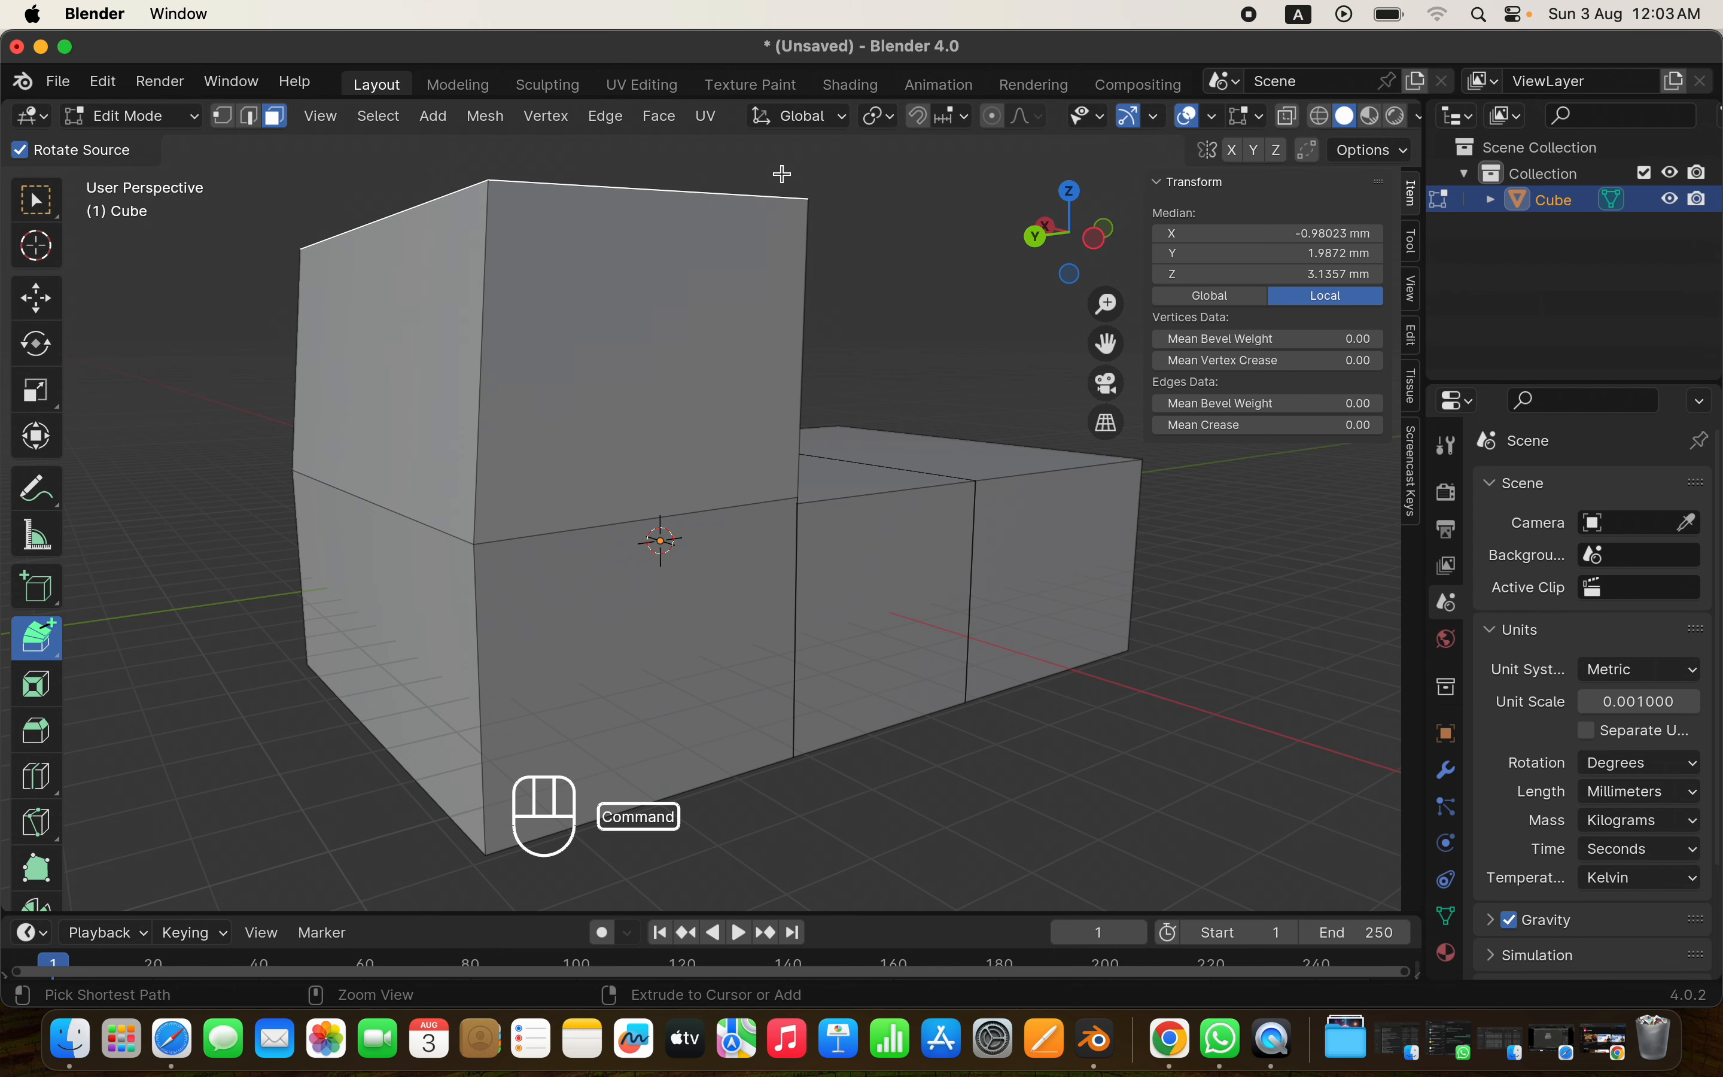
Extend the raised column with successive Extrude to Cursor segments that bend outward, rise and hook back over the base
scroll(782, 174, "down", 10, "super")
scroll(782, 173, "up", 6, "super")
scroll(782, 173, "down", 5, "super")
scroll(782, 173, "right", 4)
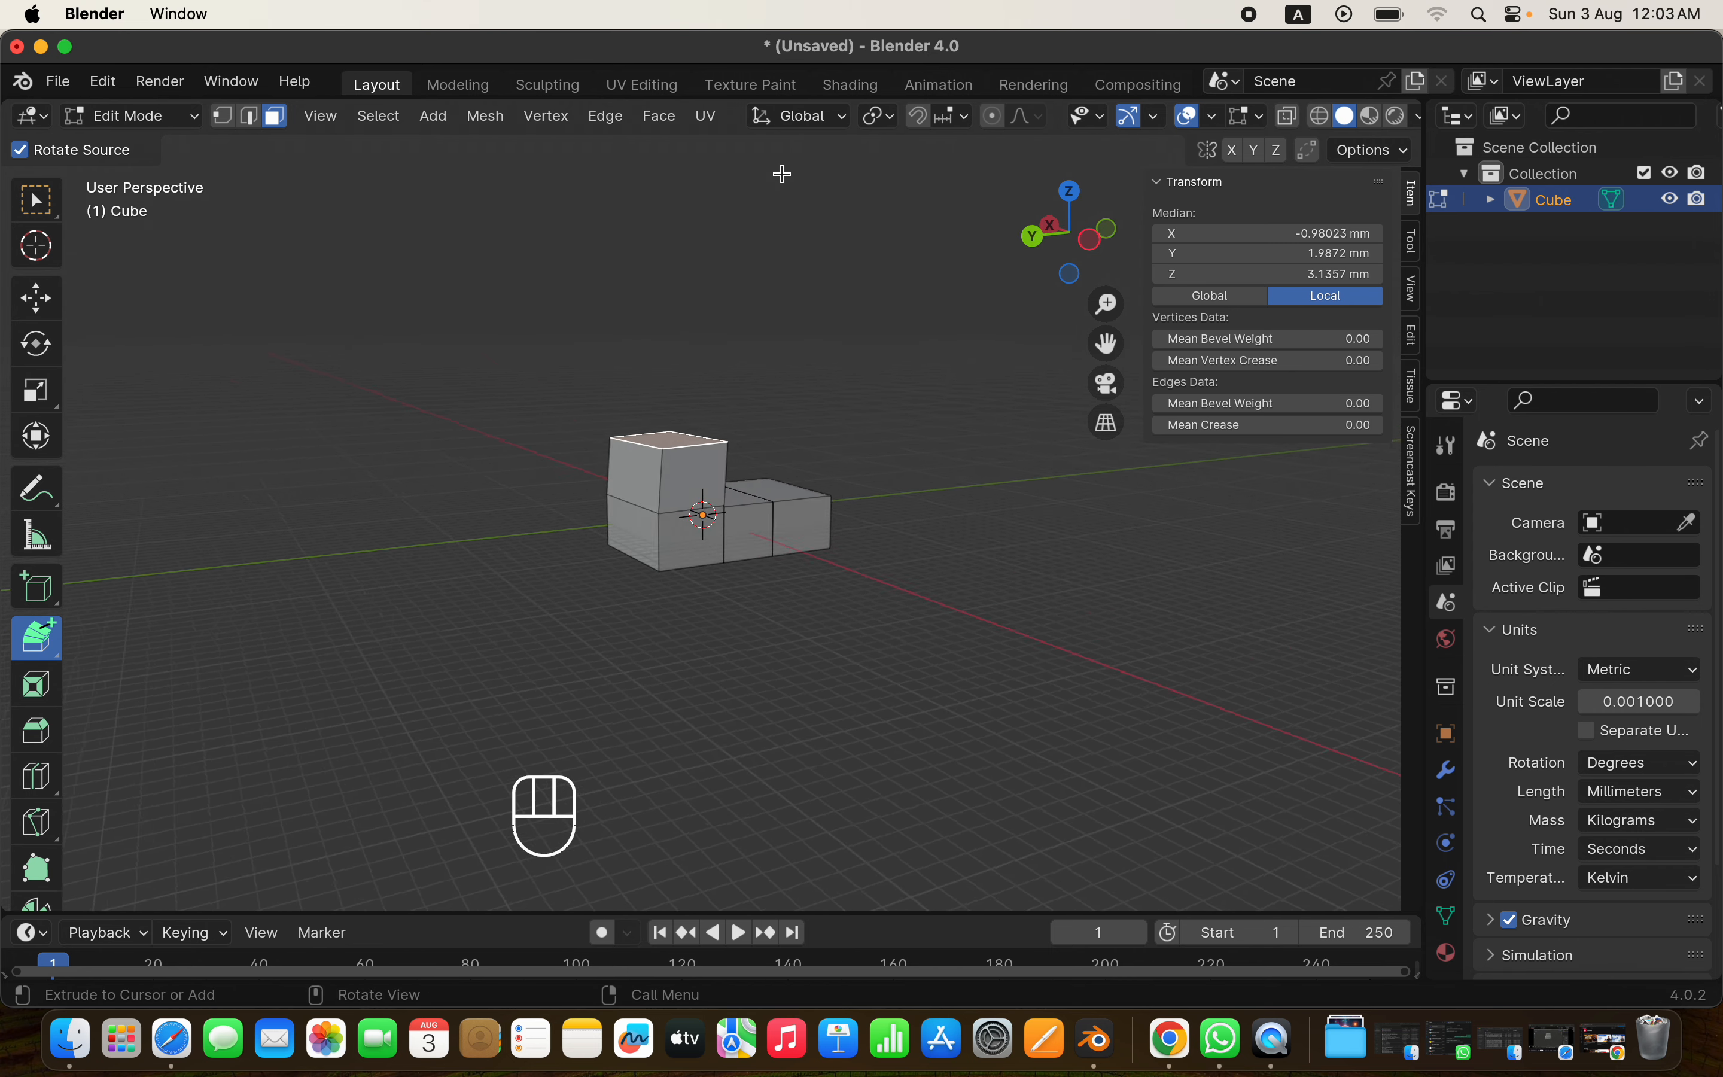
left_click(649, 387)
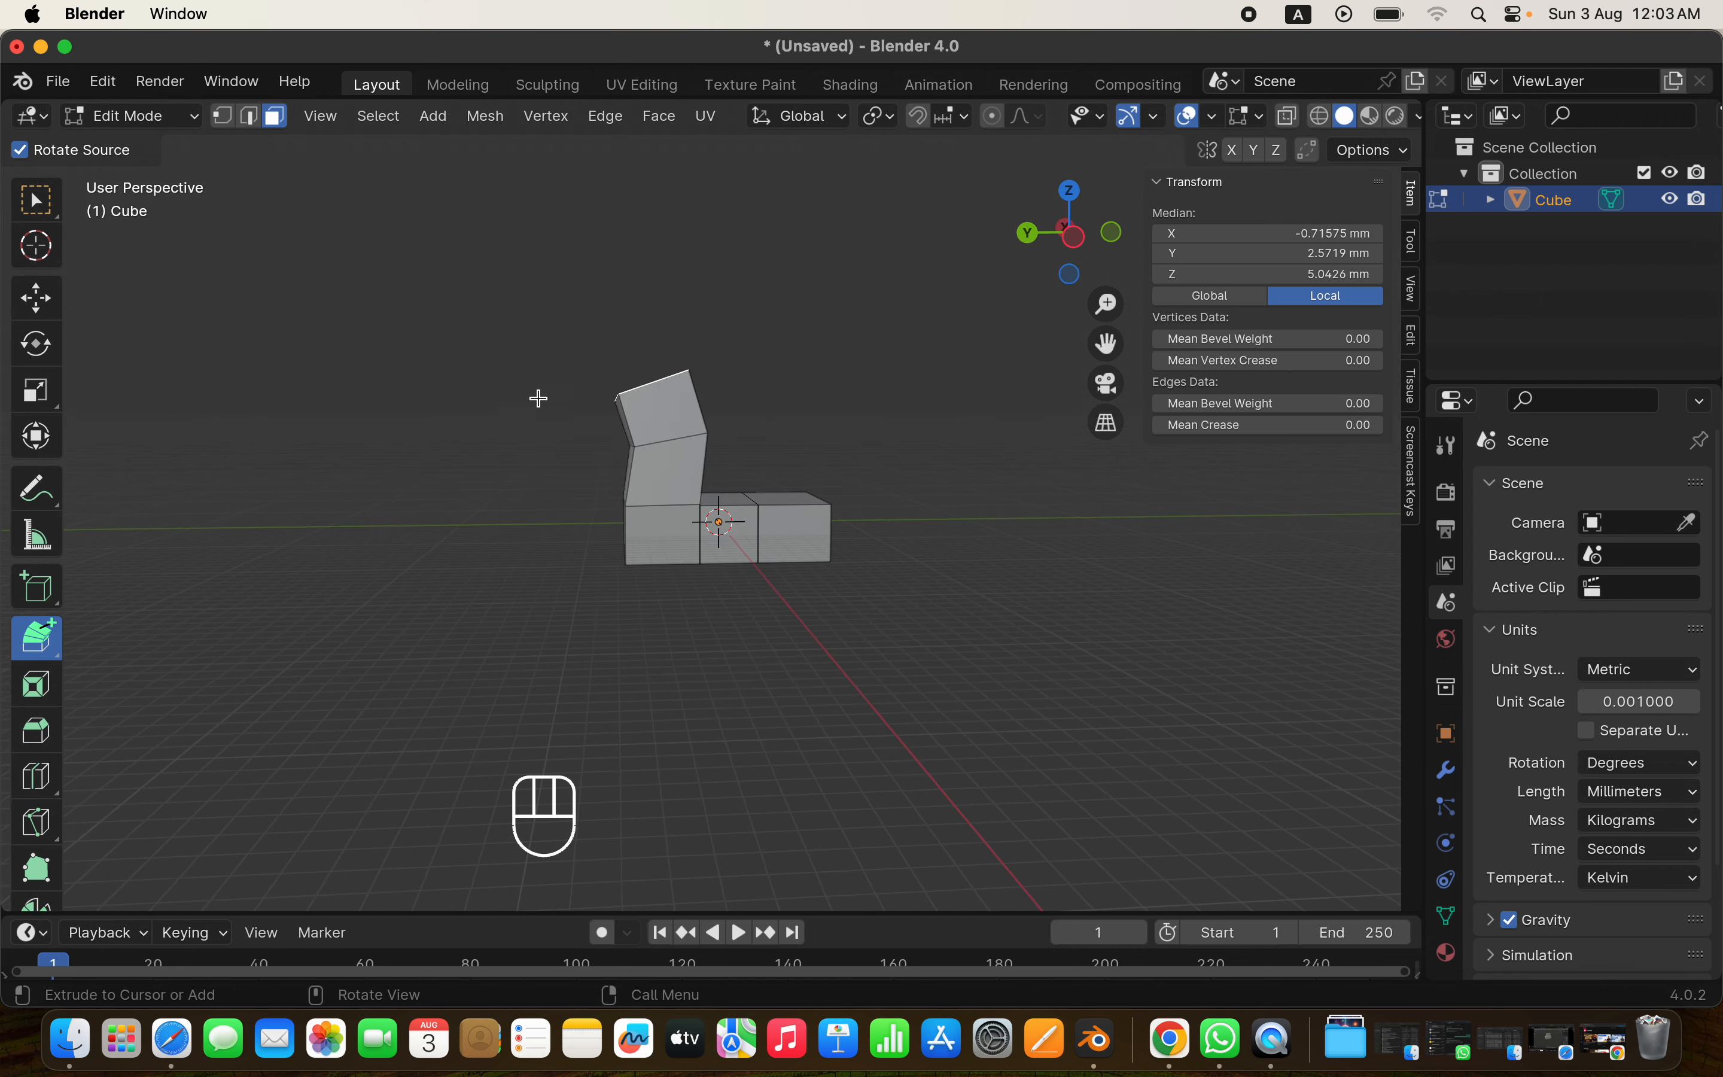
left_click(534, 358)
left_click(502, 277)
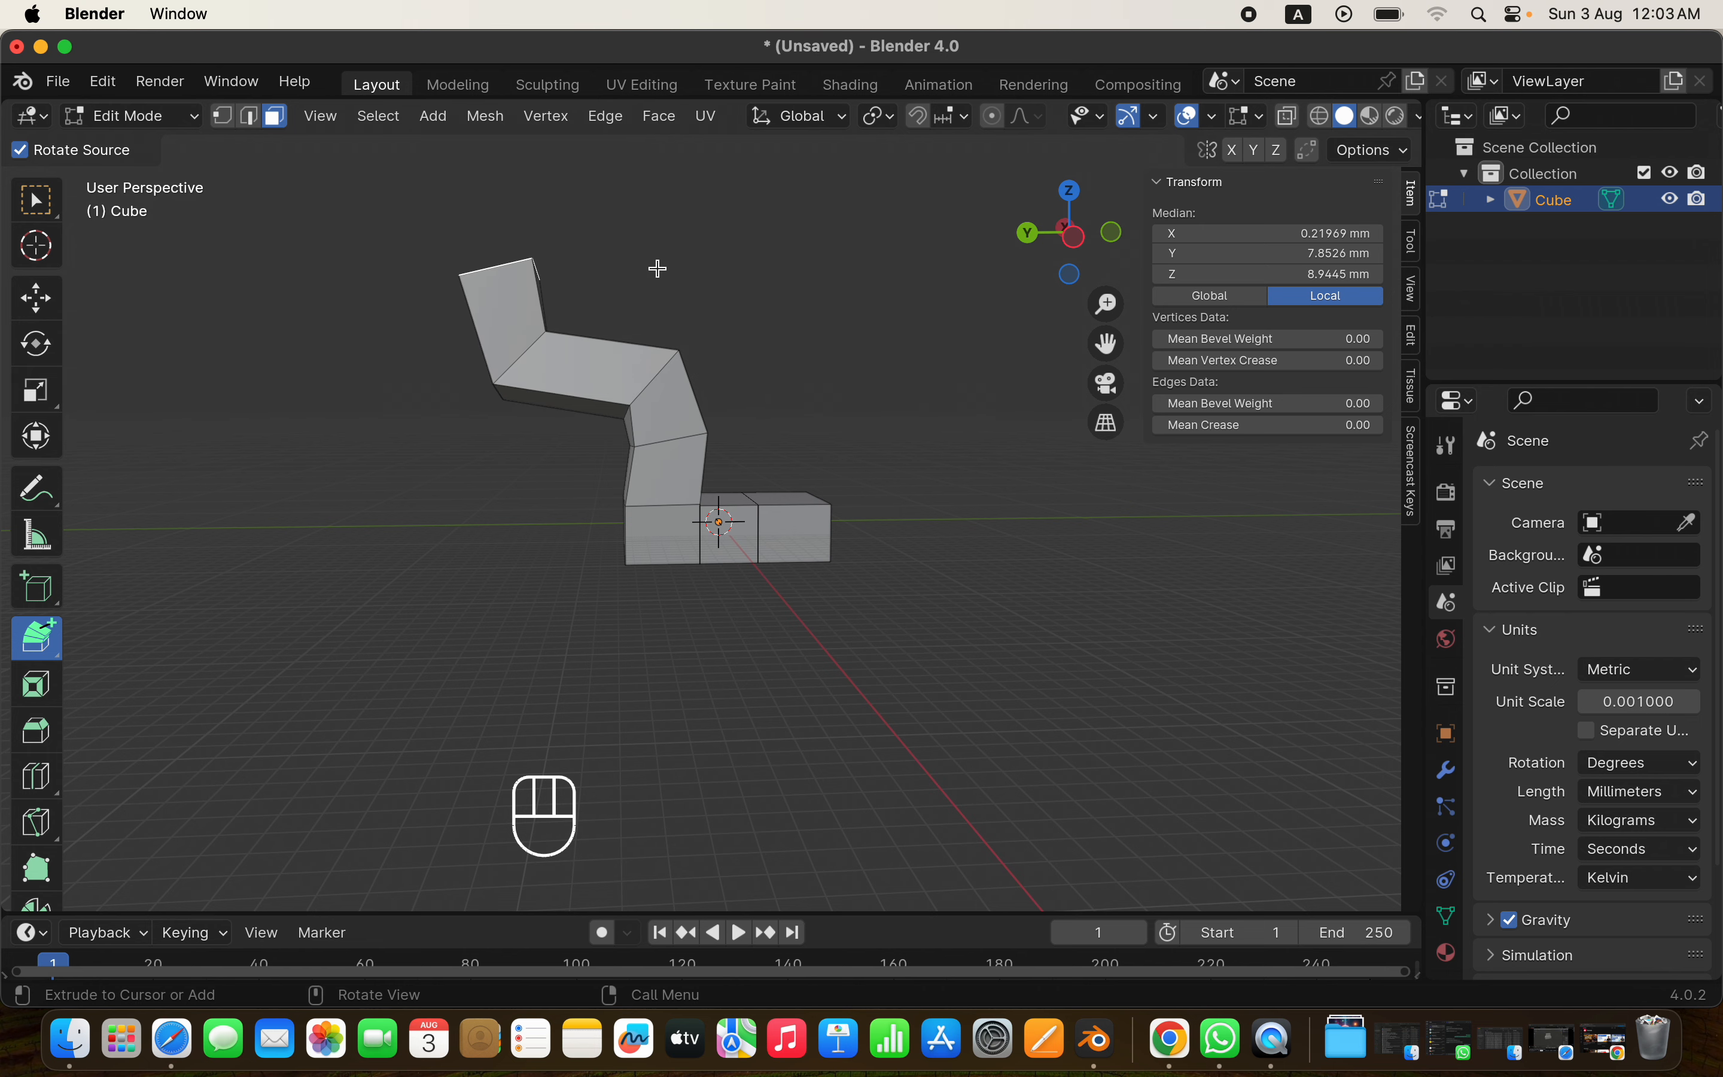
left_click(724, 275)
Try one more Extrude to Cursor segment doubling back from the hooked end, and undo it
left_click(583, 176)
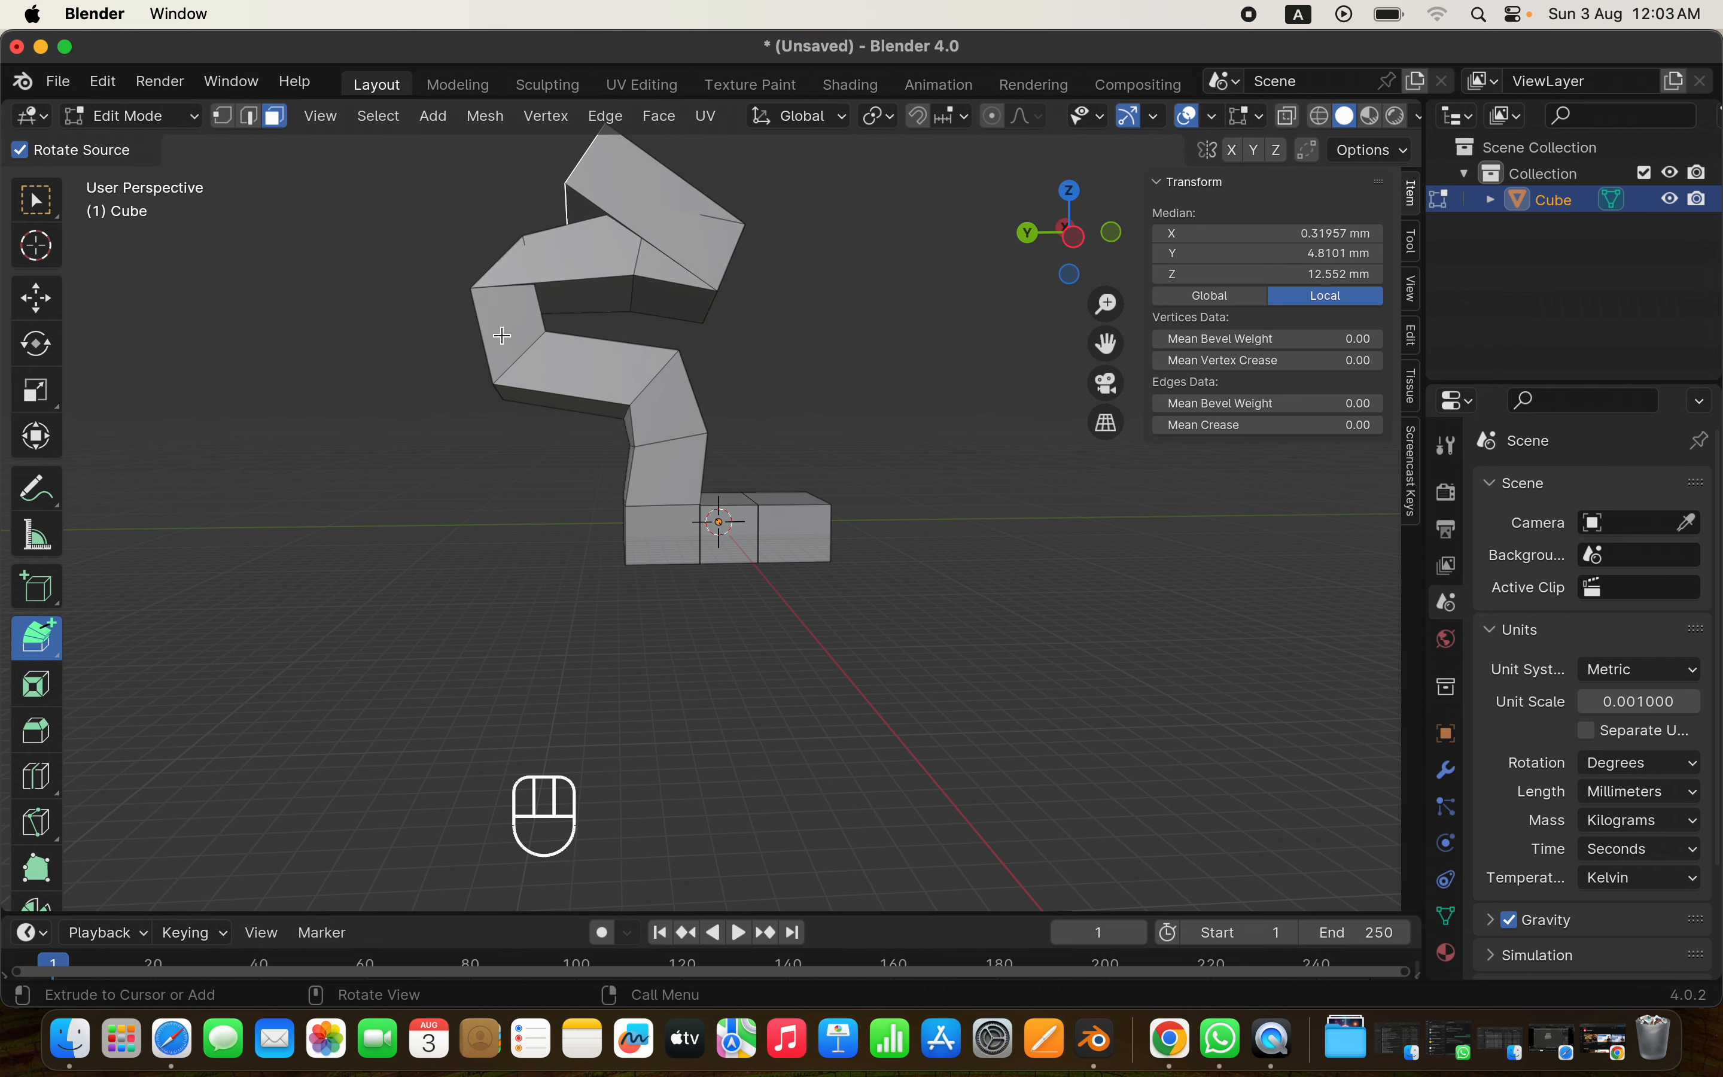
key("super+z")
scroll(502, 358, "down", 3)
key("super+z")
scroll(502, 359, "up", 3, "super")
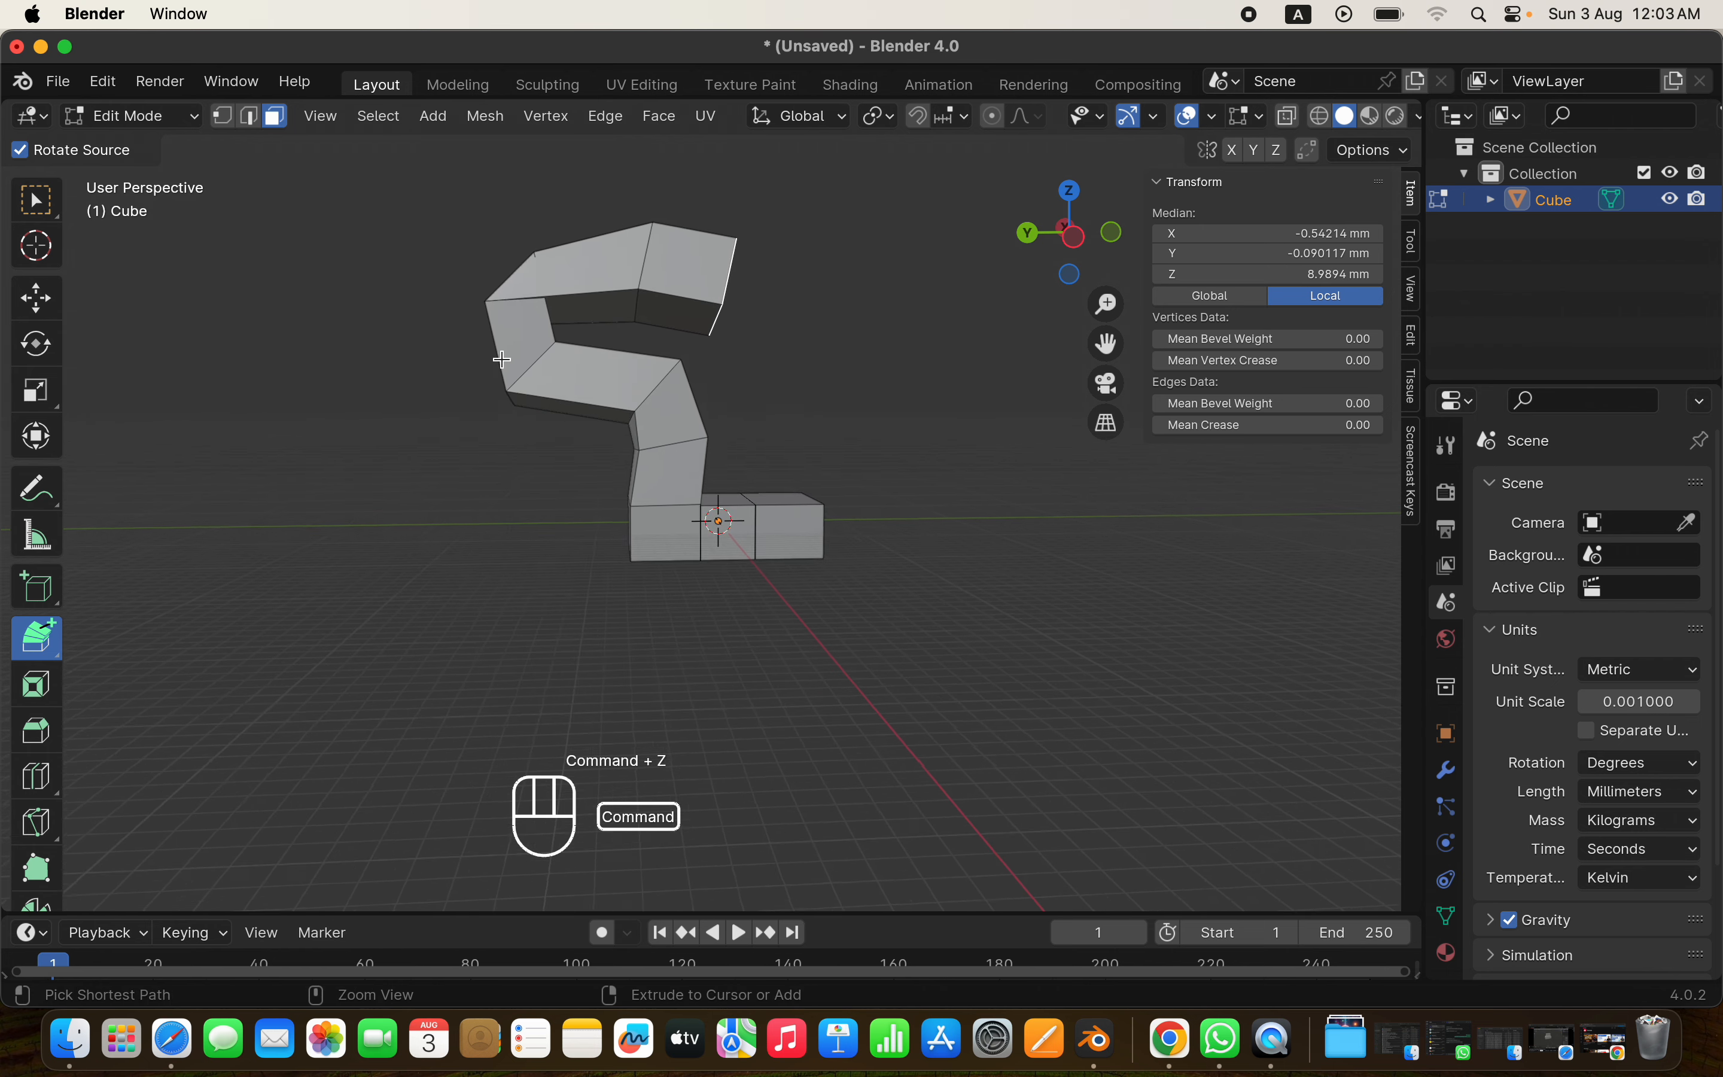
scroll(502, 359, "up", 4, "shift")
scroll(502, 359, "right", 5)
scroll(502, 359, "left", 8)
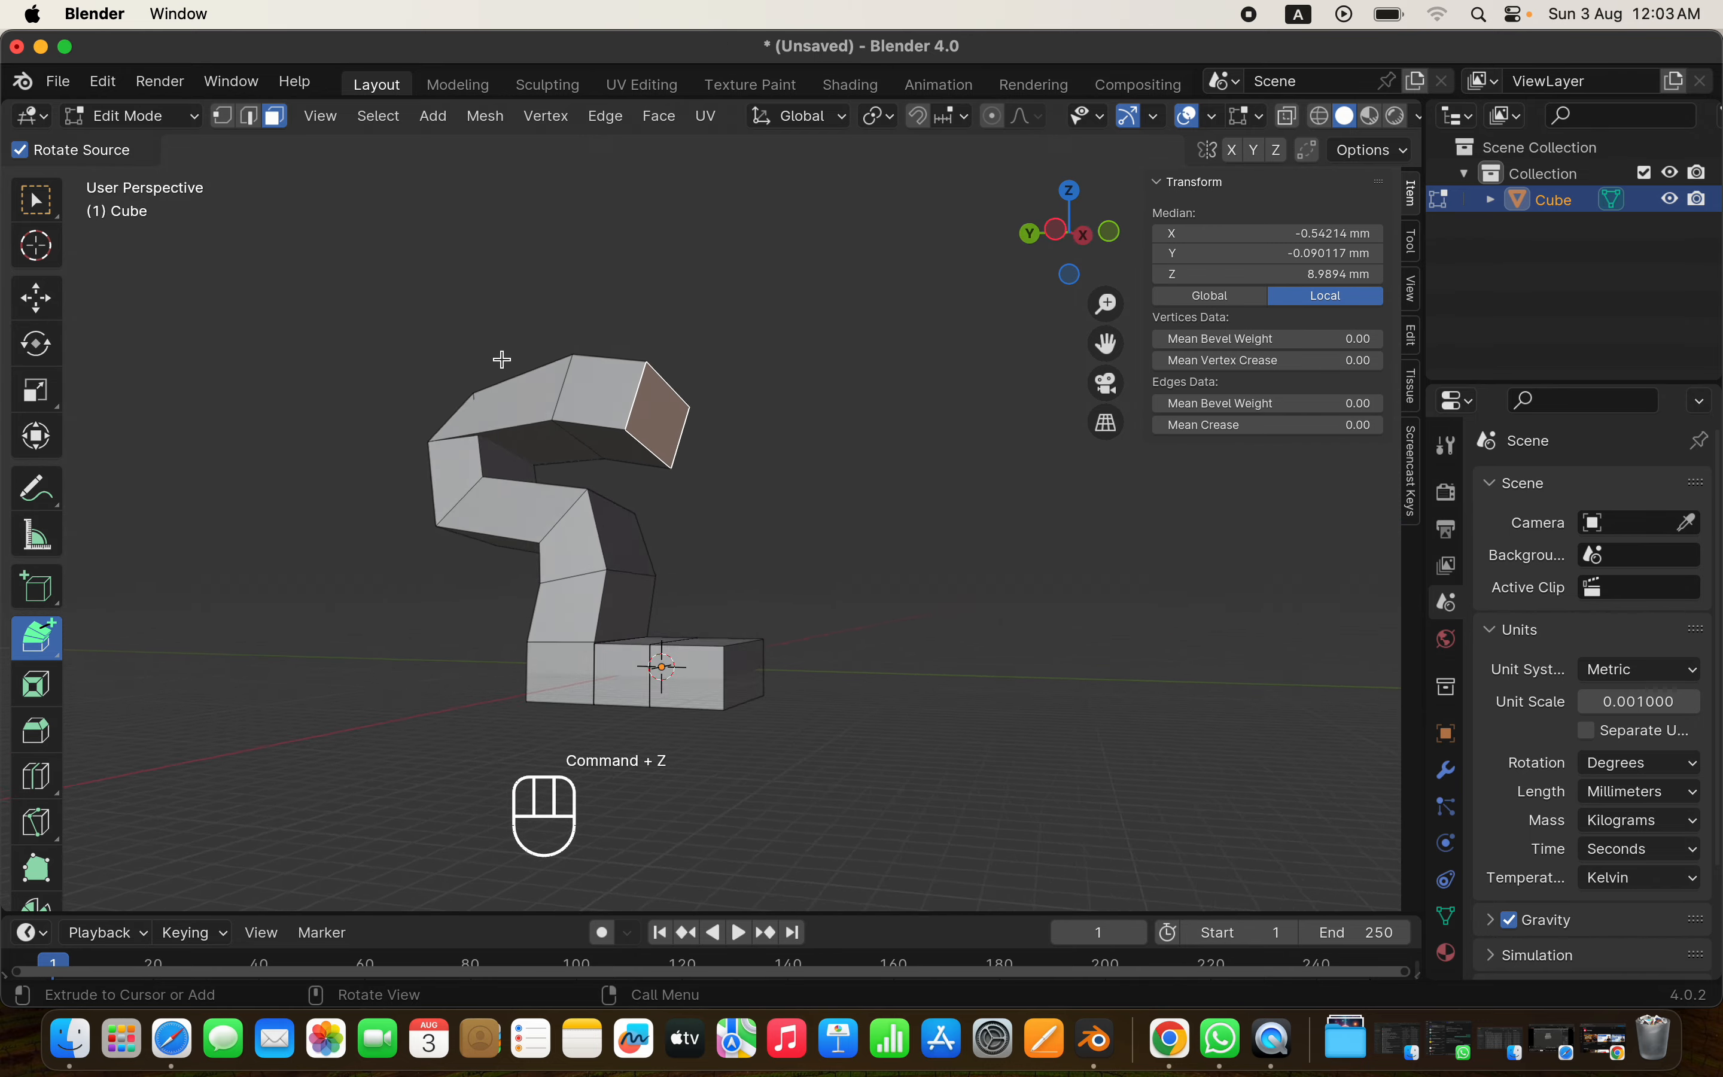
Try to extrude the hooked end face down to a cursor point near the base, and undo it
scroll(502, 359, "right", 6)
scroll(502, 359, "up", 5, "super")
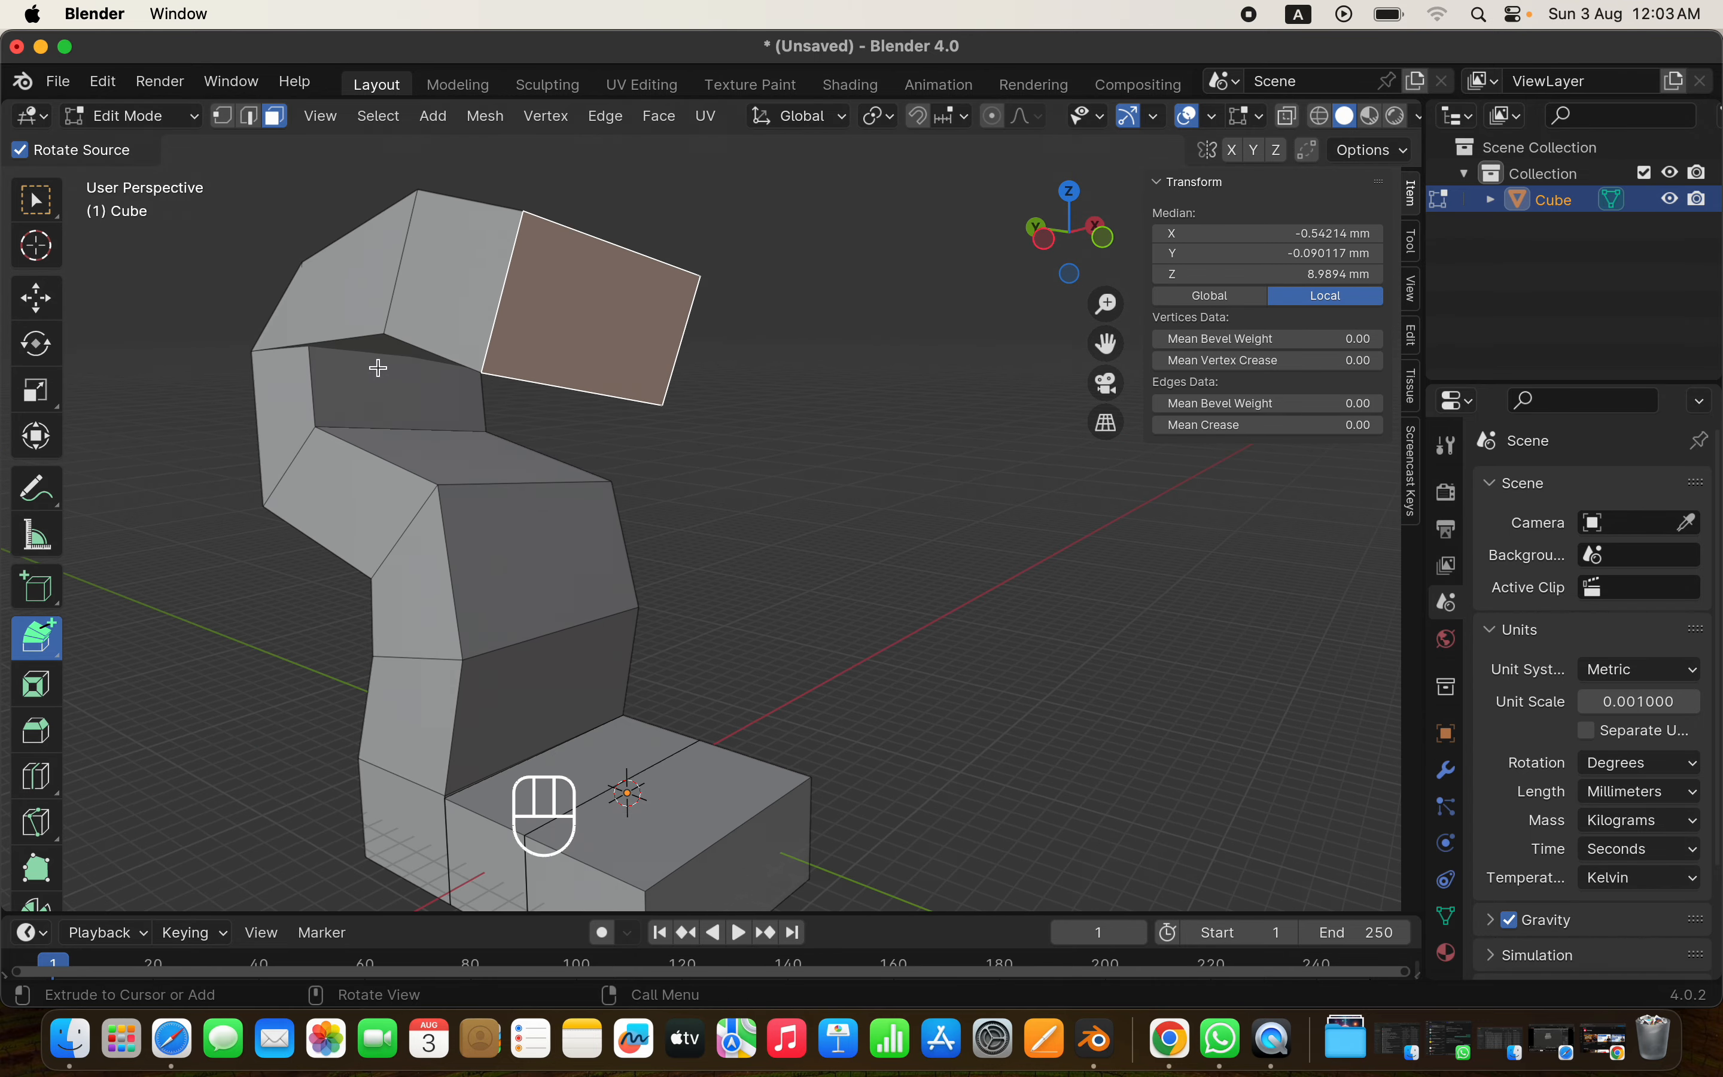
right_click(676, 834, "ctrl")
key("super+z")
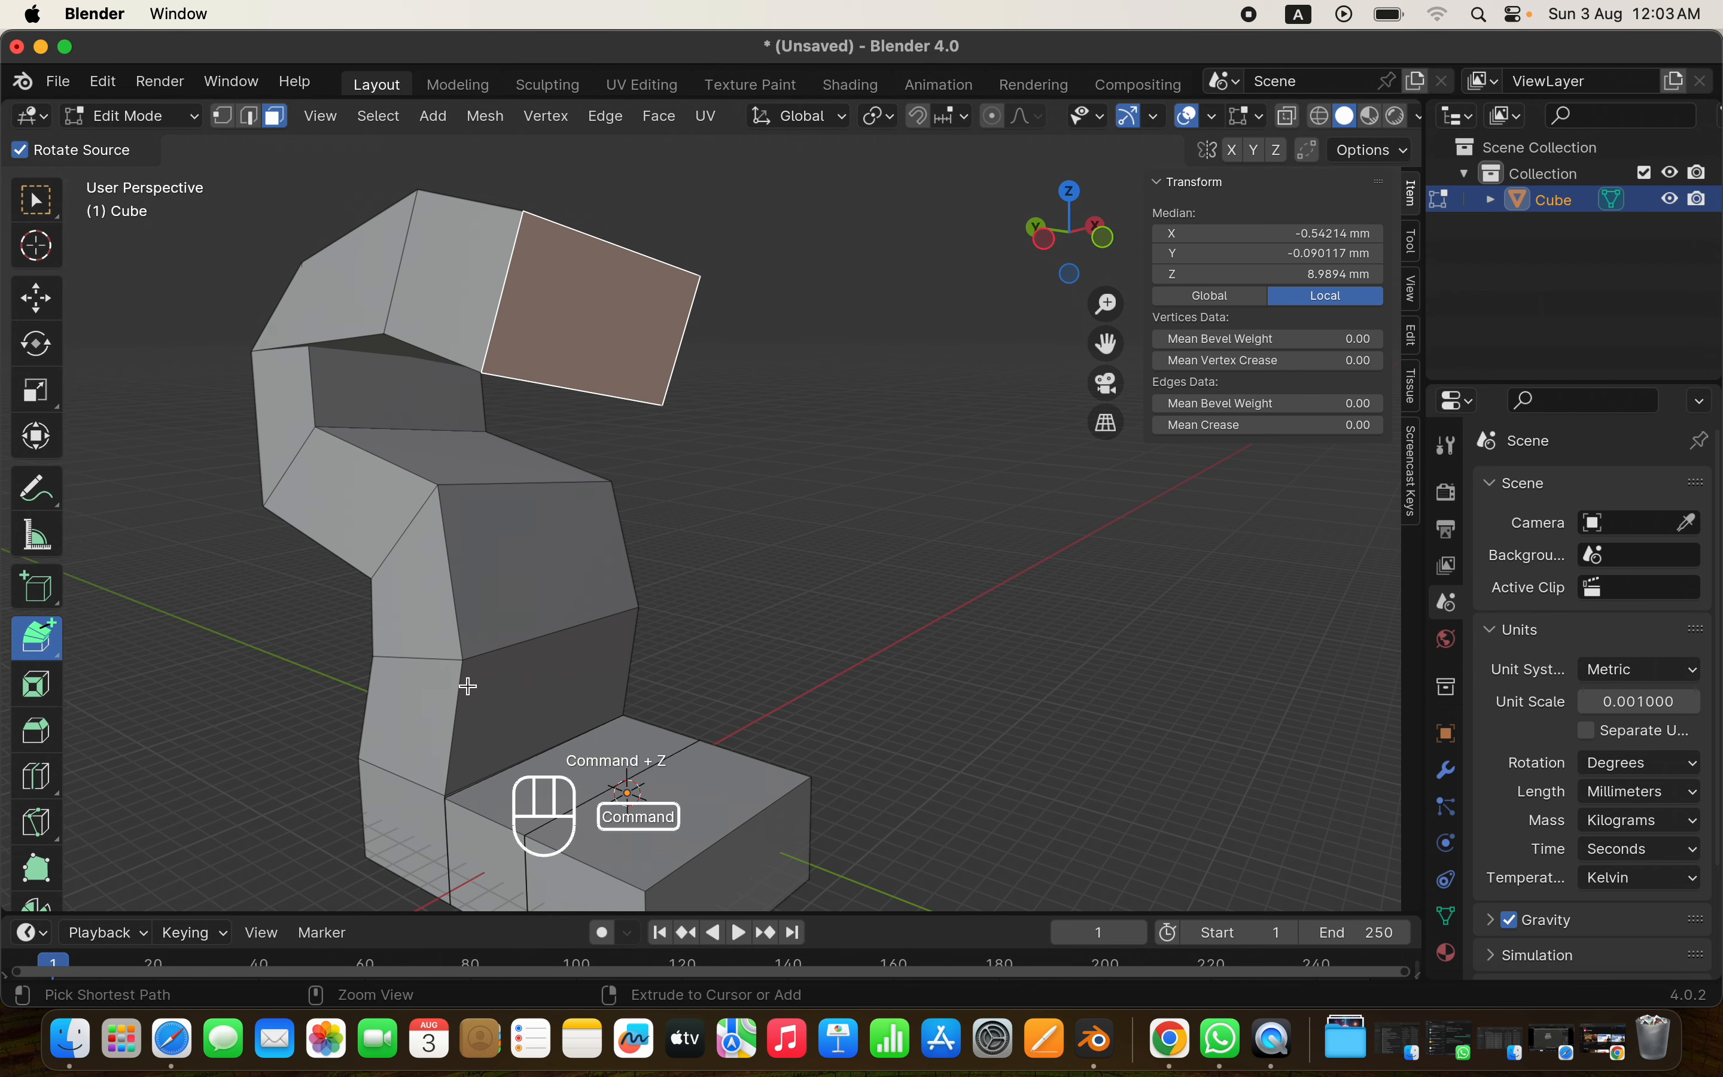
Switch to Extrude Region and extrude the free end face of the base outward
scroll(467, 685, "down", 2, "super")
scroll(467, 685, "left", 6)
scroll(467, 685, "down", 2, "super")
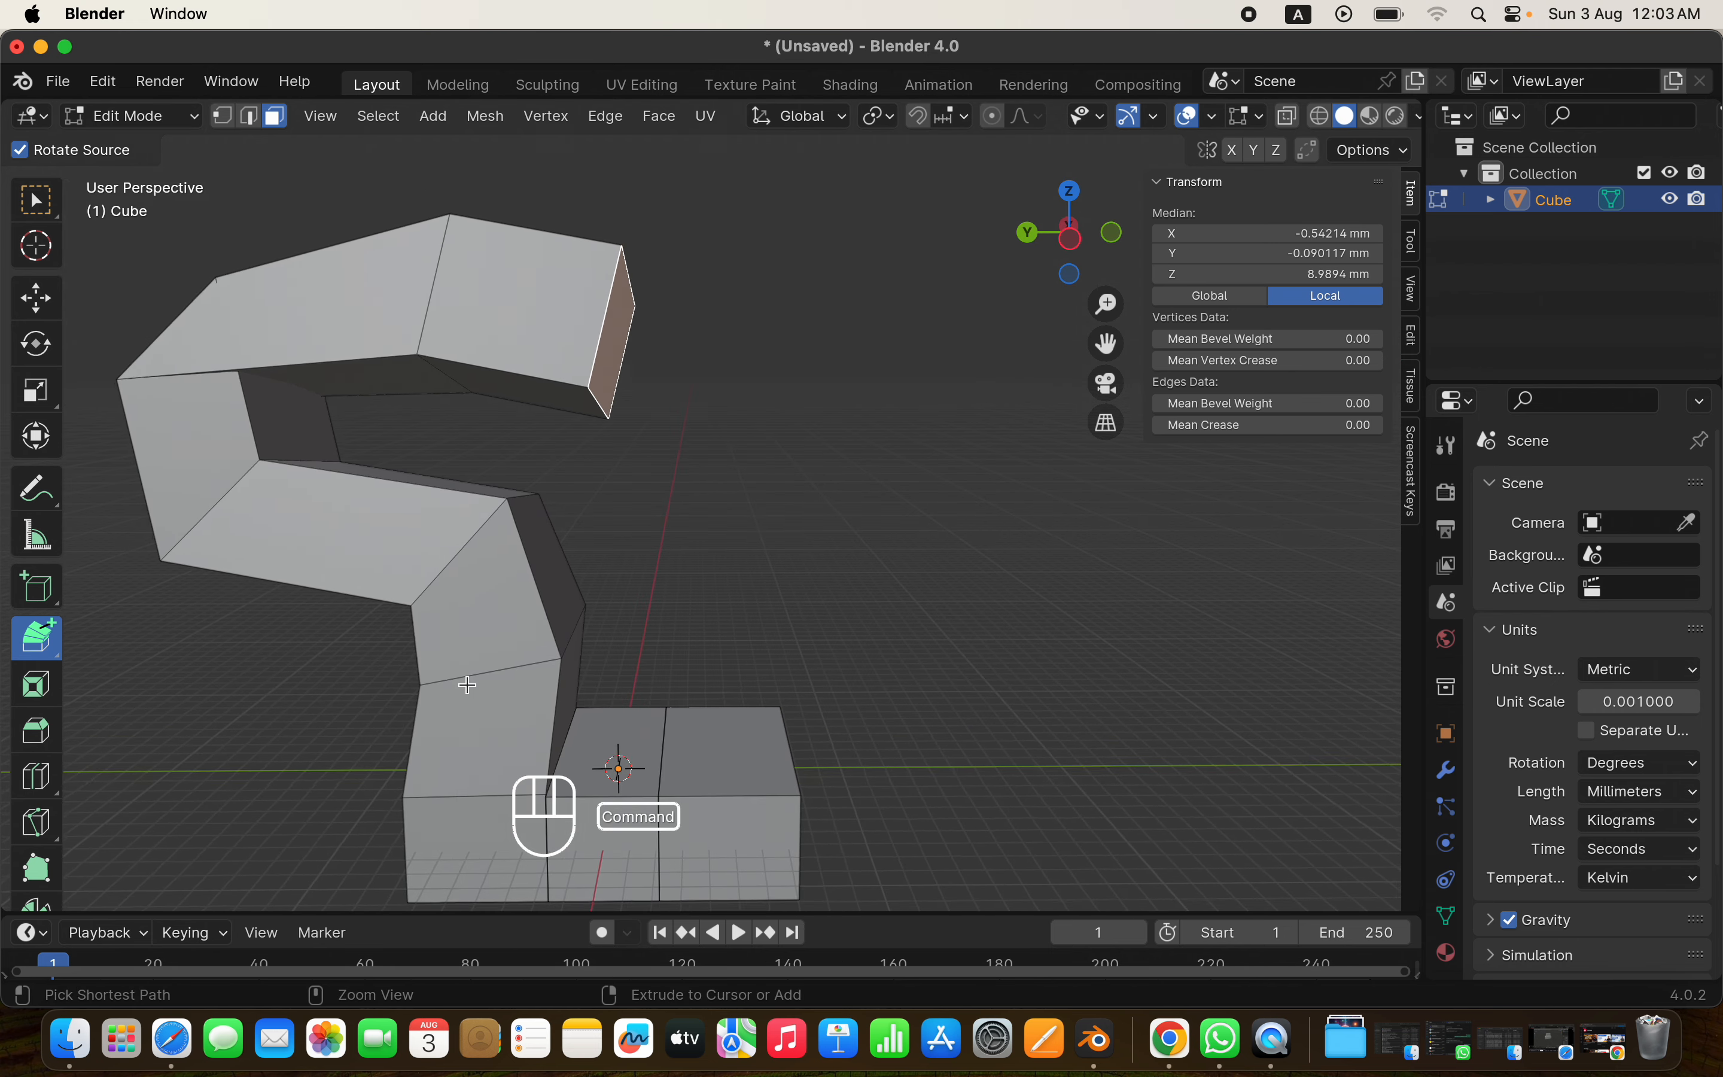
scroll(467, 685, "down", 3, "shift")
scroll(467, 685, "up", 4, "super")
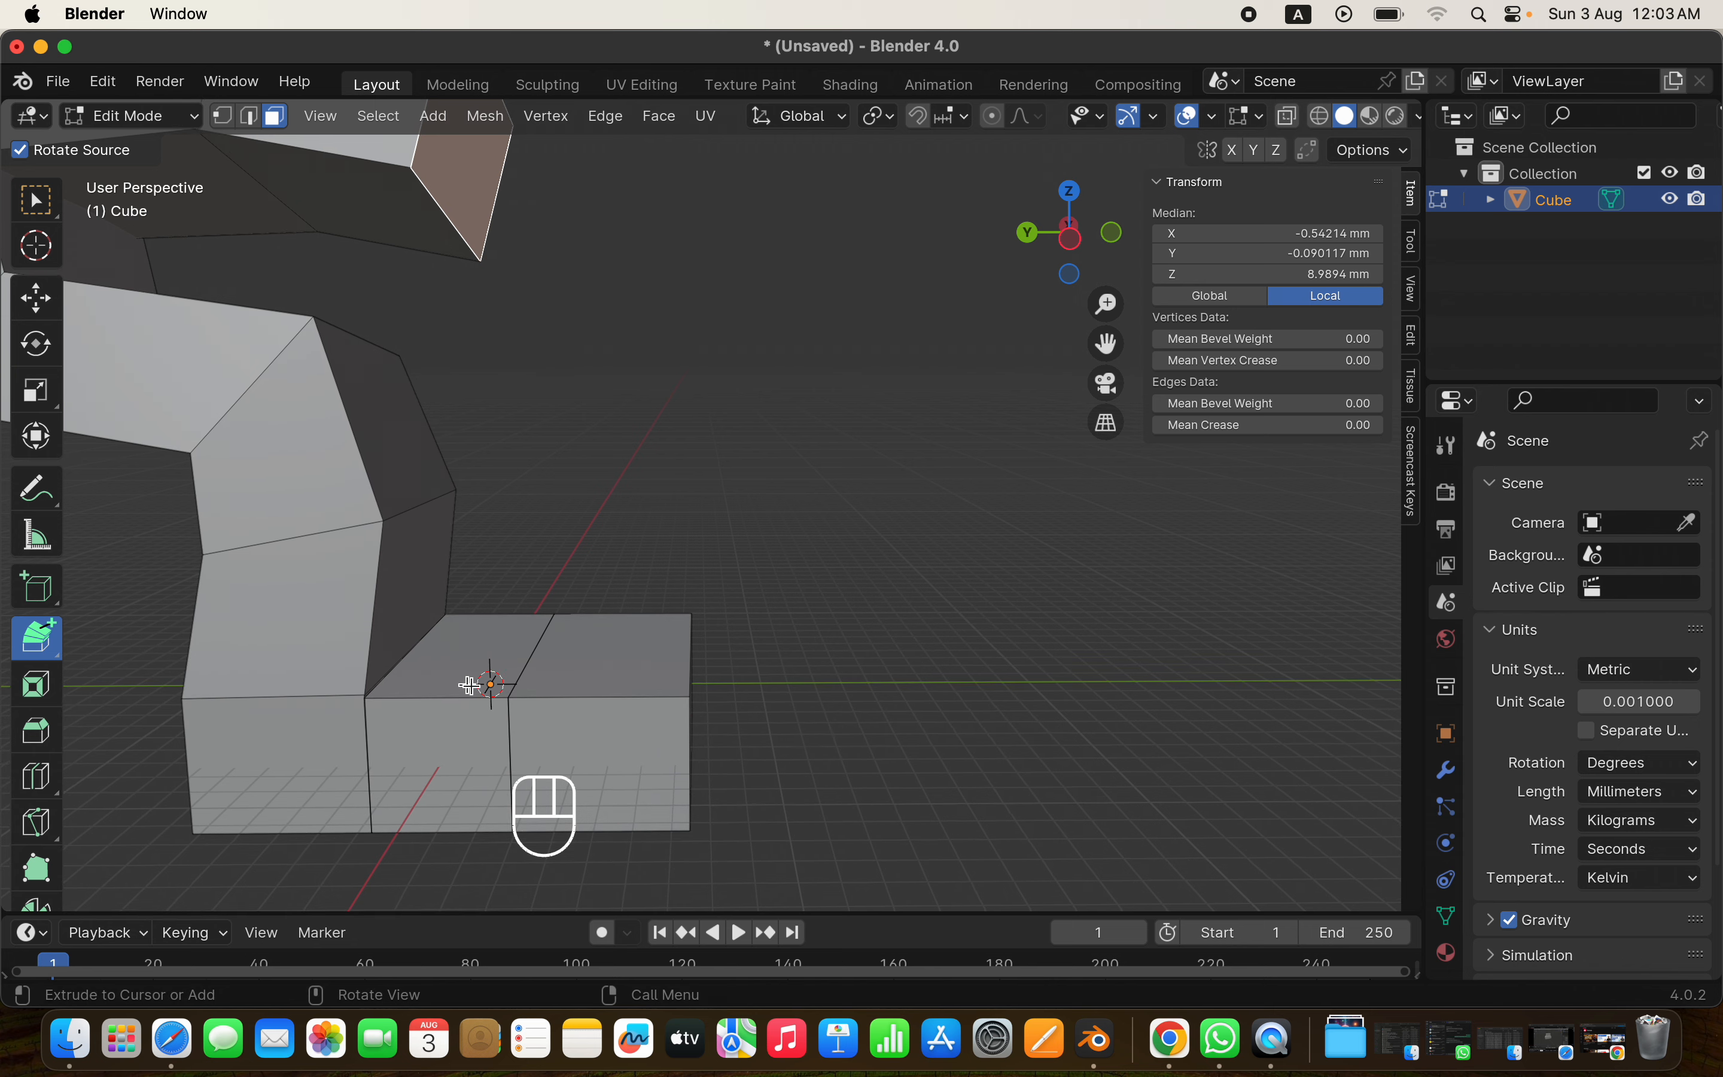
scroll(677, 747, "right", 5)
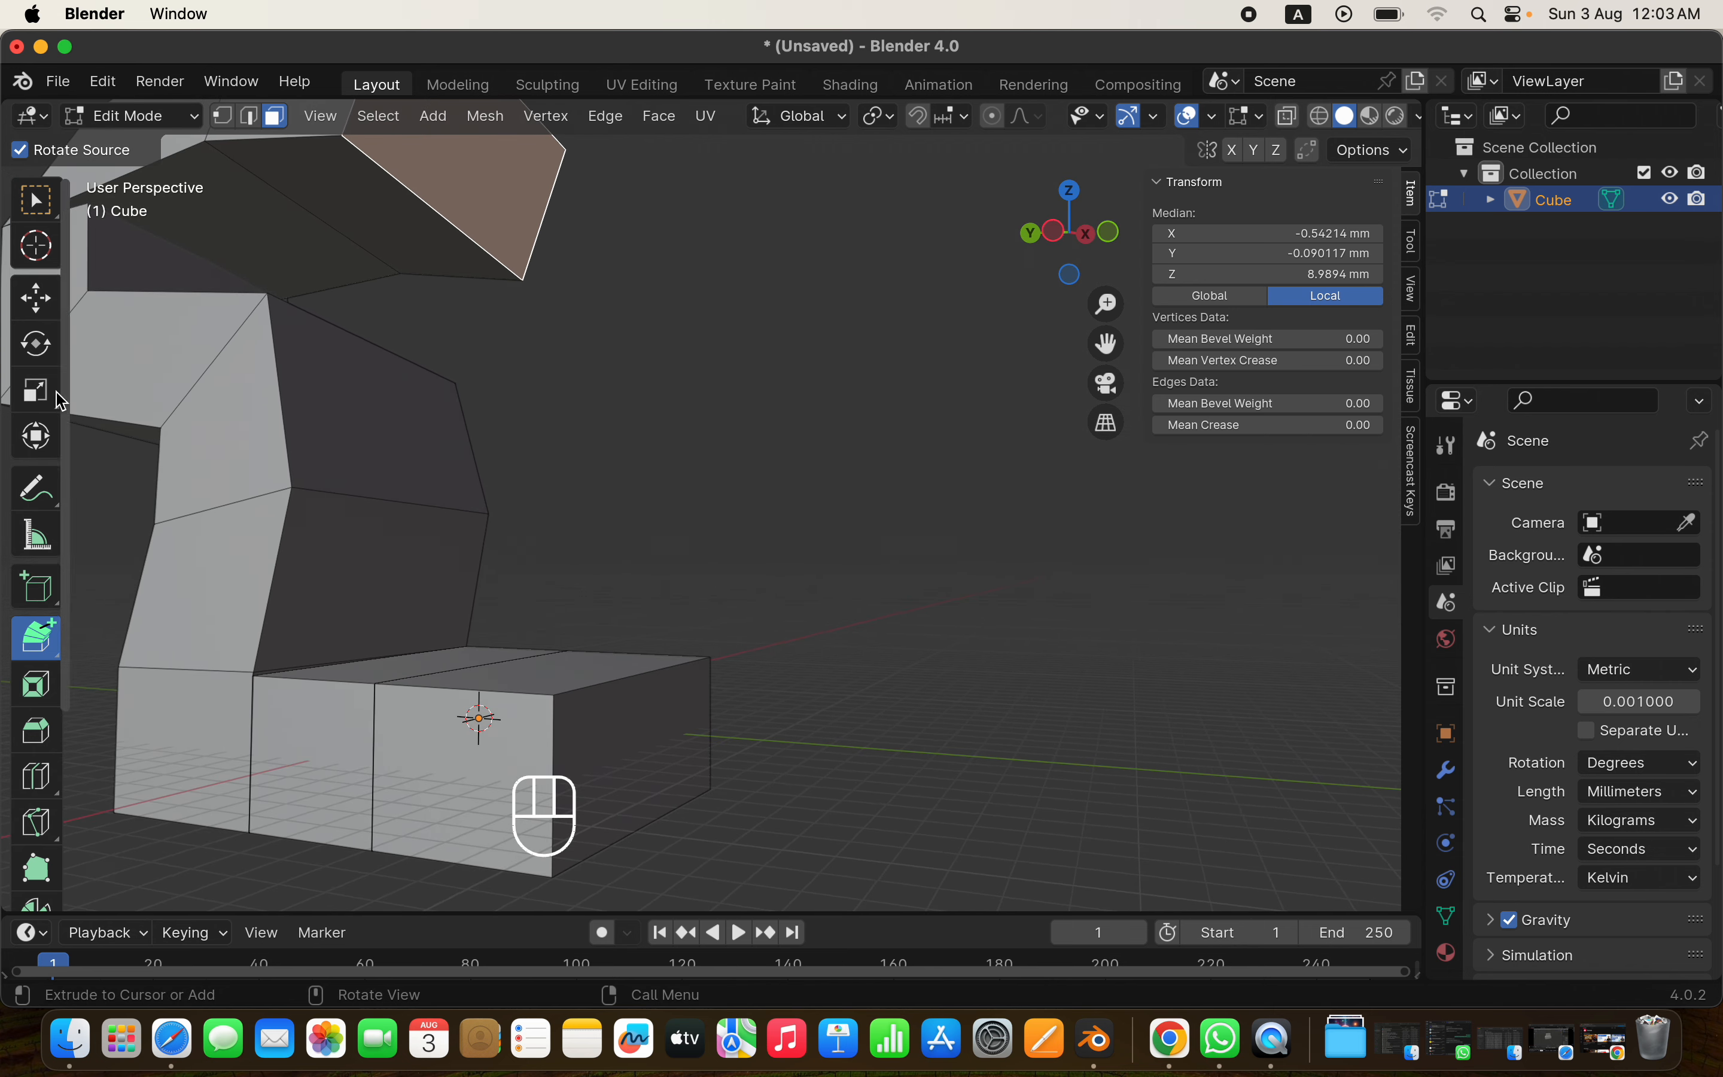
left_click_drag(38, 636, 86, 642)
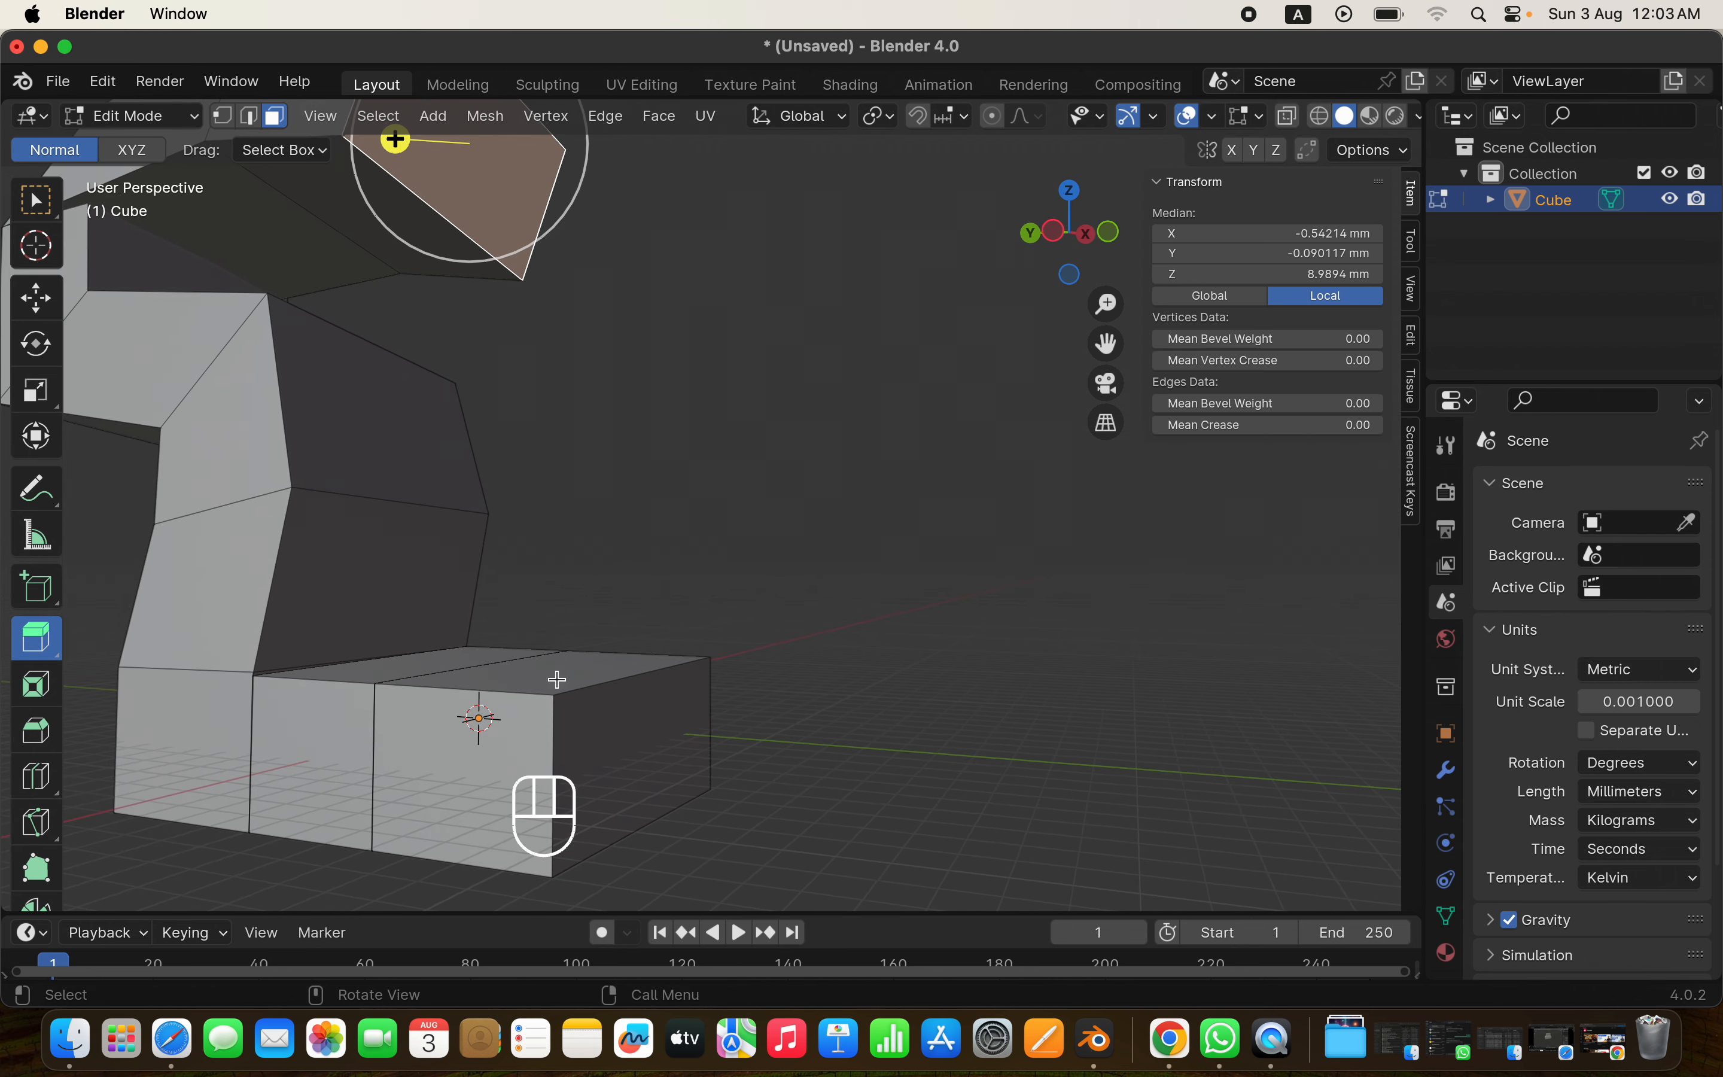
left_click(627, 713)
scroll(627, 714, "left", 5)
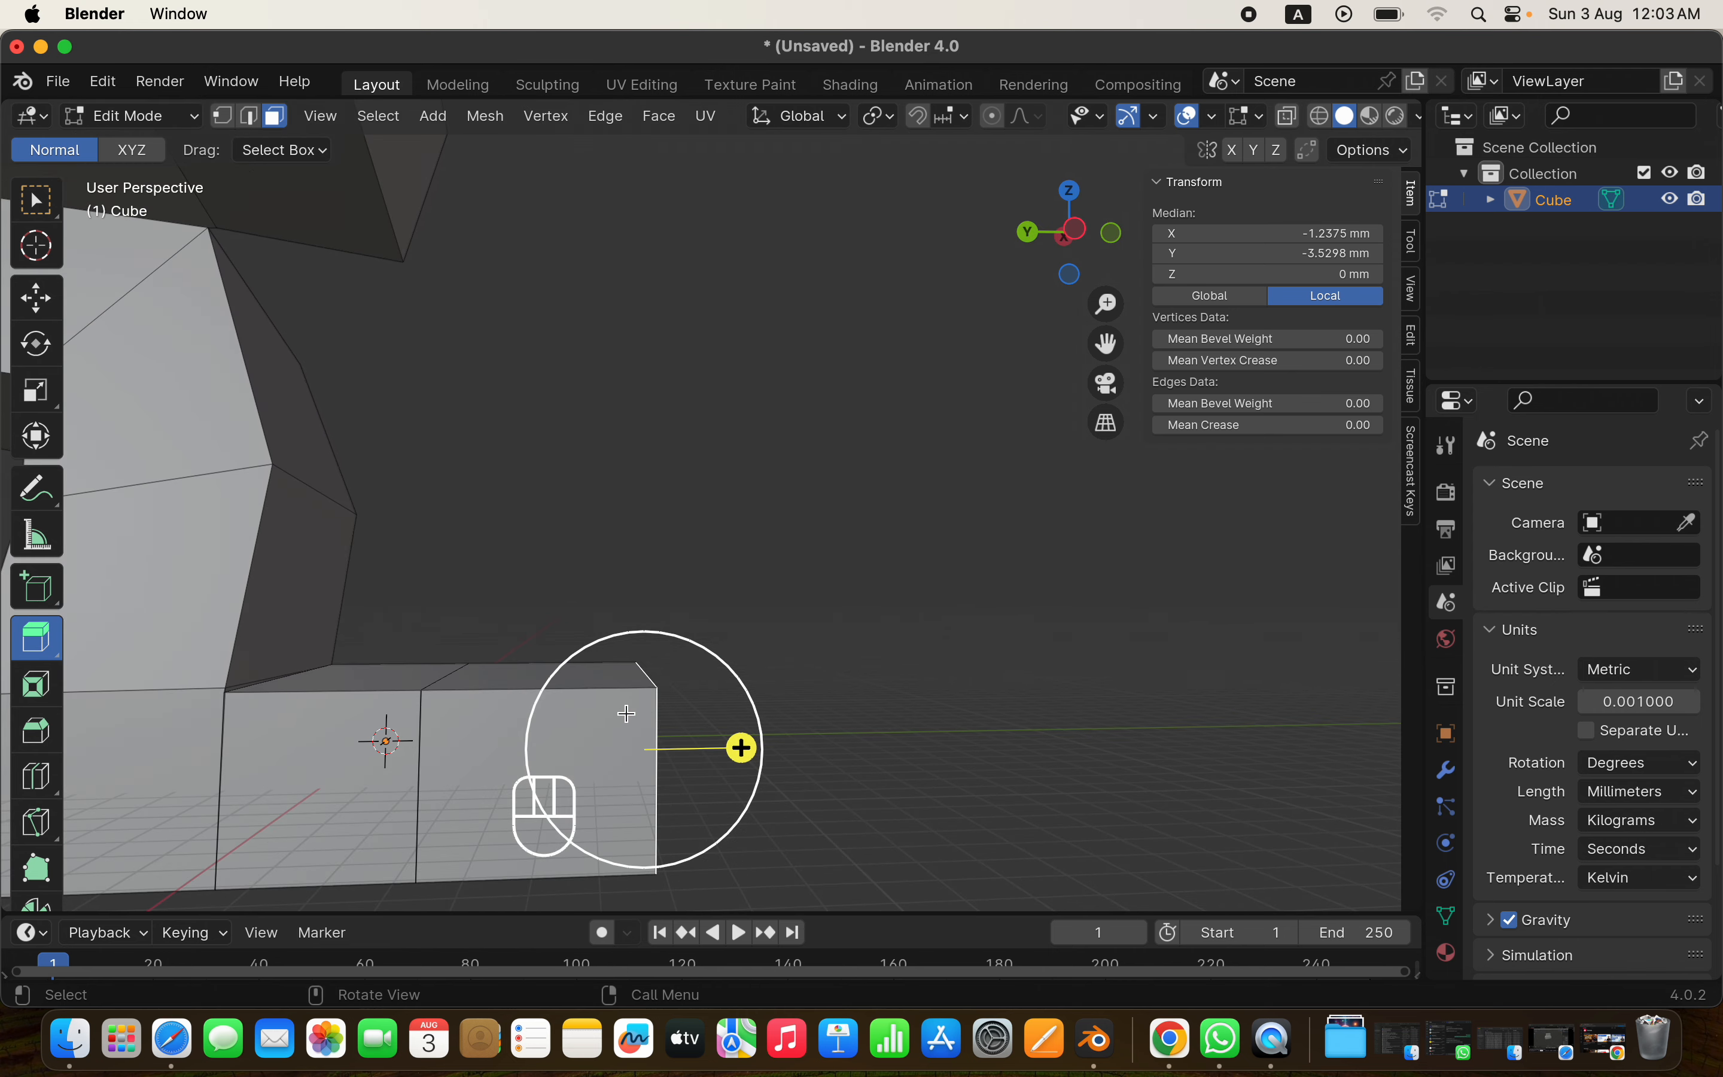
key("e")
left_click(772, 723)
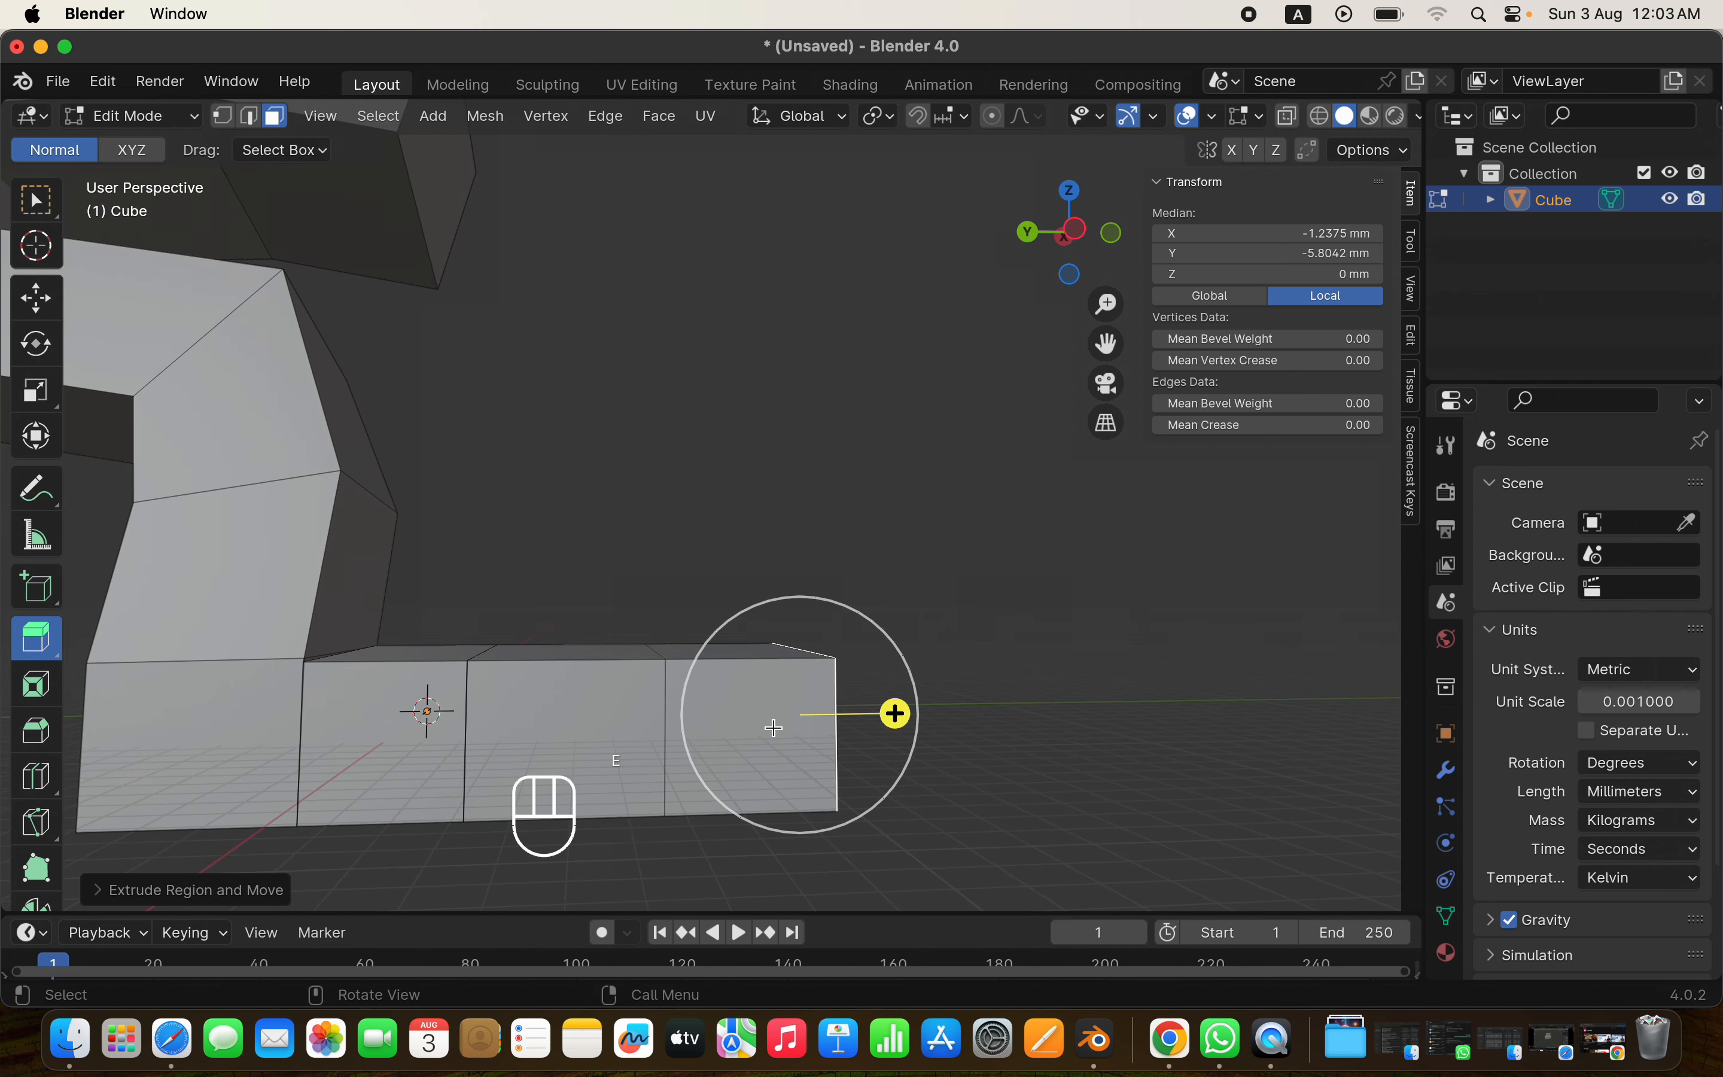
Review the available extrude tool variants and the extrude operations offered for the selected face
scroll(773, 726, "down", 3, "super")
scroll(772, 726, "right", 5)
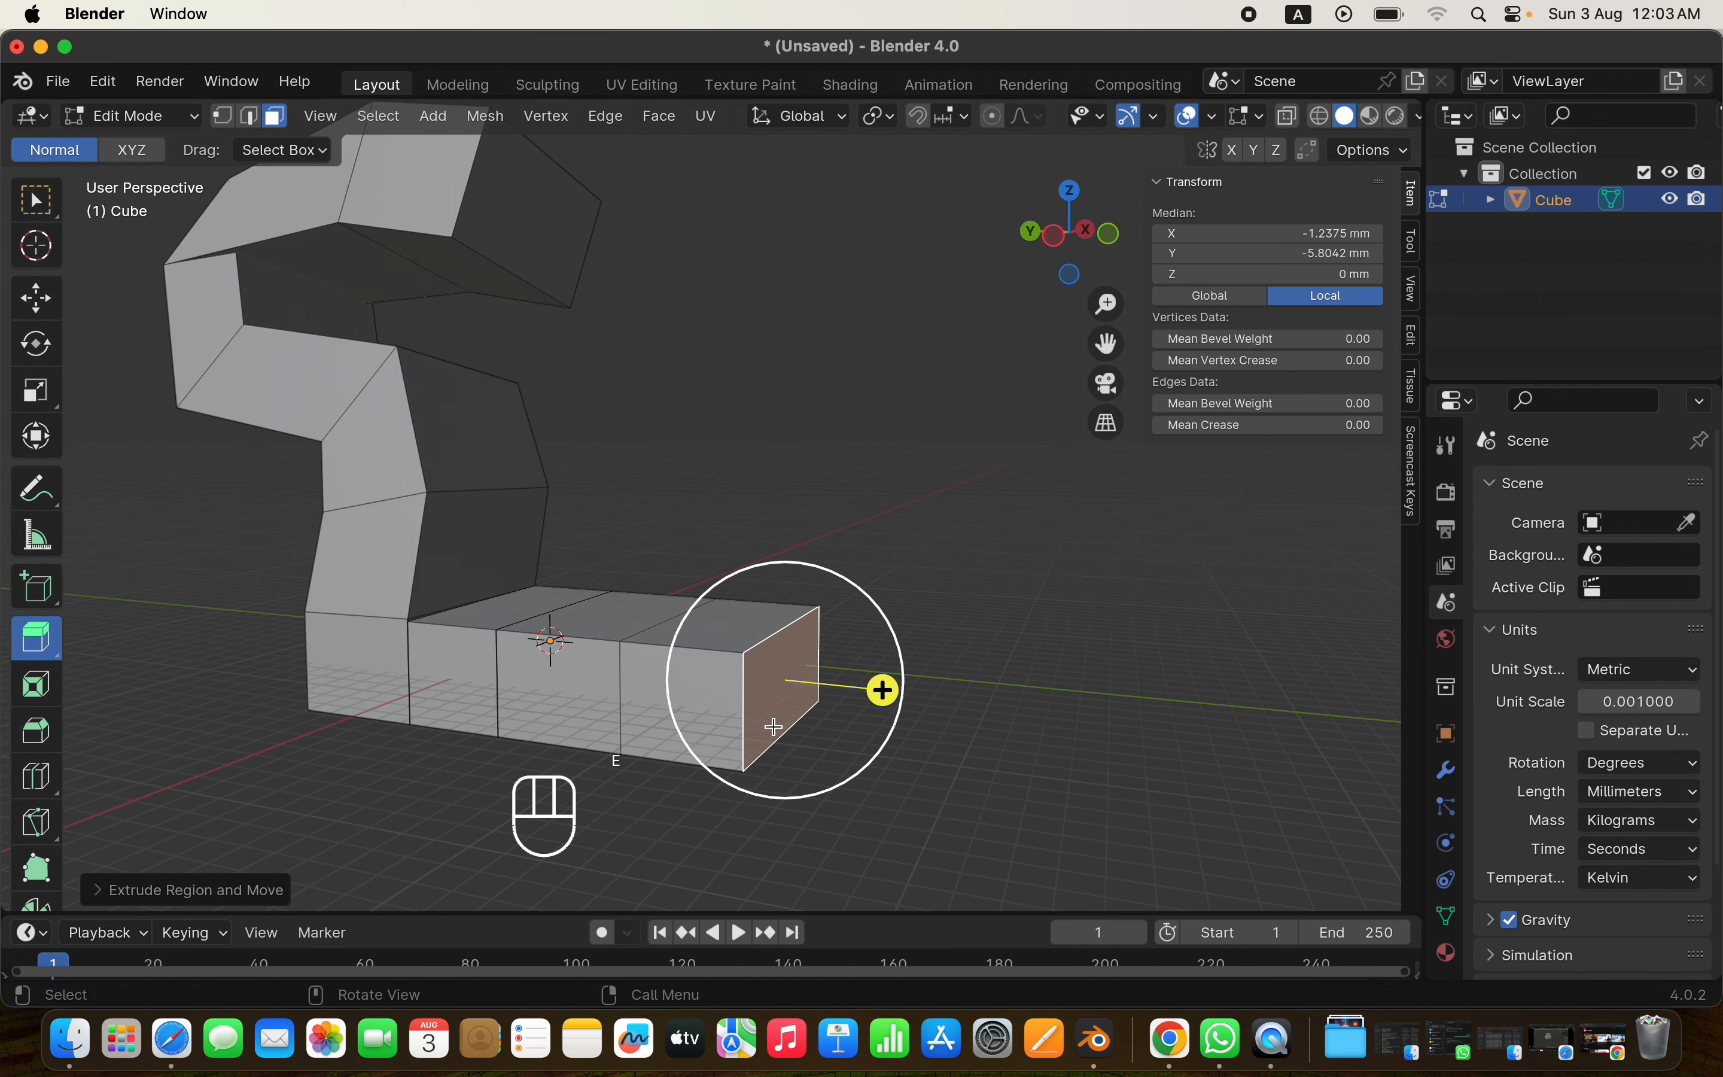
left_click_drag(37, 637, 213, 685)
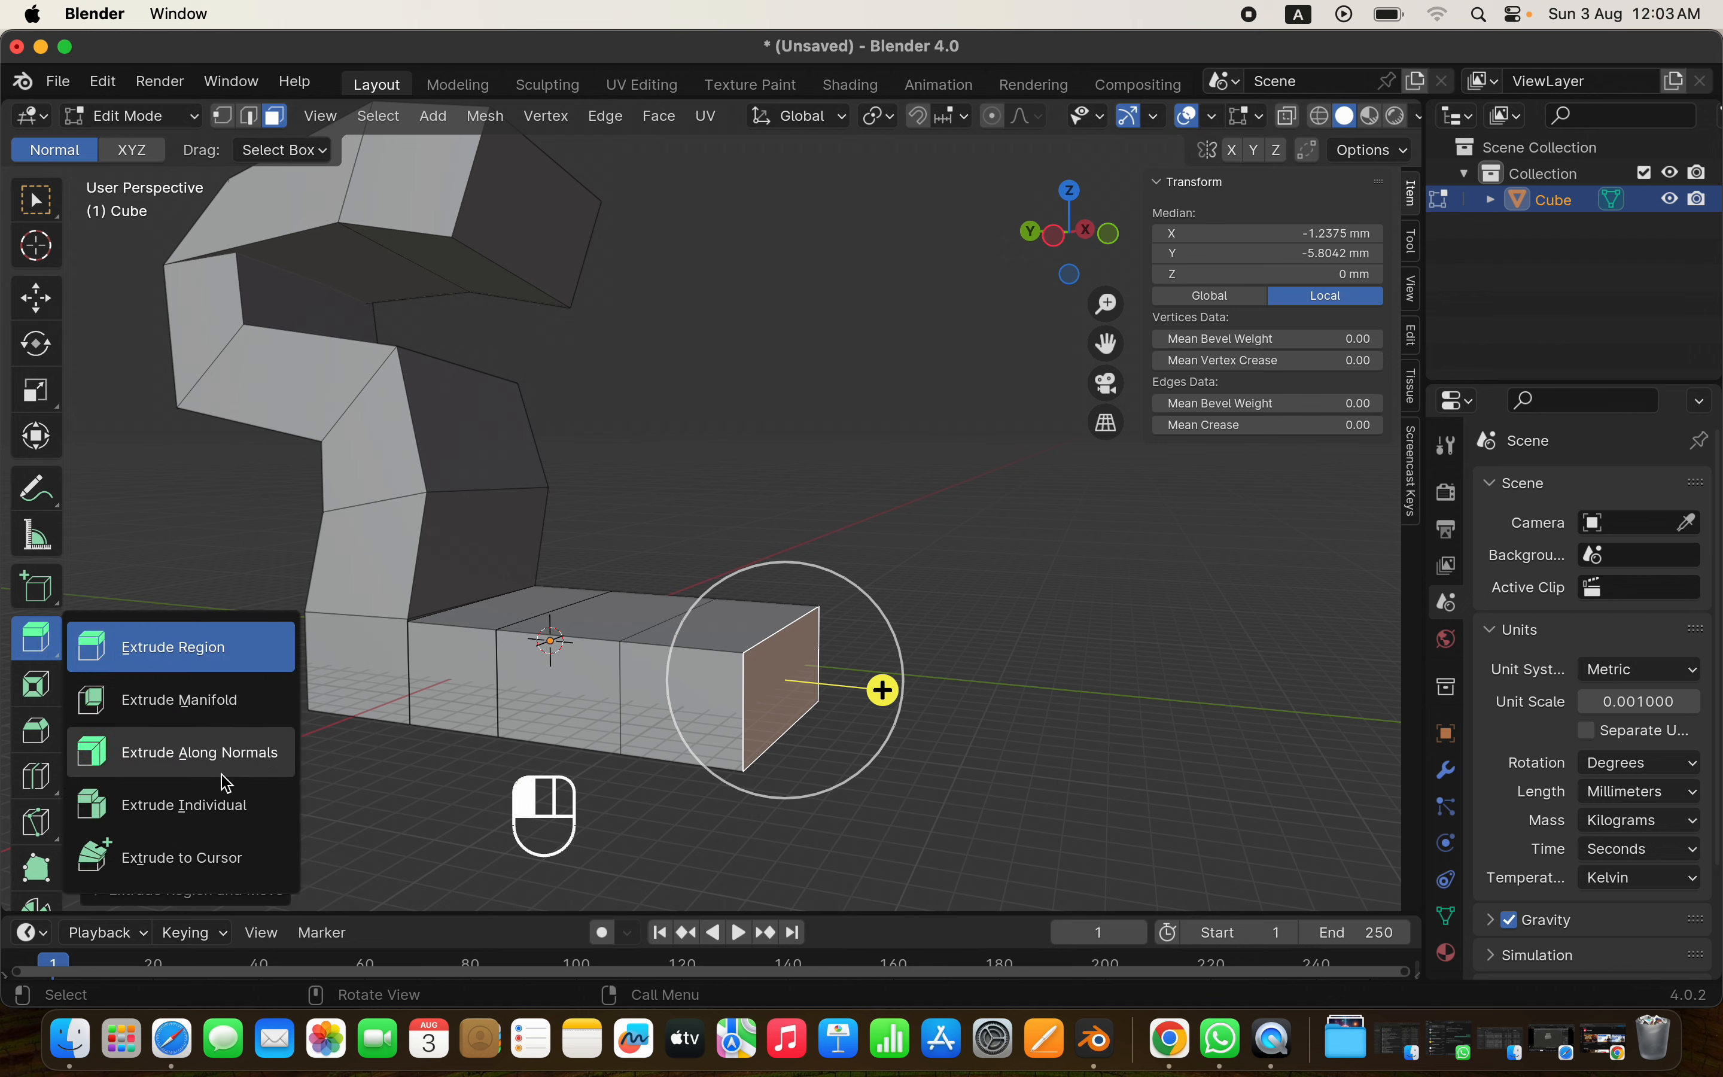
key("Escape")
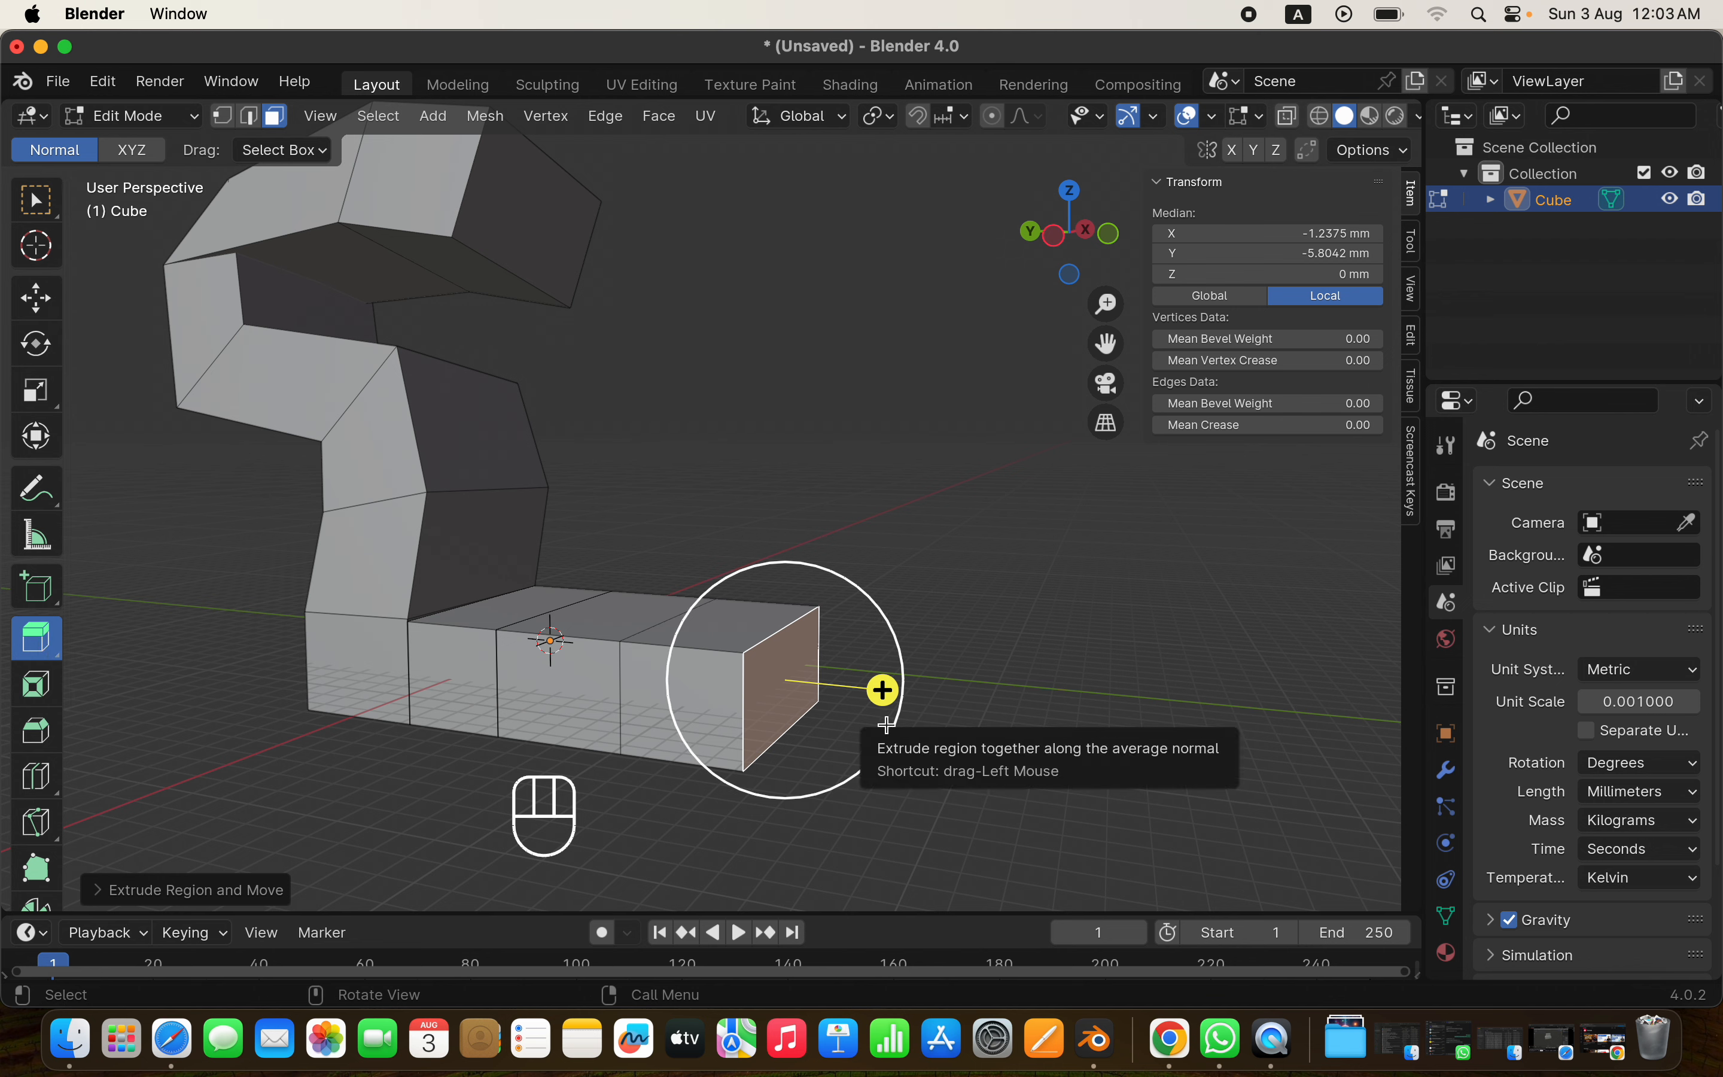
key("alt+e")
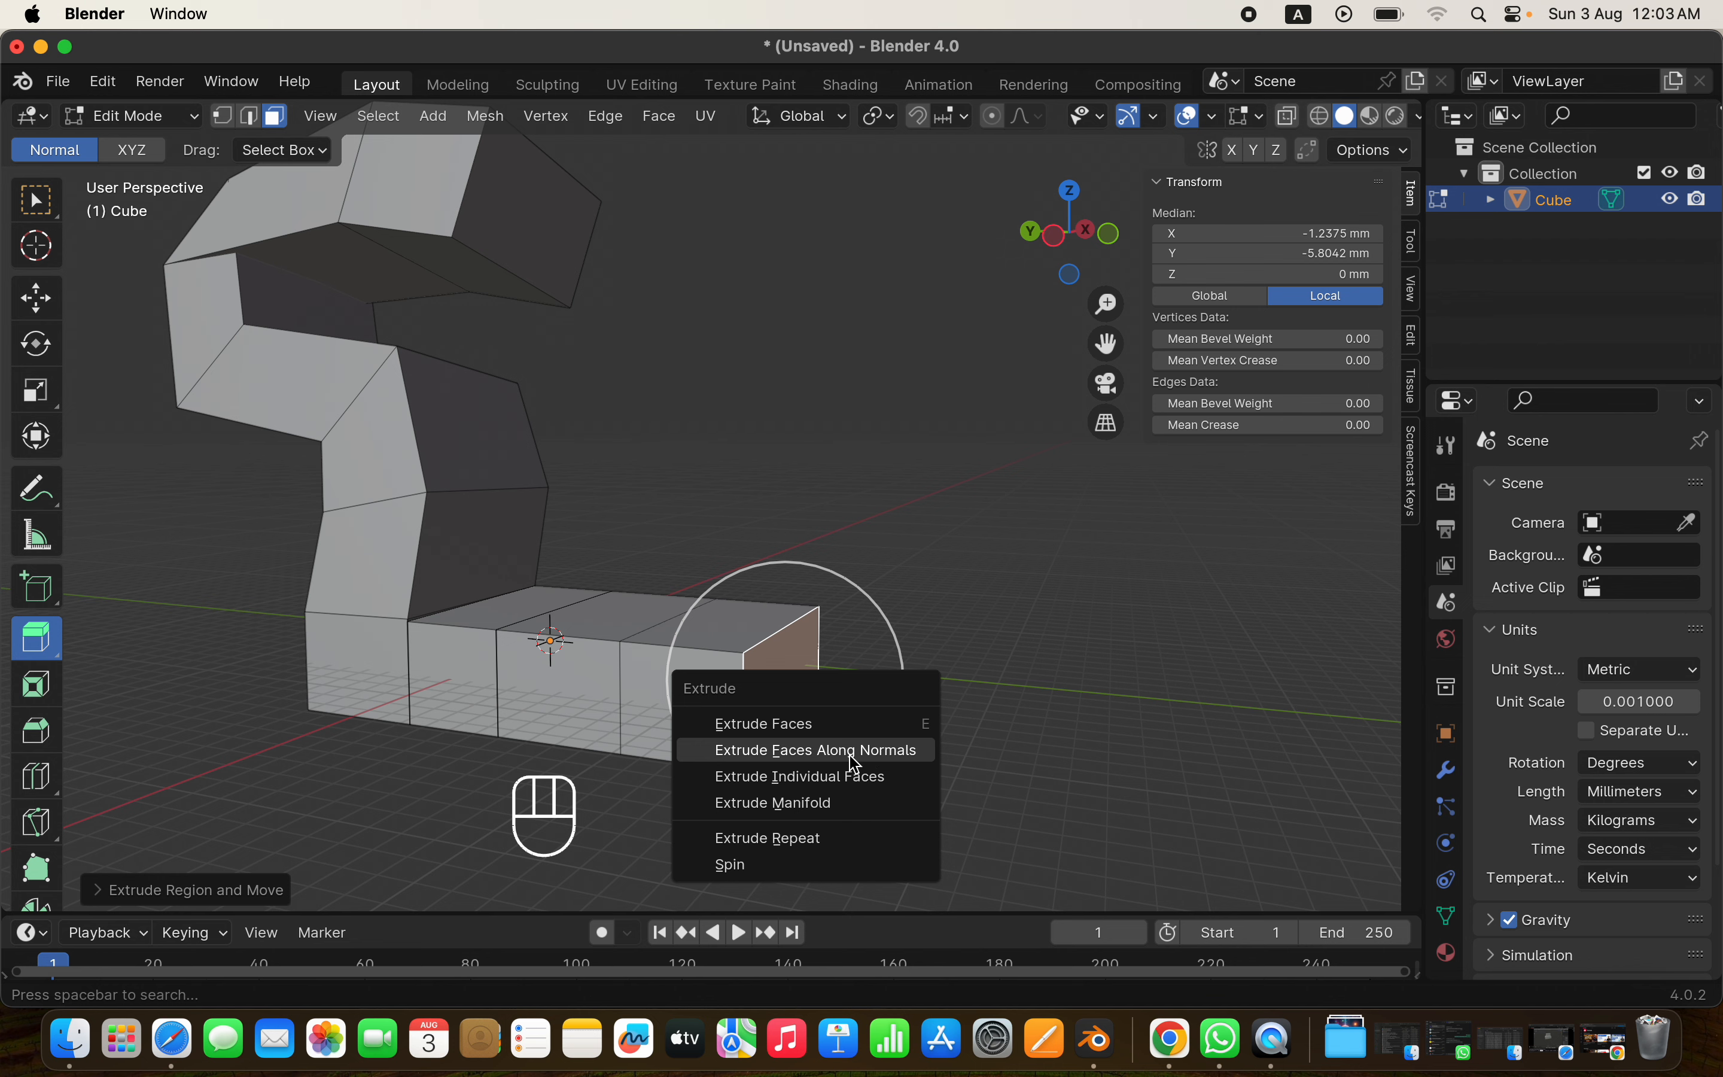
left_click(827, 808)
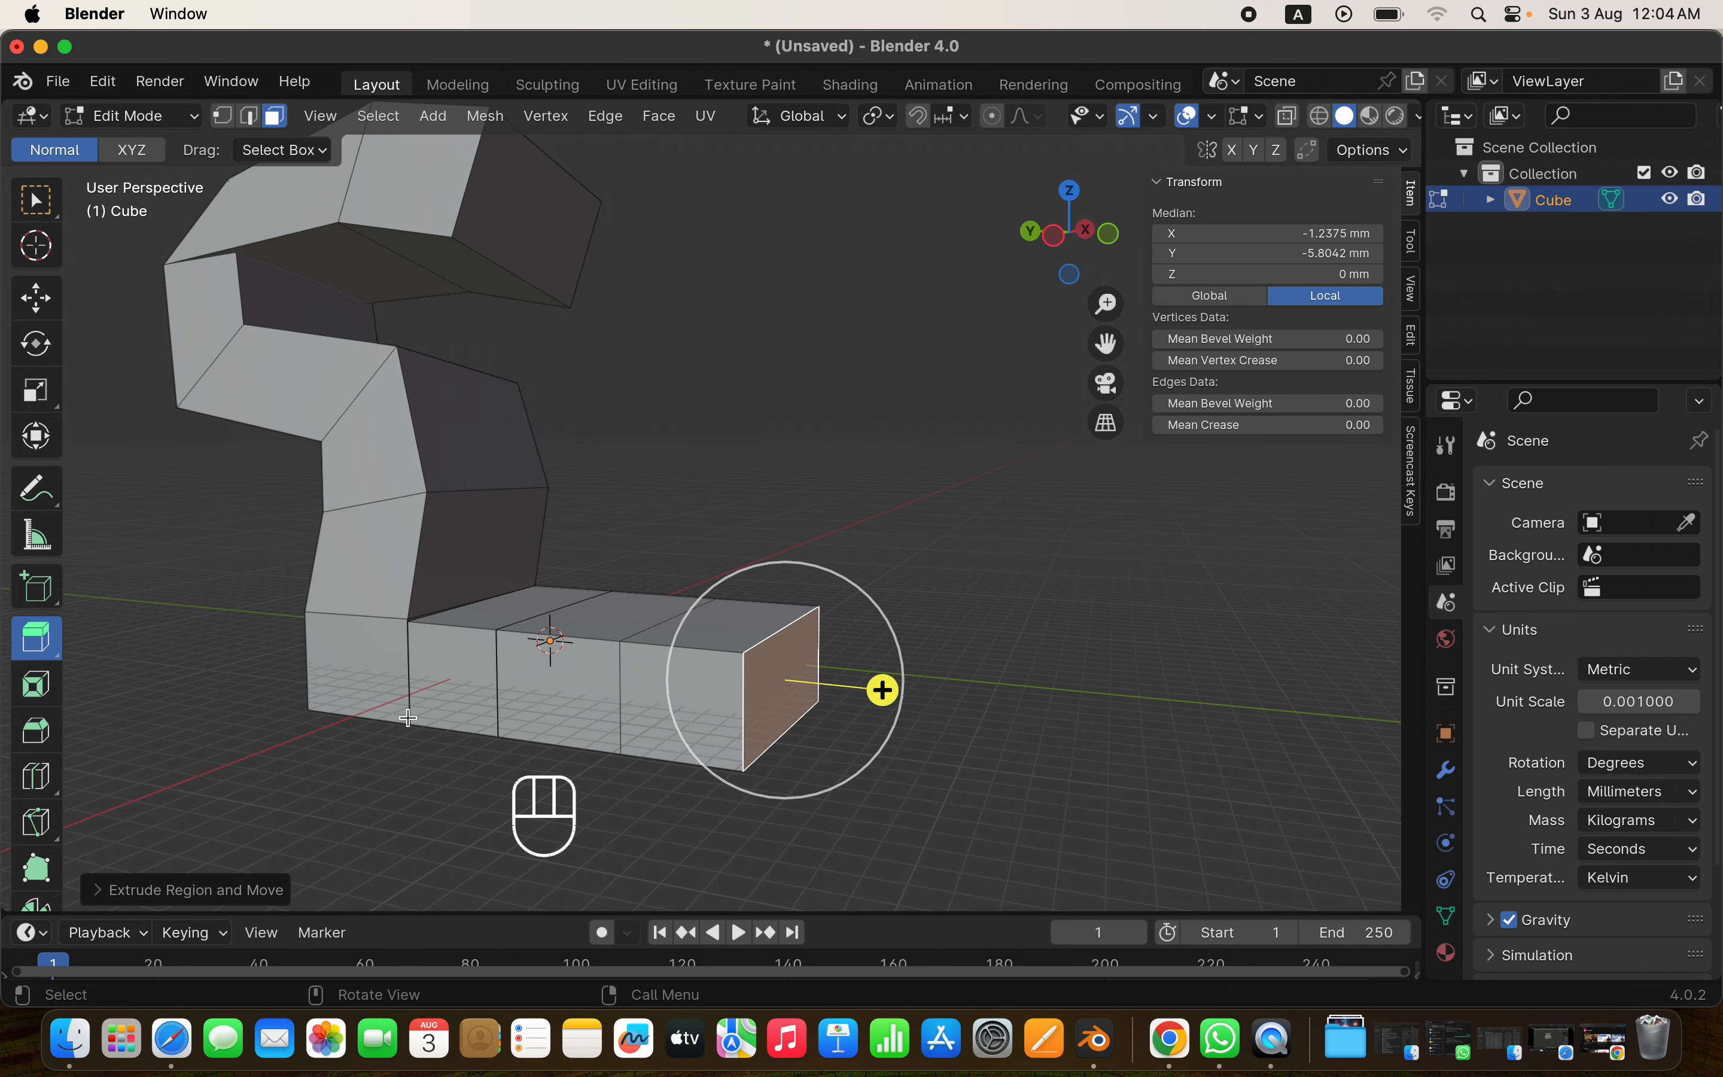
Undo the outward extrusion of the base's end face and the selection of that face
scroll(592, 721, "up", 2)
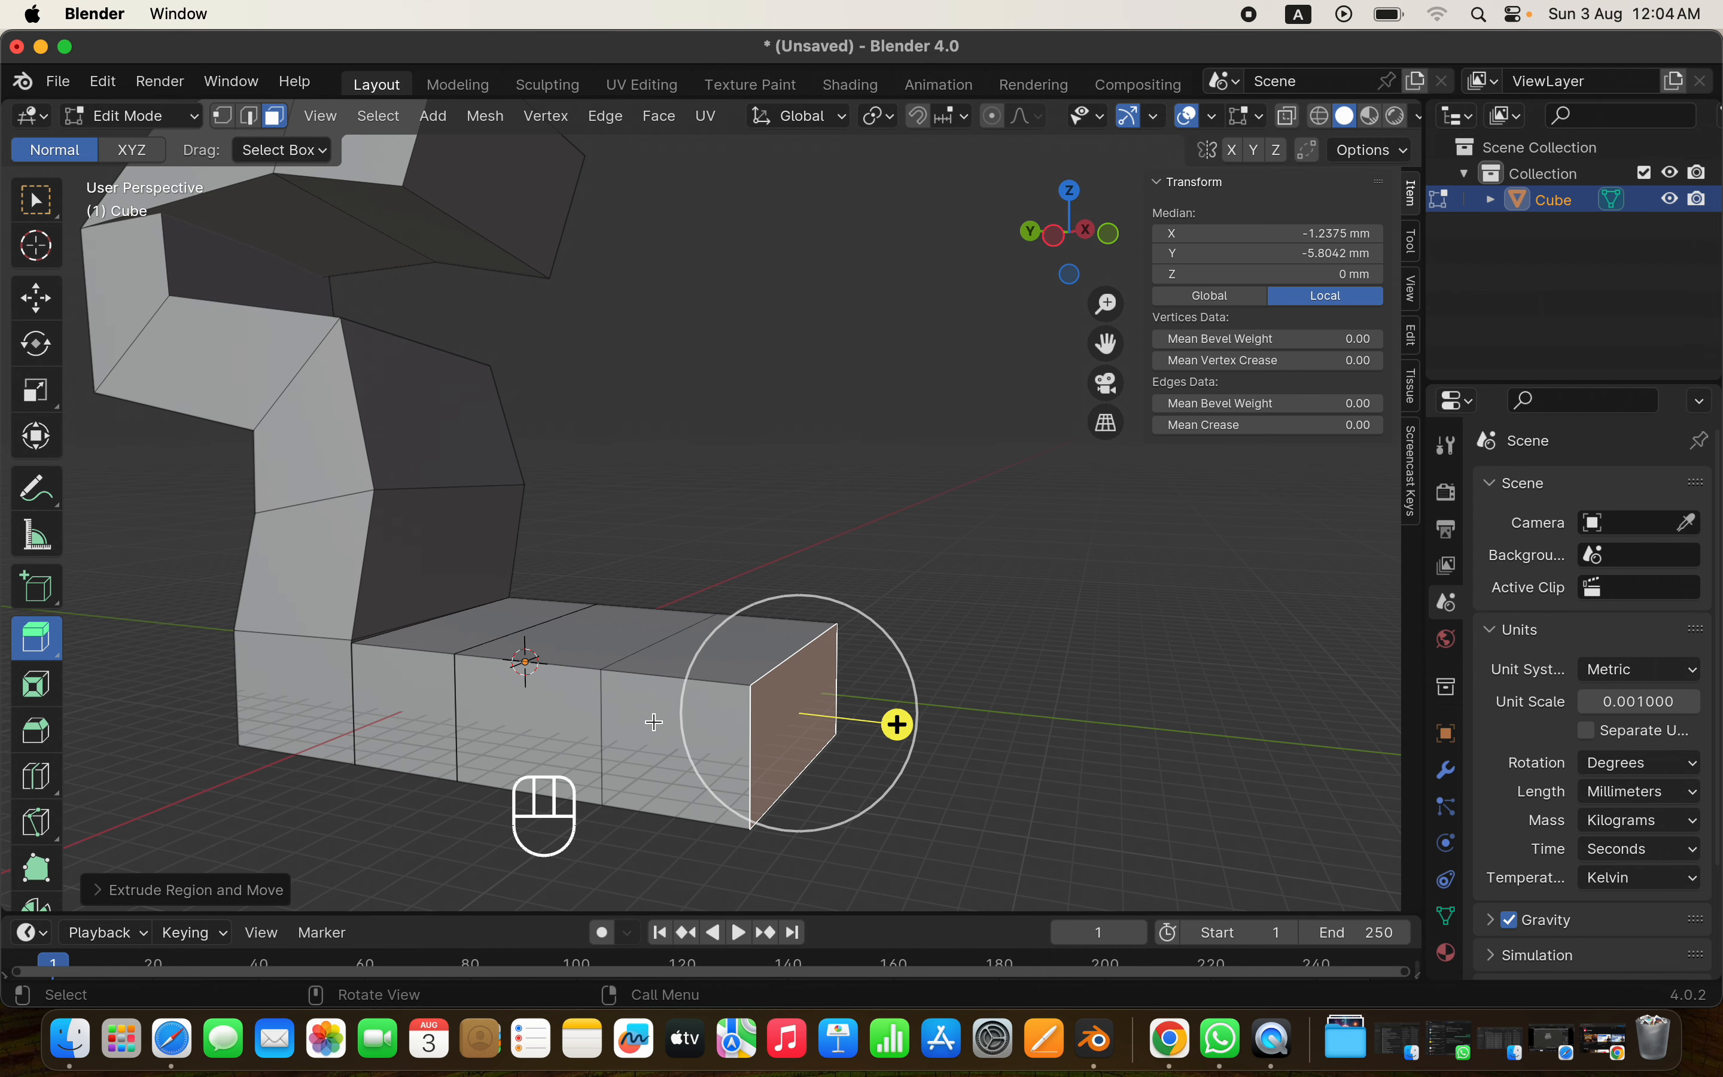
scroll(653, 722, "down", 3)
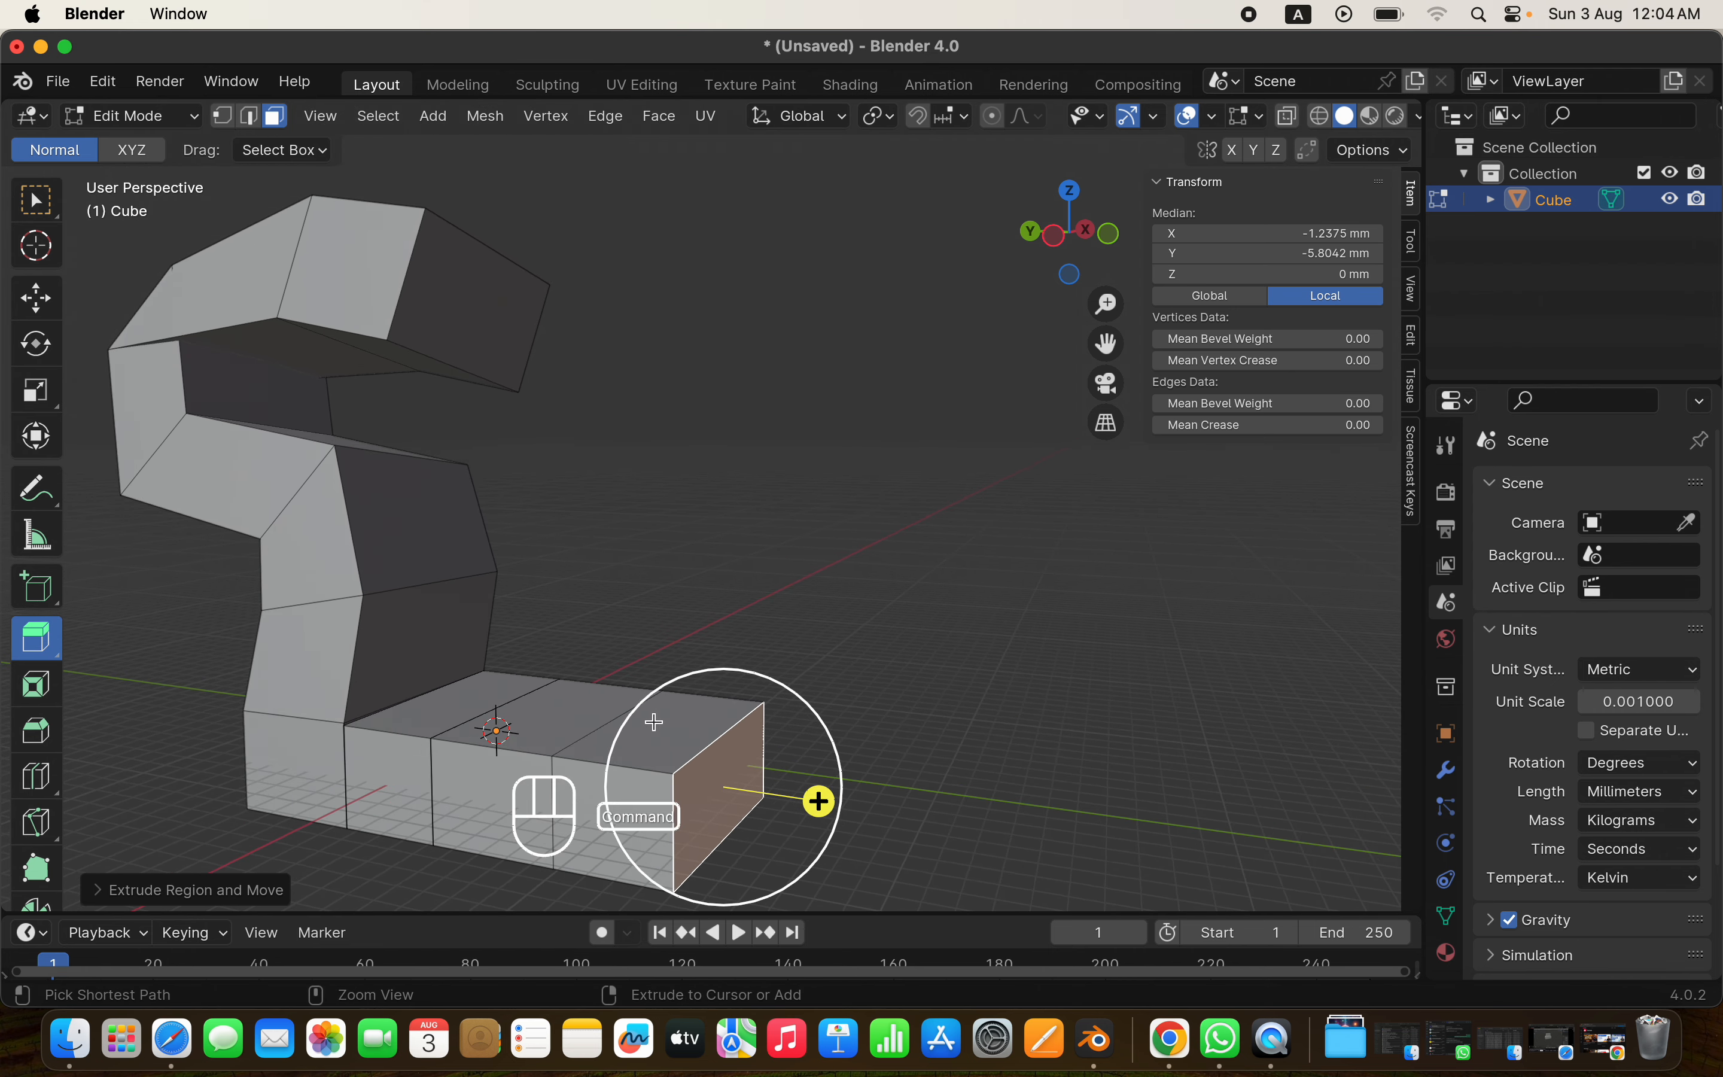
key("super+z")
key("super+z")
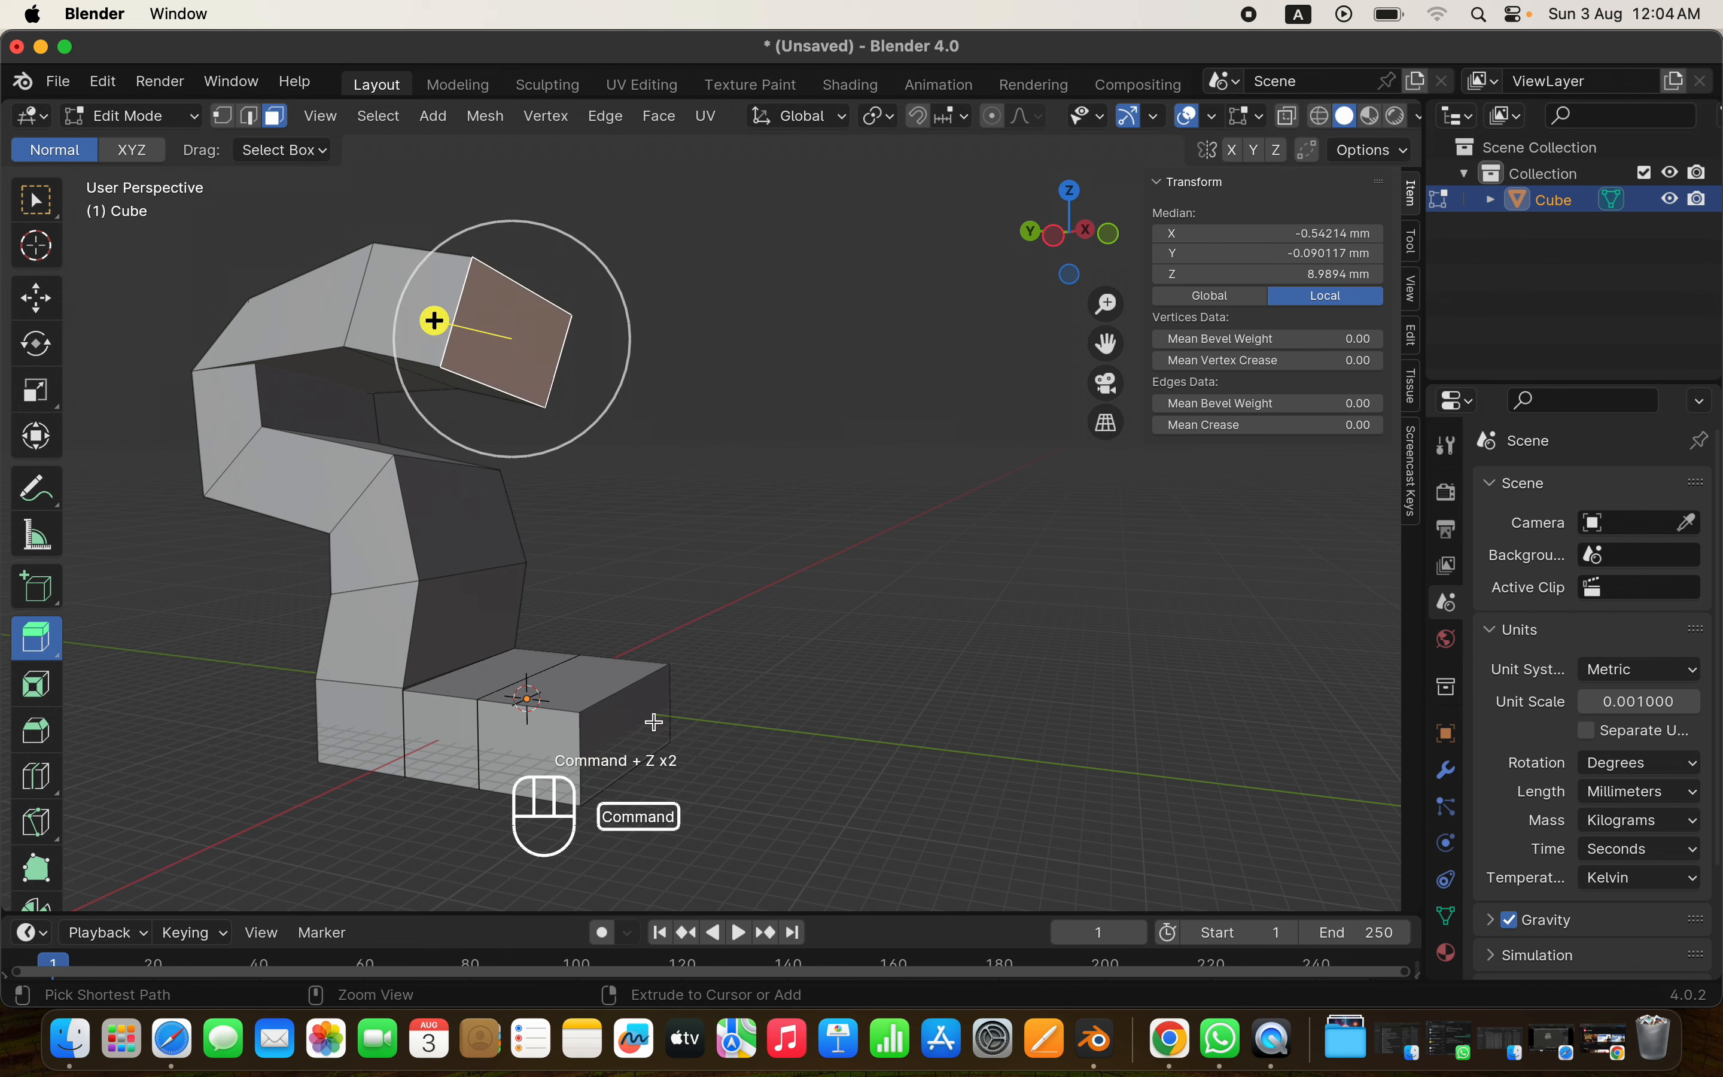
Return to Object Mode and delete the extruded cube
key("Tab")
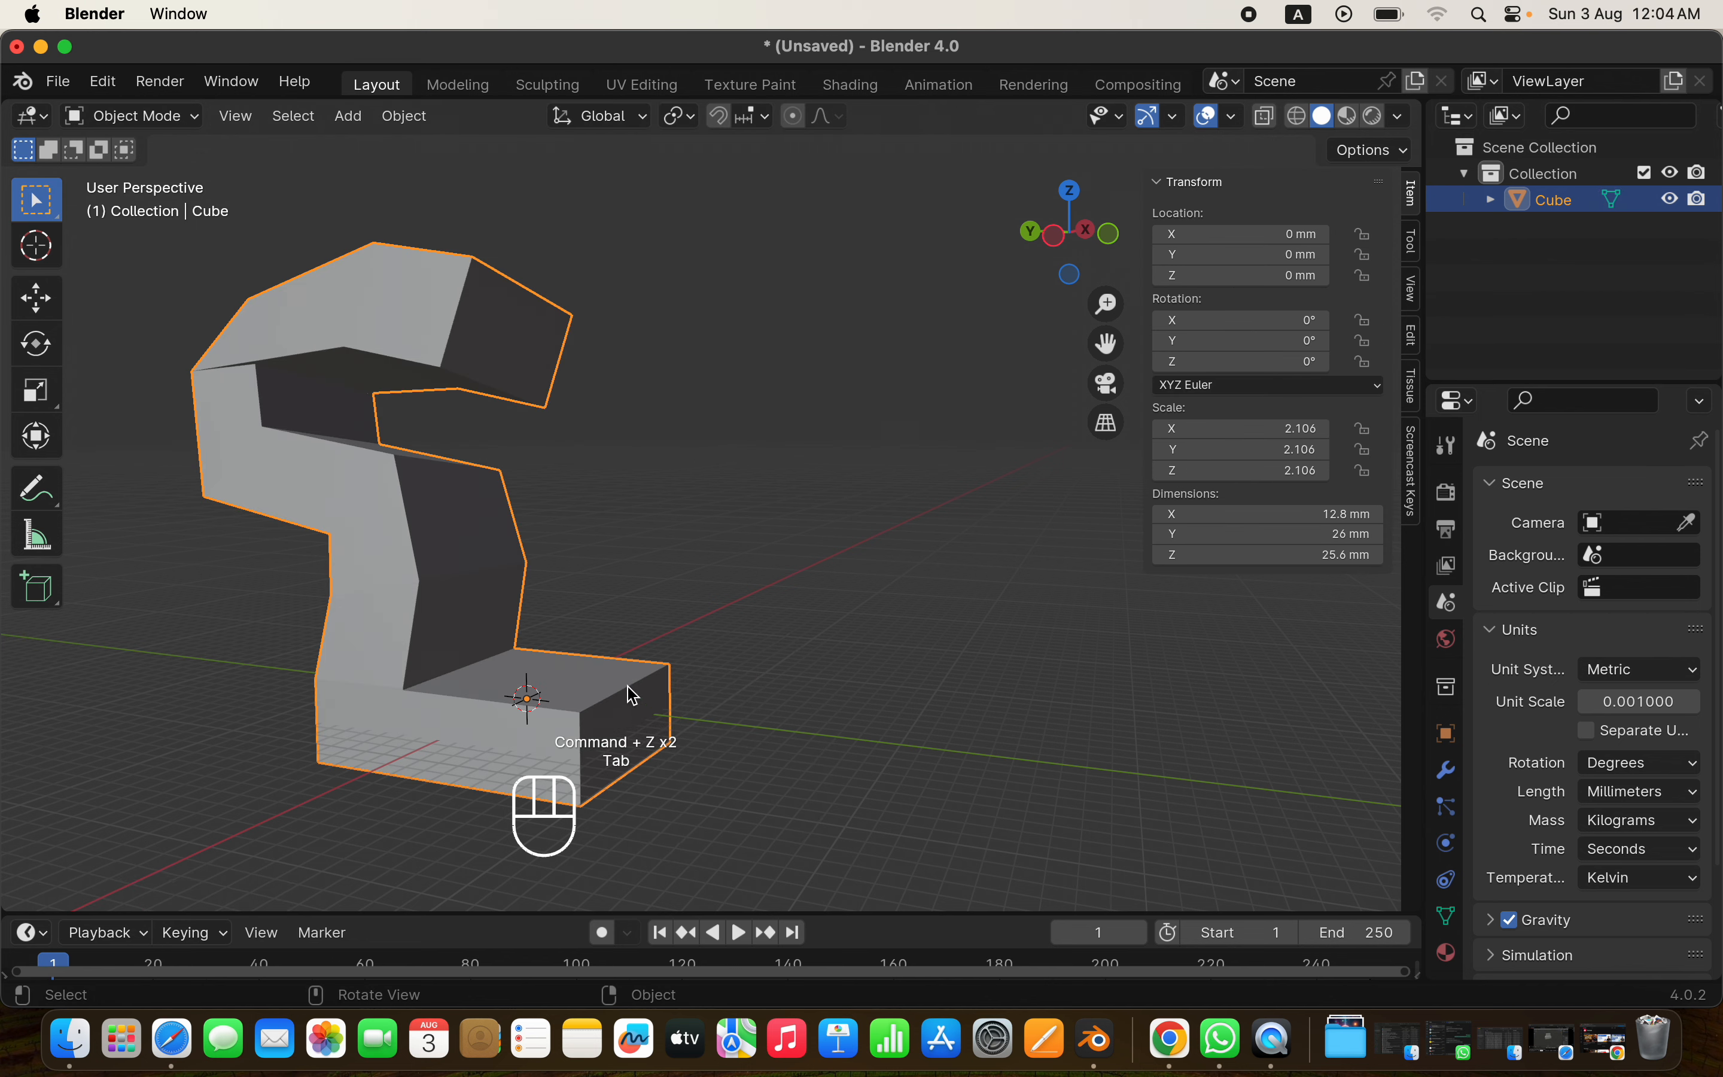
key("x")
left_click(632, 694)
Add a cylinder mesh and scale it up uniformly to about 11.2 mm in each dimension
key("shift+a")
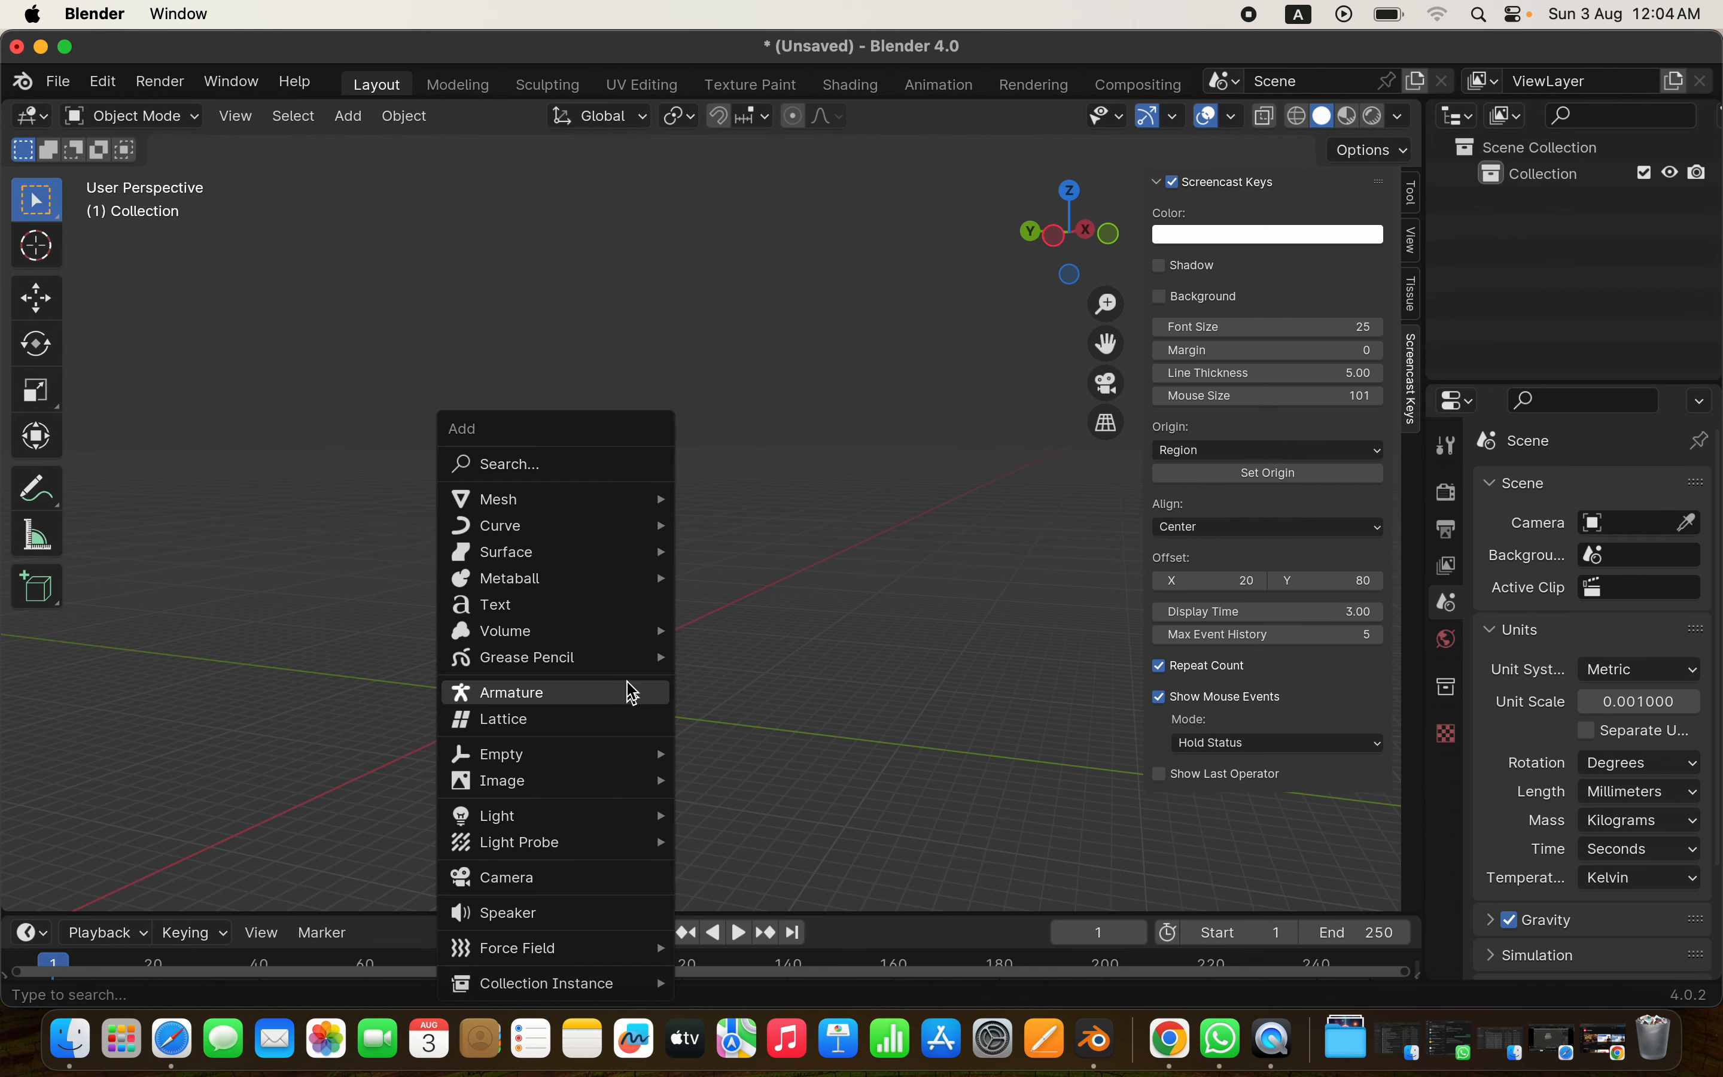
mouse_move(576, 499)
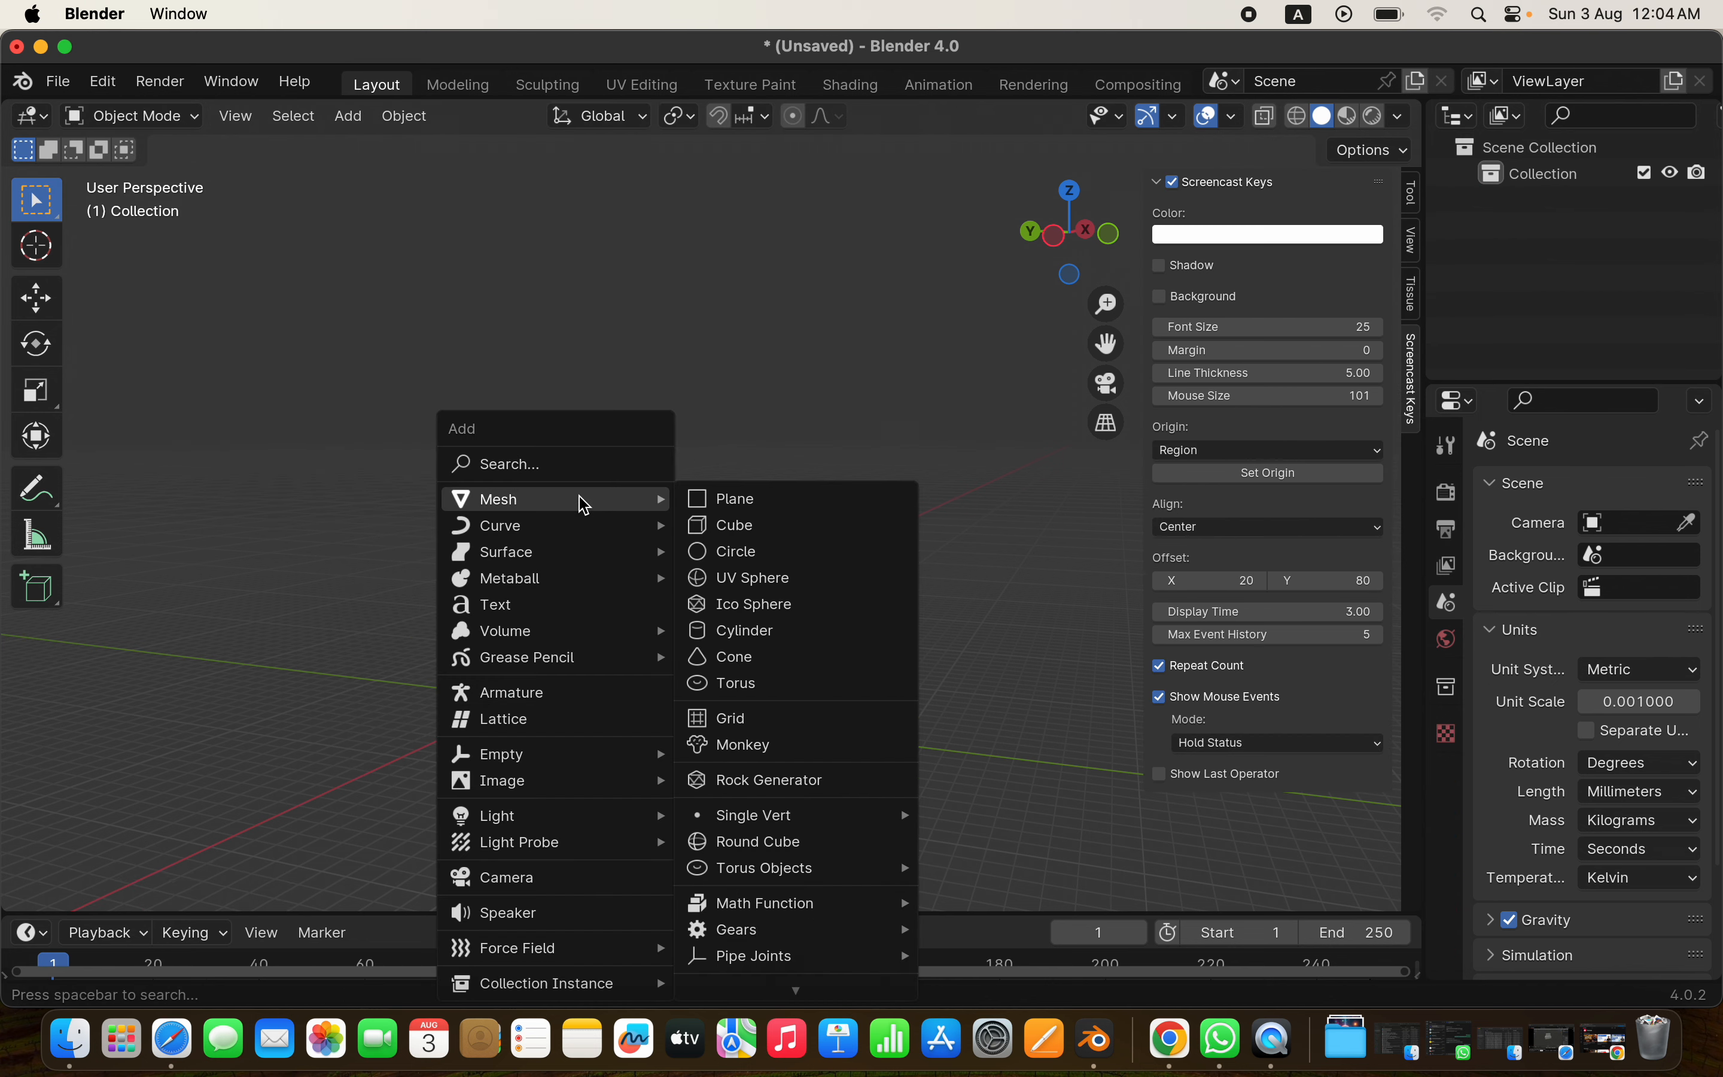
left_click(731, 623)
scroll(533, 740, "up", 4, "super")
key("s")
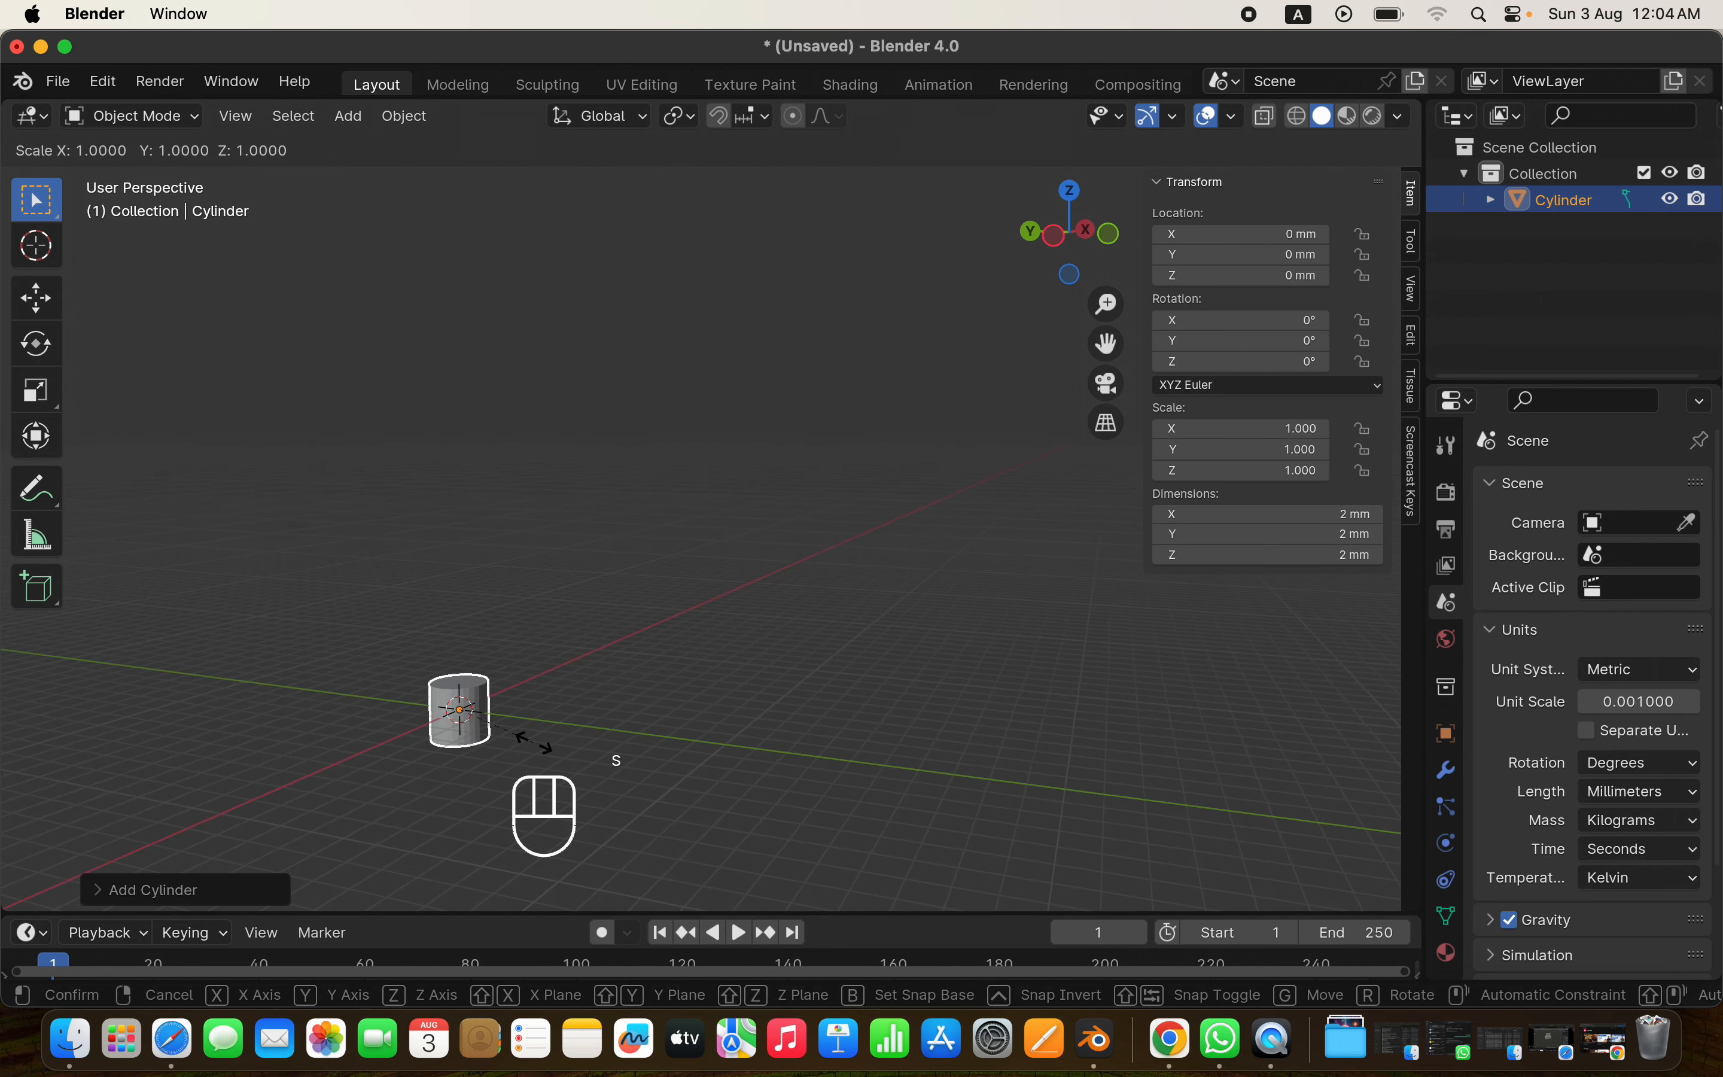
left_click(885, 896)
scroll(458, 710, "down", 2, "super")
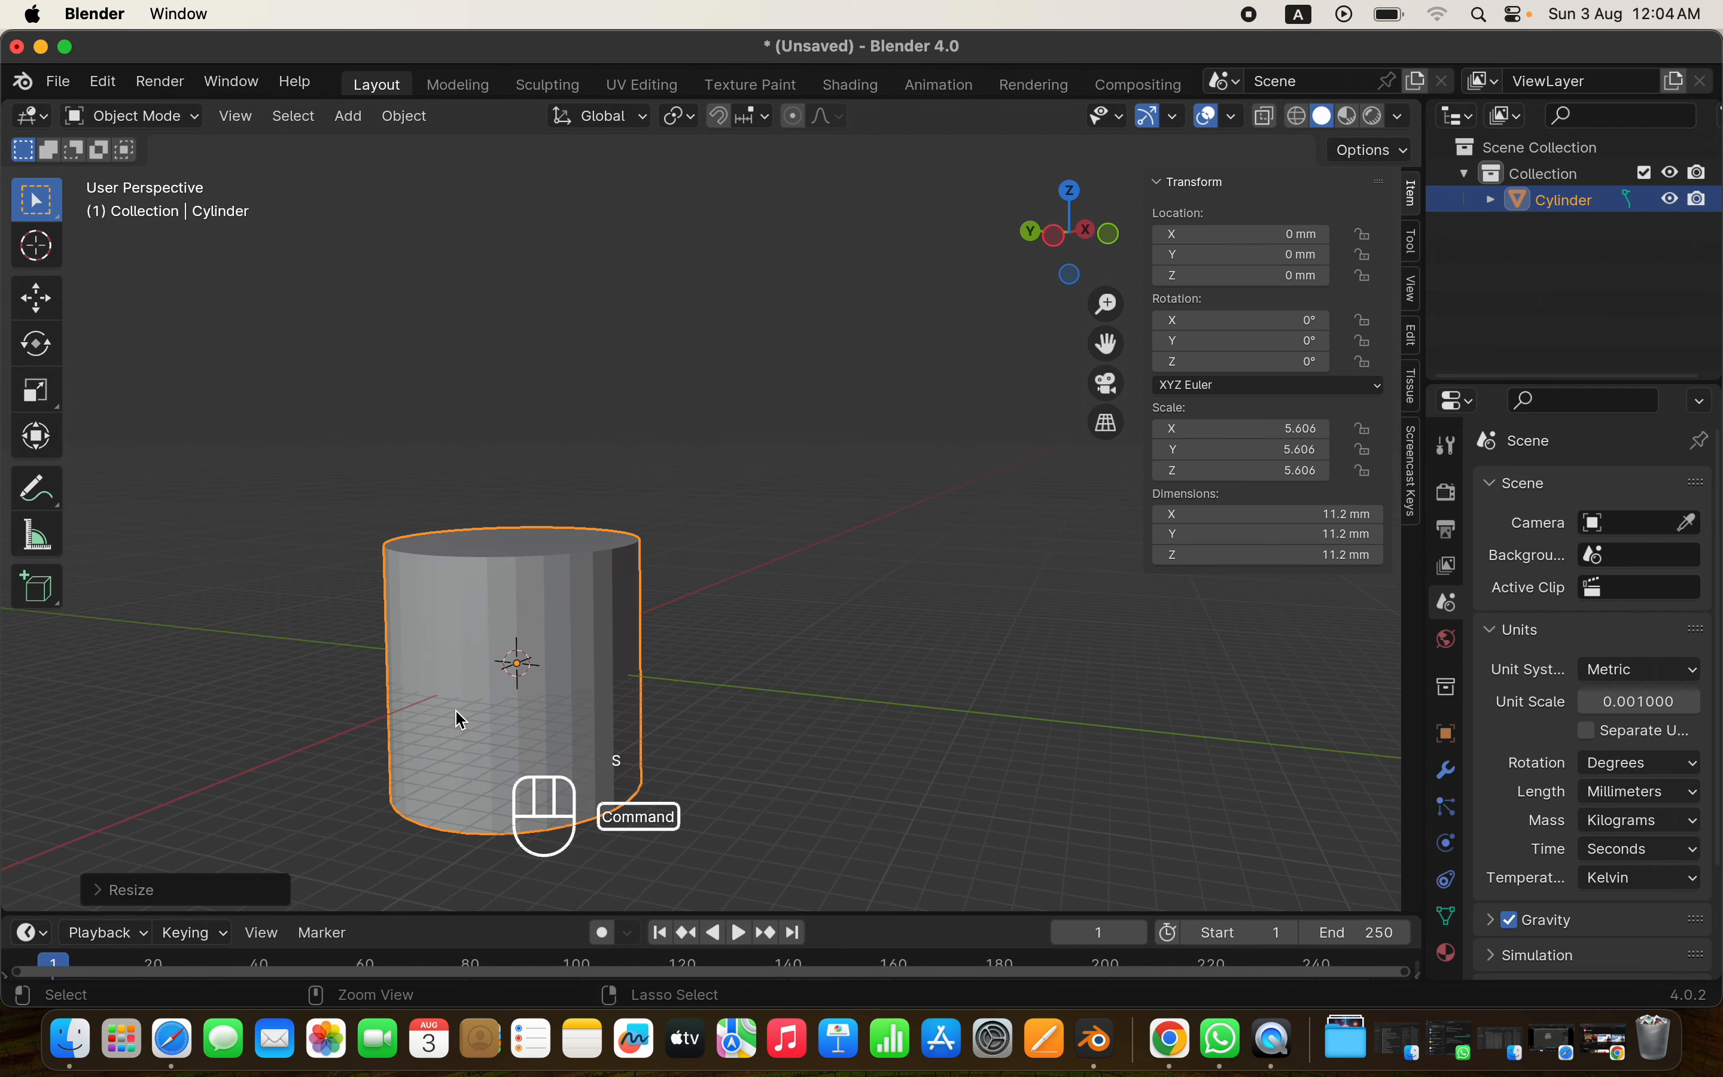
Enter Edit Mode and select every second side face all the way around the cylinder
key("Tab")
scroll(588, 679, "up", 1, "super")
scroll(588, 679, "up", 2, "super")
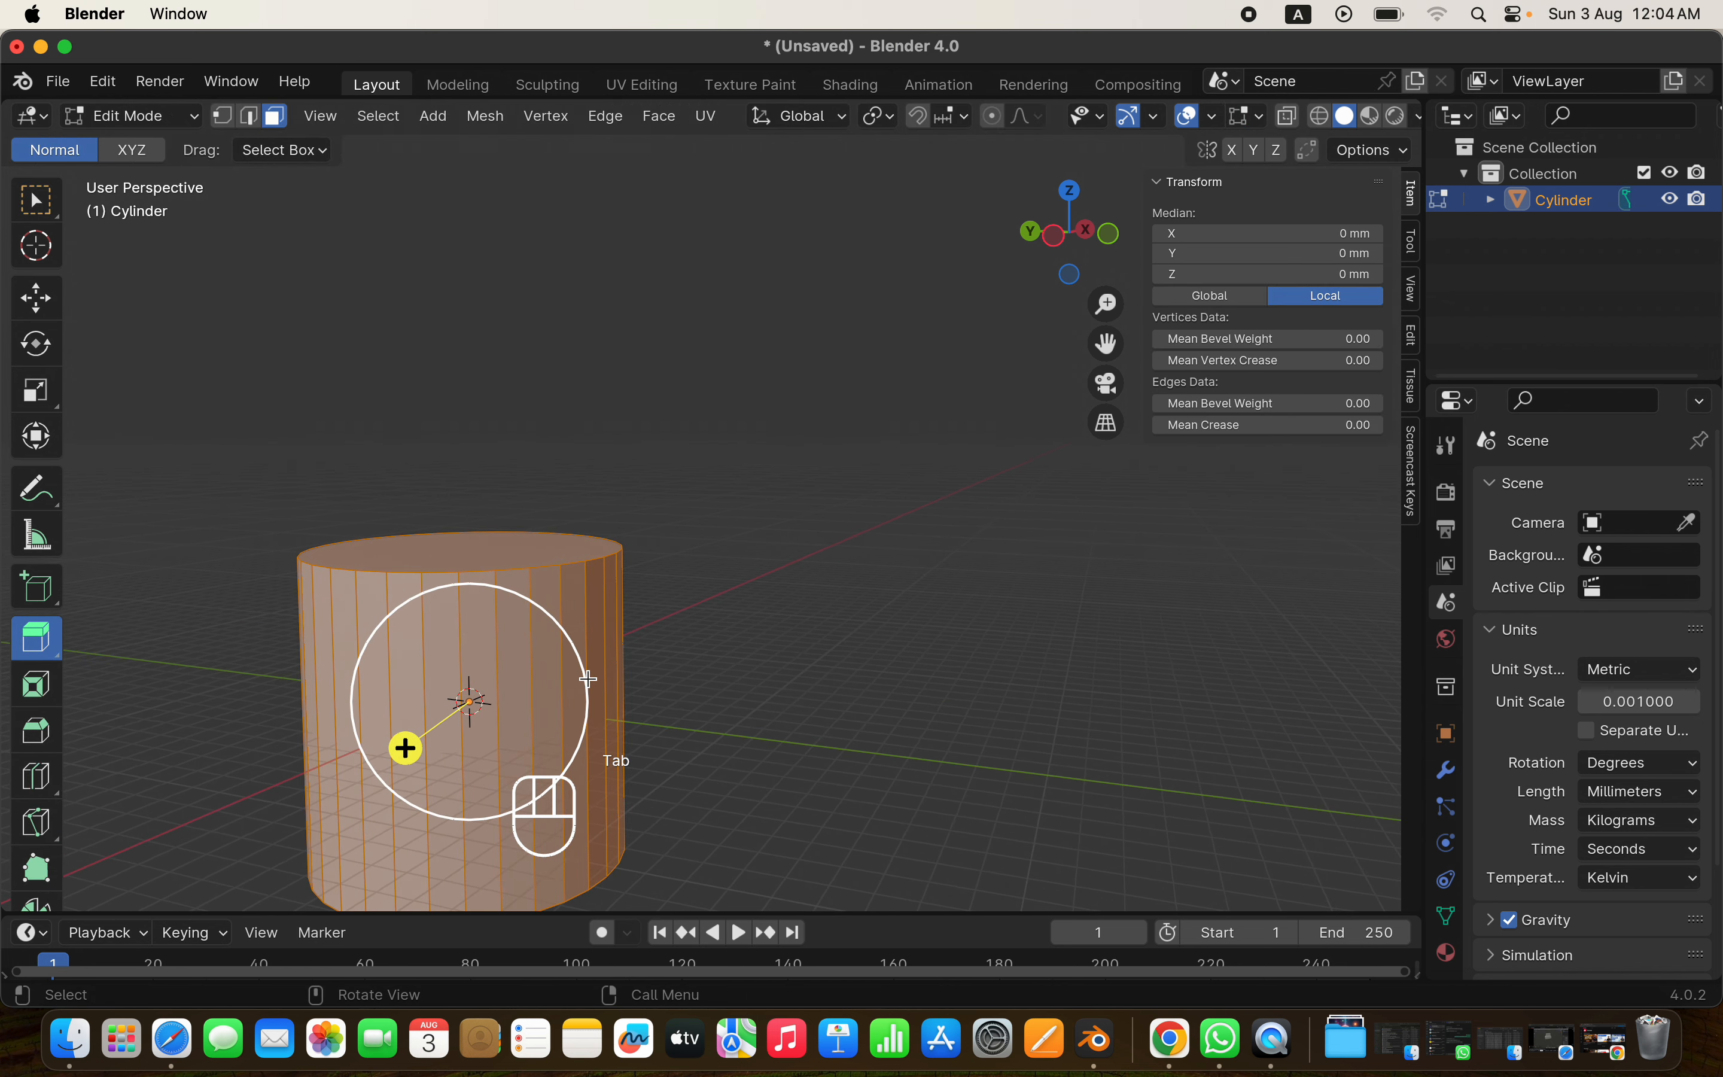
scroll(587, 679, "right", 5)
scroll(588, 679, "left", 3, "shift")
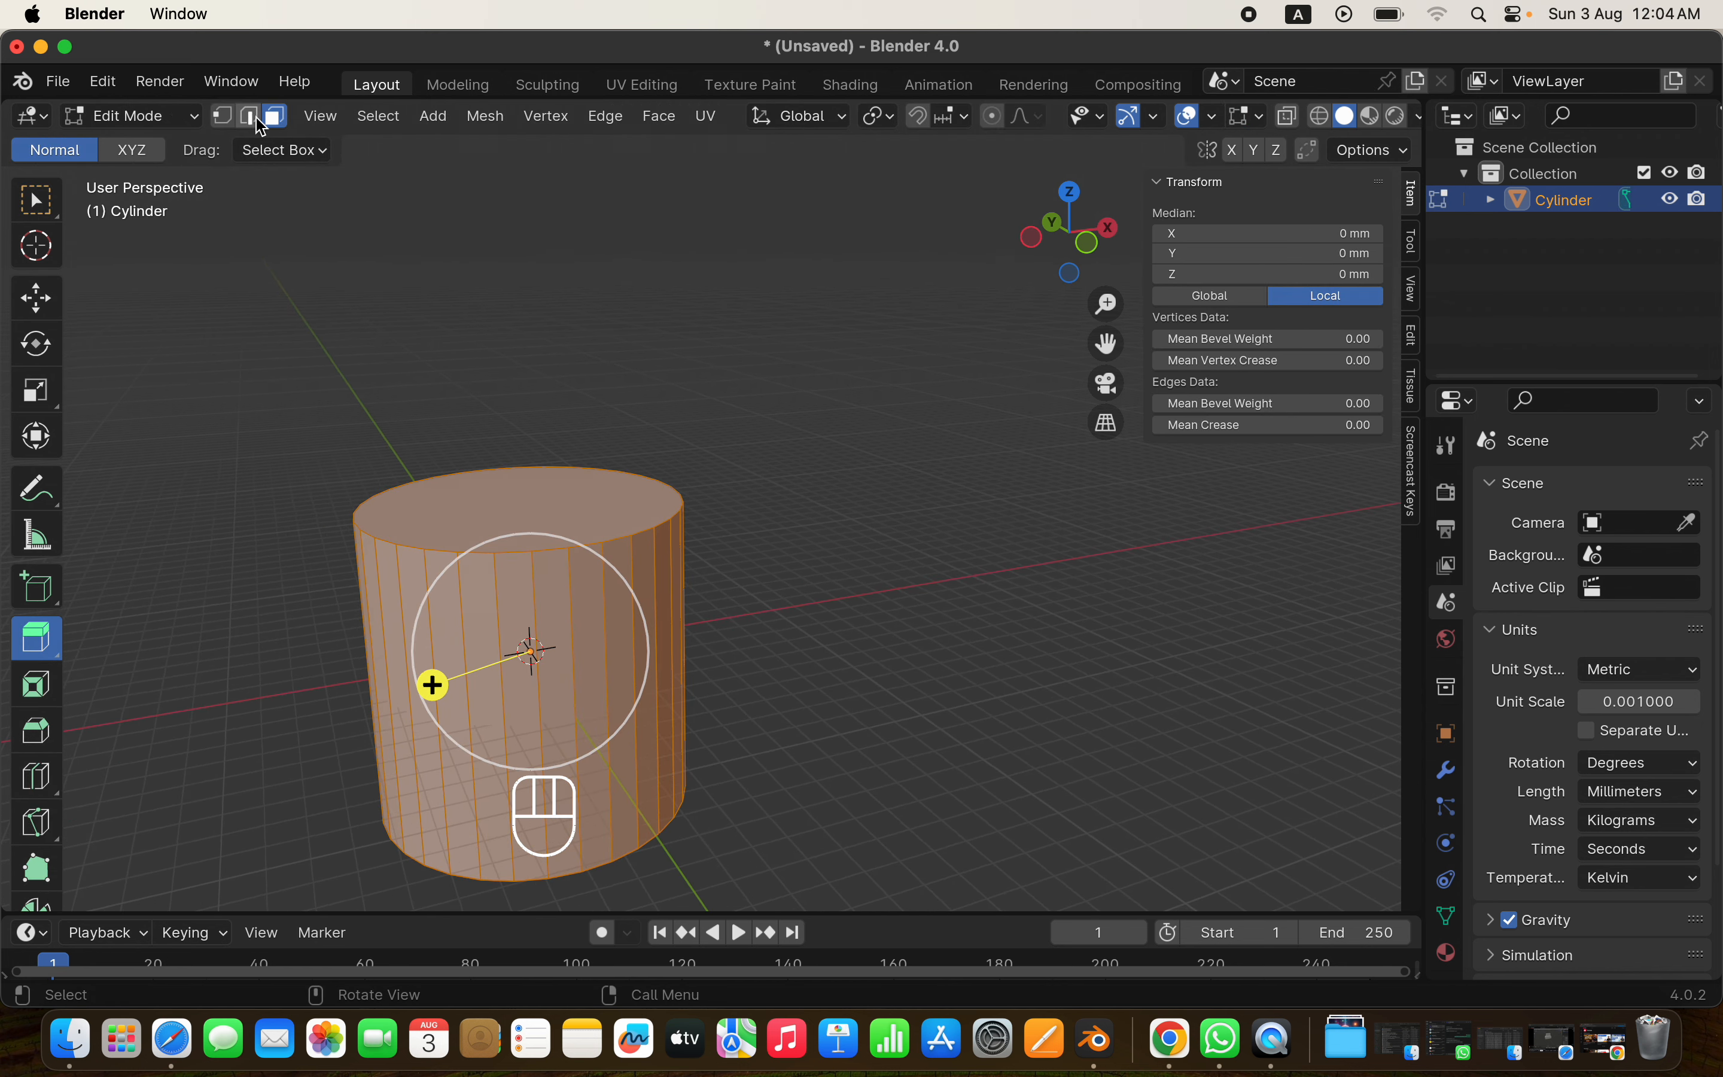
left_click(484, 605)
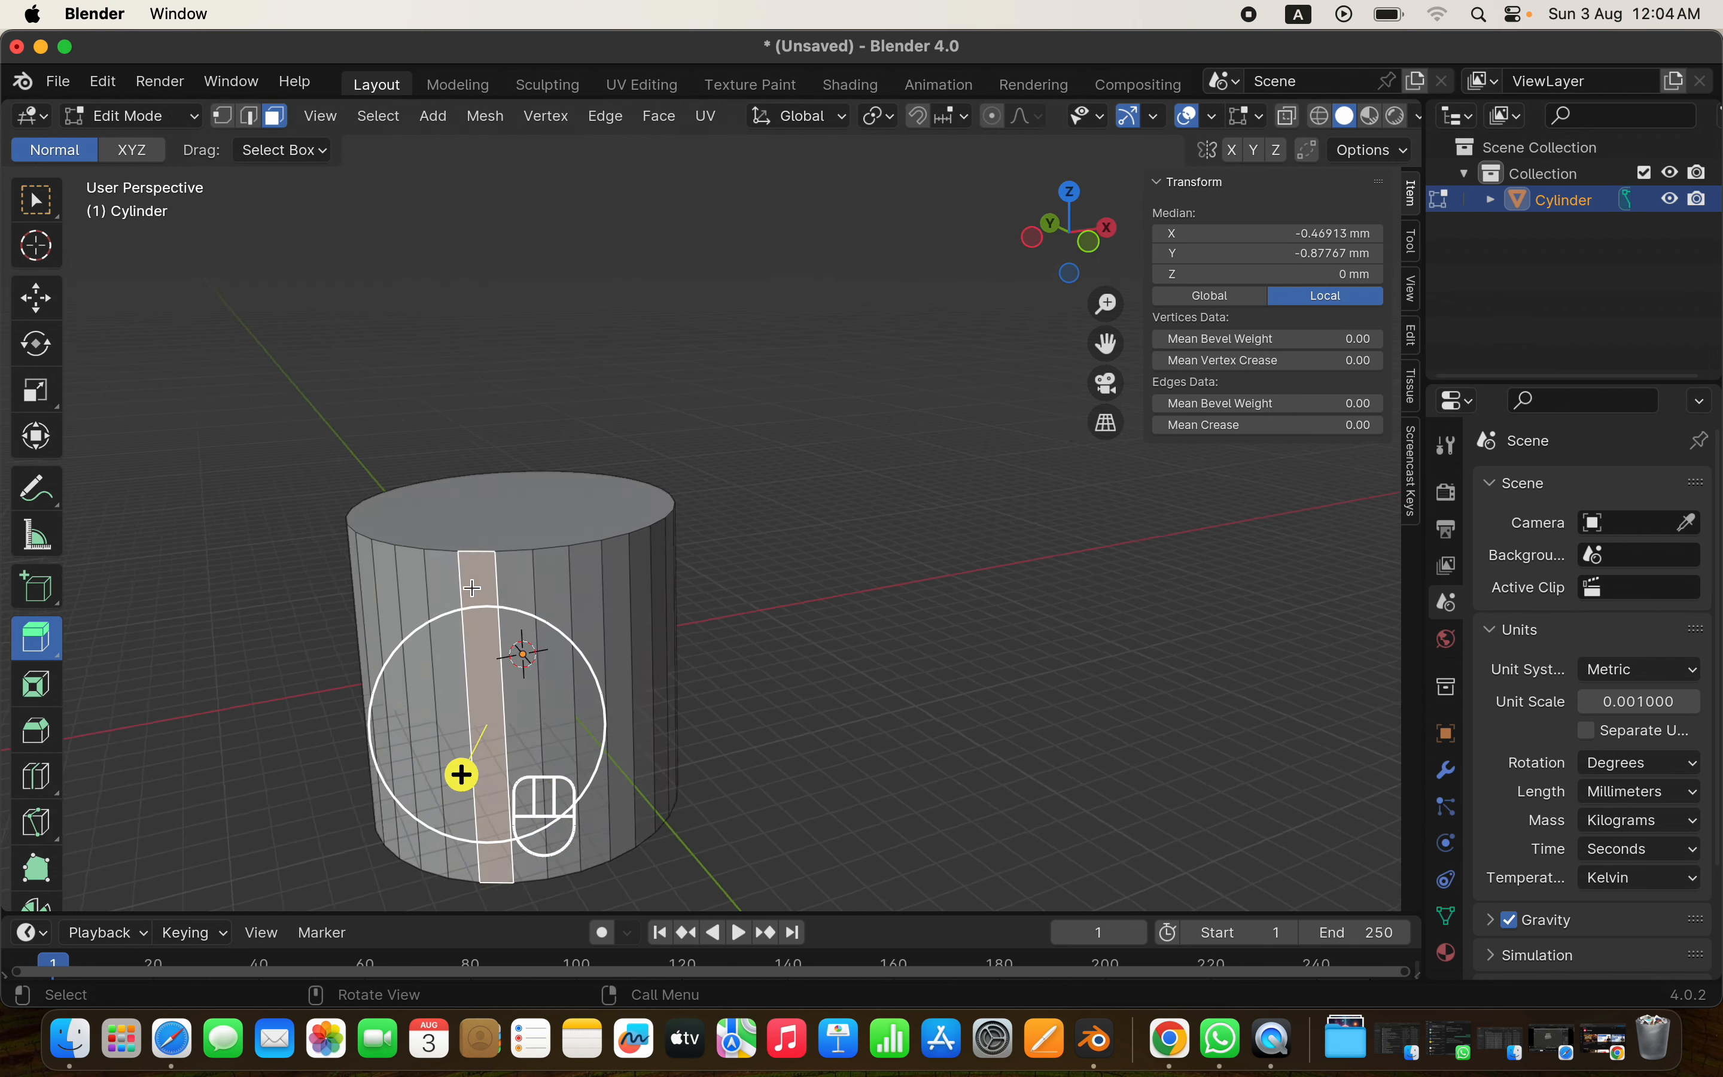
scroll(463, 641, "right", 3)
left_click(411, 575, "shift")
left_click(344, 580, "shift")
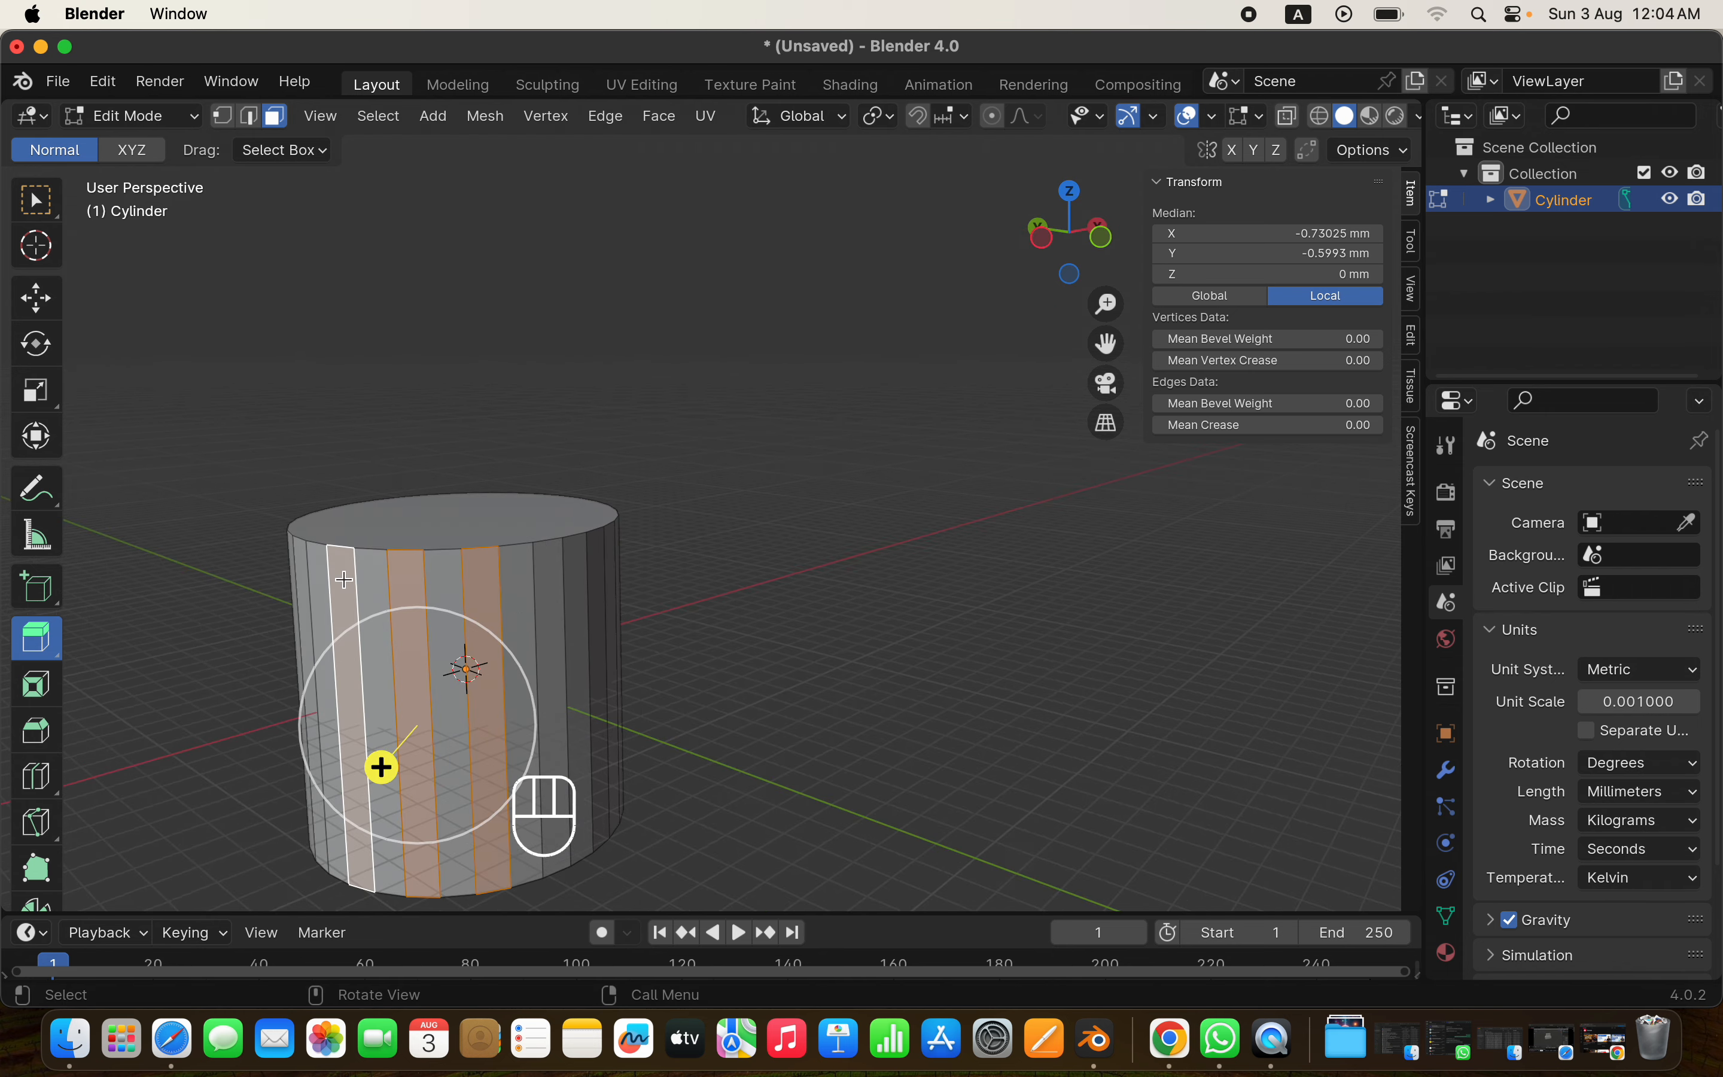
scroll(344, 579, "left", 4)
scroll(344, 579, "left", 5, "shift")
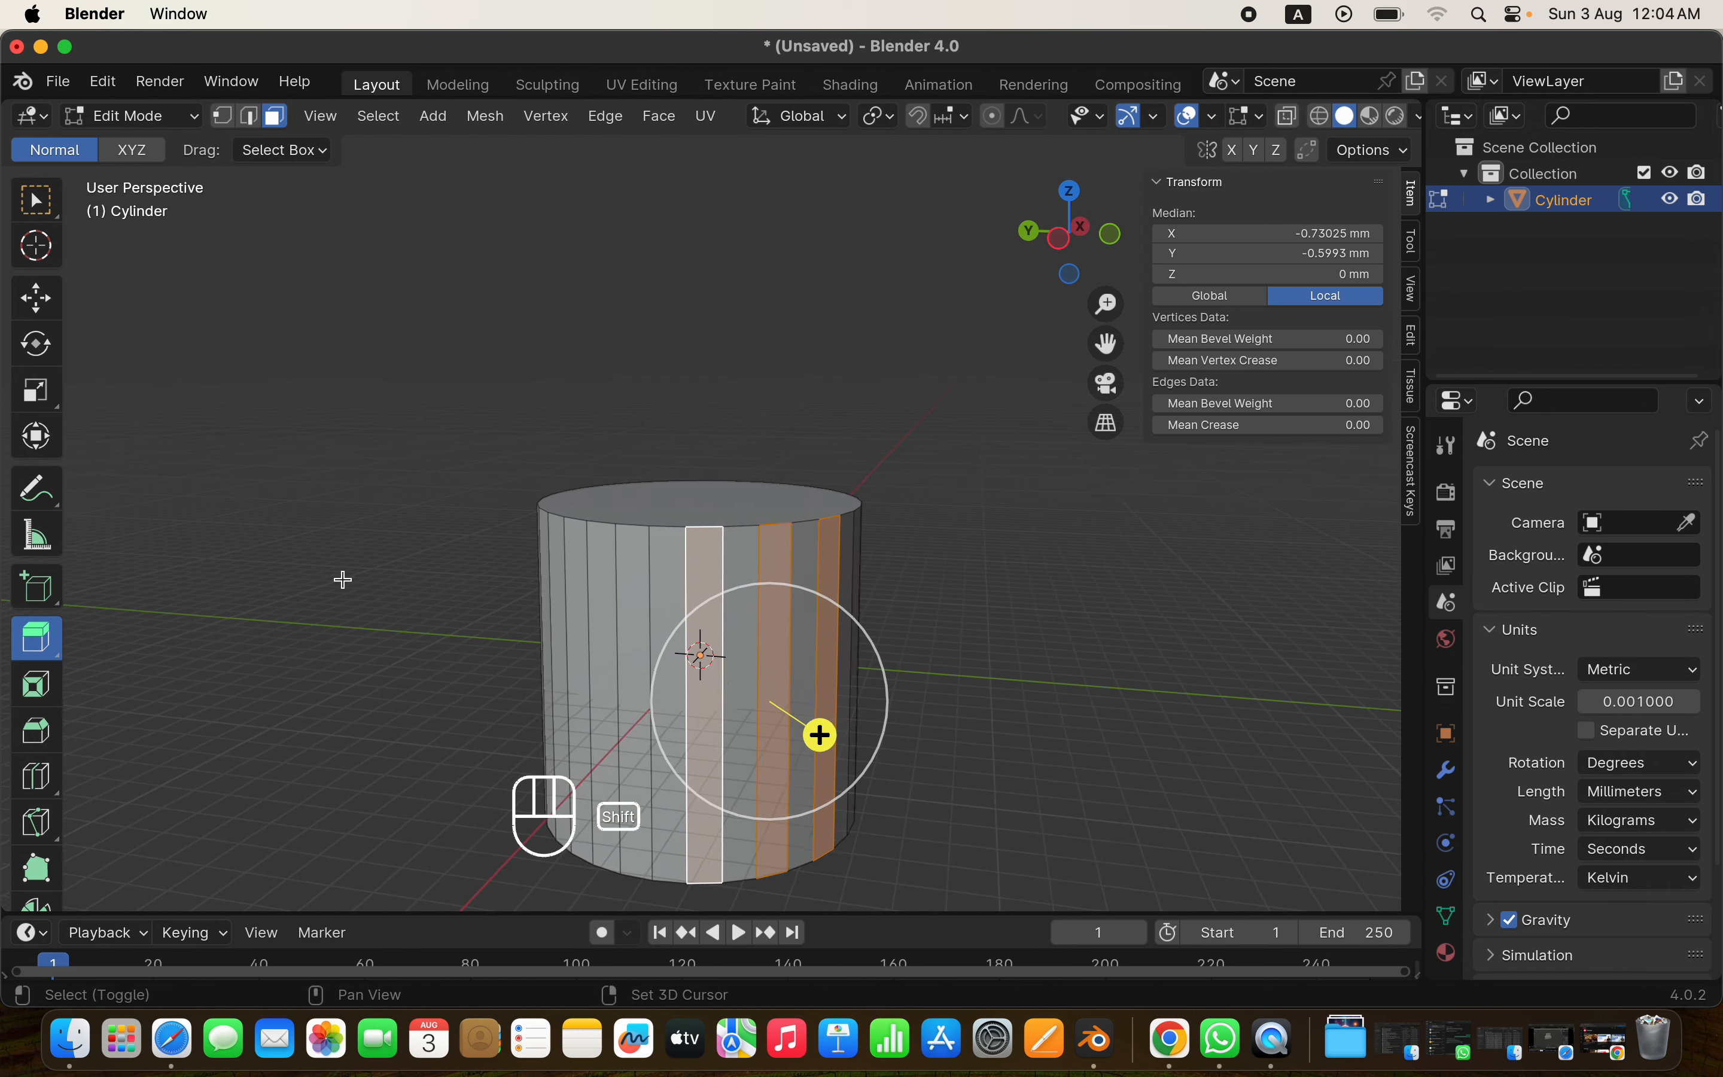
left_click(646, 586, "shift")
left_click(578, 584, "shift")
scroll(585, 591, "left", 5)
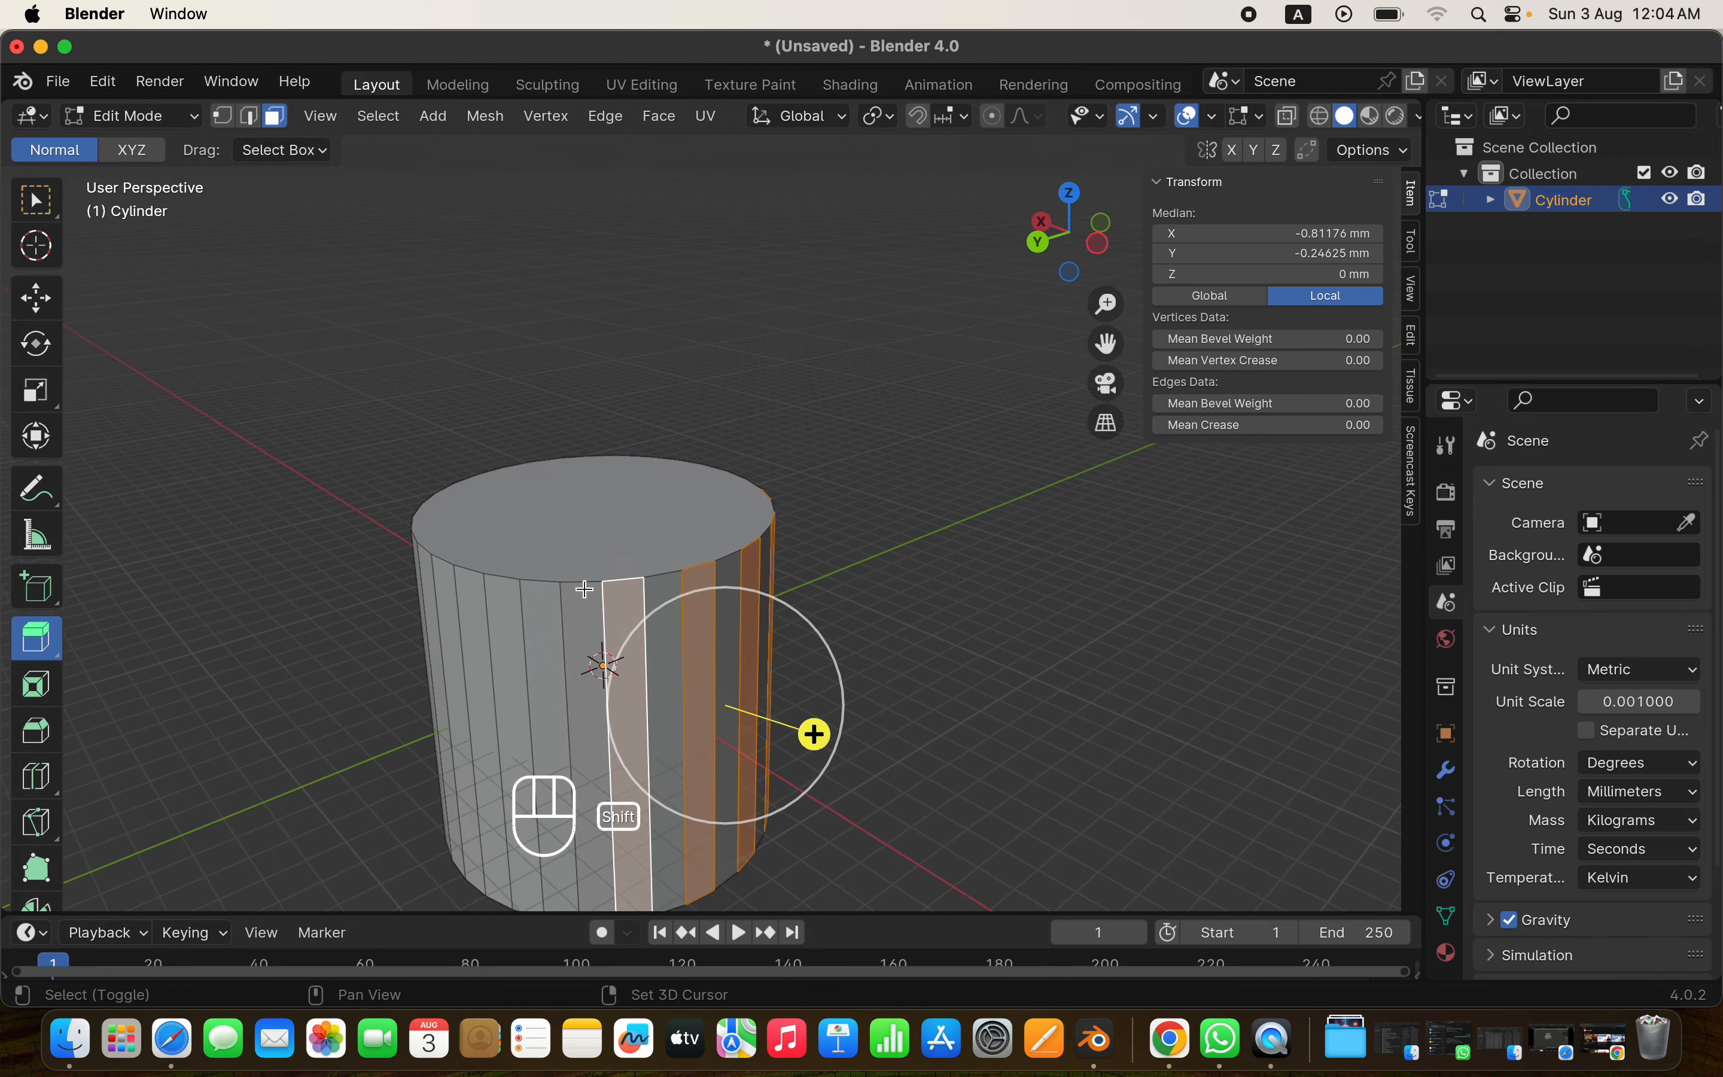
scroll(584, 589, "left", 4, "shift")
left_click(673, 571, "shift")
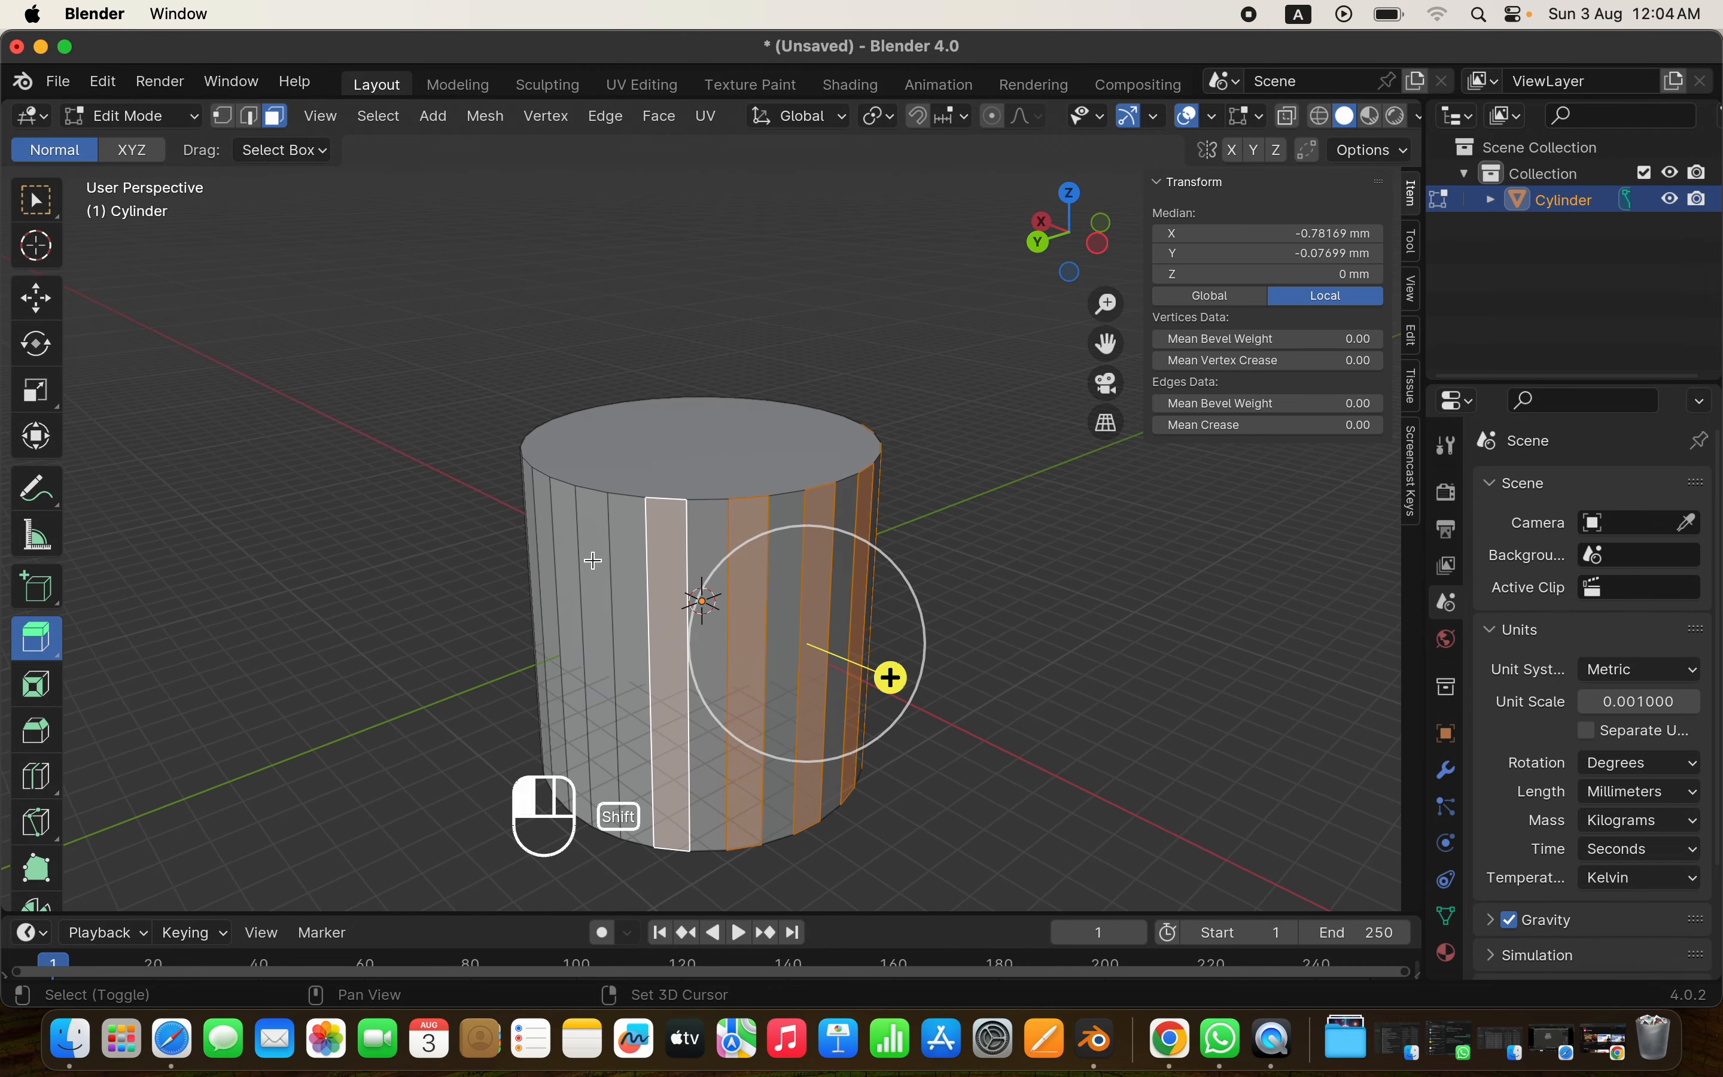
left_click(593, 560, "shift")
scroll(593, 560, "left", 5)
left_click(572, 584, "shift")
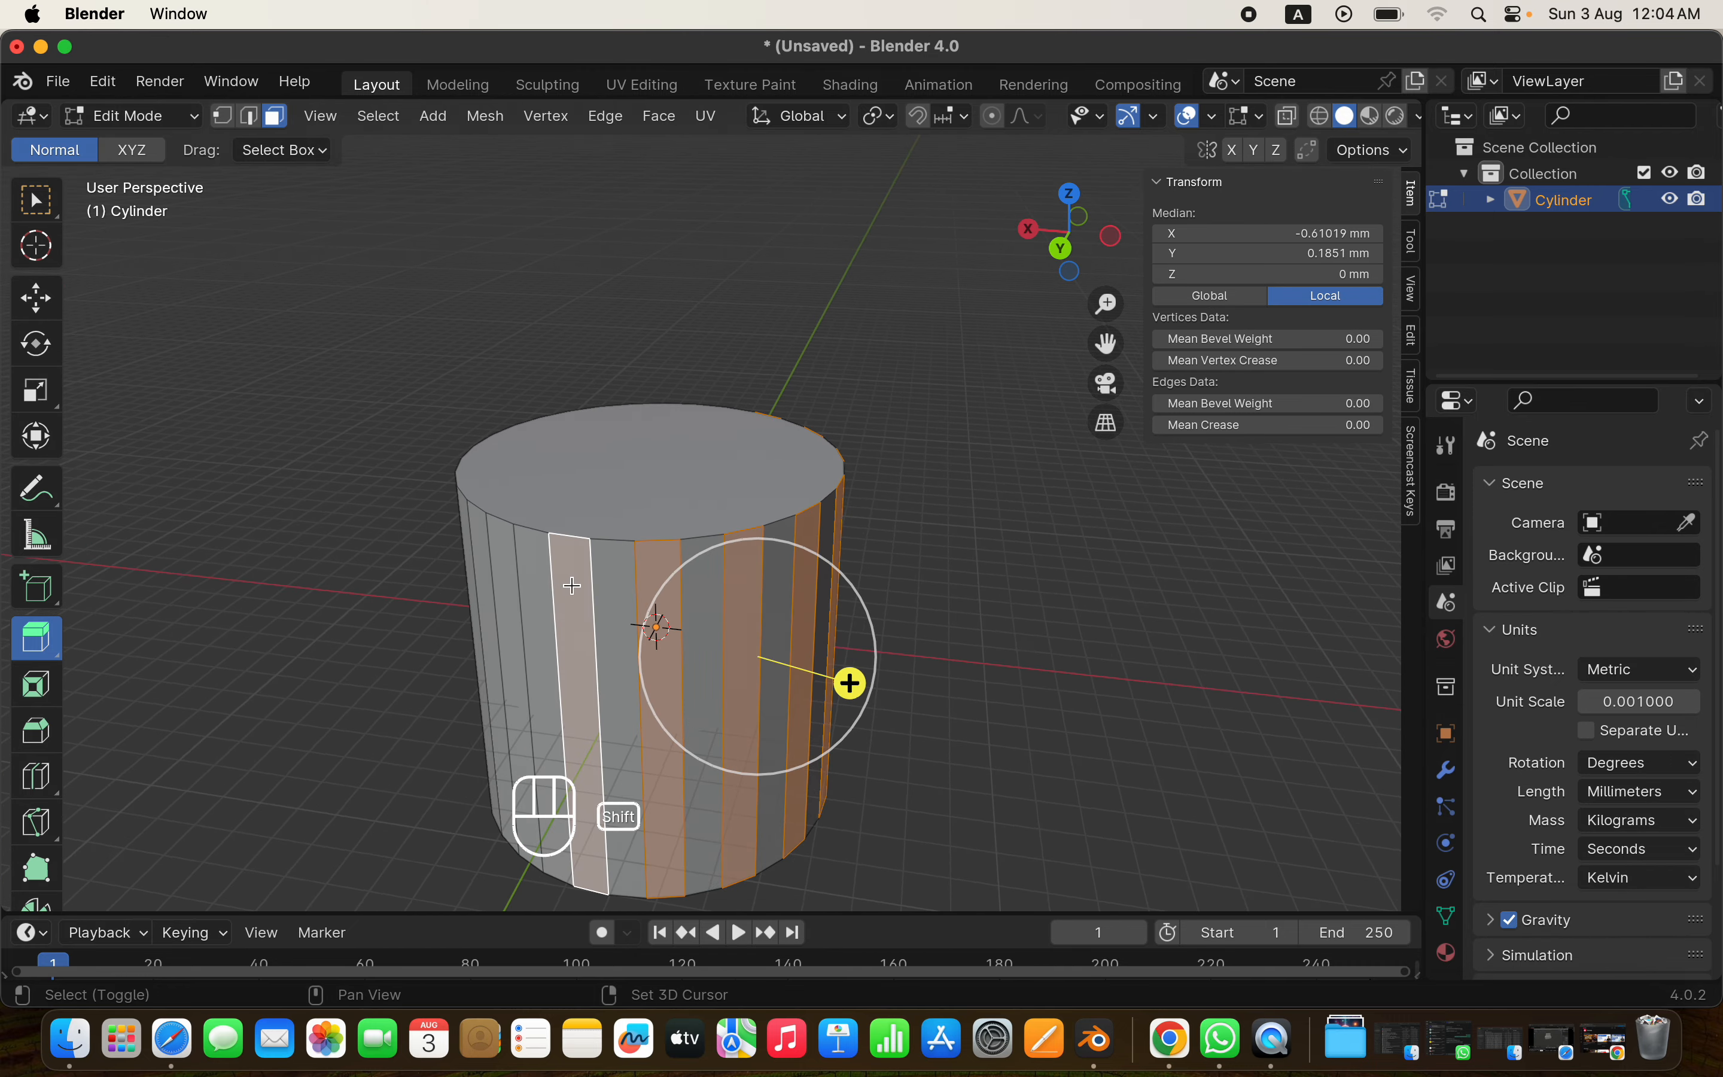
left_click(502, 577, "shift")
scroll(502, 577, "left", 5)
scroll(501, 576, "down", 5, "shift")
left_click(592, 560, "shift")
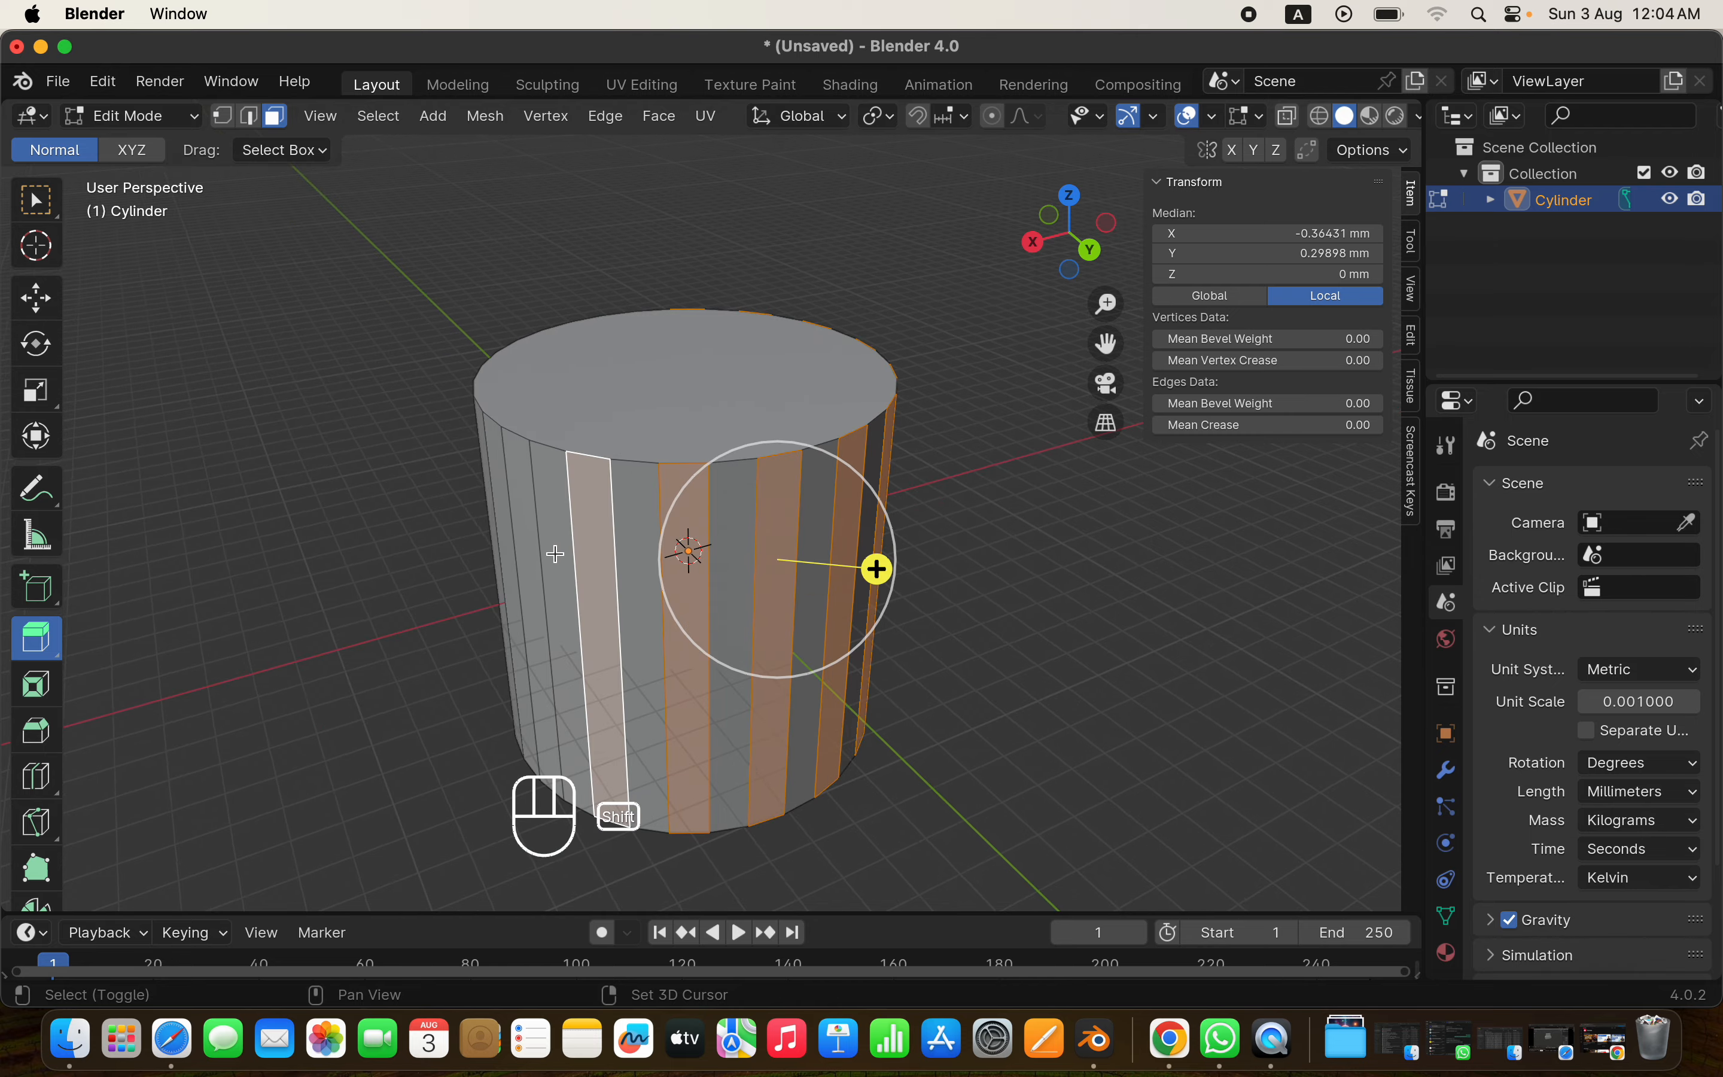
left_click(540, 542, "shift")
key("super+z")
left_click(523, 513, "shift")
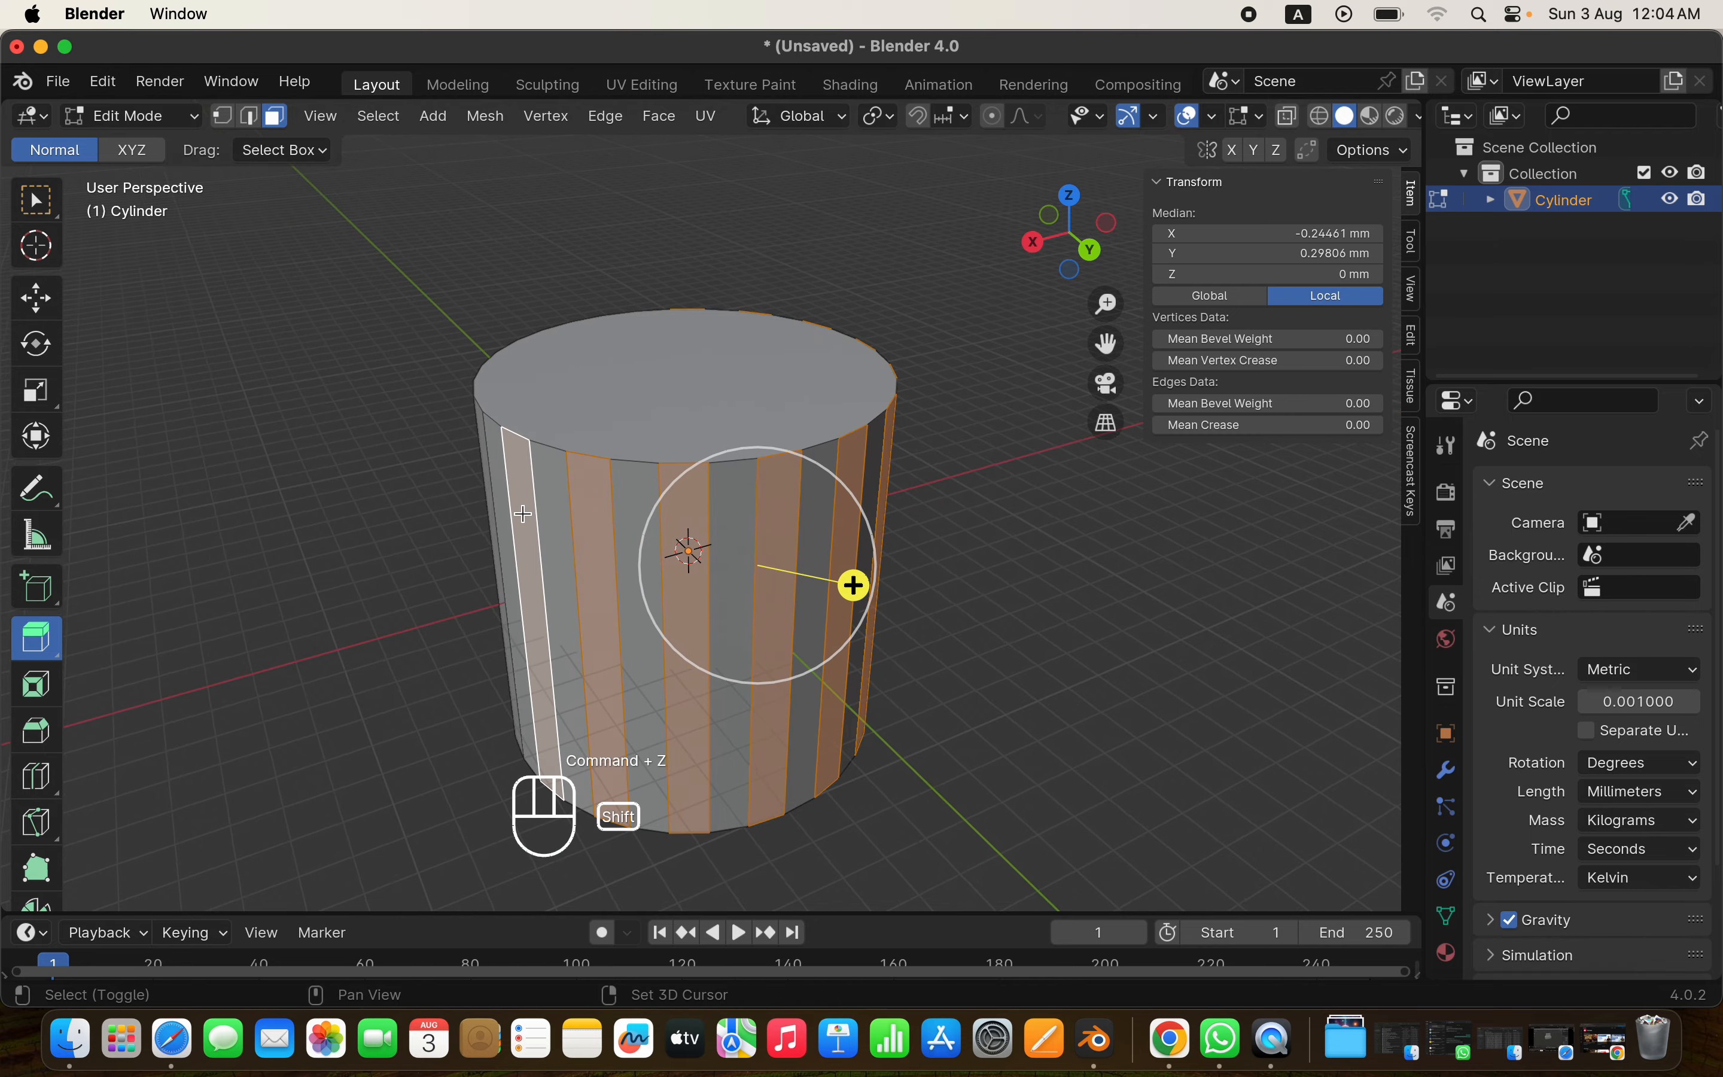
scroll(523, 513, "left", 10)
left_click(744, 682, "shift")
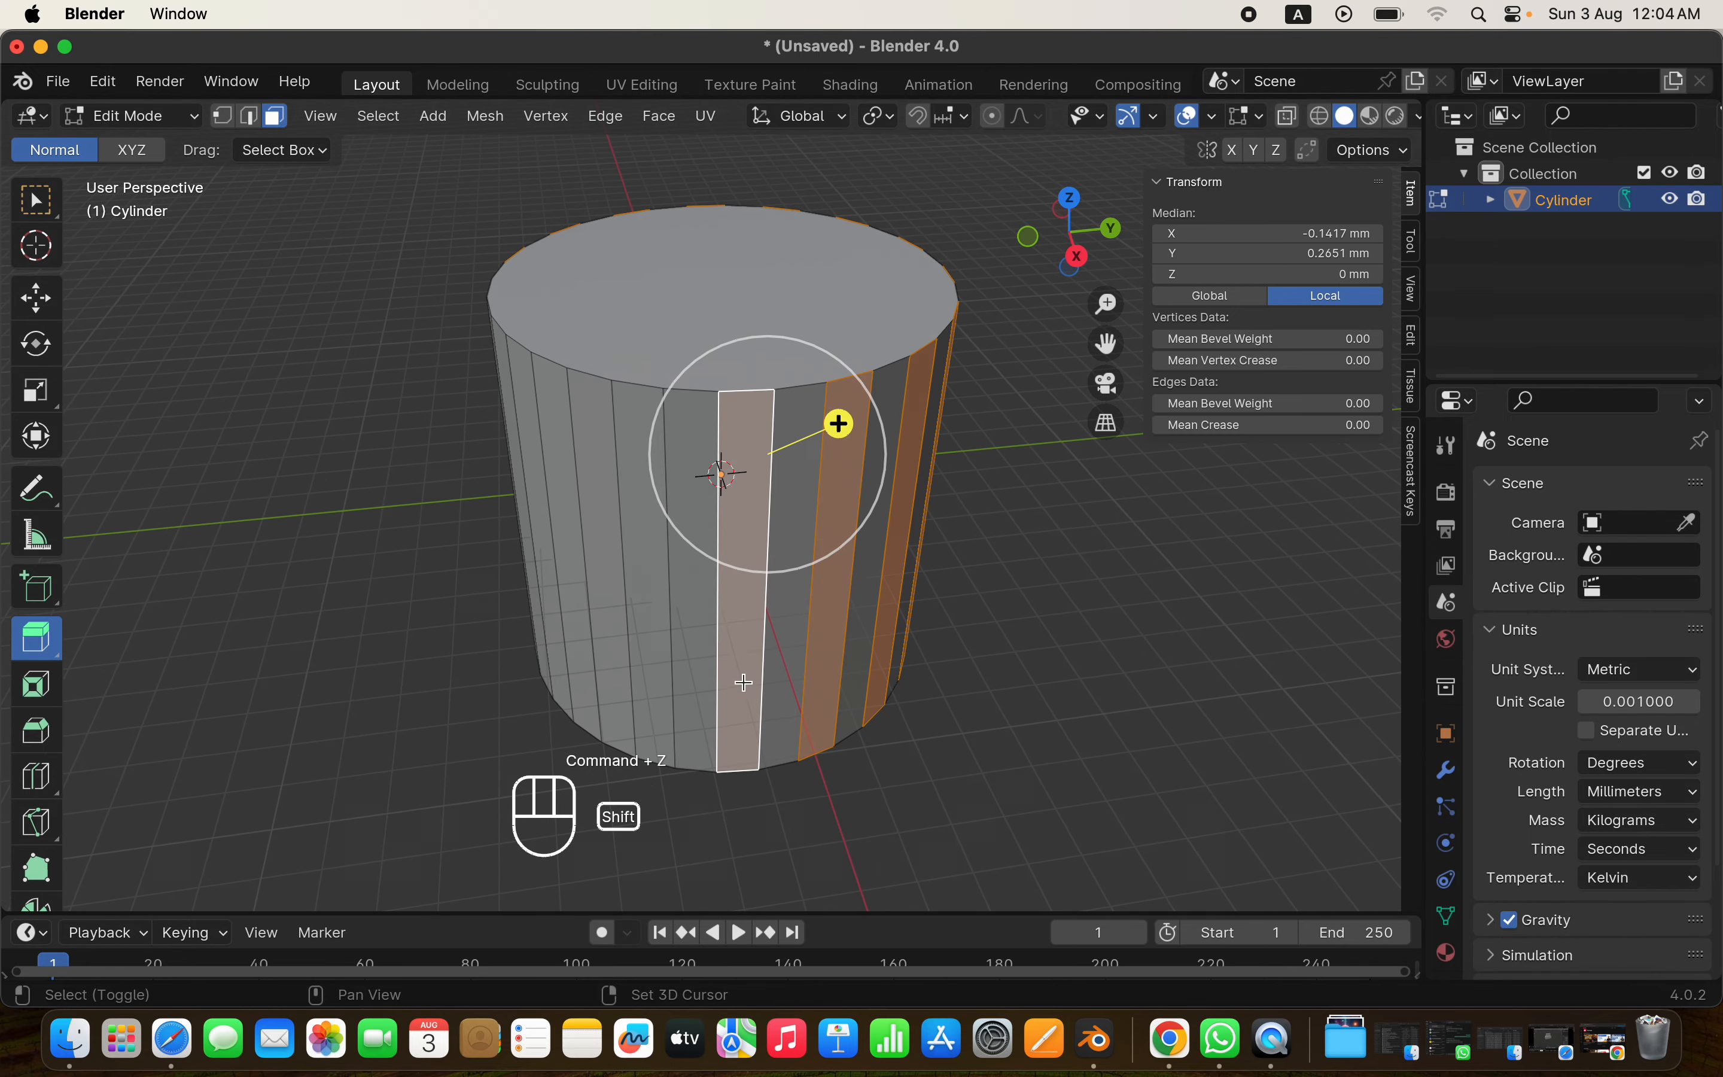
left_click(647, 664, "shift")
left_click(574, 650, "shift")
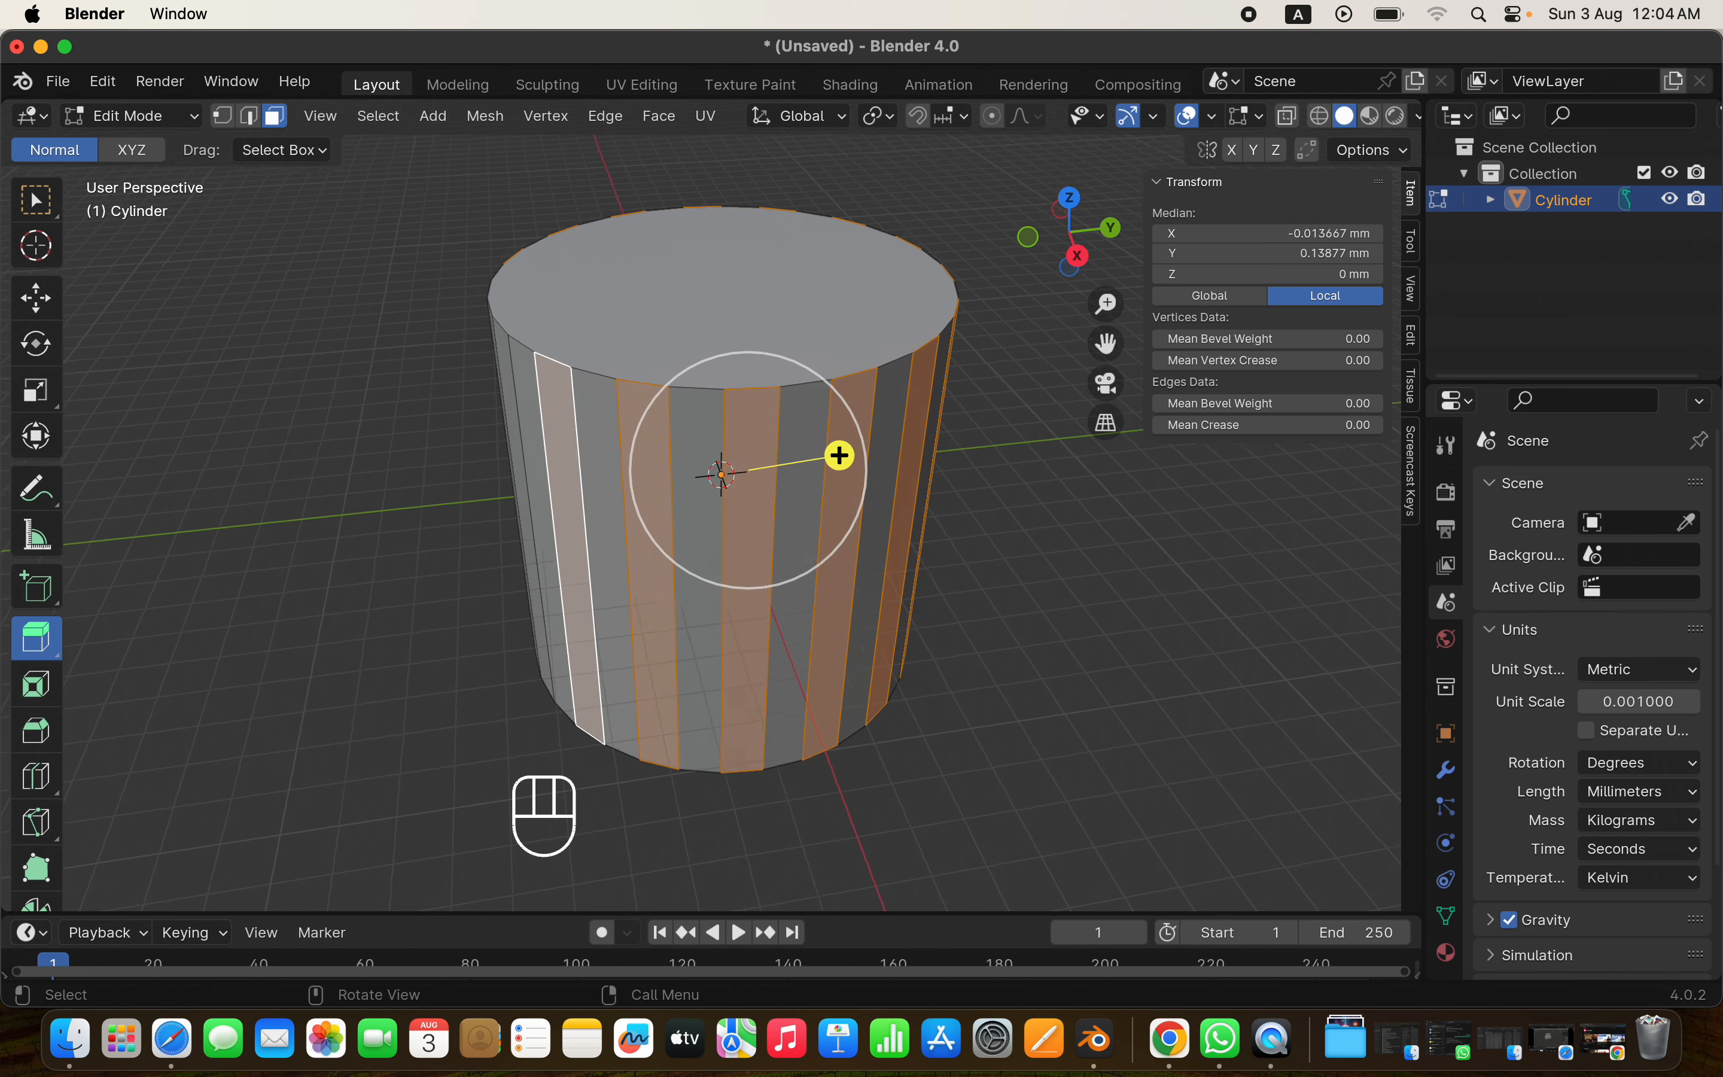
scroll(574, 650, "left", 10)
left_click(714, 719, "shift")
left_click(810, 722, "shift")
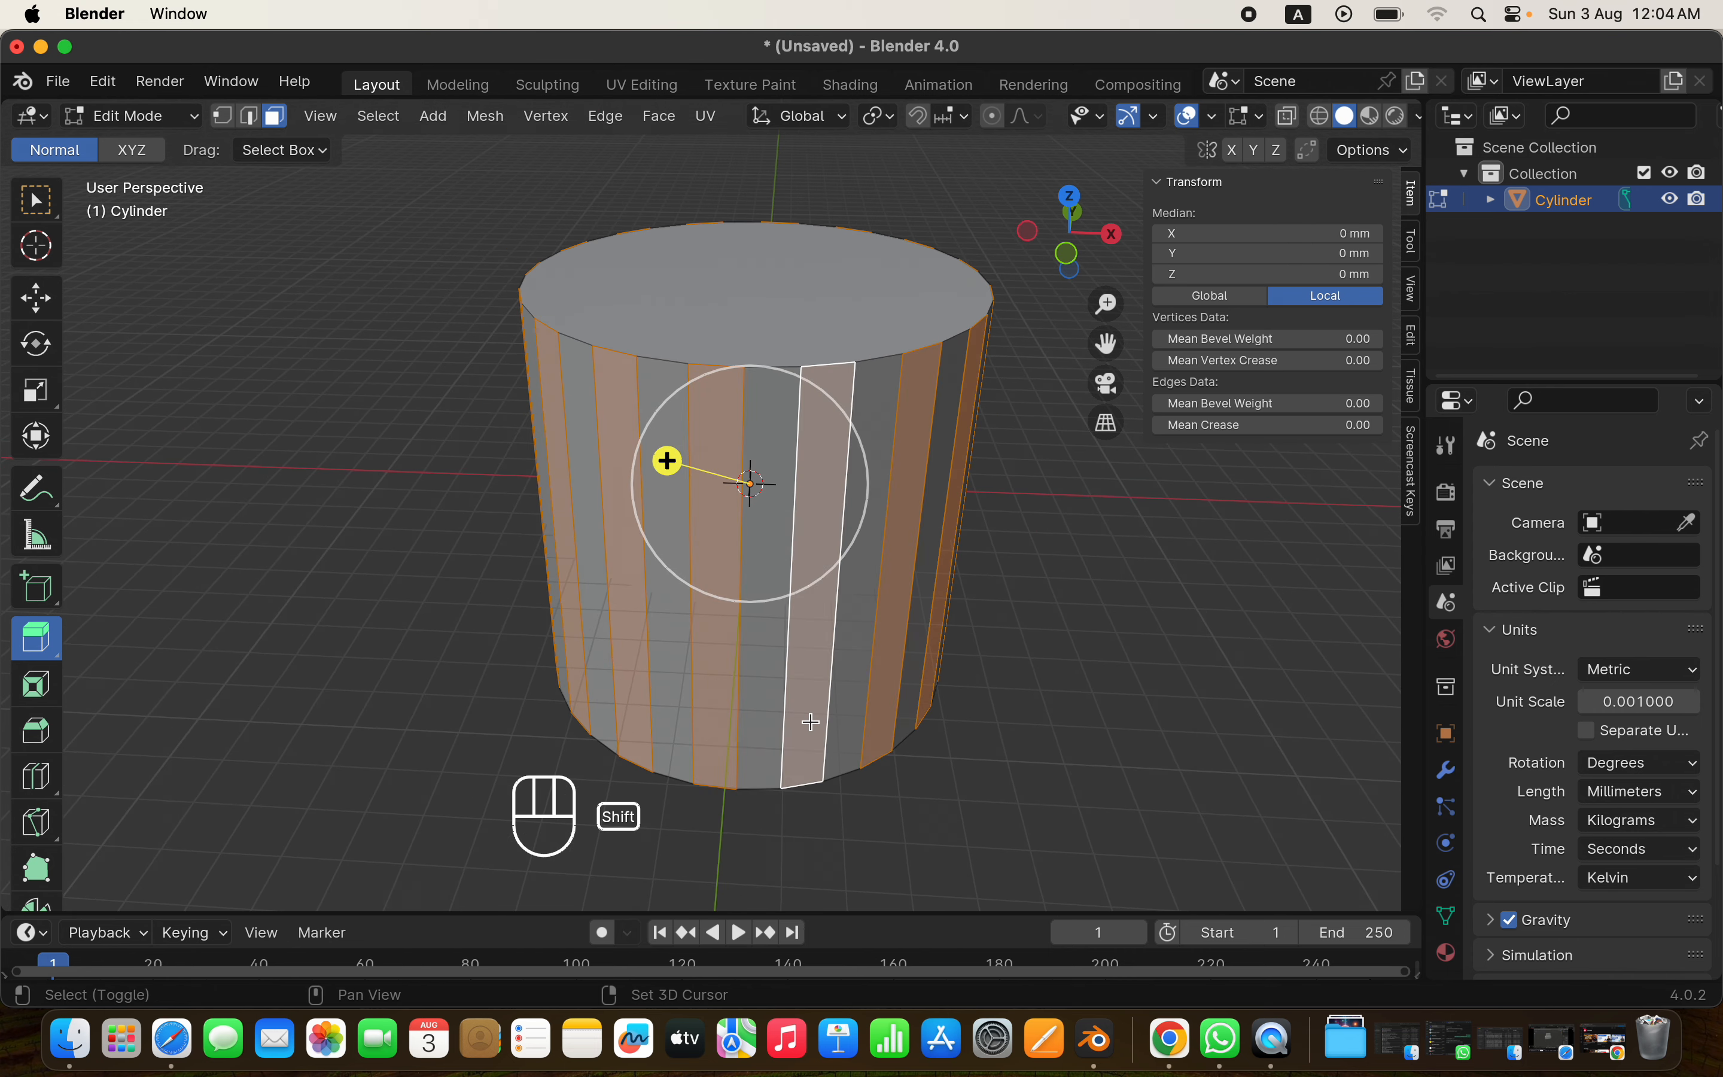
Try Extrude Manifold on the selected alternating side faces by about 4.7 mm and undo it
scroll(809, 721, "left", 10)
scroll(809, 722, "left", 10)
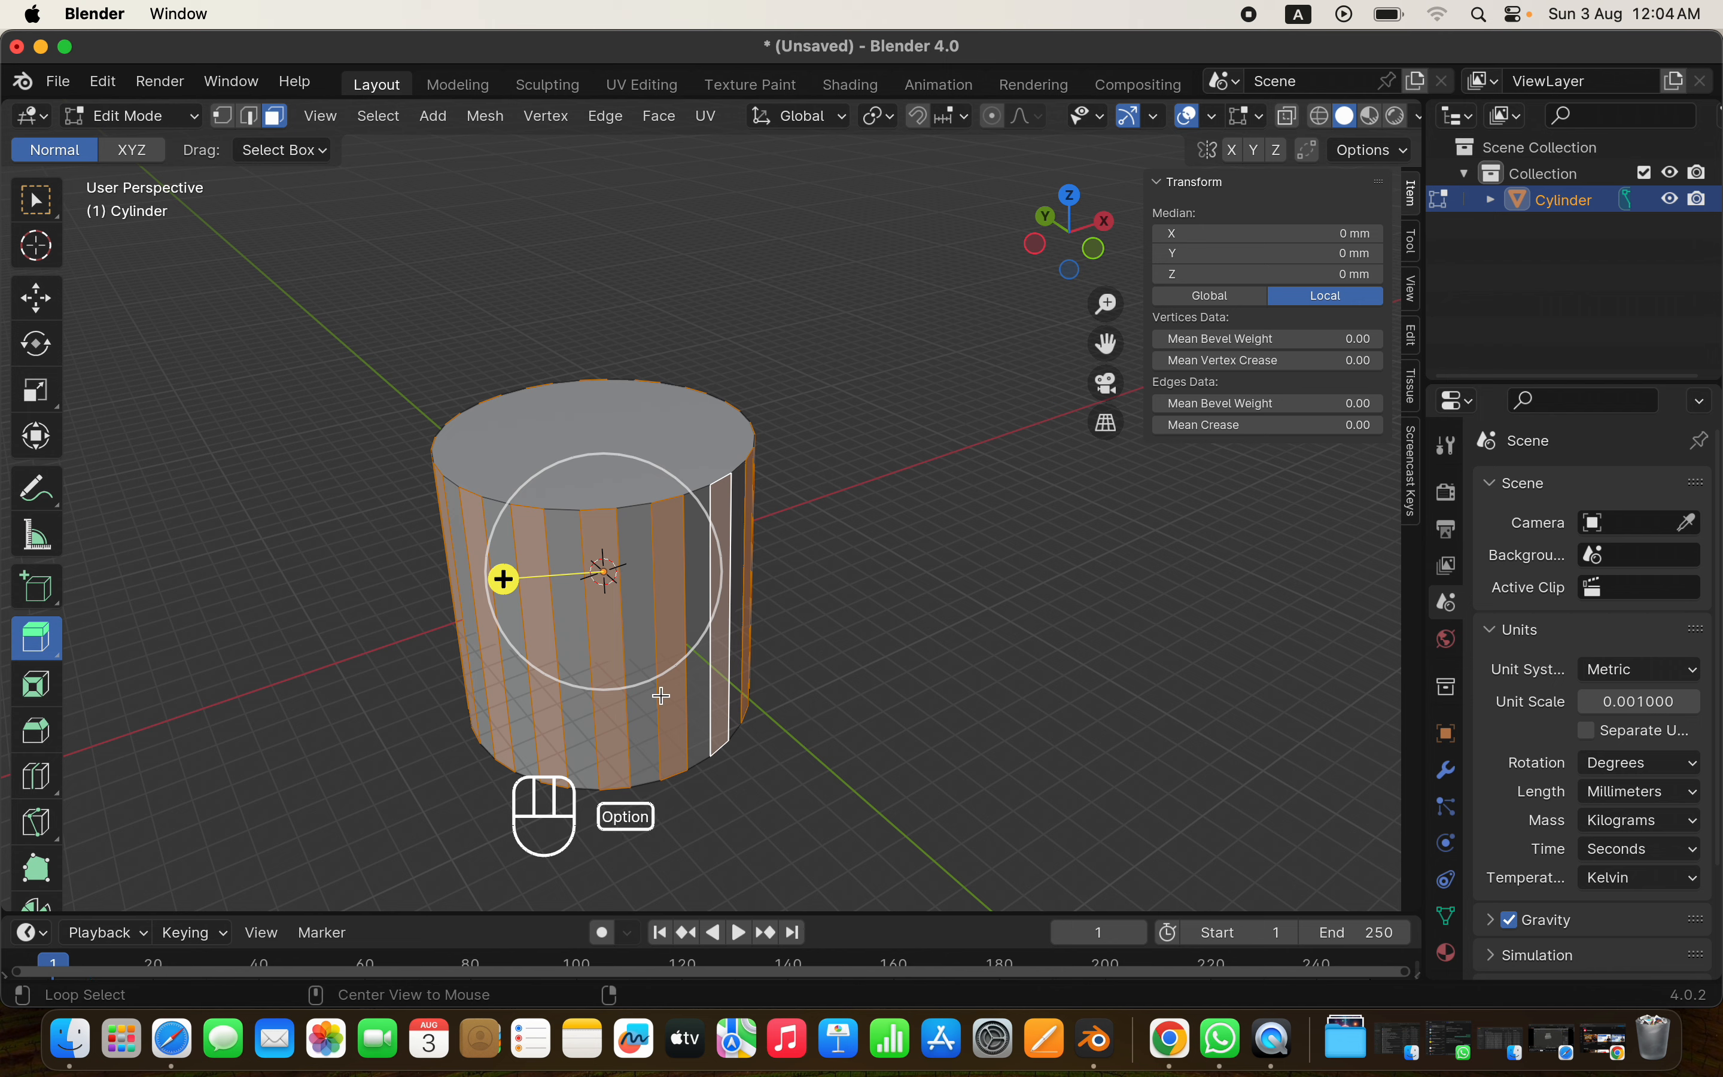
key("alt+e")
left_click(615, 769)
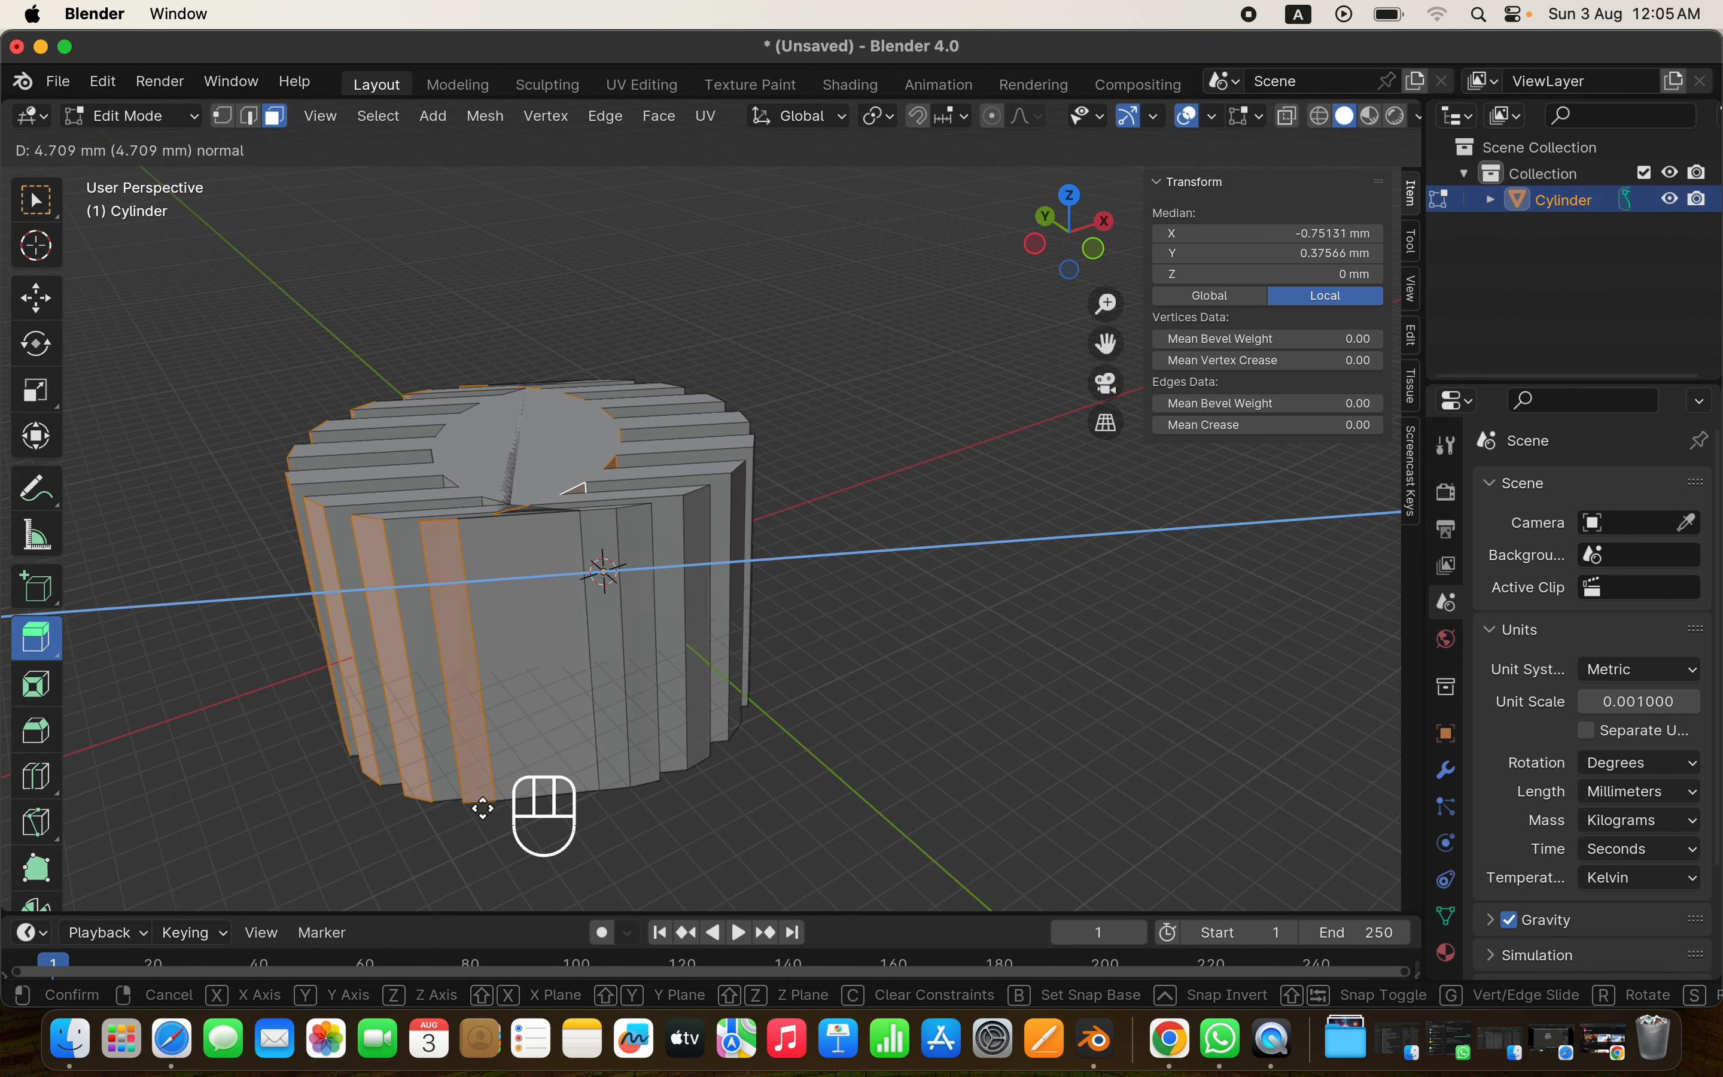
left_click(484, 812)
key("super+z")
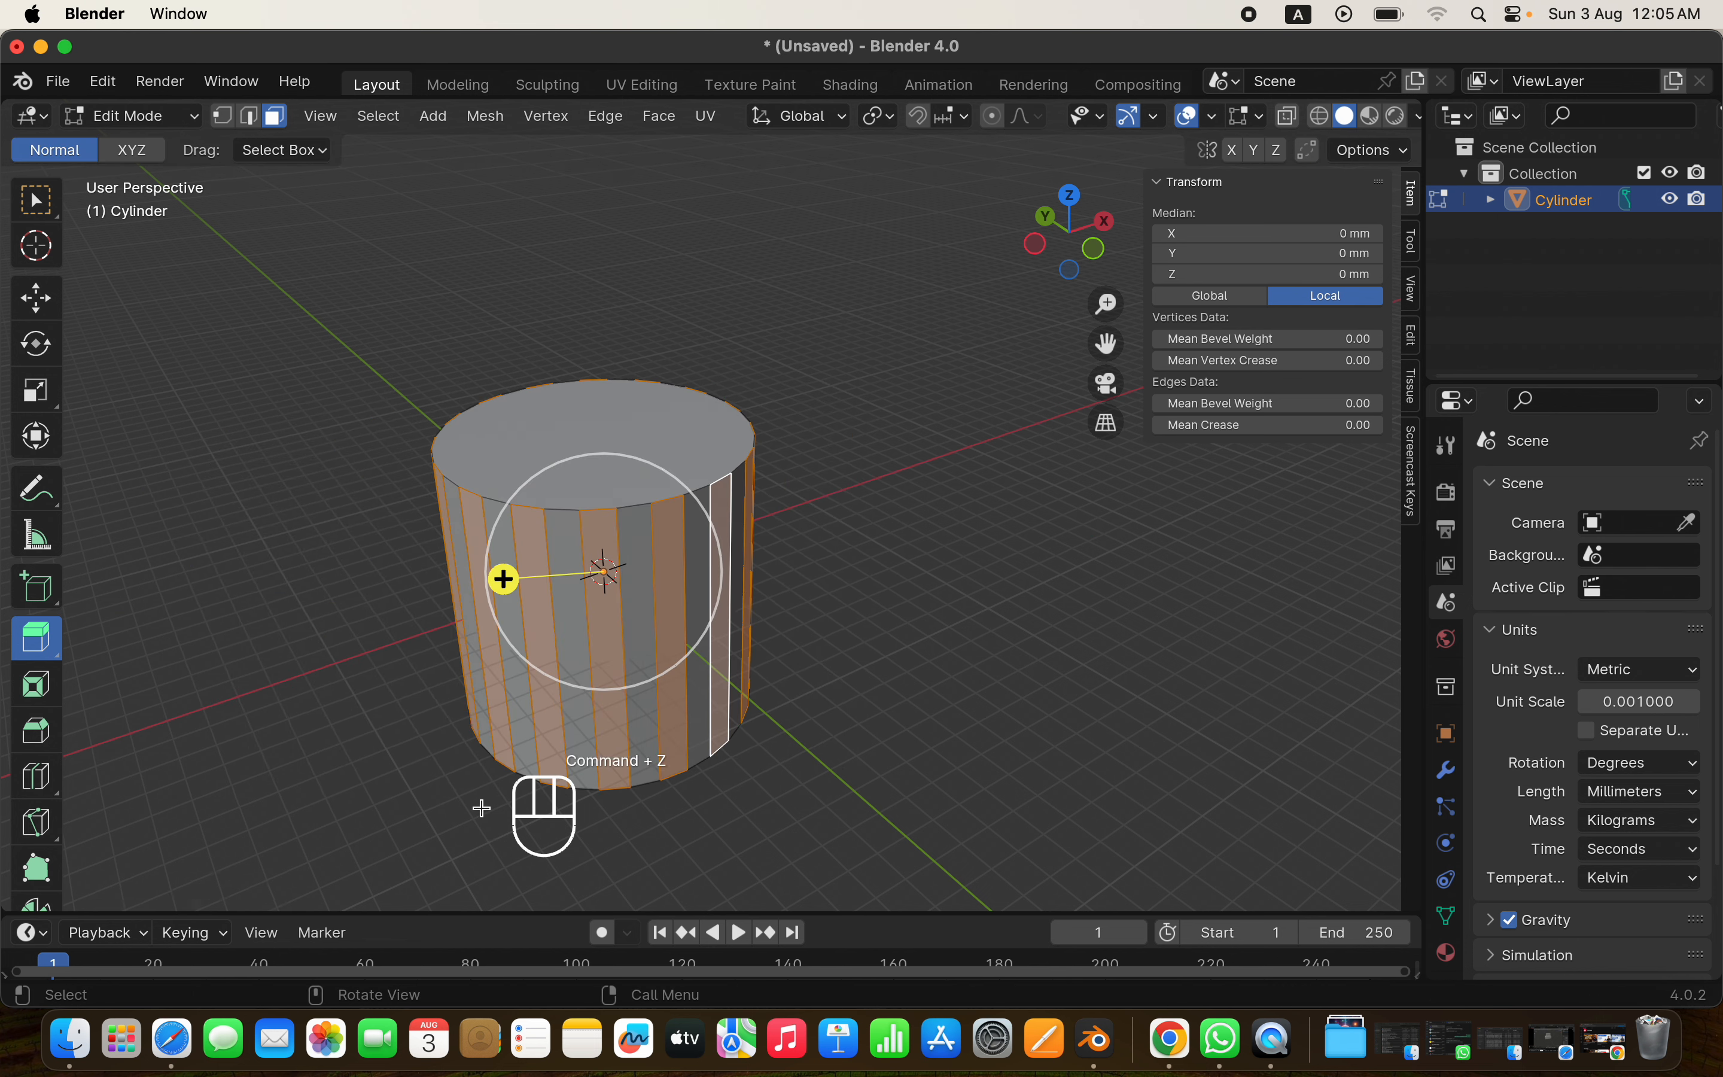
Extrude the selected alternating side faces outward along their normals by about 1 mm to form radial fins
key("alt+e")
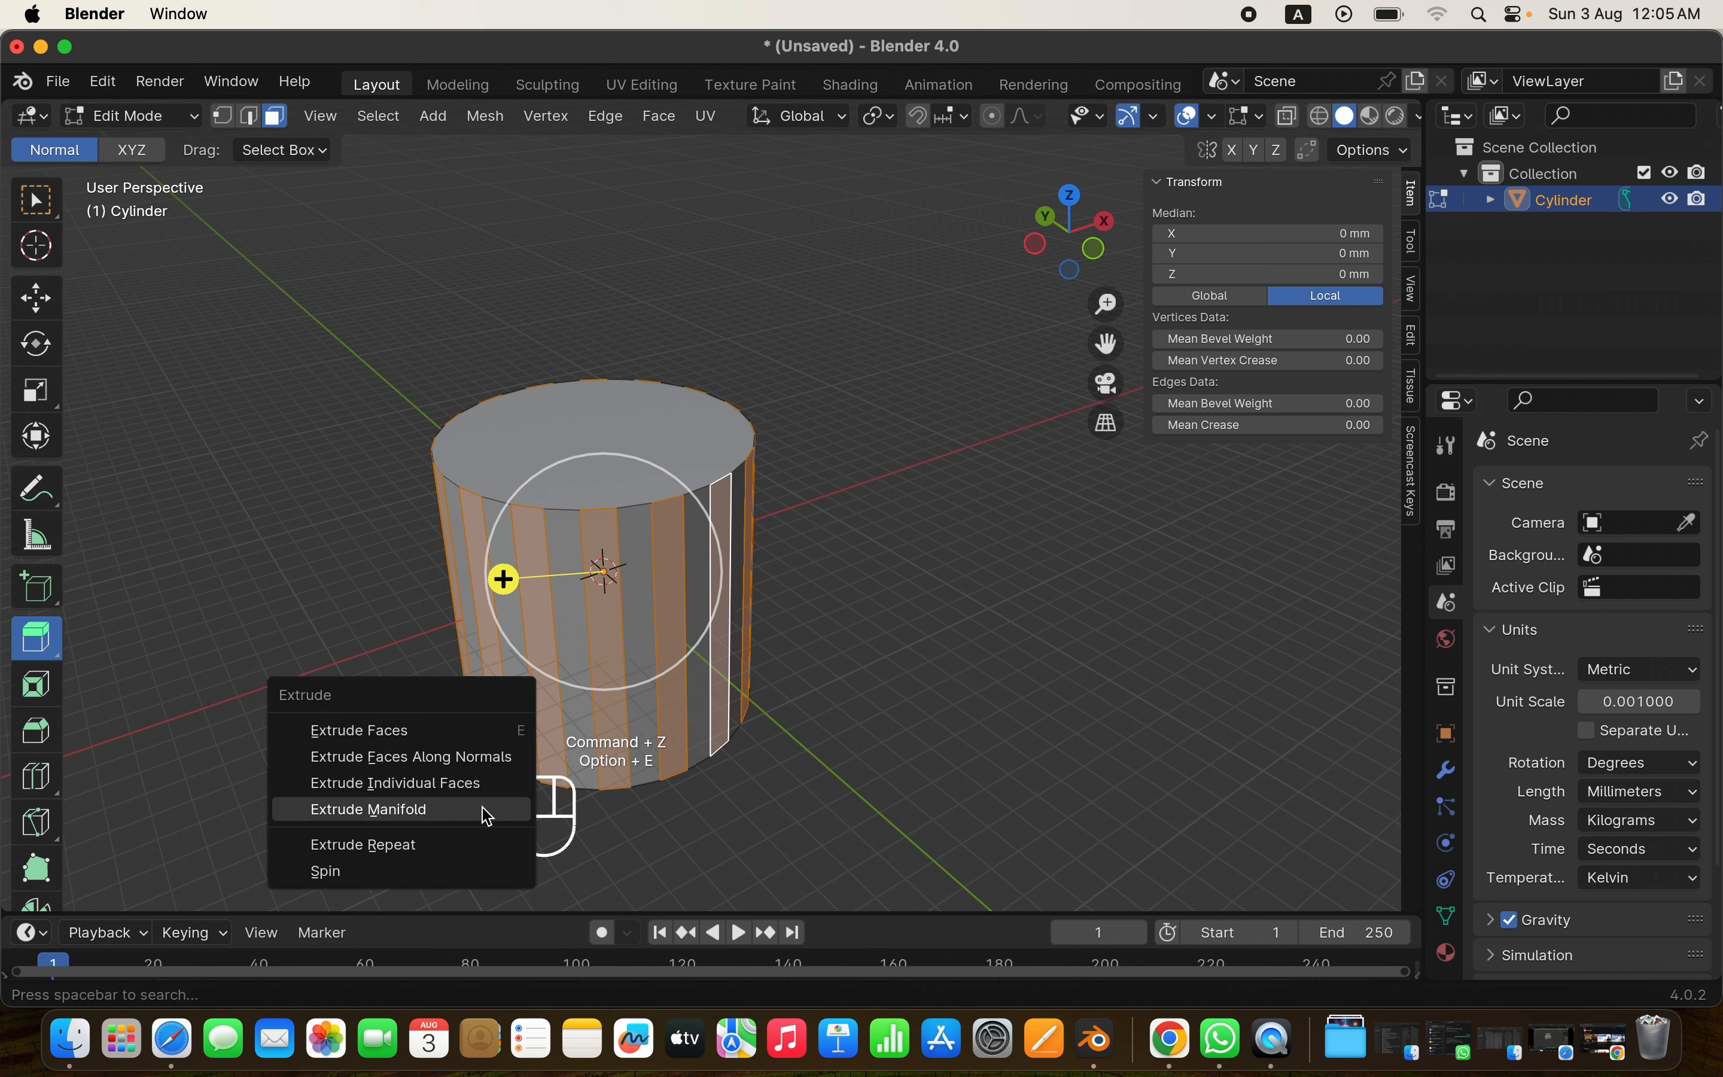
left_click(463, 757)
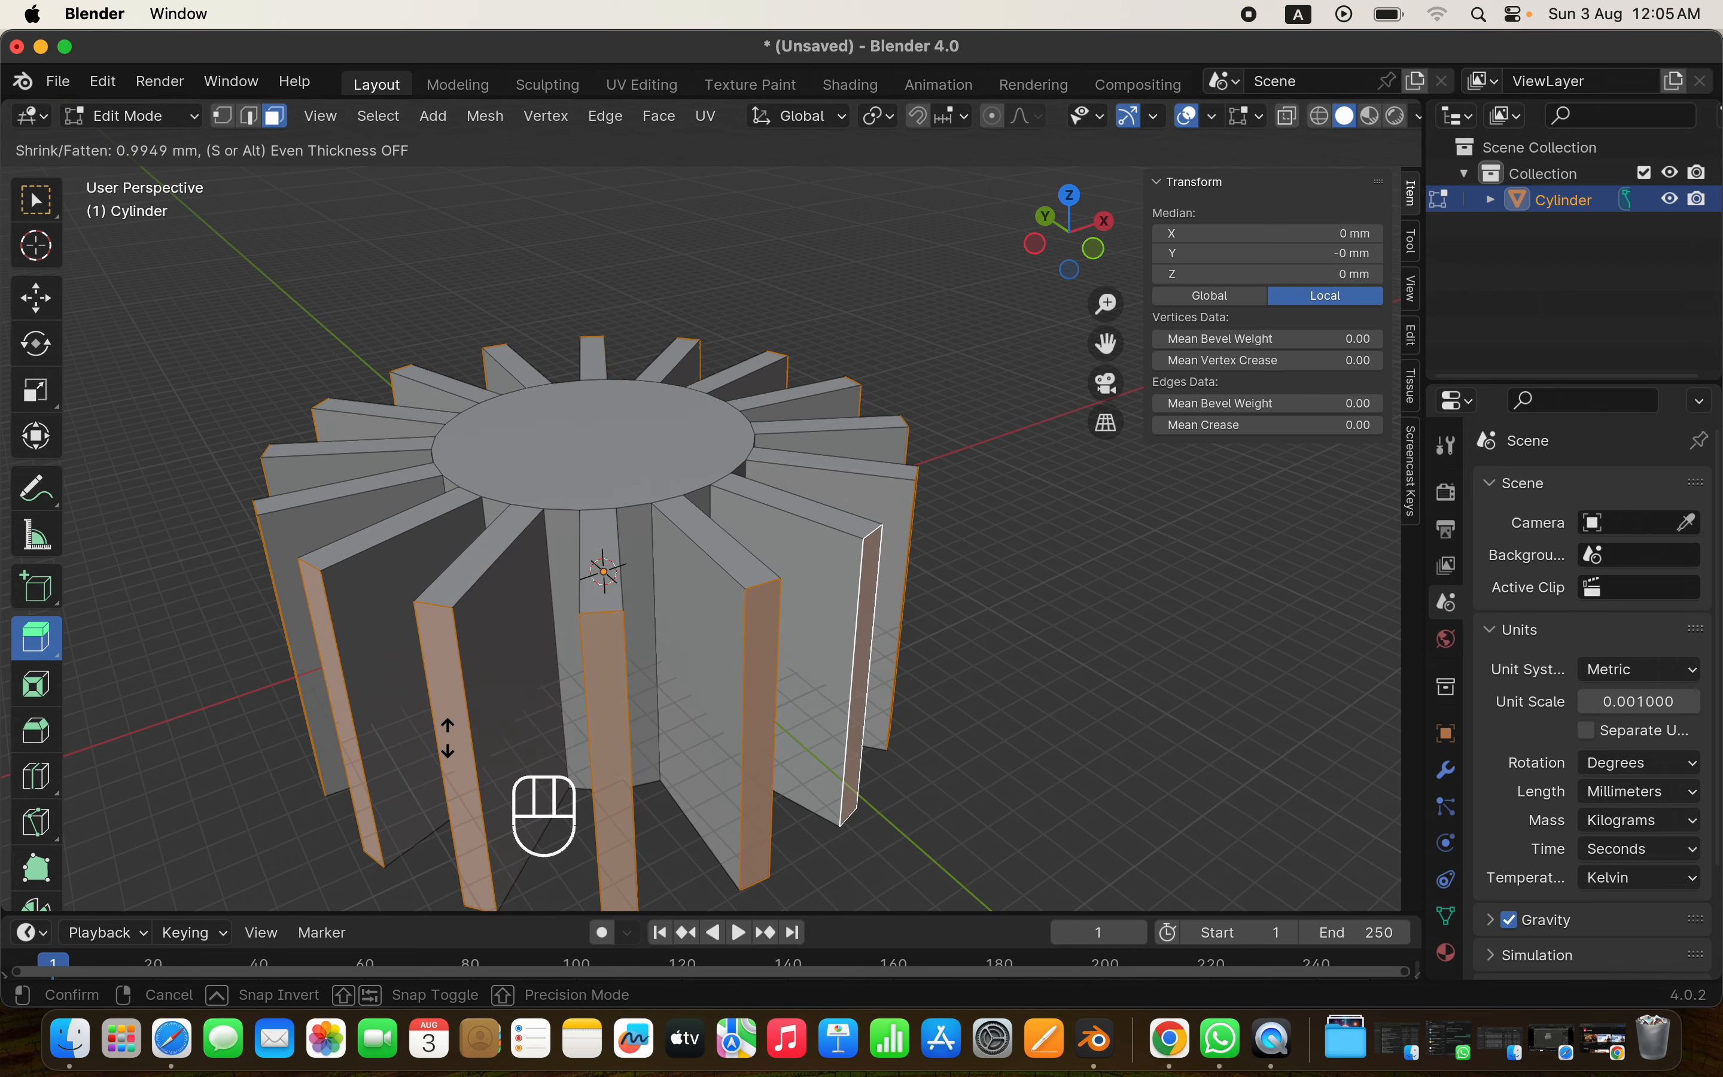
left_click(449, 737)
Examine the extruded radial fins from above and from the side
scroll(628, 571, "up", 10)
scroll(629, 571, "down", 5, "super")
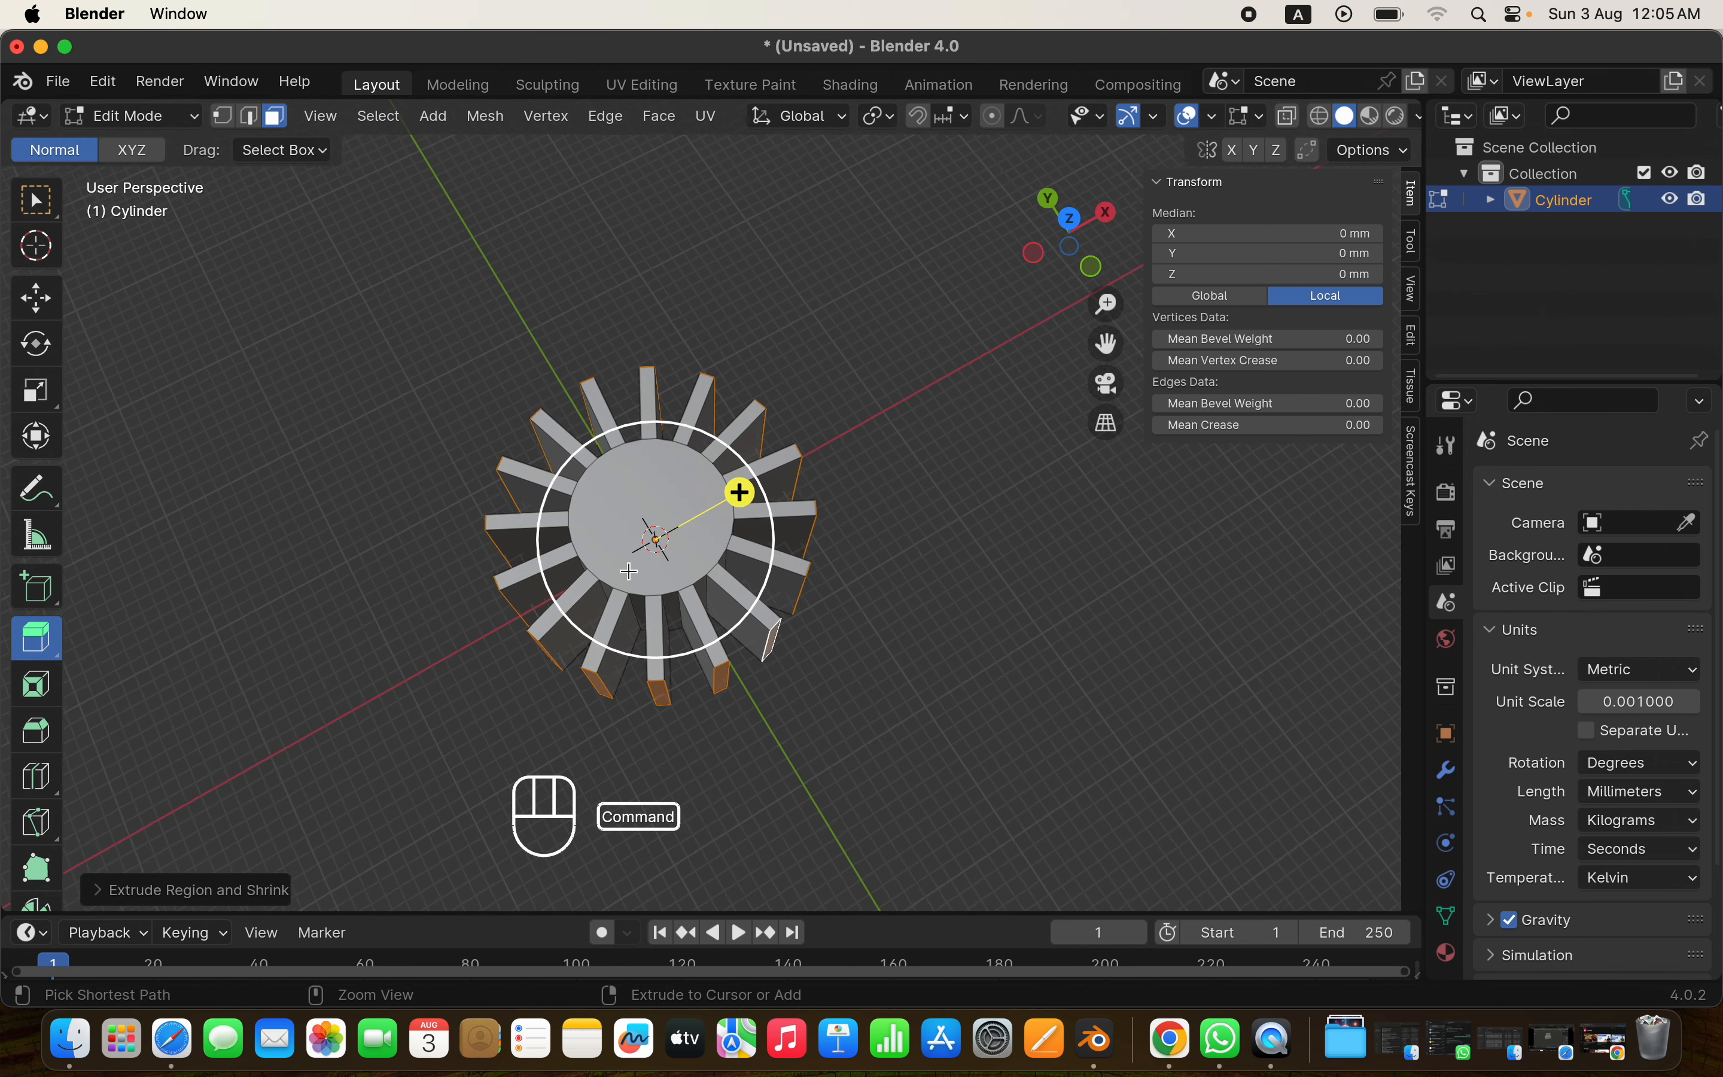
scroll(629, 572, "down", 10)
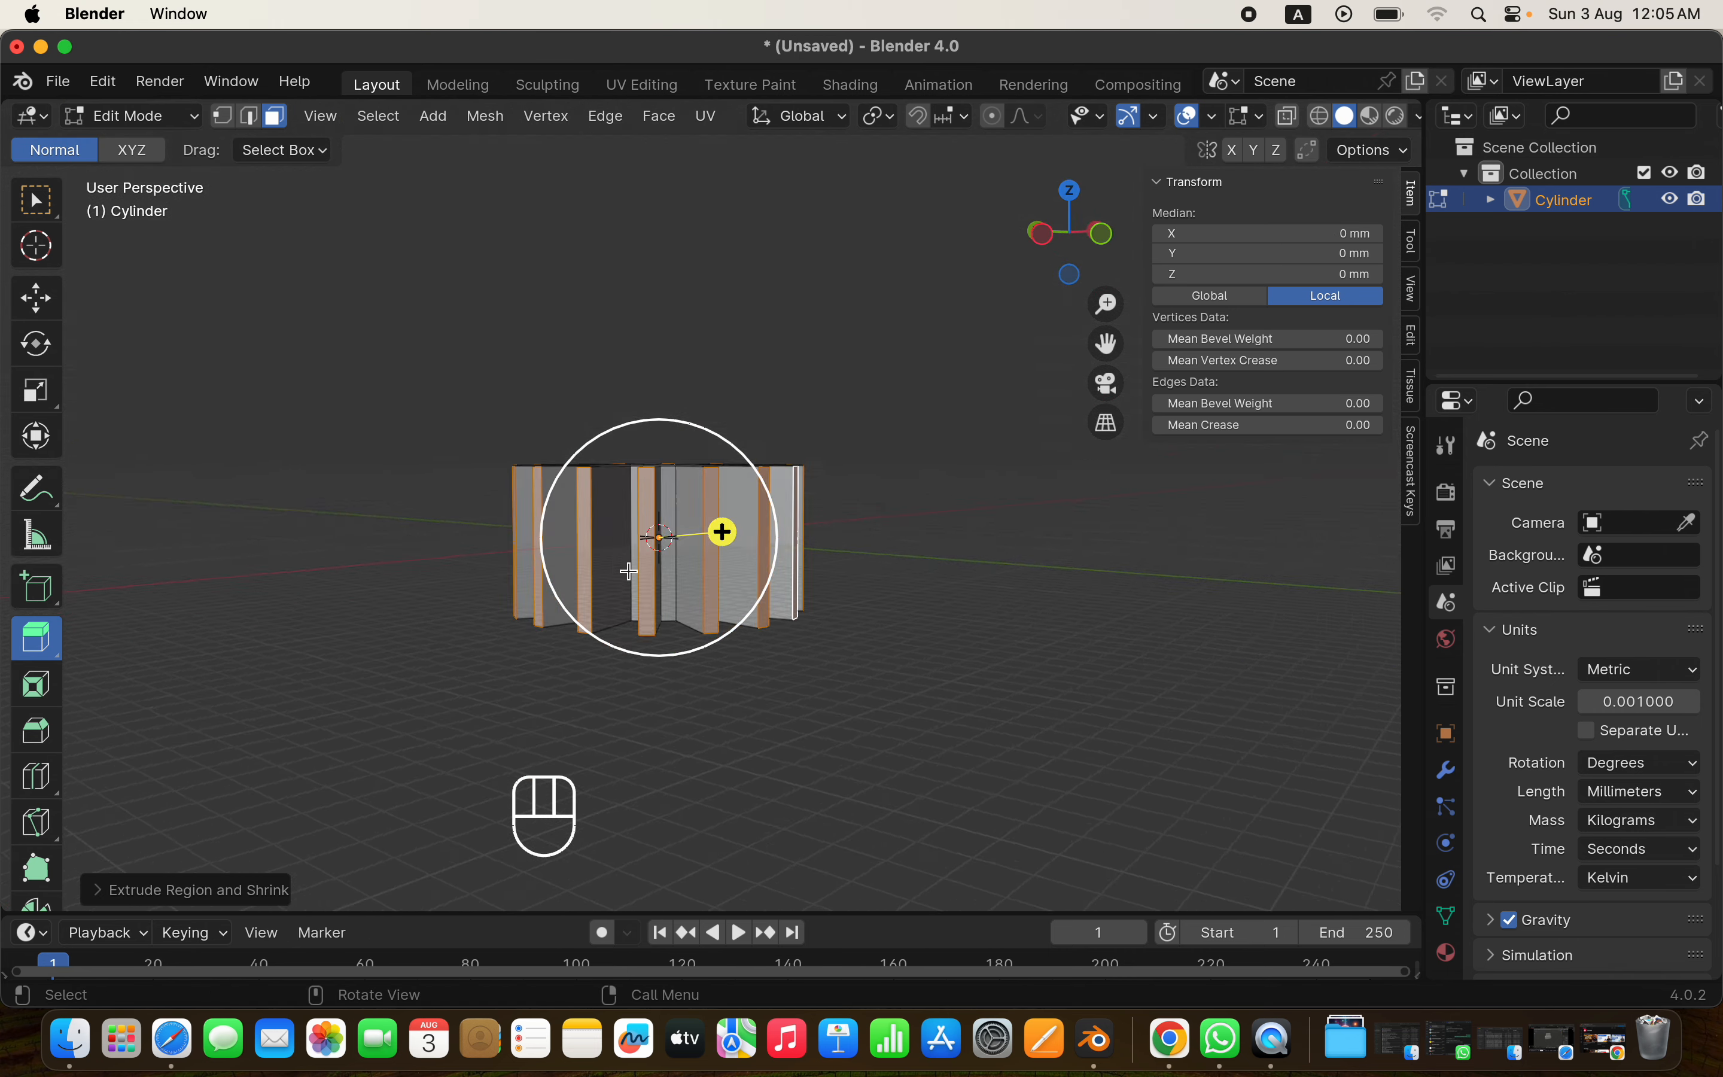
scroll(629, 572, "up", 10)
scroll(629, 571, "up", 5, "super")
scroll(629, 572, "left", 8)
scroll(628, 571, "down", 5)
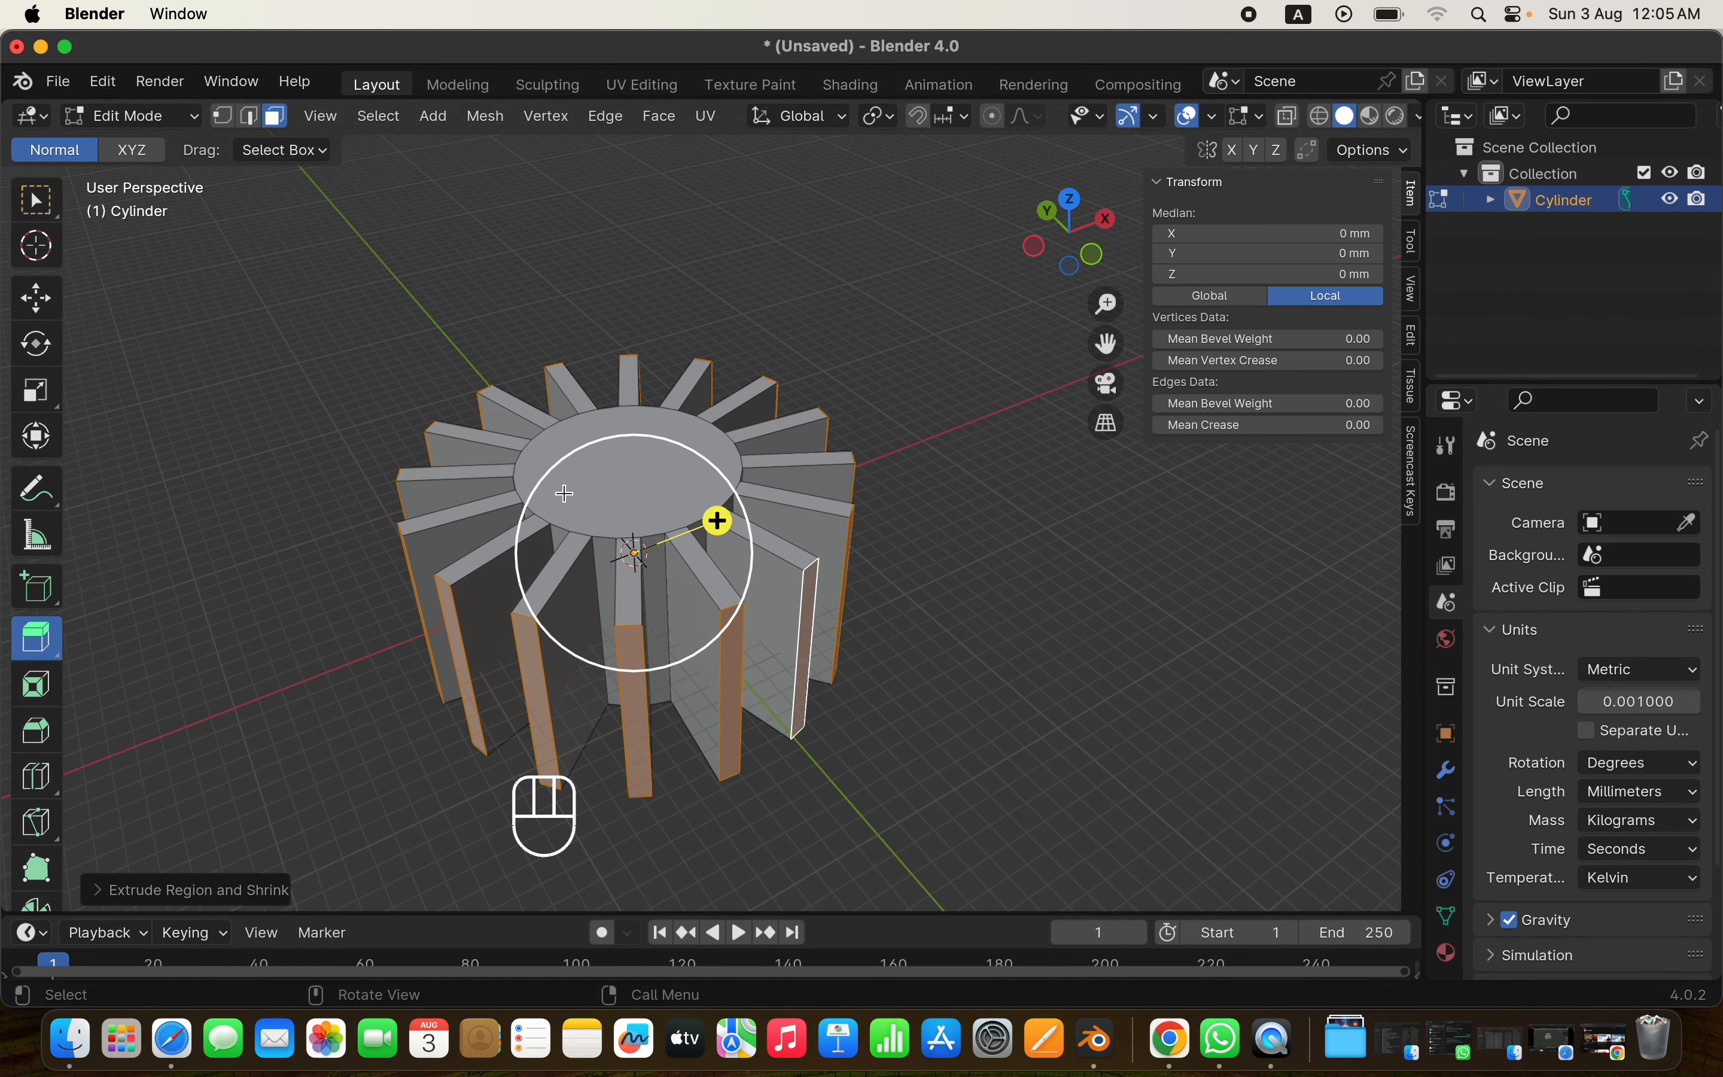
Try Extrude Manifold upward on the circular top face, inspect where it meets the fins, and undo it
left_click(552, 456)
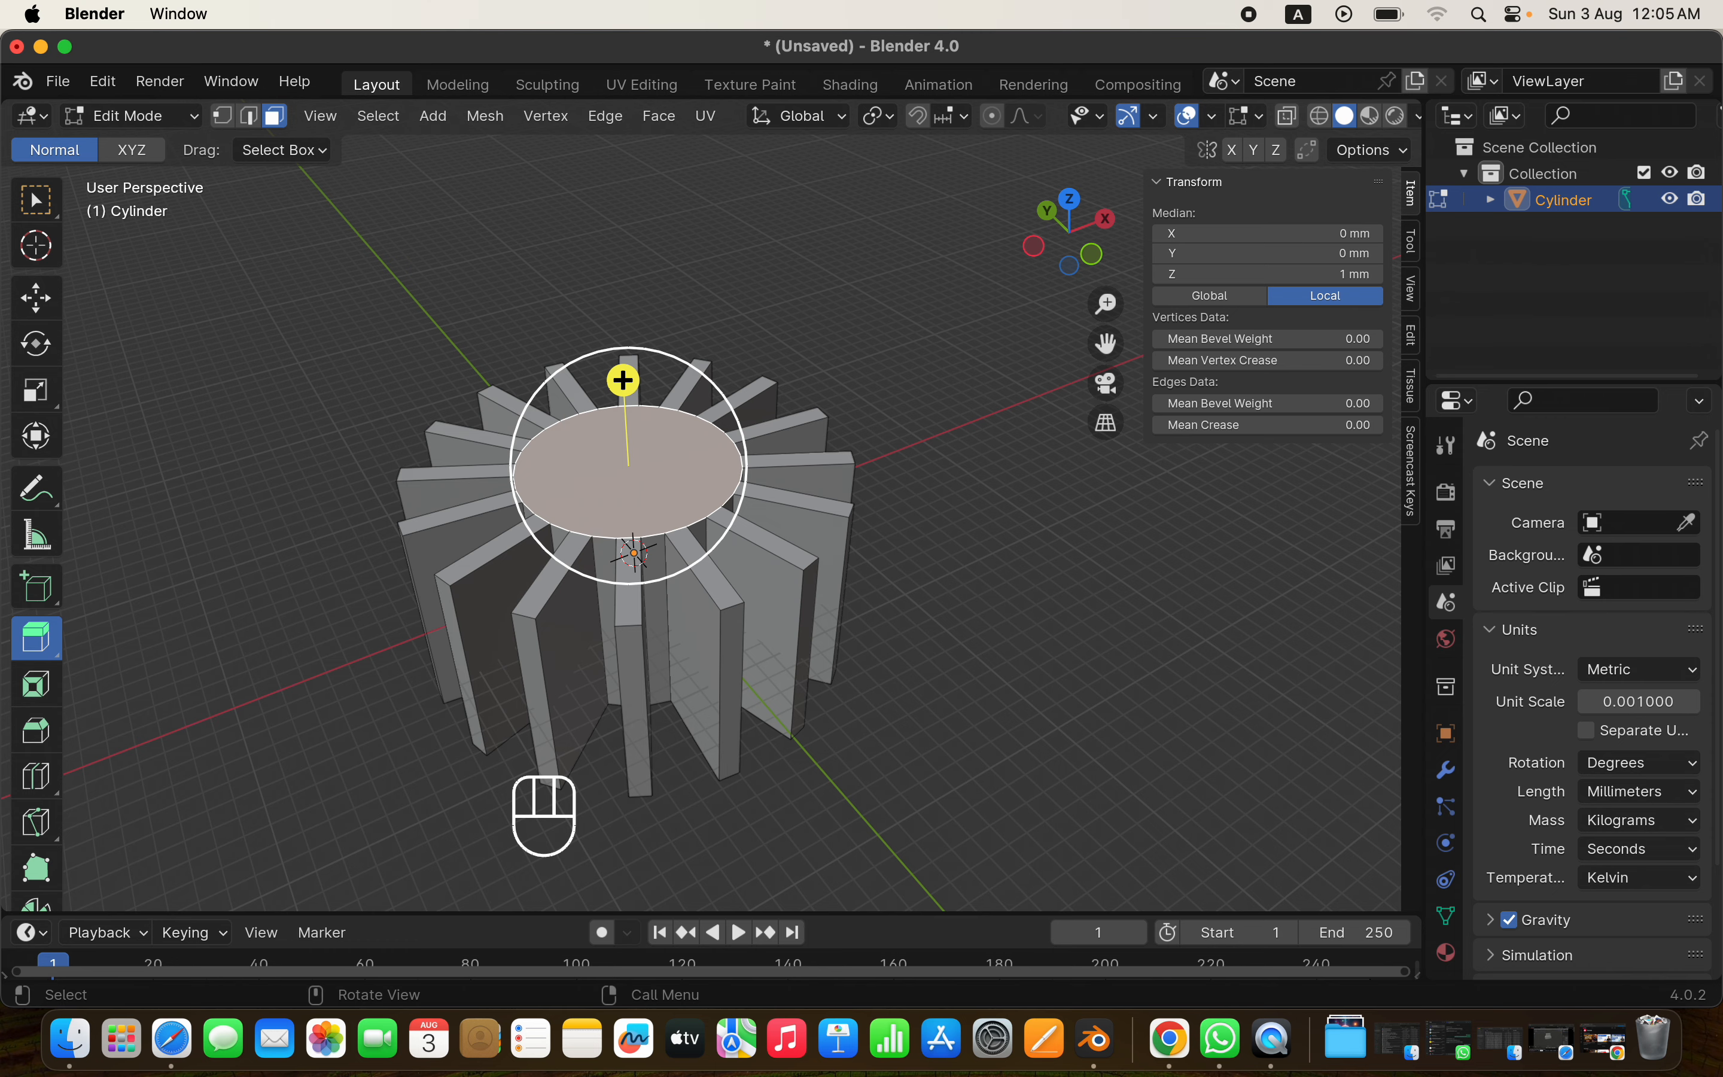
key("alt+e")
left_click(600, 523)
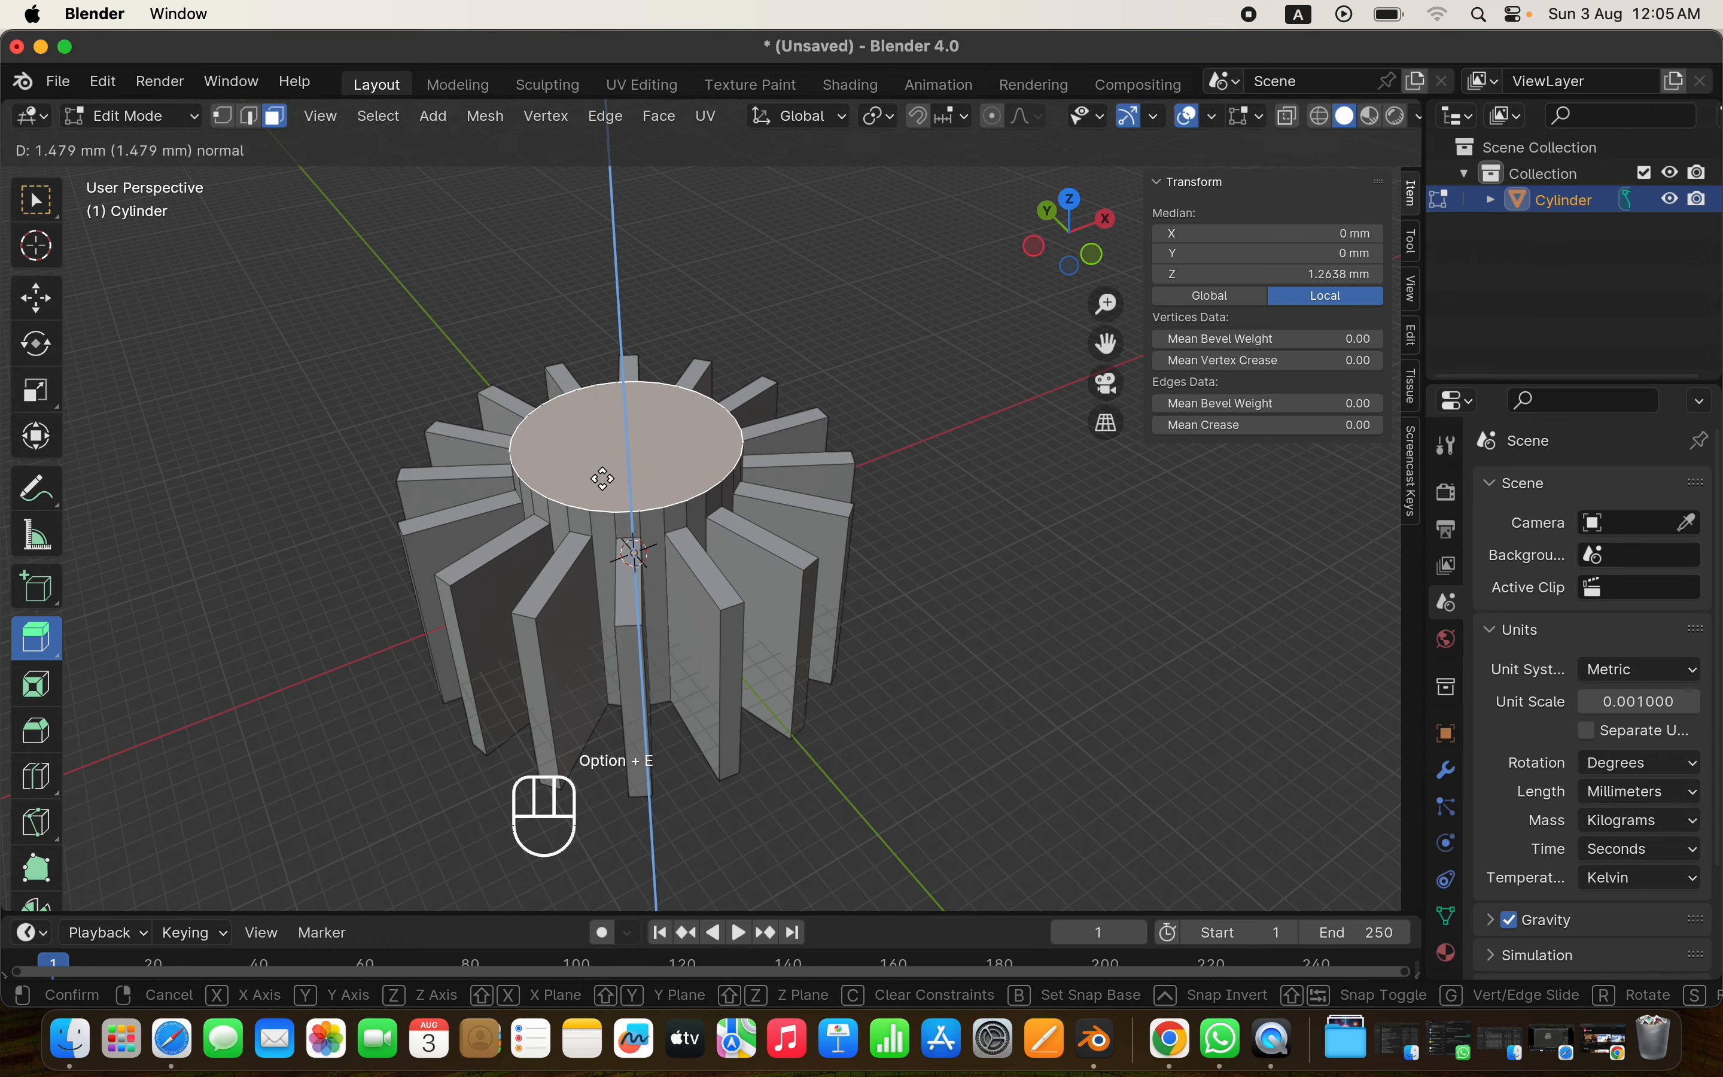
left_click(607, 400)
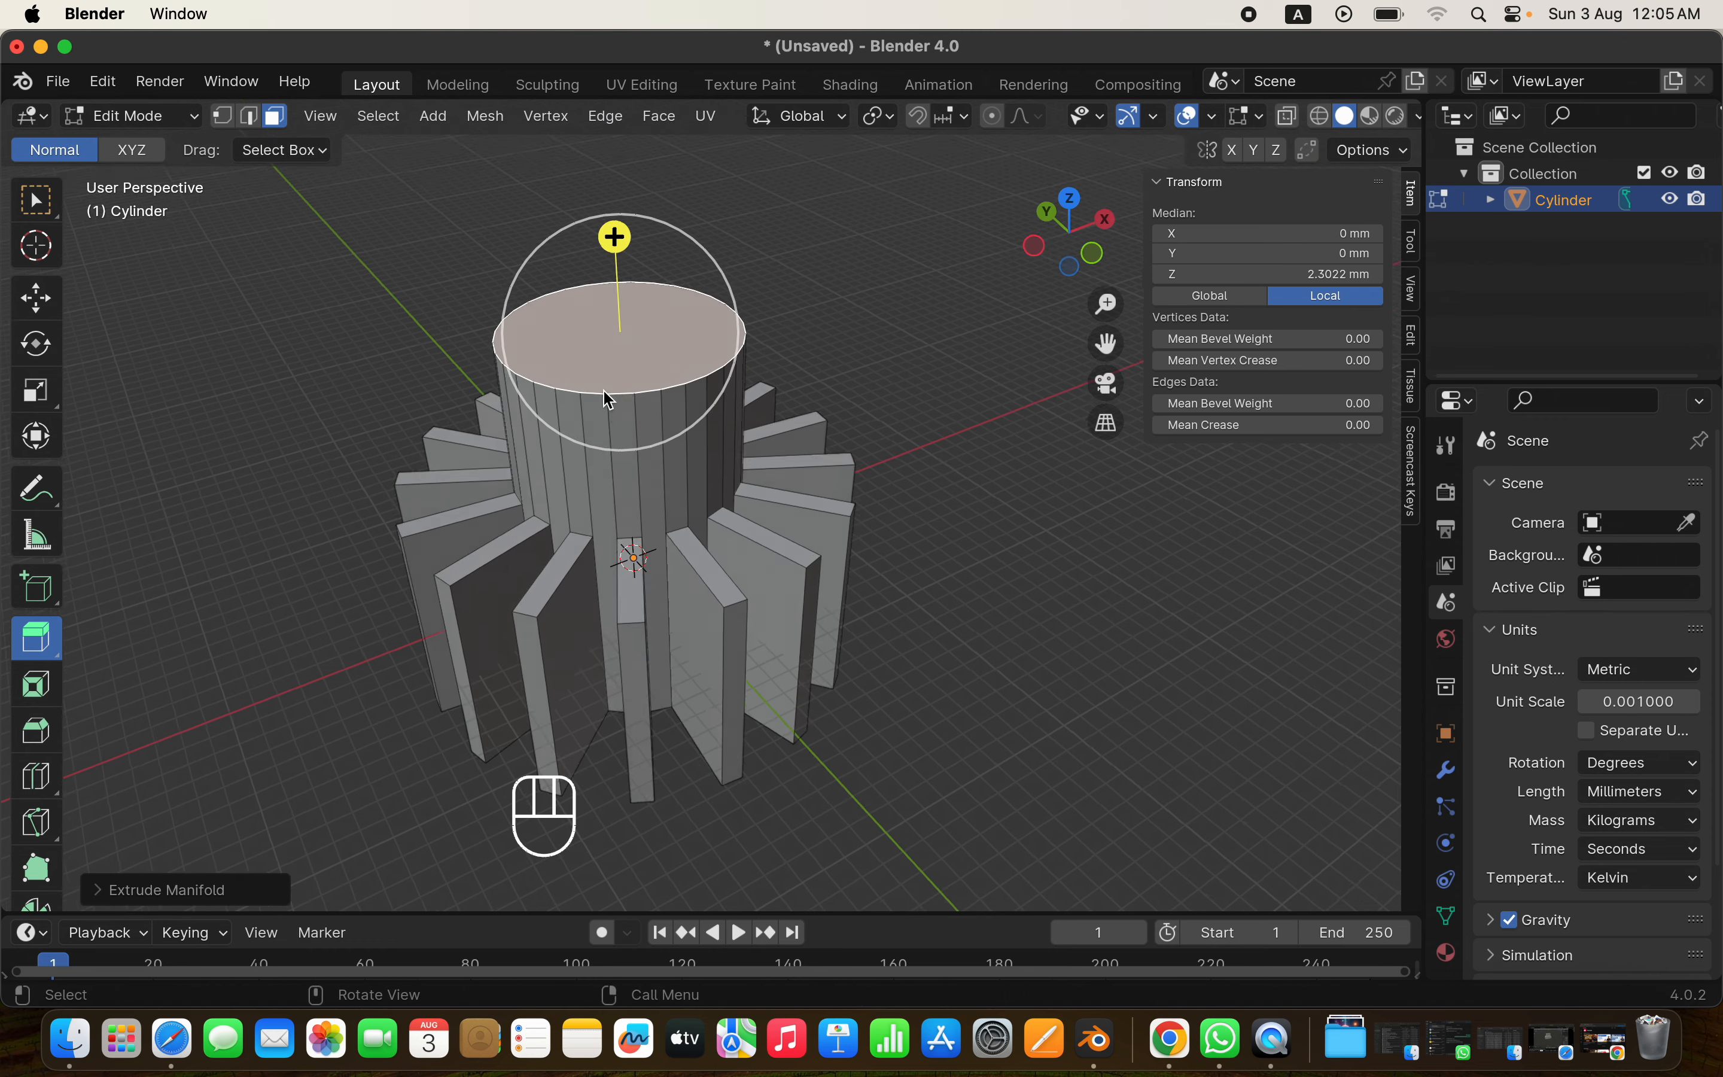
scroll(603, 388, "up", 10)
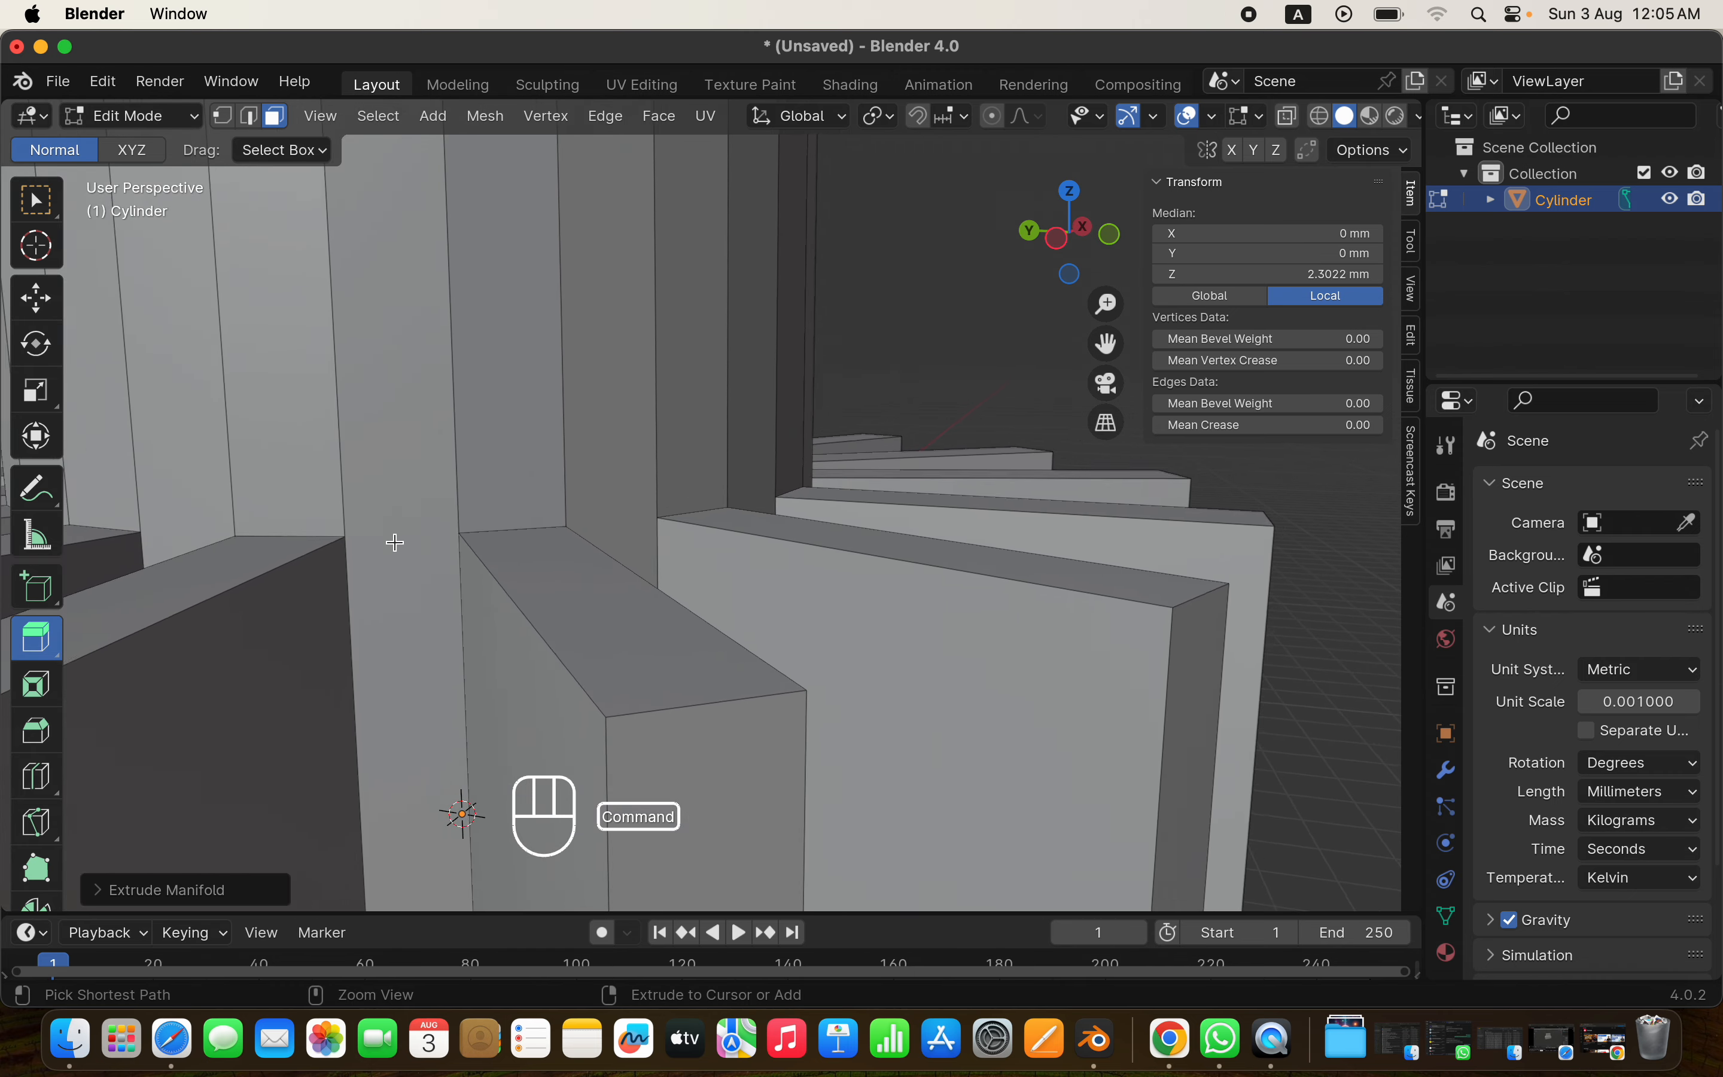
scroll(409, 538, "down", 1)
scroll(394, 551, "left", 5, "shift")
scroll(393, 550, "down", 3, "super")
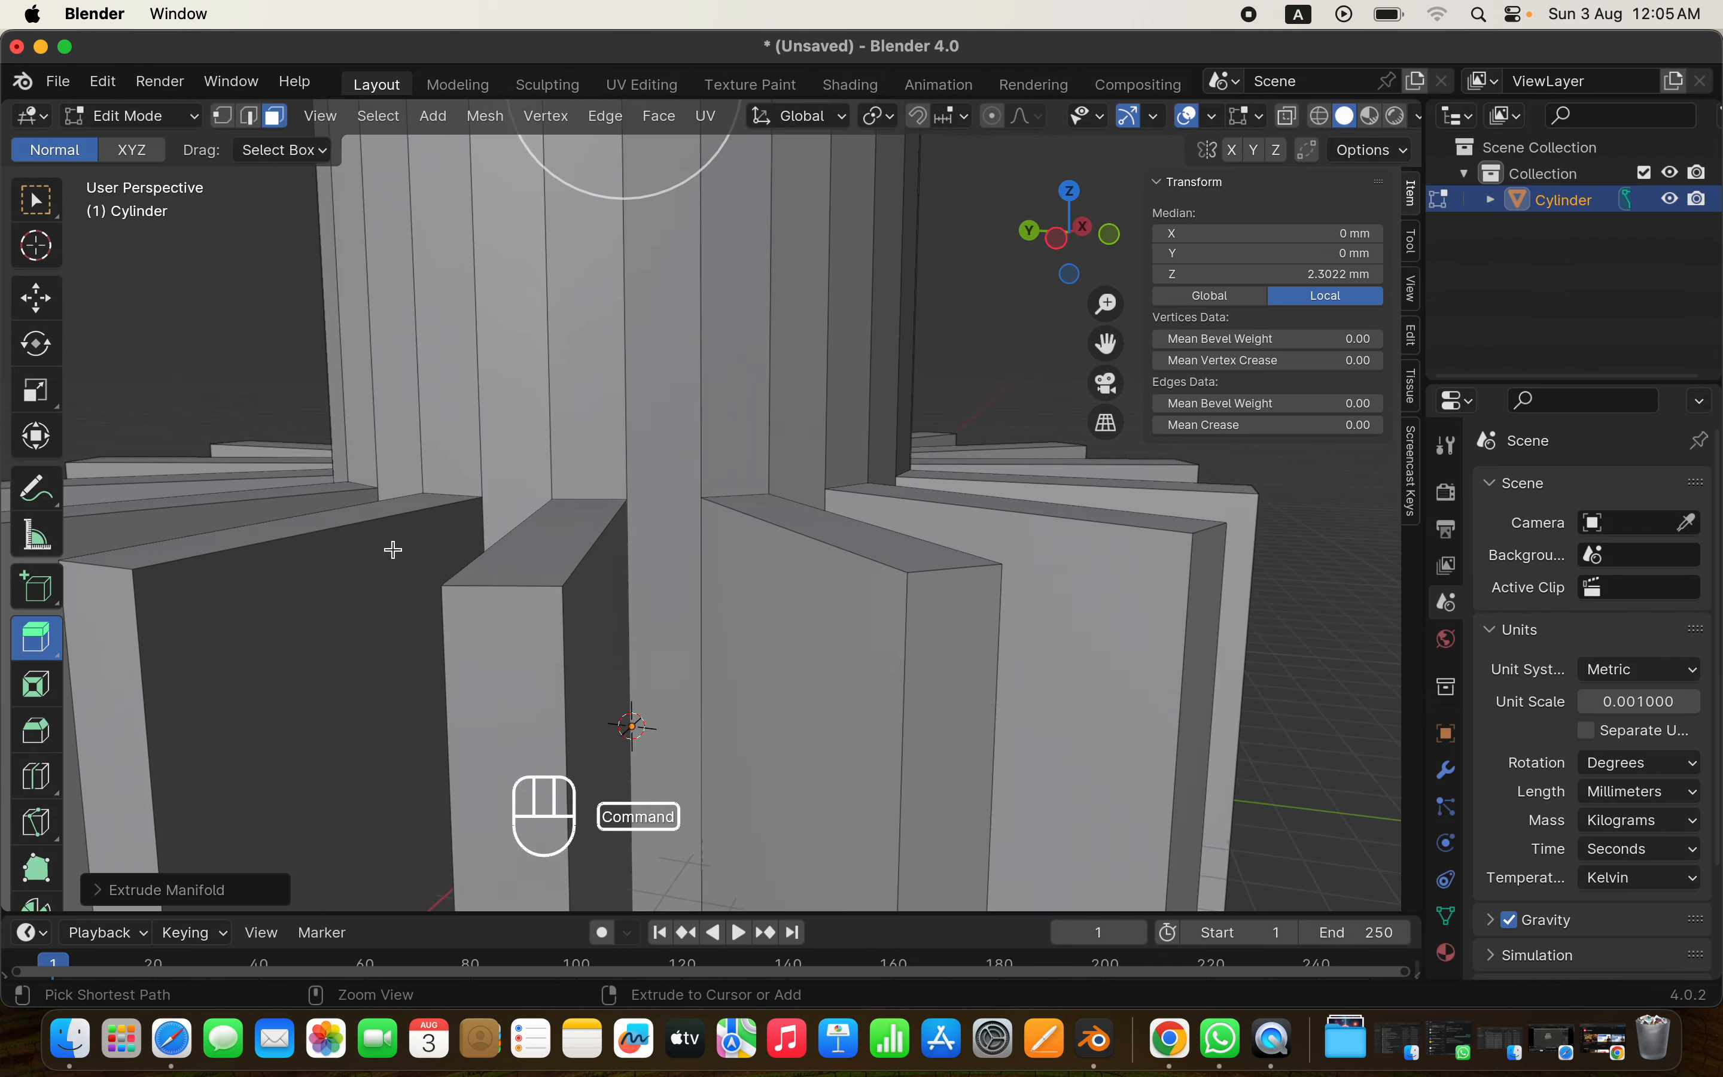
key("super+z")
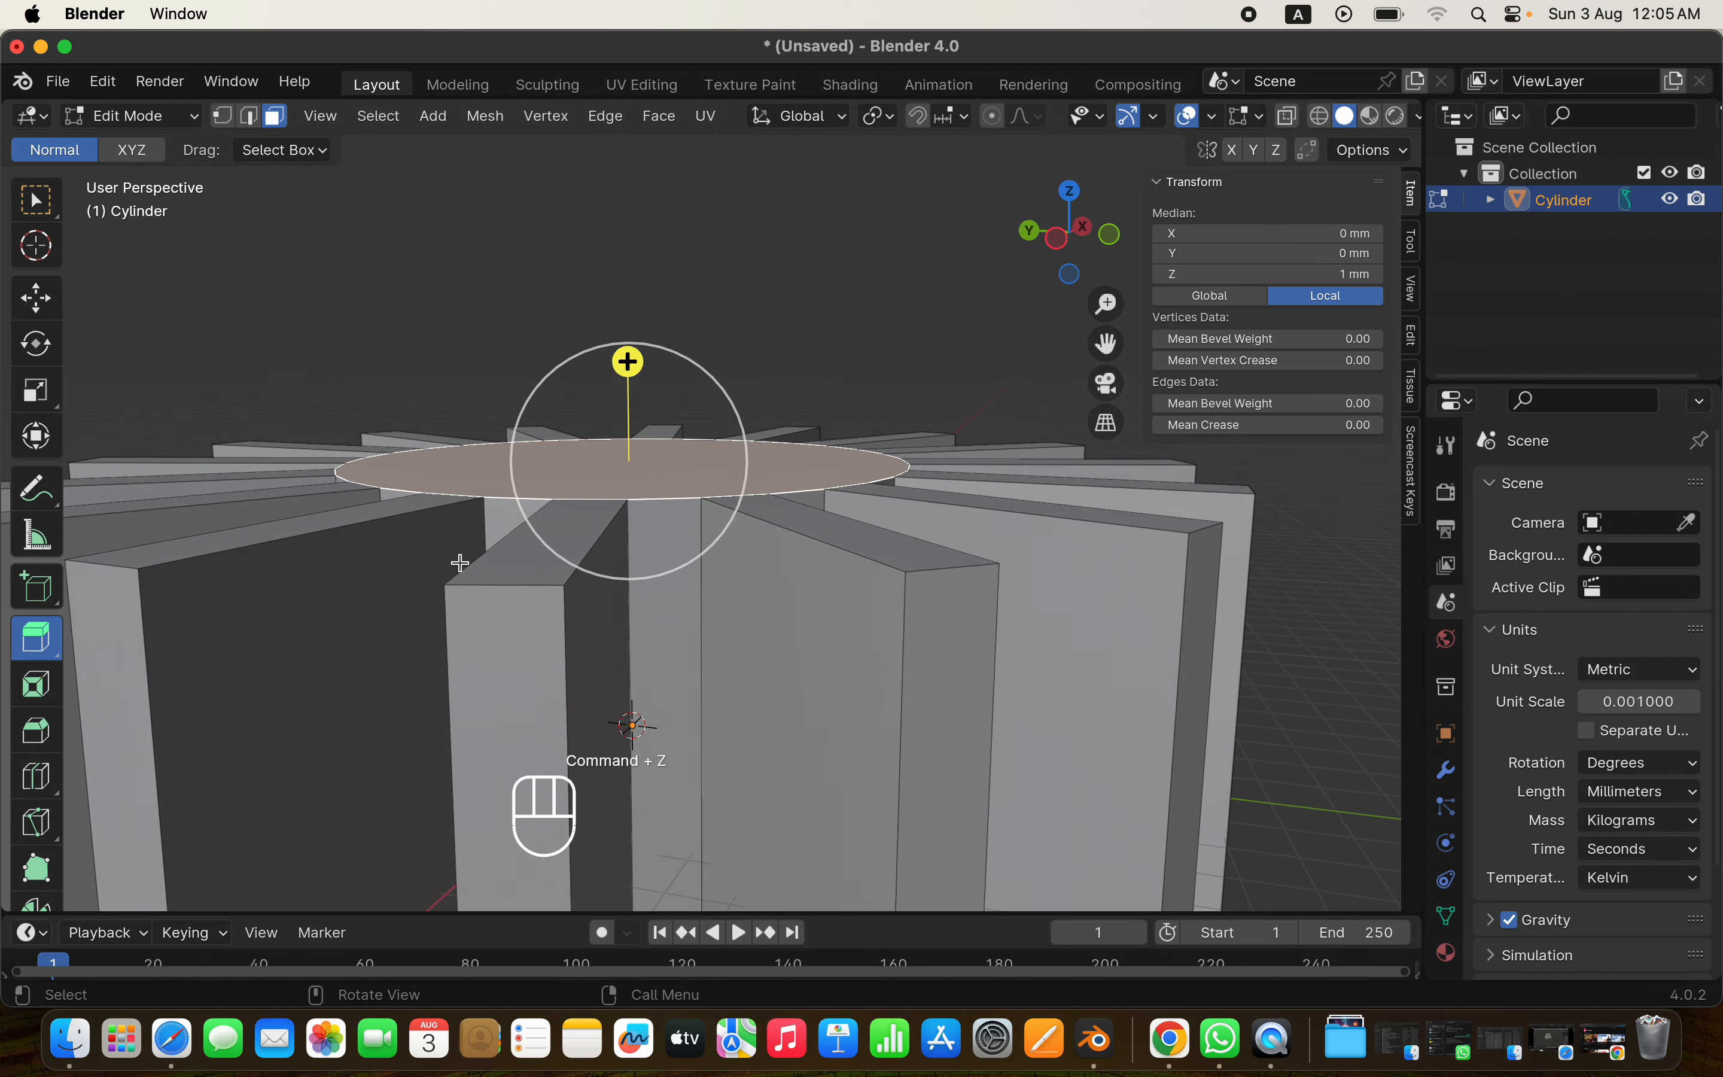
Repeat the upward extrusion of the circular top face from the extrude options and undo it
key("alt+e")
left_click(430, 566)
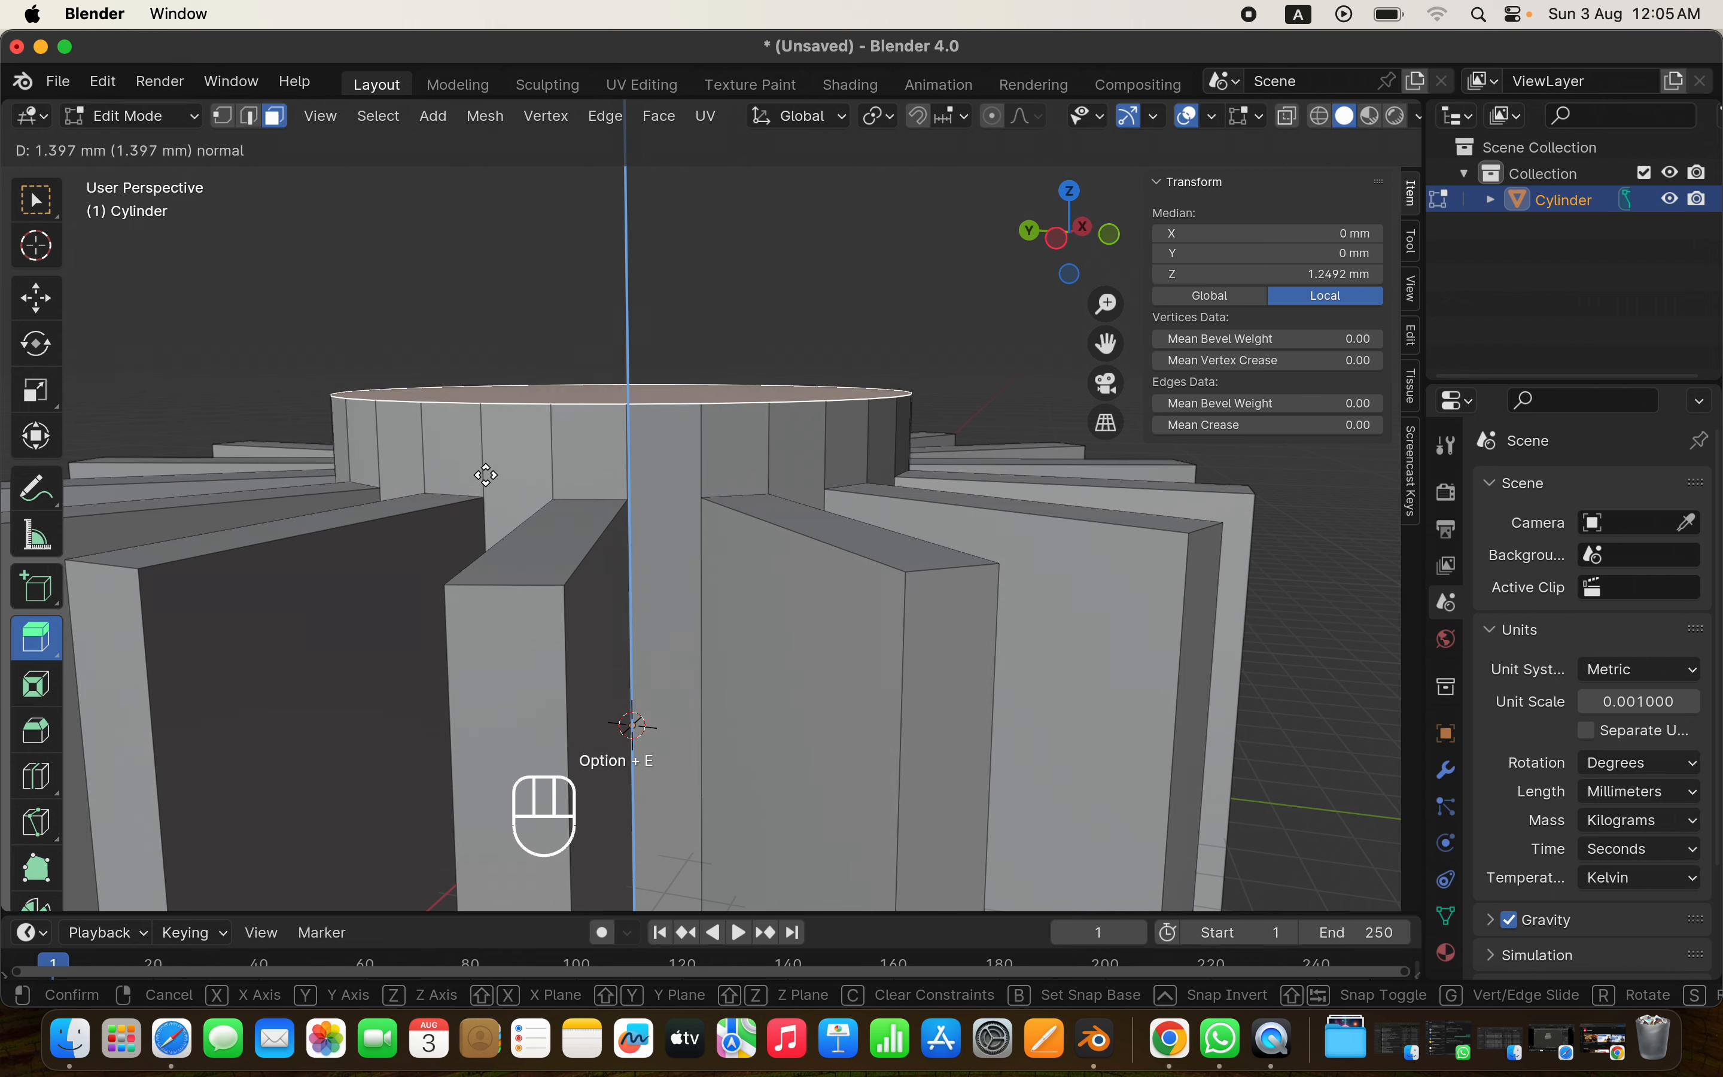
left_click(537, 319)
key("super+z")
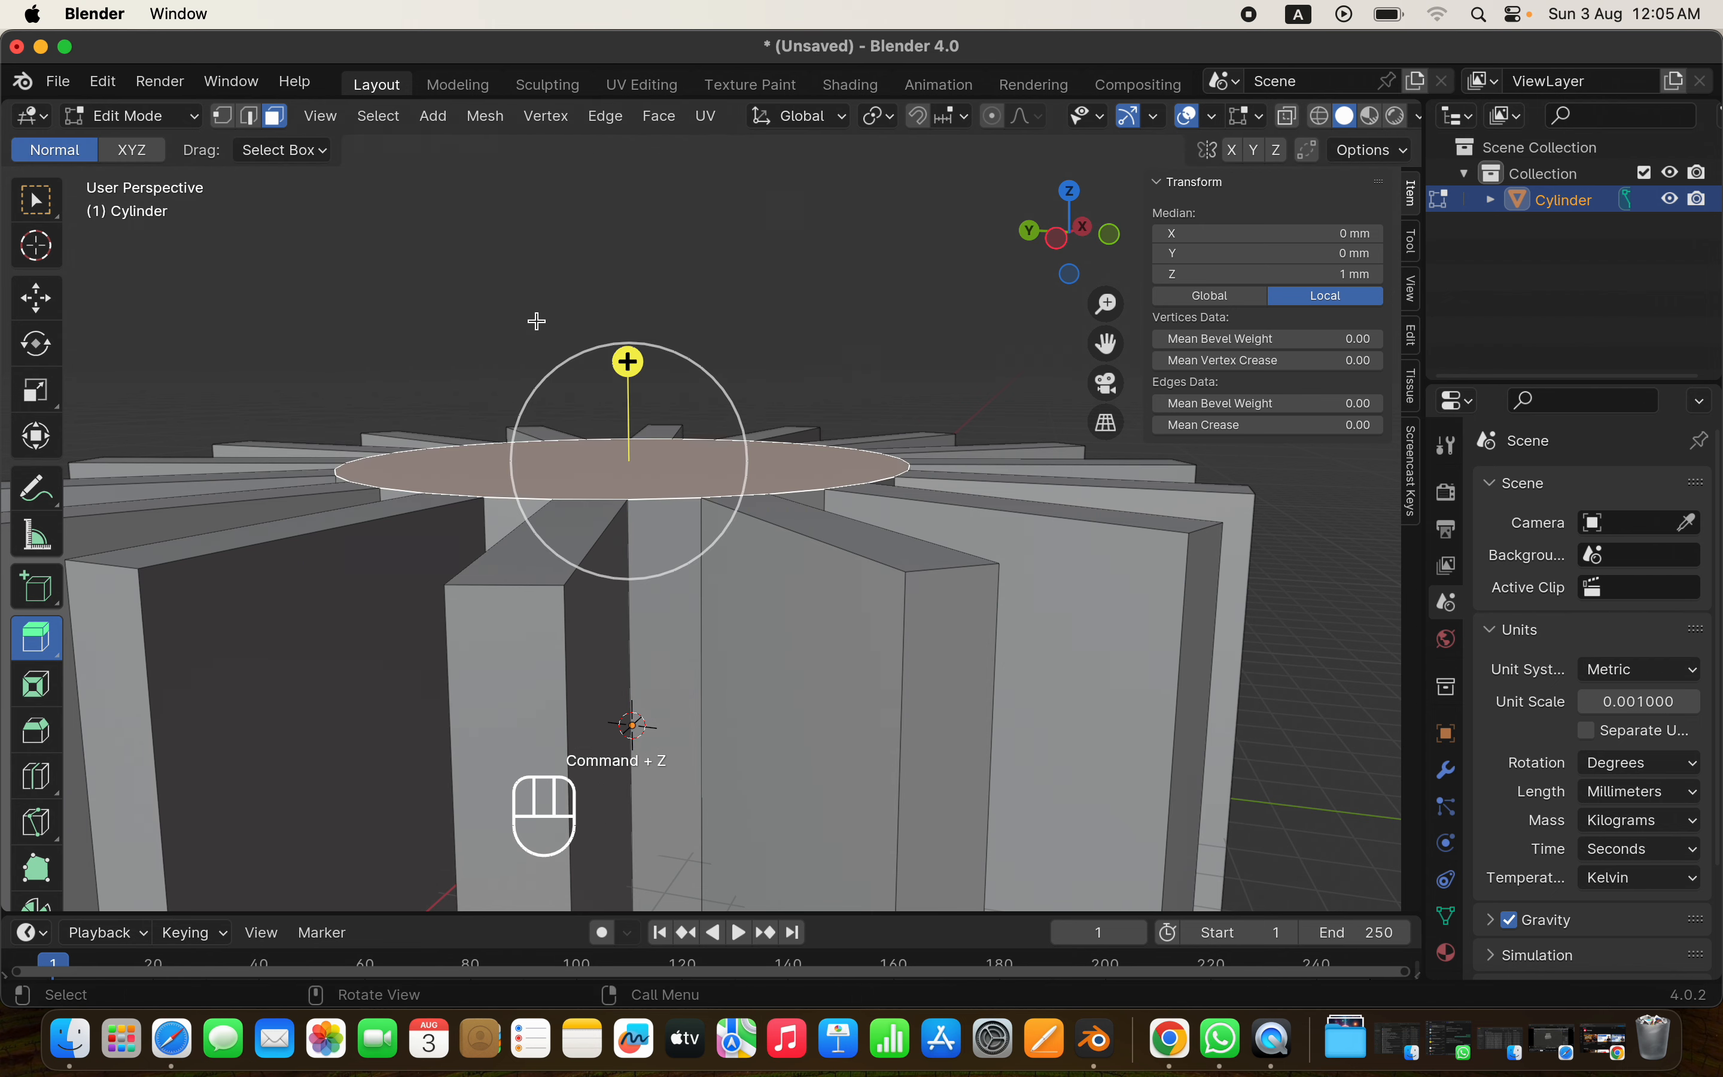
Extrude the circular top face upward about 4 mm with the standard Extrude, keeping the raised hub
key("e")
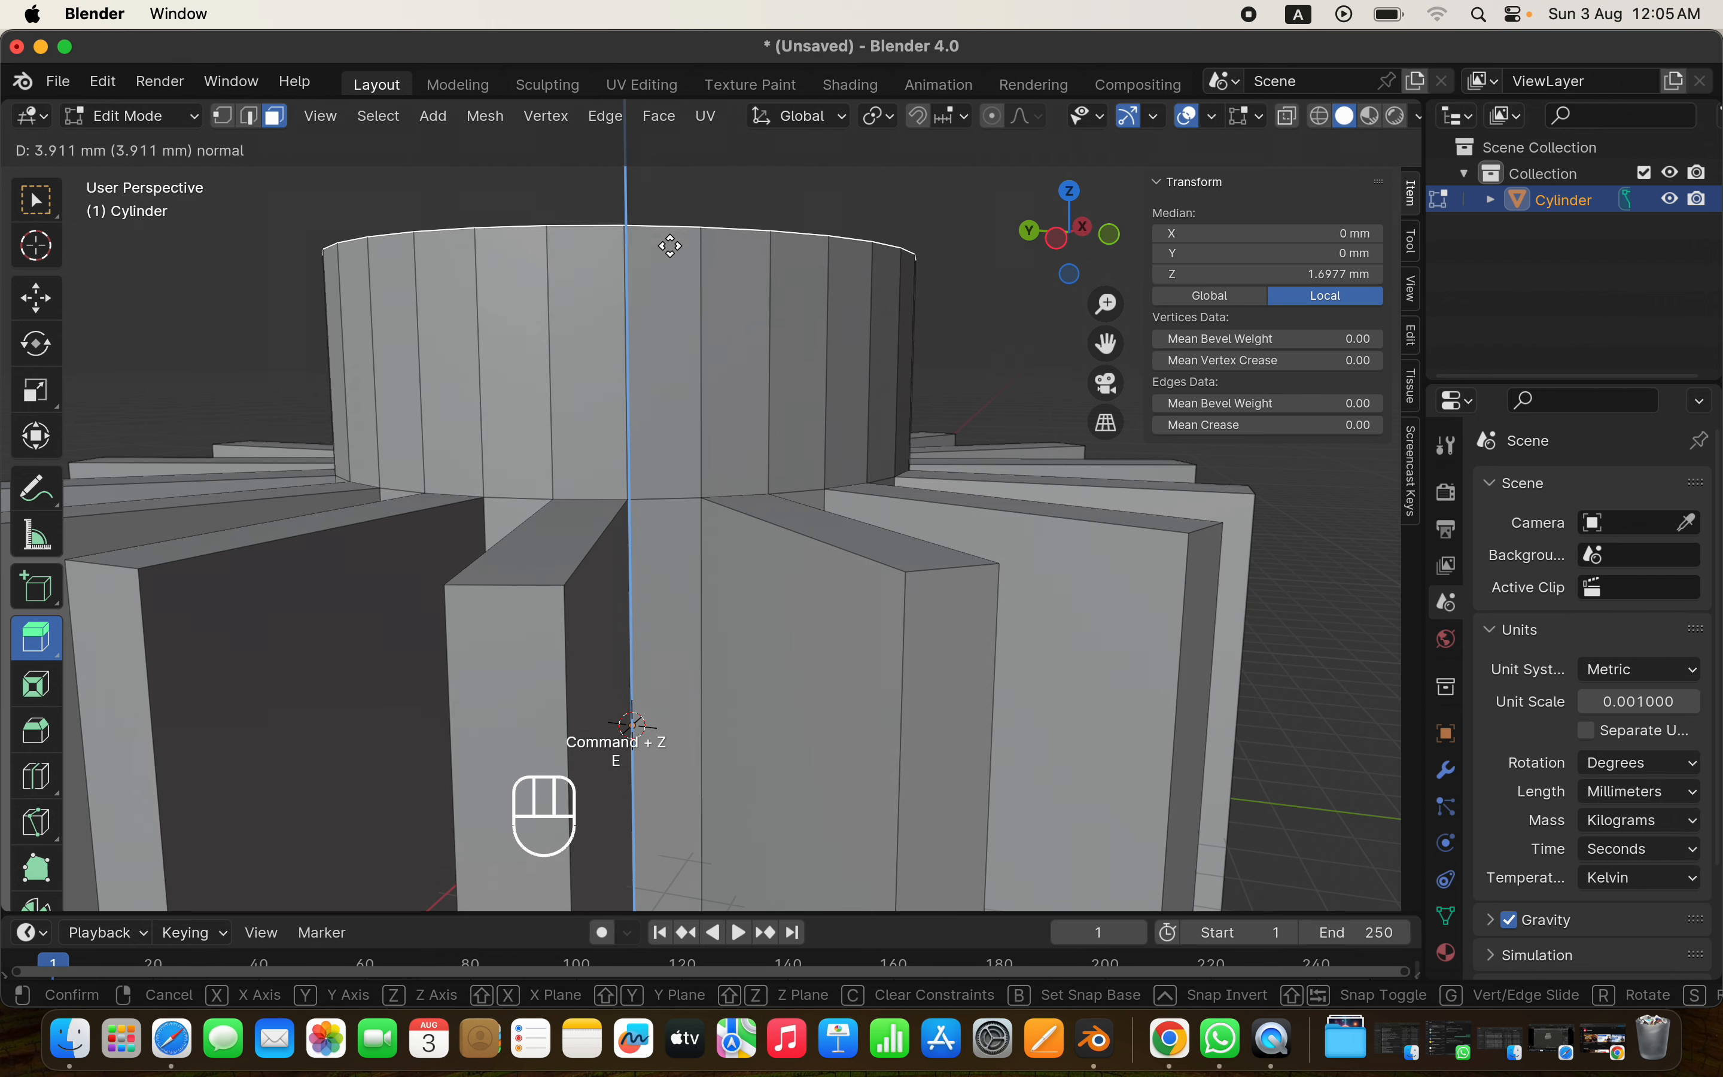
left_click(667, 513)
left_click(664, 498)
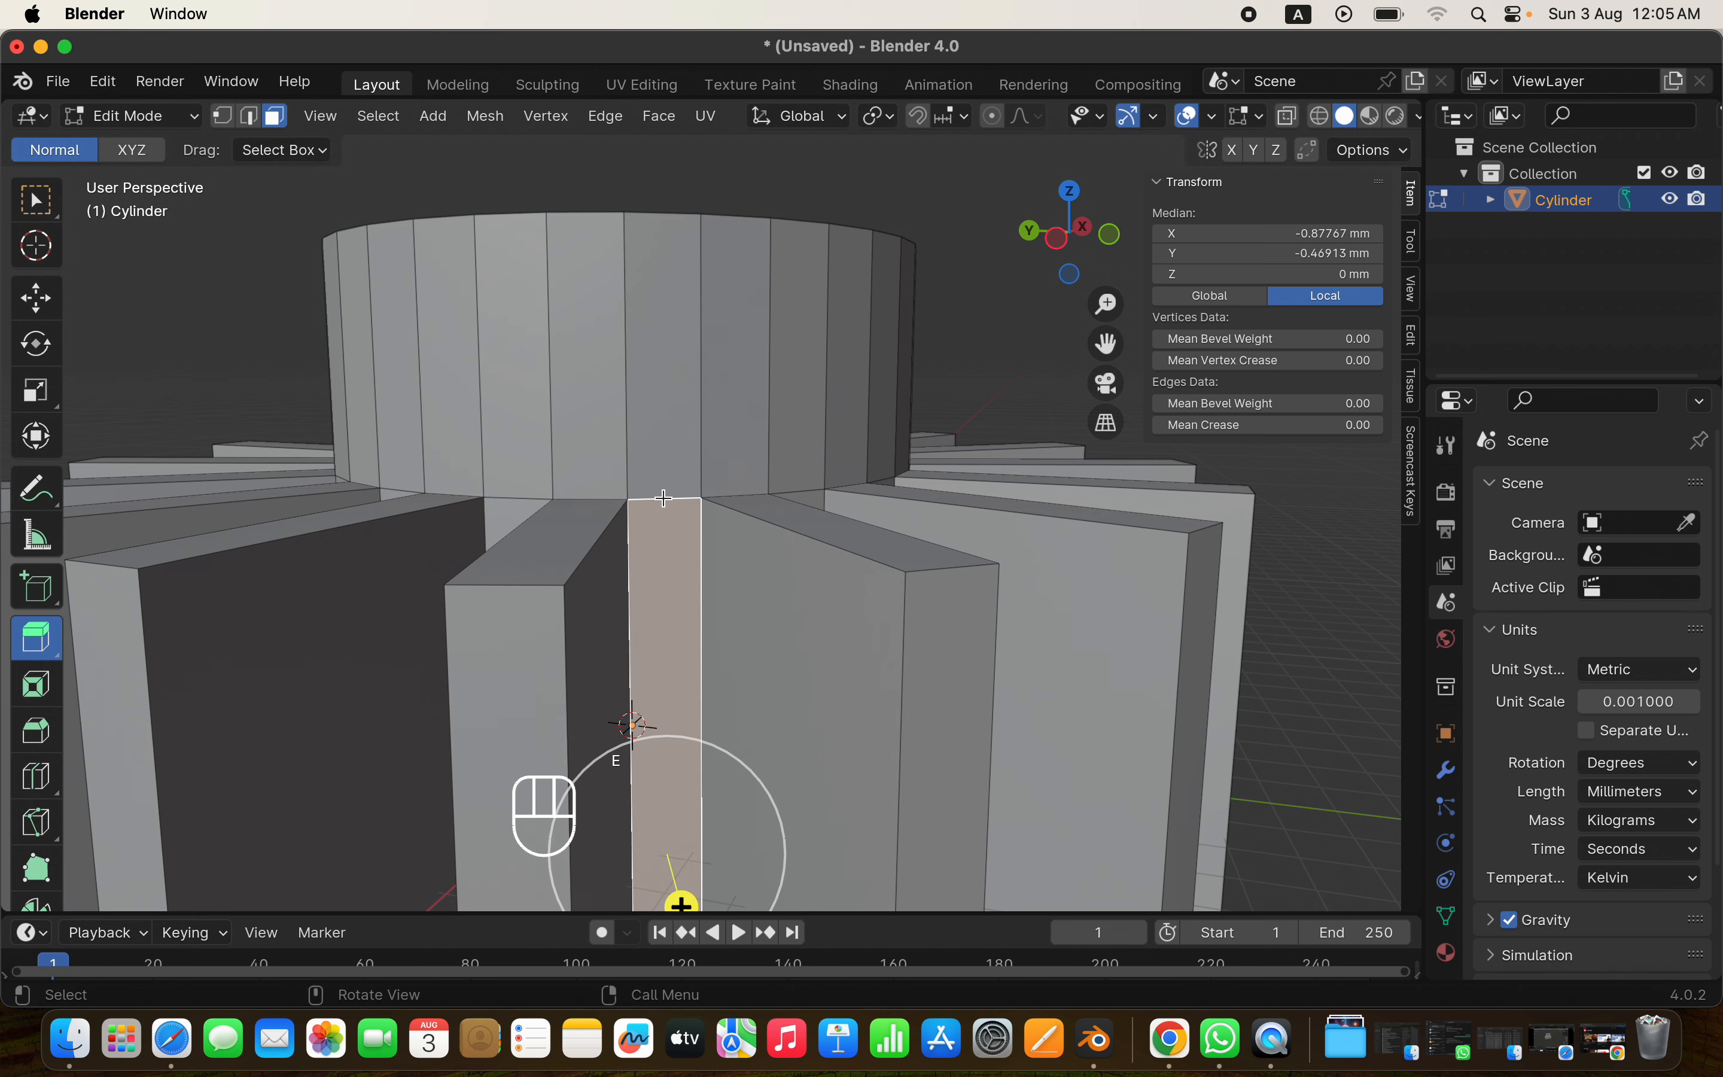
key("super+z")
key("super+z")
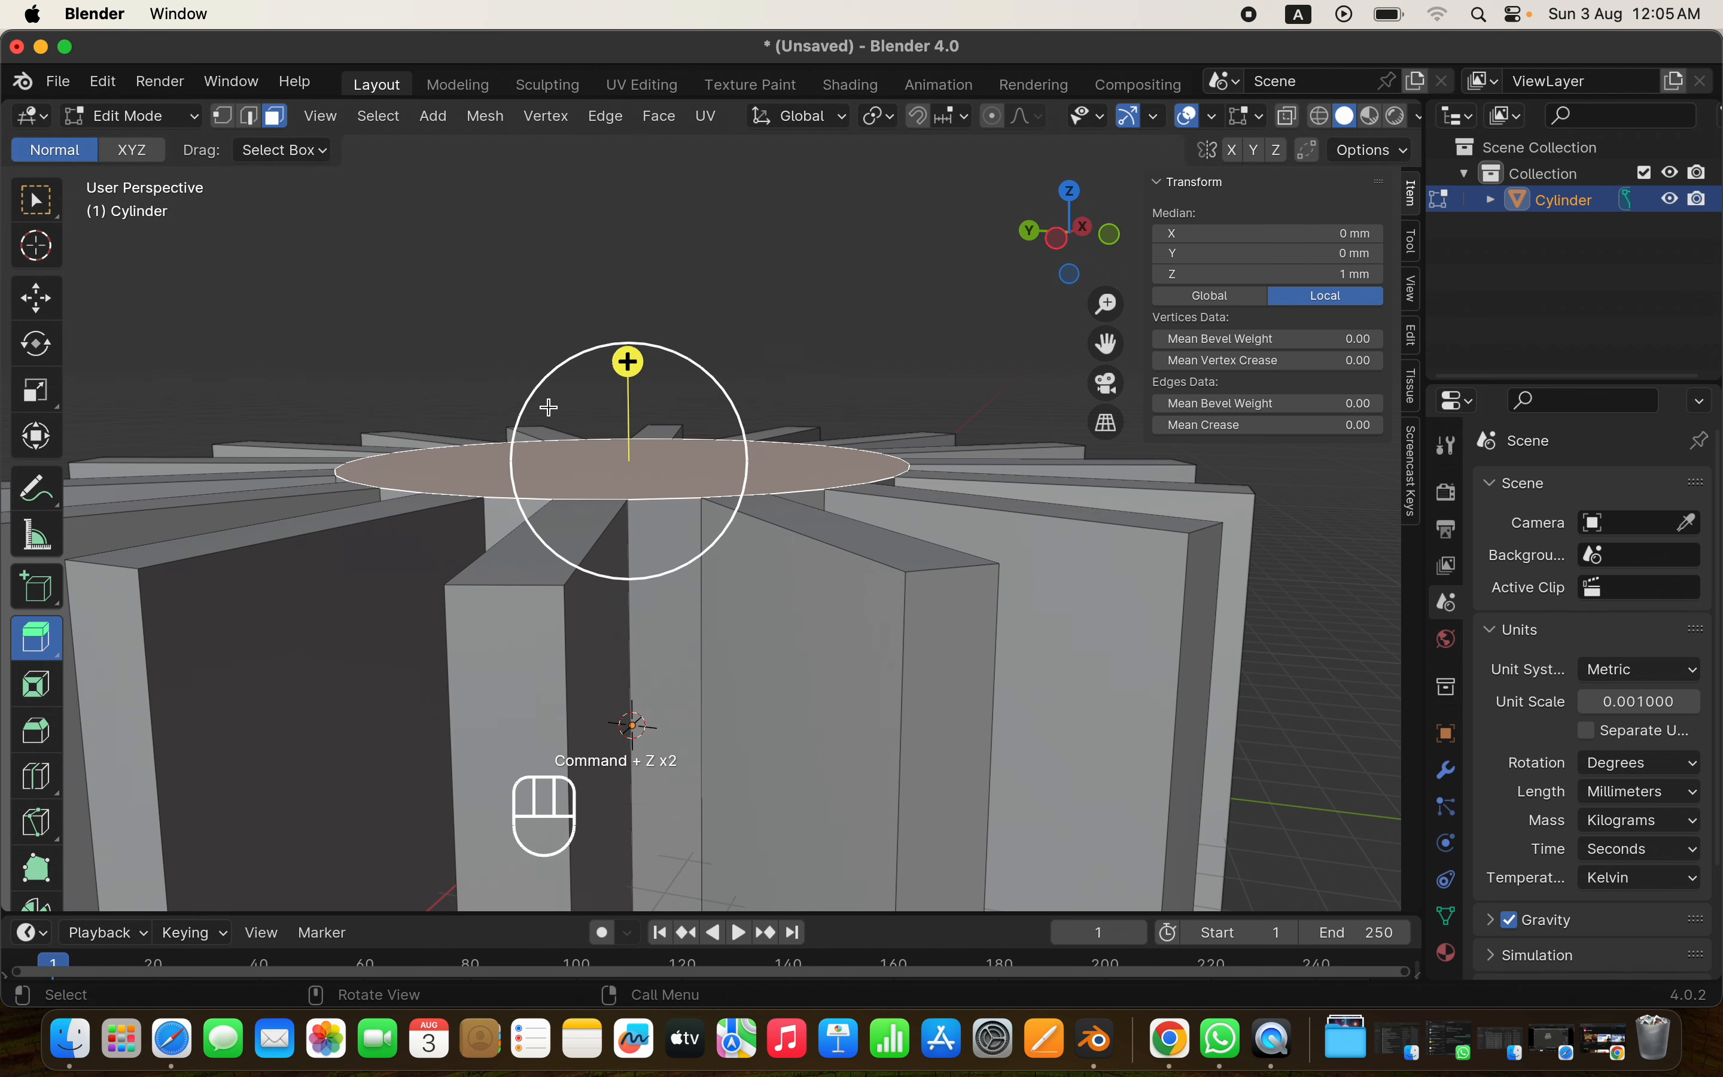
key("shift+super+z")
Return the finned cylinder to Object Mode and delete it from the scene
key("Tab")
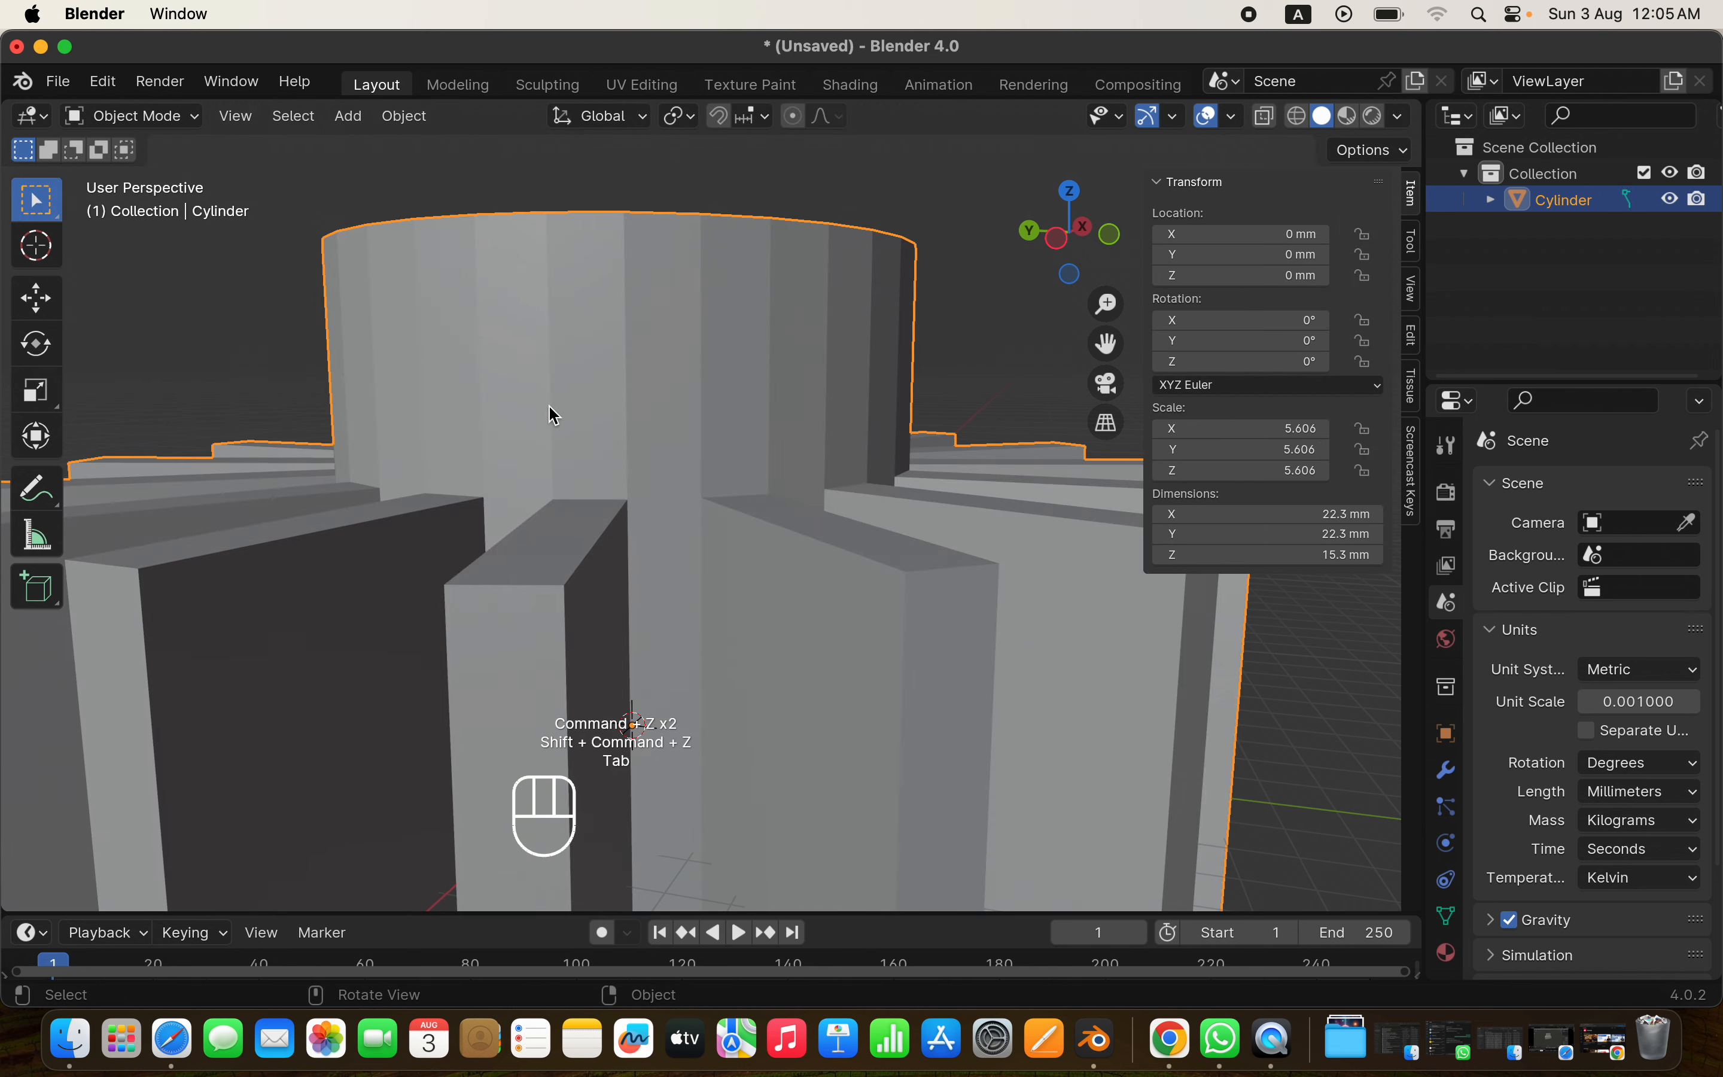
scroll(555, 410, "down", 6)
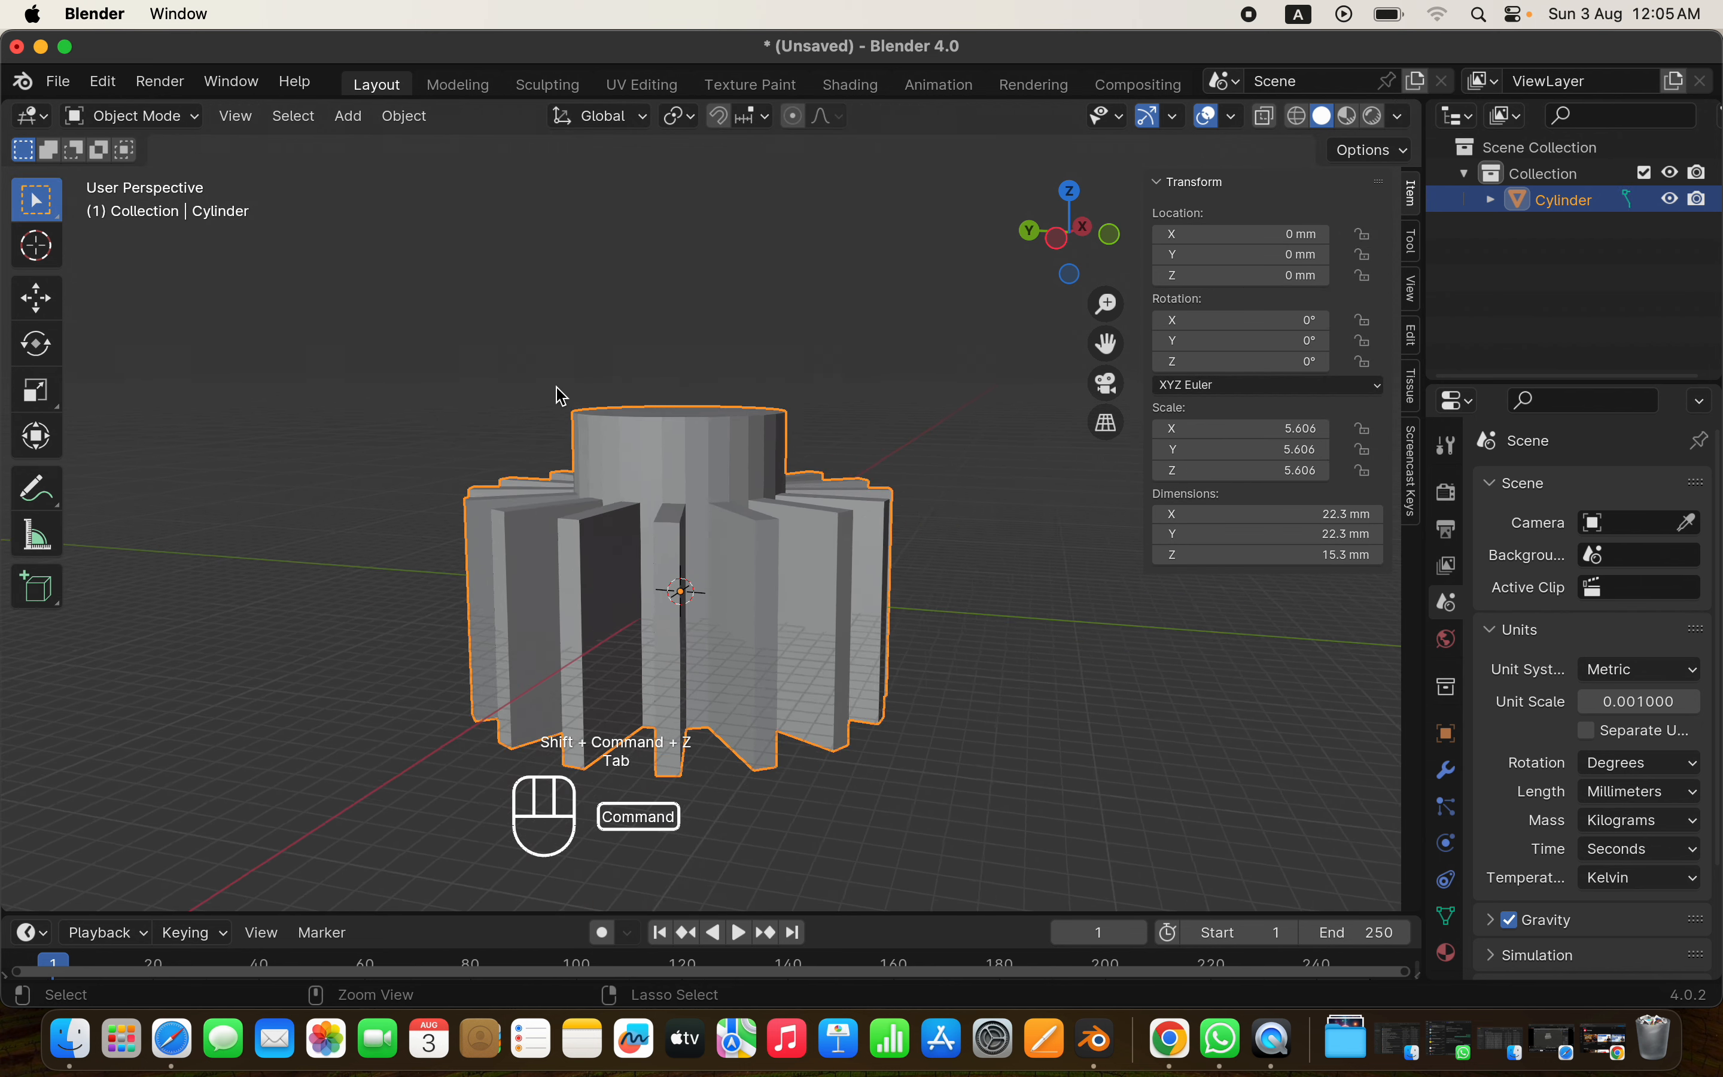
key("x")
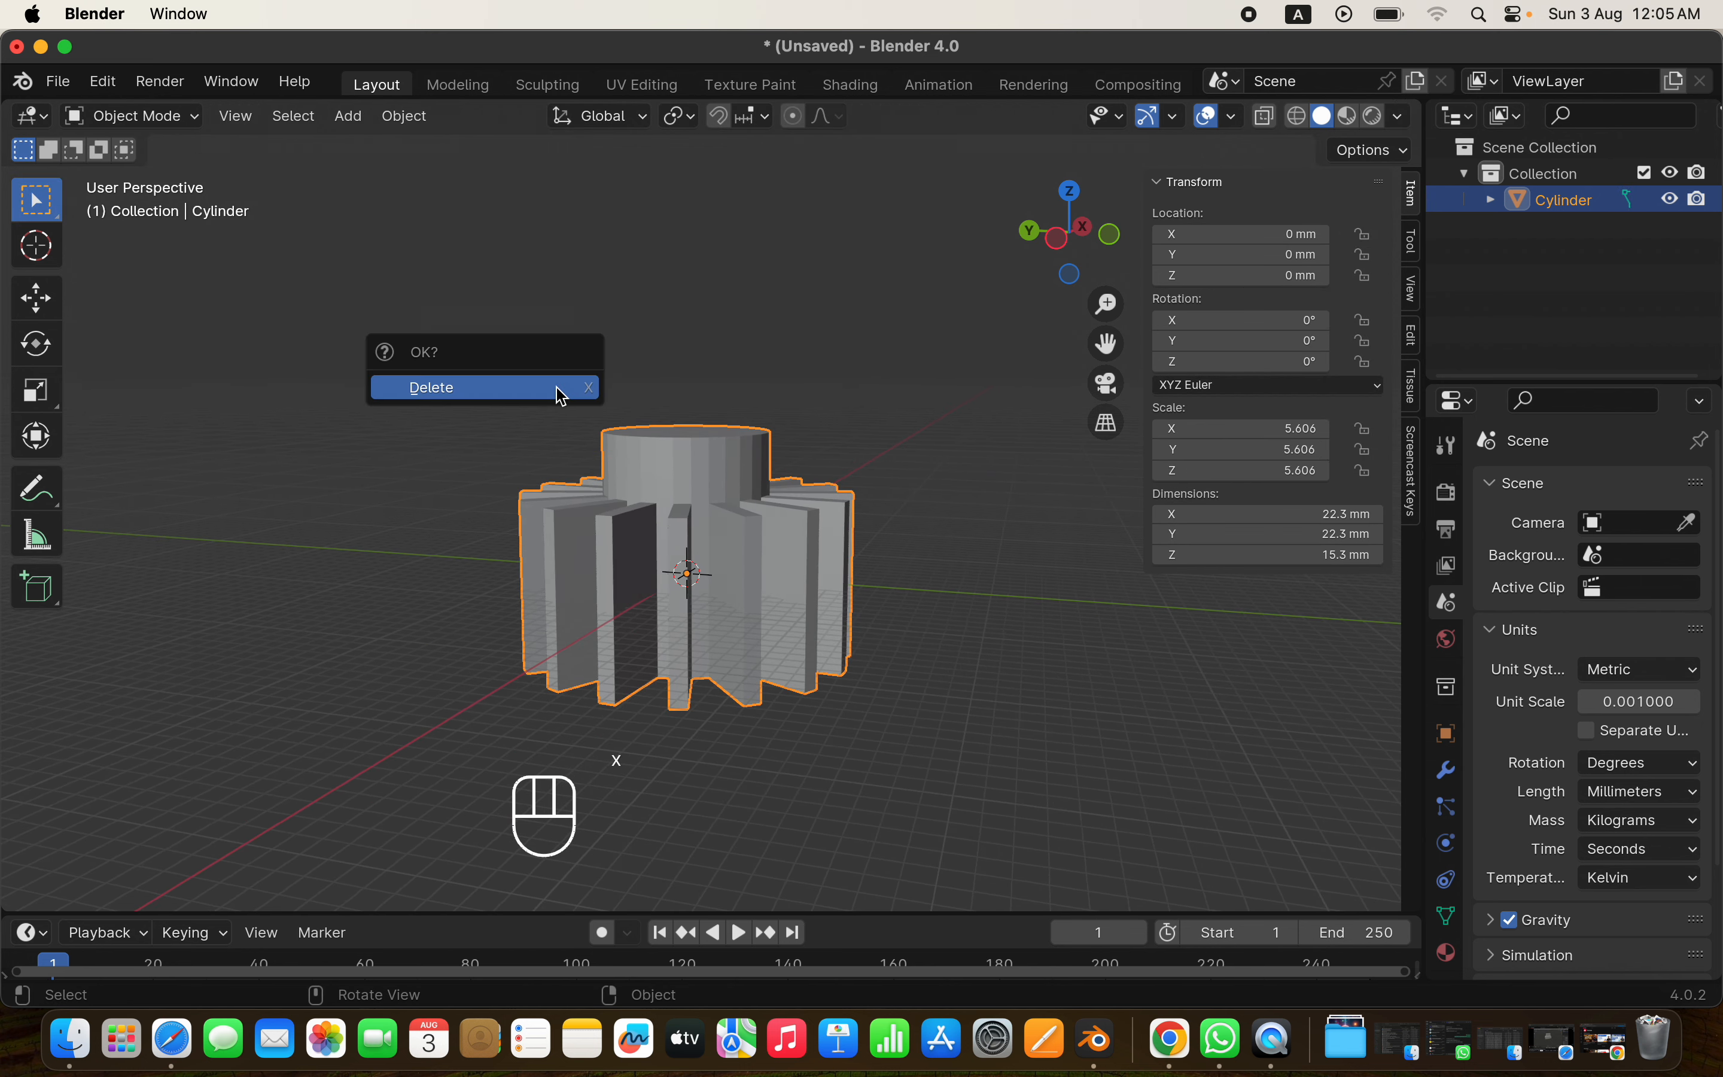
left_click(561, 389)
Add a mesh cube at the origin and scale it uniformly to about 7.3 mm per side
key("shift+a")
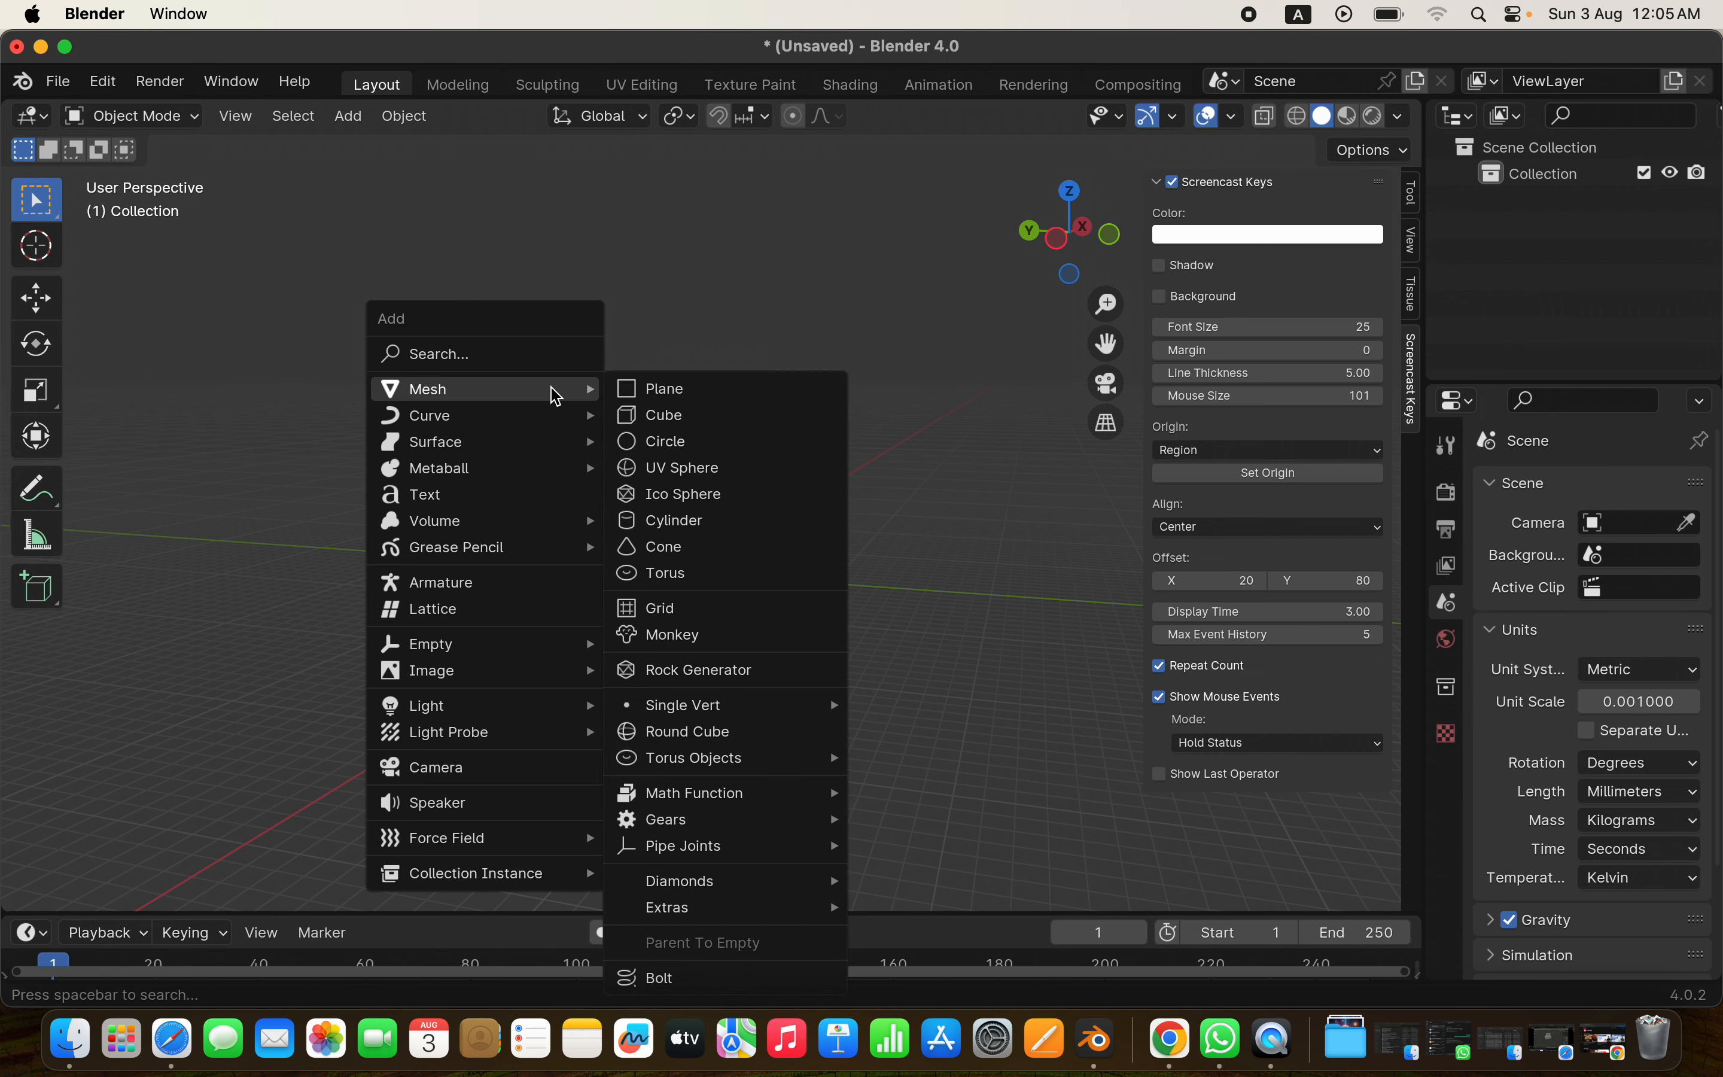
left_click(662, 413)
scroll(680, 597, "up", 5)
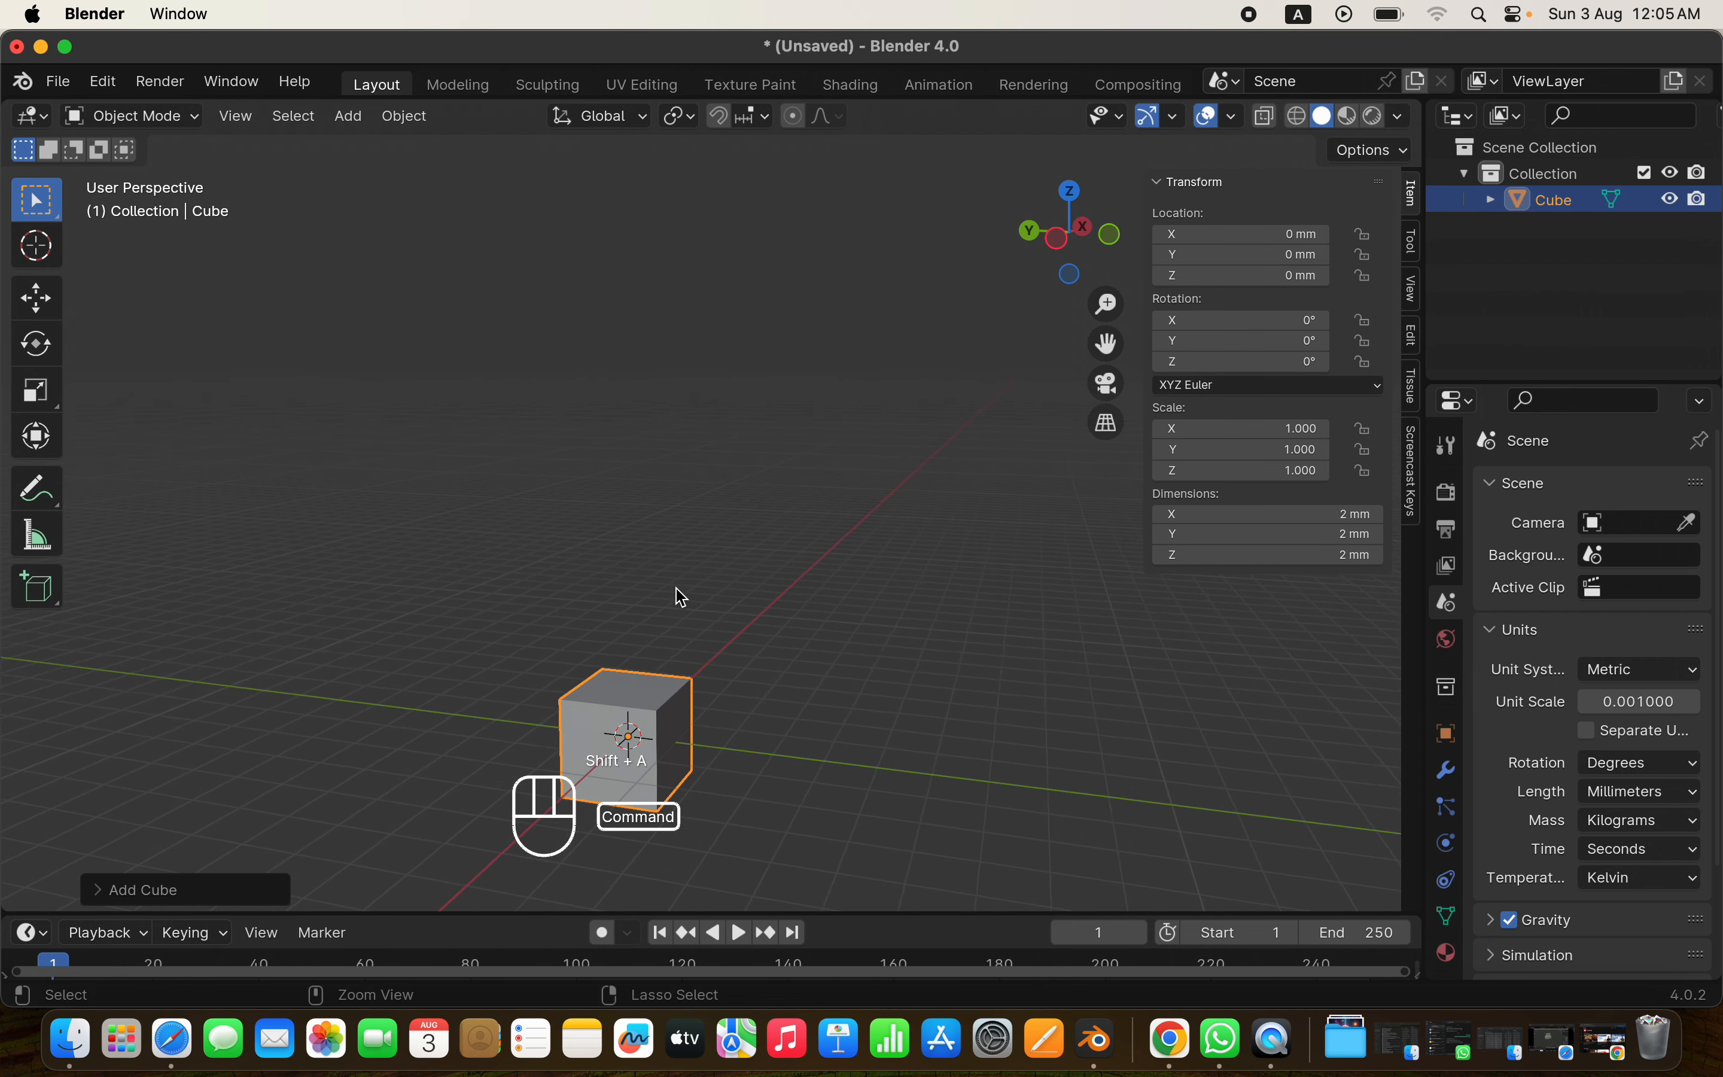
key("s")
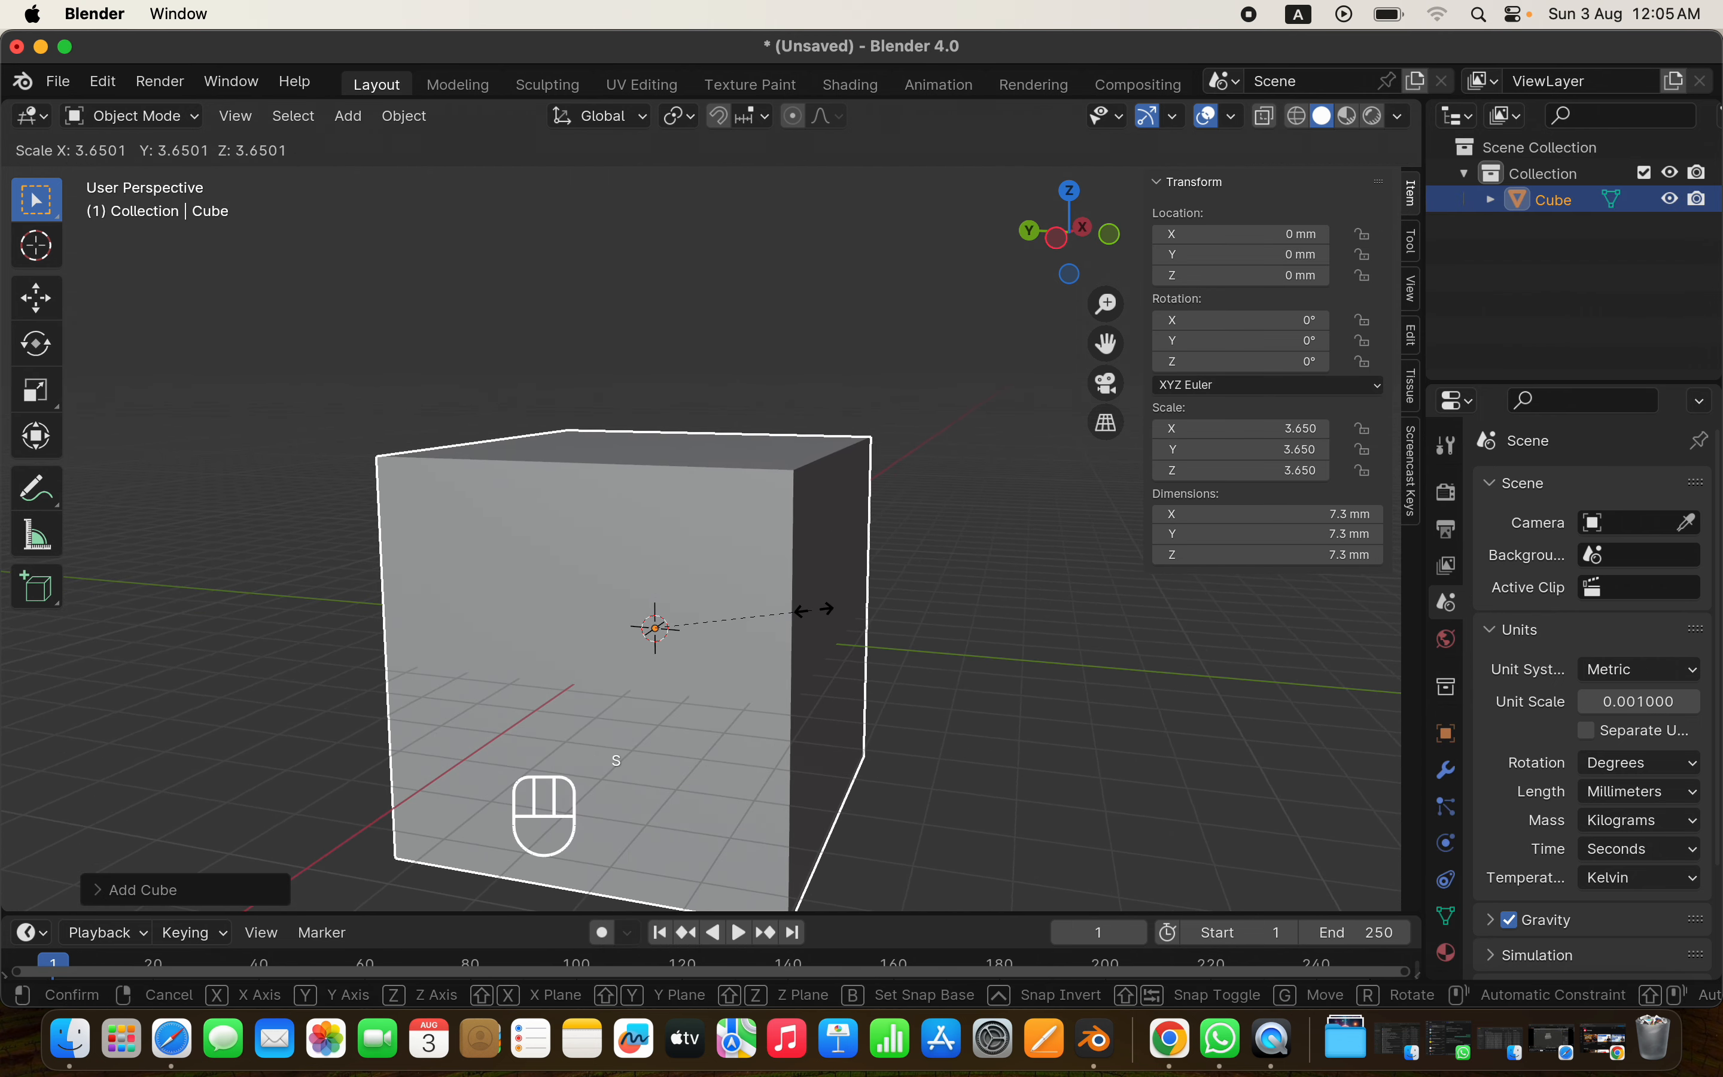
left_click(818, 612)
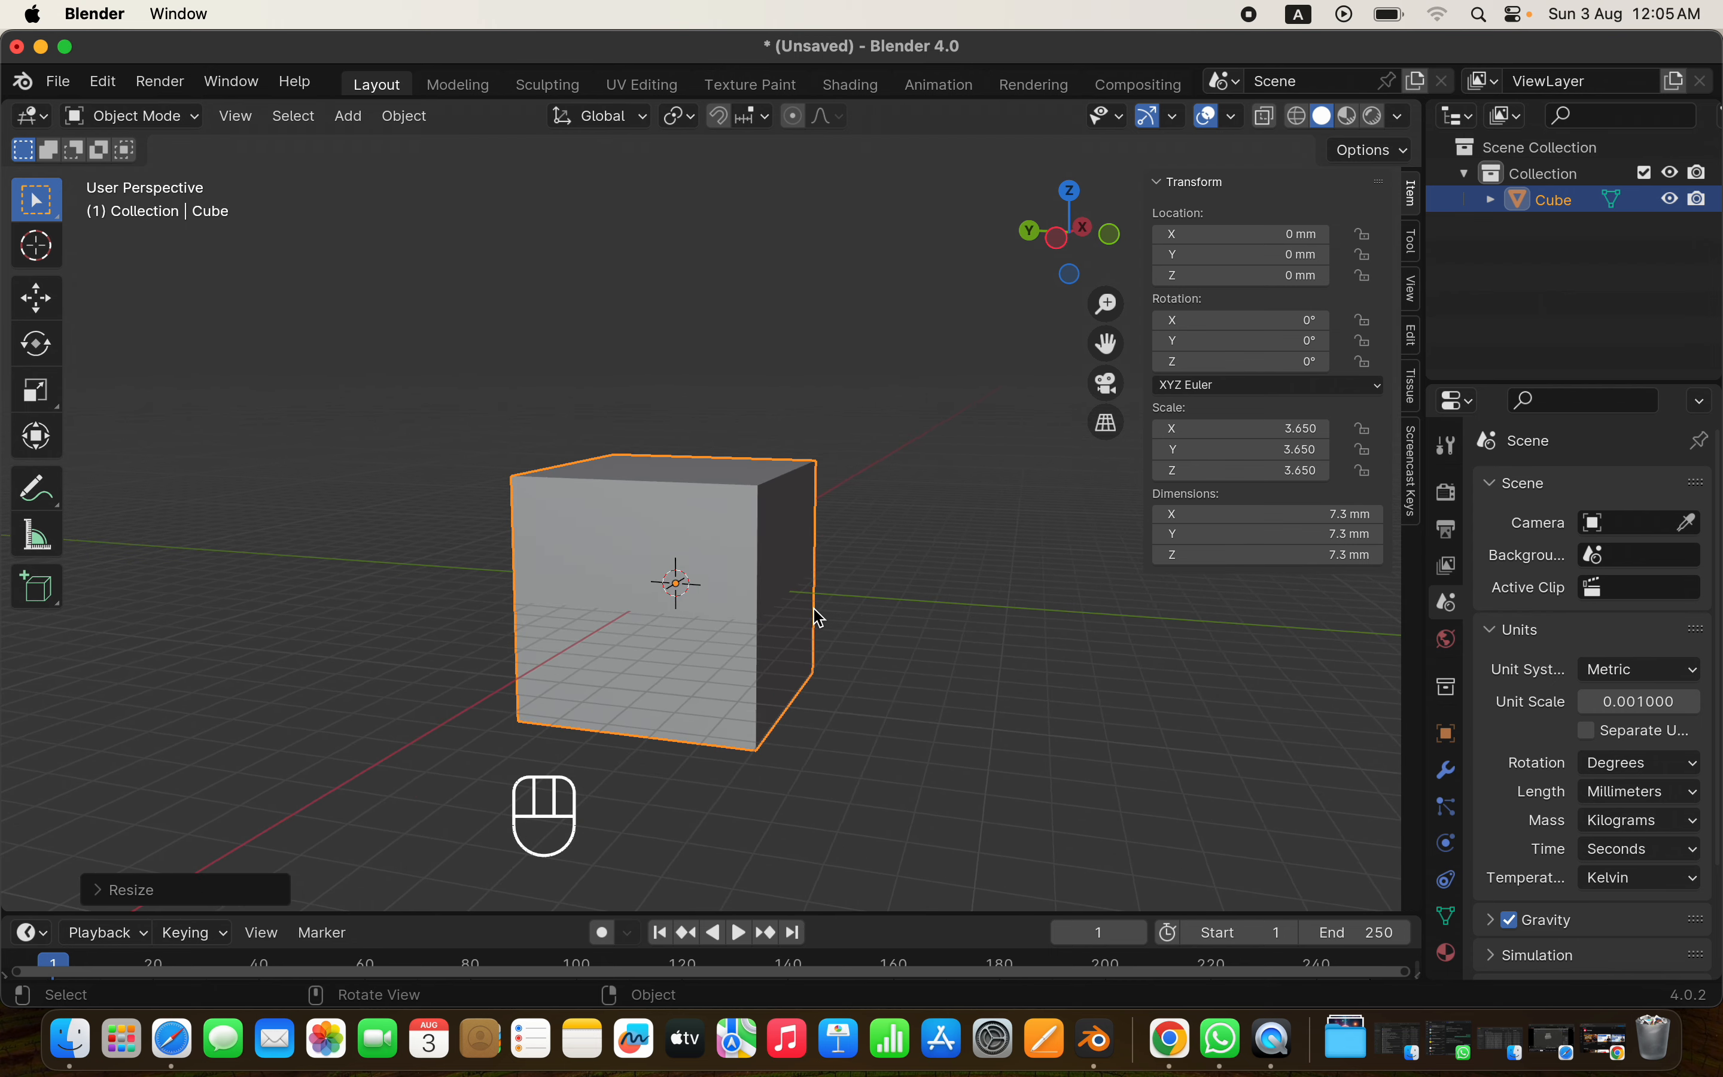
Enter Edit Mode on the cube, activate the Inset Faces tool and select only the top face
key("Tab")
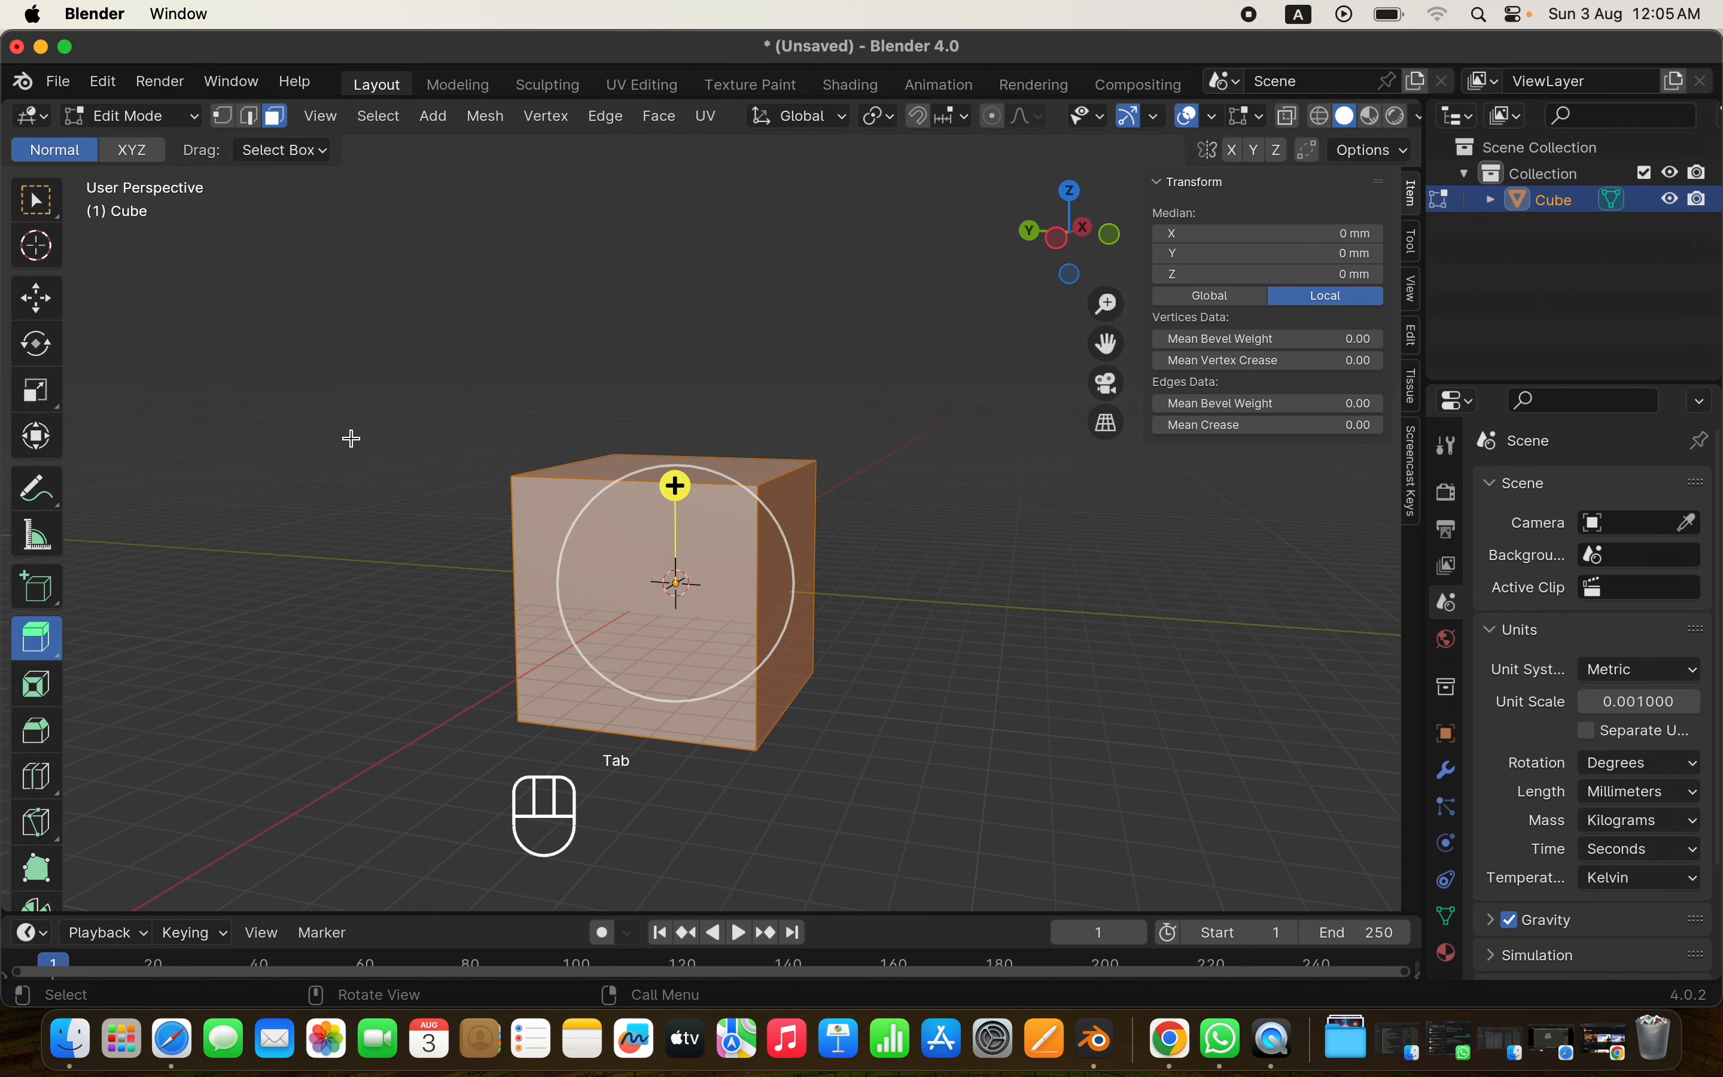
scroll(516, 413, "up", 5)
scroll(516, 413, "right", 4)
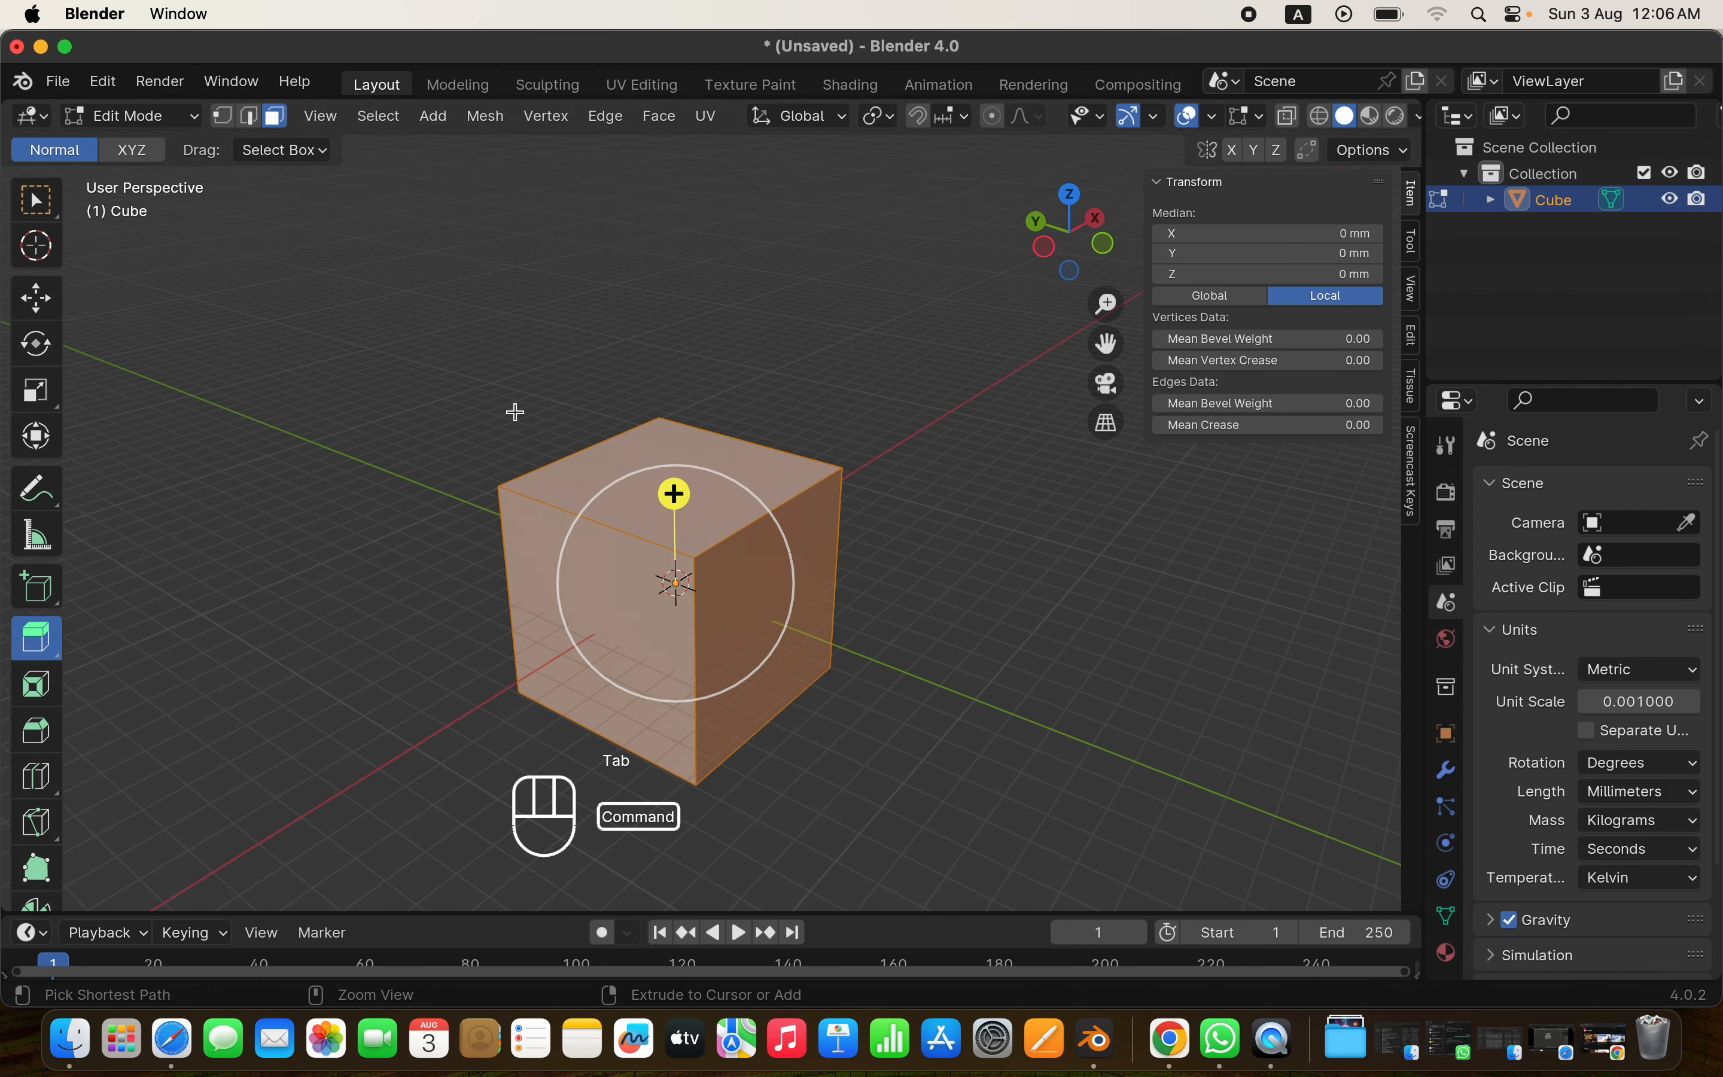
scroll(515, 413, "up", 5, "super")
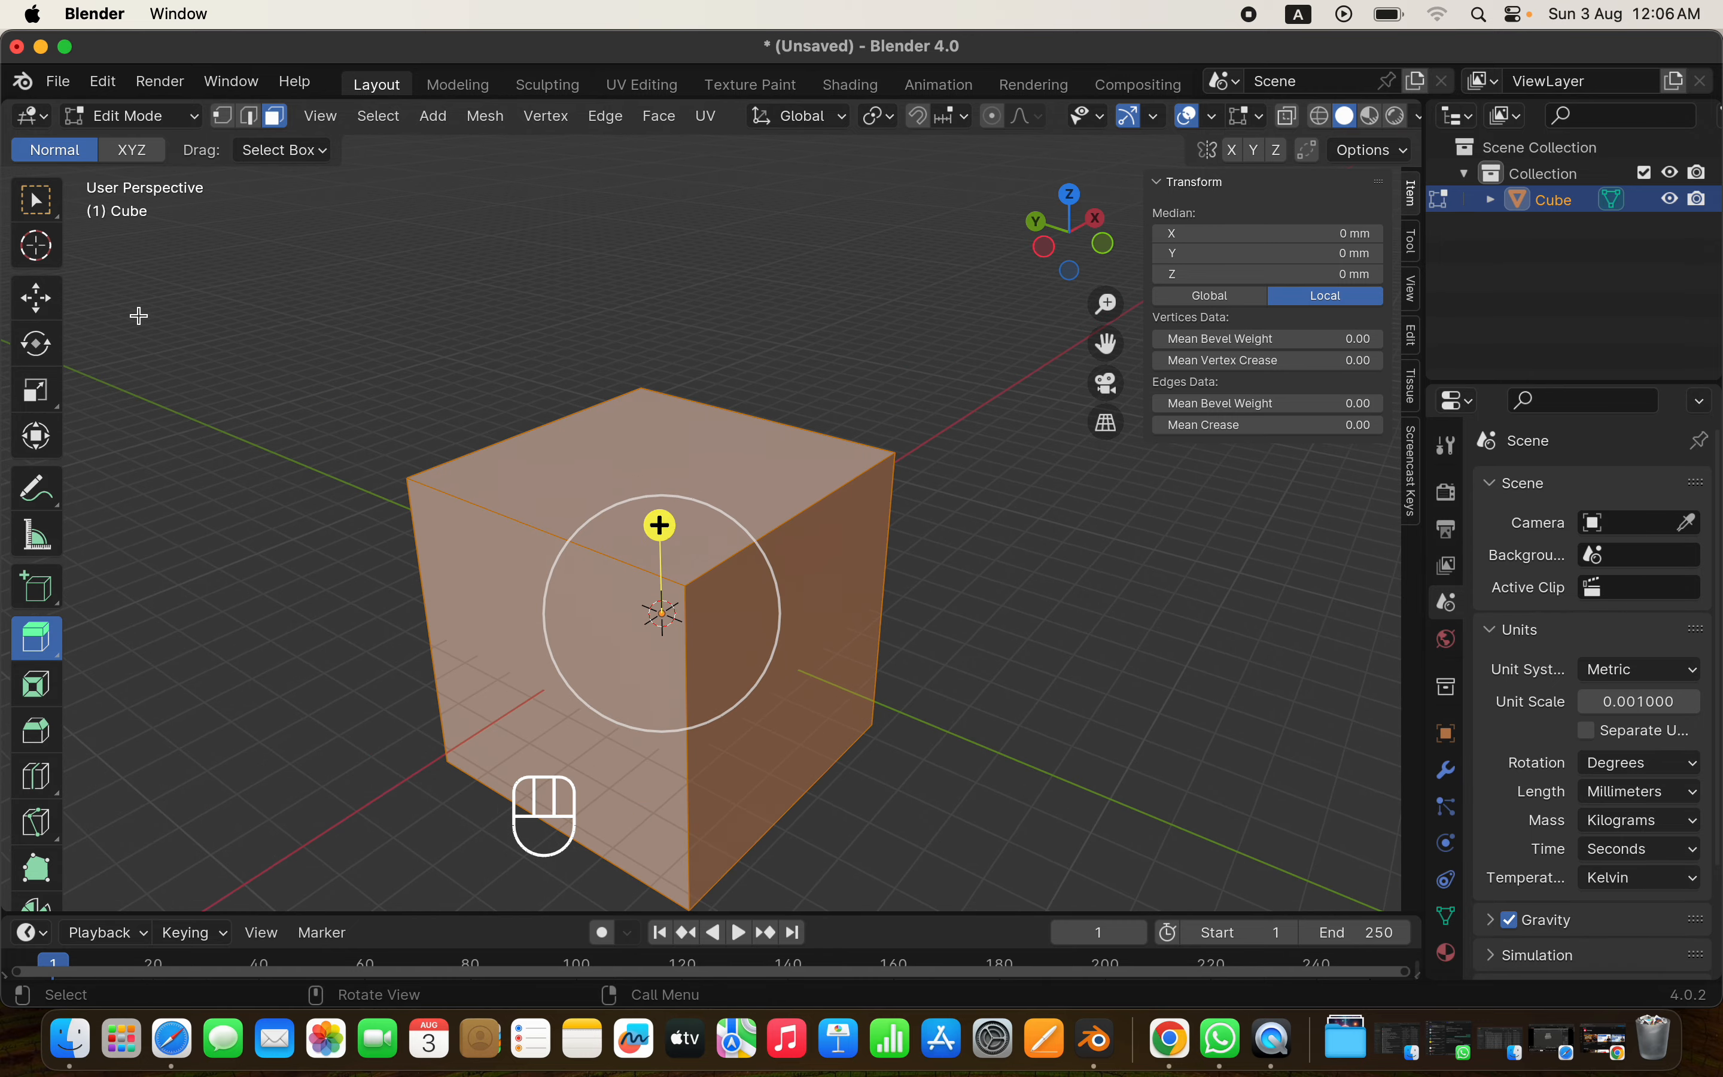
left_click(37, 684)
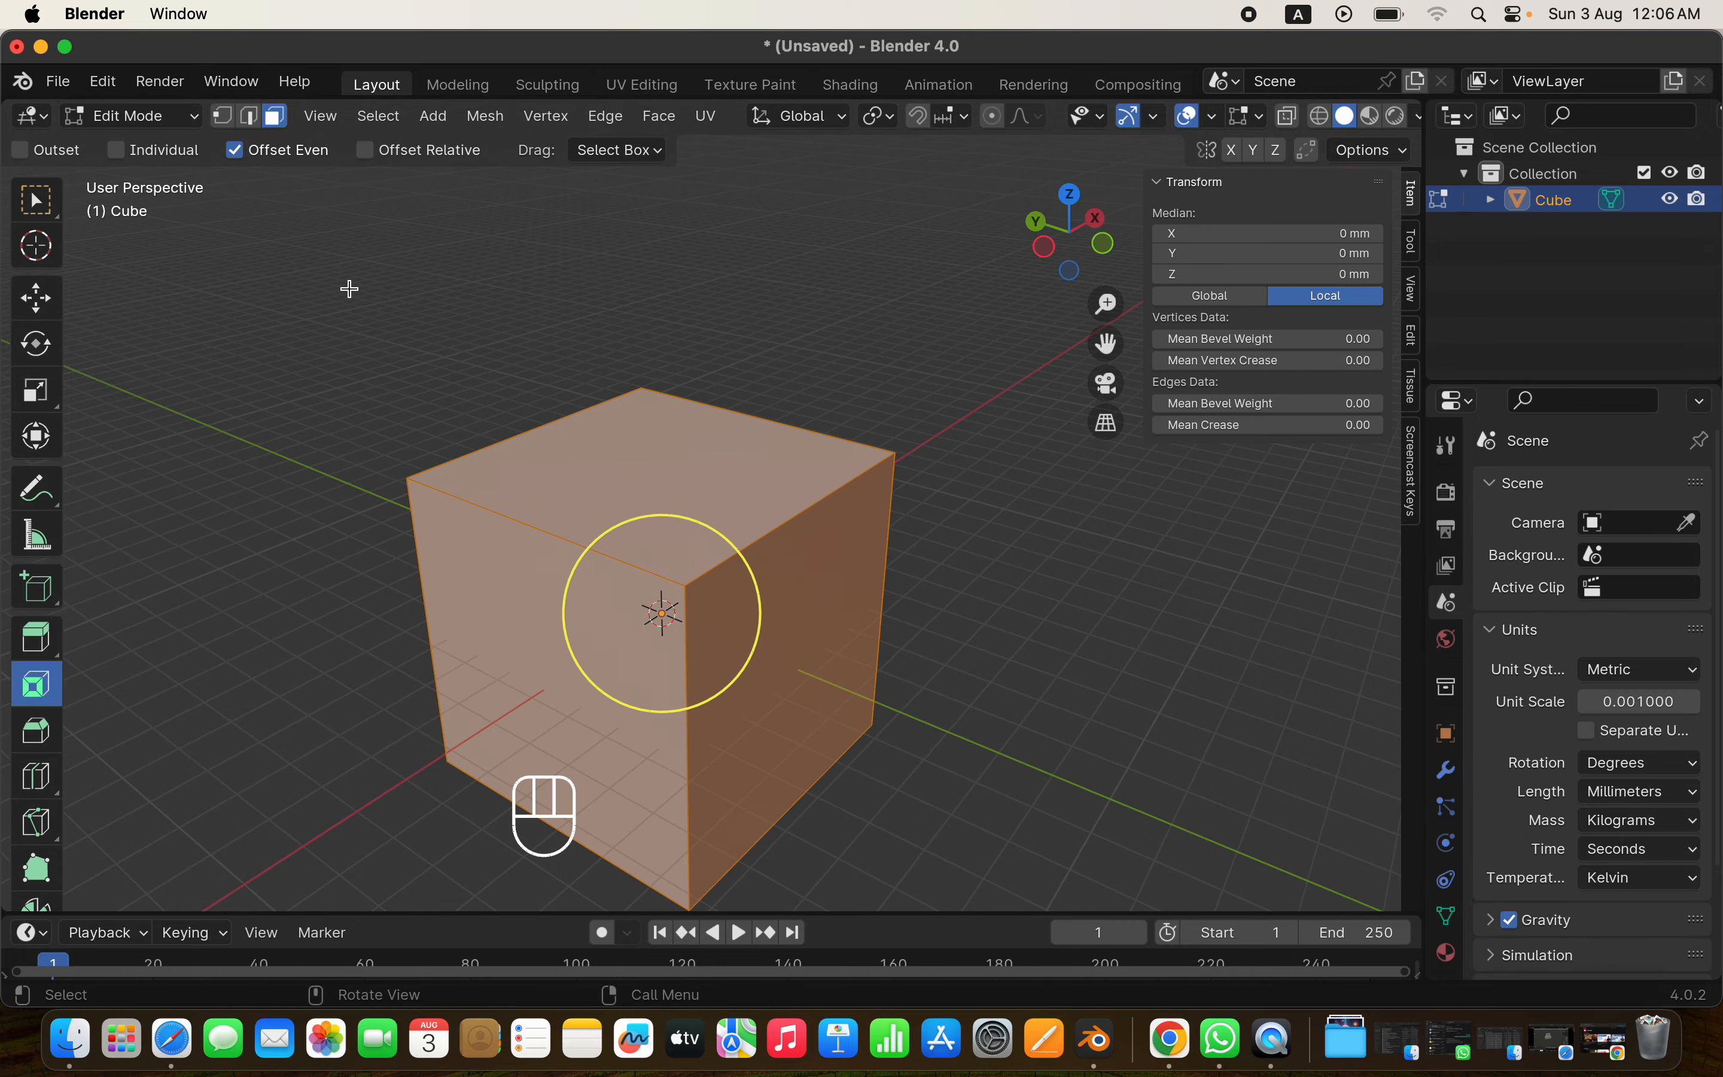
left_click(607, 439)
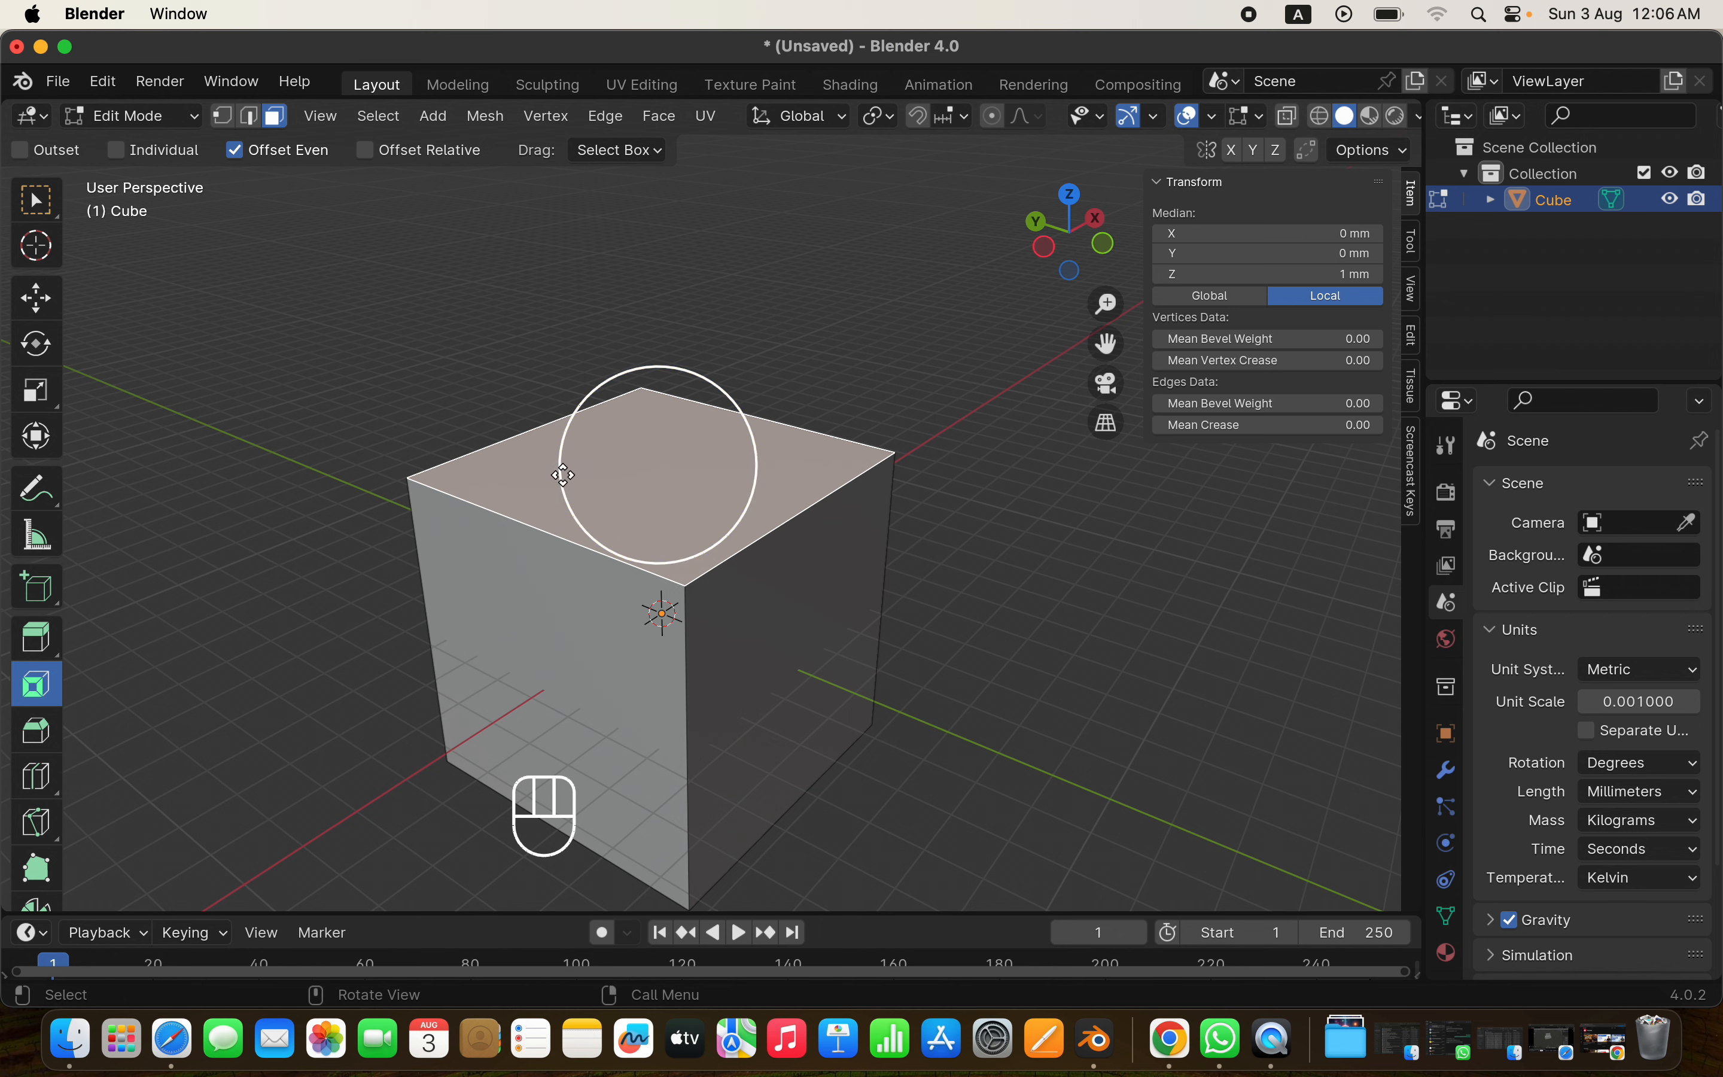
Try a narrow inset on the cube's top face, inspect its border from several sides, and undo the inset
left_click_drag(561, 475, 574, 470)
scroll(574, 469, "left", 10)
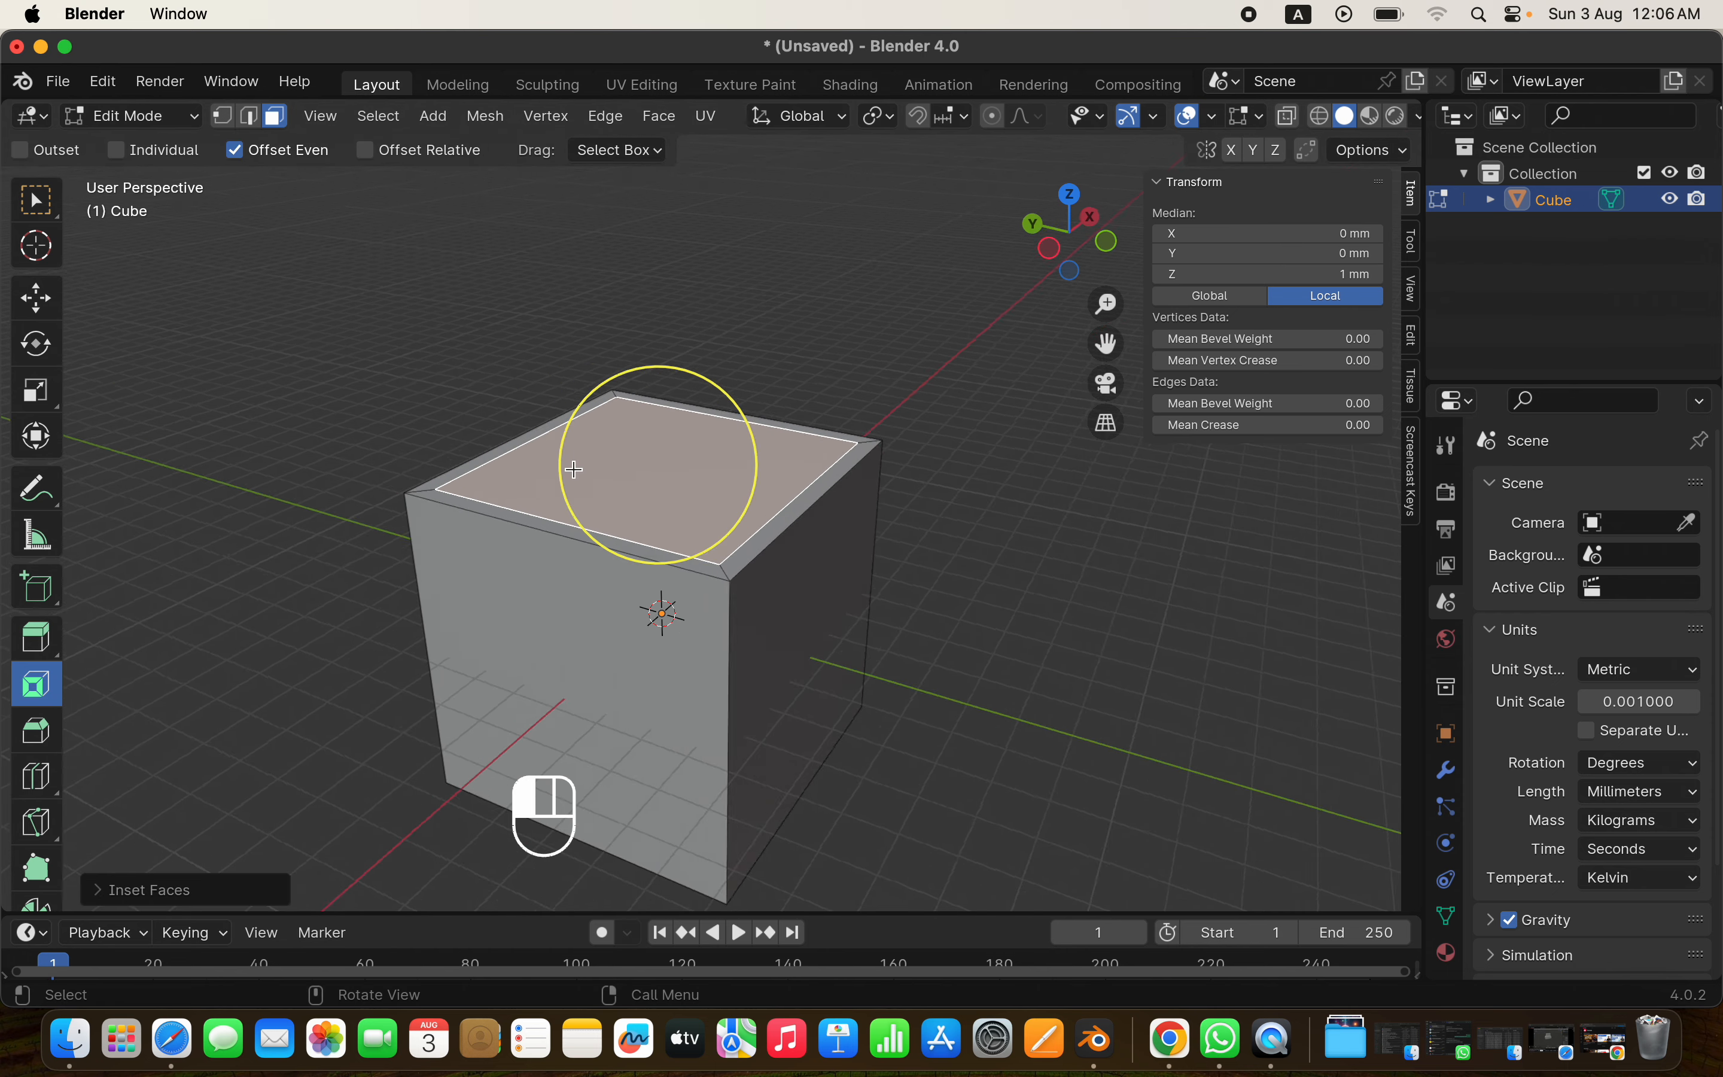
scroll(574, 469, "left", 10)
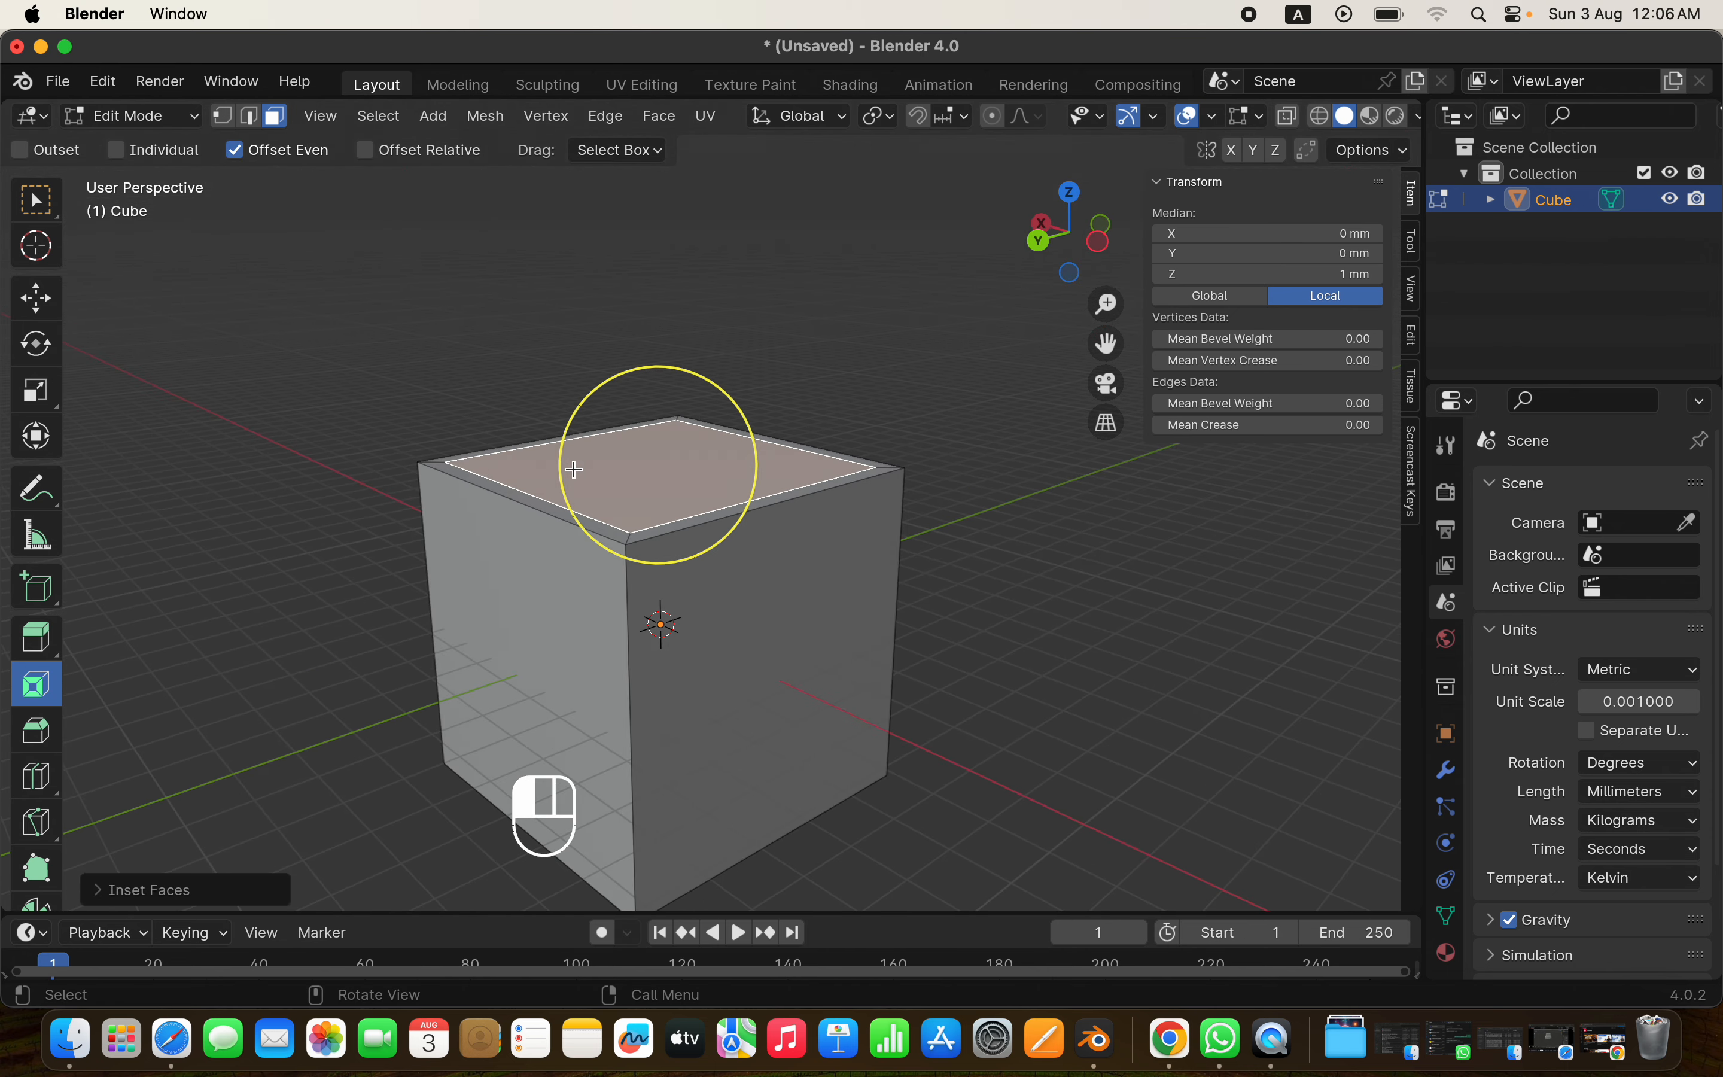
scroll(574, 470, "up", 5)
key("super+z")
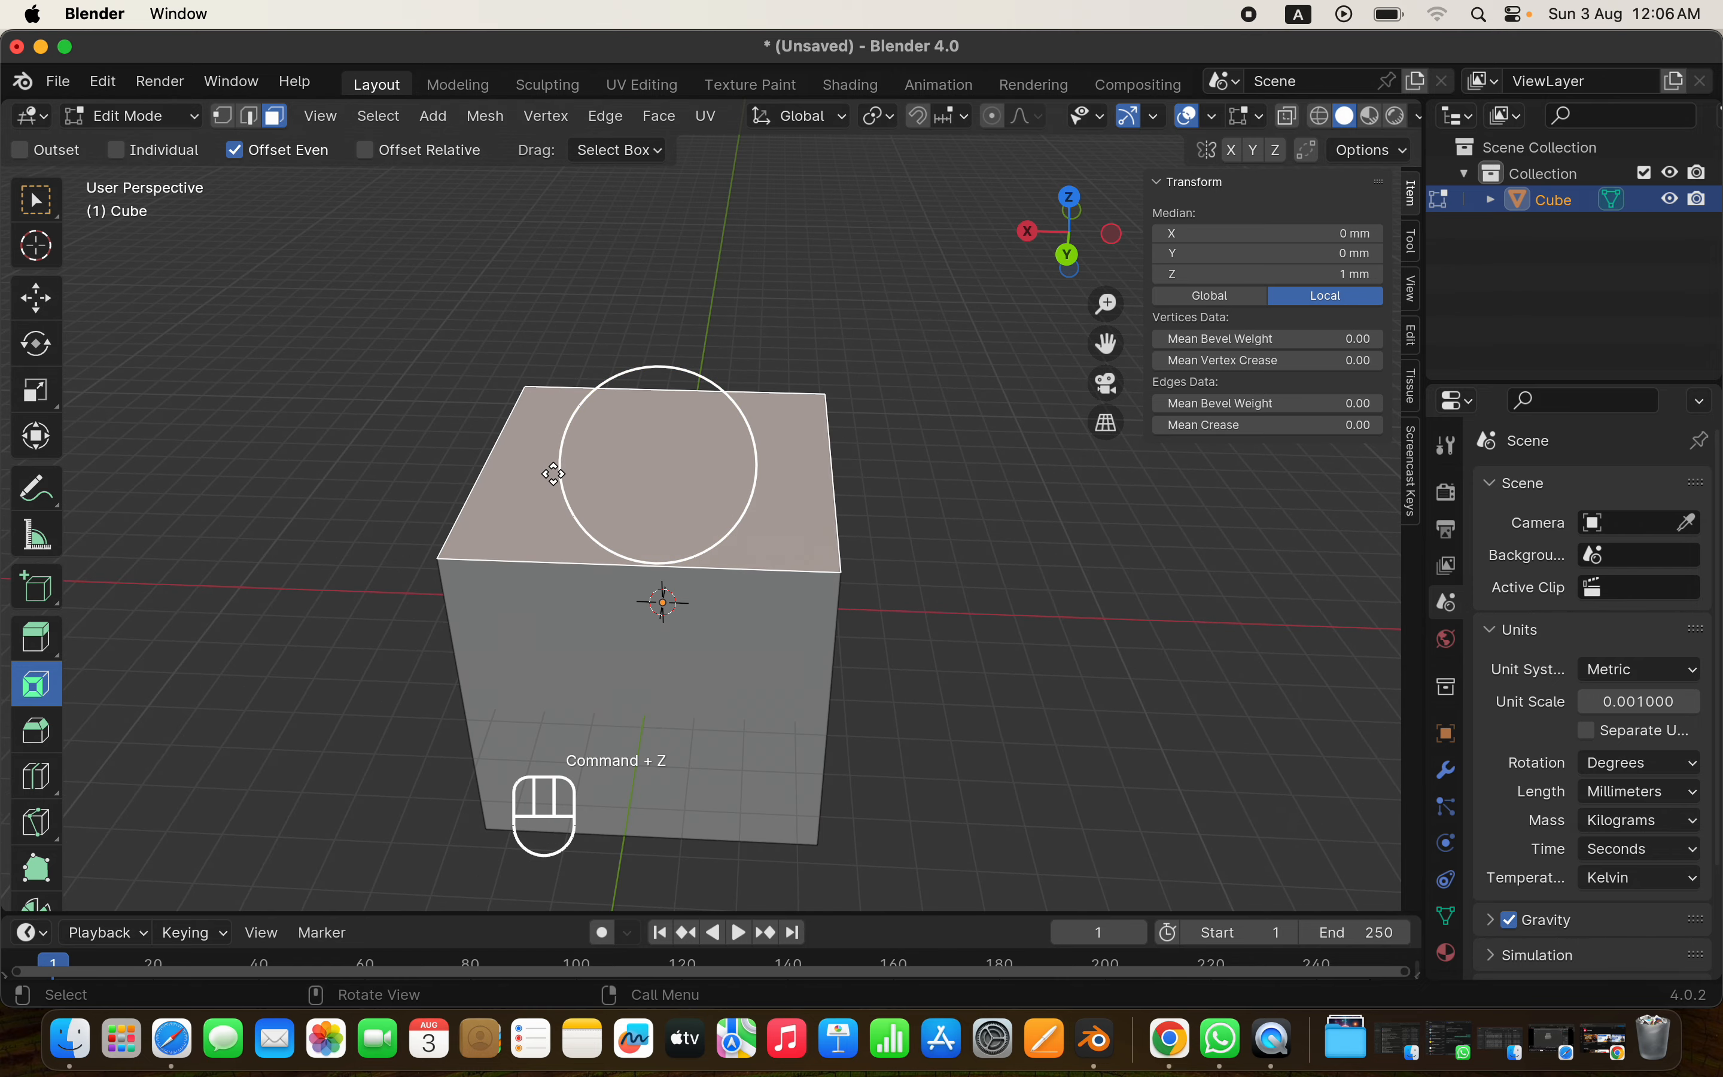
Inset the cube's top face again with a wider border and inspect the inner face from several angles
key("i")
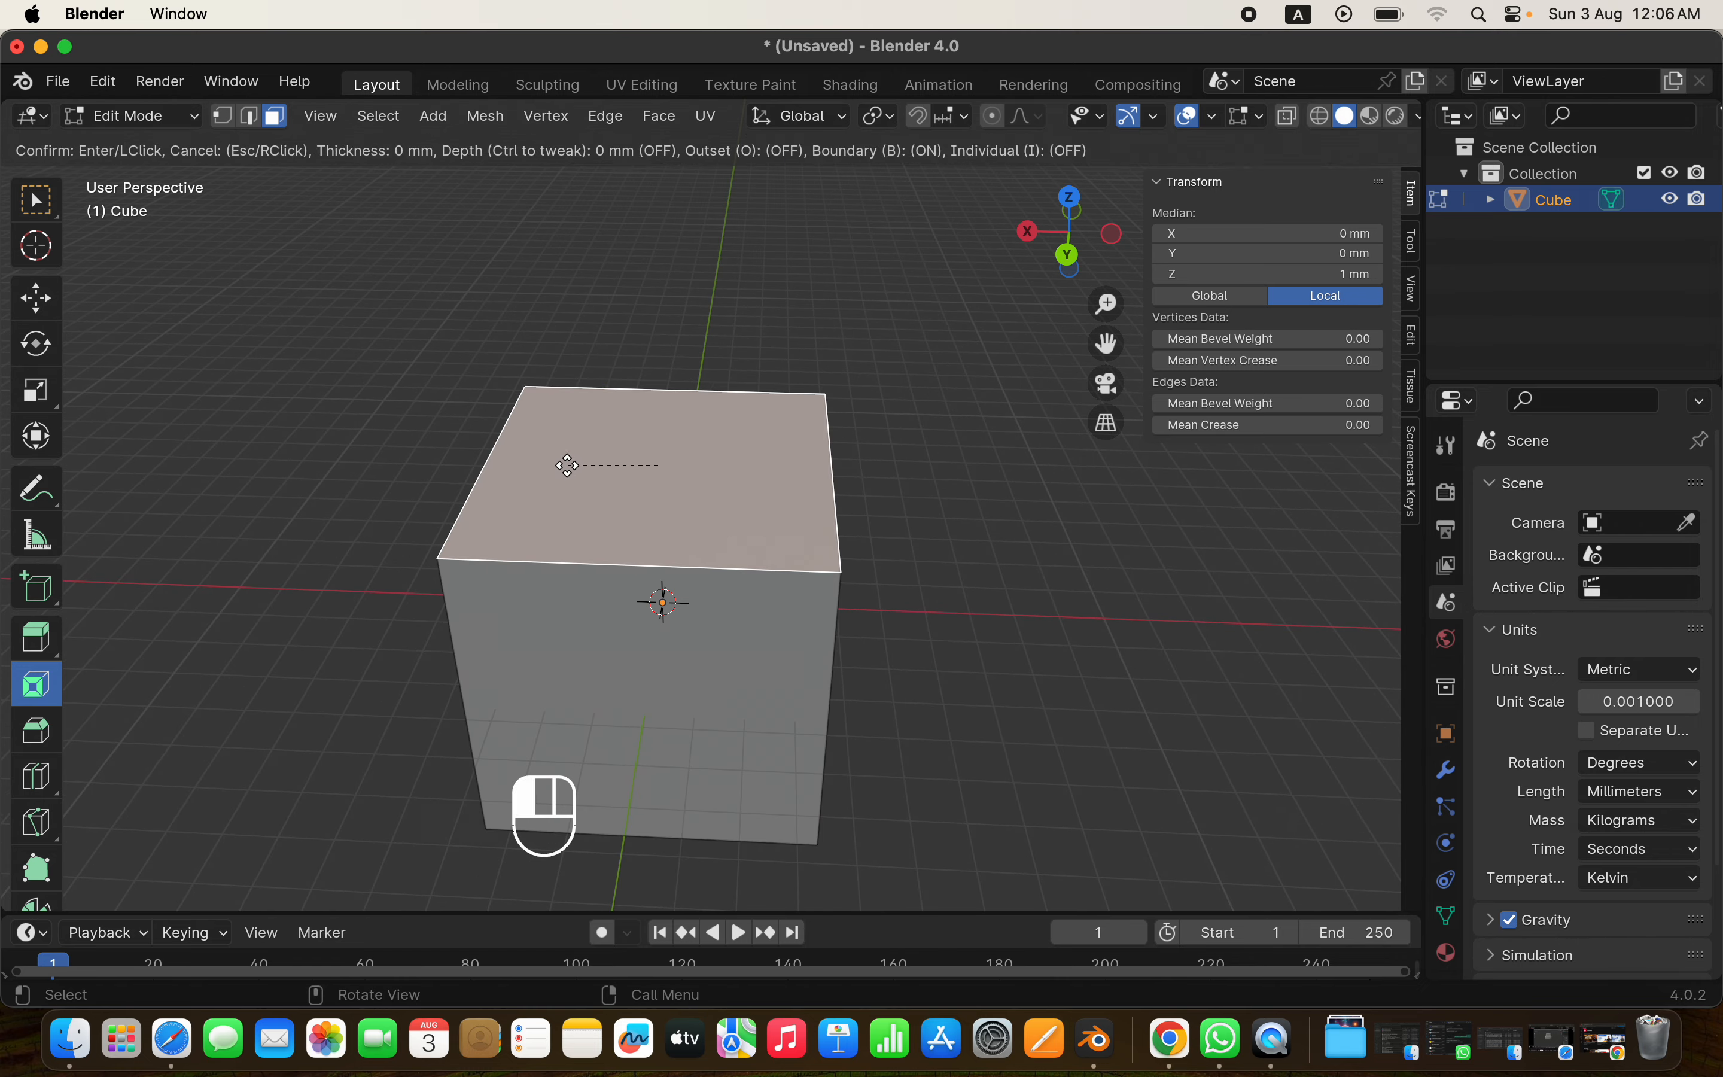
left_click(581, 470)
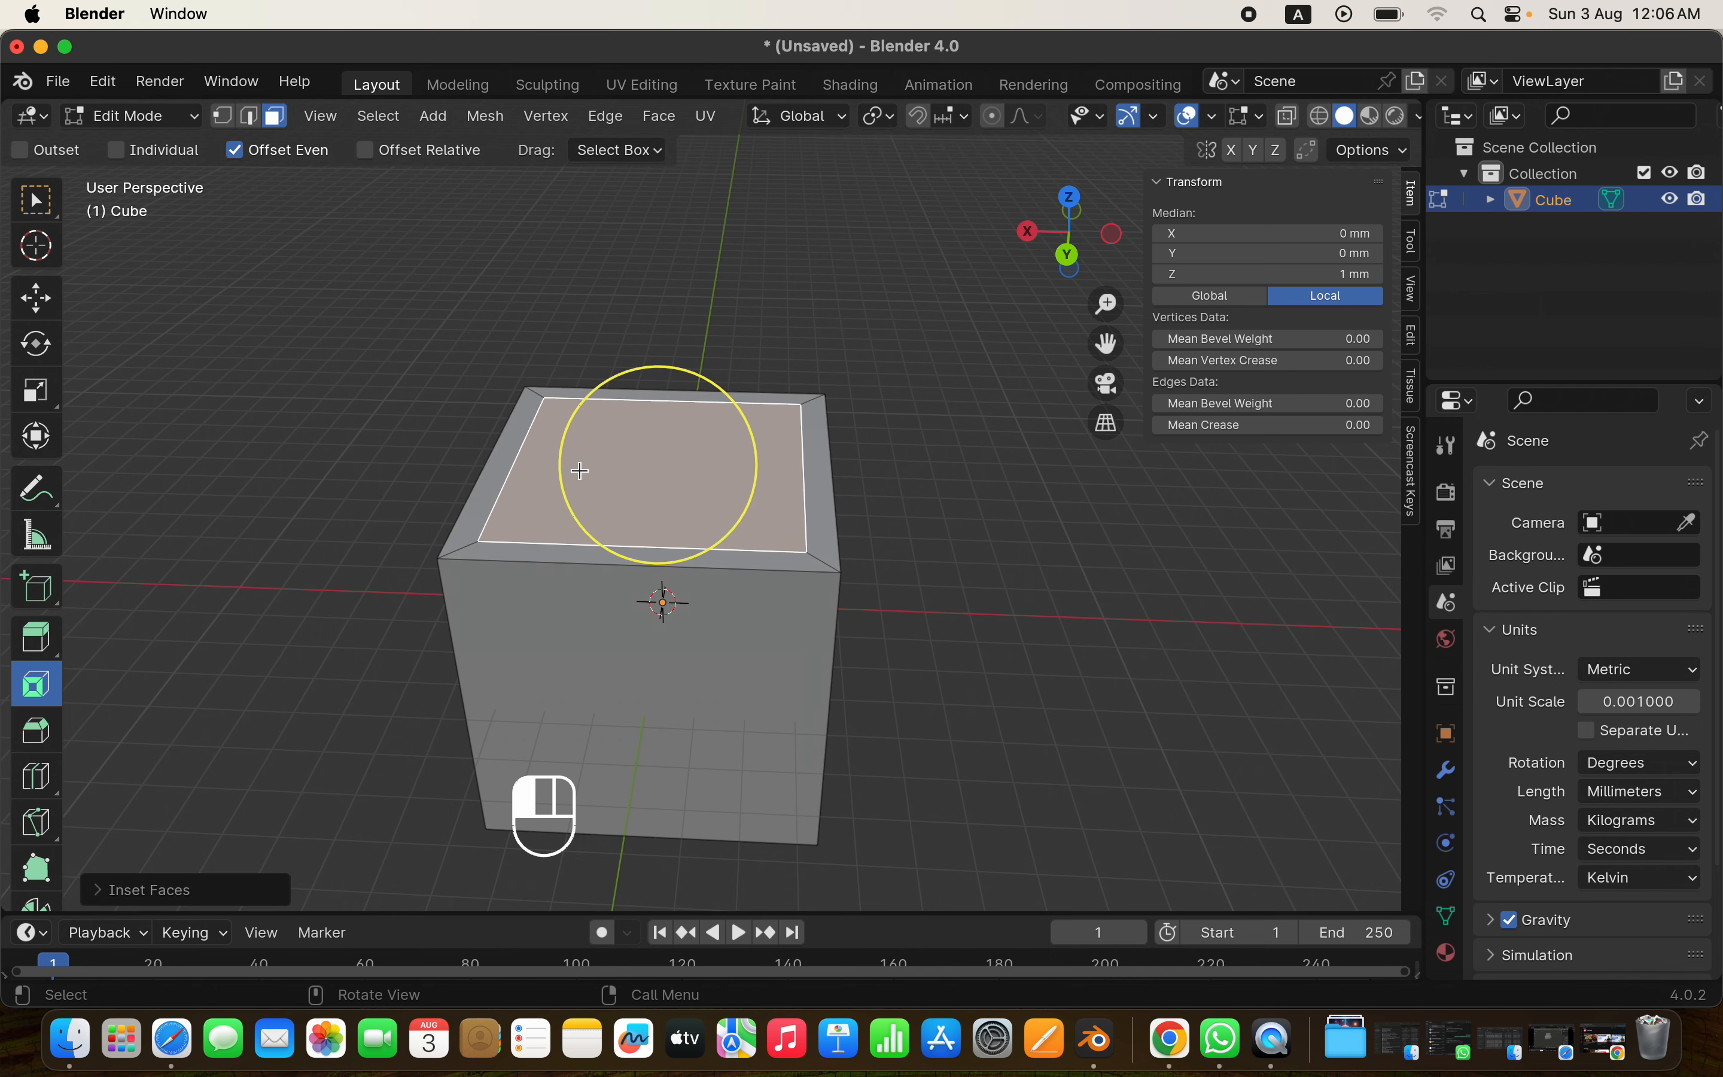
scroll(581, 470, "up", 5)
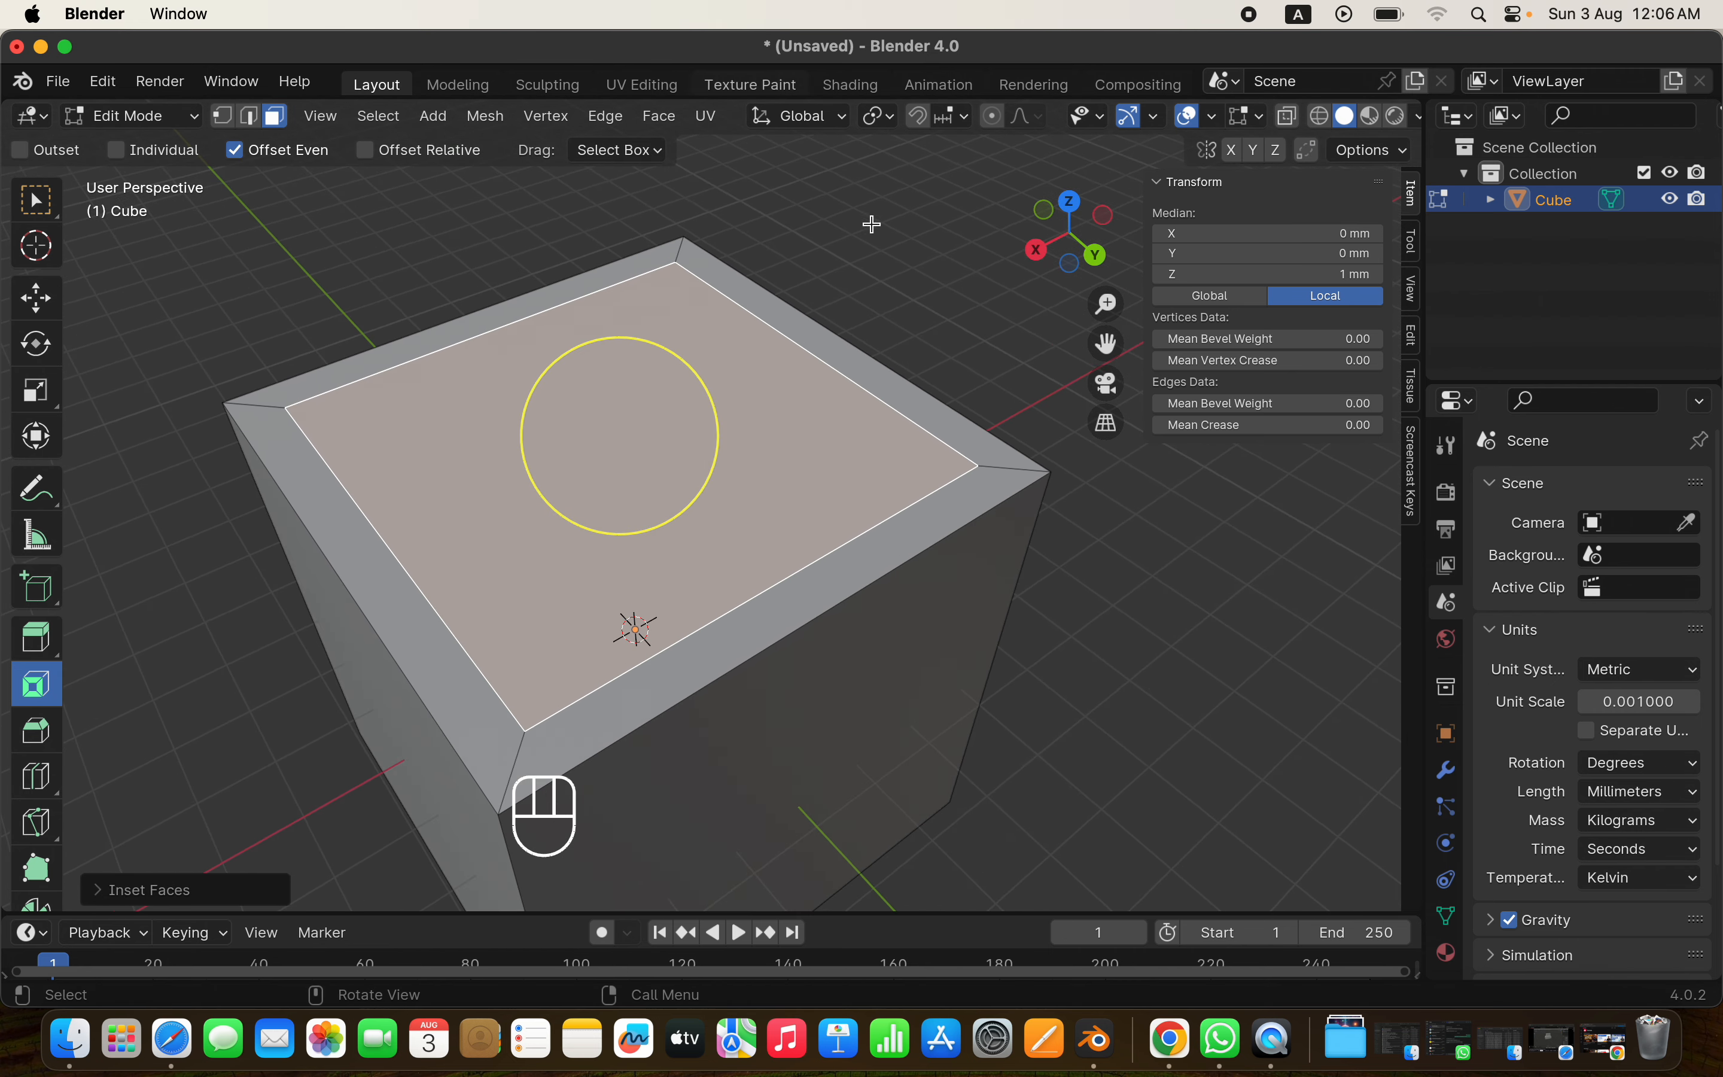
scroll(636, 528, "down", 6, "super")
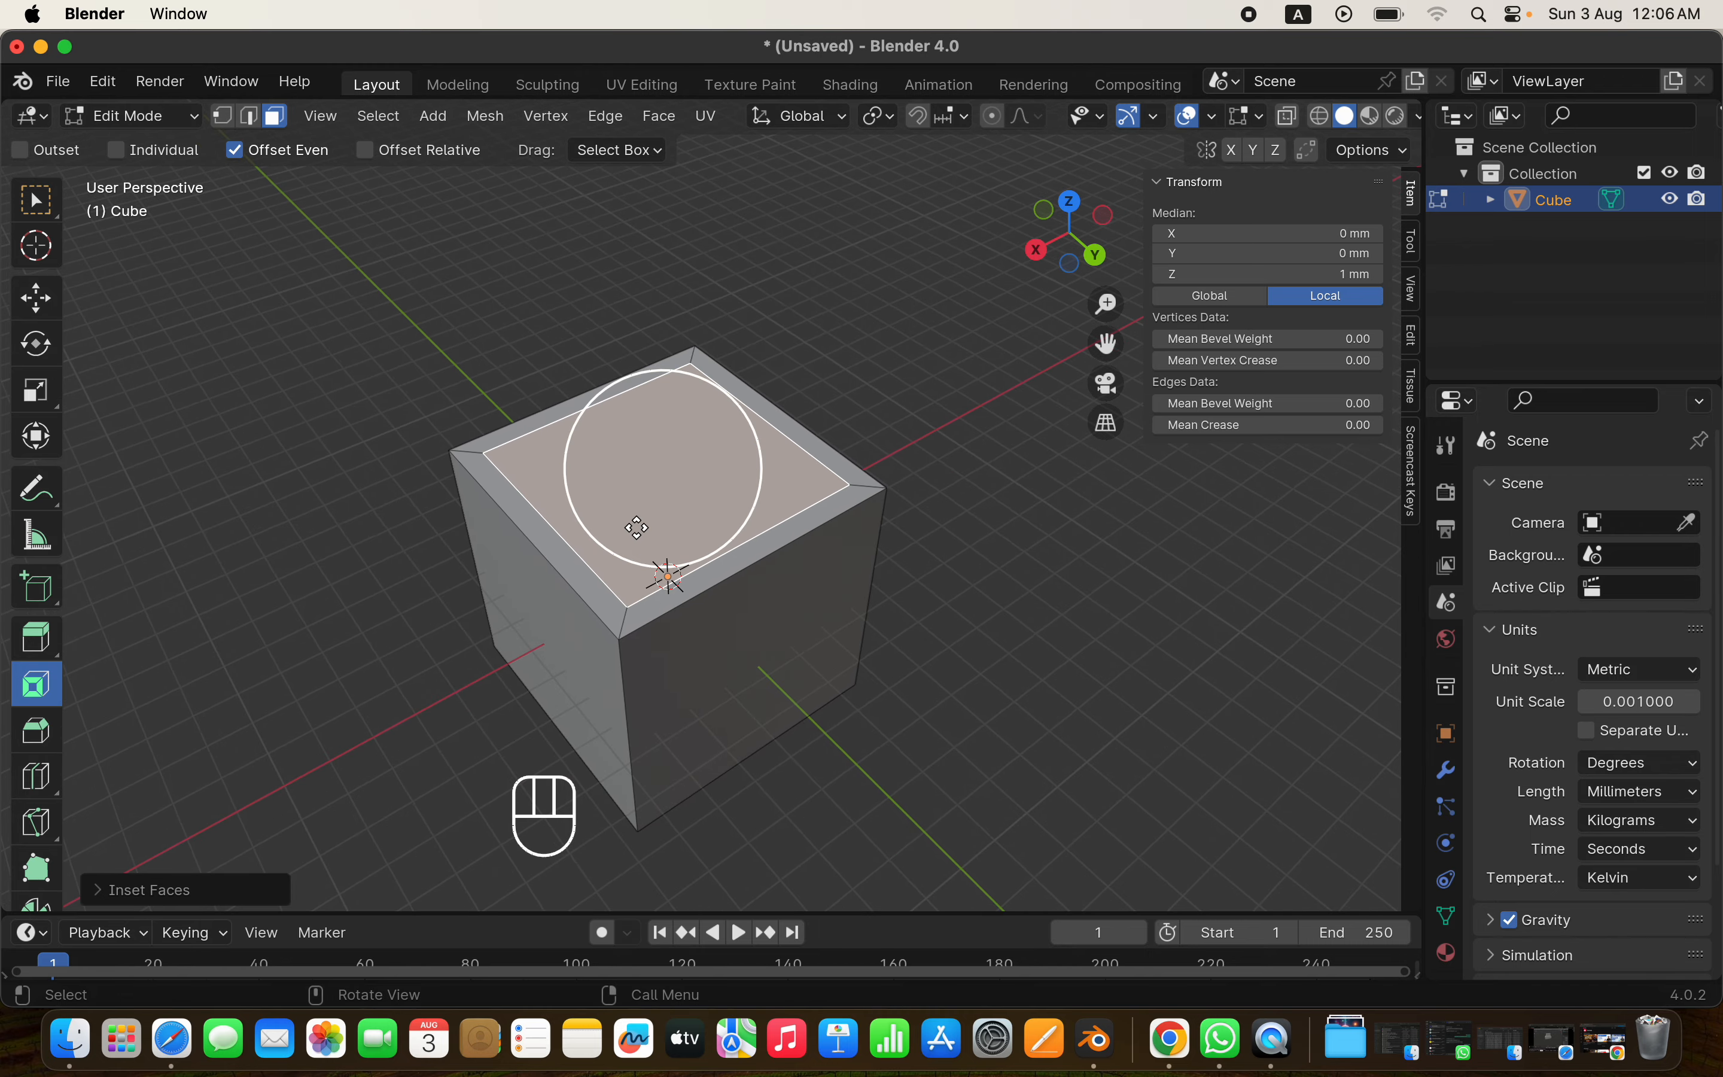
scroll(637, 528, "left", 4)
scroll(637, 527, "left", 2)
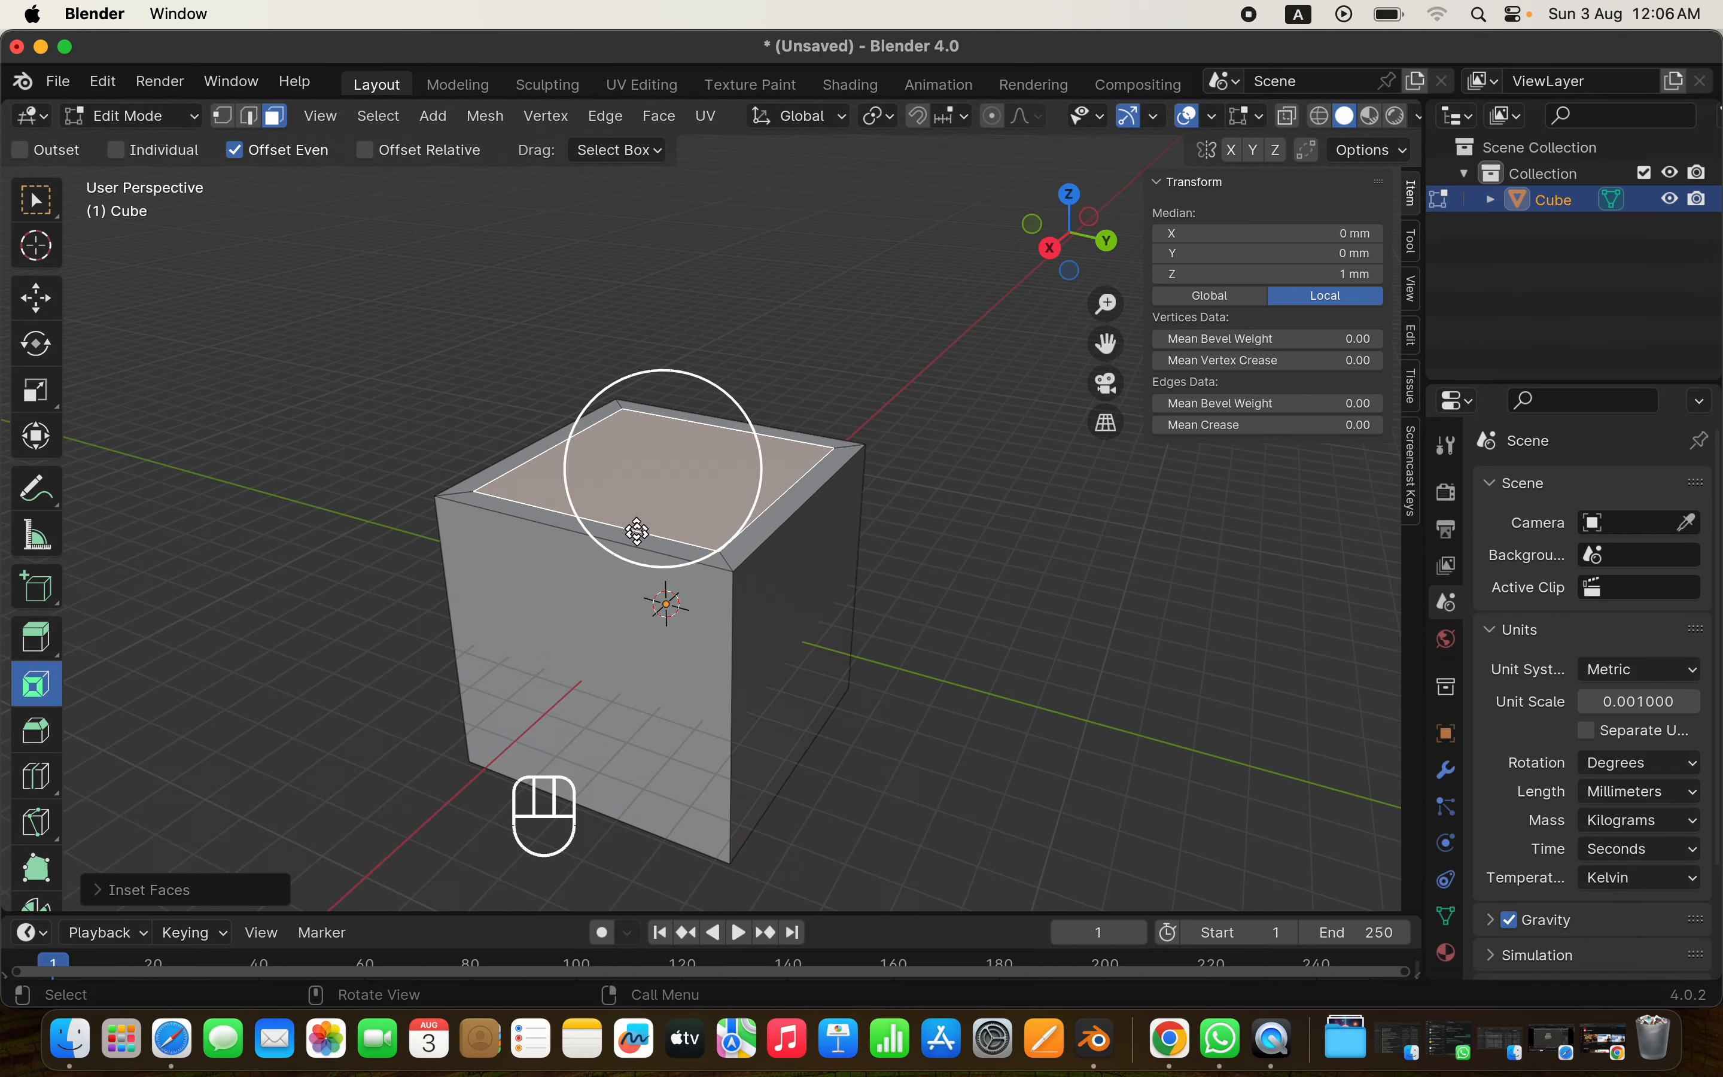
scroll(636, 531, "up", 5, "super")
Select three of the inset's border faces one after another, then undo the selections and the inset itself
left_click(596, 568)
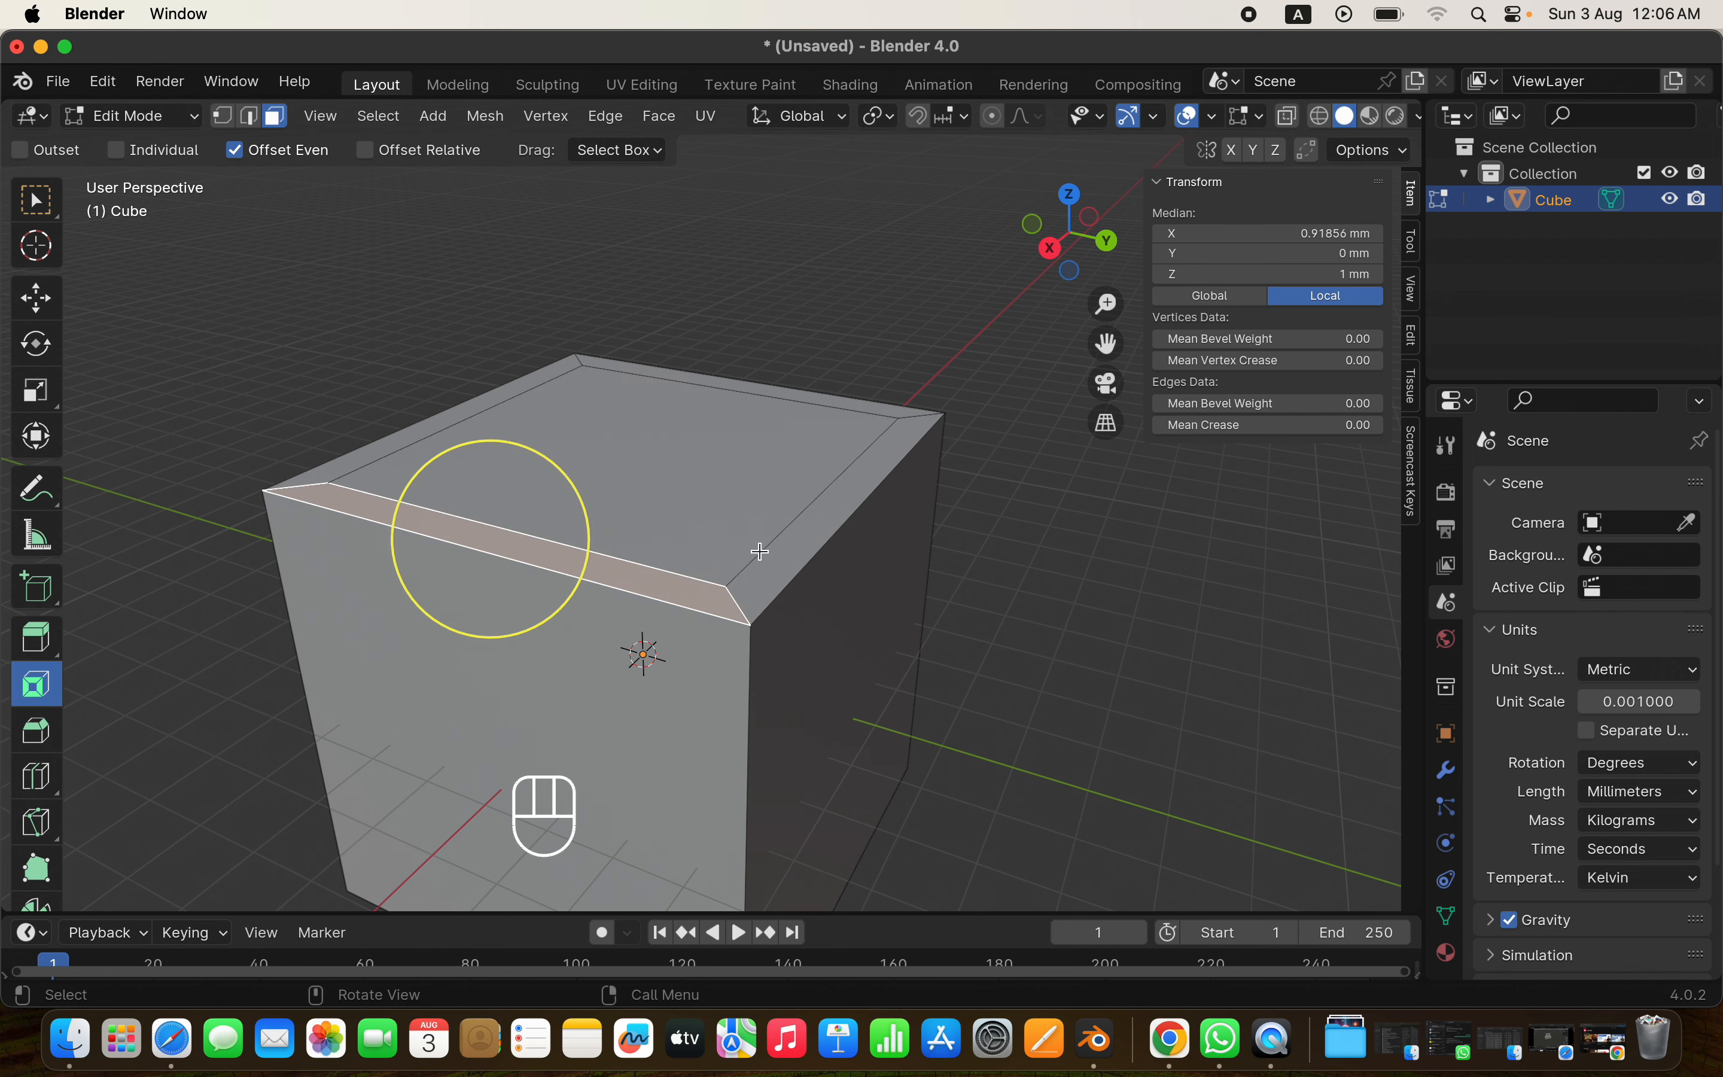
left_click(828, 479)
left_click(740, 384)
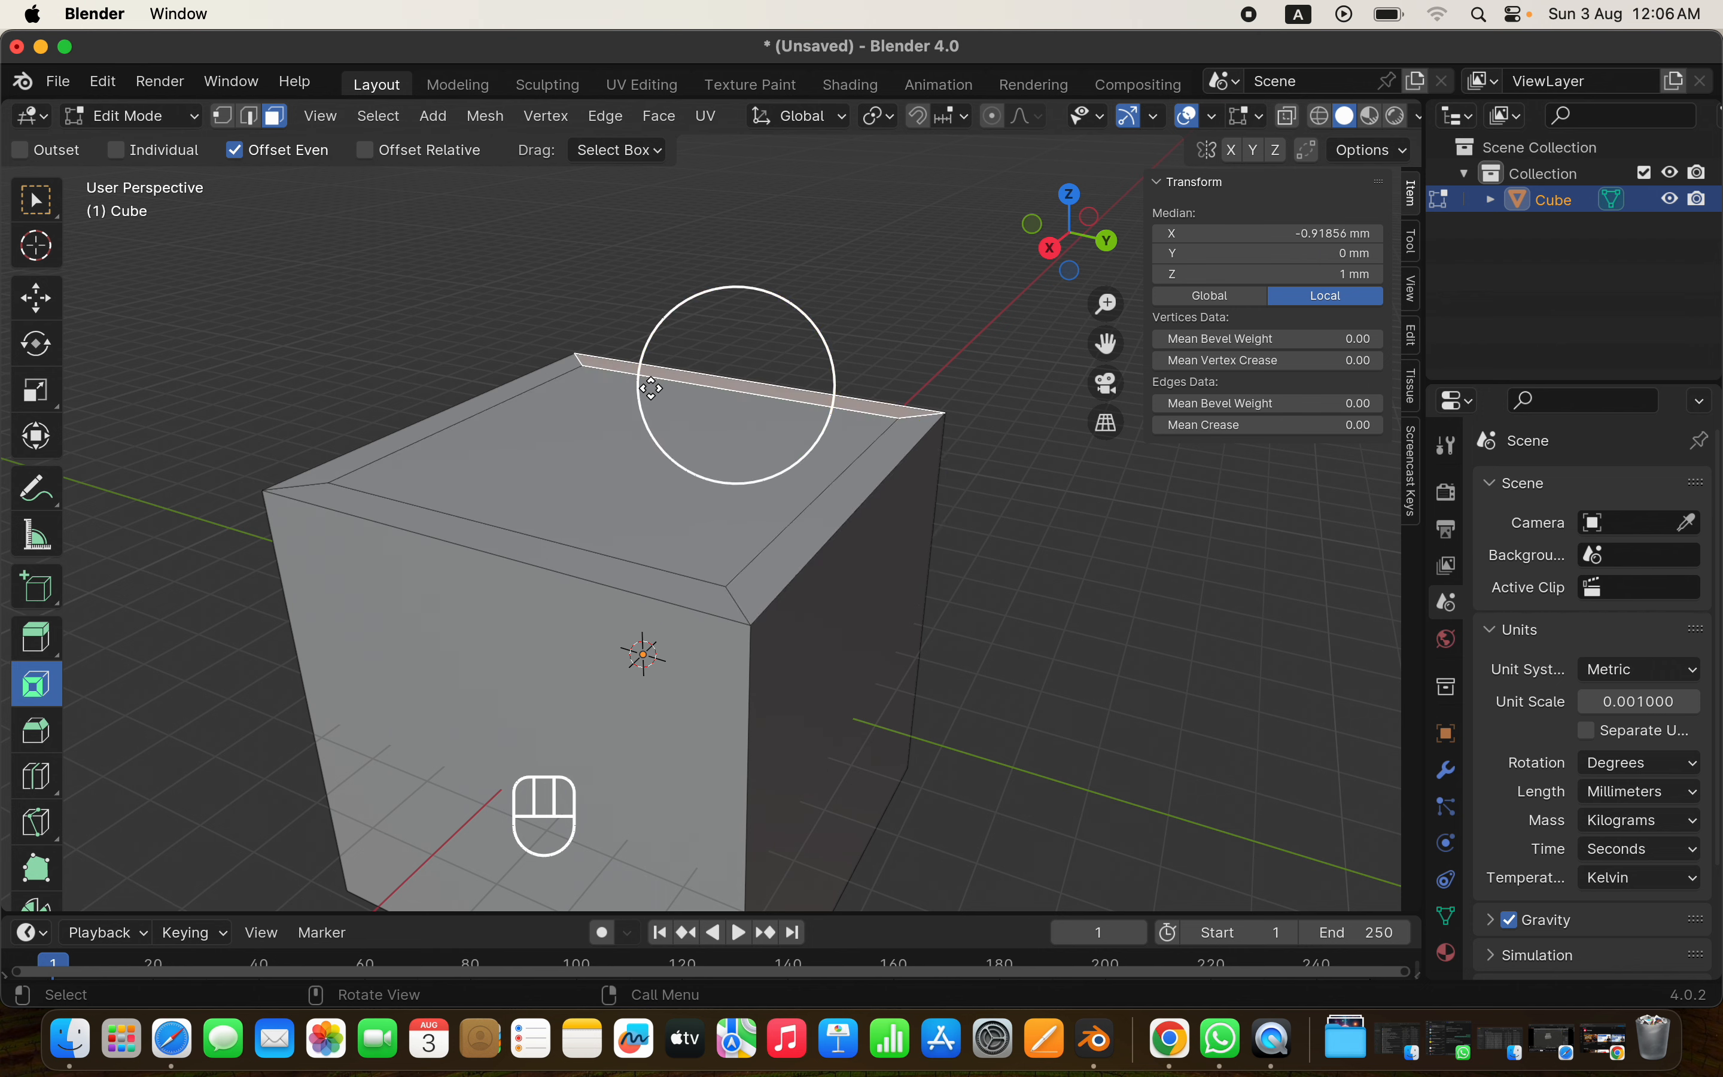
key("super+z")
key("super+z")
key("super+z")
key("super+z")
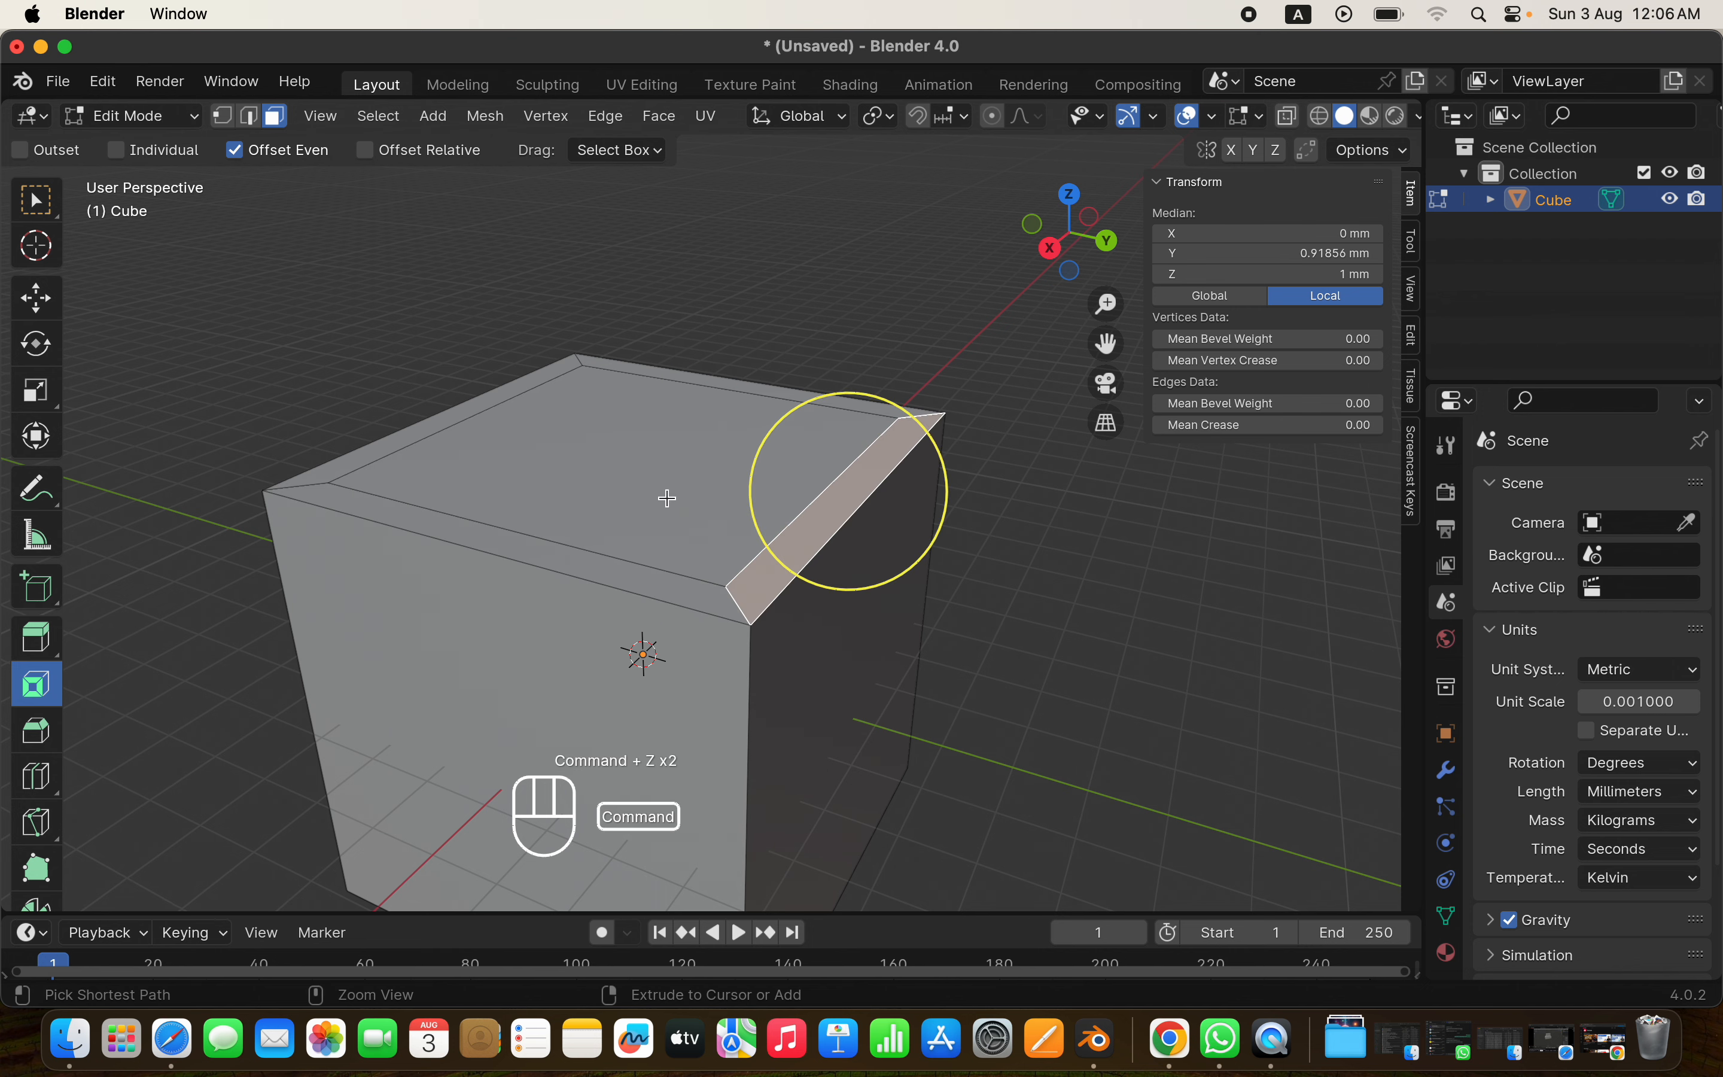
scroll(668, 497, "left", 5)
scroll(668, 497, "up", 5)
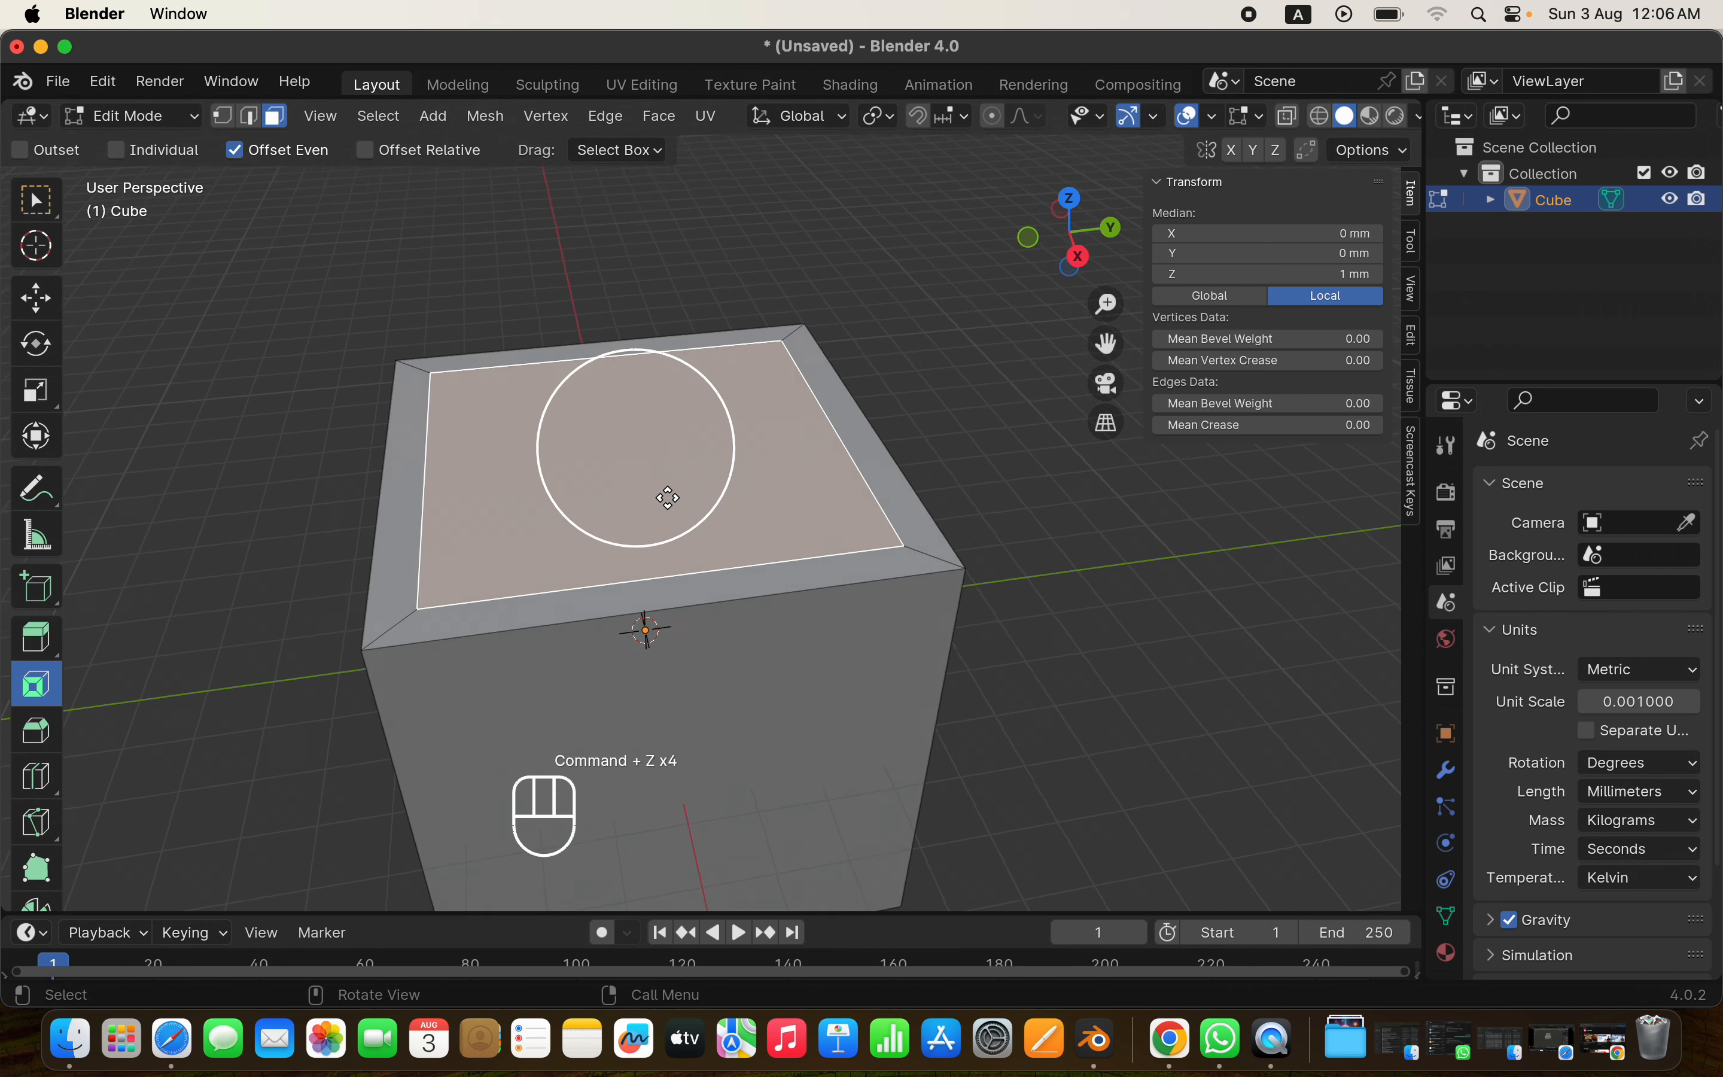
key("super+z")
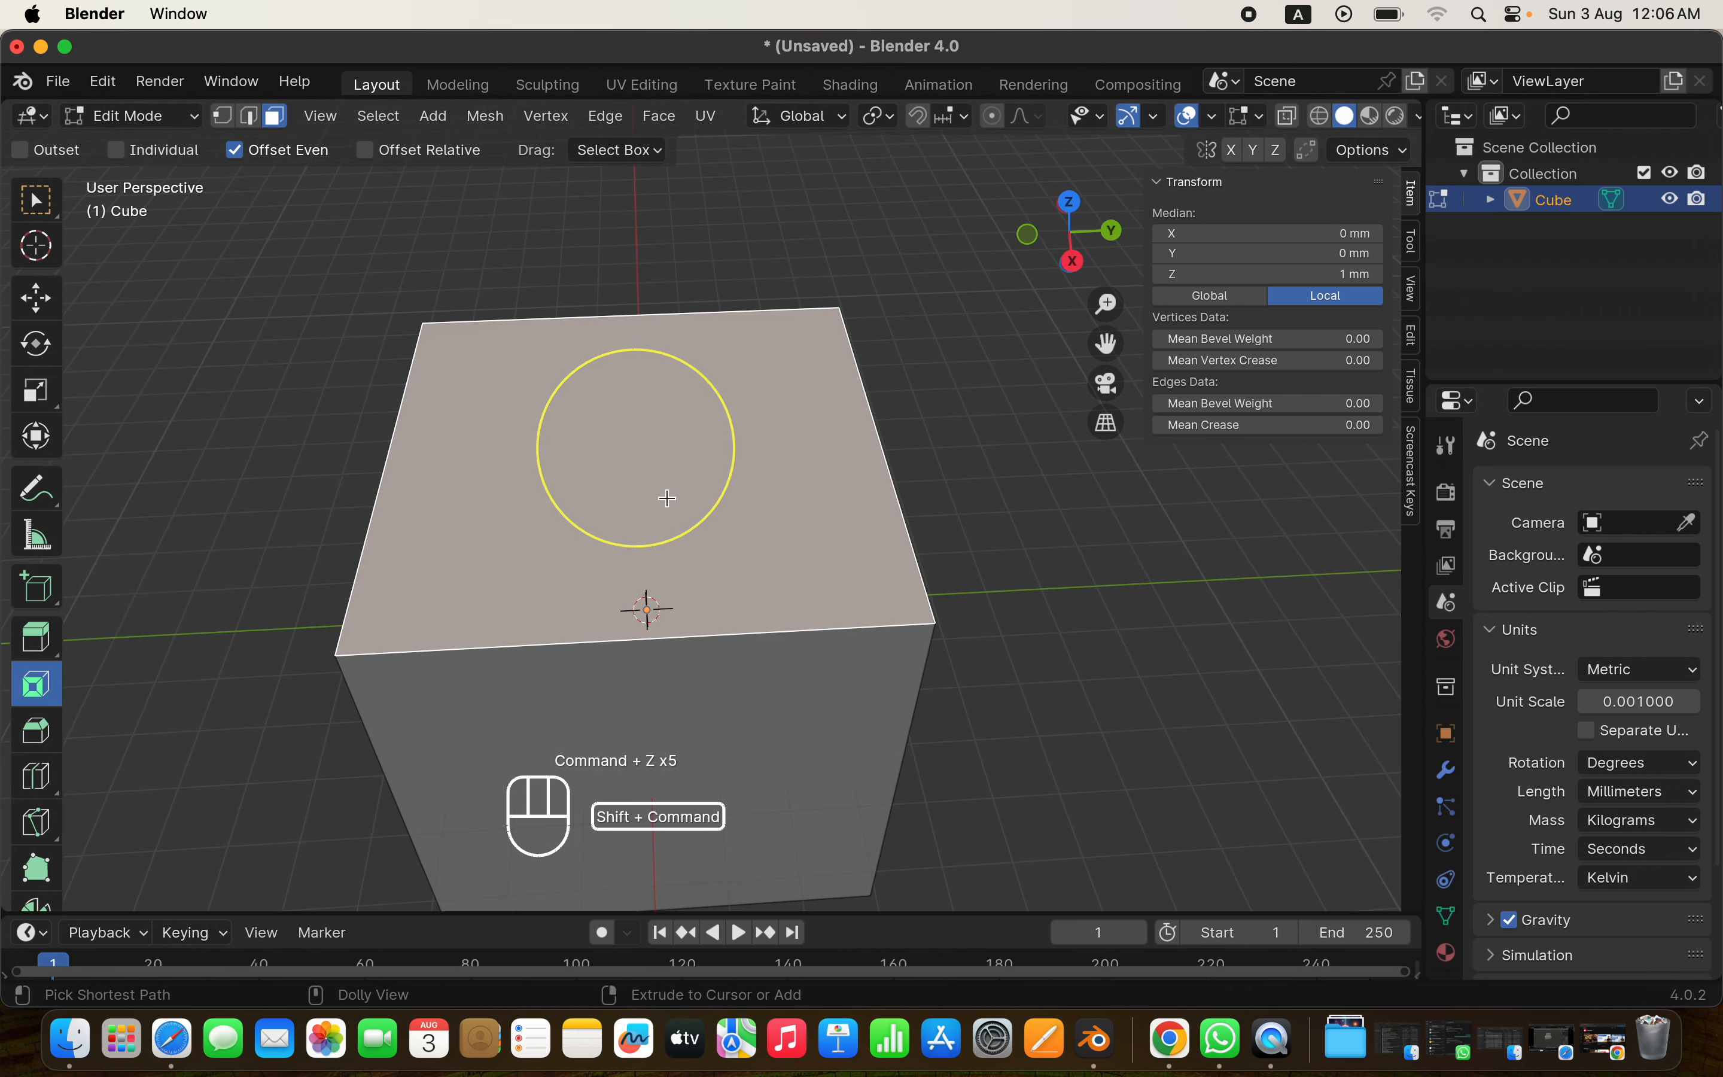
Inset the cube's top face with the Inset Faces tool, leaving a thin, even rim
left_click_drag(585, 527, 591, 516)
scroll(591, 515, "down", 5)
scroll(591, 515, "left", 3)
scroll(591, 516, "left", 2)
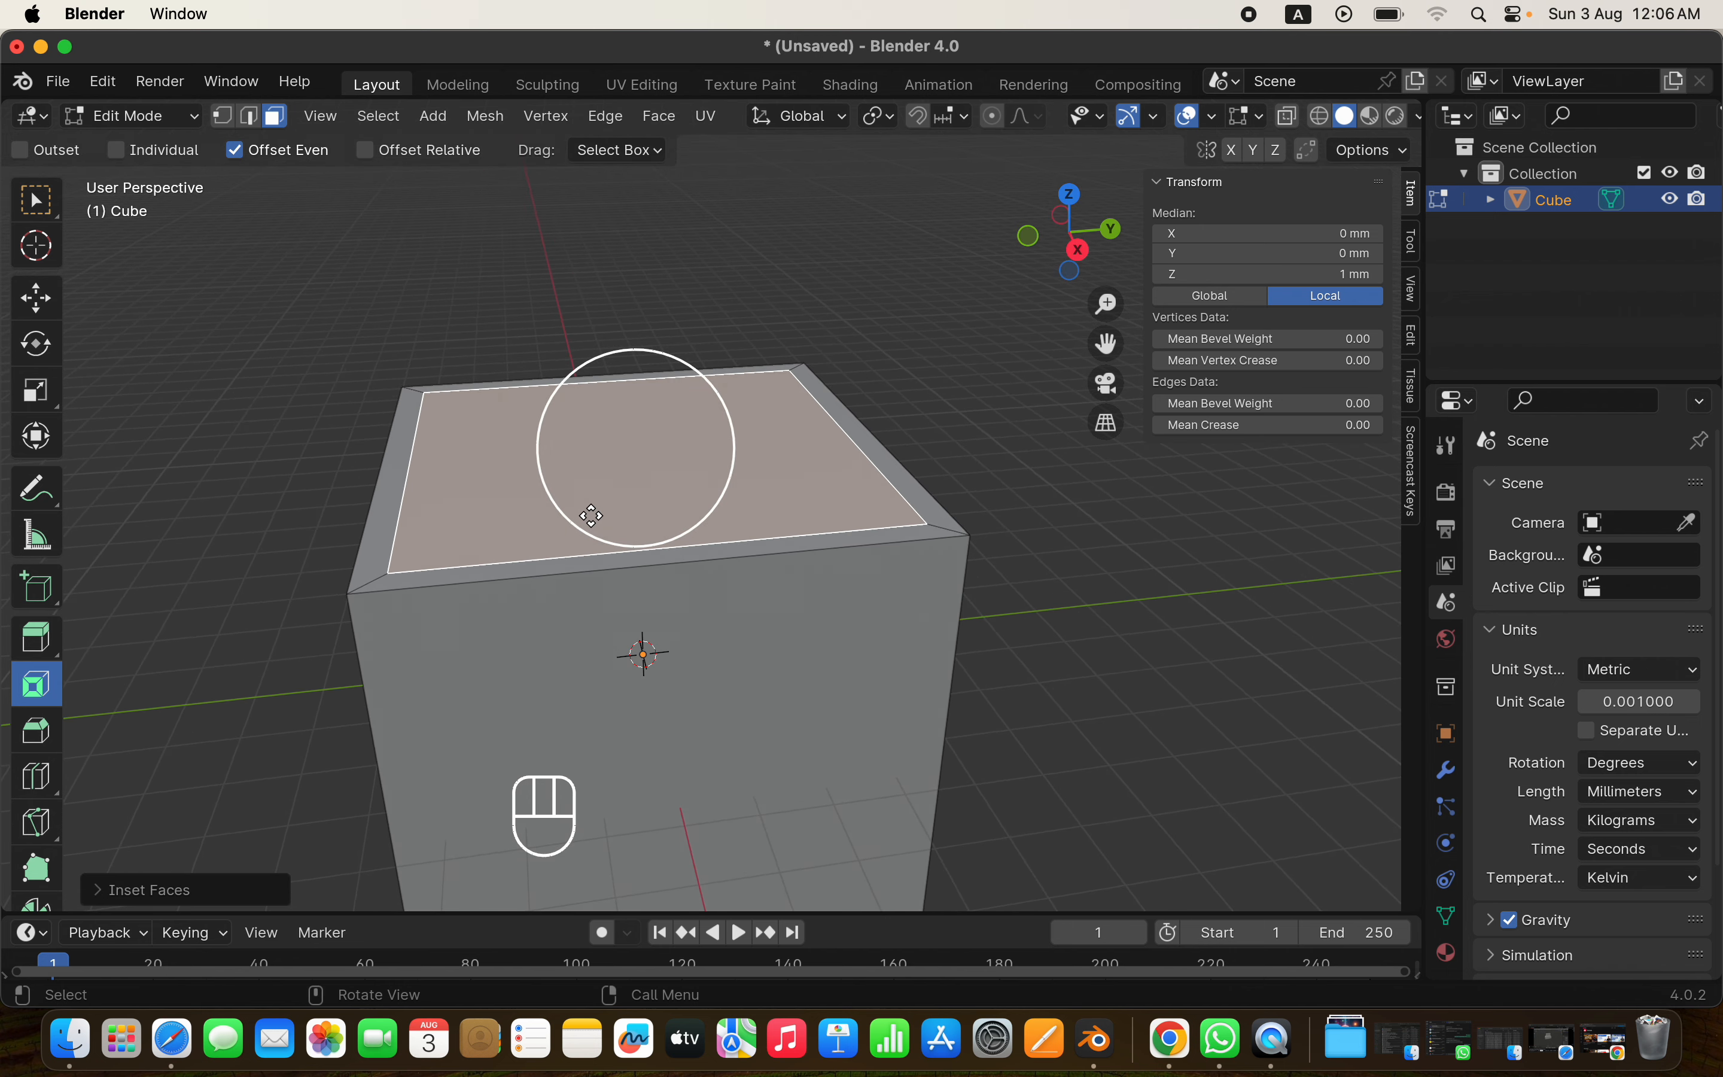
Extrude the inset face downward to about the cube's mid-height, forming an open box with thin walls
key("e")
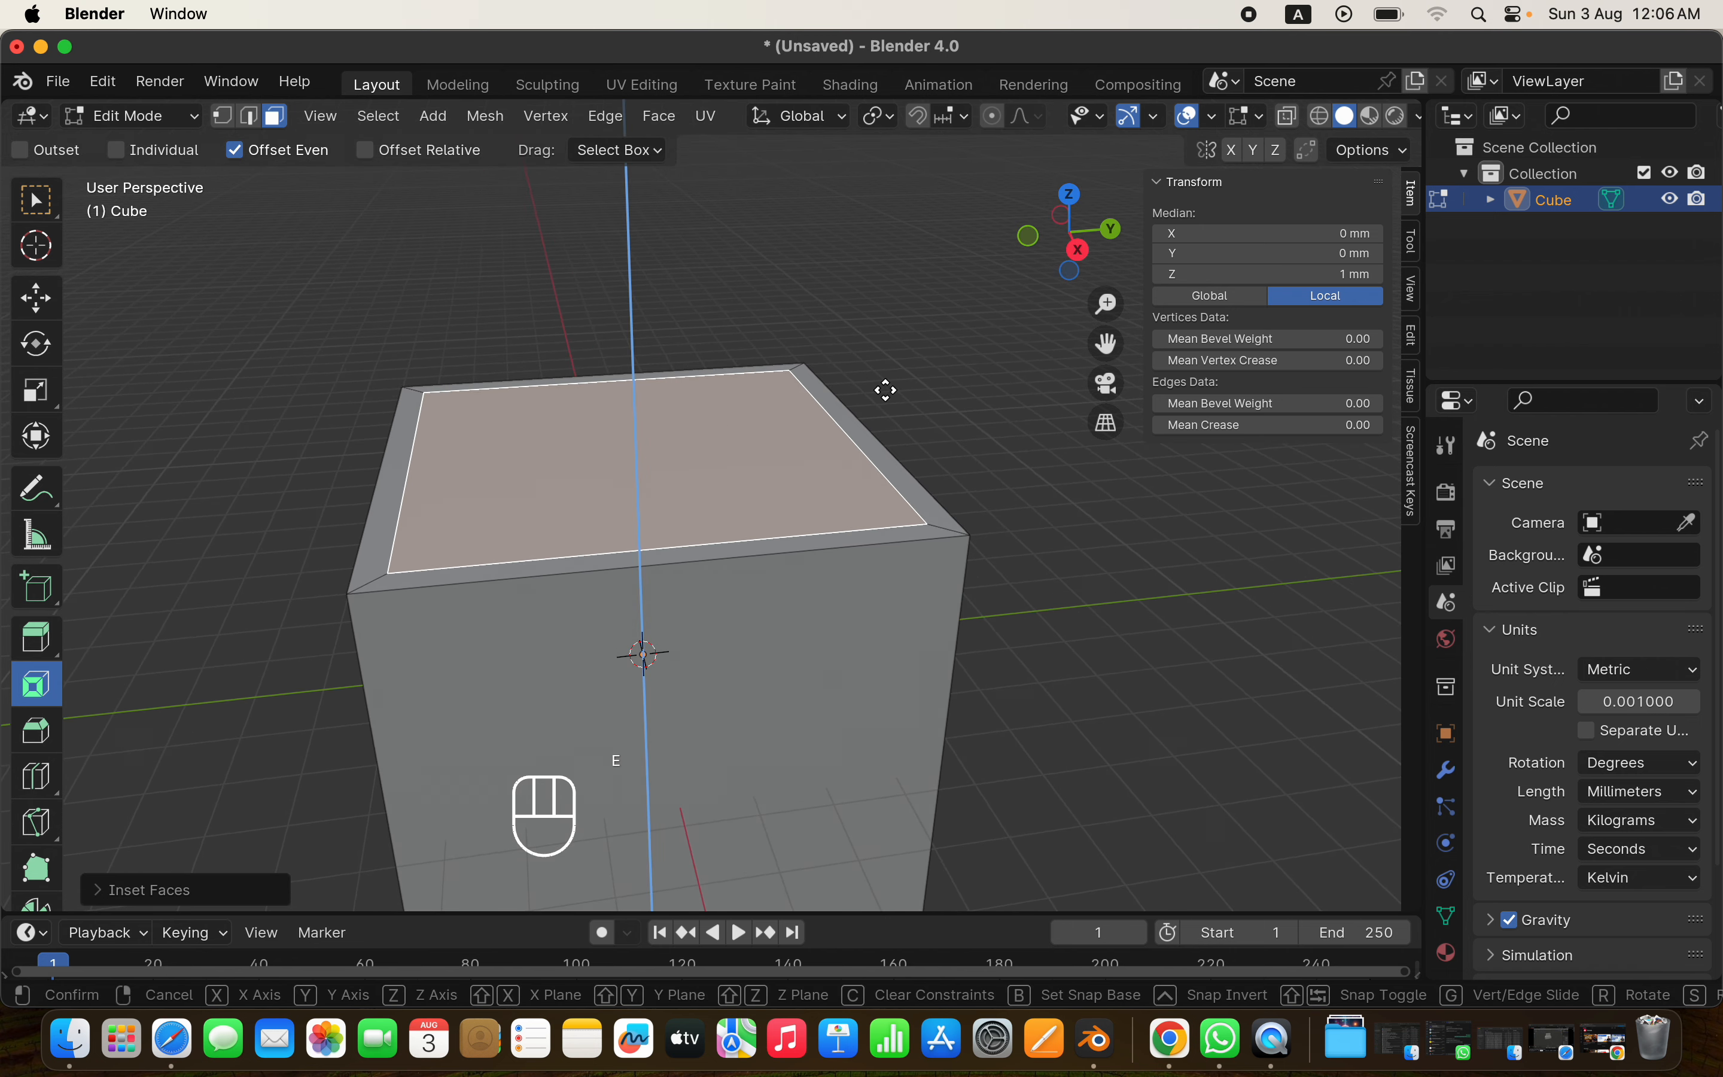
left_click(895, 600)
scroll(899, 602, "up", 5)
scroll(899, 602, "down", 8)
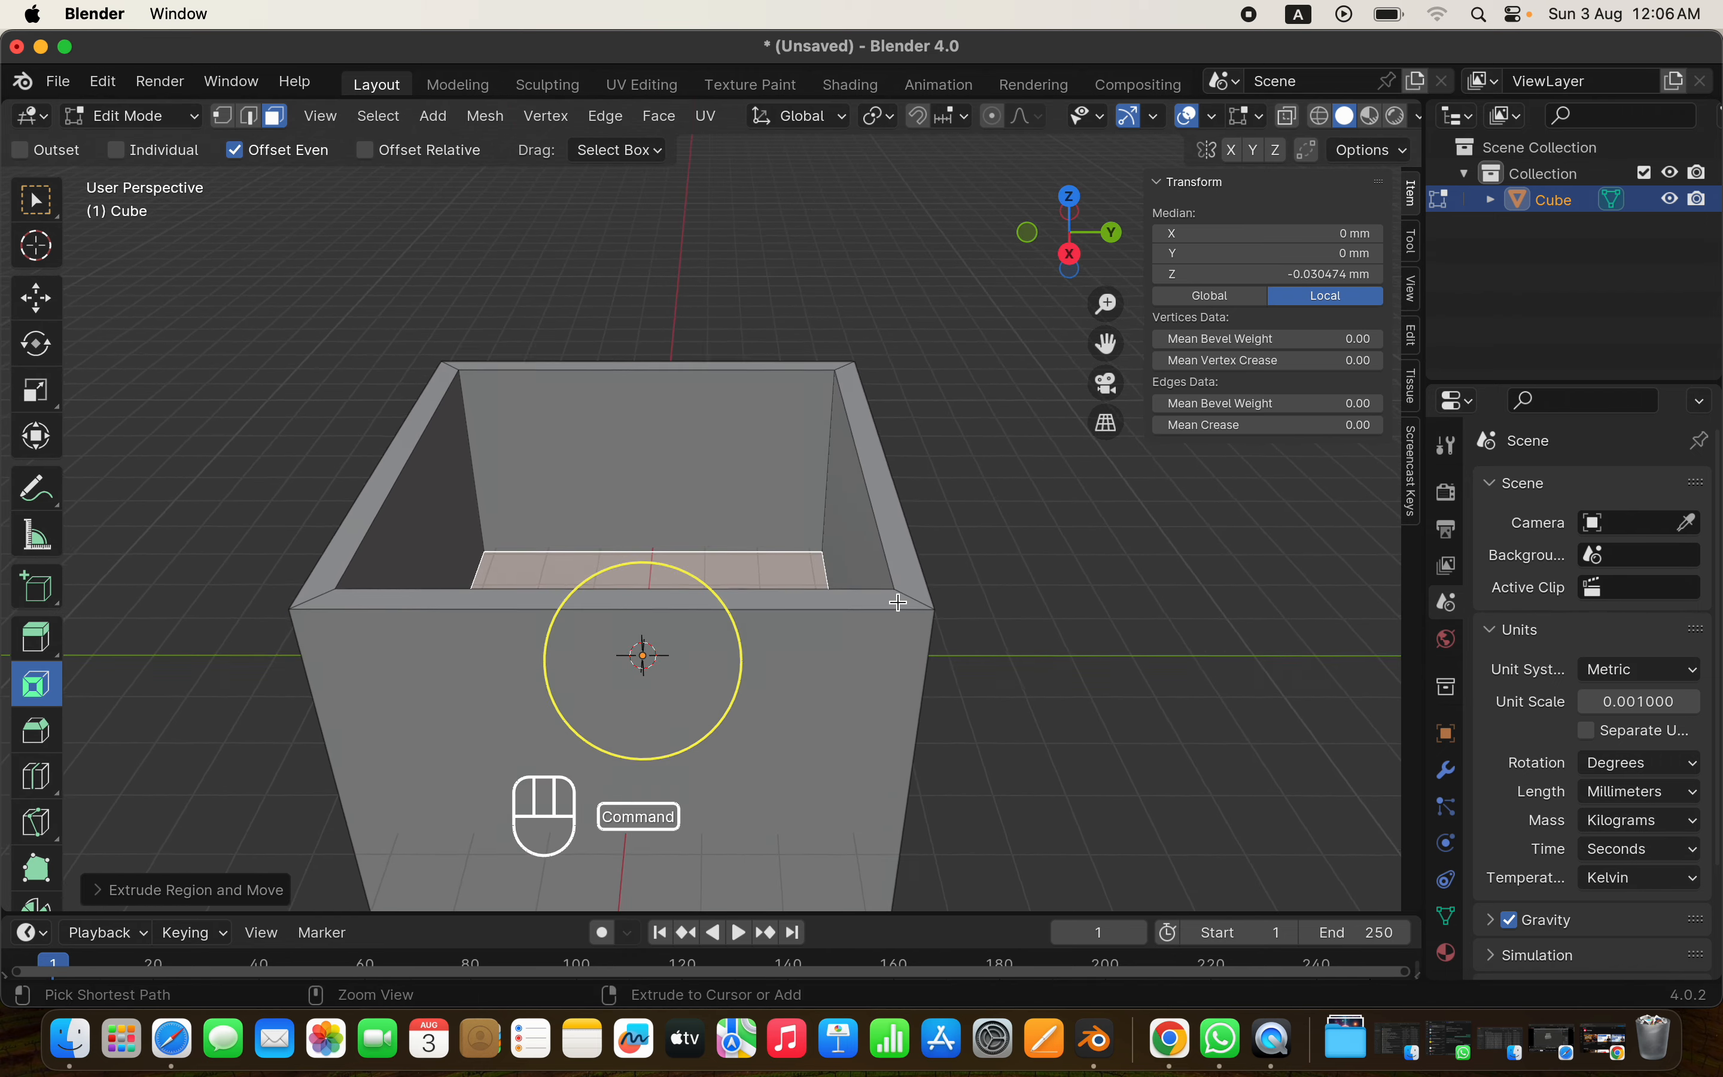
scroll(899, 602, "down", 2)
Switch to Object Mode and move the open box about 7.35 mm upward along the Z axis
key("Tab")
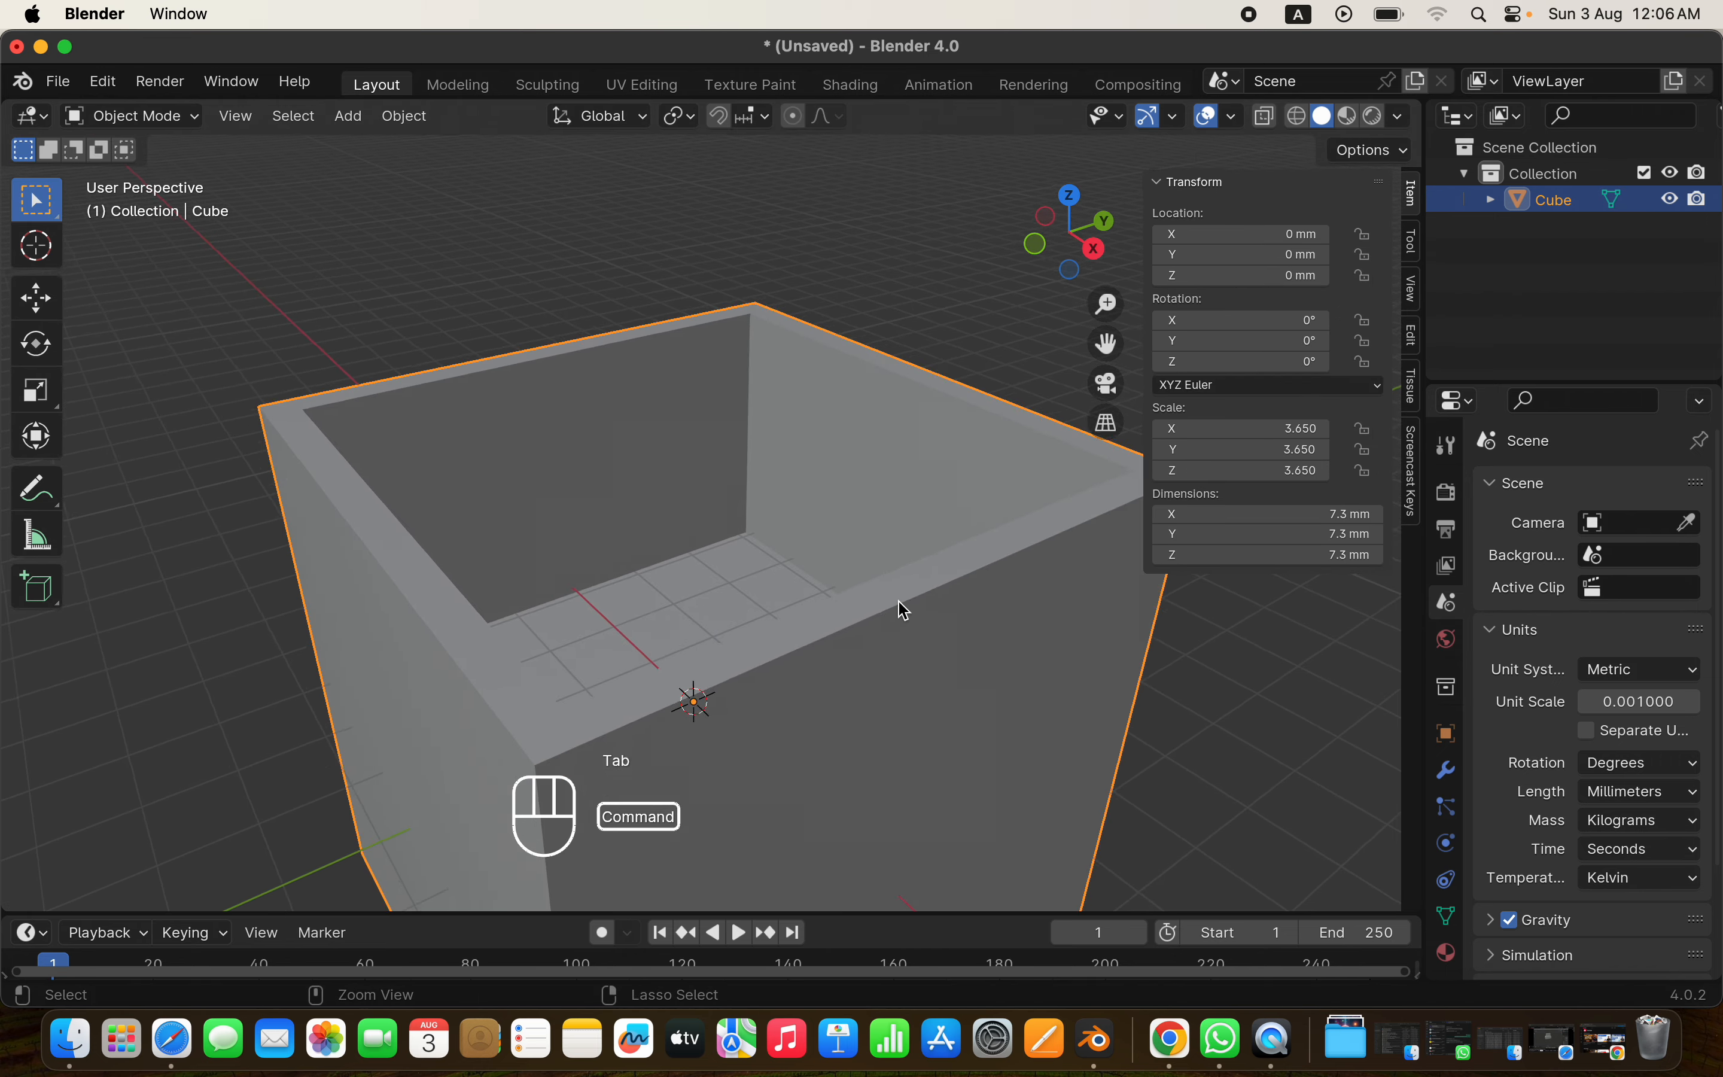
scroll(901, 606, "down", 5)
scroll(902, 609, "up", 3)
key("g")
key("z")
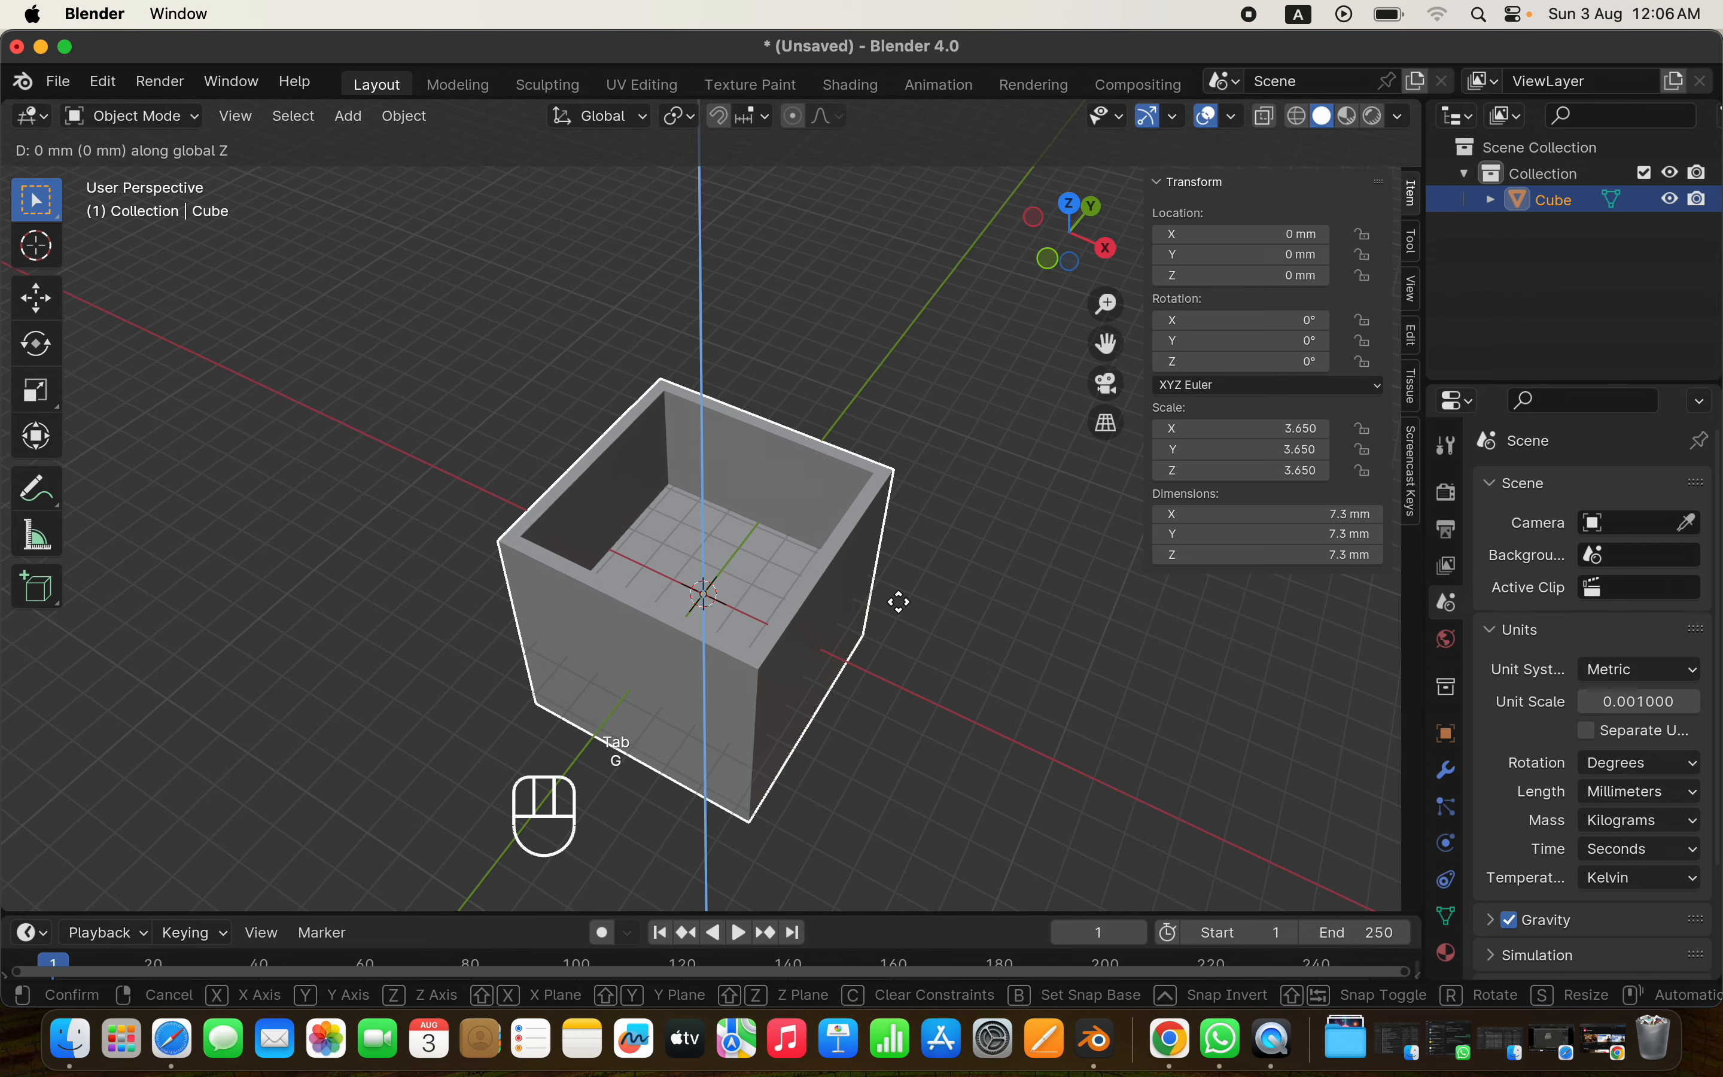
left_click(918, 408)
Examine the raised open box from above, from the sides and at a low angle
scroll(918, 407, "right", 6)
scroll(918, 408, "up", 5, "shift")
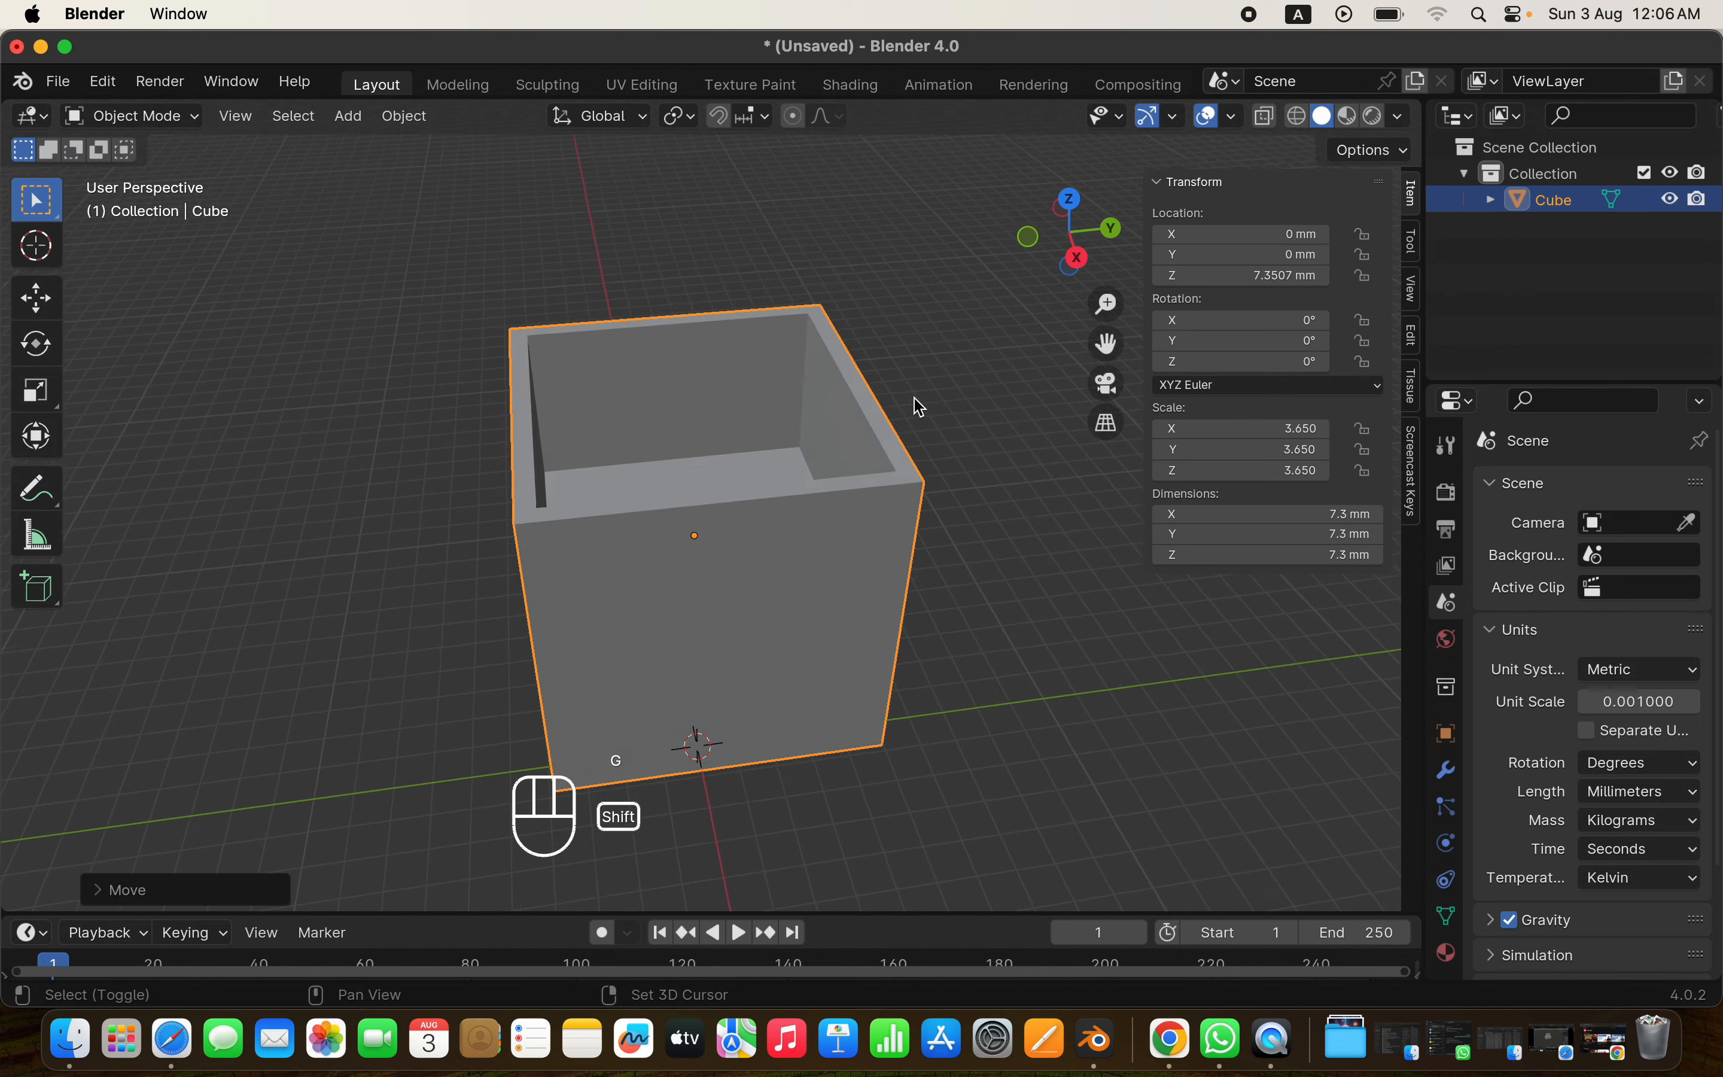
scroll(918, 407, "down", 5, "super")
scroll(918, 407, "left", 4)
scroll(919, 408, "up", 2)
scroll(919, 408, "down", 5)
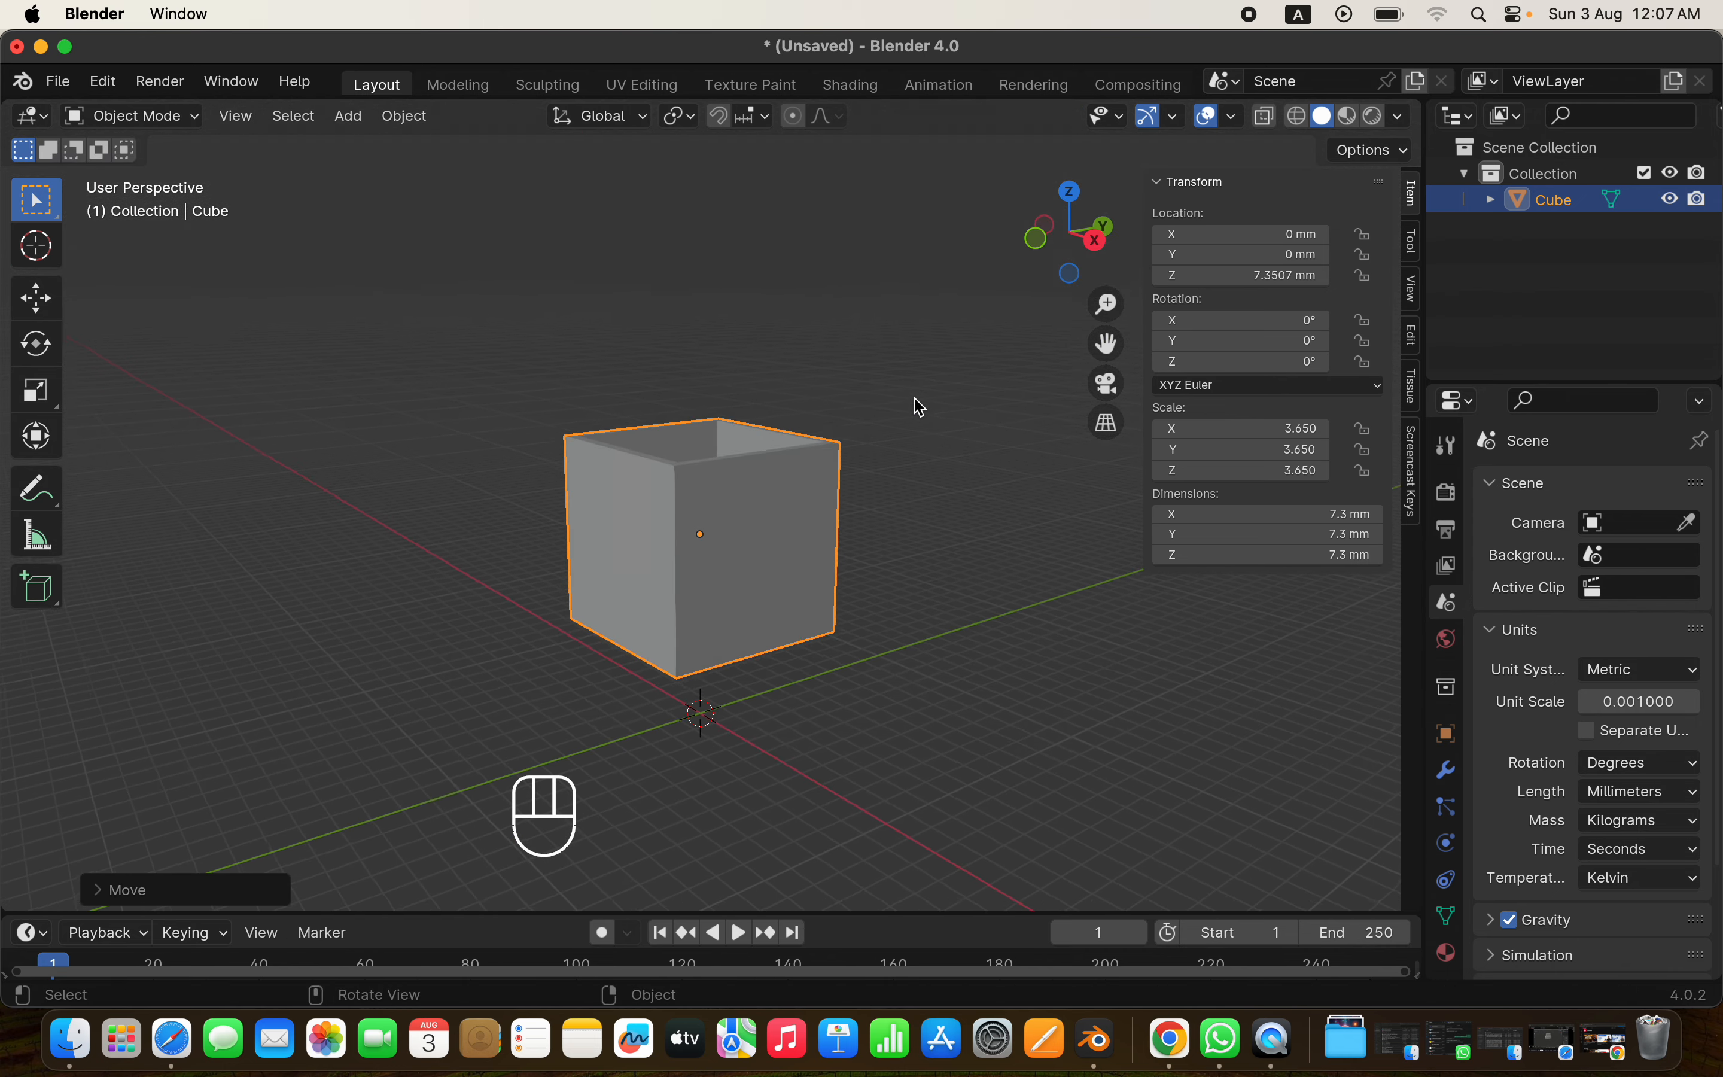
scroll(918, 408, "up", 5)
scroll(918, 408, "right", 4)
scroll(918, 407, "up", 5, "super")
scroll(918, 408, "down", 8)
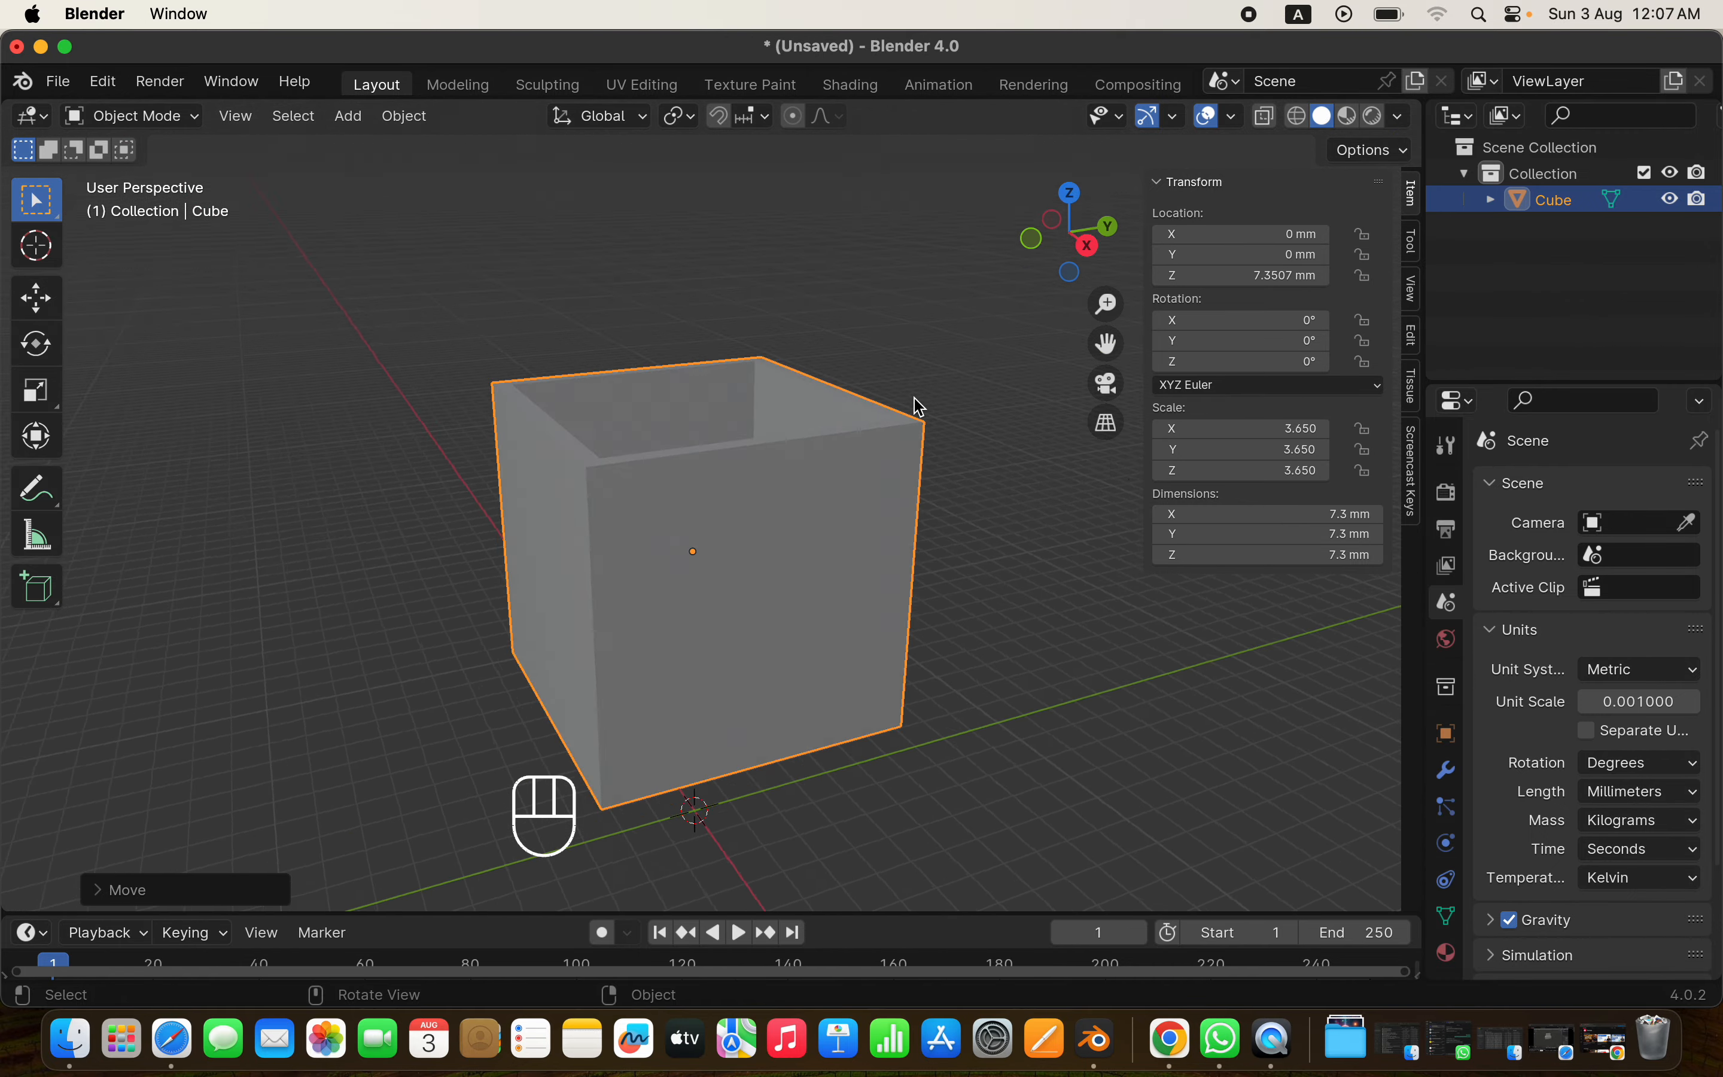
scroll(918, 407, "up", 7)
Undo the box's move, the downward extrusion and the inset, going back to the plain cube's selected top face
key("super+z")
key("super+z")
key("super+z")
key("super+z")
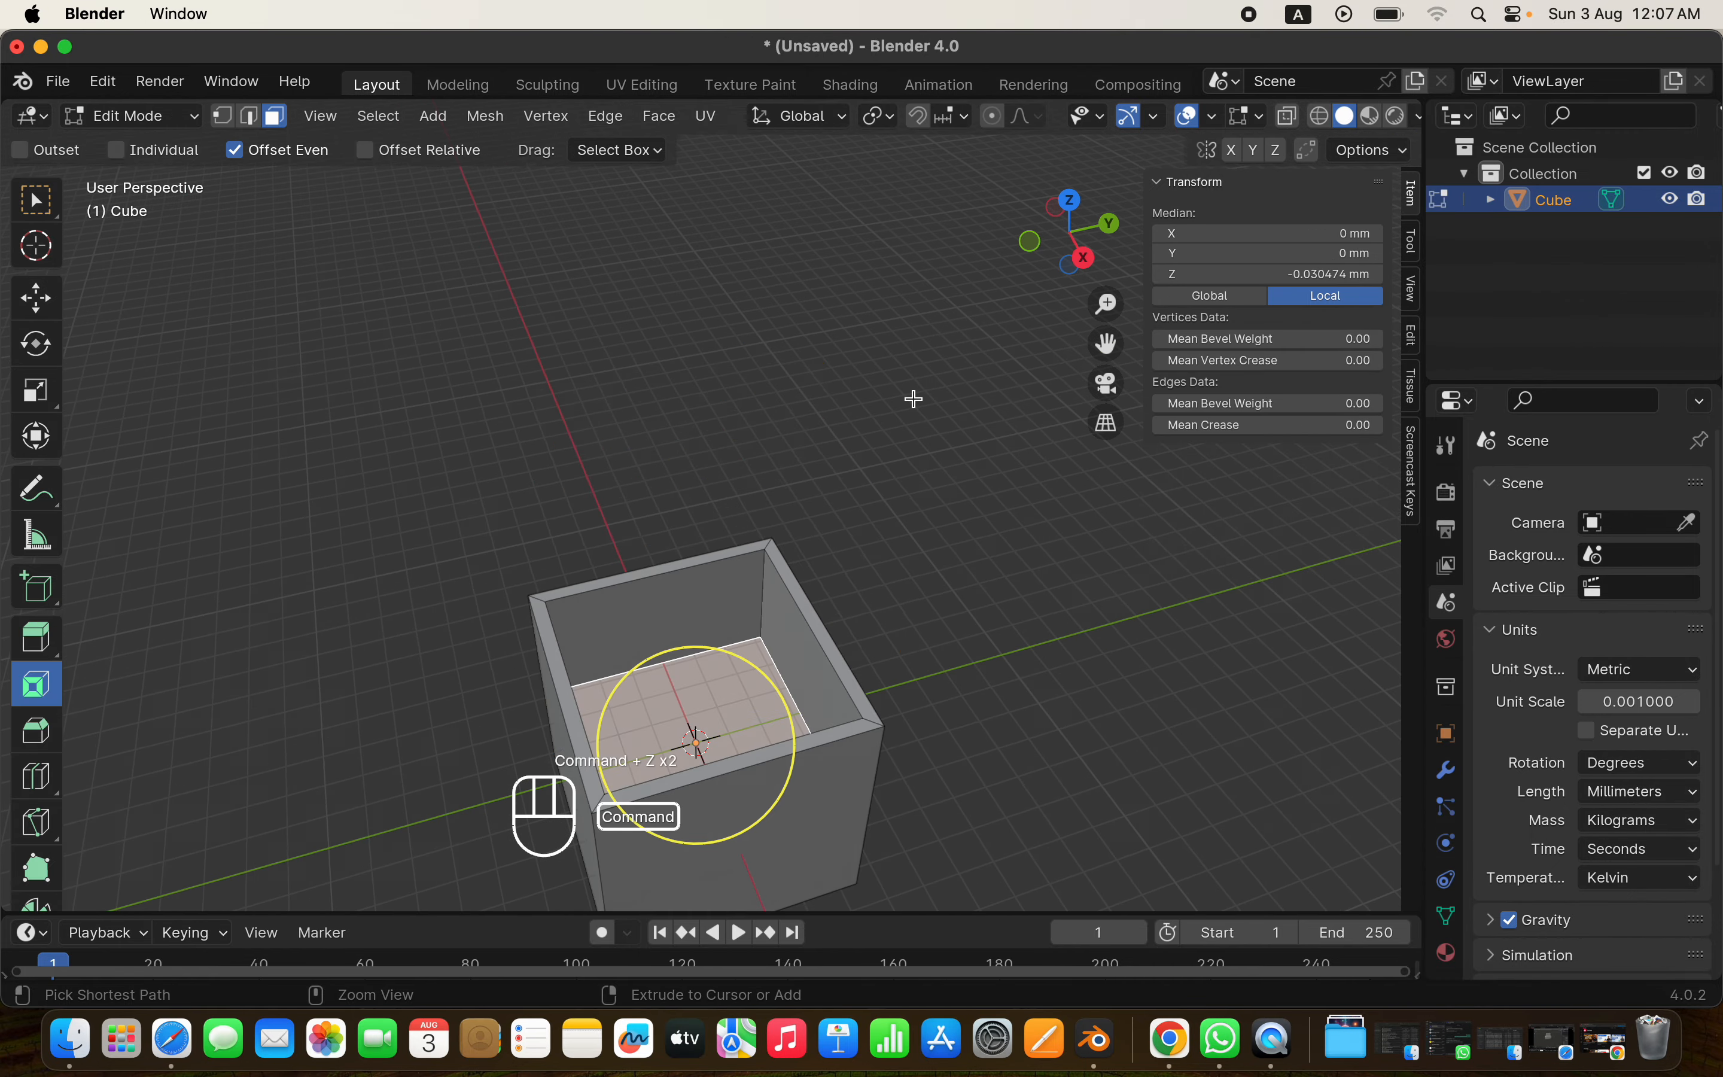
scroll(914, 399, "down", 5)
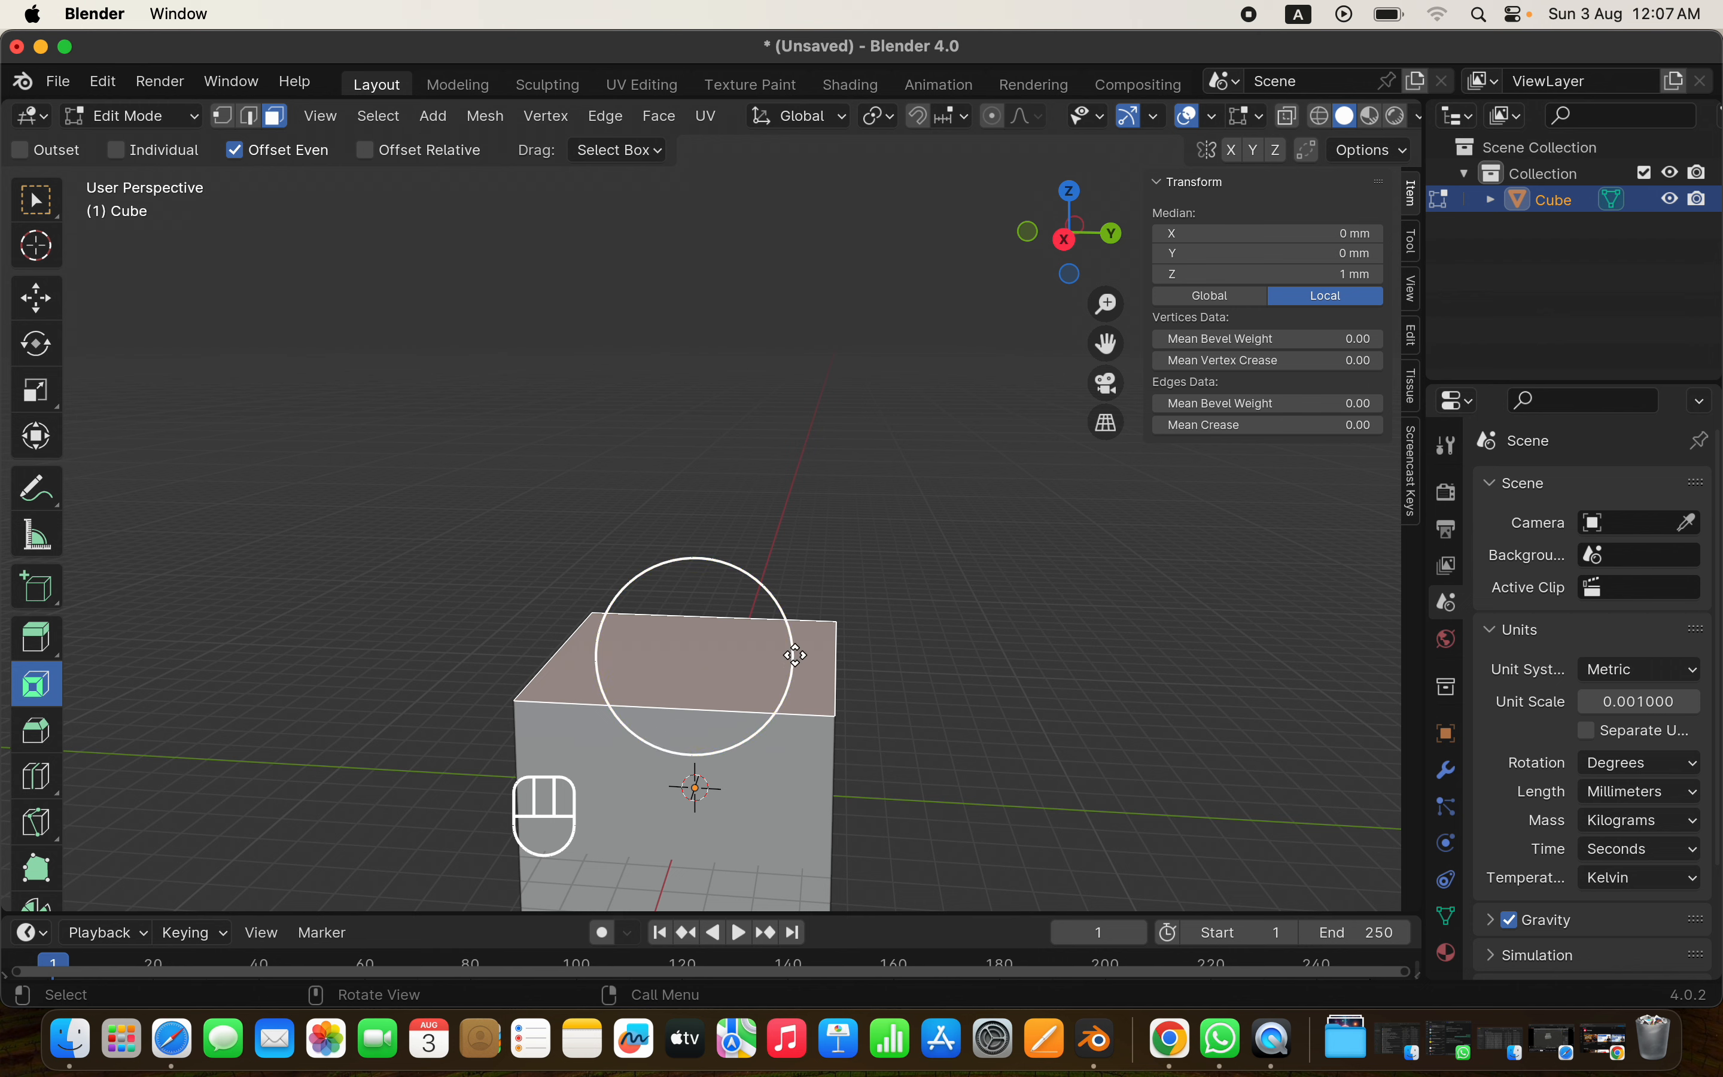
Inset the cube's top face and extrude it upward three times, building a stepped top of shrinking tiers up to a local Z of about 1.69 mm
left_click_drag(795, 654, 776, 656)
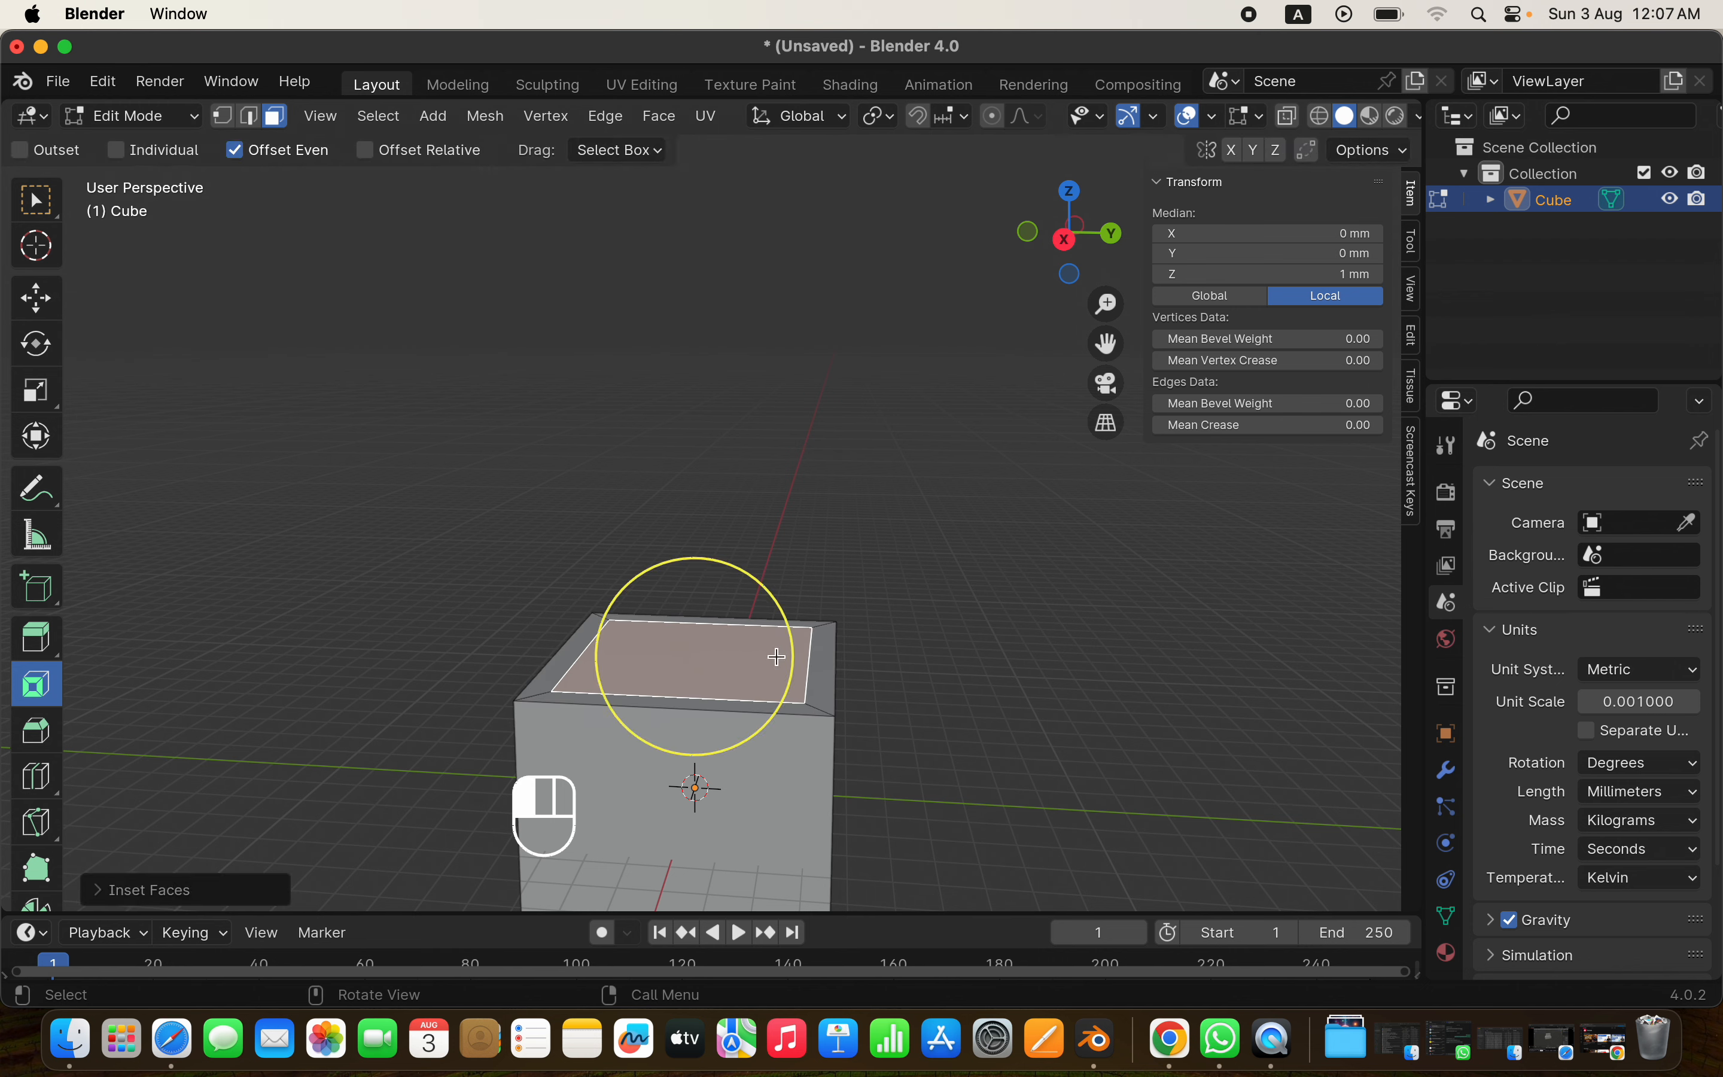
key("e")
left_click(778, 634)
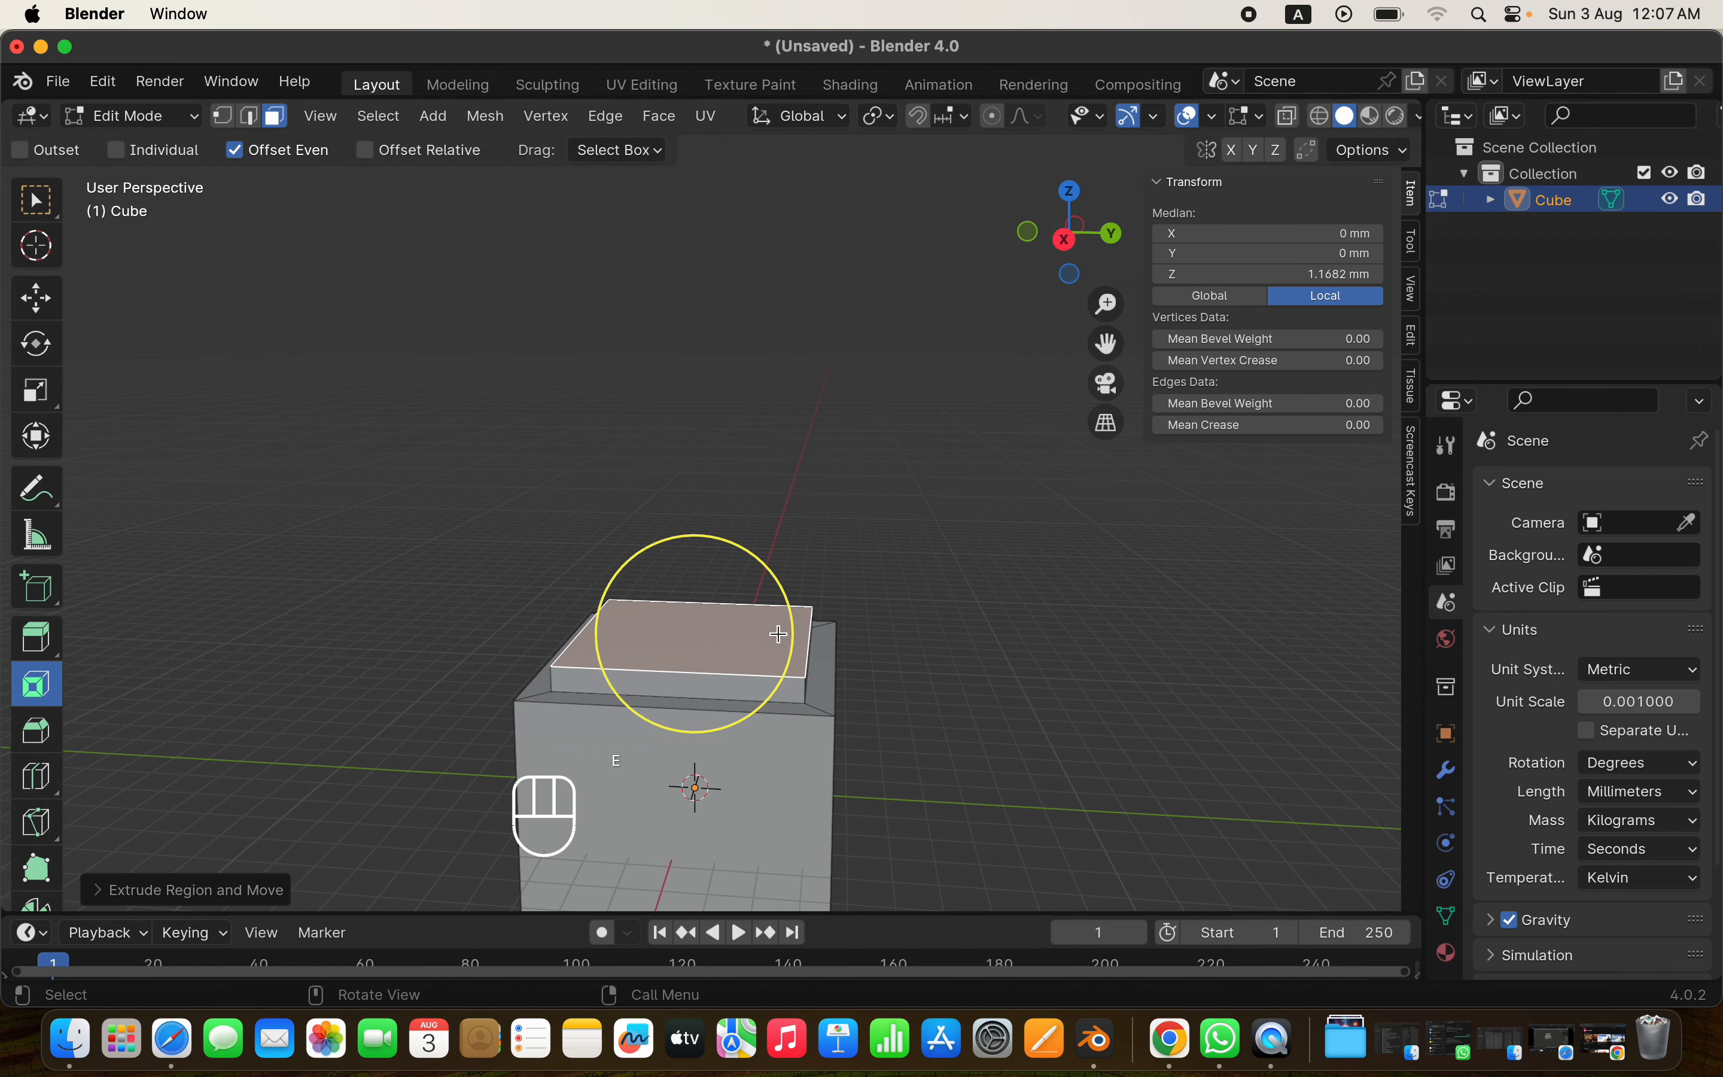
left_click_drag(789, 606, 760, 577)
left_click(777, 584)
key("e")
left_click(757, 528)
Inset the cube's negative-Y side face and extrude it outward to a local Y of about -2.18 mm
scroll(715, 733, "down", 3, "ctrl")
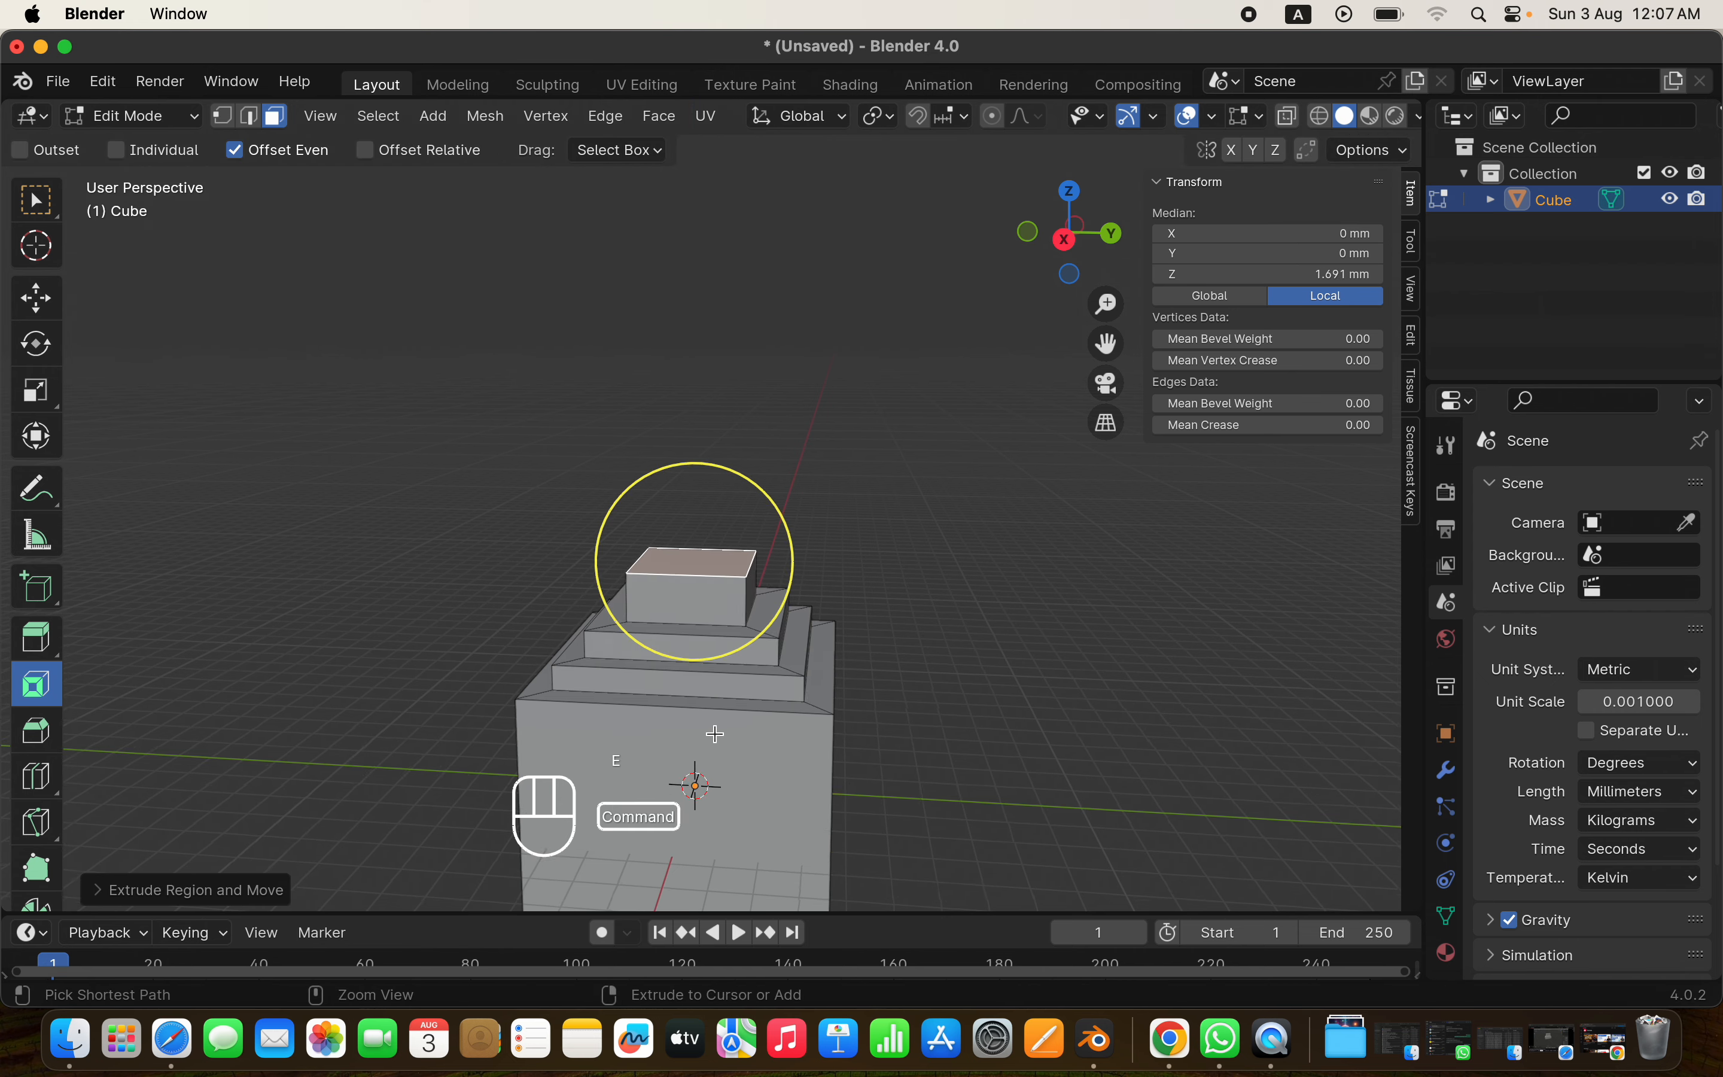
scroll(713, 733, "down", 3, "shift")
scroll(713, 732, "left", 5)
scroll(713, 733, "left", 5)
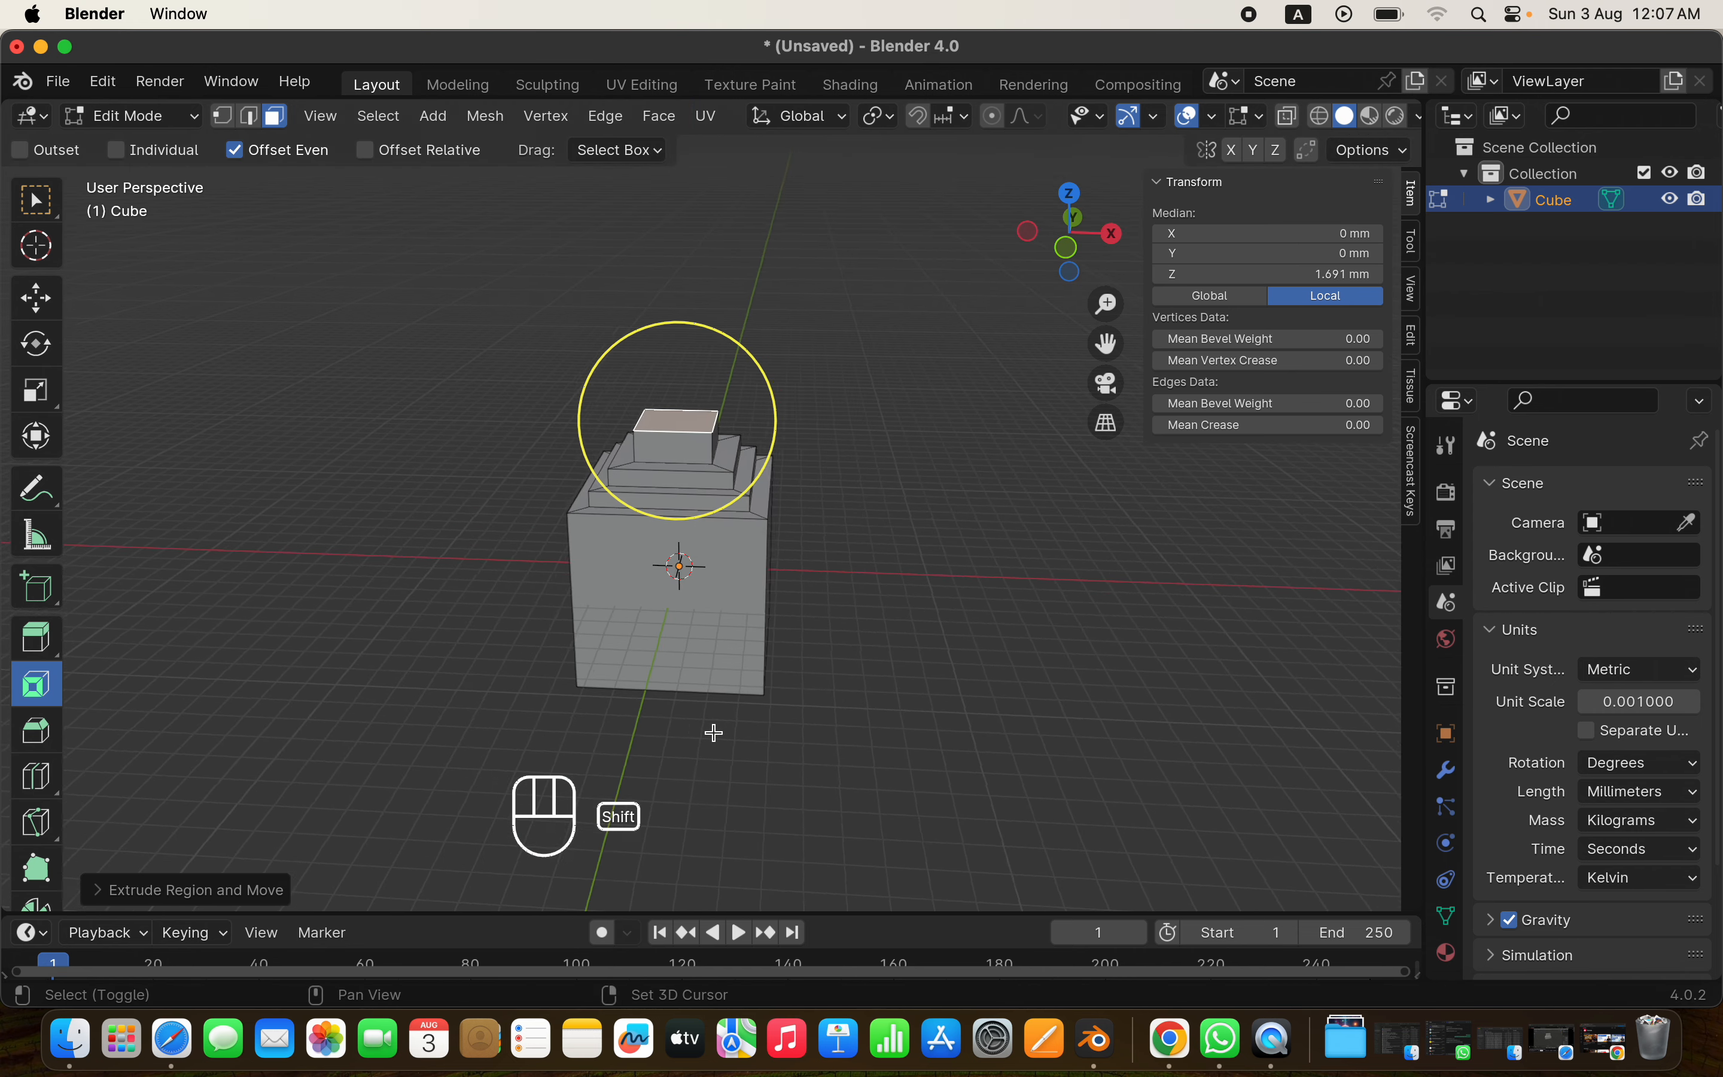
left_click(627, 622)
scroll(626, 621, "up", 3)
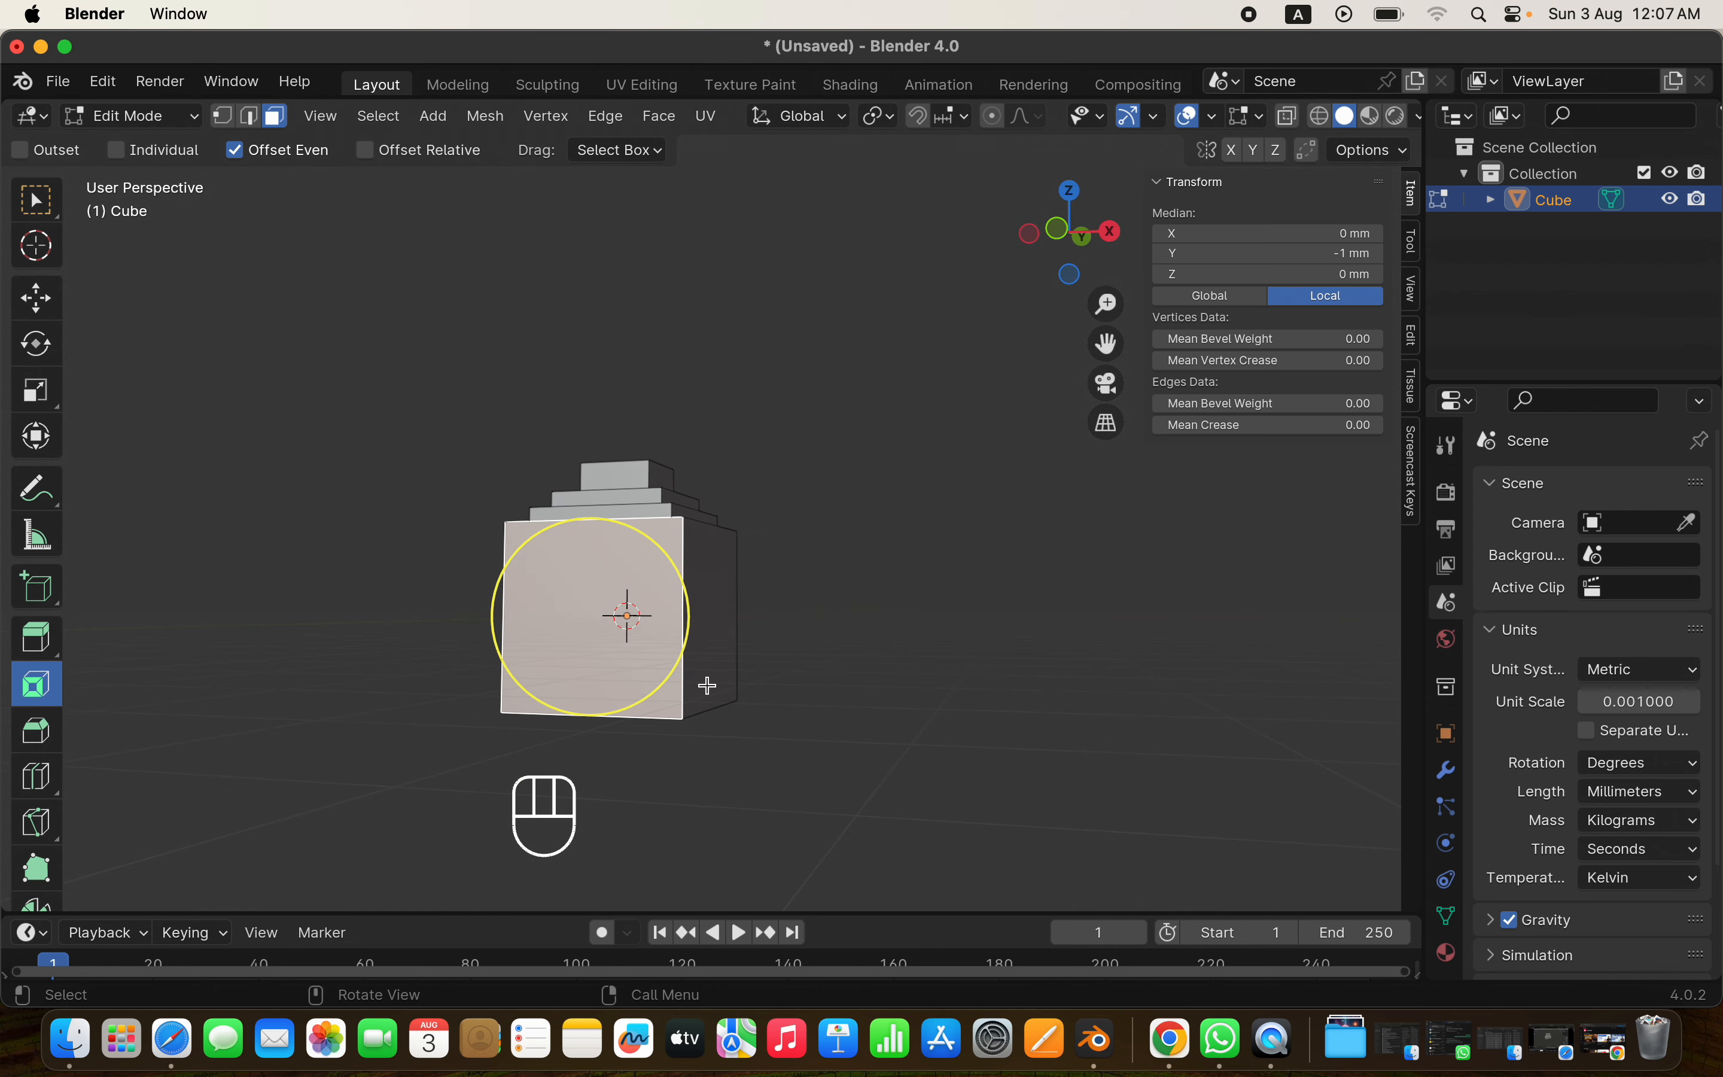
scroll(704, 685, "left", 5)
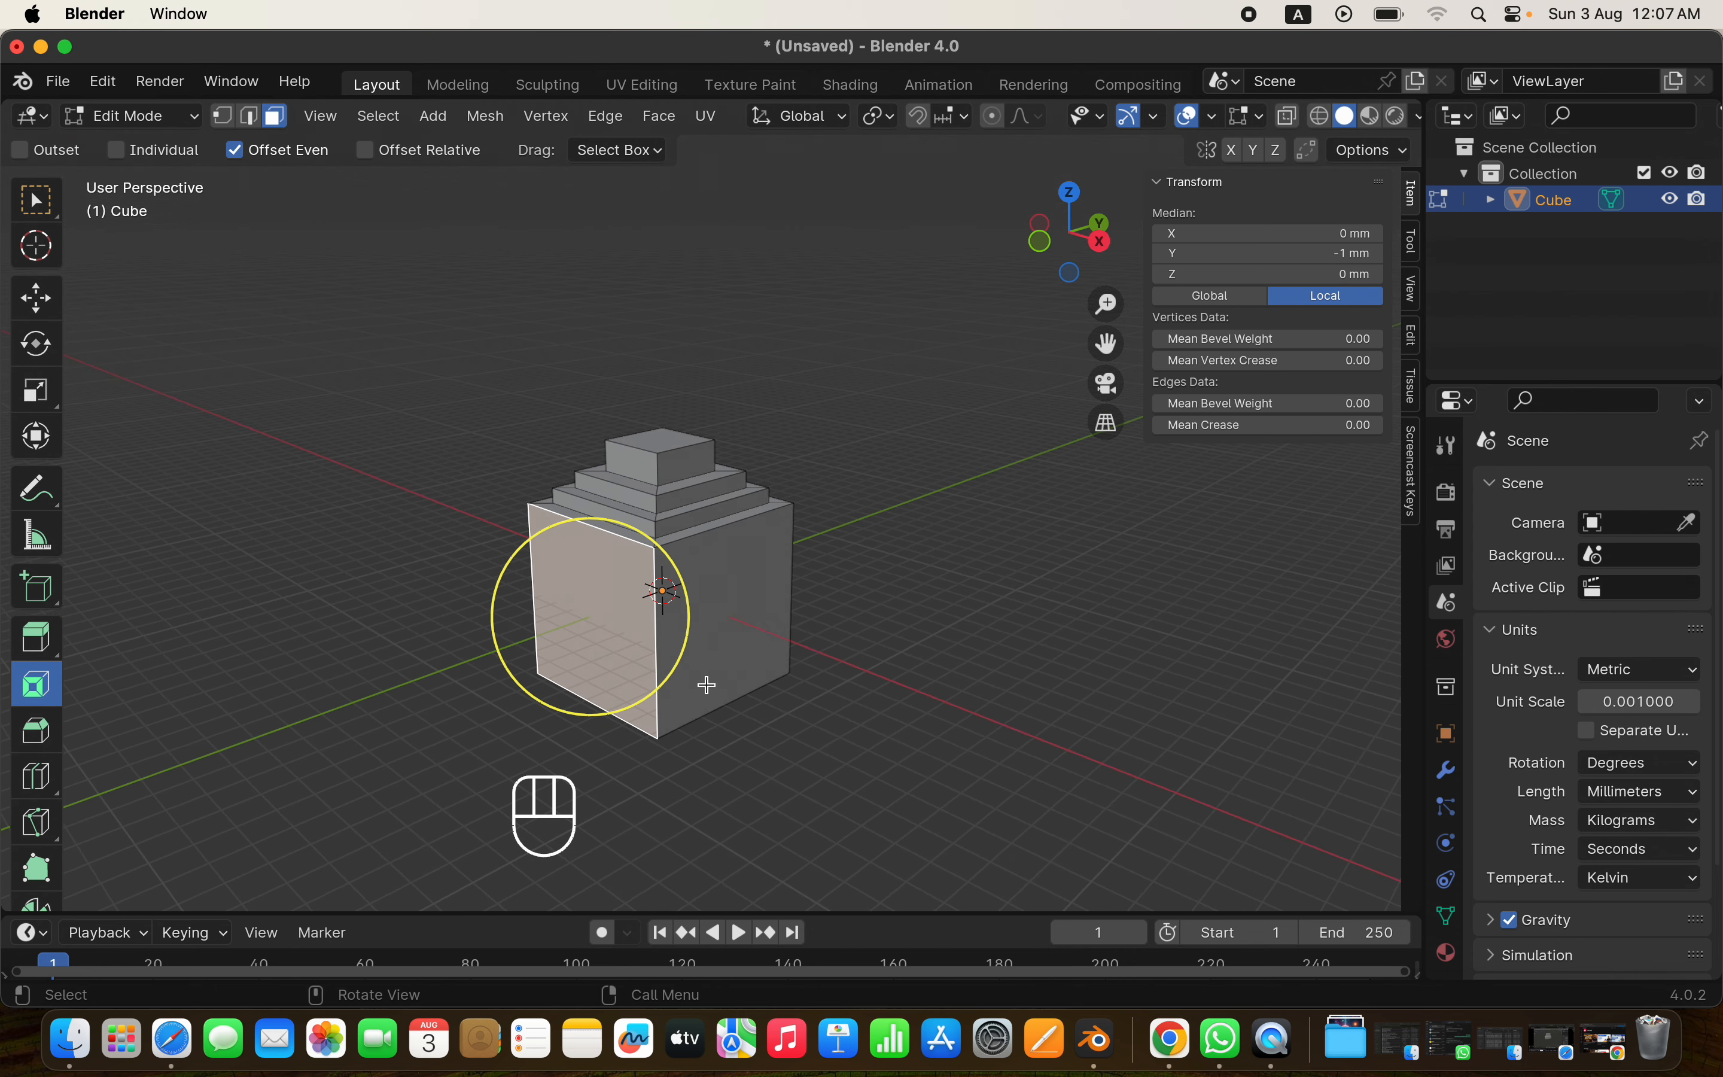
key("i")
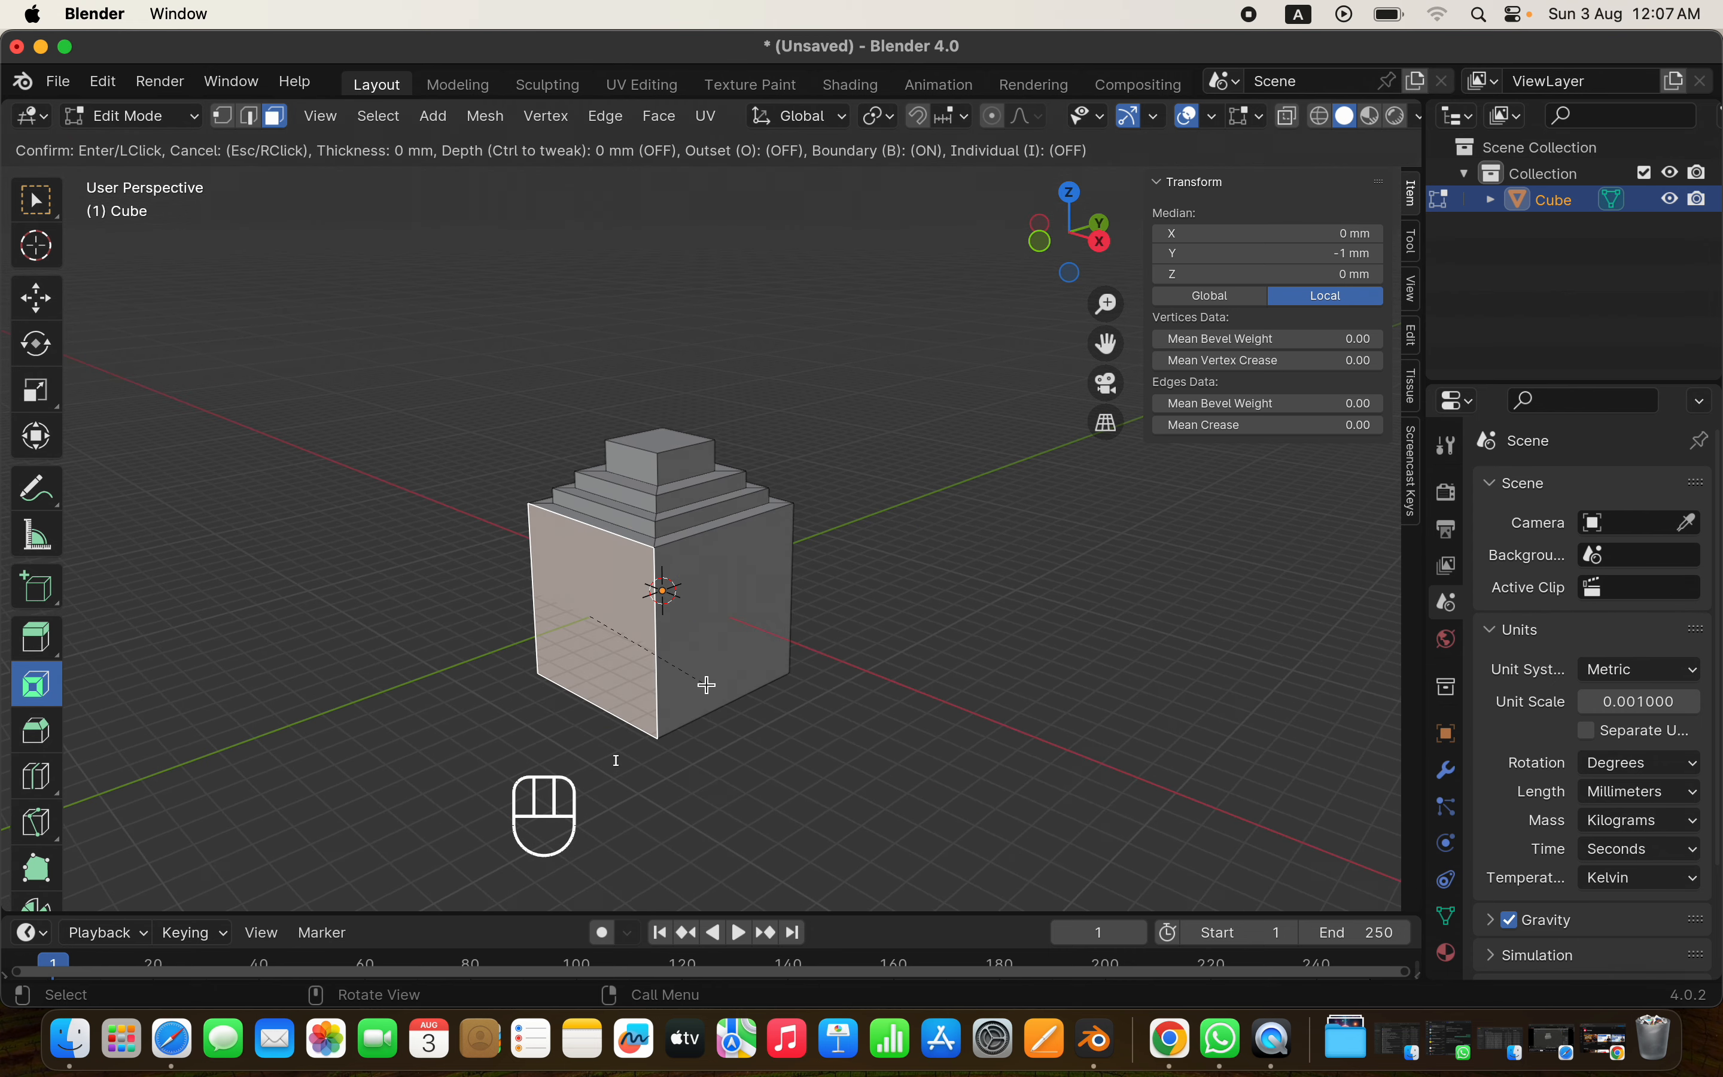
left_click(700, 681)
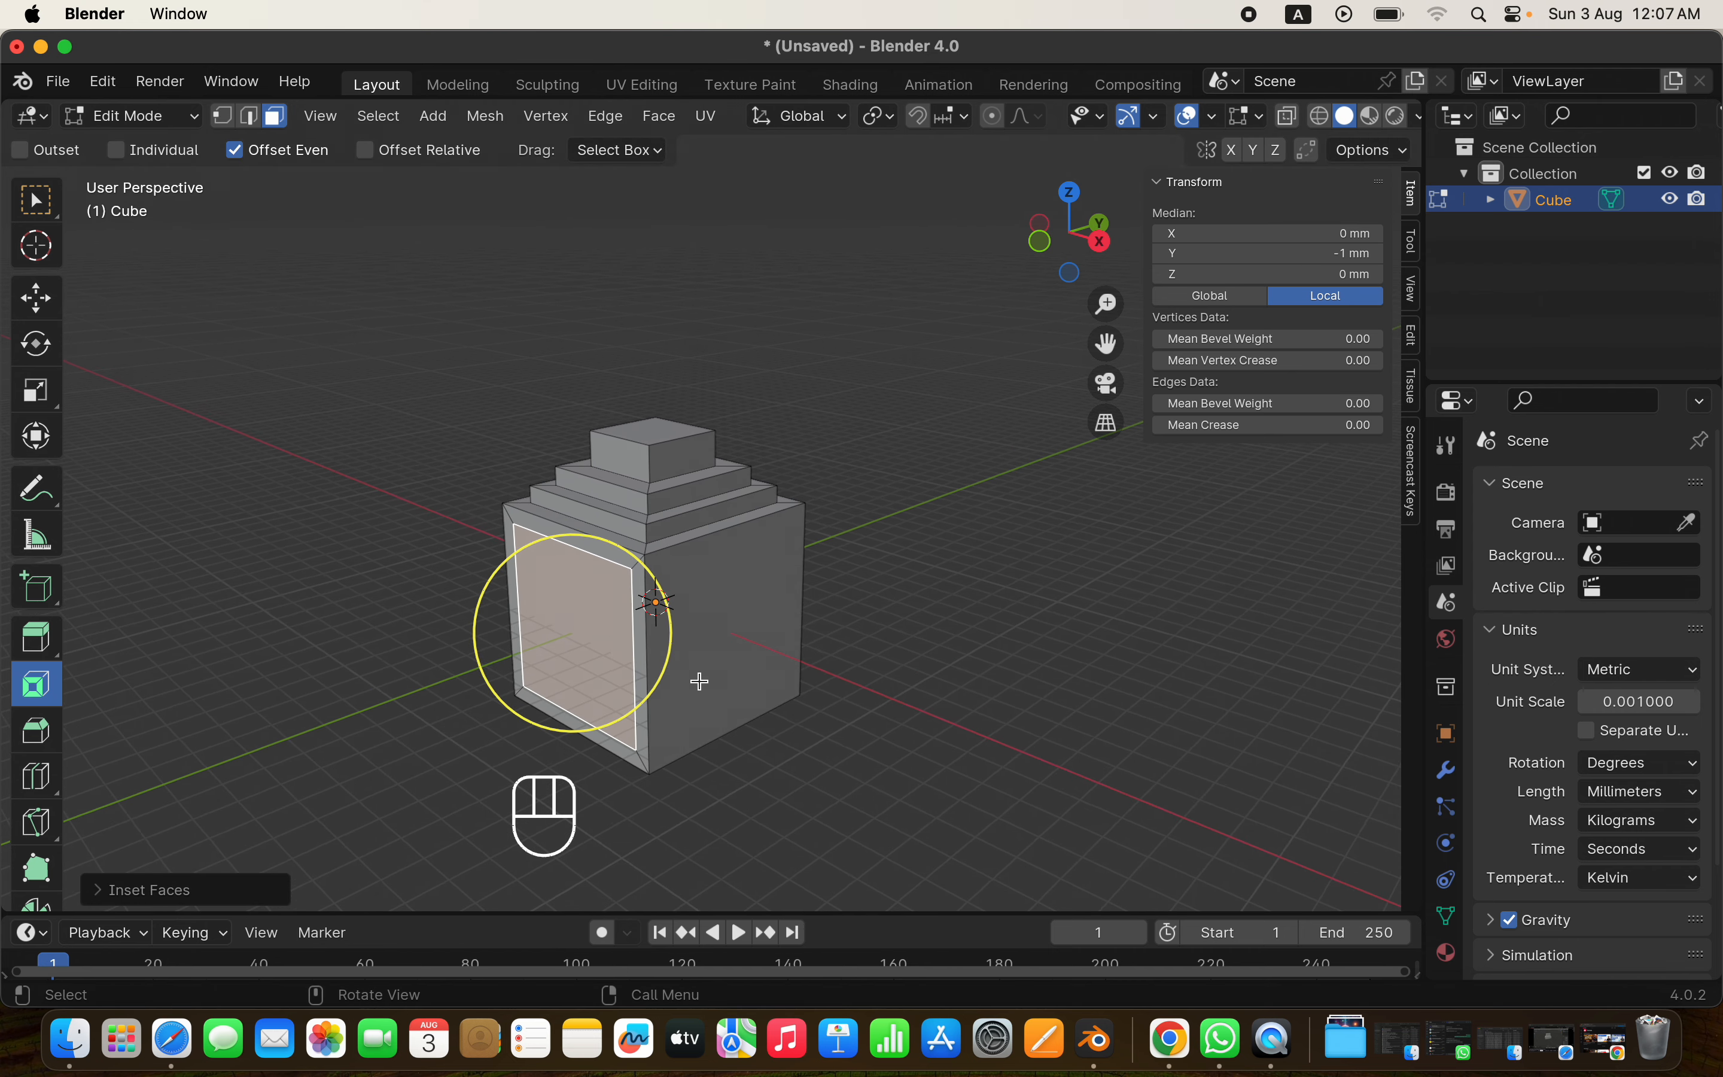
key("e")
left_click(588, 739)
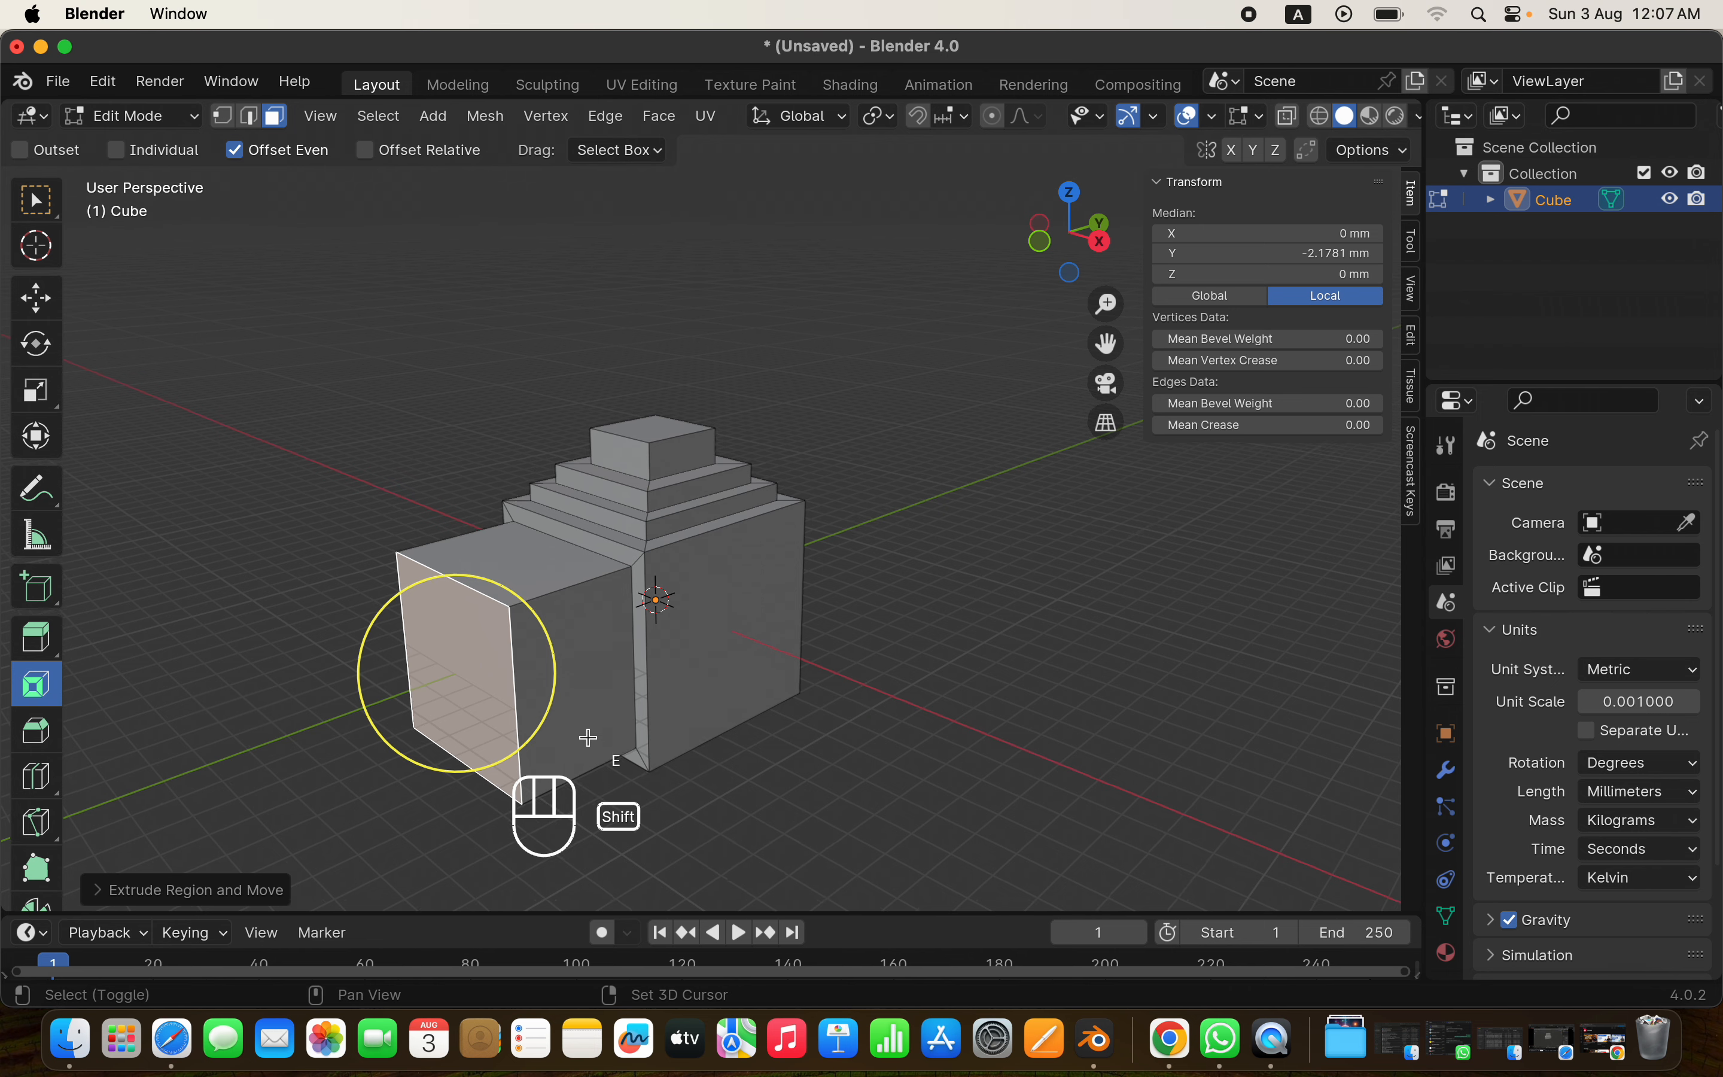
Inset the end face of the negative-Y block twice and extrude it inward to a local Y of about -1.88 mm, forming a recess
scroll(588, 737, "up", 5)
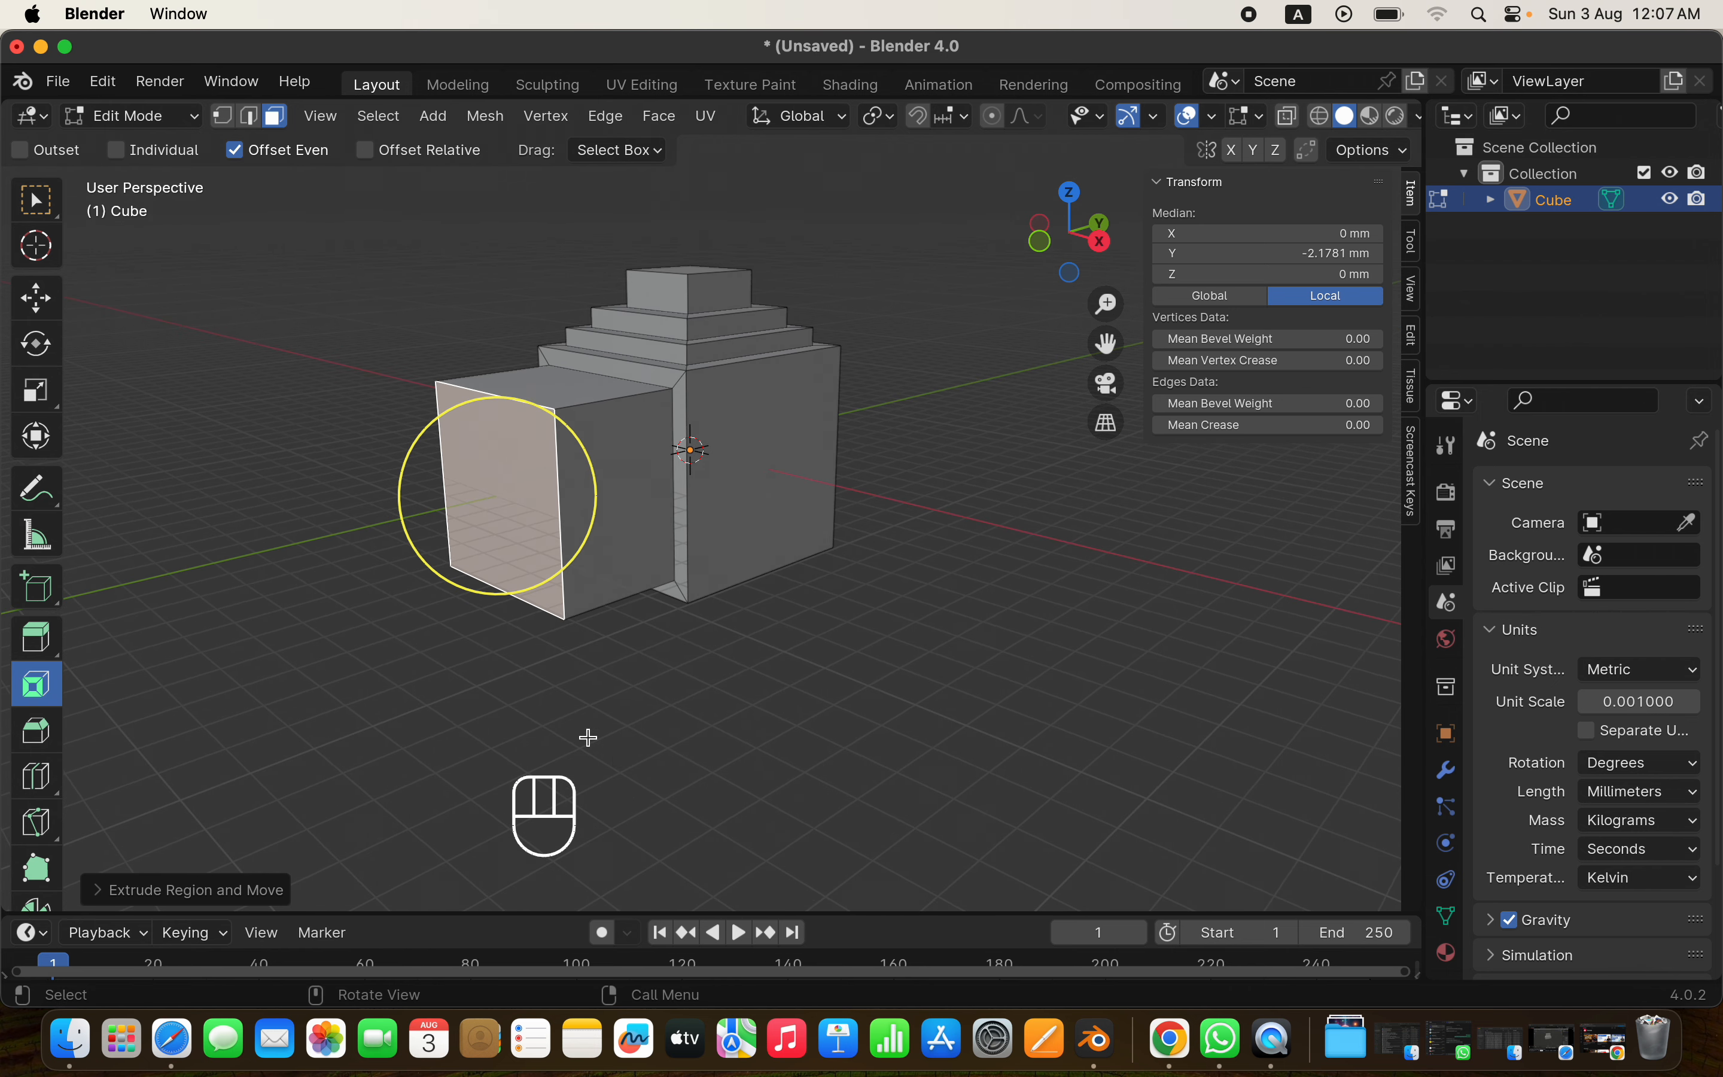
key("i")
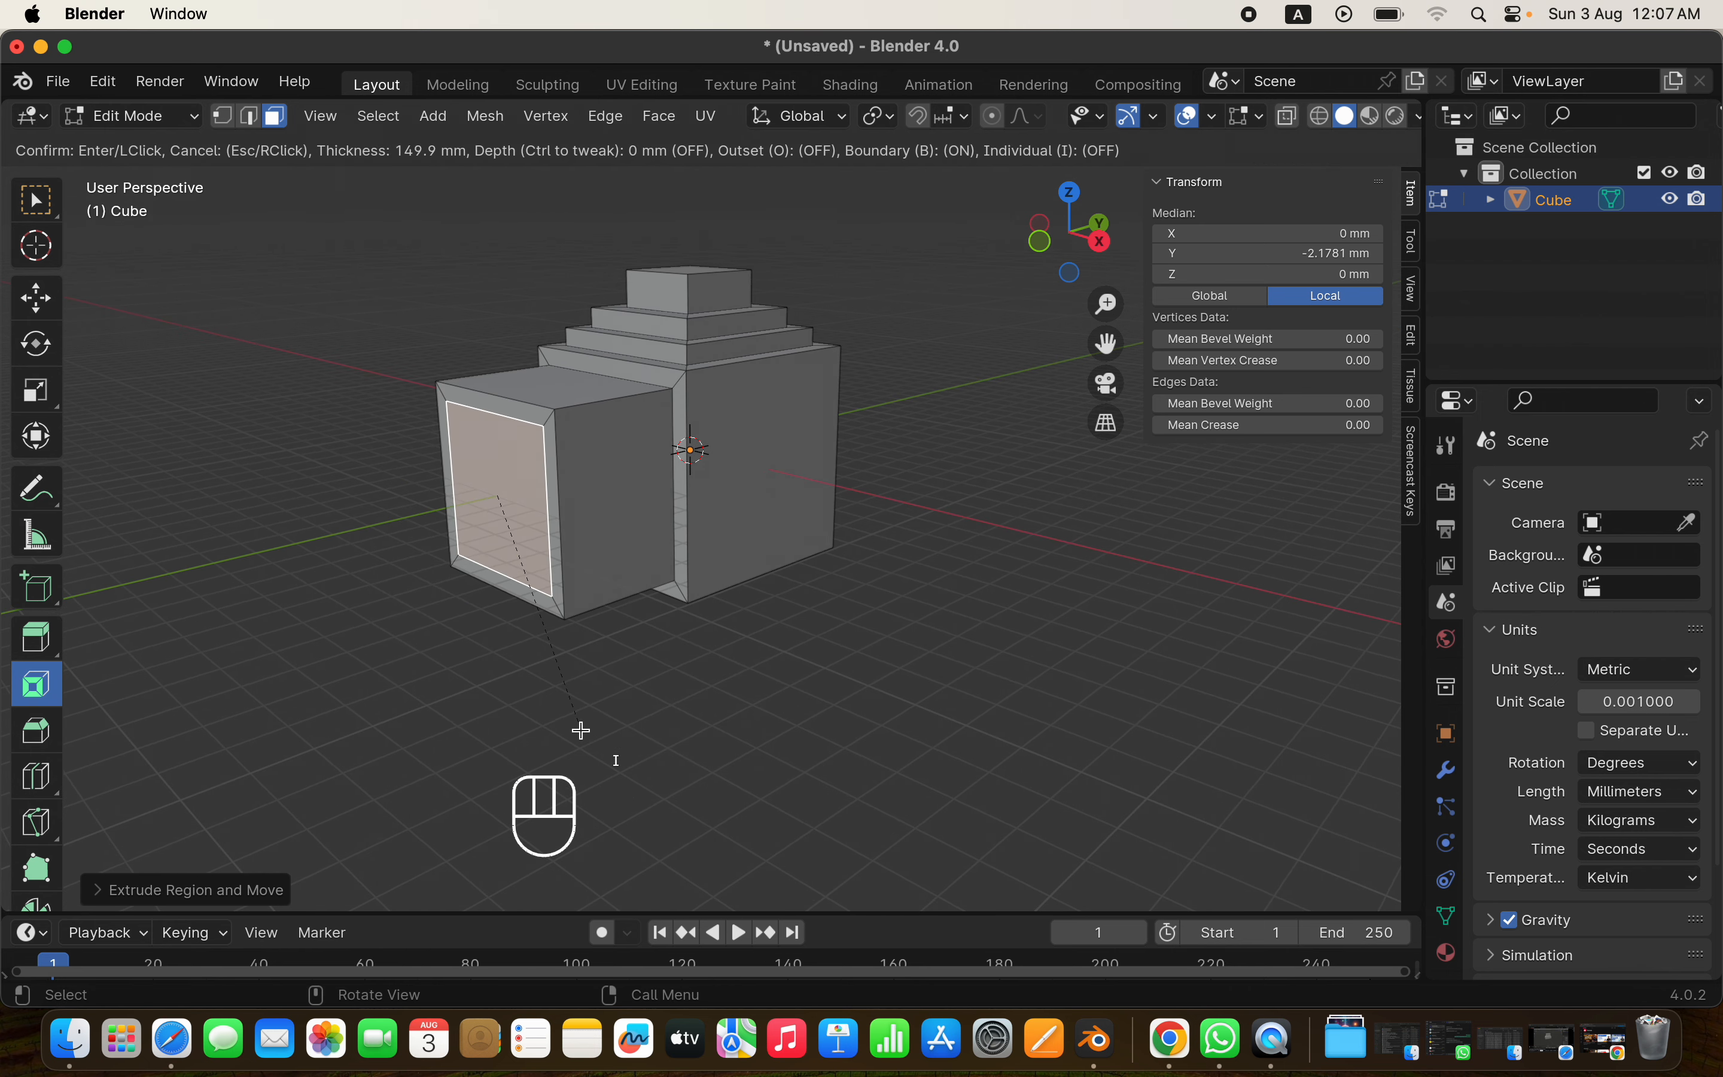
left_click(580, 728)
key("i")
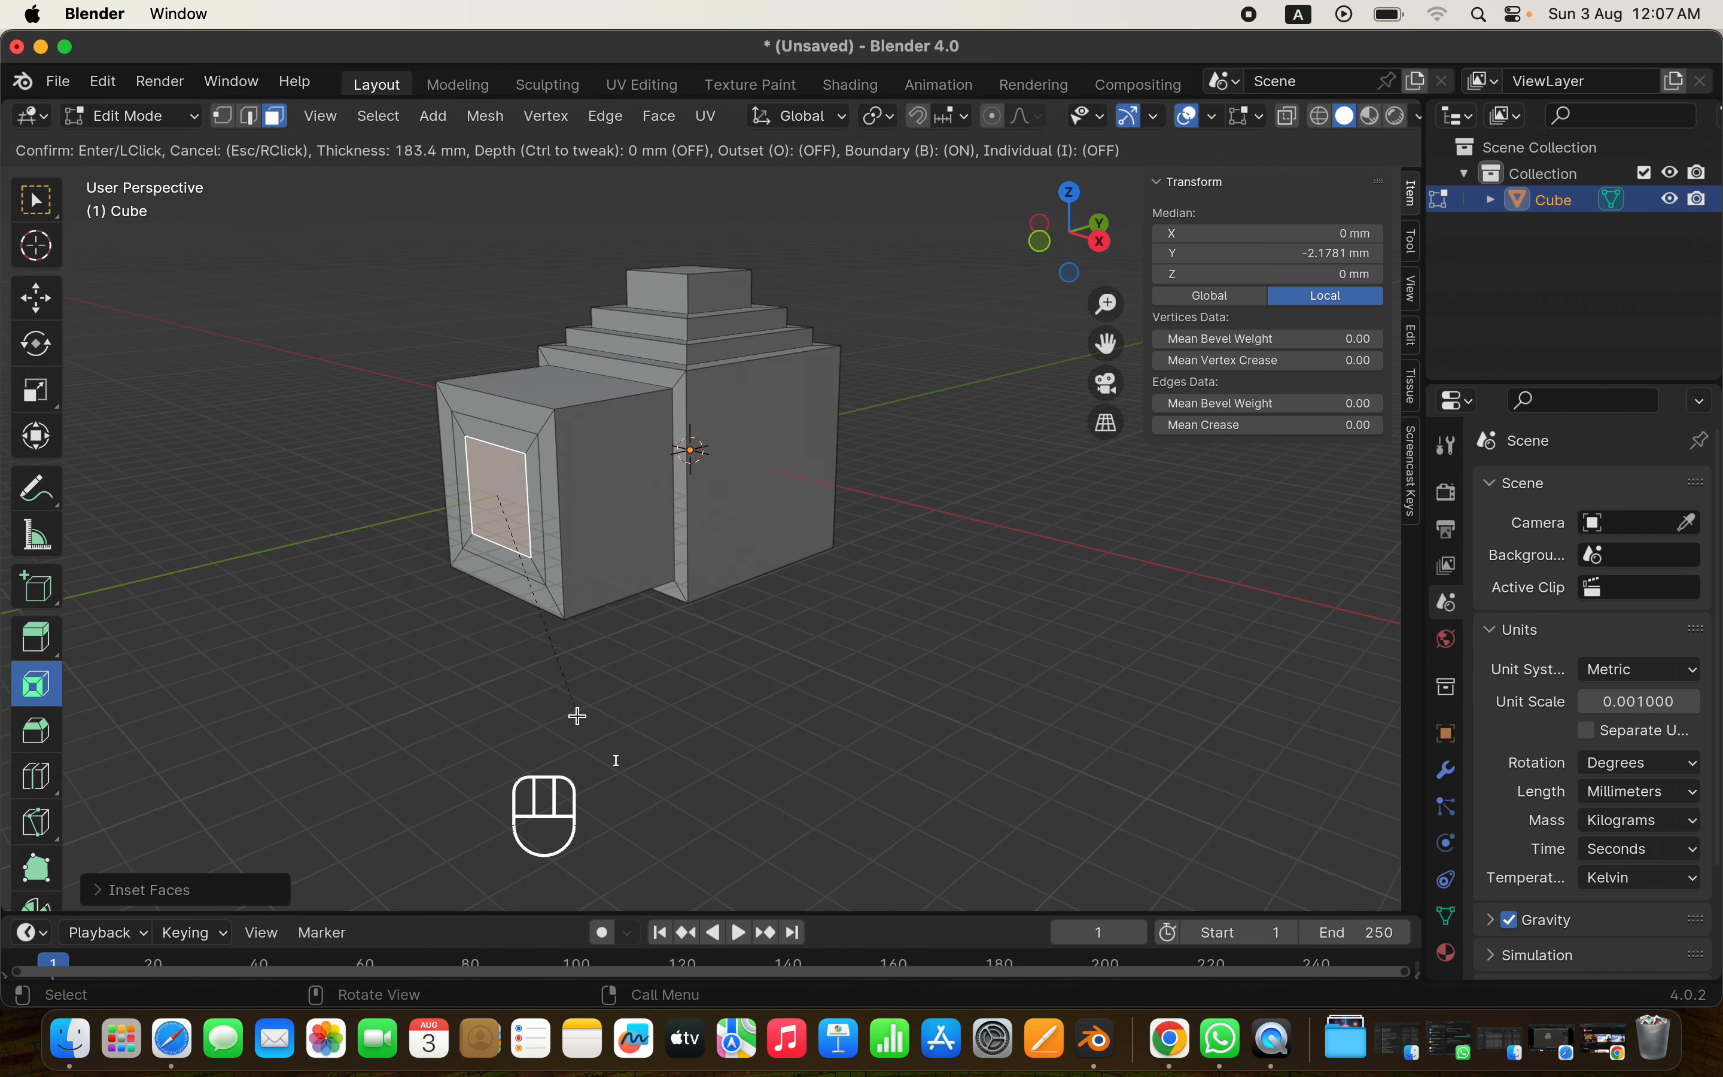
left_click(577, 713)
key("e")
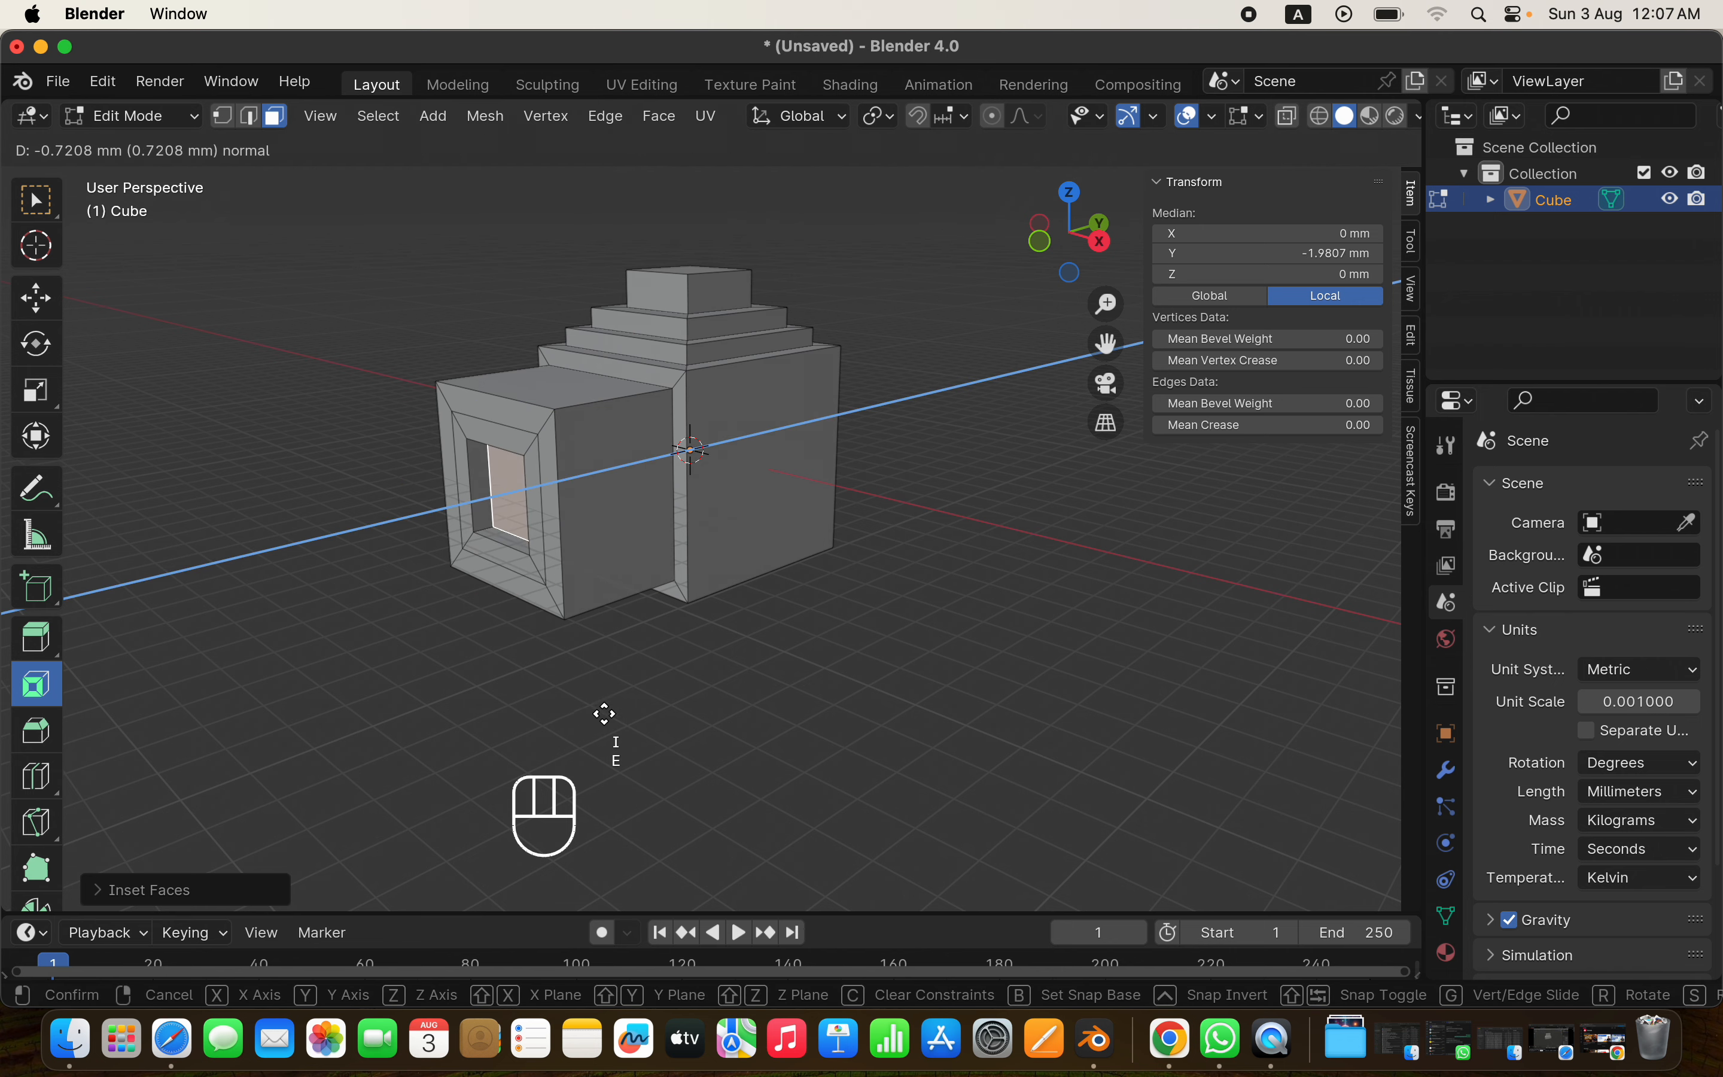
left_click(607, 715)
Inset the cube's positive-X side face and extrude it inward about 4.05 mm, forming a deep opening
scroll(528, 487, "left", 10)
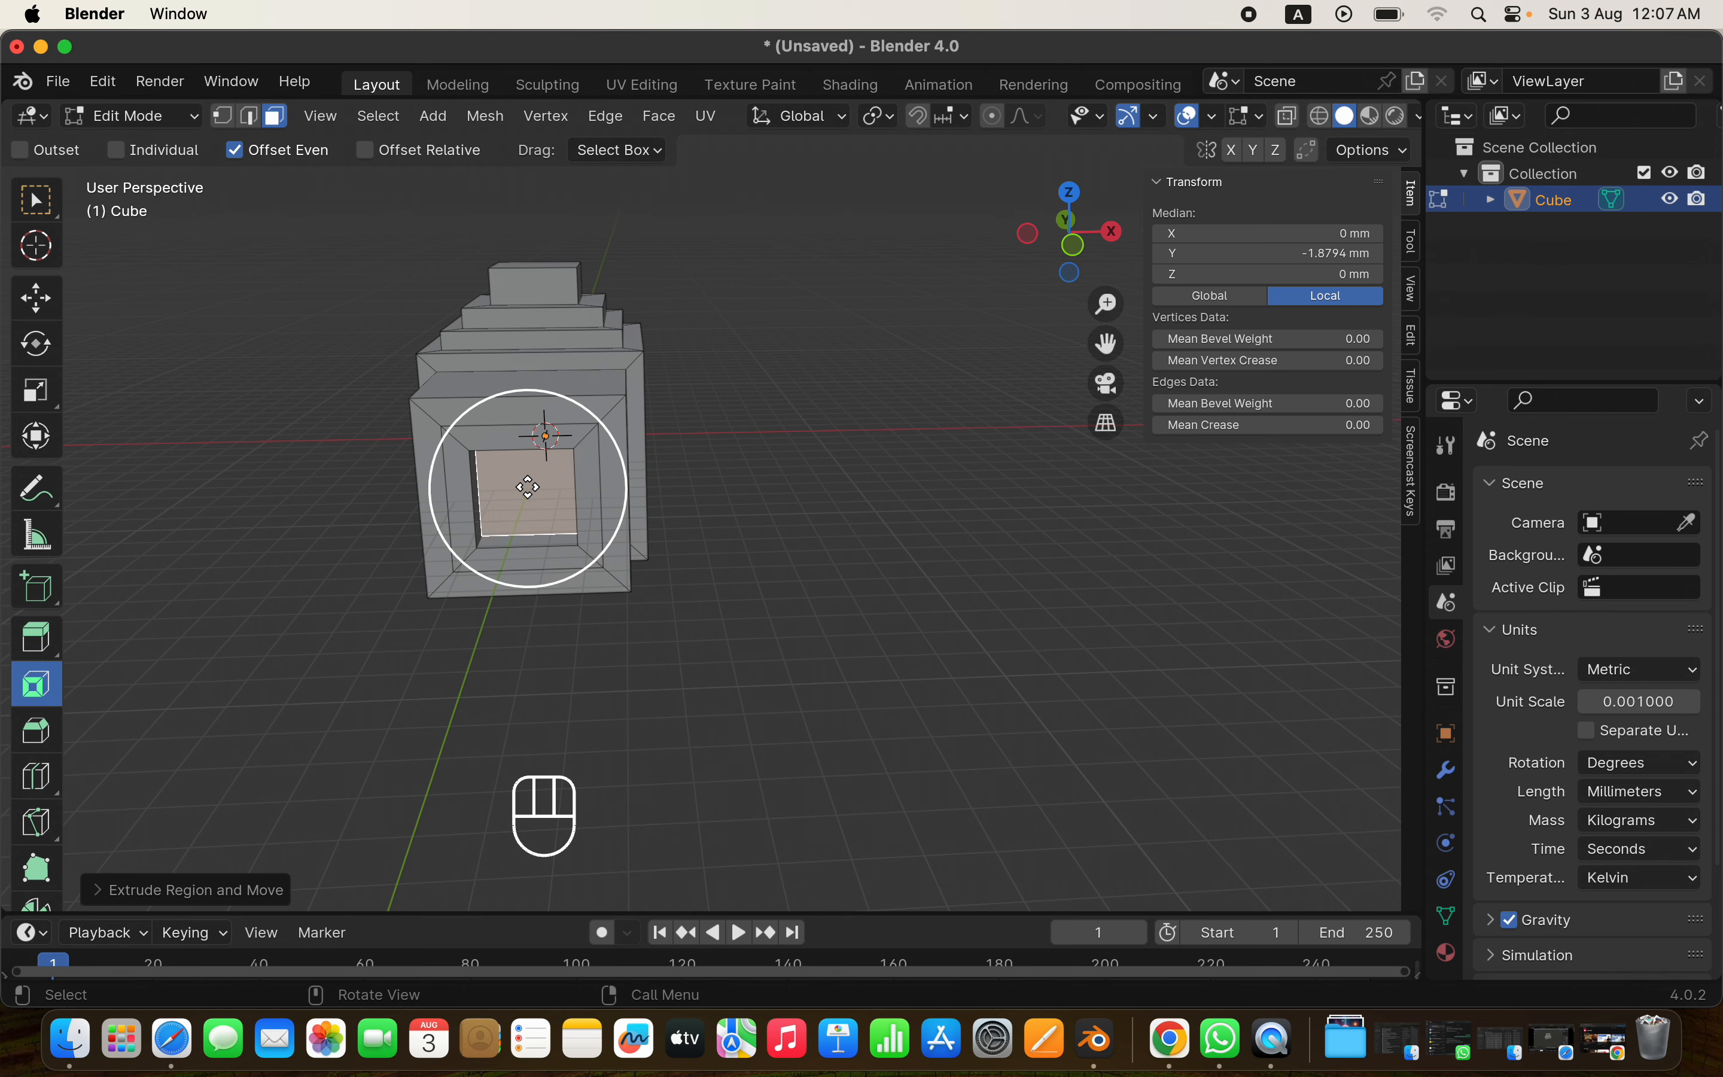
scroll(528, 488, "left", 10)
left_click(559, 432)
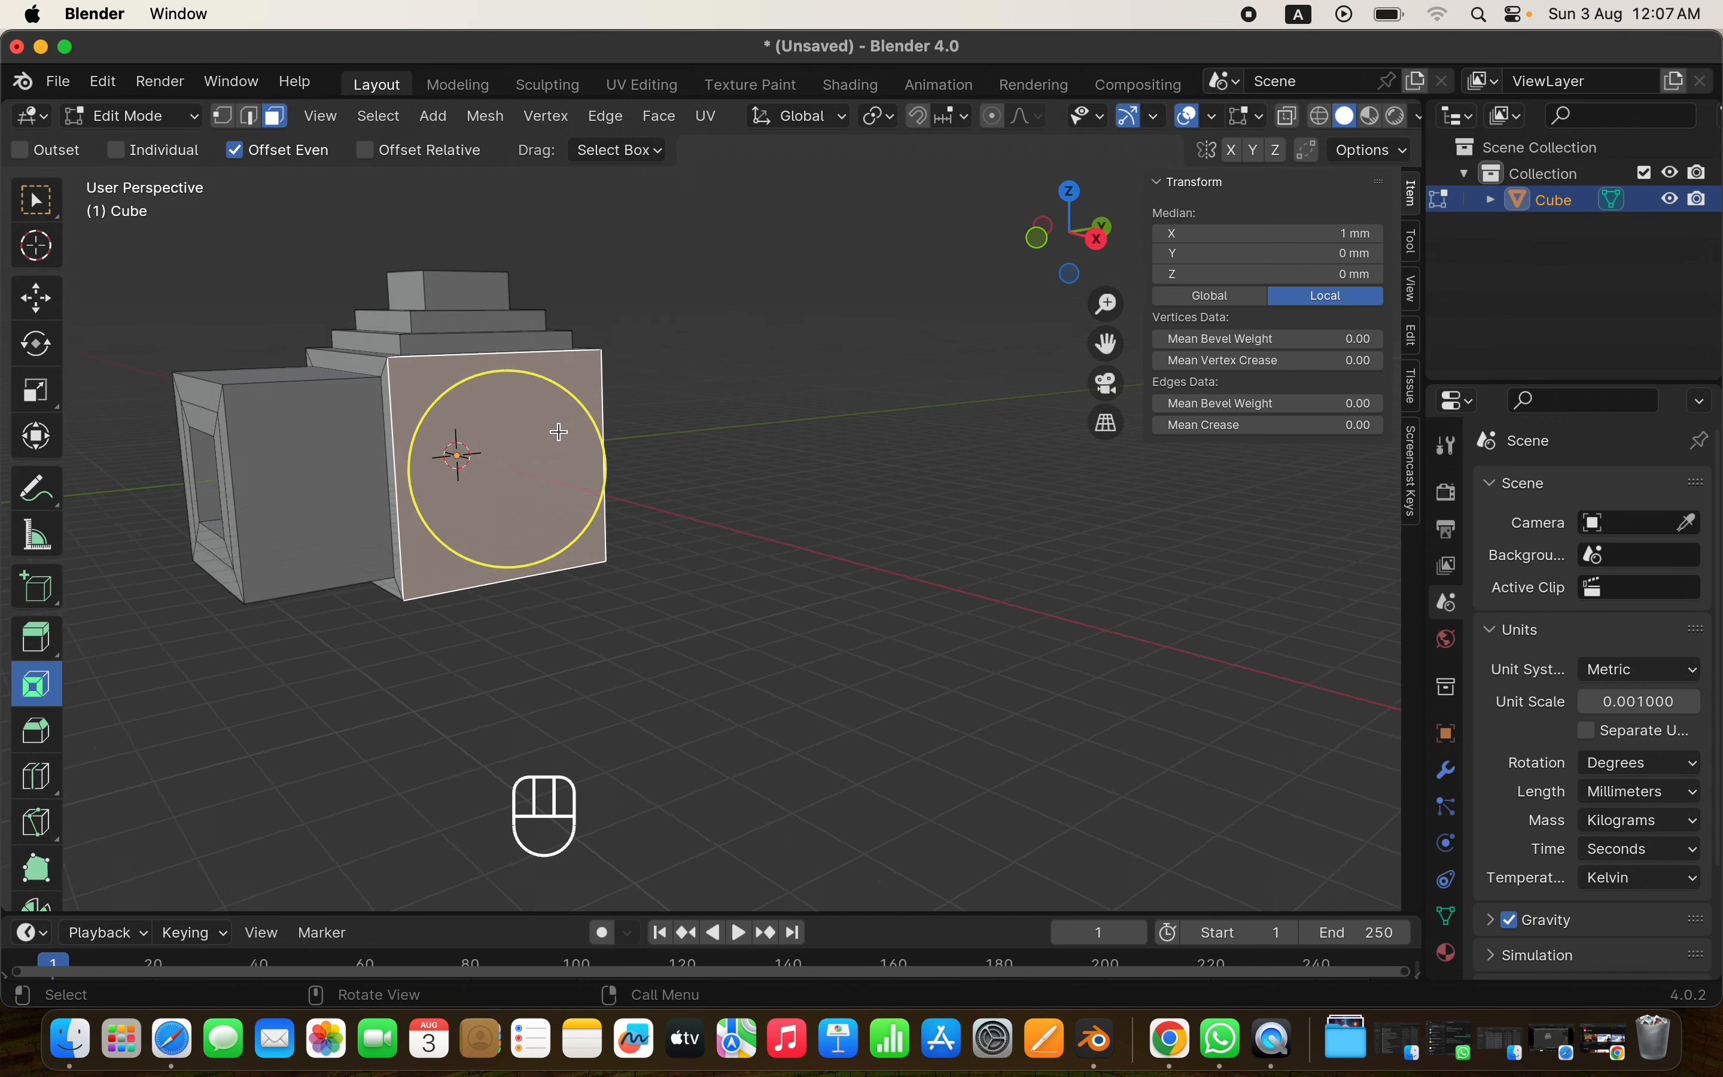
scroll(559, 431, "left", 5)
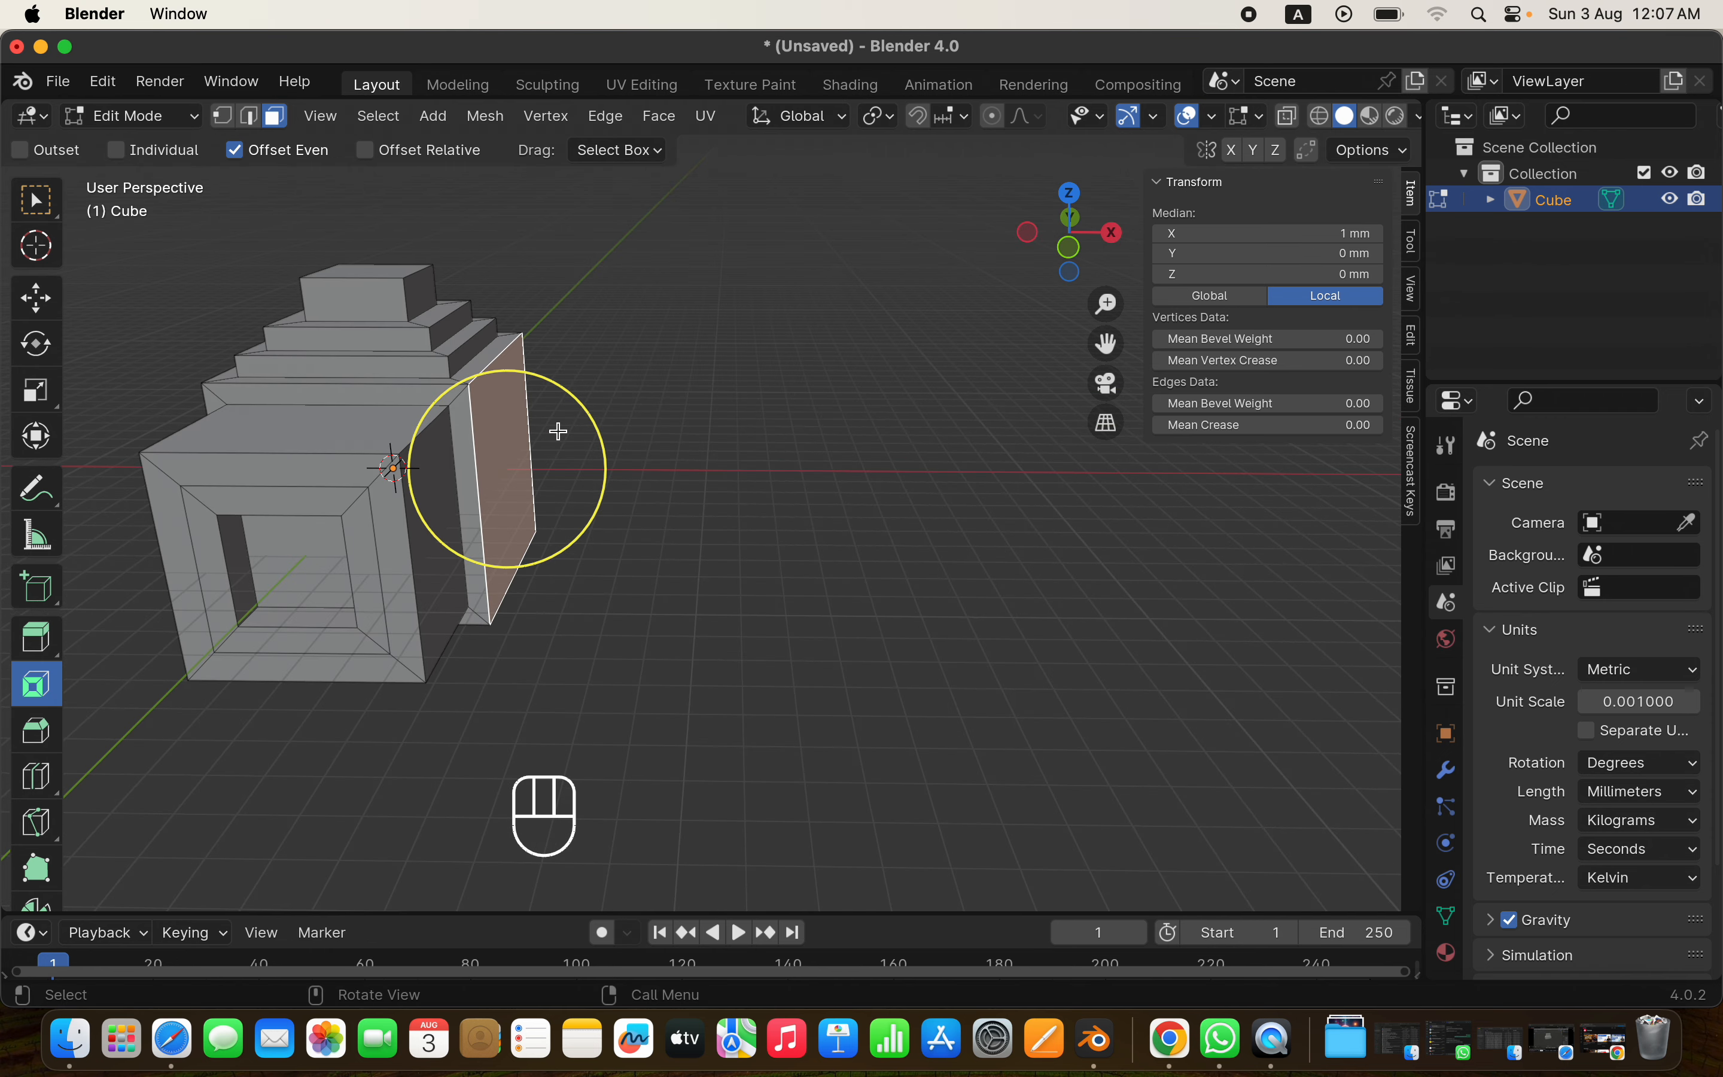
key("i")
left_click(693, 616)
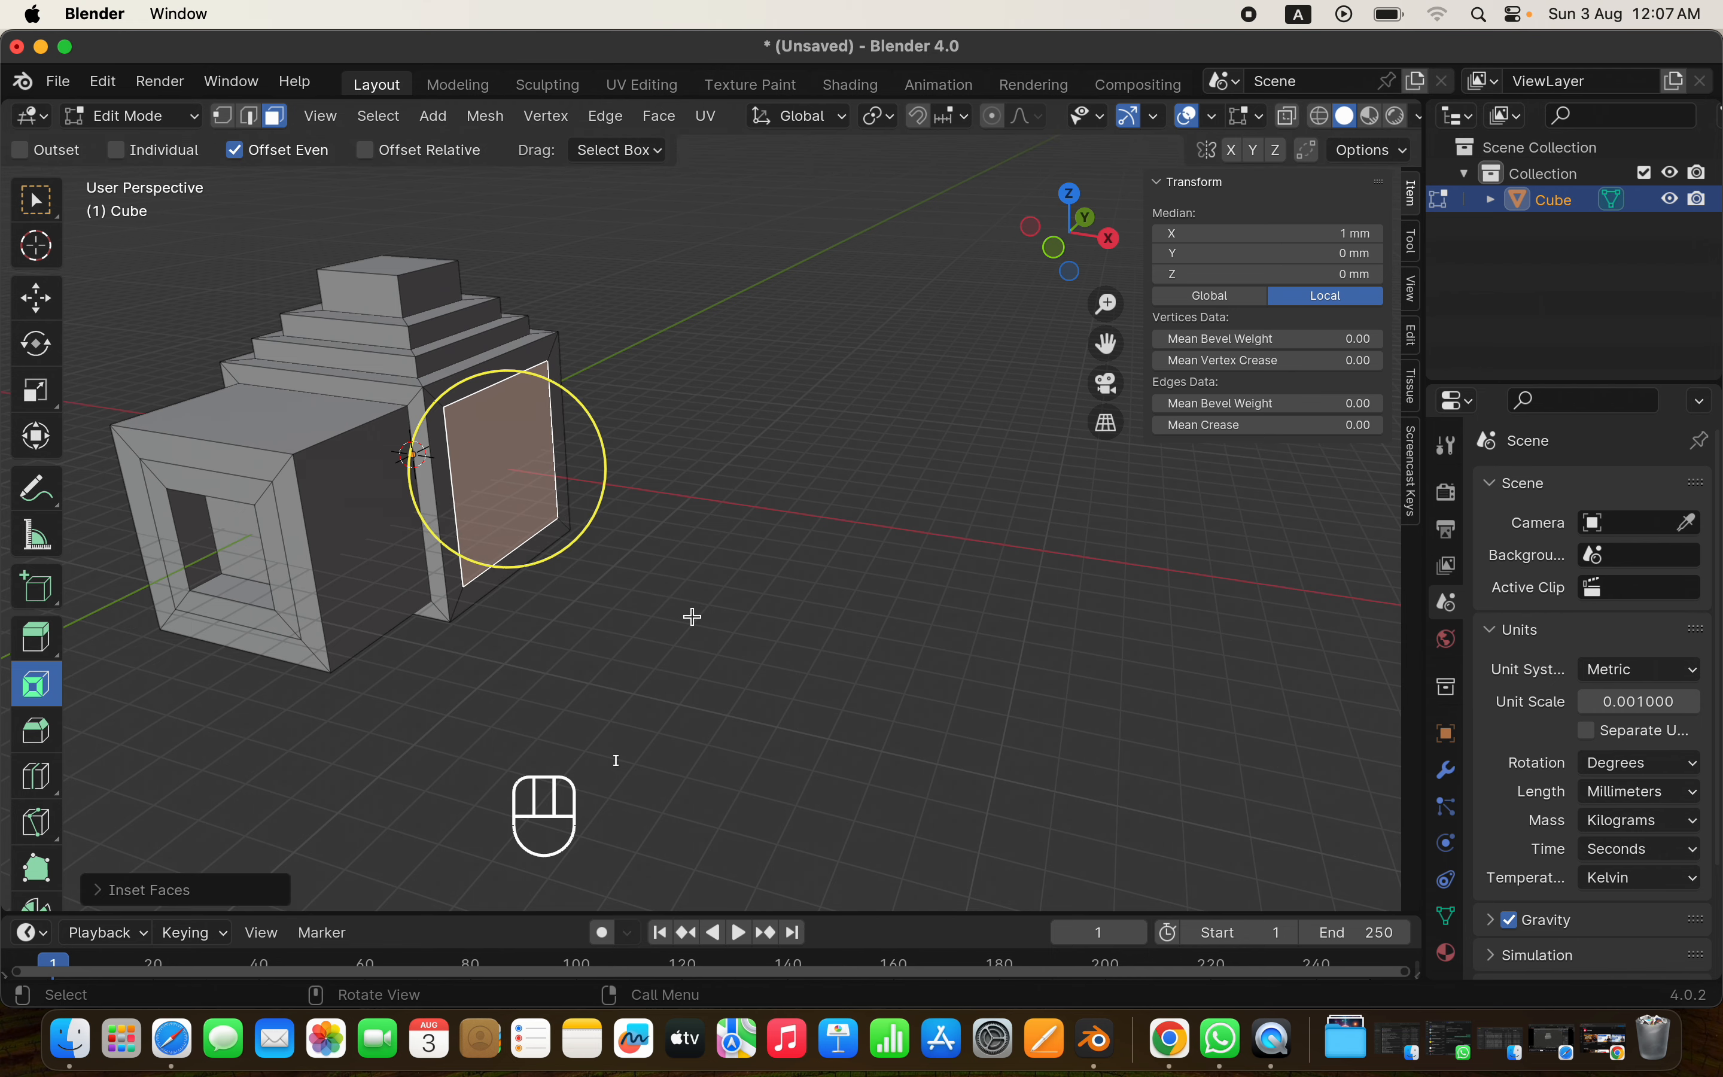
key("e")
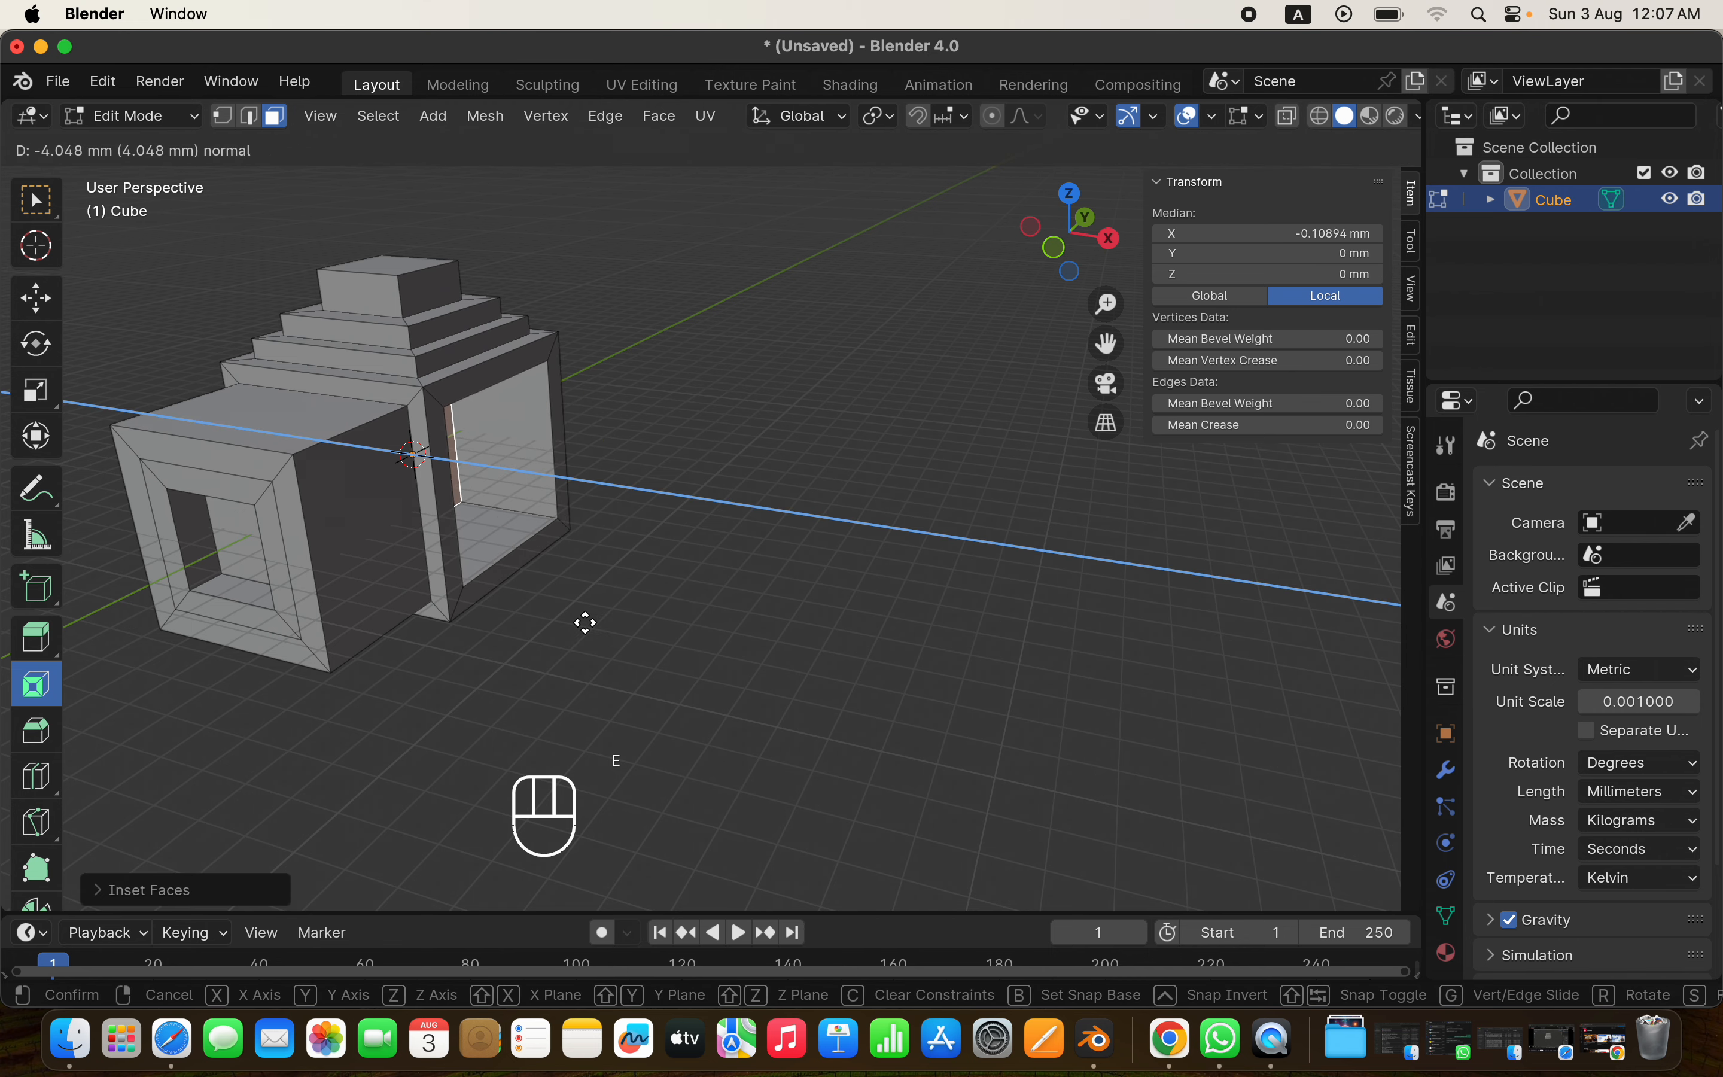
left_click(585, 622)
Inset the floor of the positive-X opening and extrude it outward through the opening to a local X of about 2.2 mm
scroll(585, 622, "left", 5)
key("i")
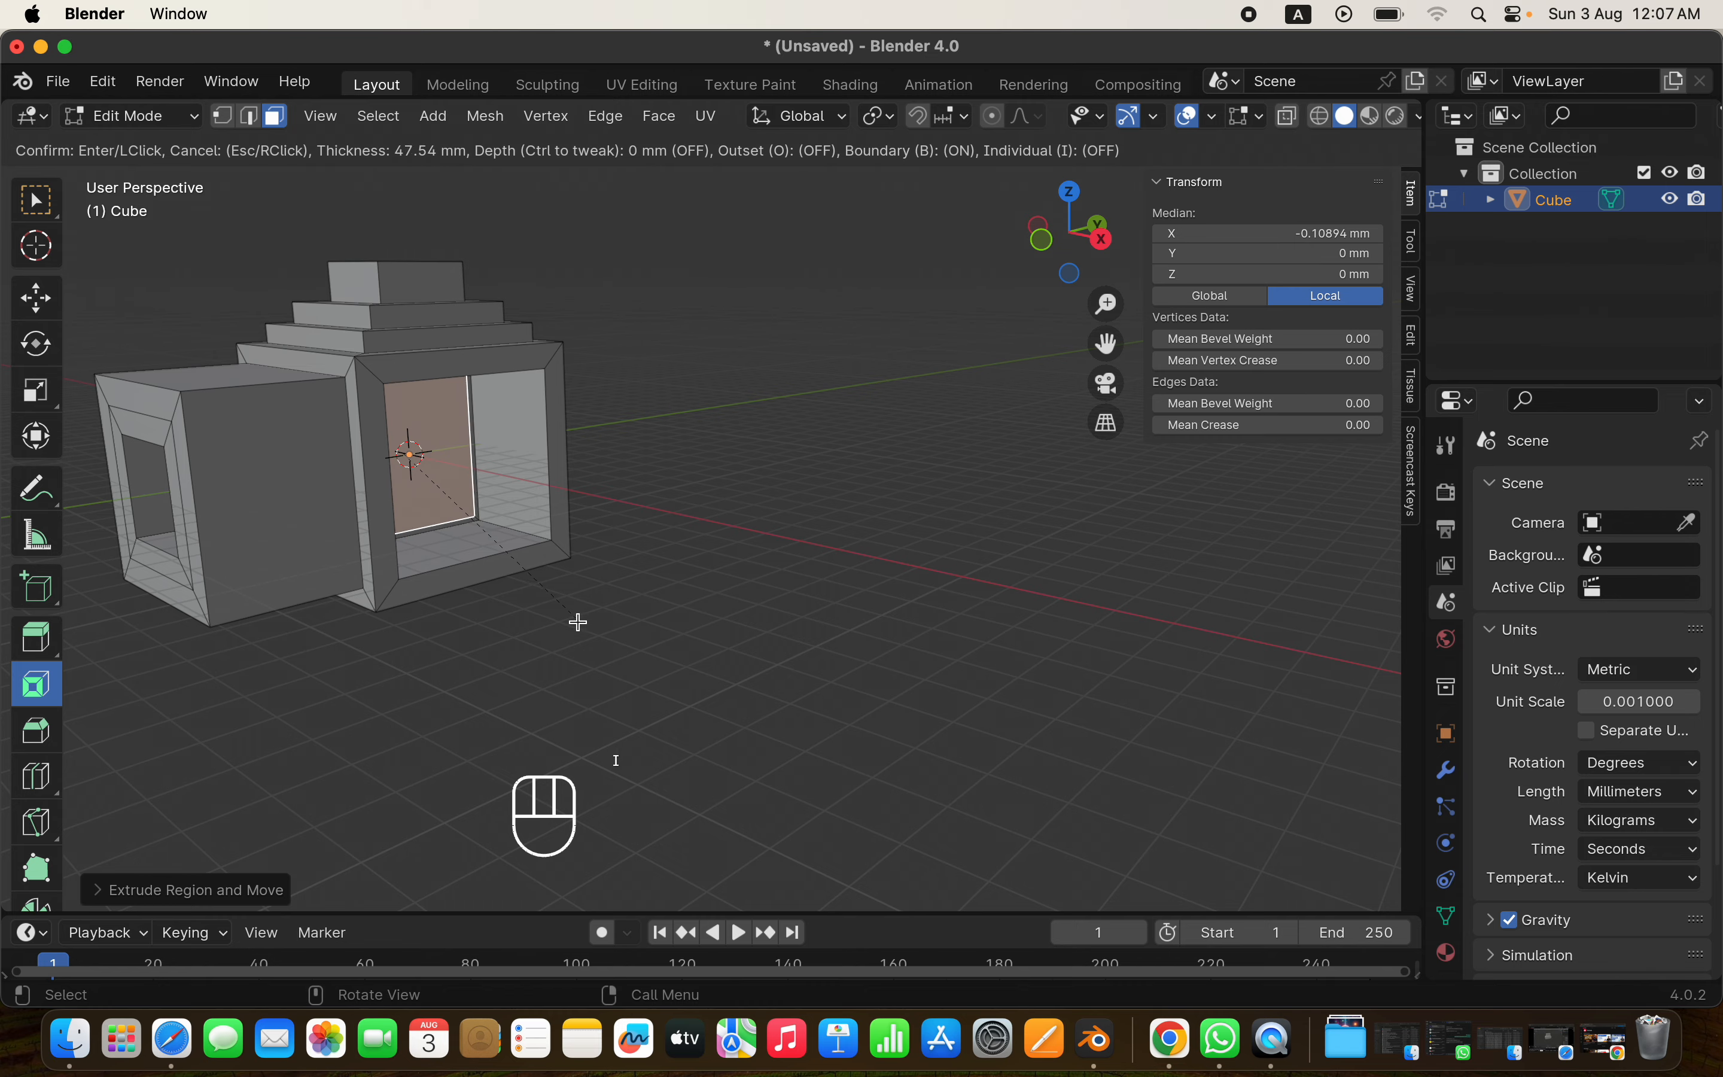
left_click(573, 615)
key("e")
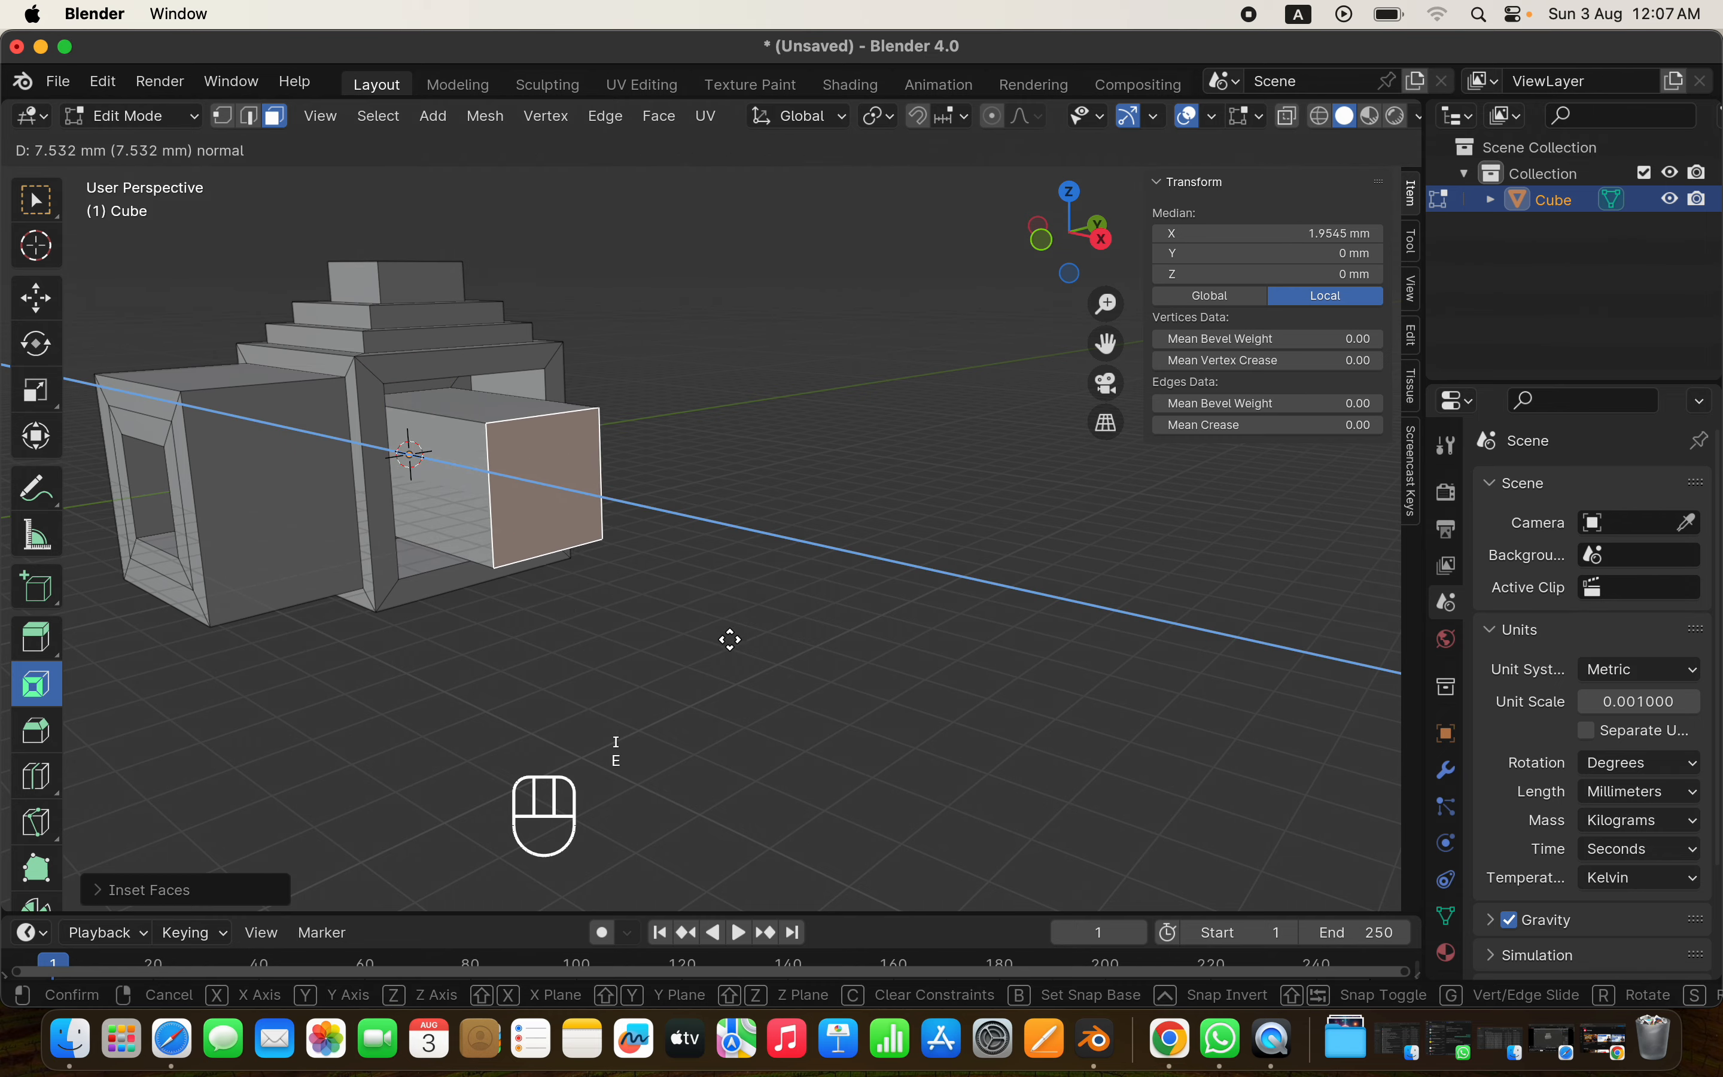
left_click(730, 639)
Activate the Bevel tool and show the cube's modifier properties
scroll(740, 643, "left", 10)
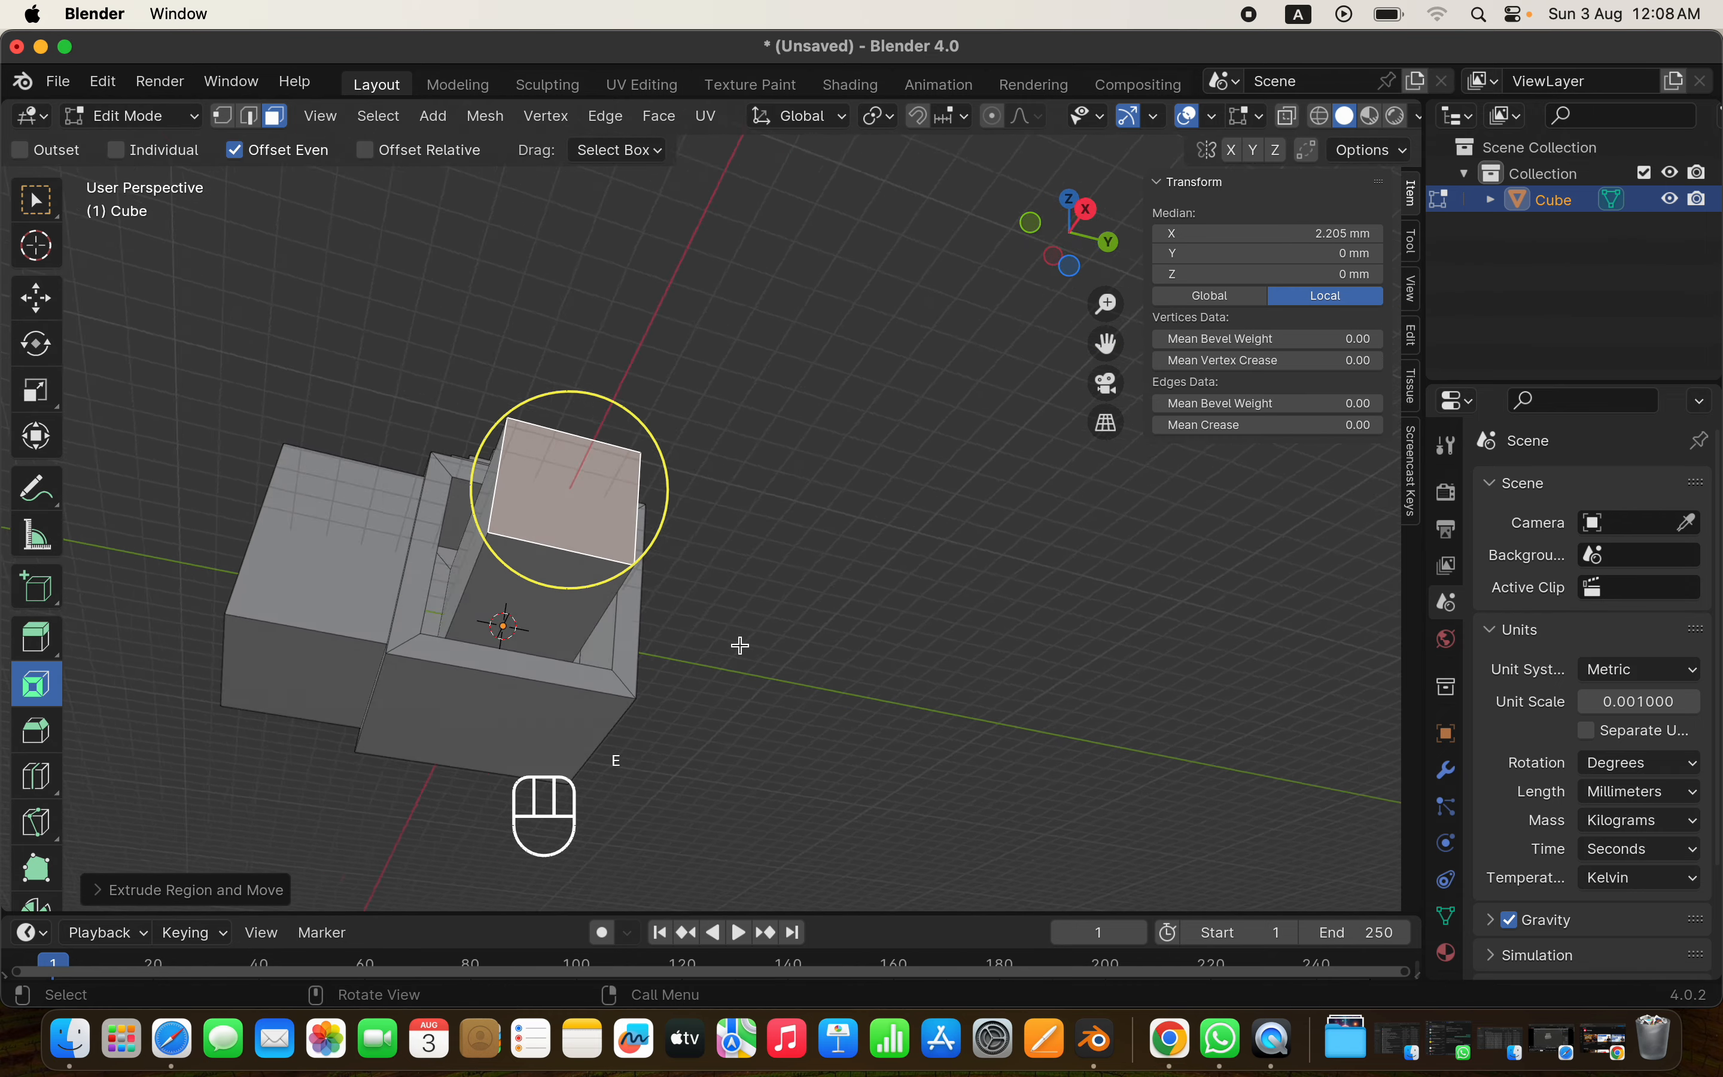
scroll(739, 645, "up", 10)
scroll(740, 645, "left", 10)
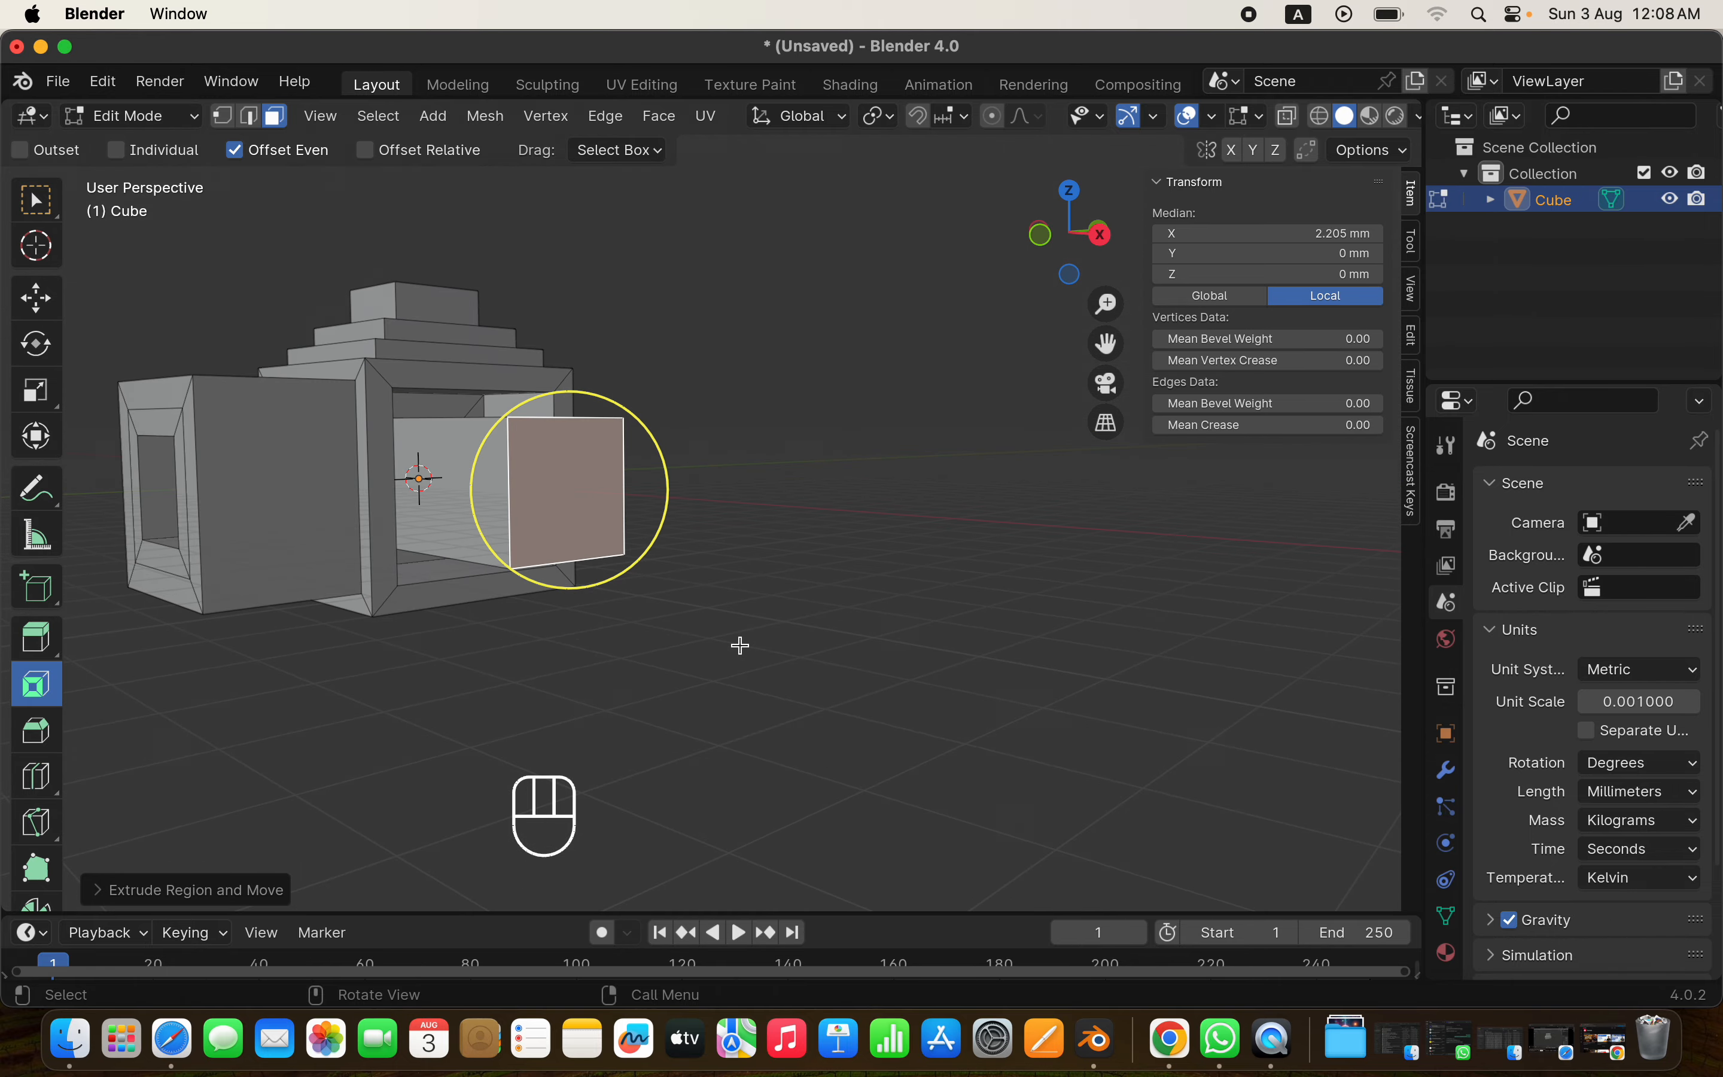
scroll(741, 646, "left", 10)
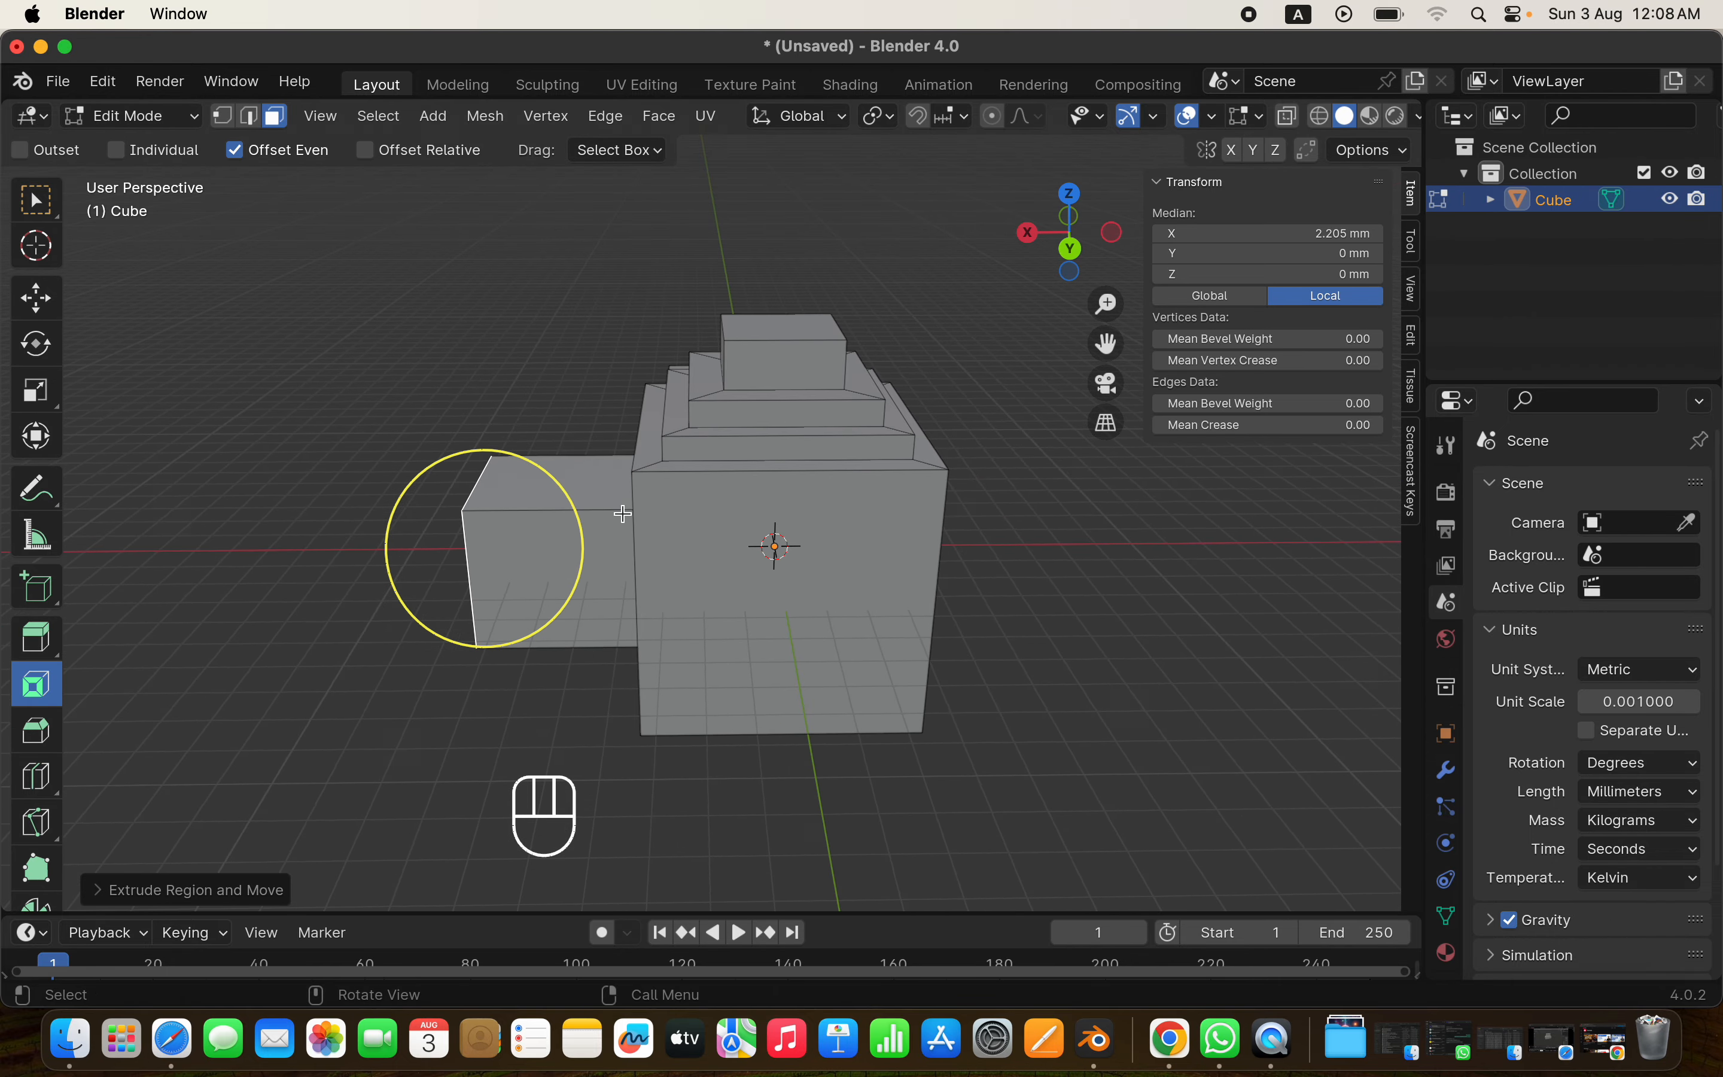
scroll(622, 513, "left", 10)
scroll(622, 513, "down", 5, "shift")
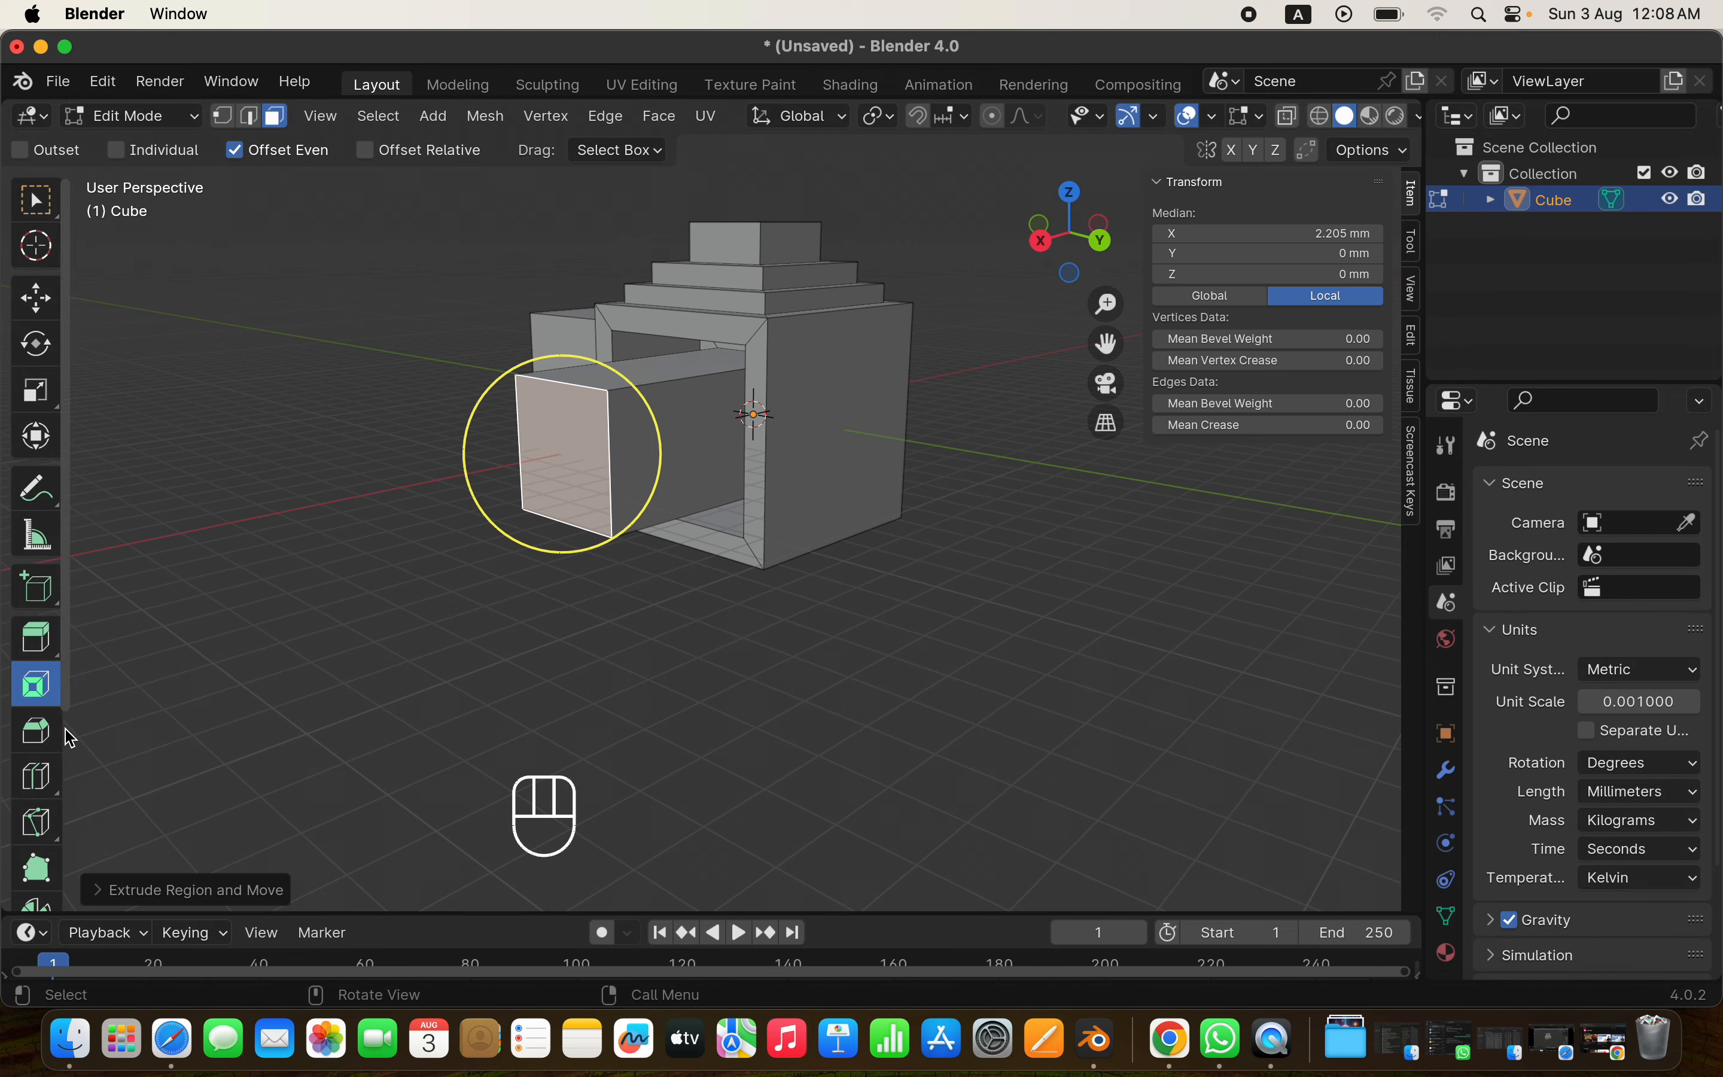
left_click(37, 730)
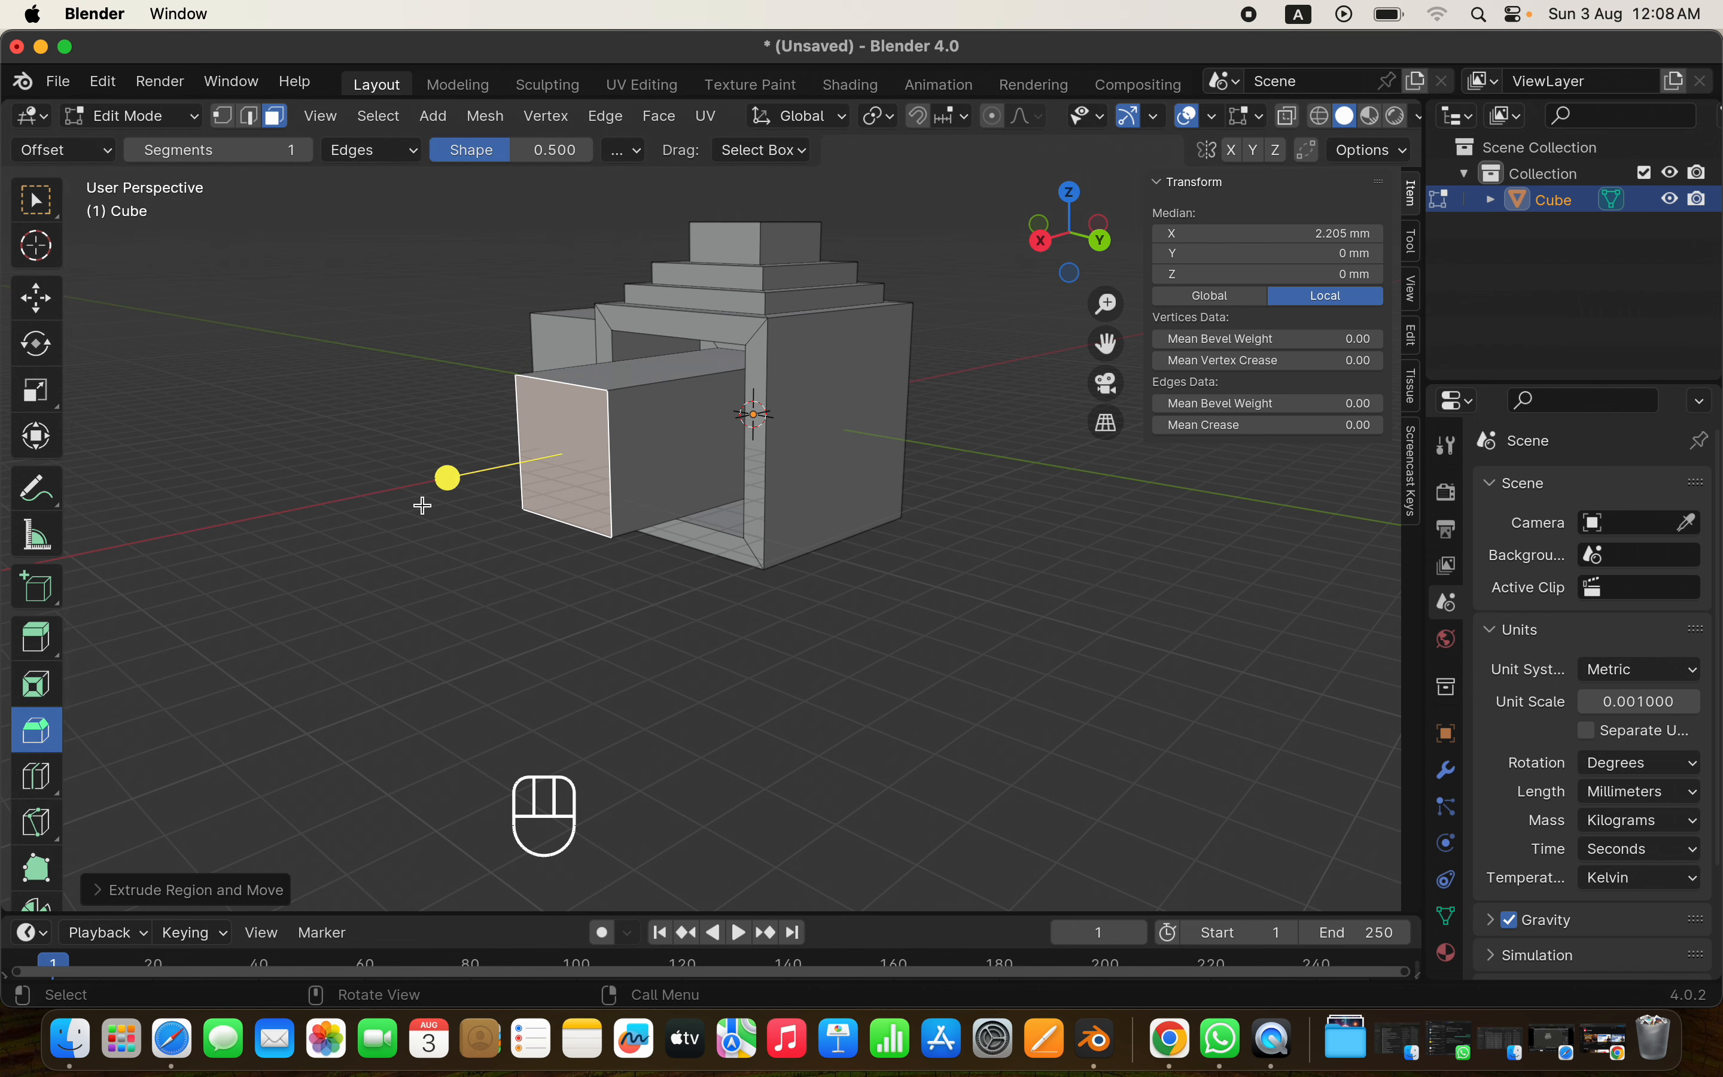
scroll(627, 413, "up", 5, "super")
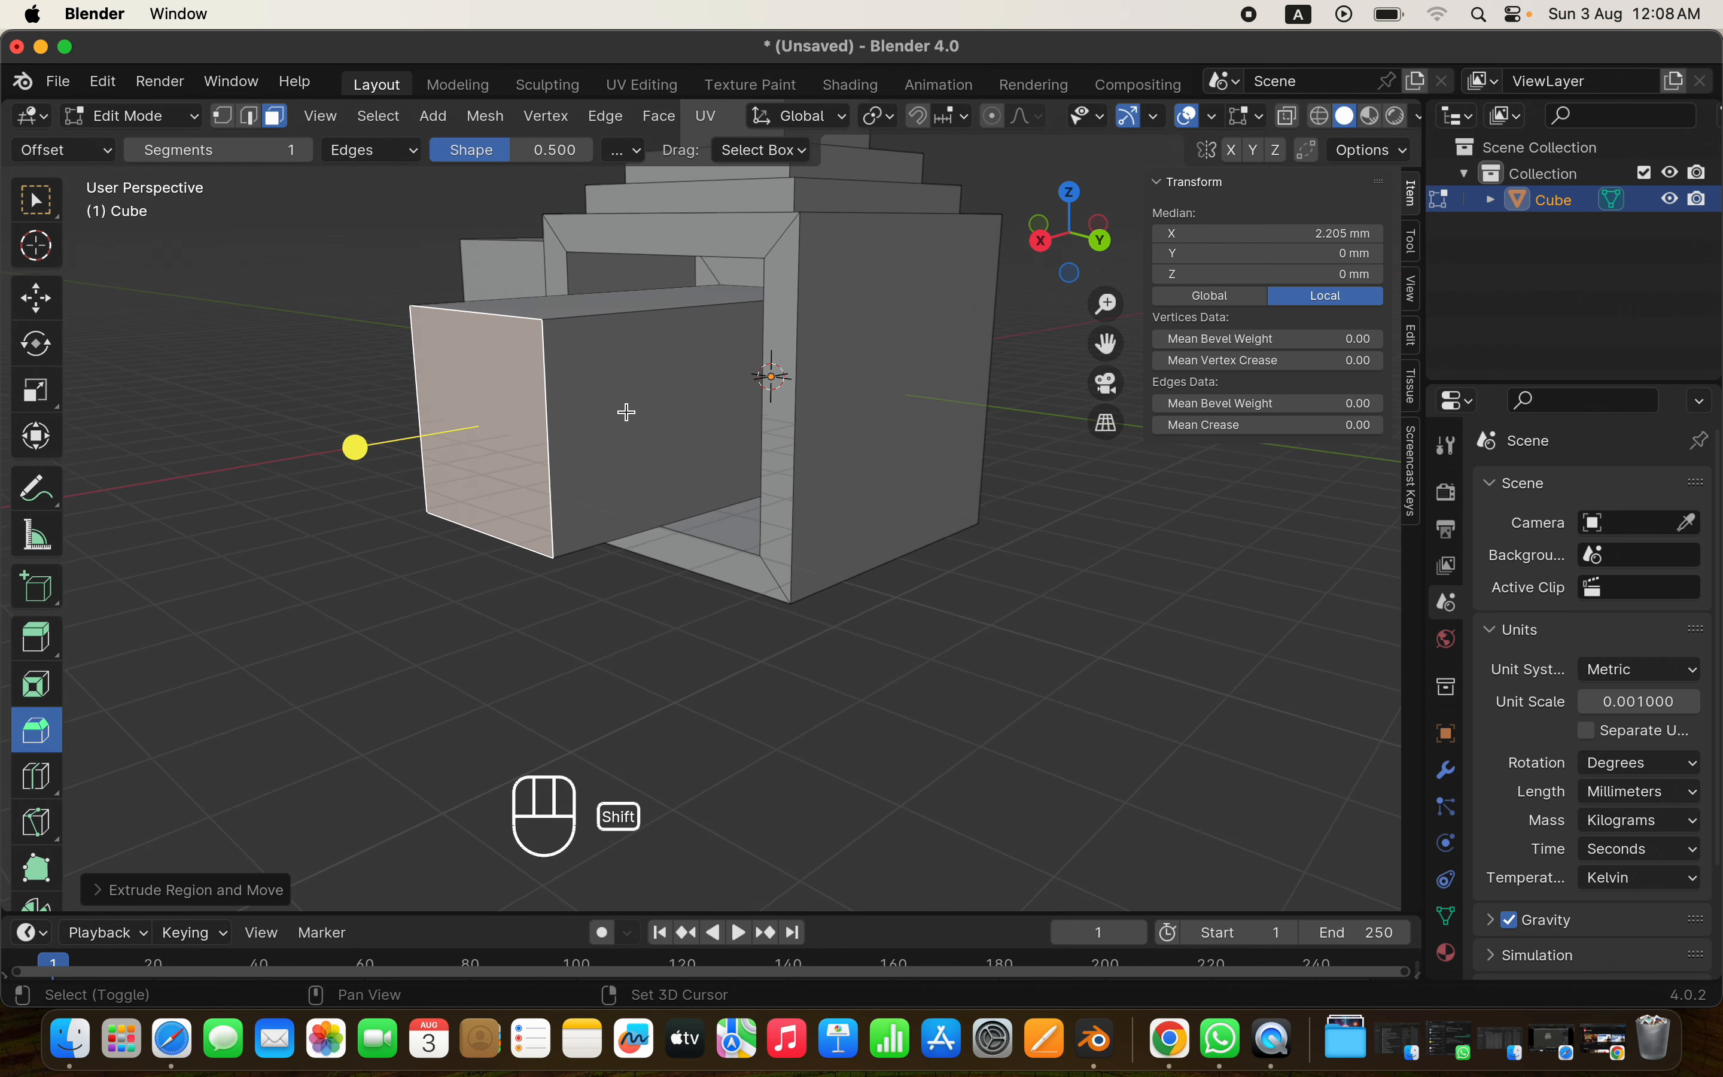
scroll(626, 412, "up", 5, "shift")
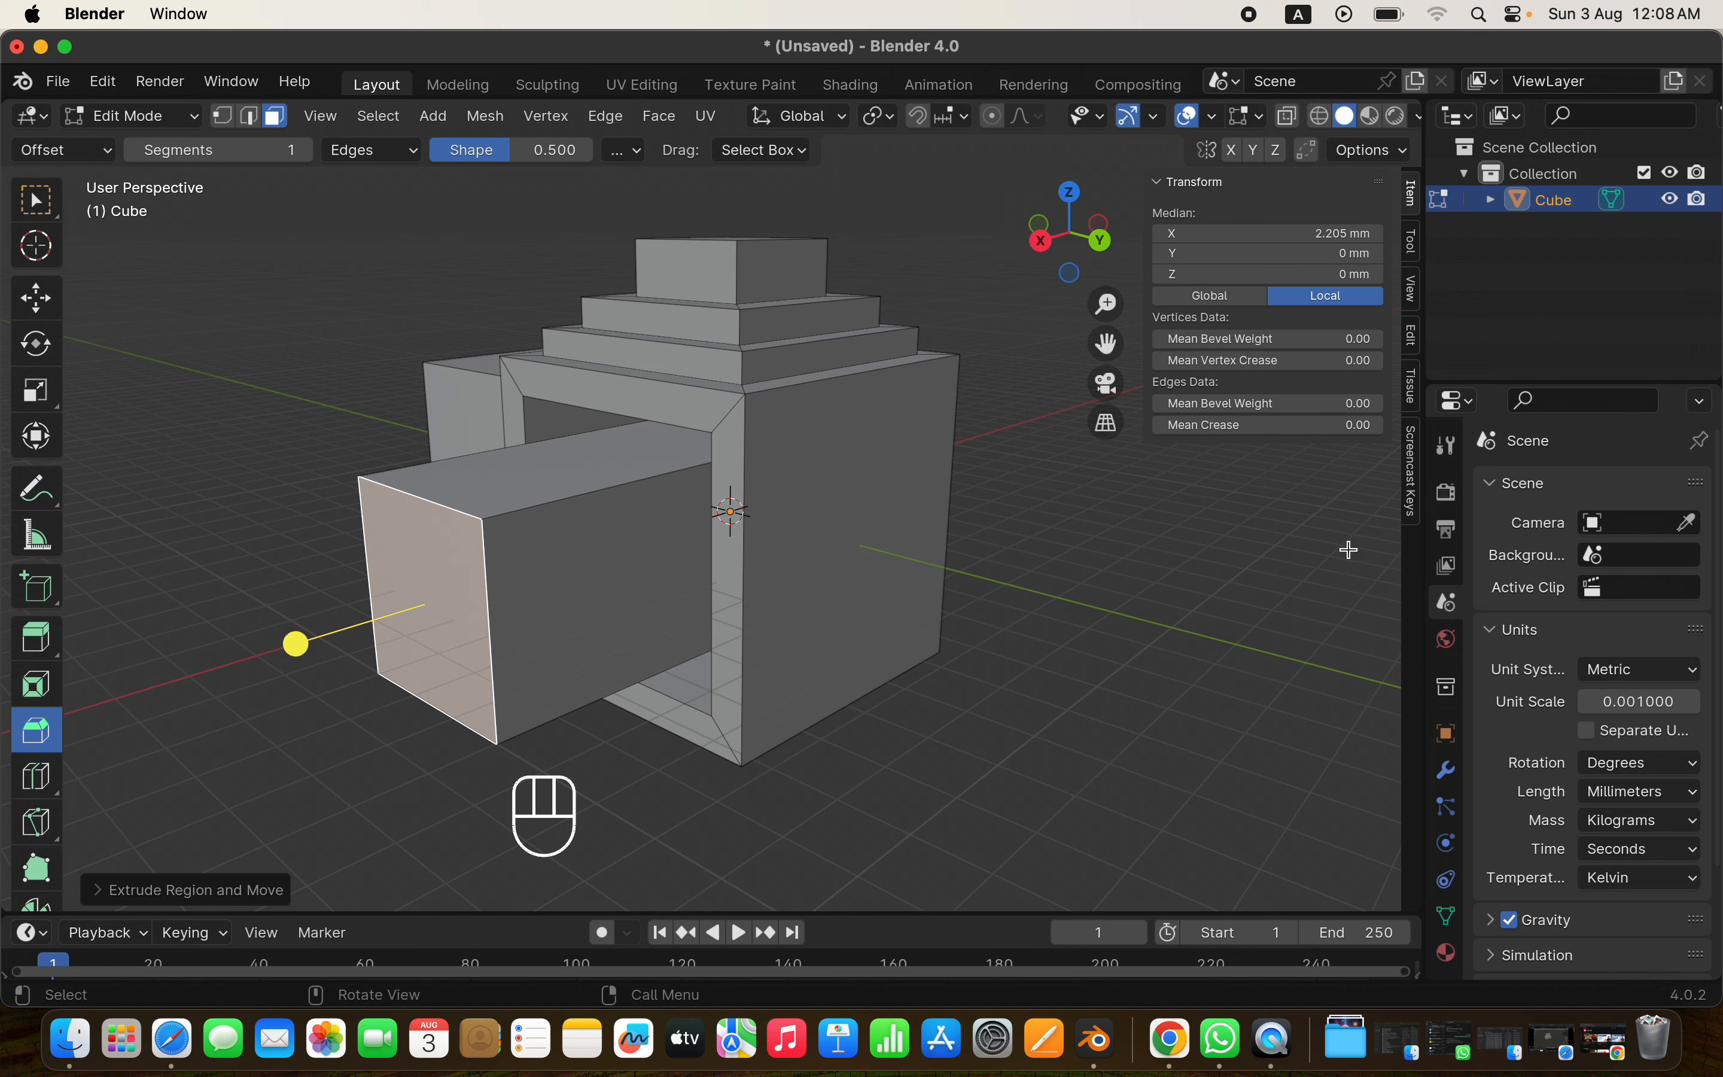
left_click(1446, 770)
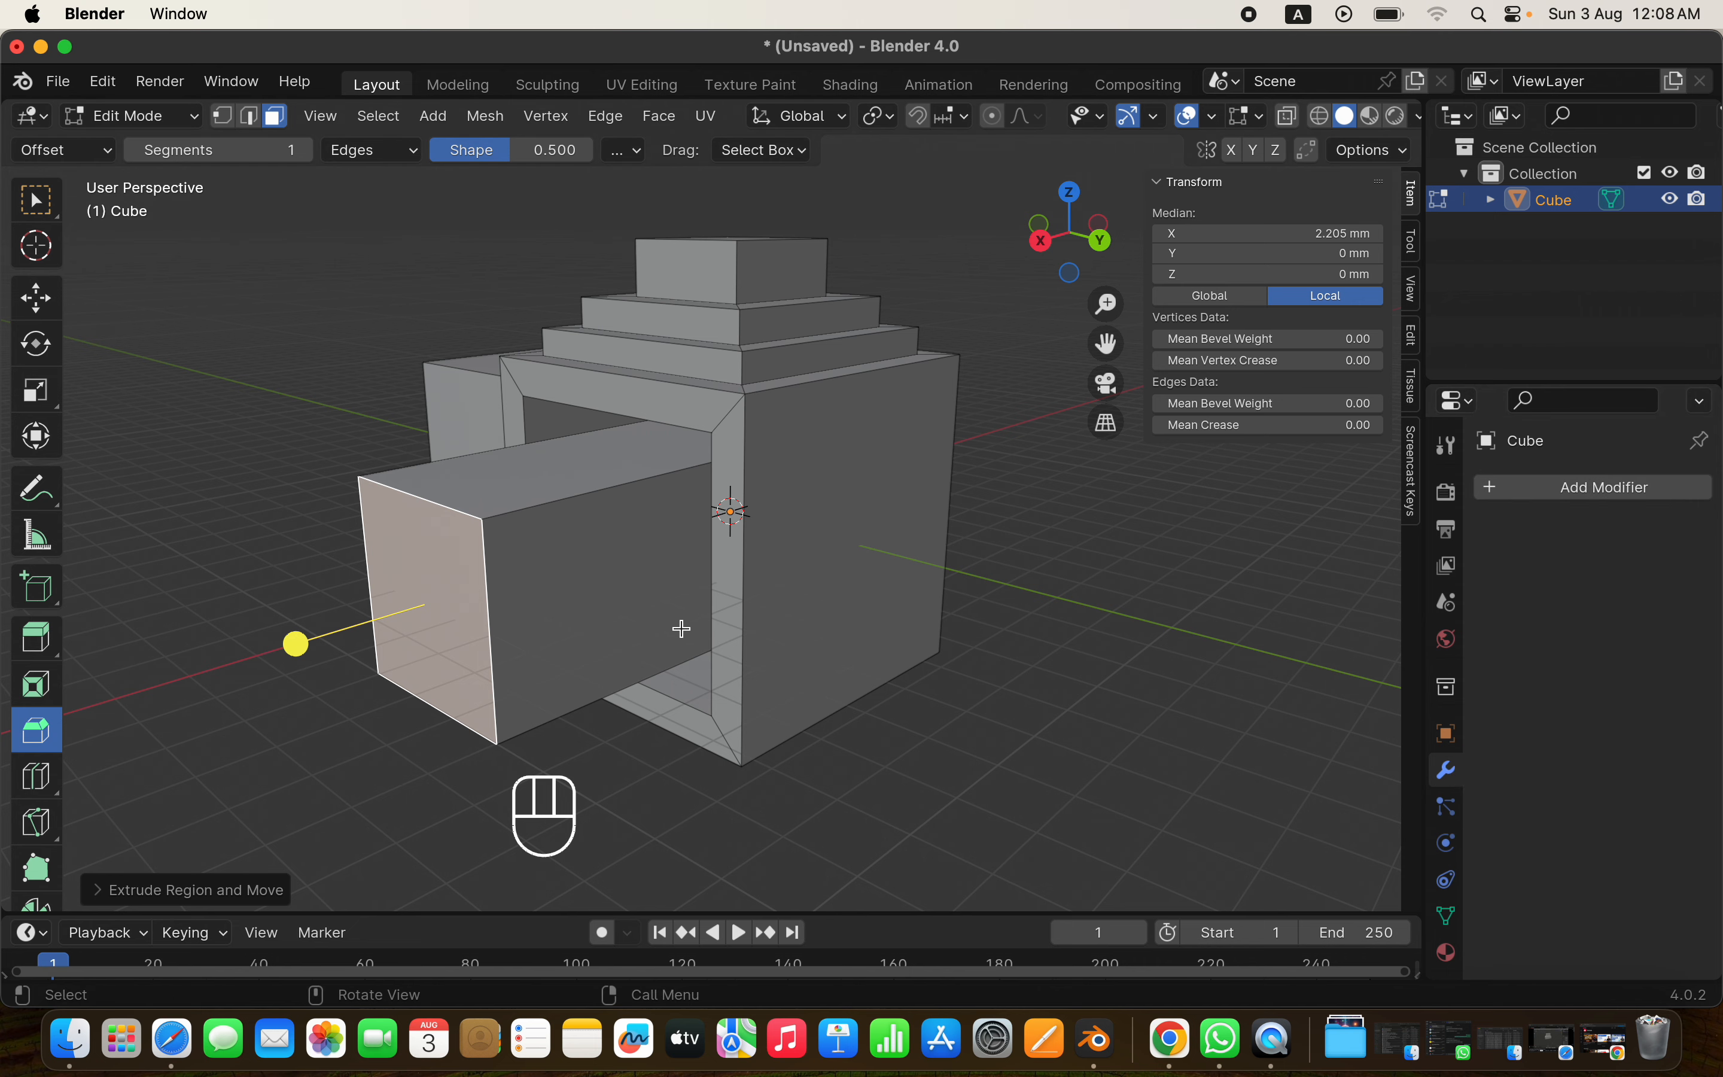
Select the near upper end corner of the positive-X block in vertex mode, then its upper end edge in edge mode
scroll(217, 692, "left", 10)
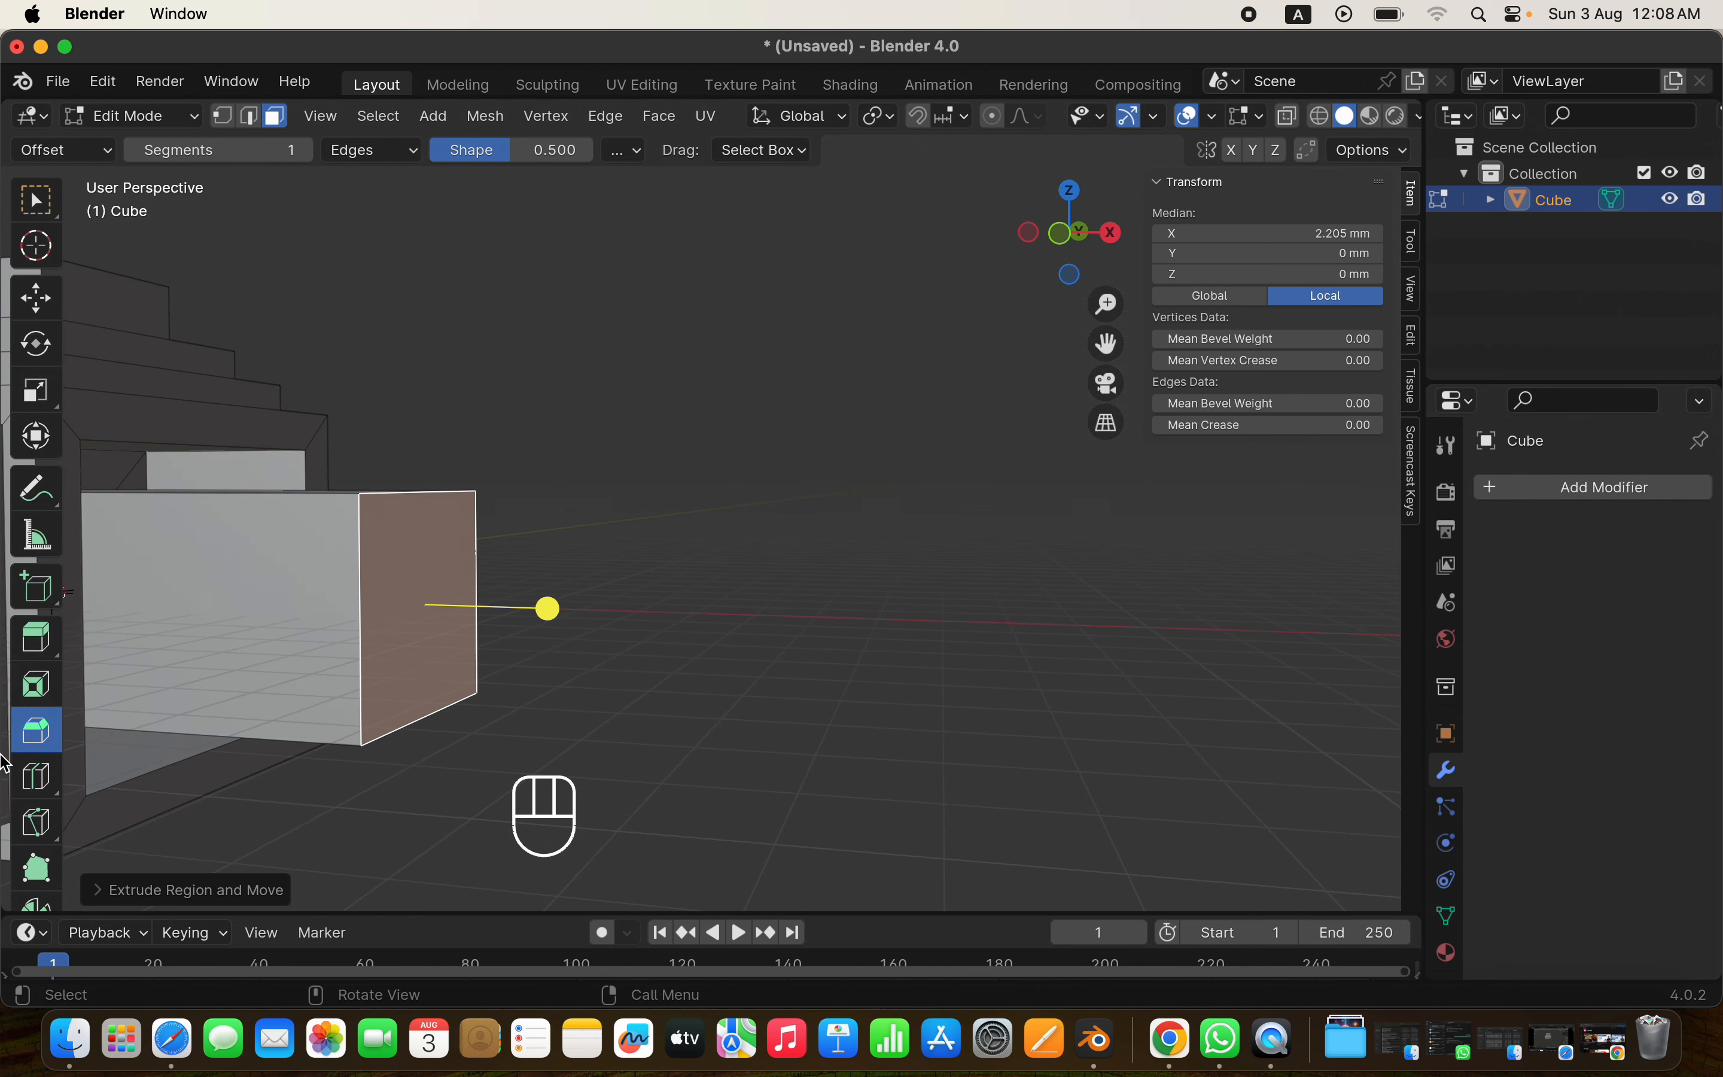
scroll(405, 686, "left", 5, "shift")
scroll(405, 687, "up", 5)
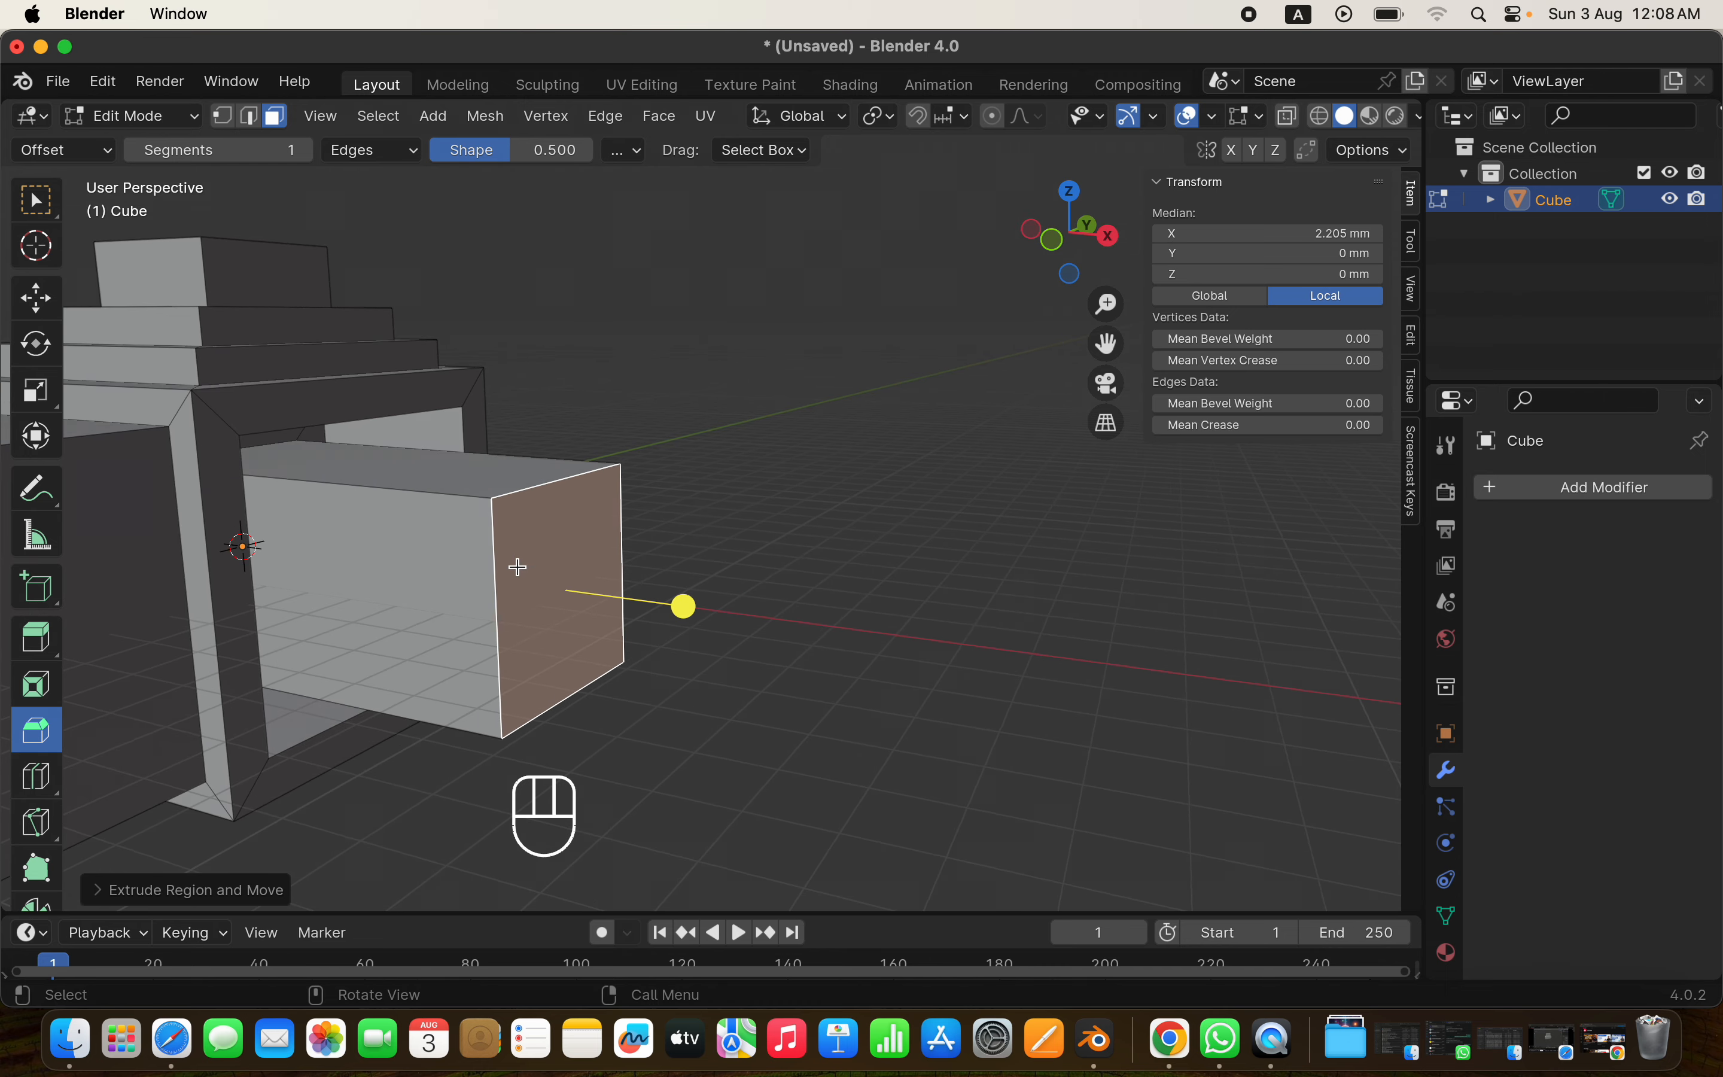
left_click(223, 116)
left_click(495, 508)
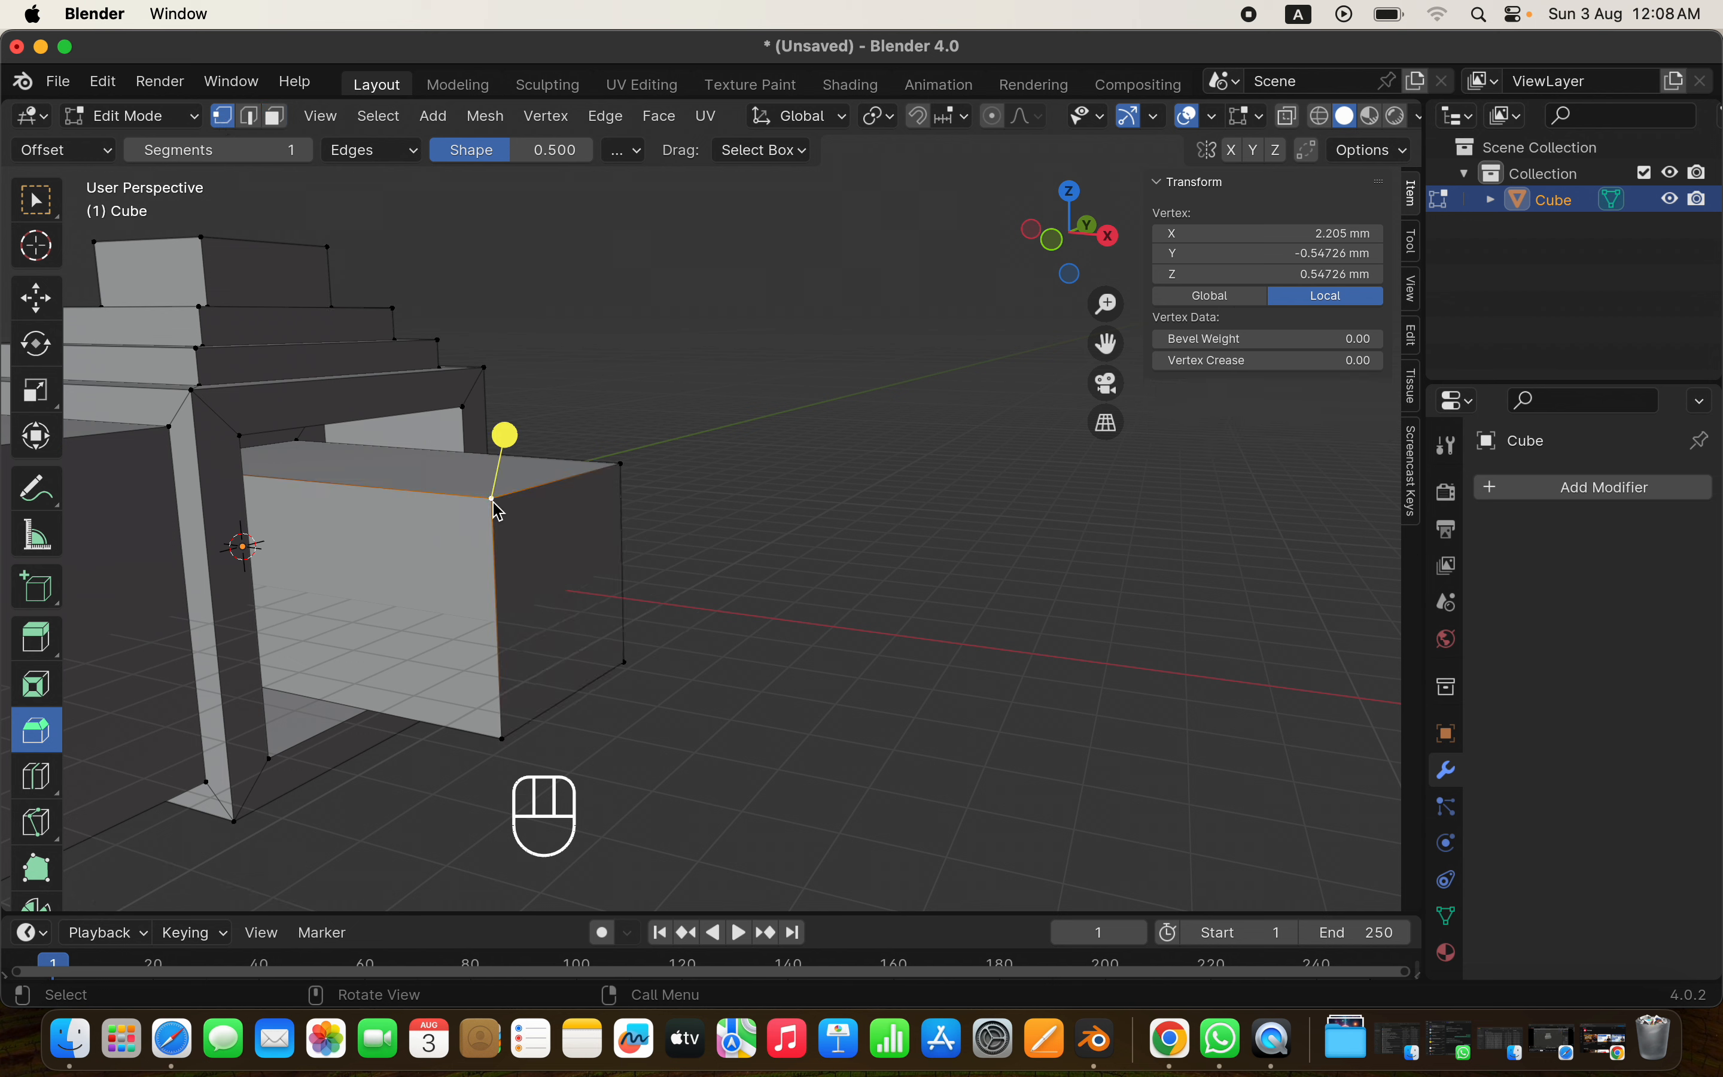
left_click(258, 118)
left_click(554, 484)
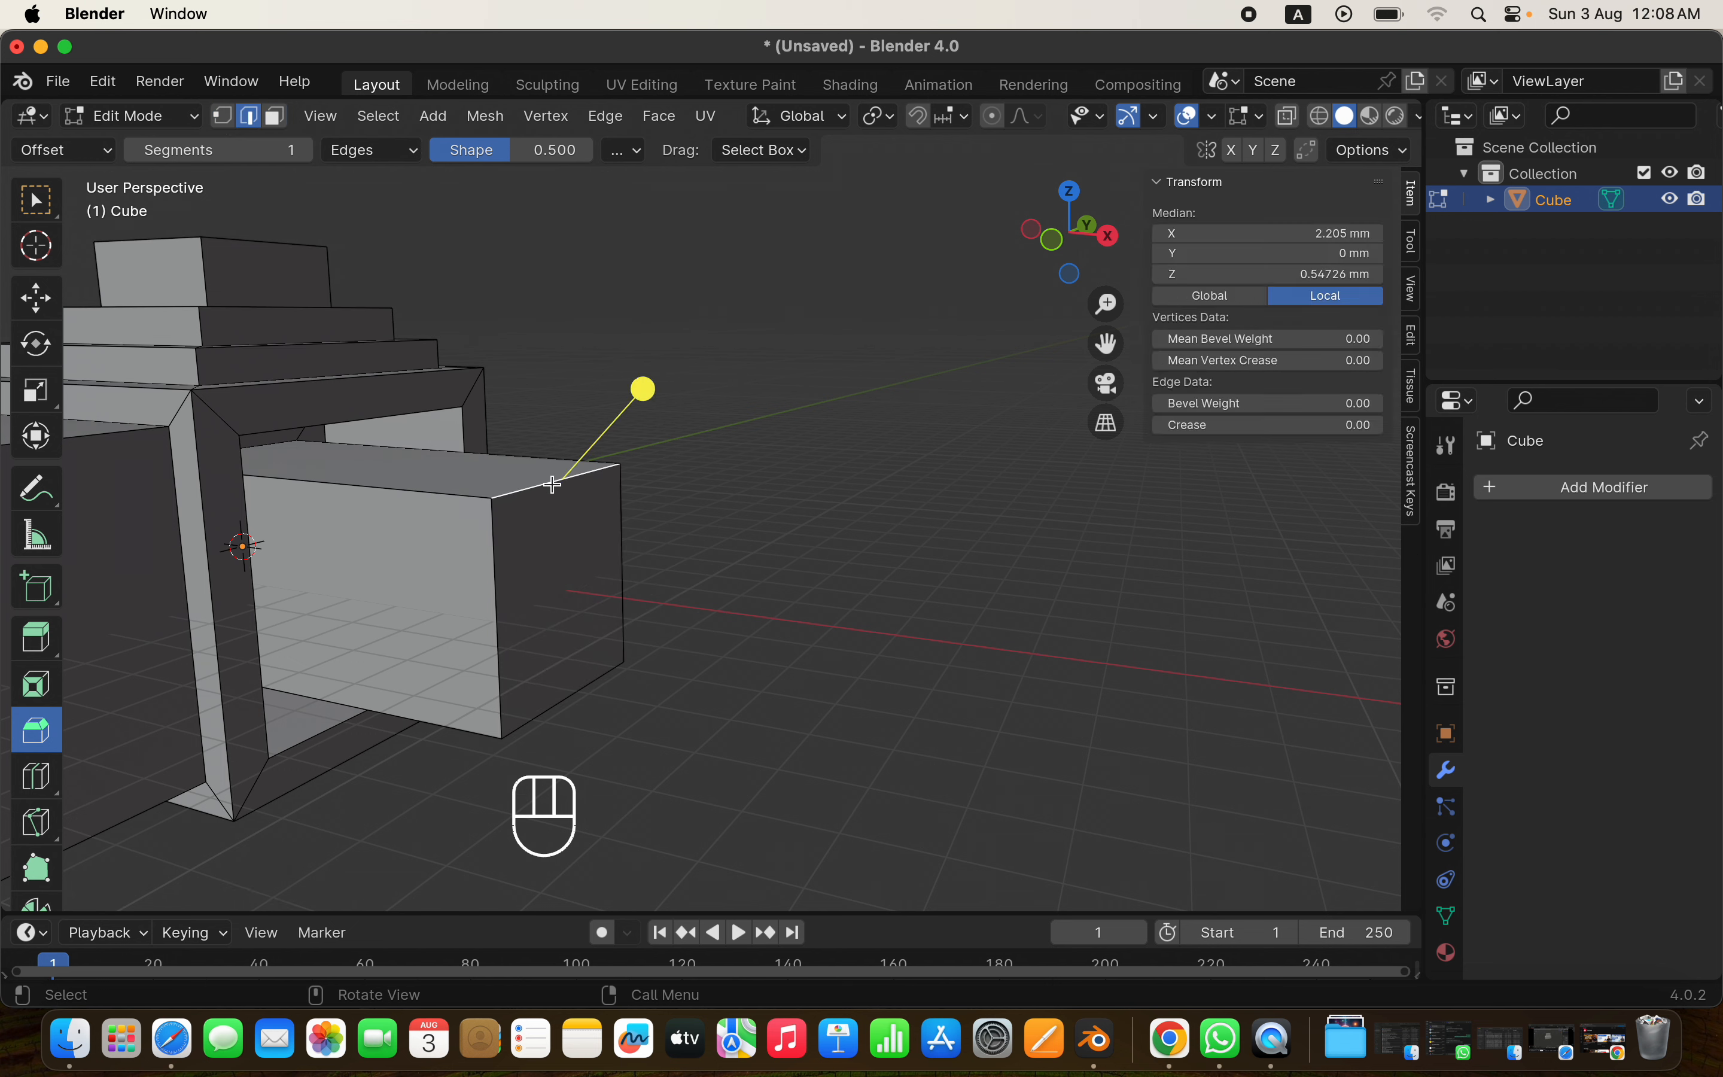
Try to bevel the near upper end corner vertex of the positive-X block
left_click(224, 119)
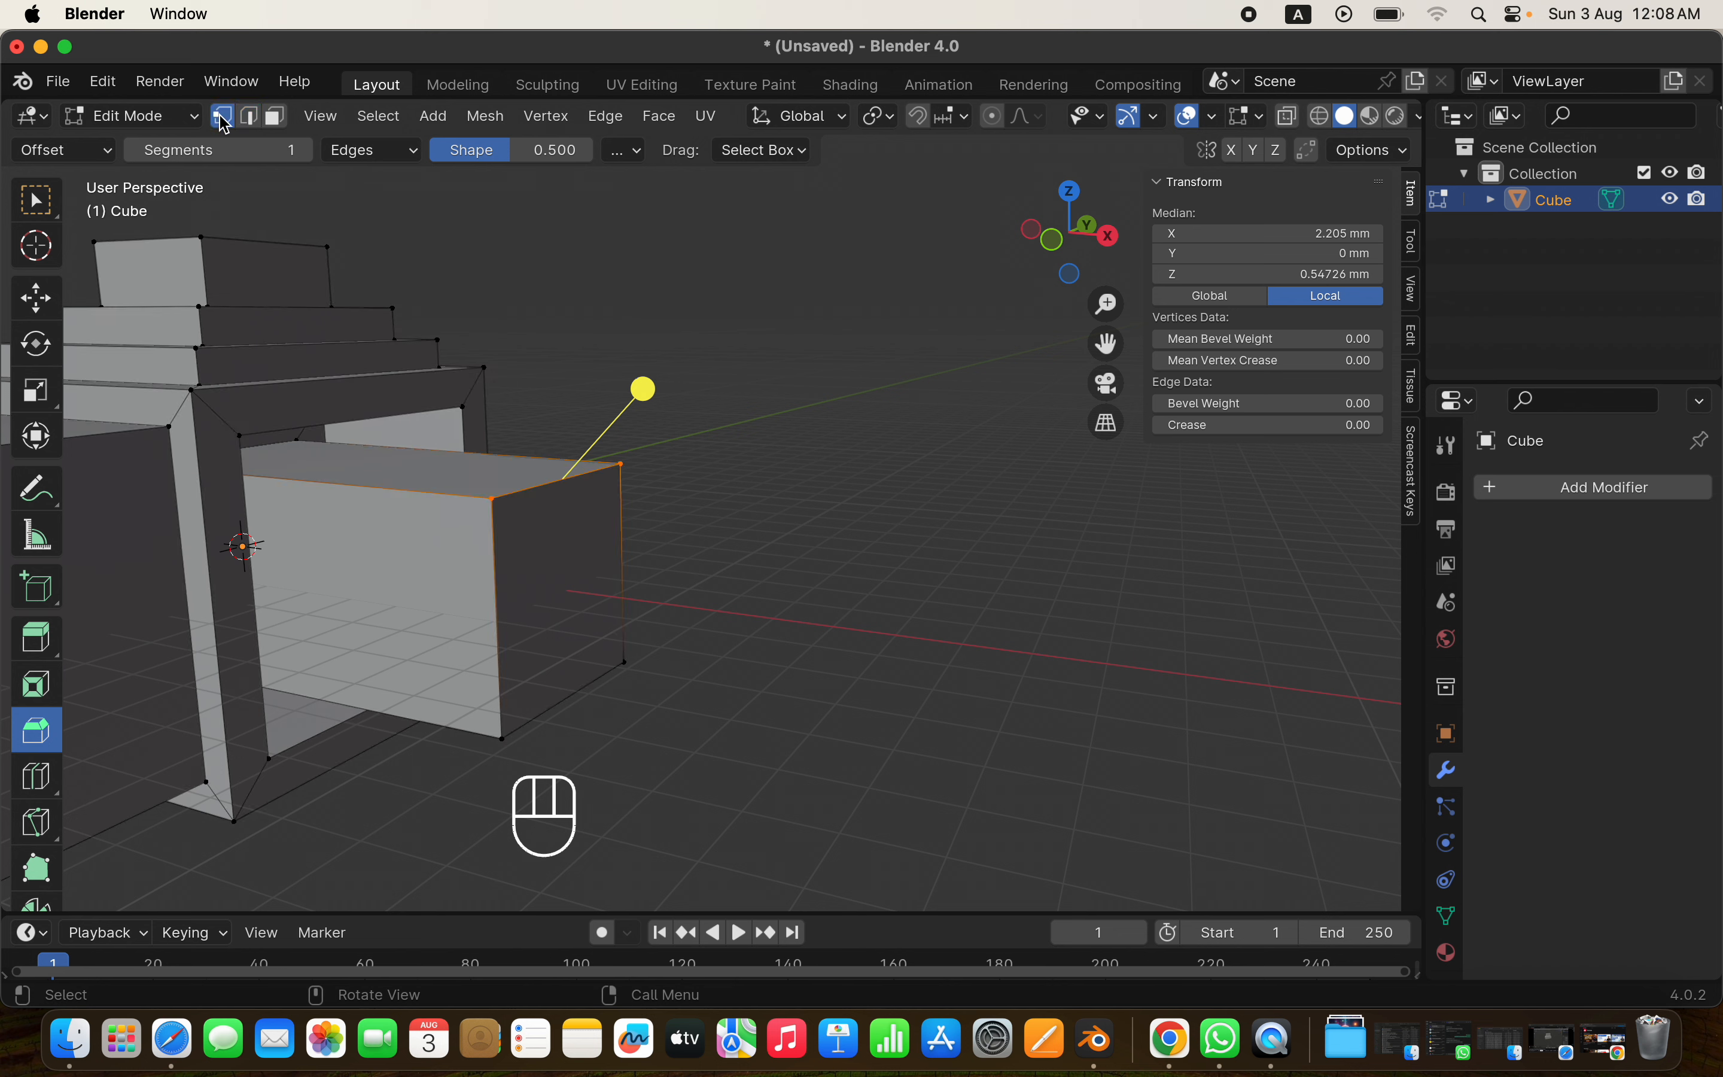
left_click(493, 505)
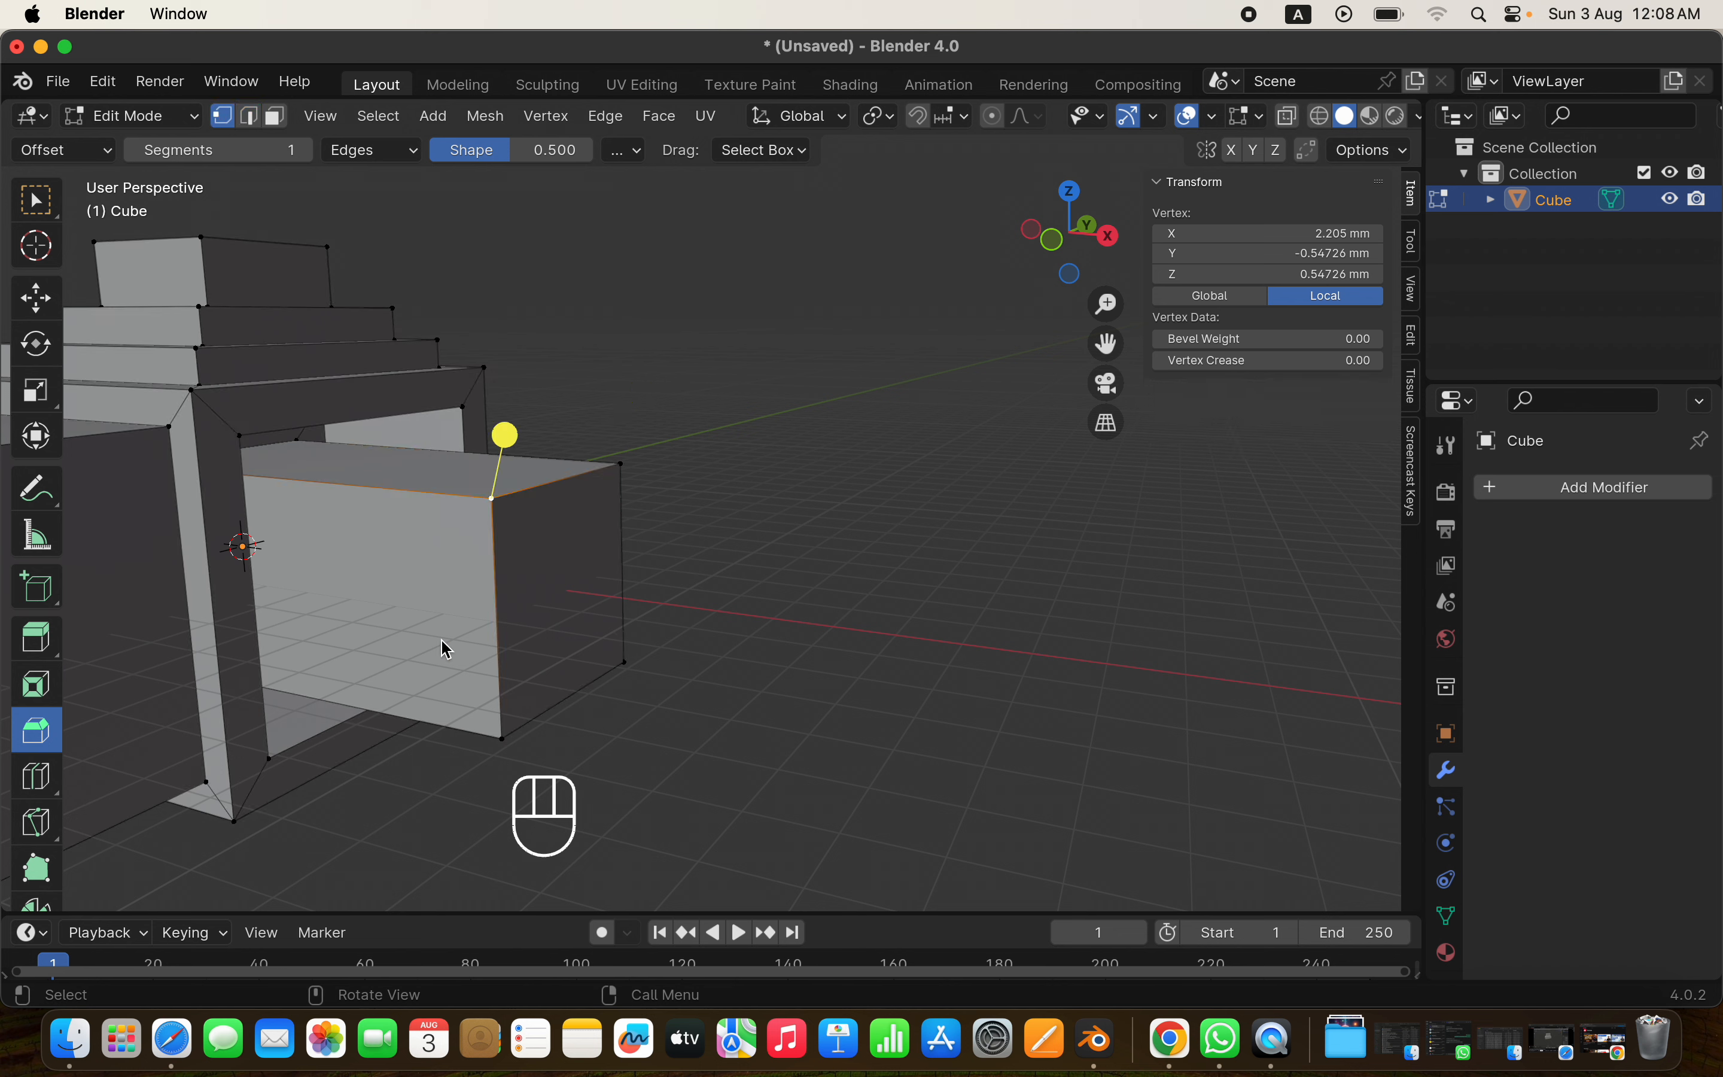
scroll(528, 406, "left", 5)
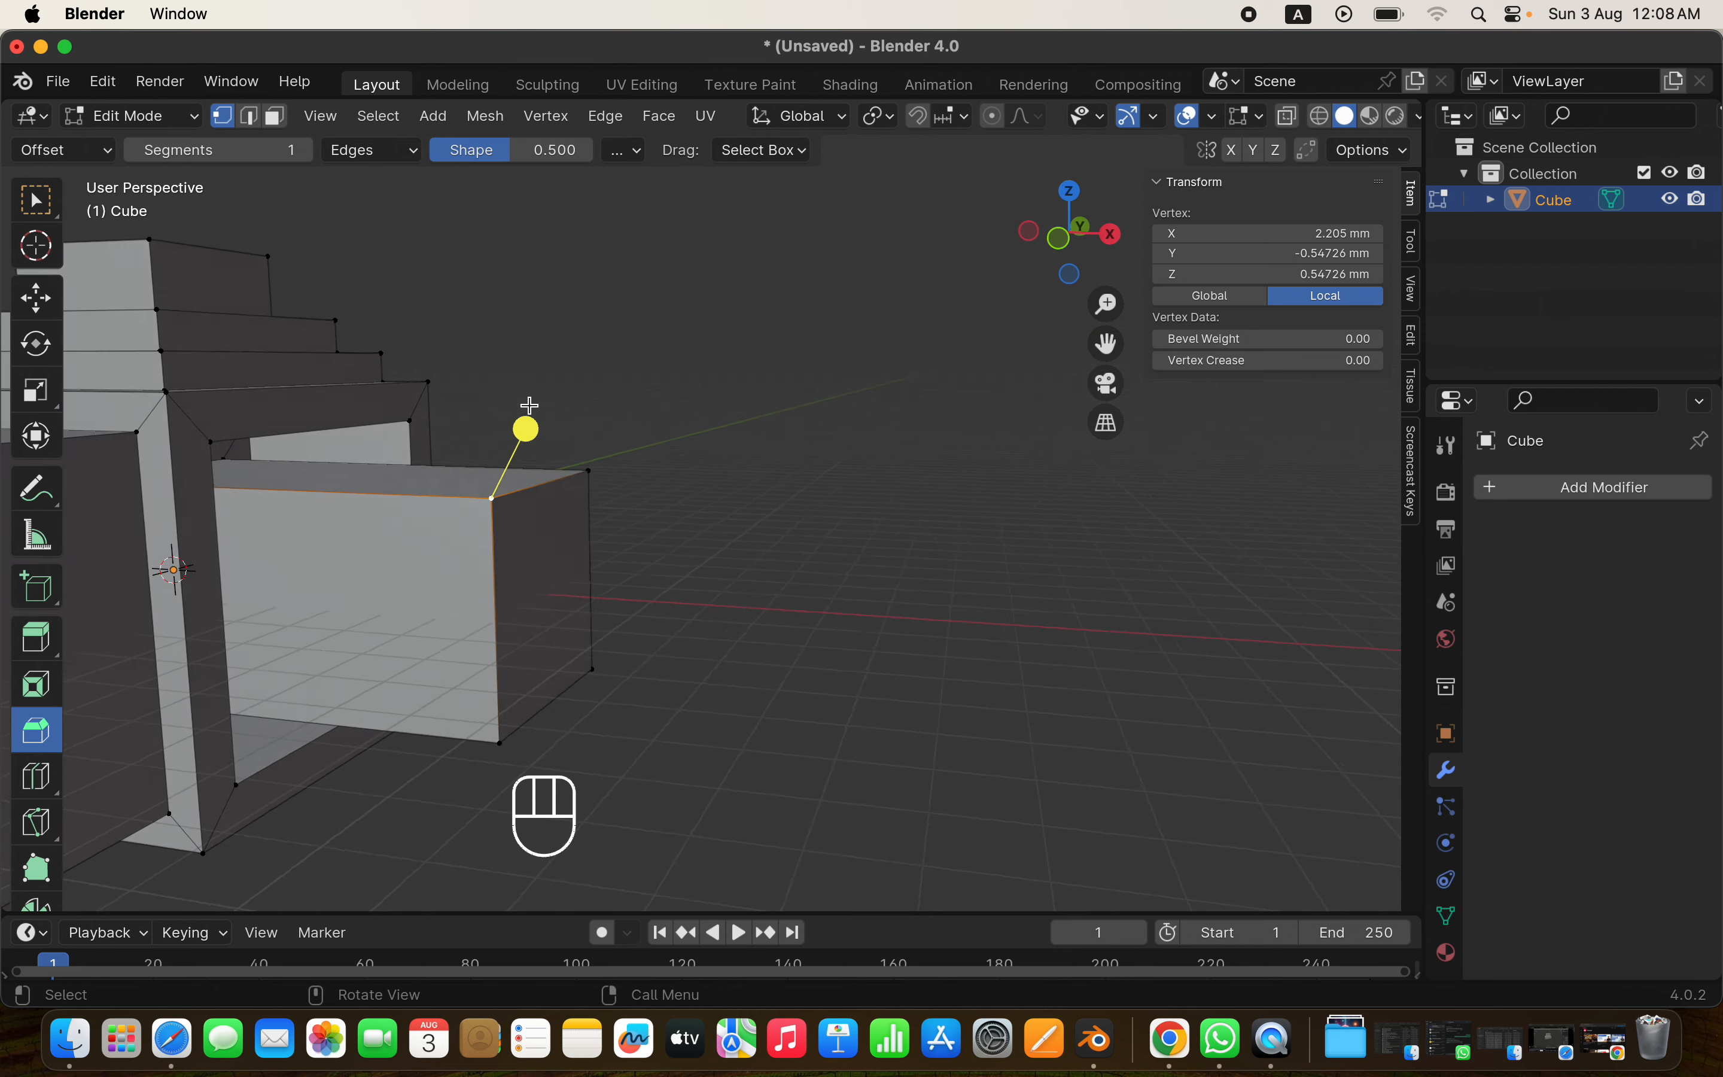
left_click_drag(543, 423, 589, 407)
key("super+b")
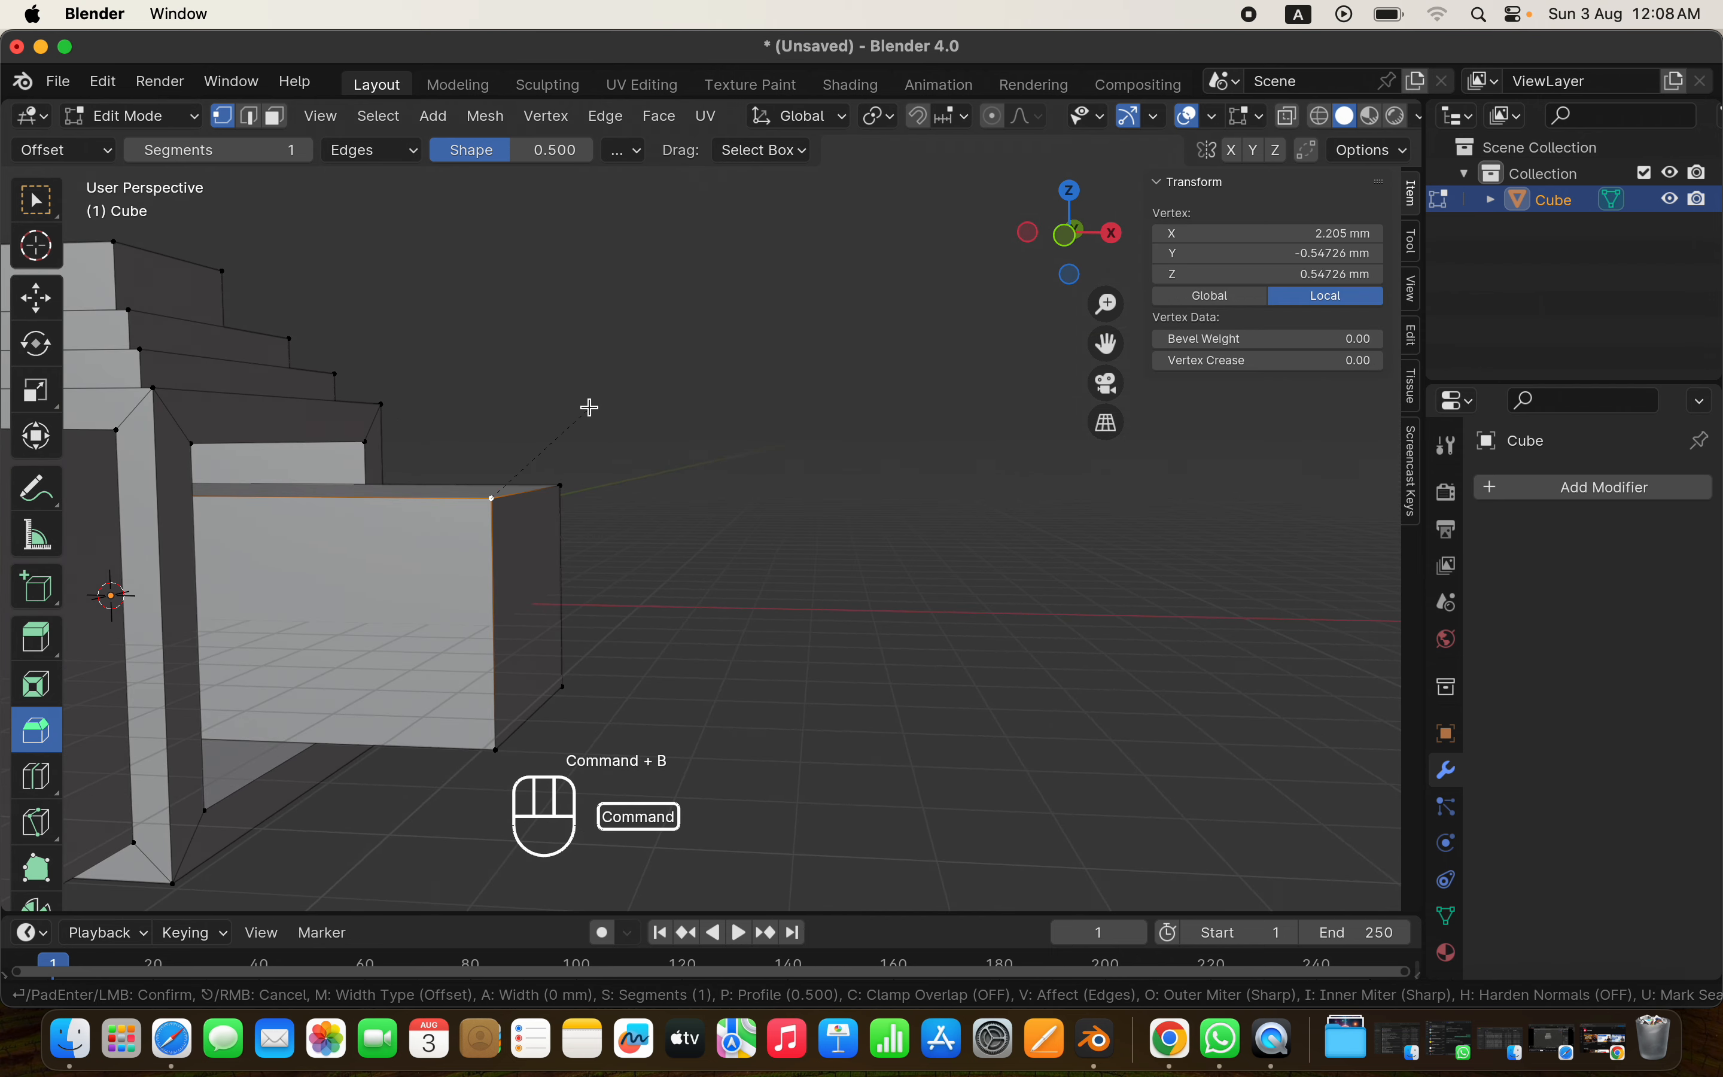
right_click(683, 421)
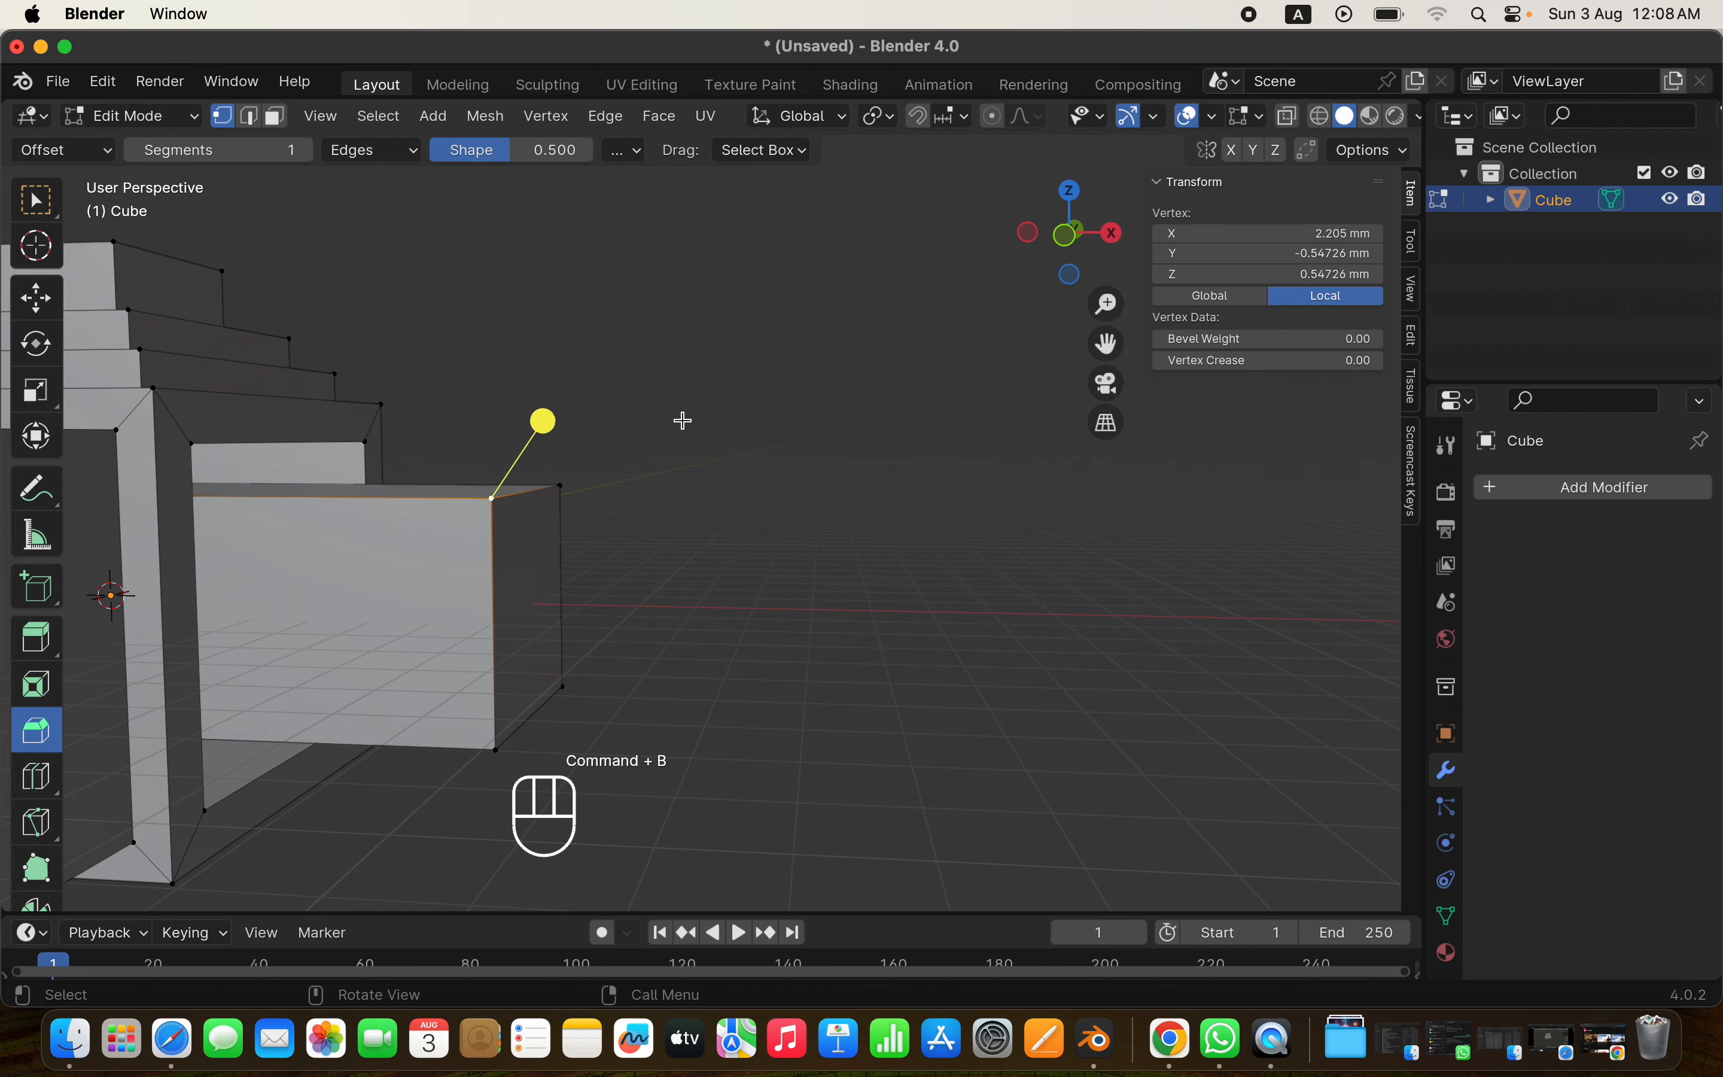
key("super+z")
key("super+z")
Return to Object Mode and delete the extruded practice cube
key("Tab")
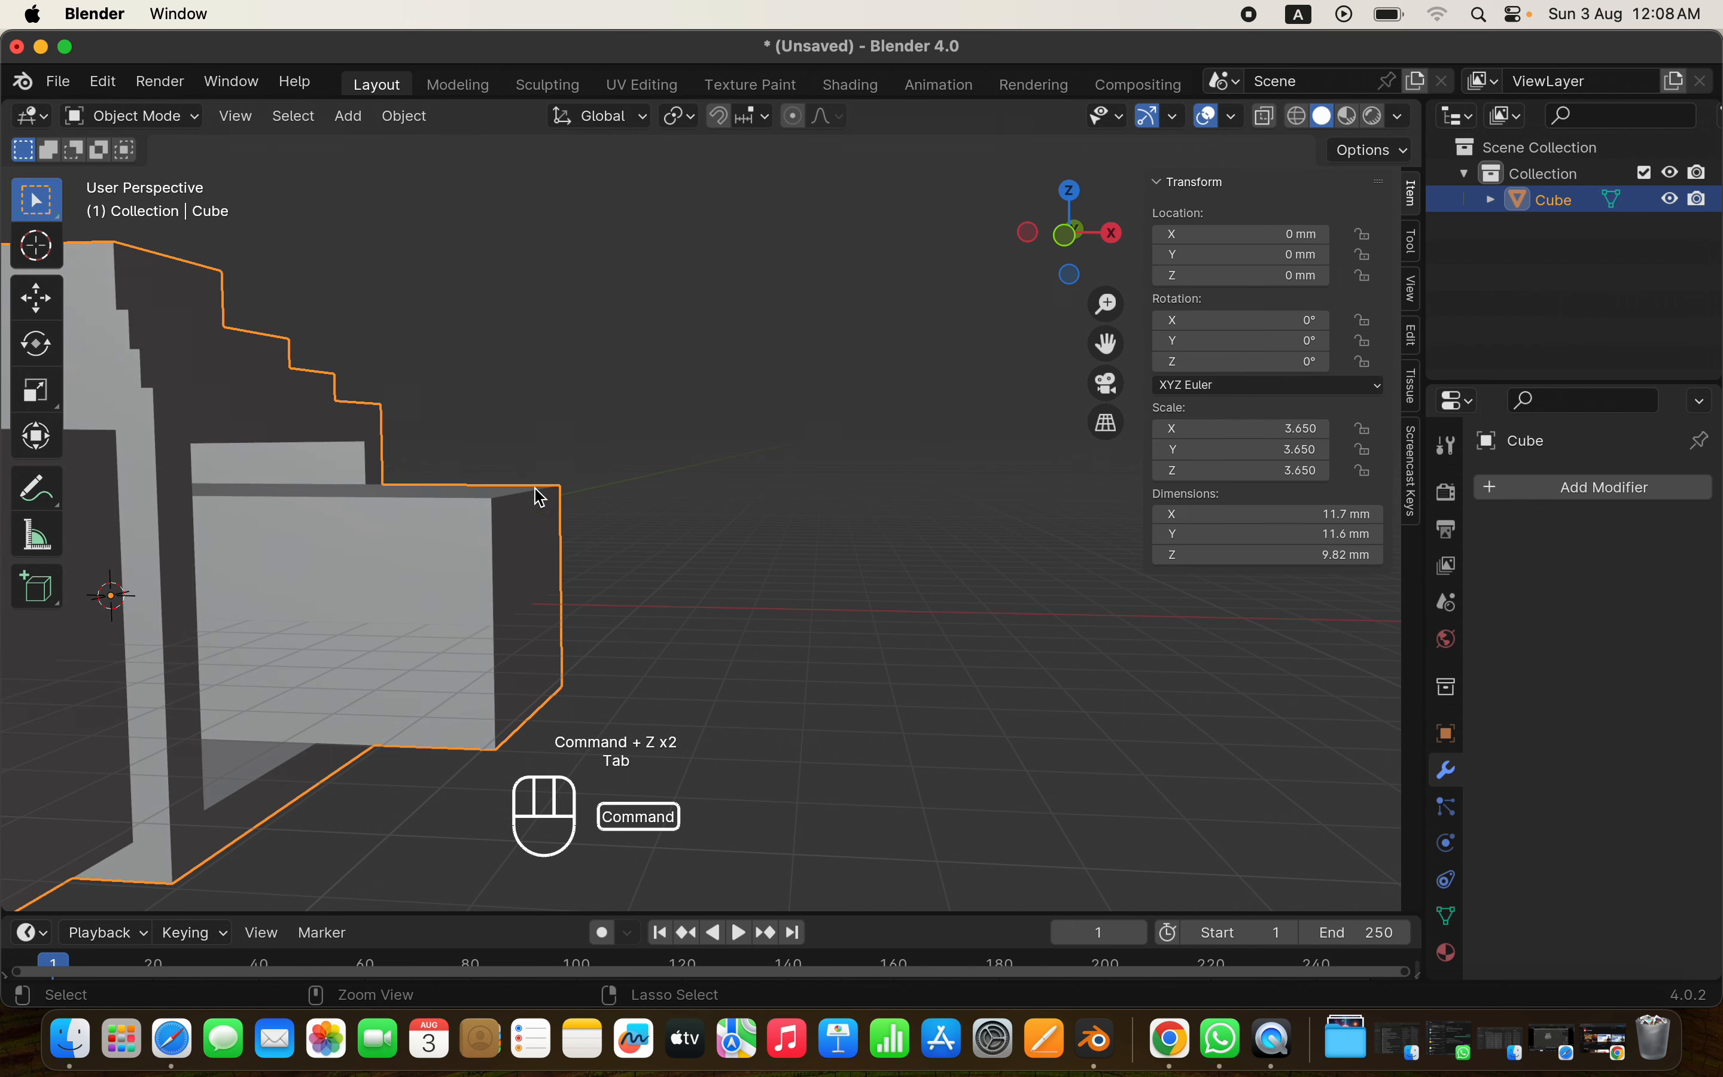
scroll(445, 517, "down", 3, "super")
scroll(444, 518, "left", 5, "shift")
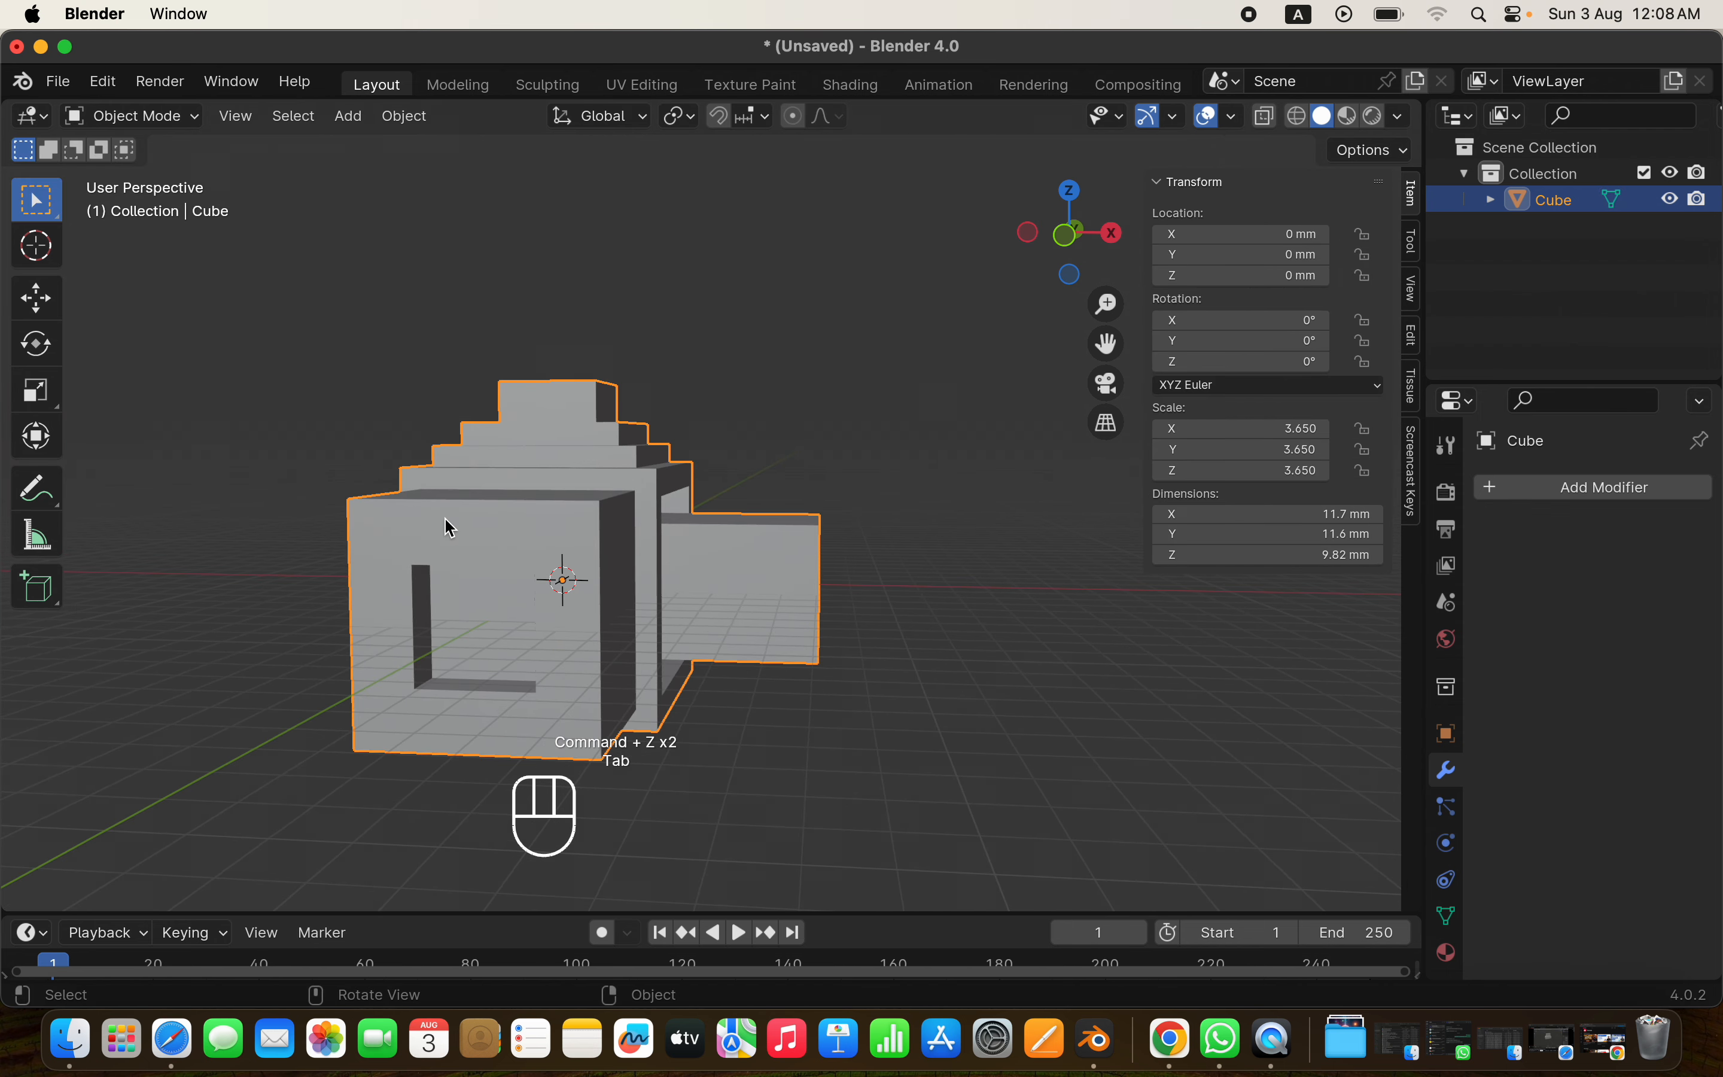
key("z")
key("x")
left_click(448, 528)
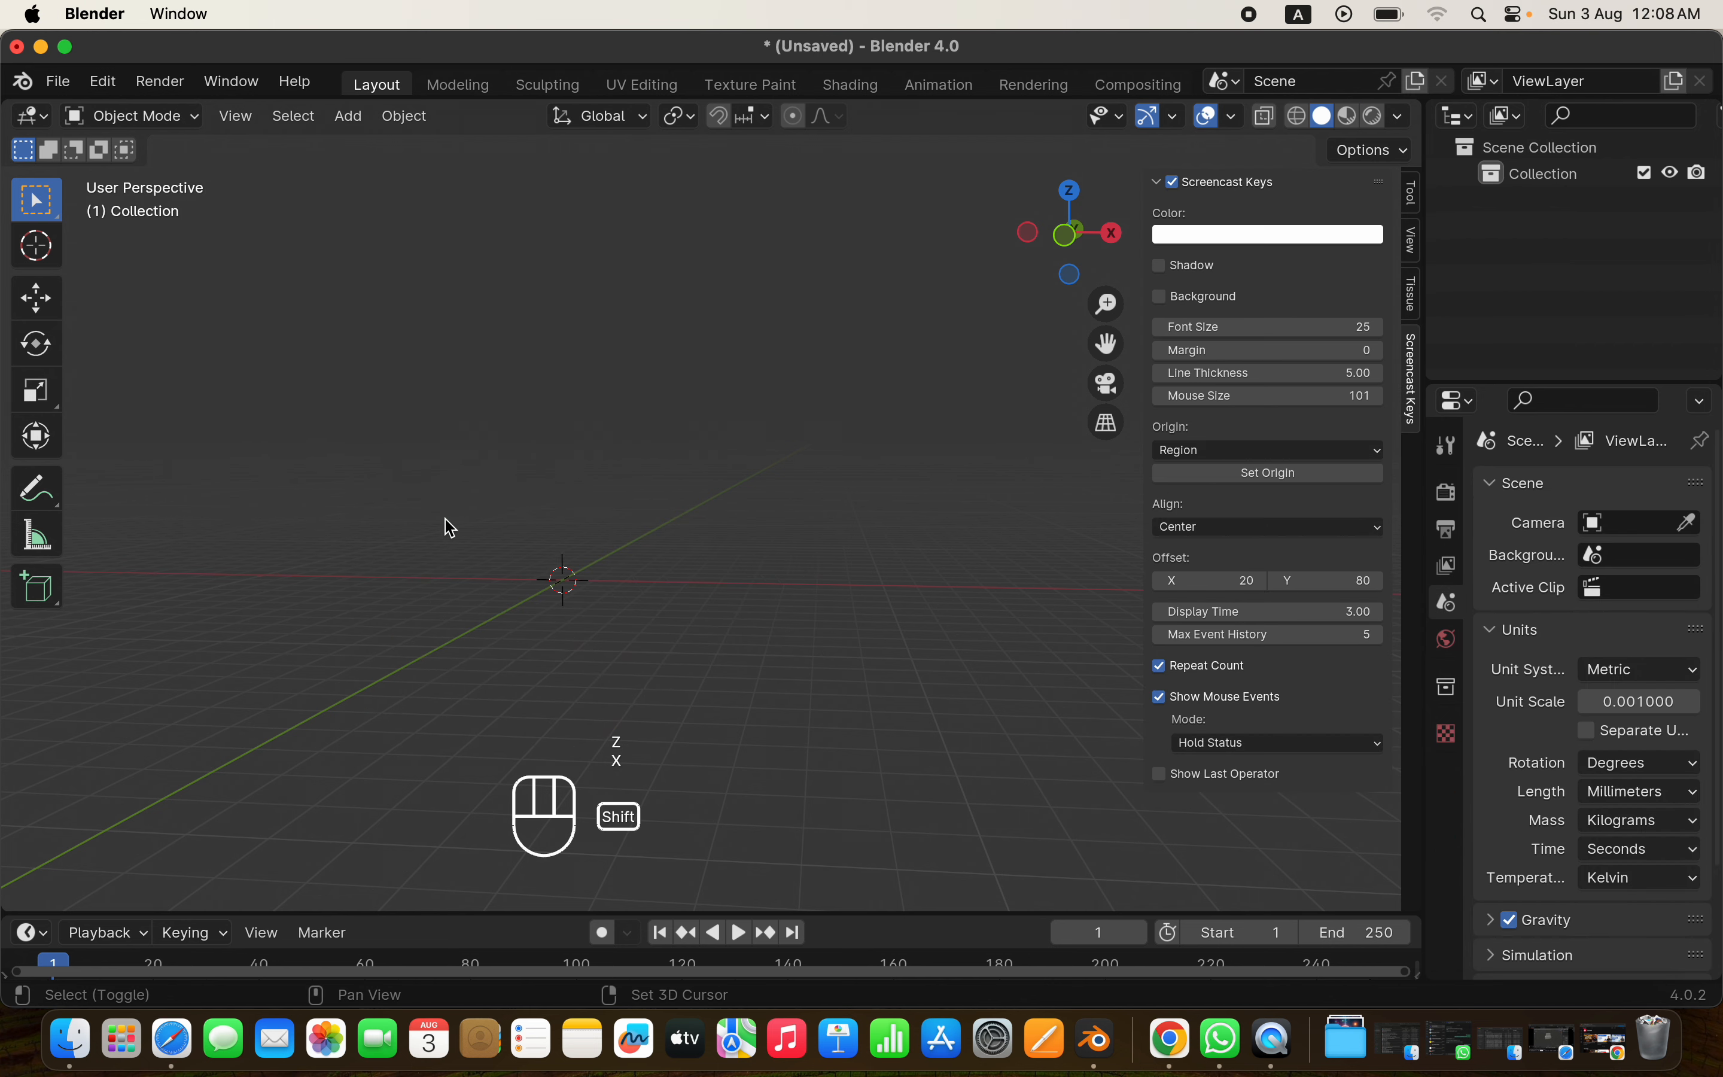
Add a new cube scaled to about 5.56 mm per side and open its mesh for vertex editing
key("shift+a")
mouse_move(434, 496)
left_click(541, 520)
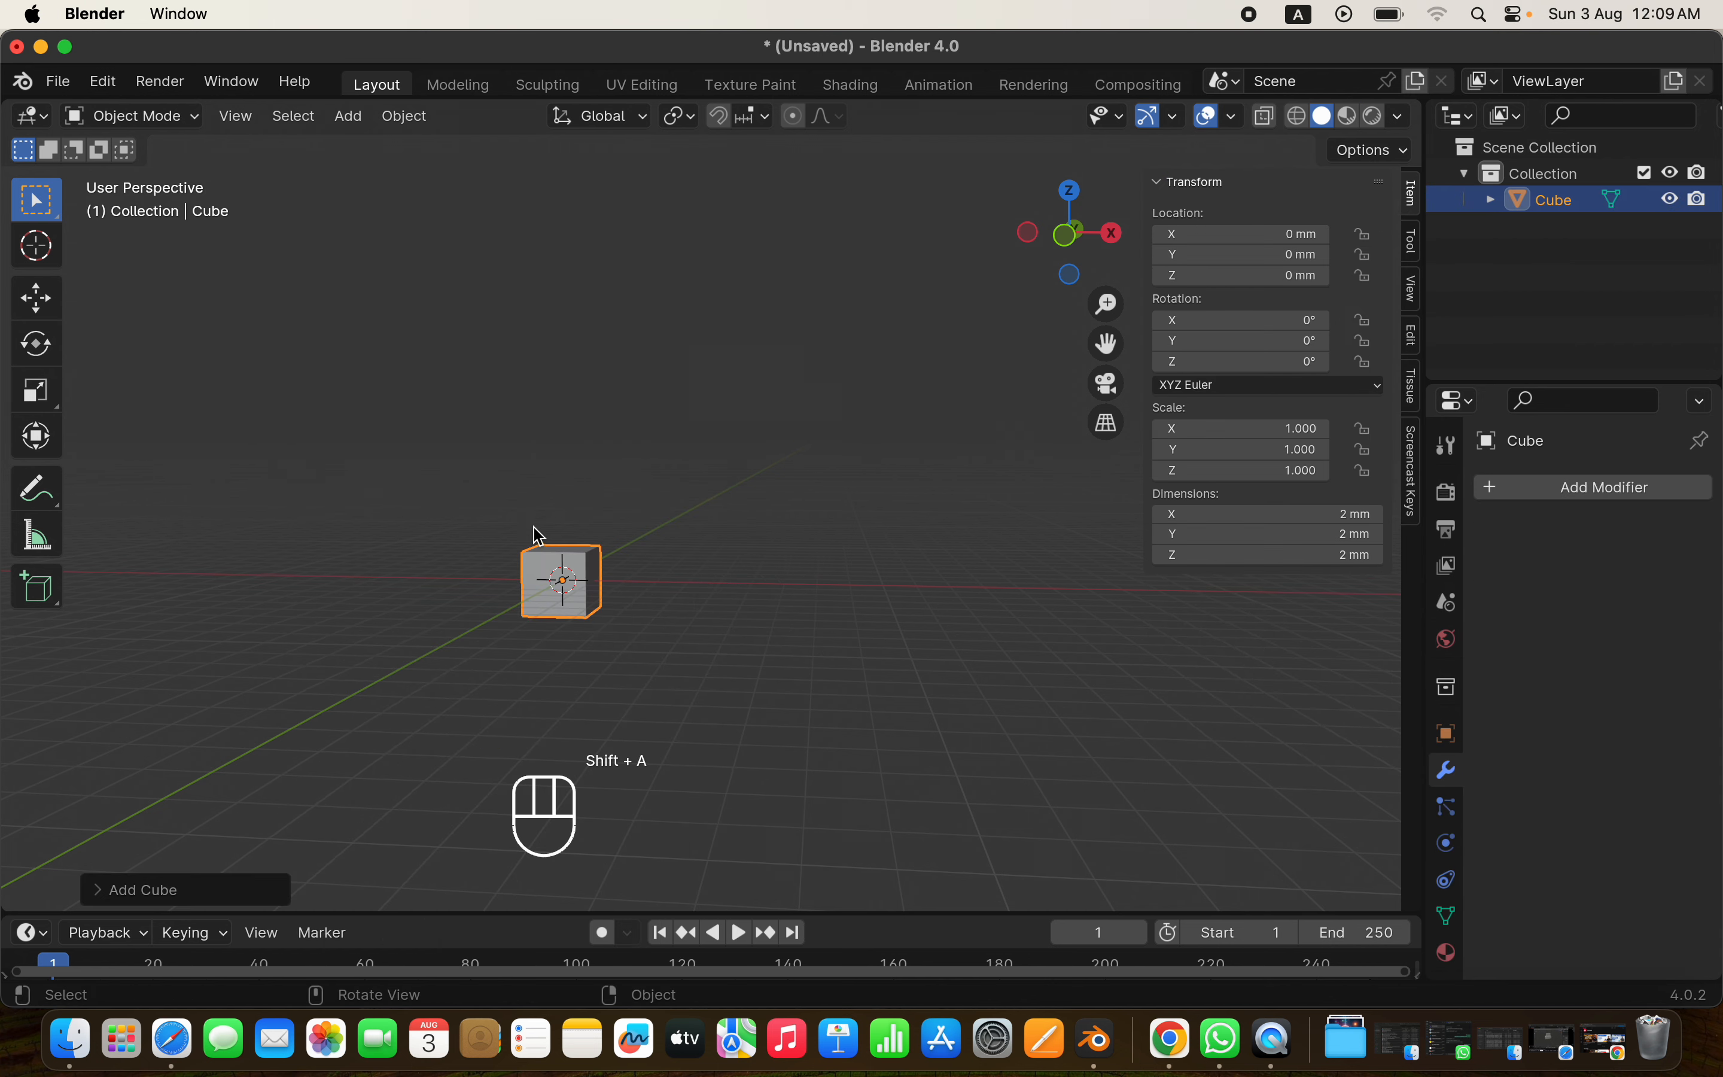
key("s")
left_click(796, 711)
key("Tab")
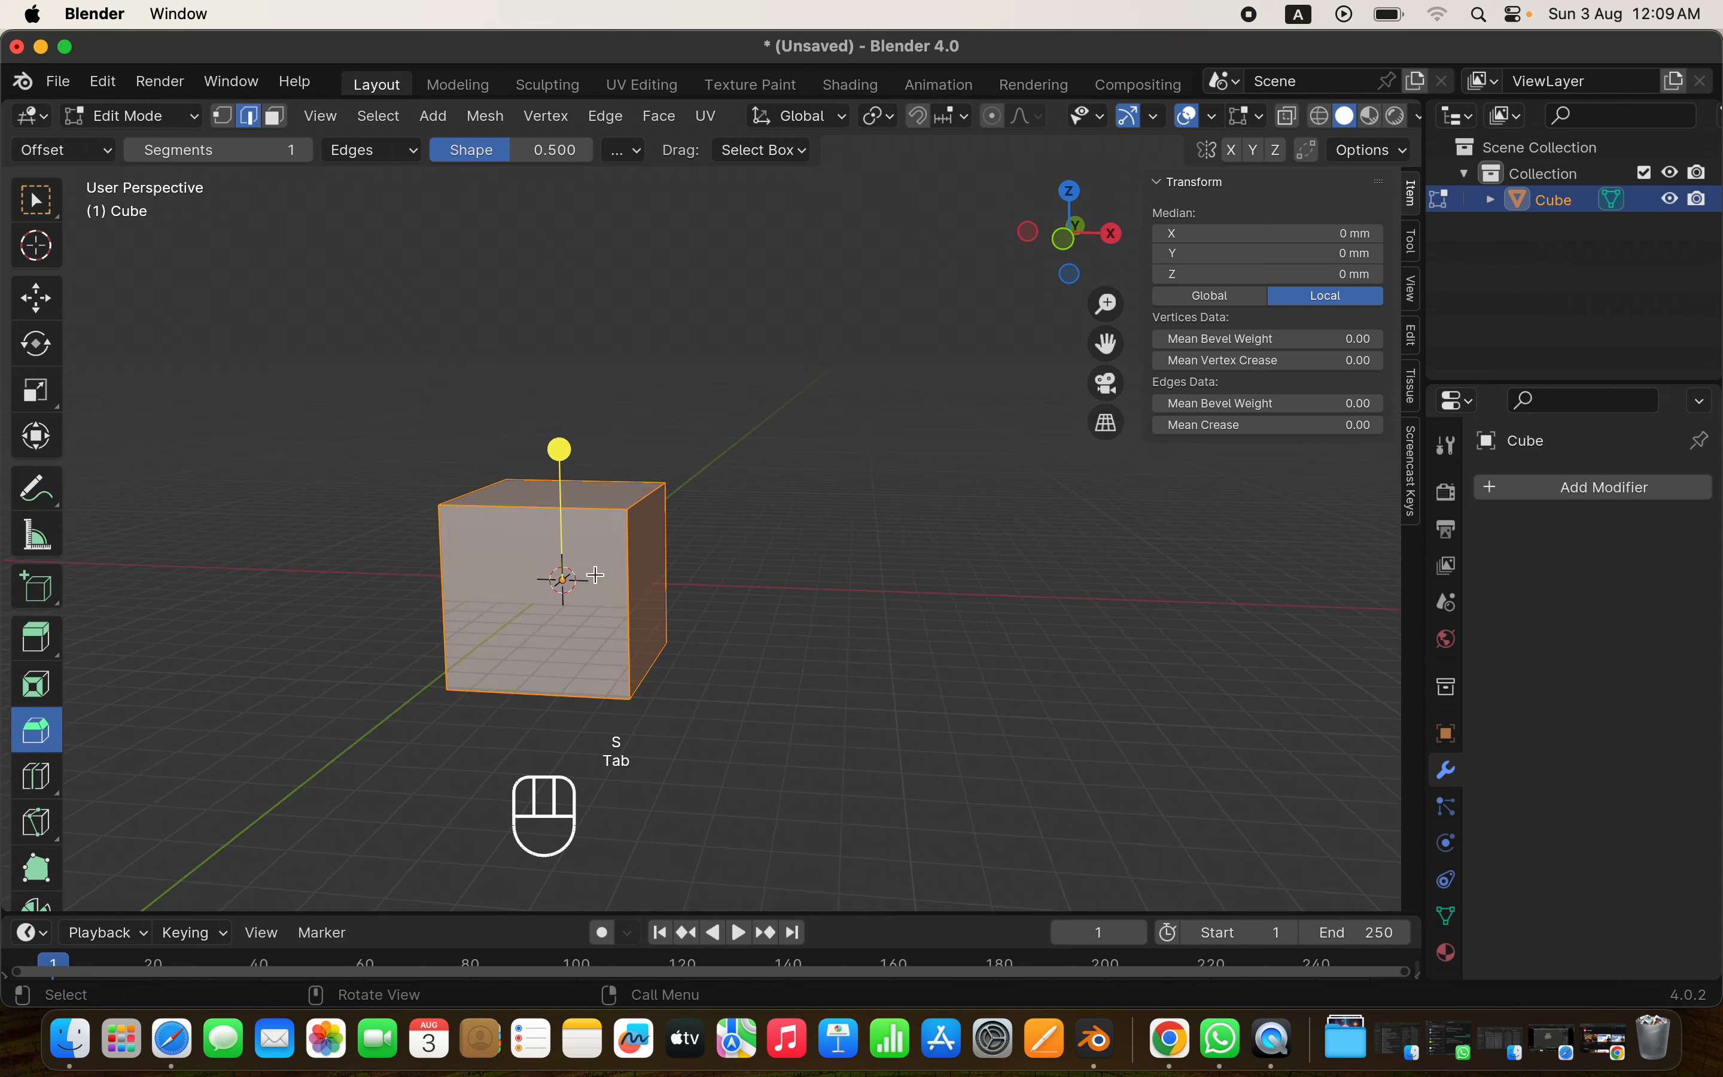
middle_click_drag(595, 574, 589, 563)
left_click(221, 117)
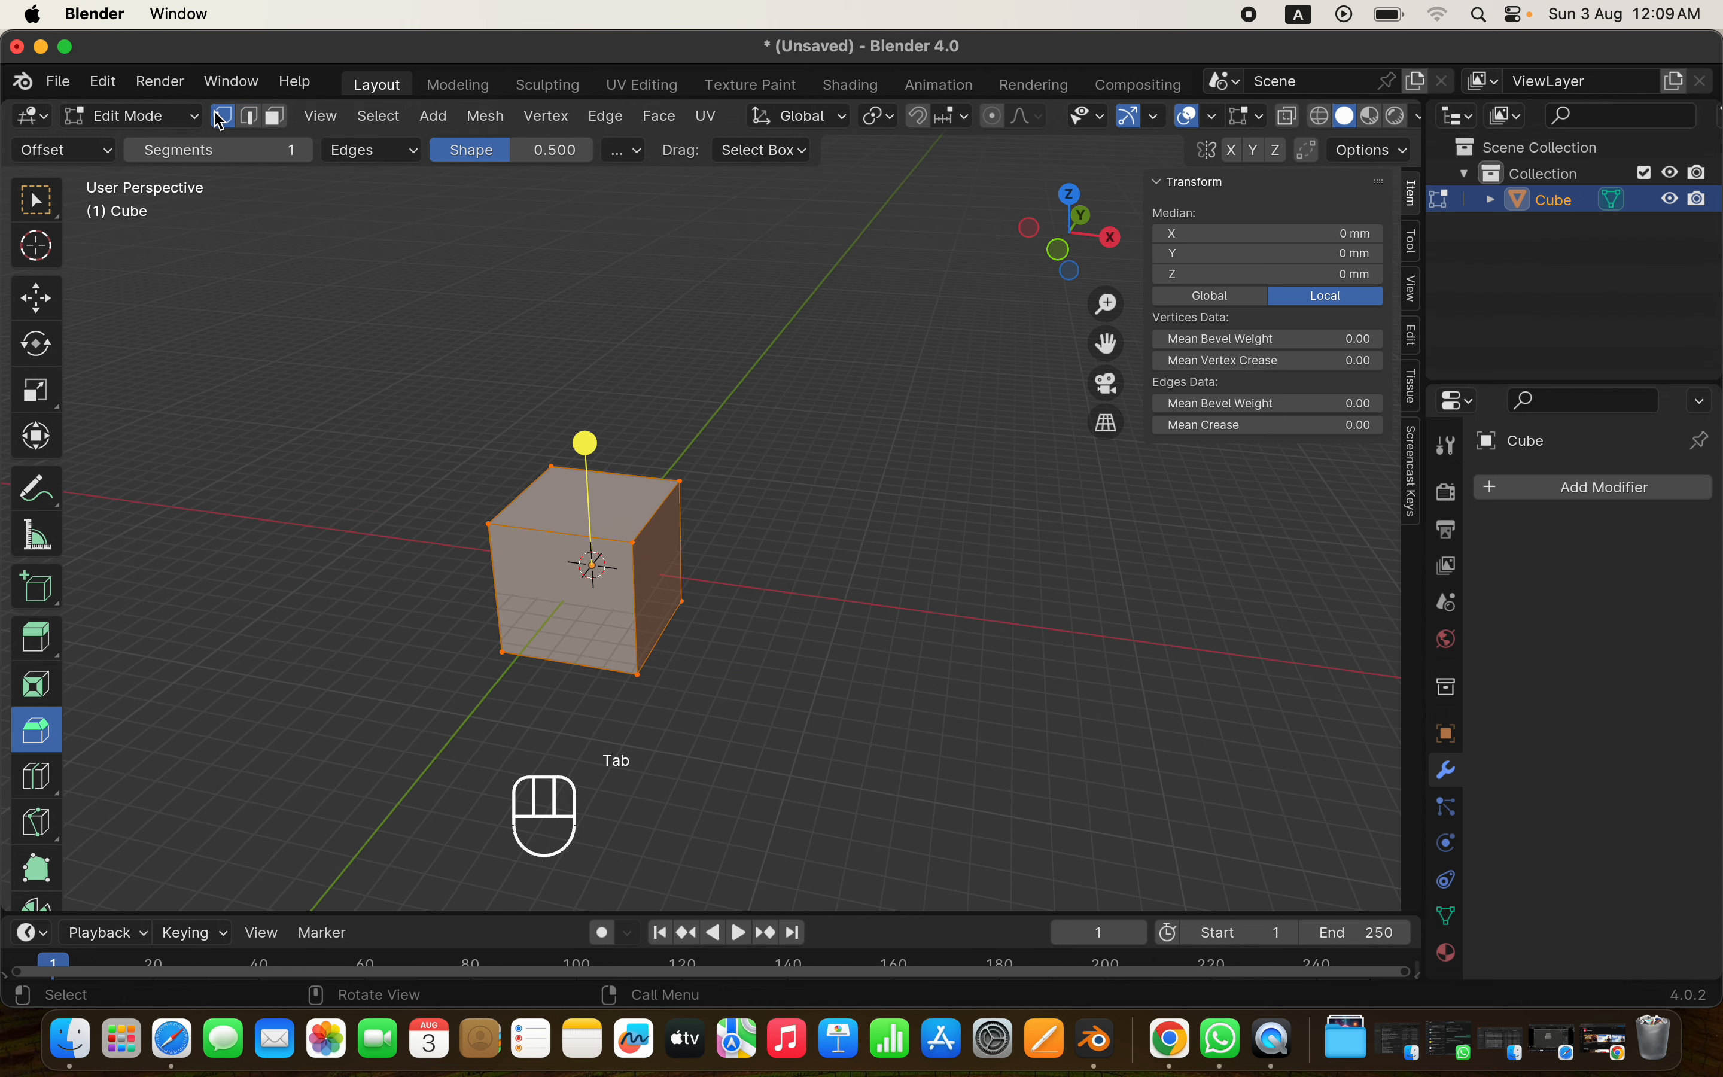
Try to bevel the single upper corner vertex at positive X and negative Y of the new cube
left_click(631, 554)
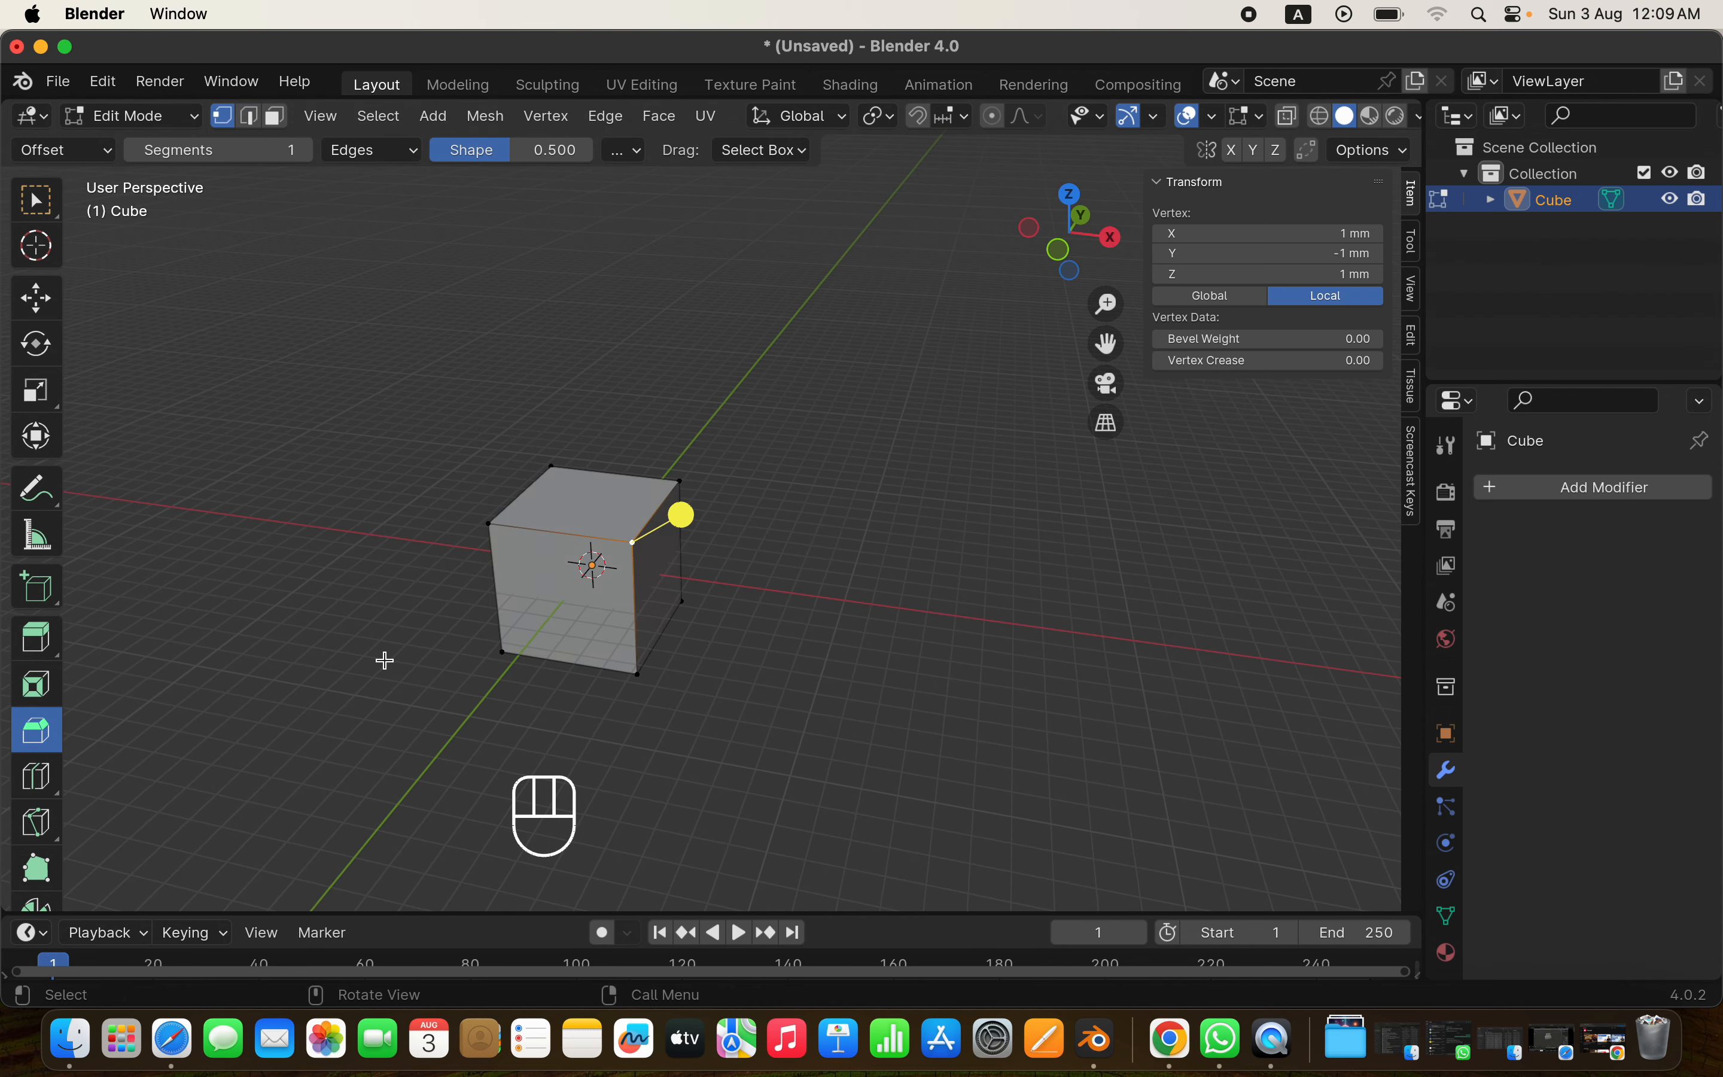
scroll(385, 660, "up", 3, "super")
left_click_drag(659, 529, 735, 530)
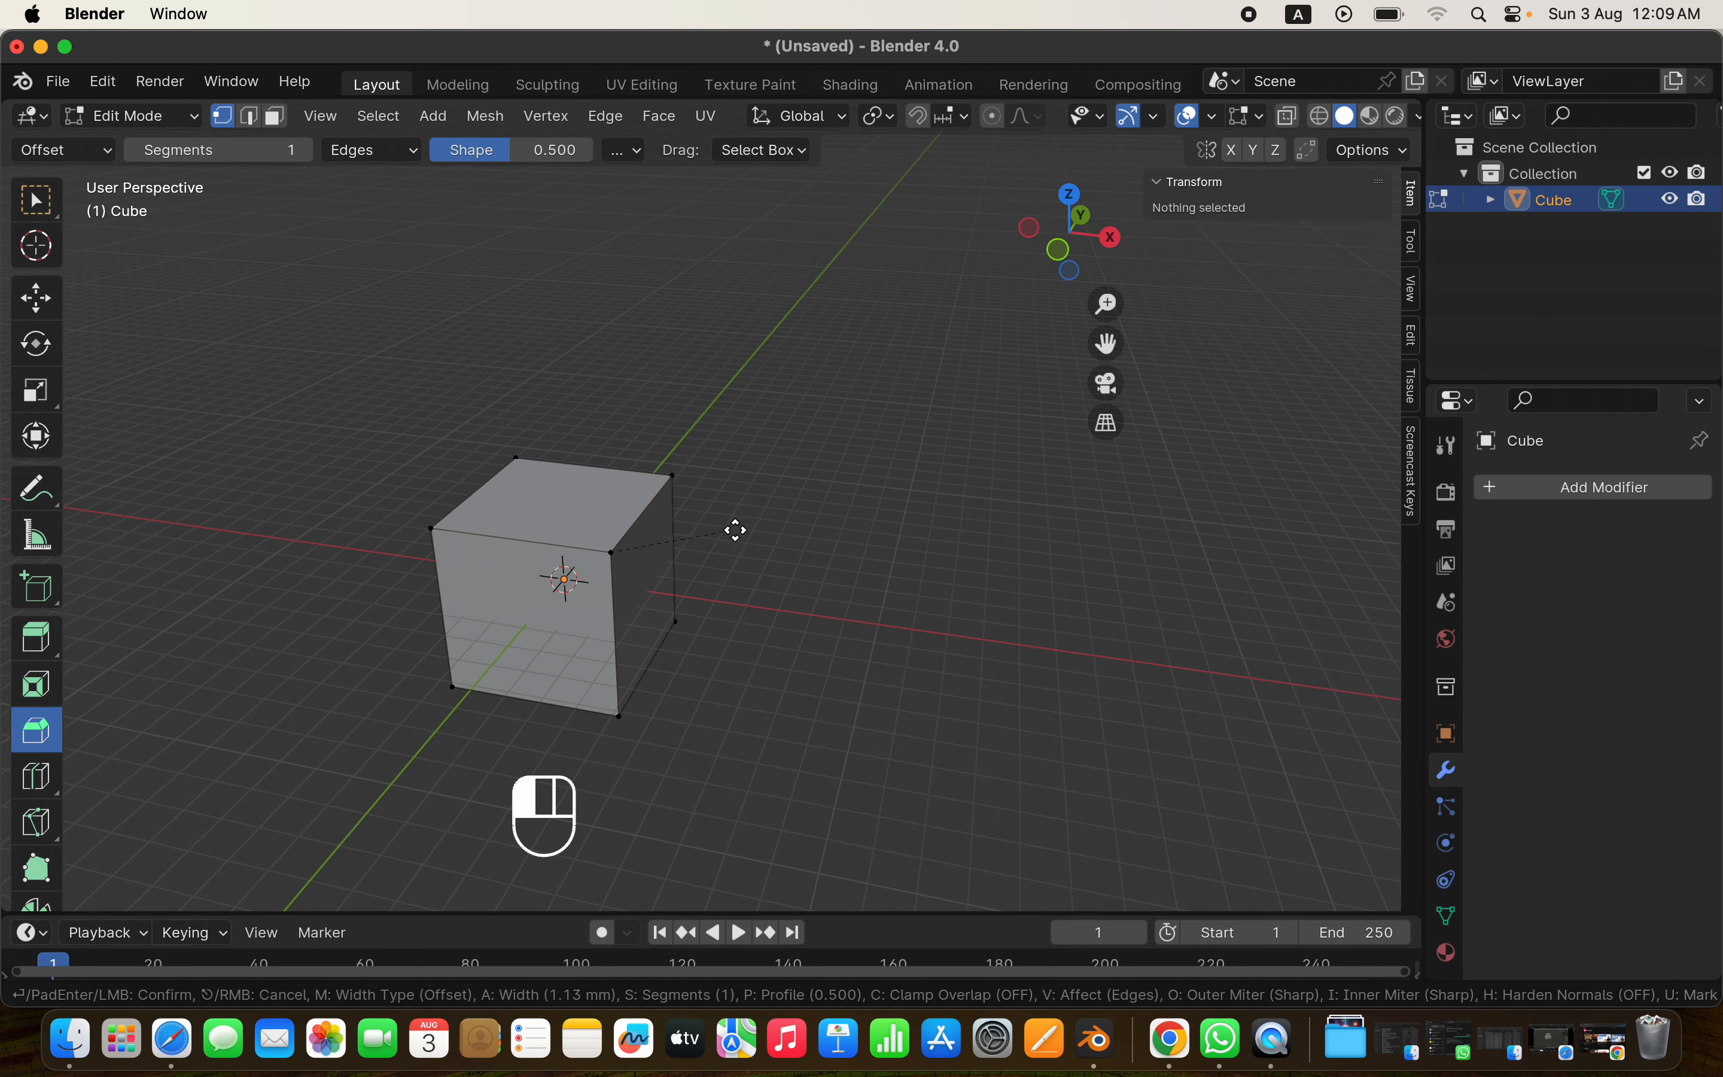
left_click_drag(790, 387, 715, 553)
key("Escape")
scroll(715, 553, "down", 5)
scroll(715, 553, "up", 5, "super")
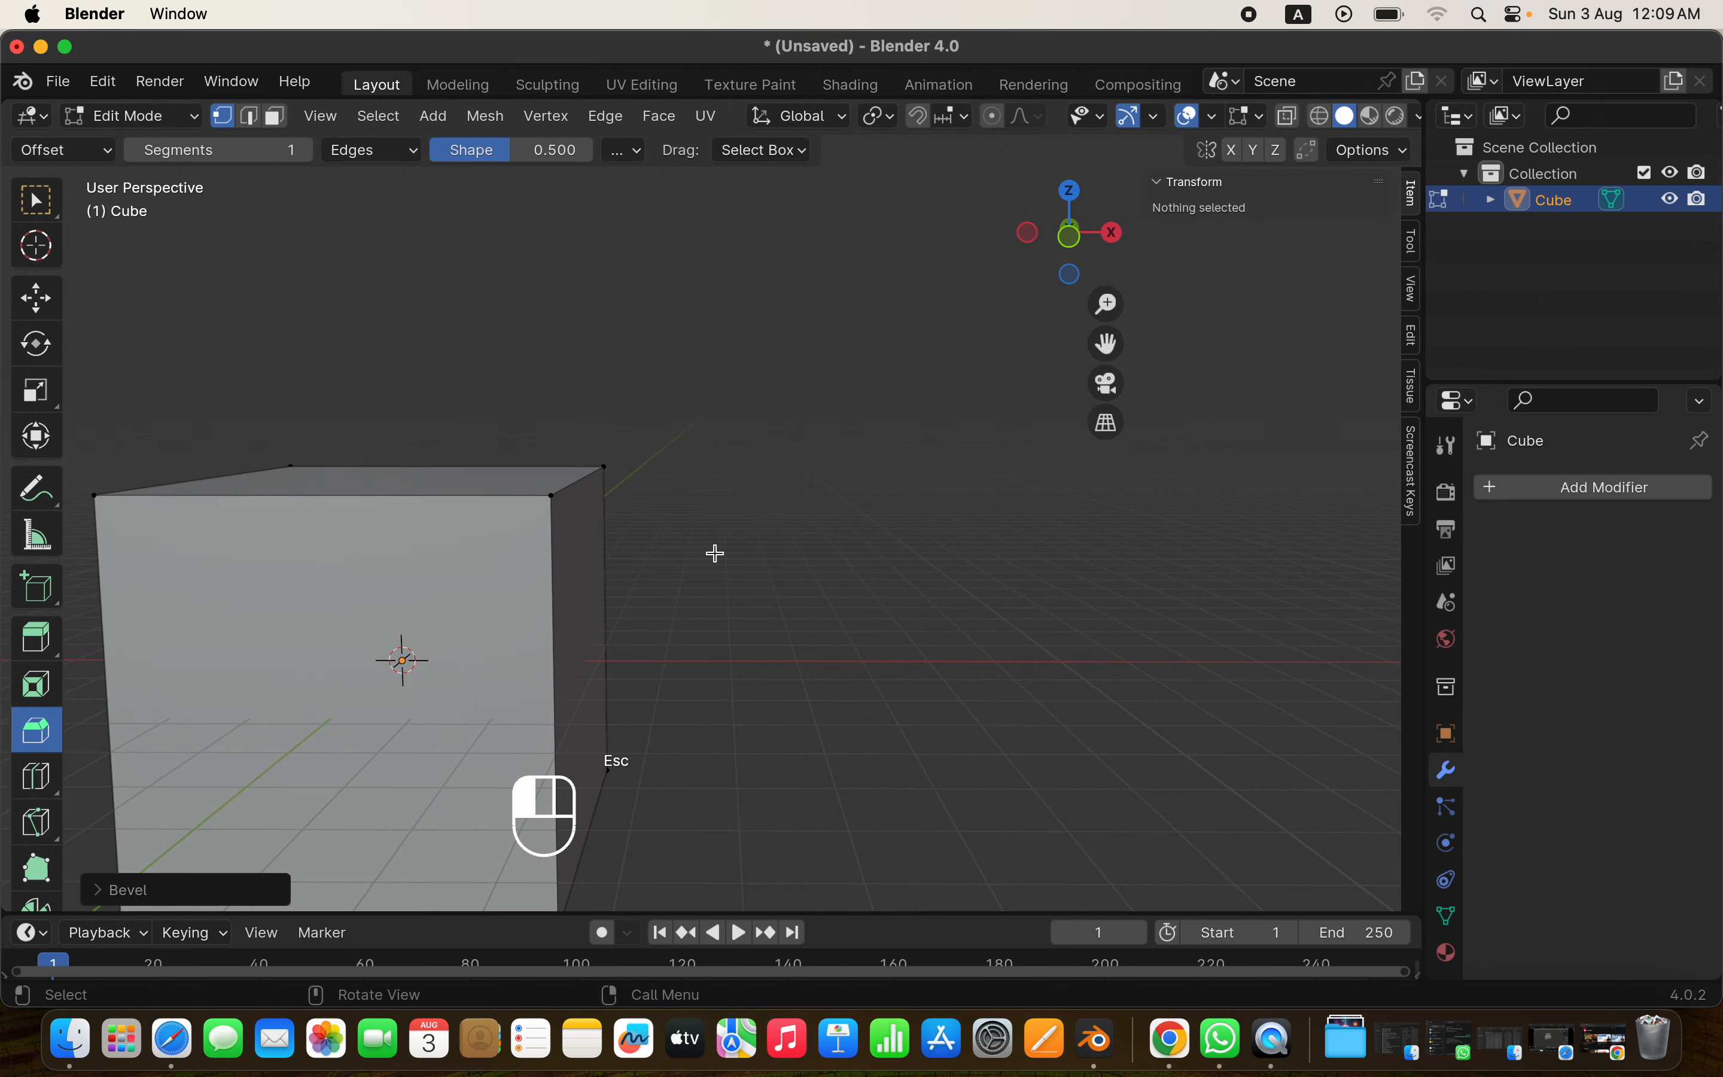
Select both upper vertices of the positive-X side and bevel their shared edge until the slope centres at about 0.48 mm in local X and Z
scroll(715, 553, "down", 3, "super")
scroll(715, 554, "up", 3)
left_click(551, 556)
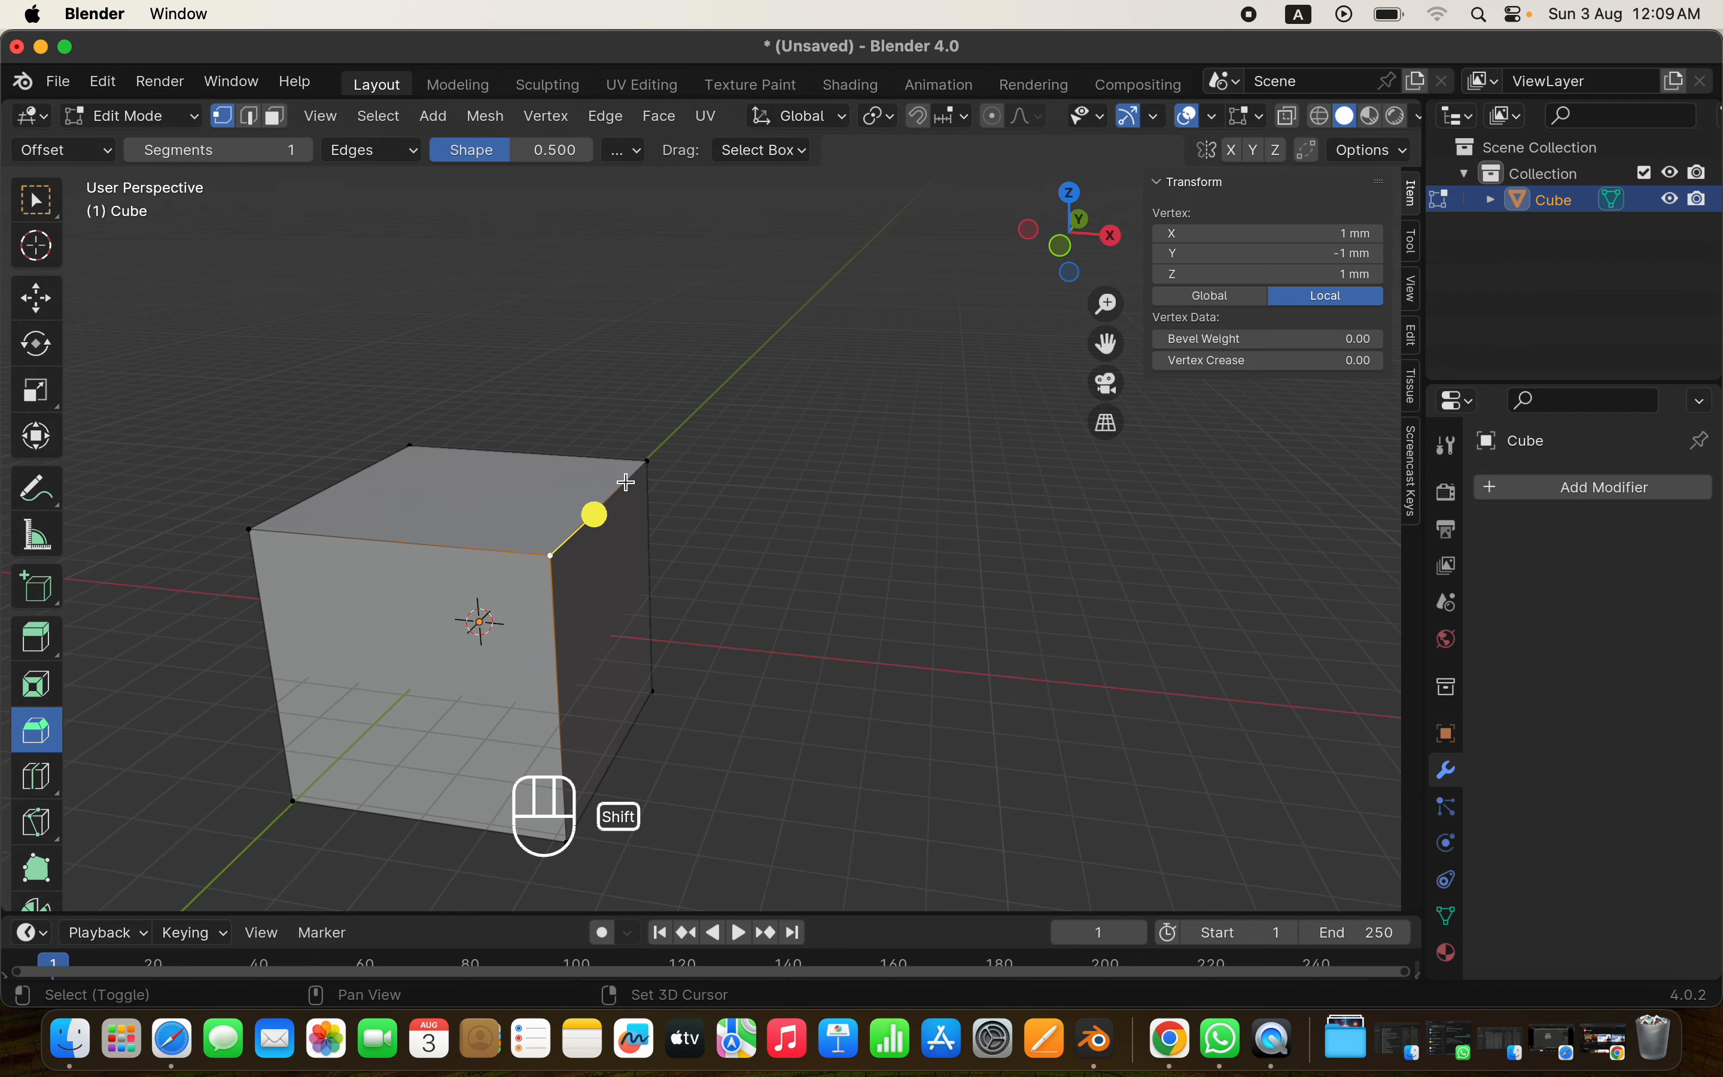
left_click(645, 462, "shift")
scroll(677, 448, "up", 3)
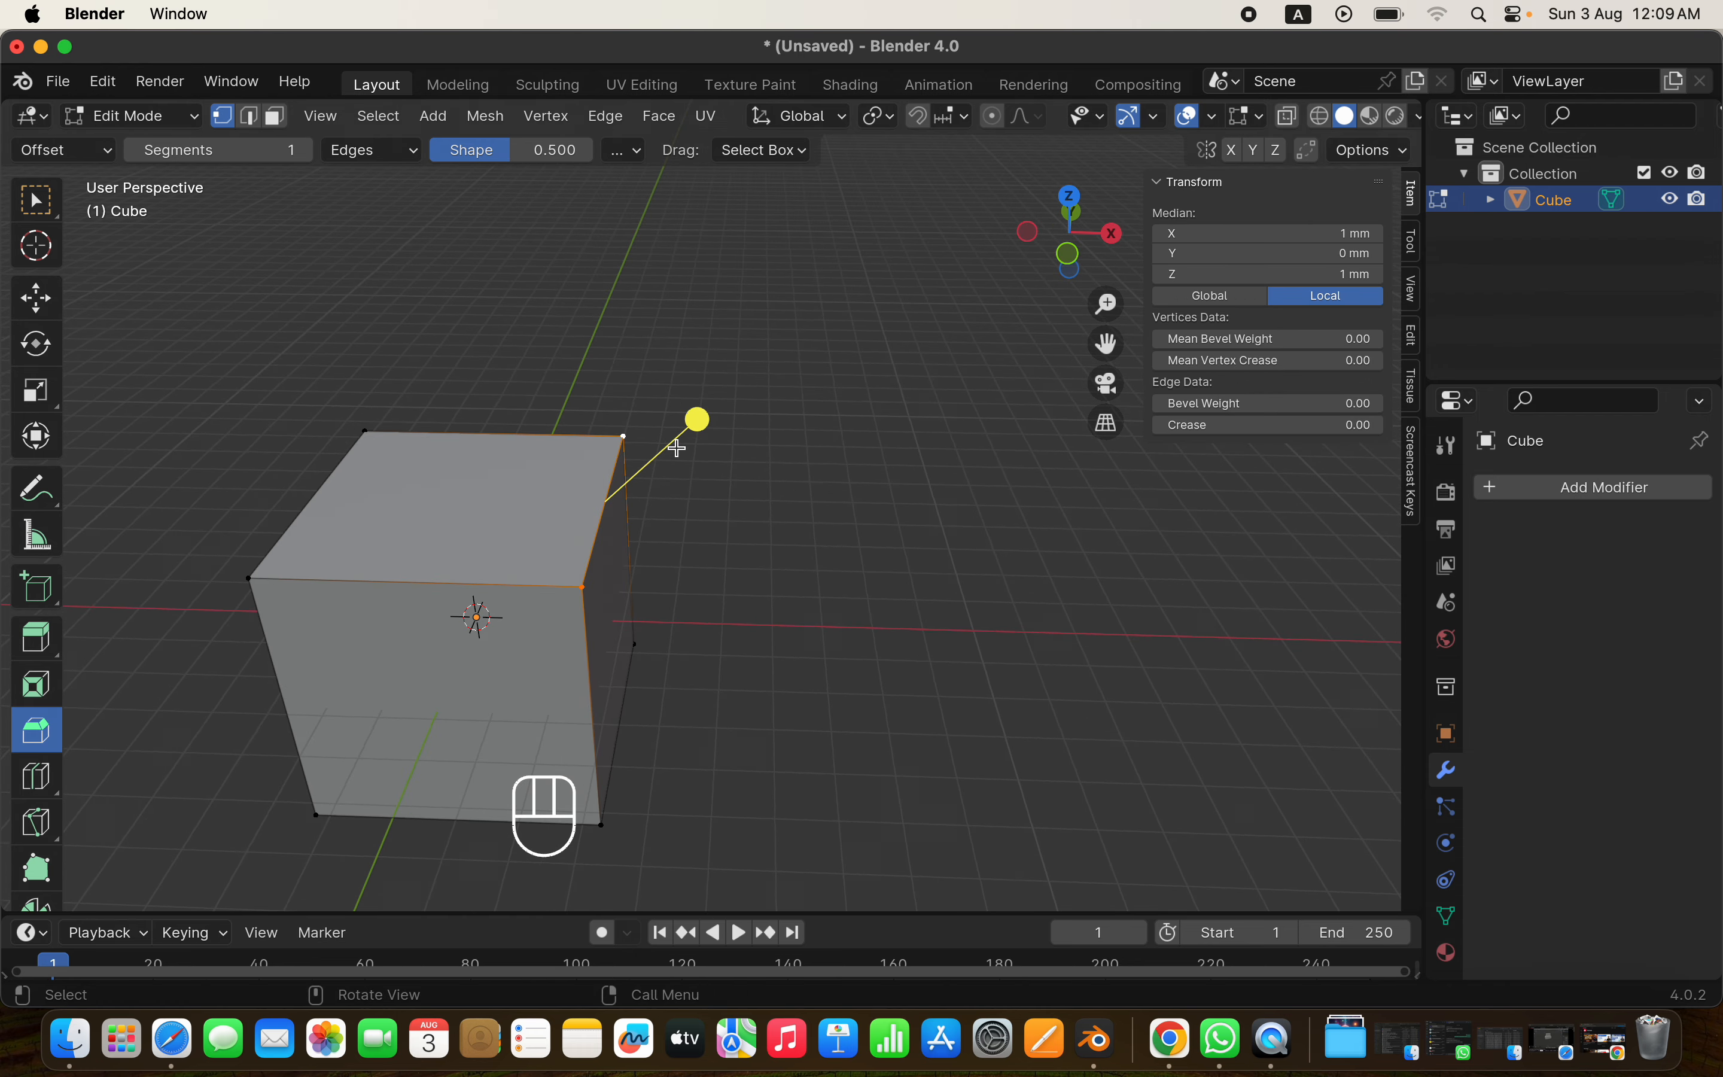
left_click_drag(697, 419, 797, 423)
scroll(703, 442, "up", 5)
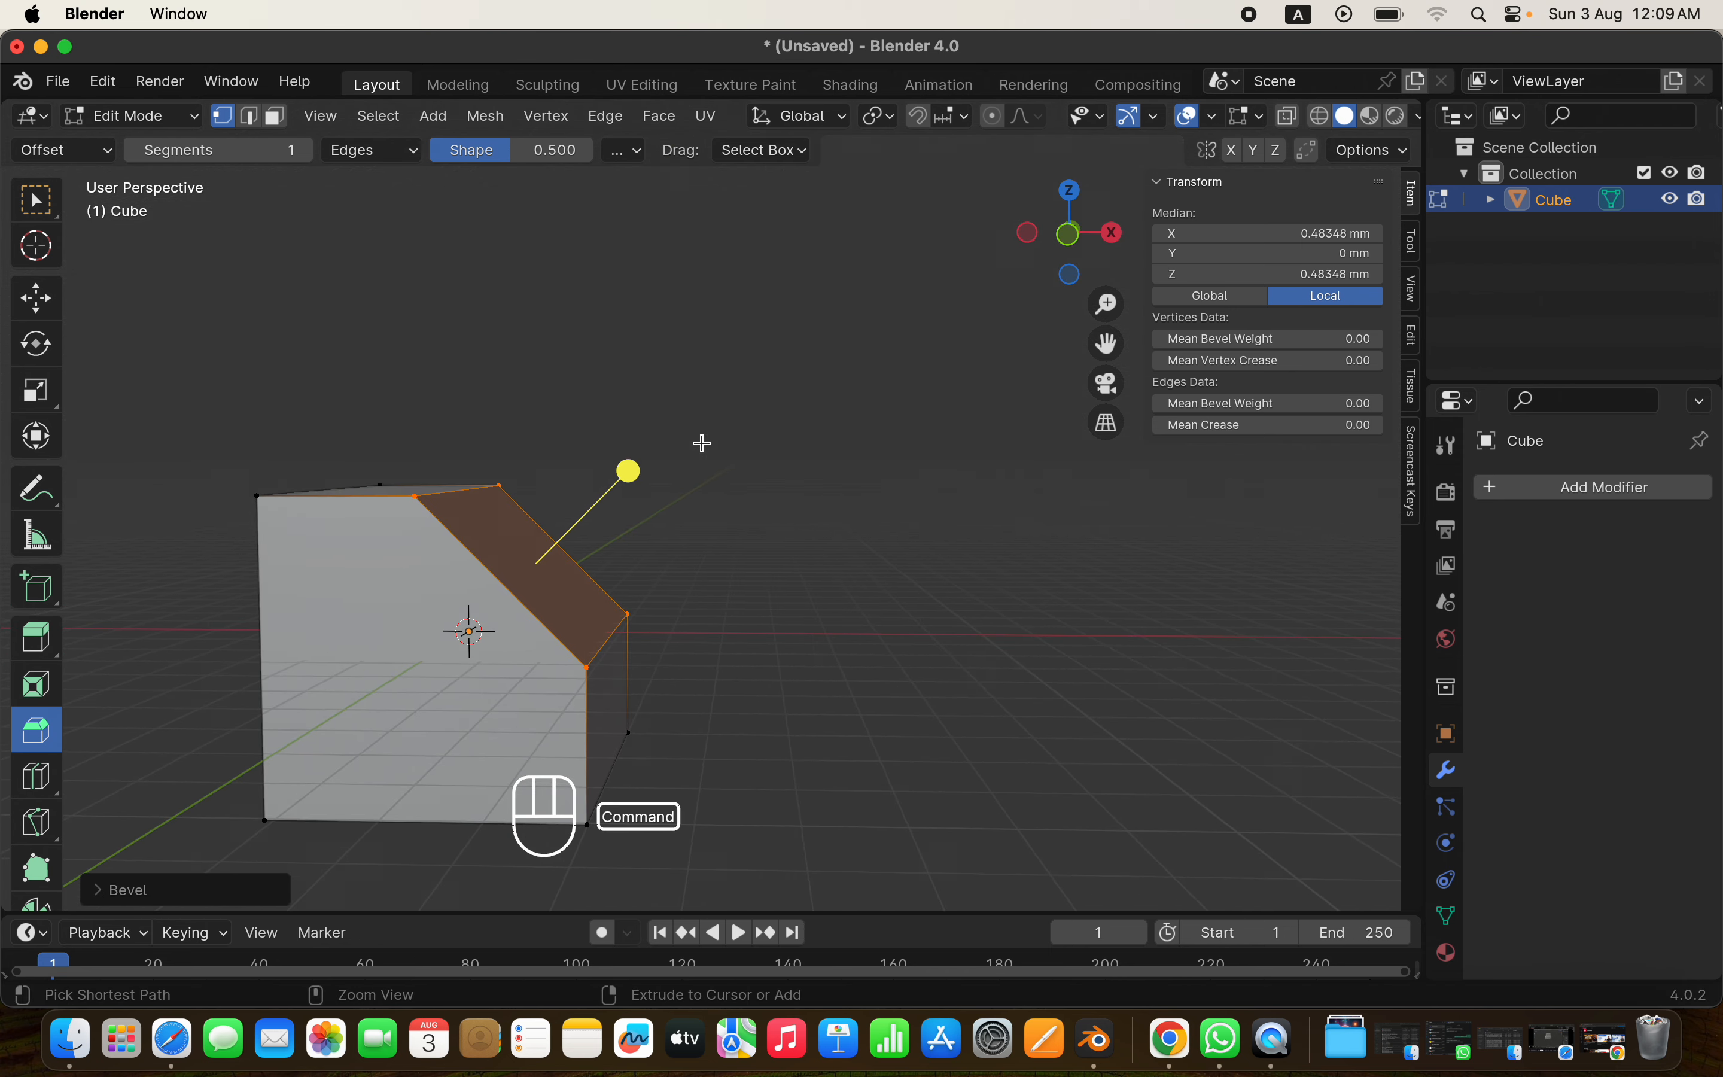
key("super+z")
key("shift+super+z")
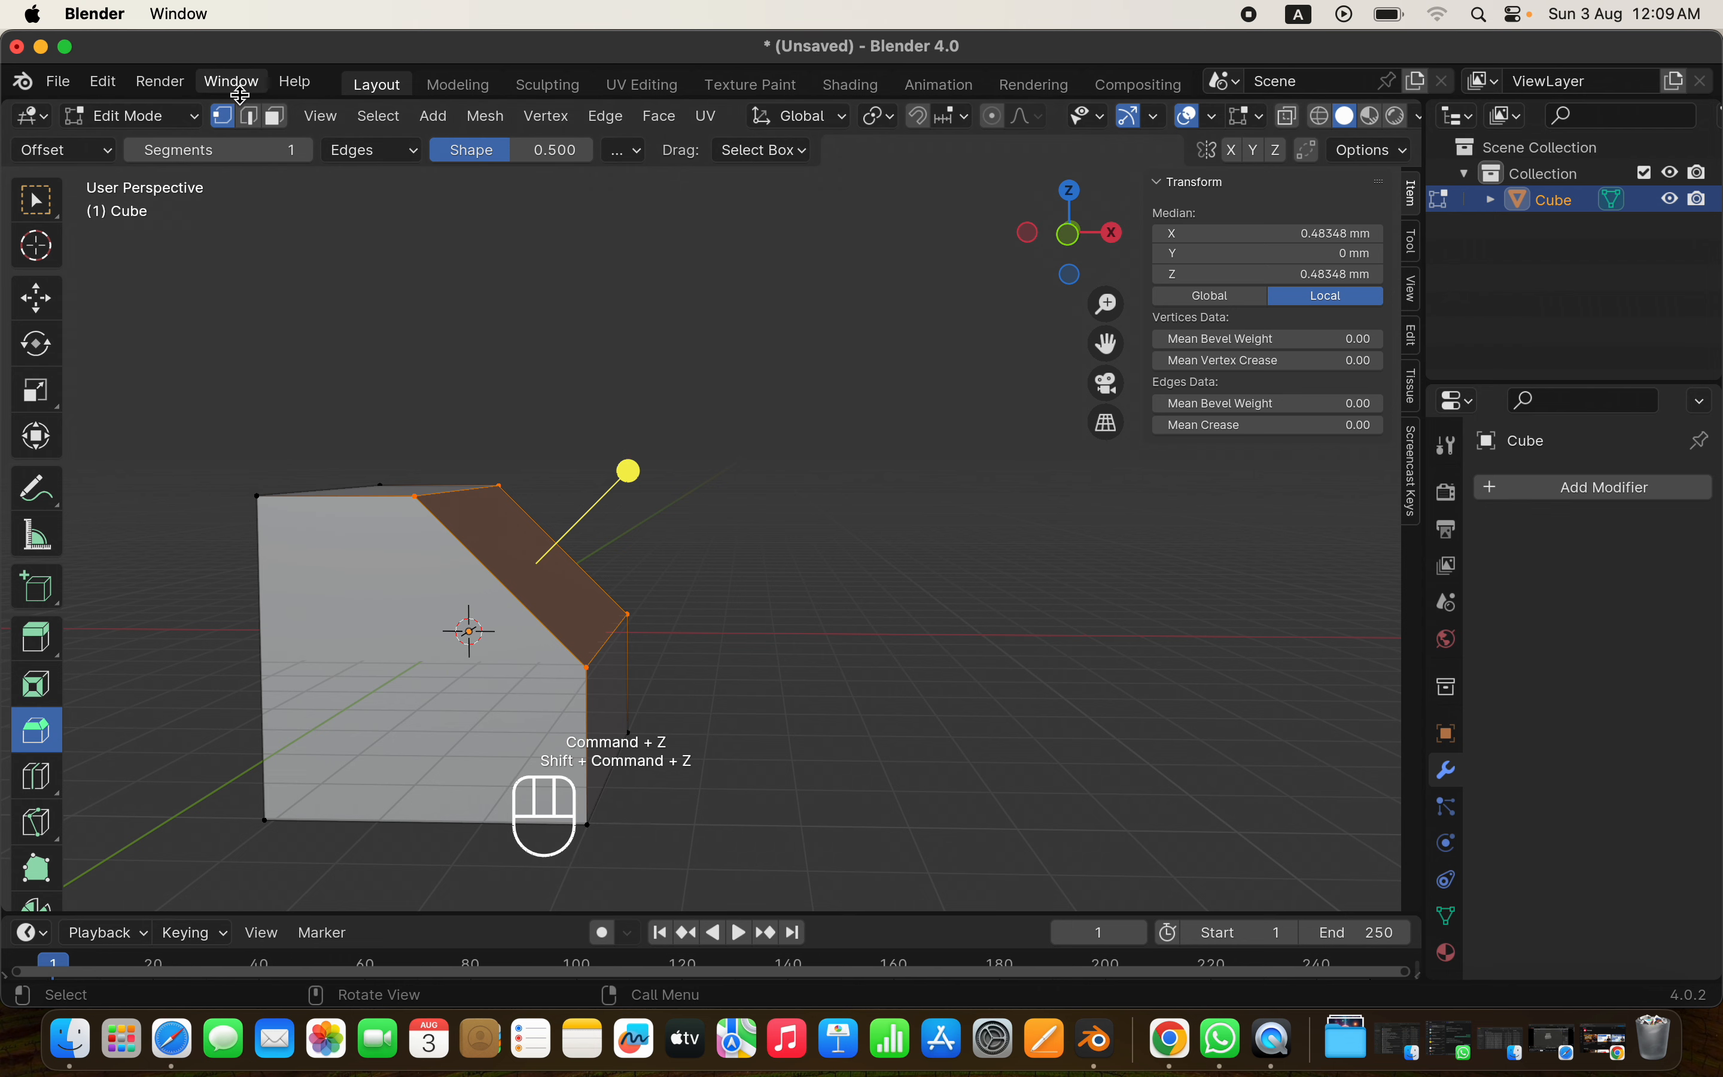
In edge mode, bevel the upper negative-X edge until the slope centres at about -0.66 mm local X and 0.66 mm local Z
left_click(249, 116)
scroll(327, 450, "down", 5)
left_click(324, 573)
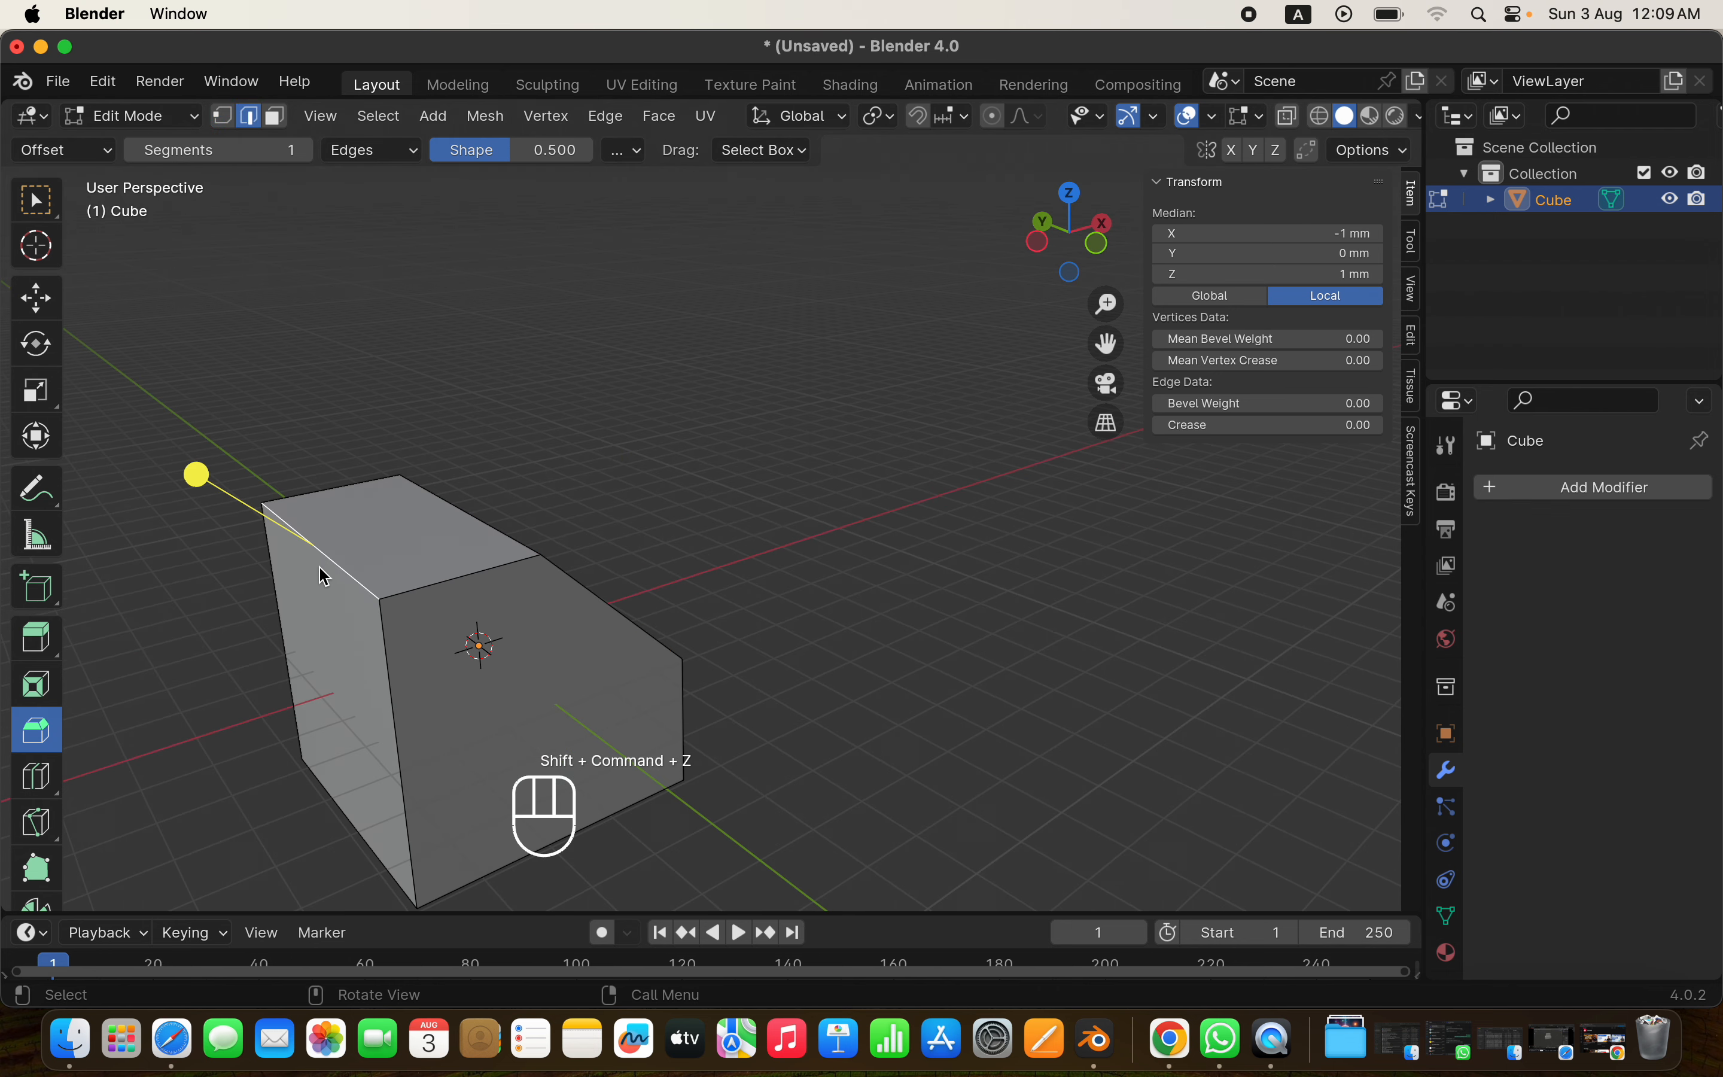
left_click_drag(198, 474, 124, 495)
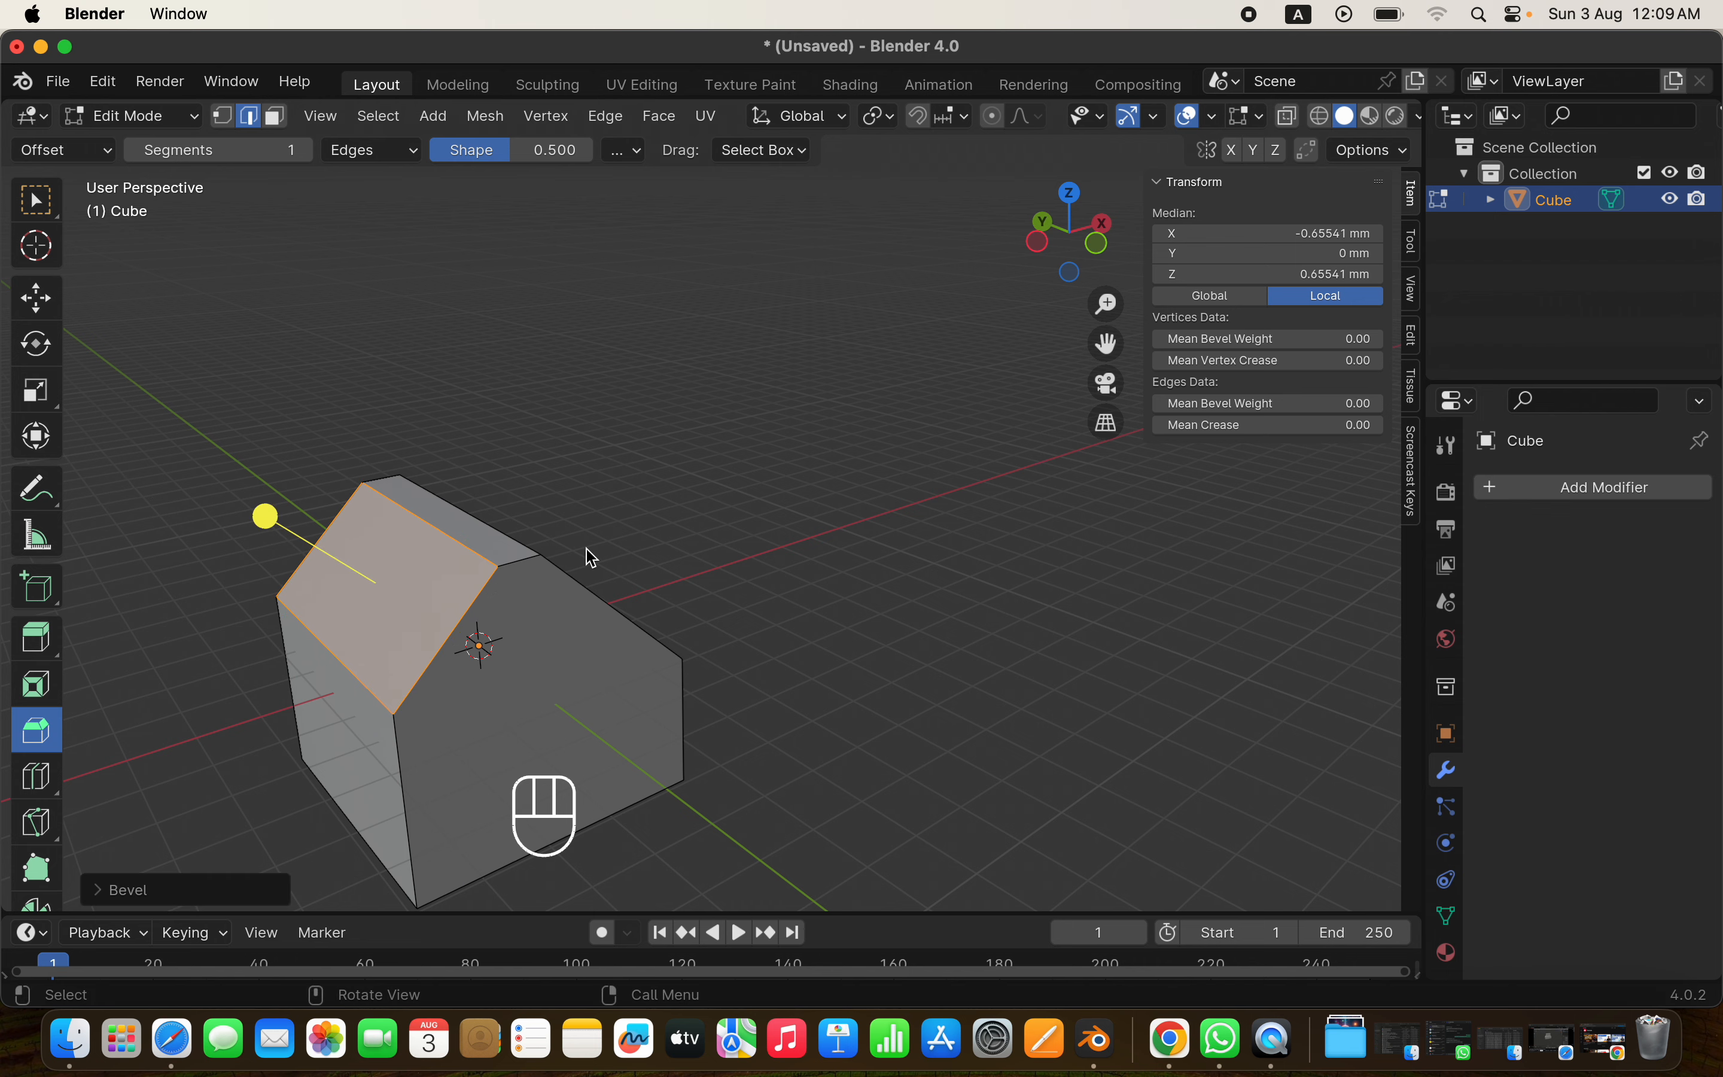
In face mode, select the cube's bottom face and bevel its boundary, bringing the selection's median to about -0.74 mm local Z
scroll(585, 547, "right", 5)
scroll(585, 547, "down", 5)
scroll(588, 555, "down", 5, "shift")
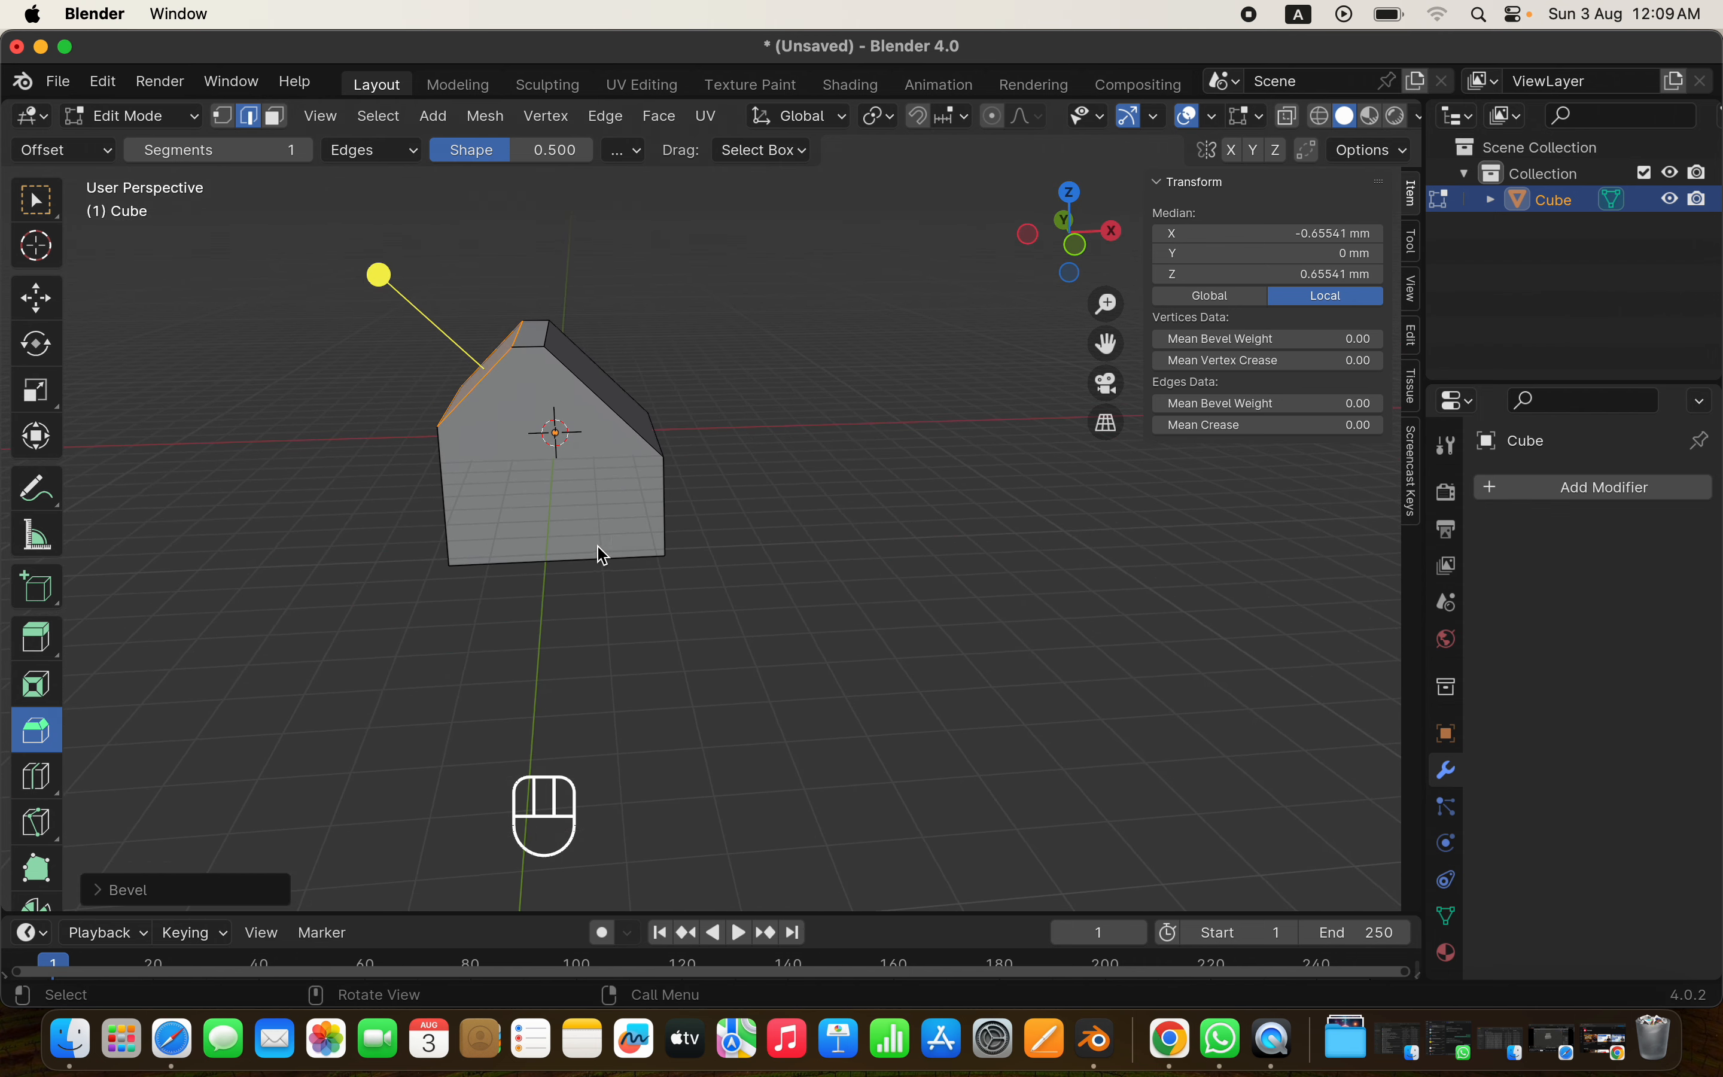
left_click(276, 116)
scroll(550, 545, "down", 8)
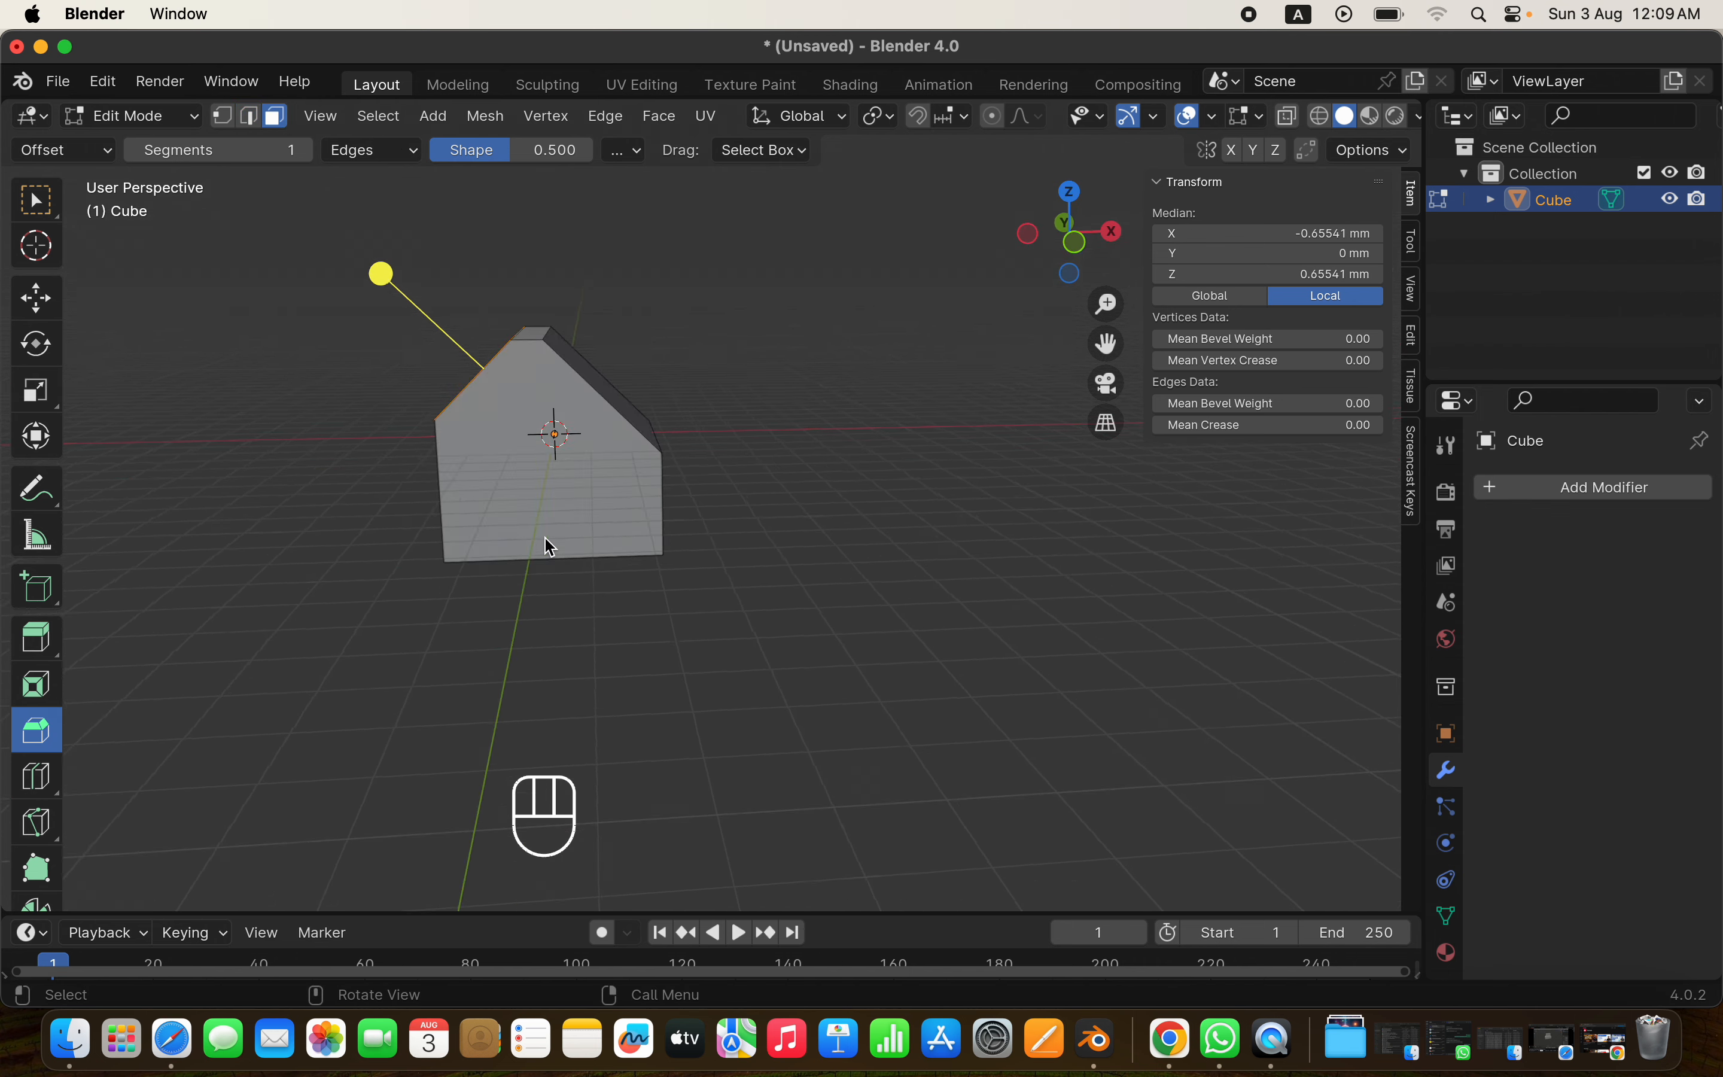
scroll(547, 542, "down", 1)
scroll(547, 541, "up", 4, "super")
scroll(546, 541, "up", 6, "shift")
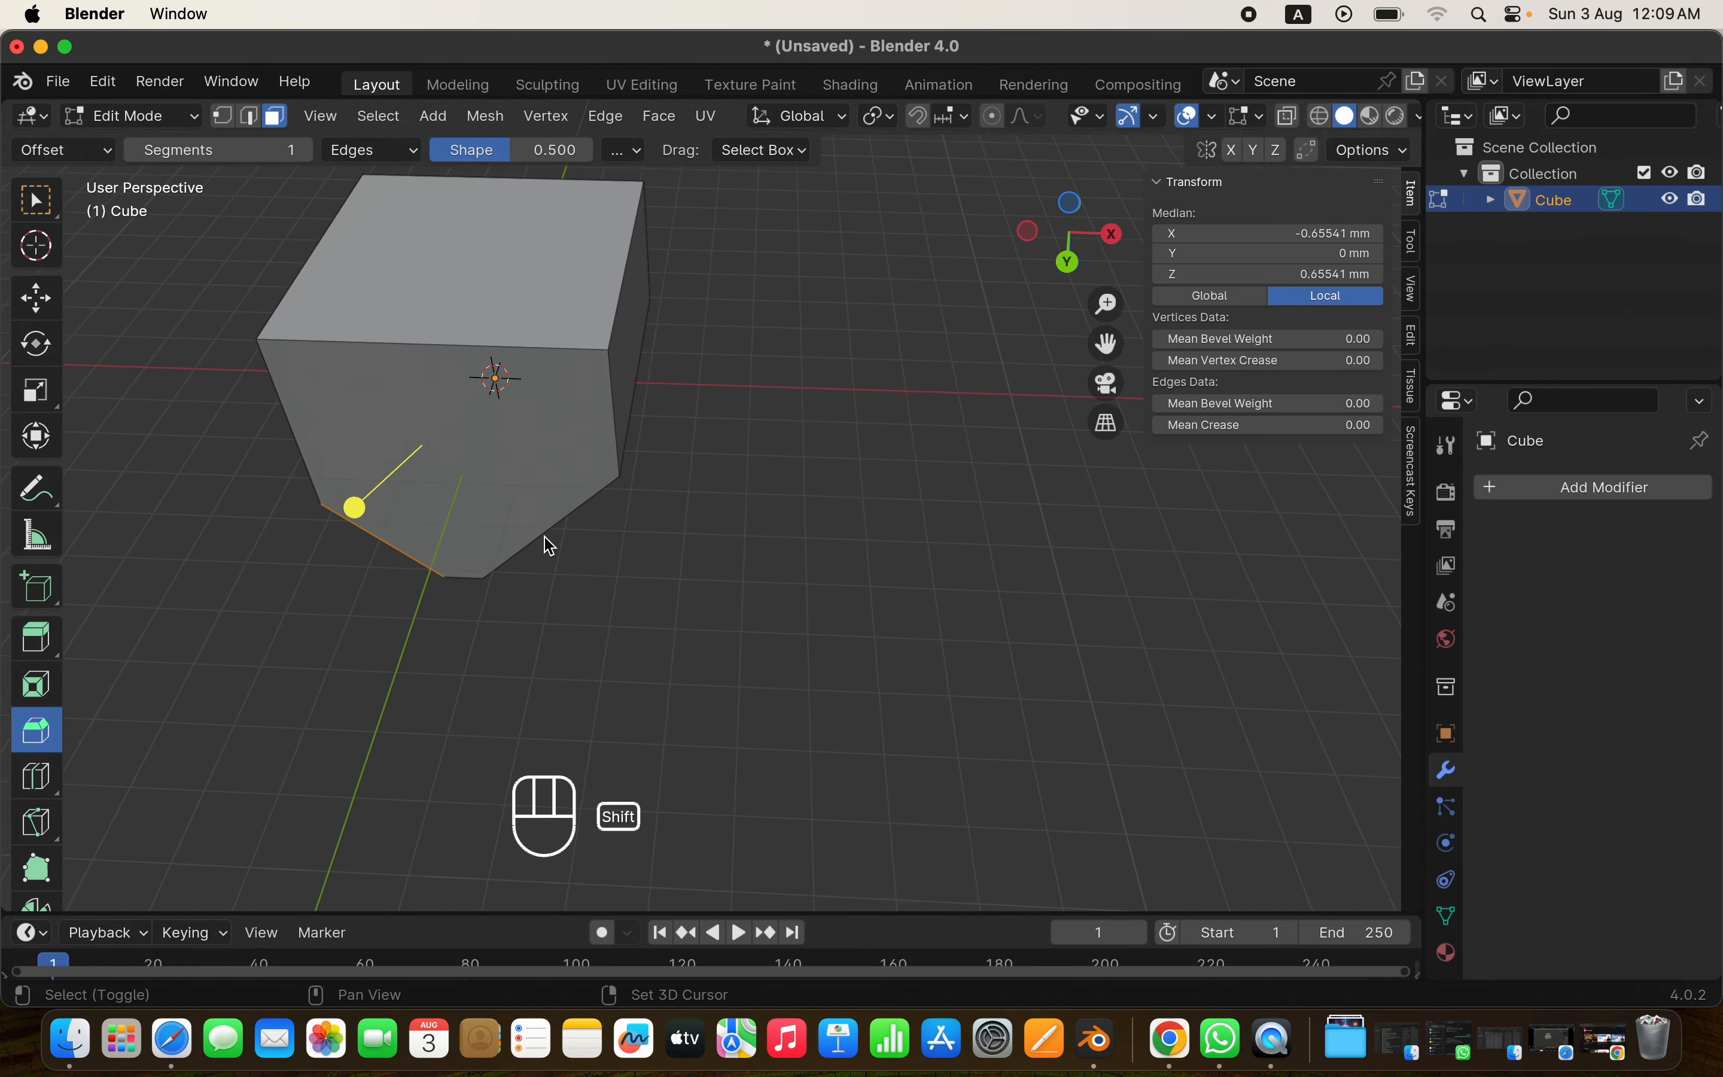
left_click(496, 437)
scroll(495, 430, "down", 3, "super")
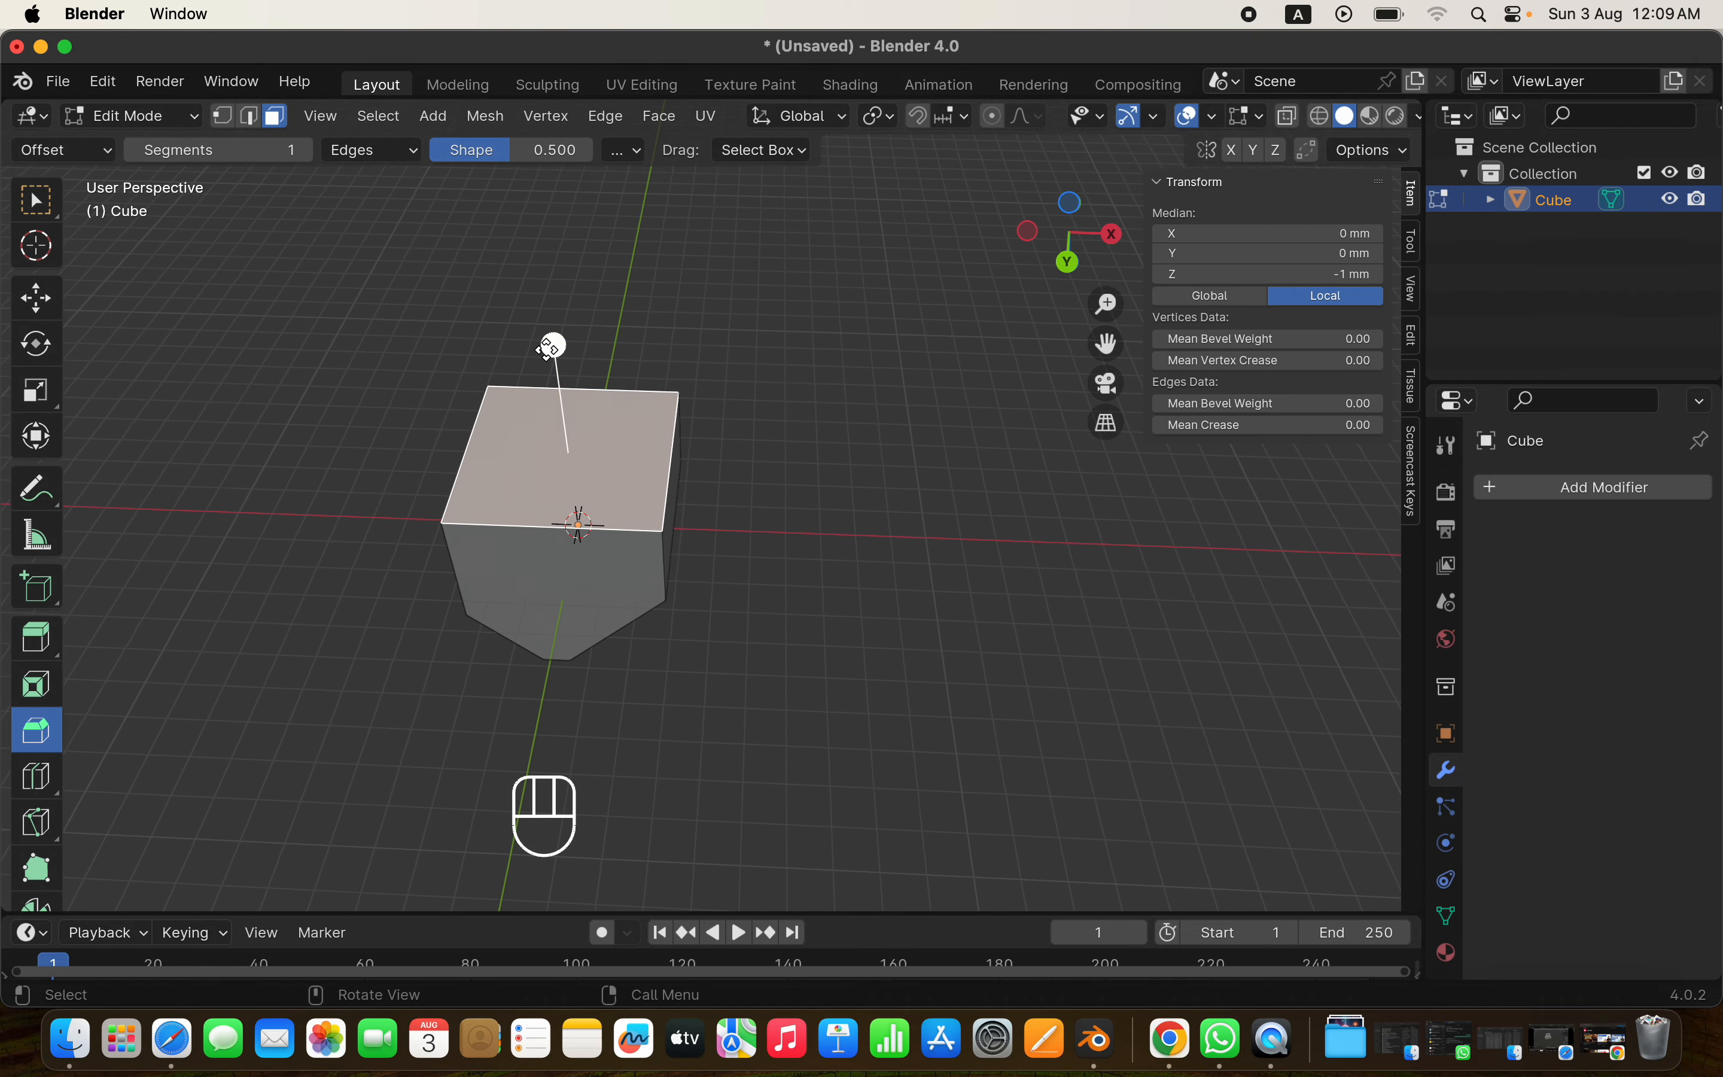
left_click_drag(553, 337, 541, 307)
Clear the selection and examine the beveled underside and sides of the solid from several angles
scroll(541, 307, "down", 5)
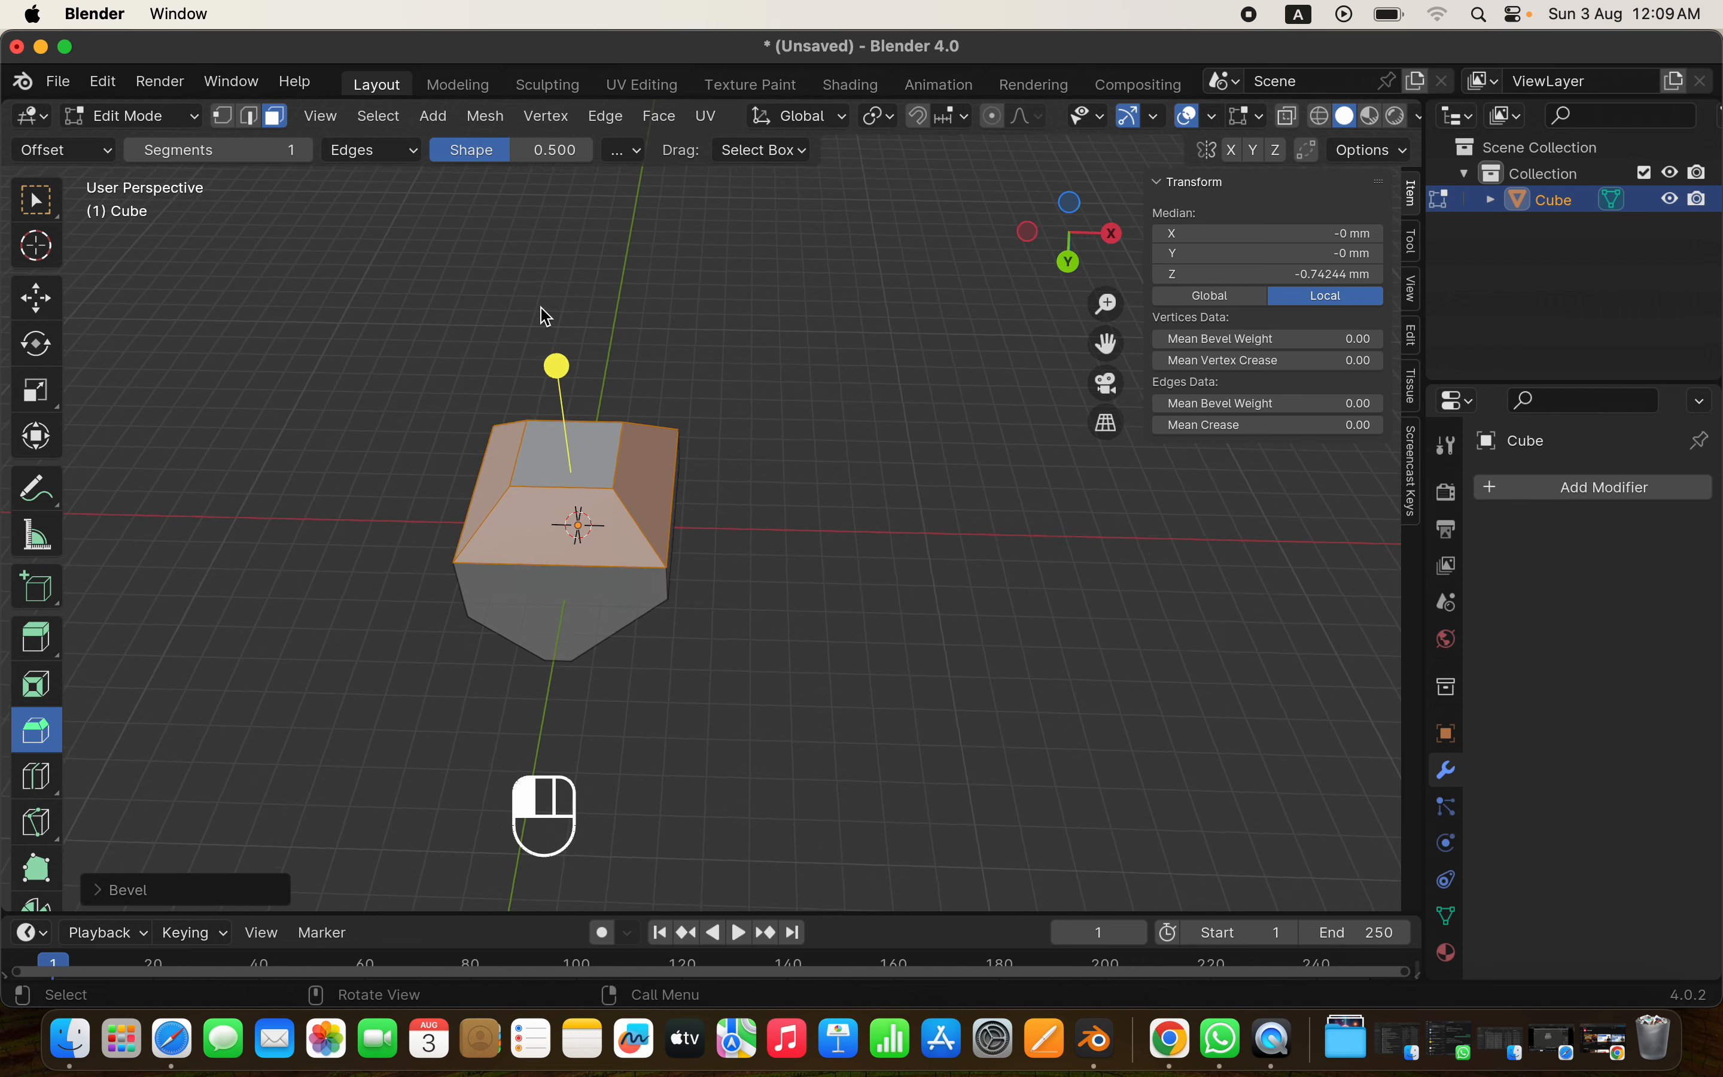
scroll(541, 307, "left", 4)
scroll(540, 307, "right", 4)
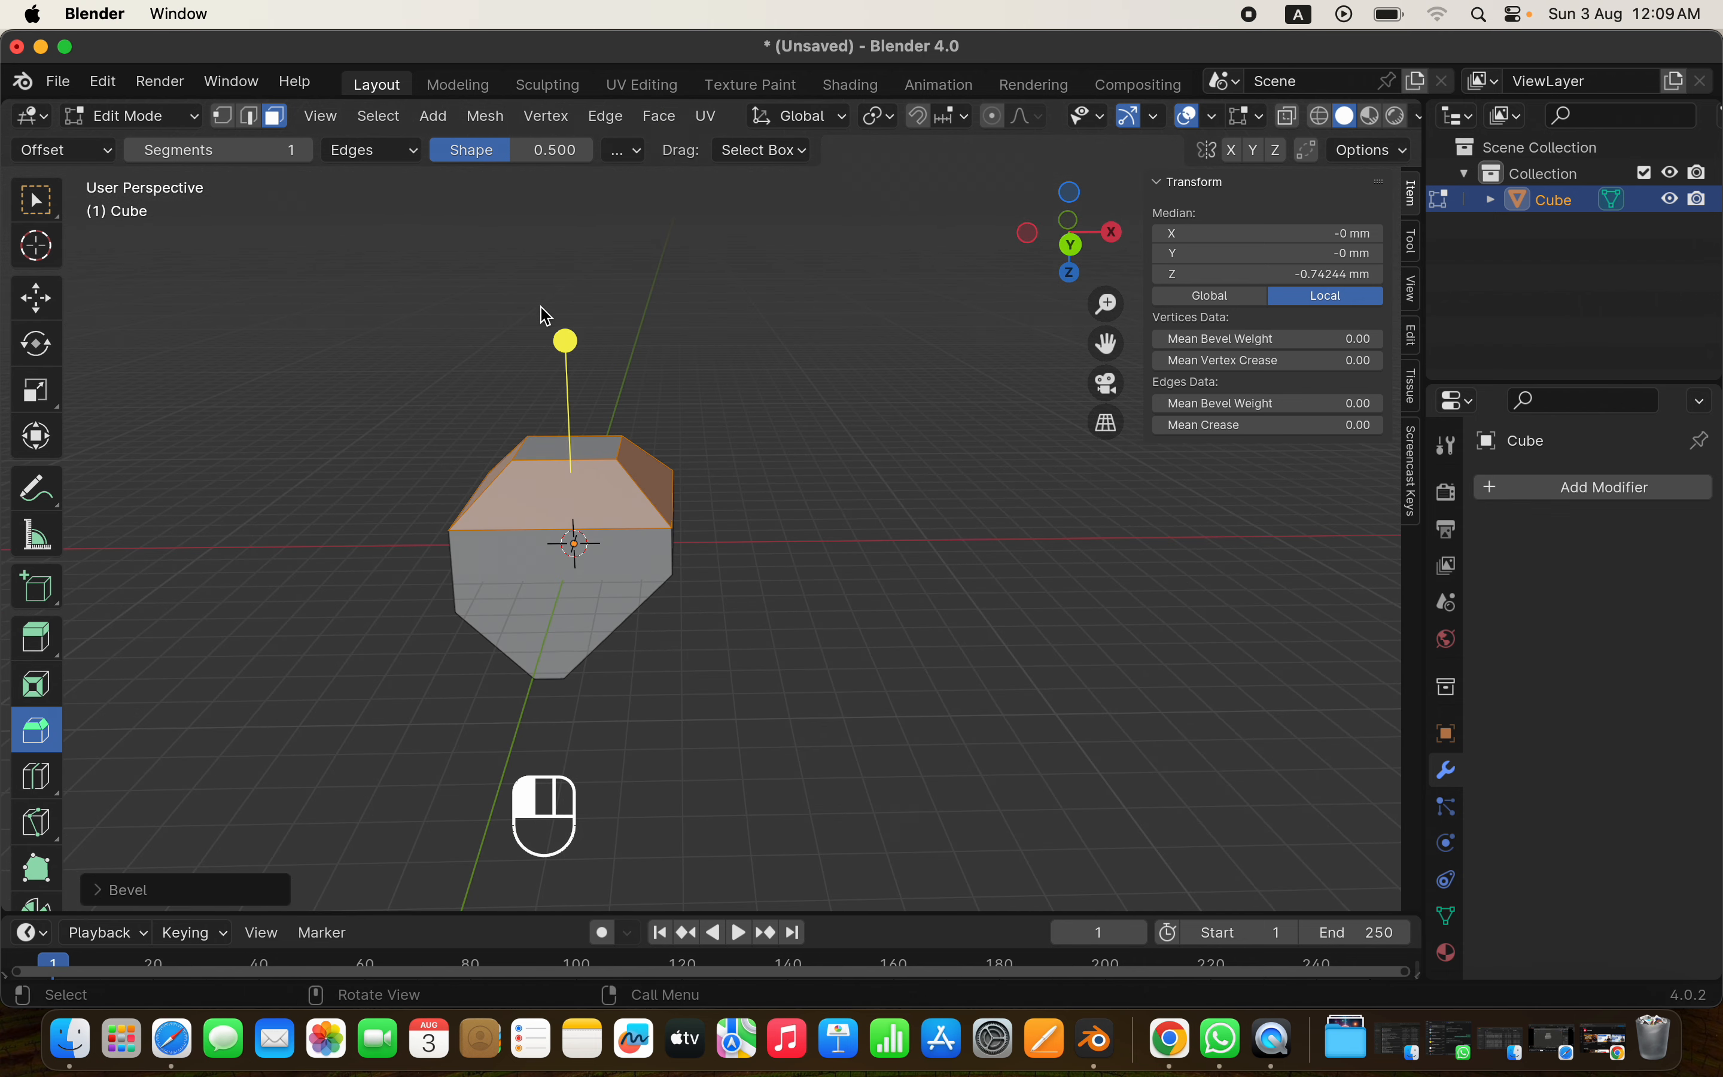
scroll(565, 577, "up", 3, "super")
left_click(665, 554)
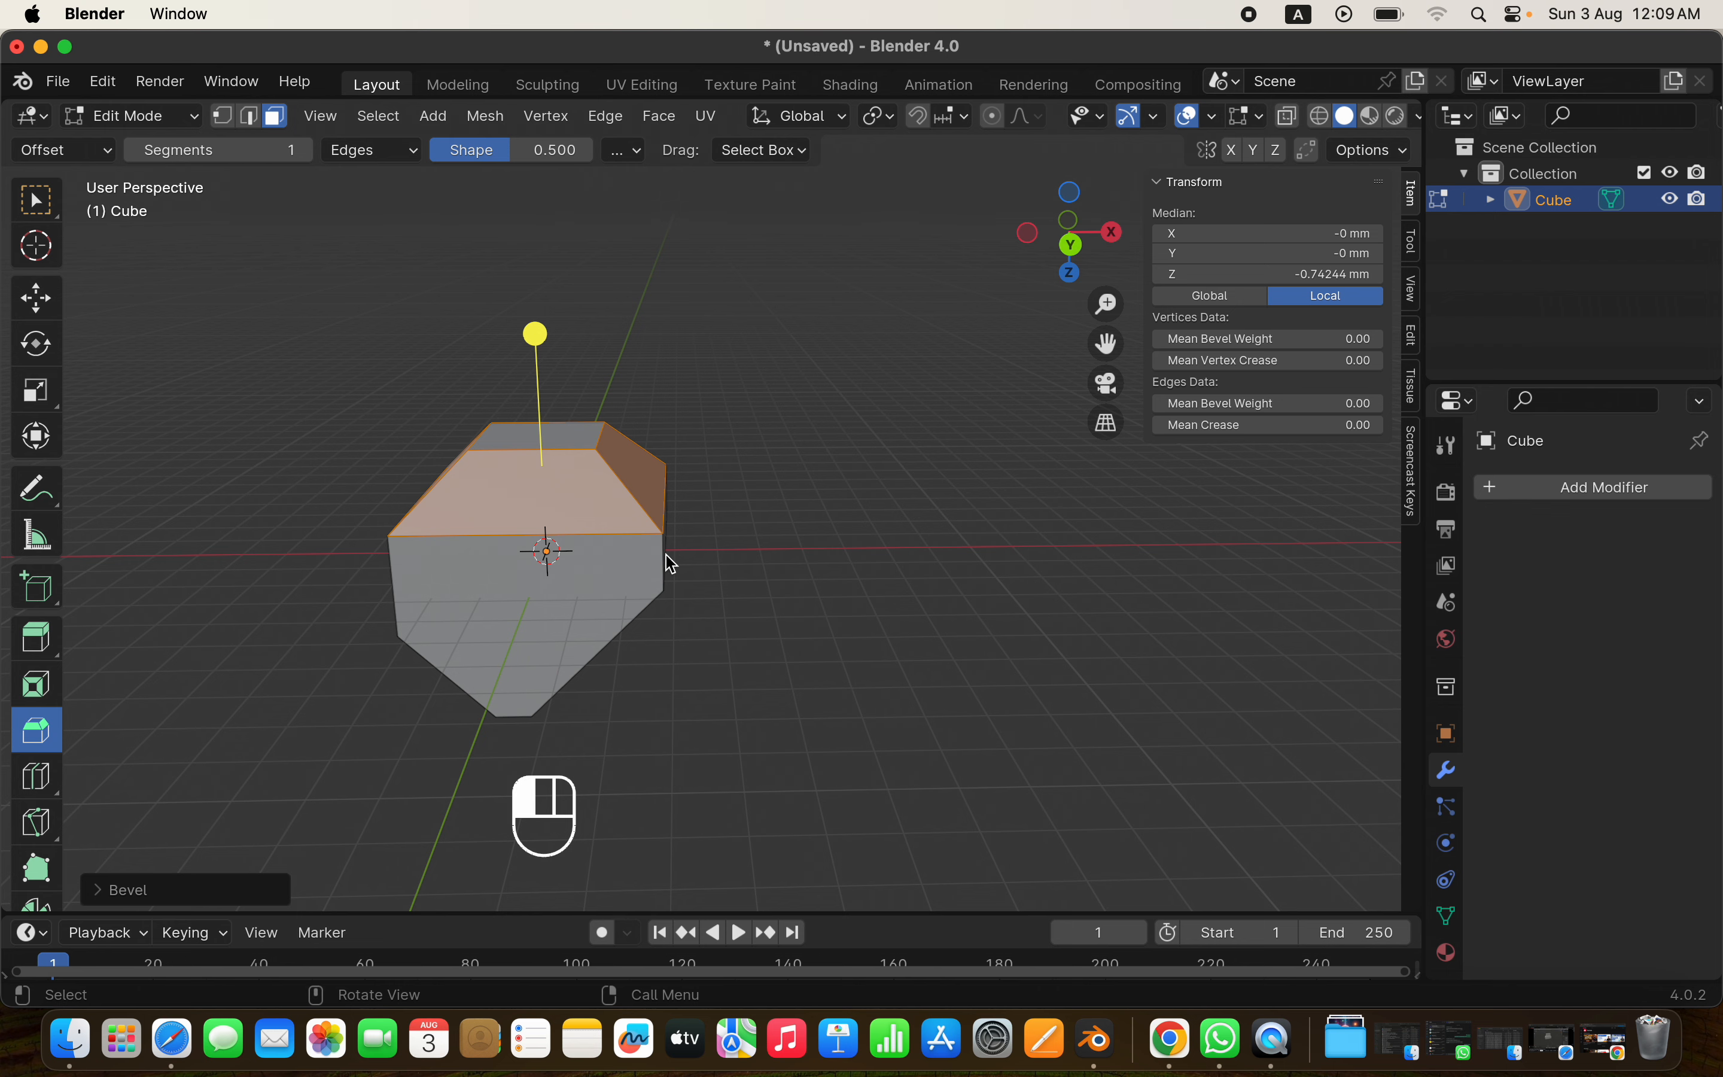
scroll(666, 554, "right", 5)
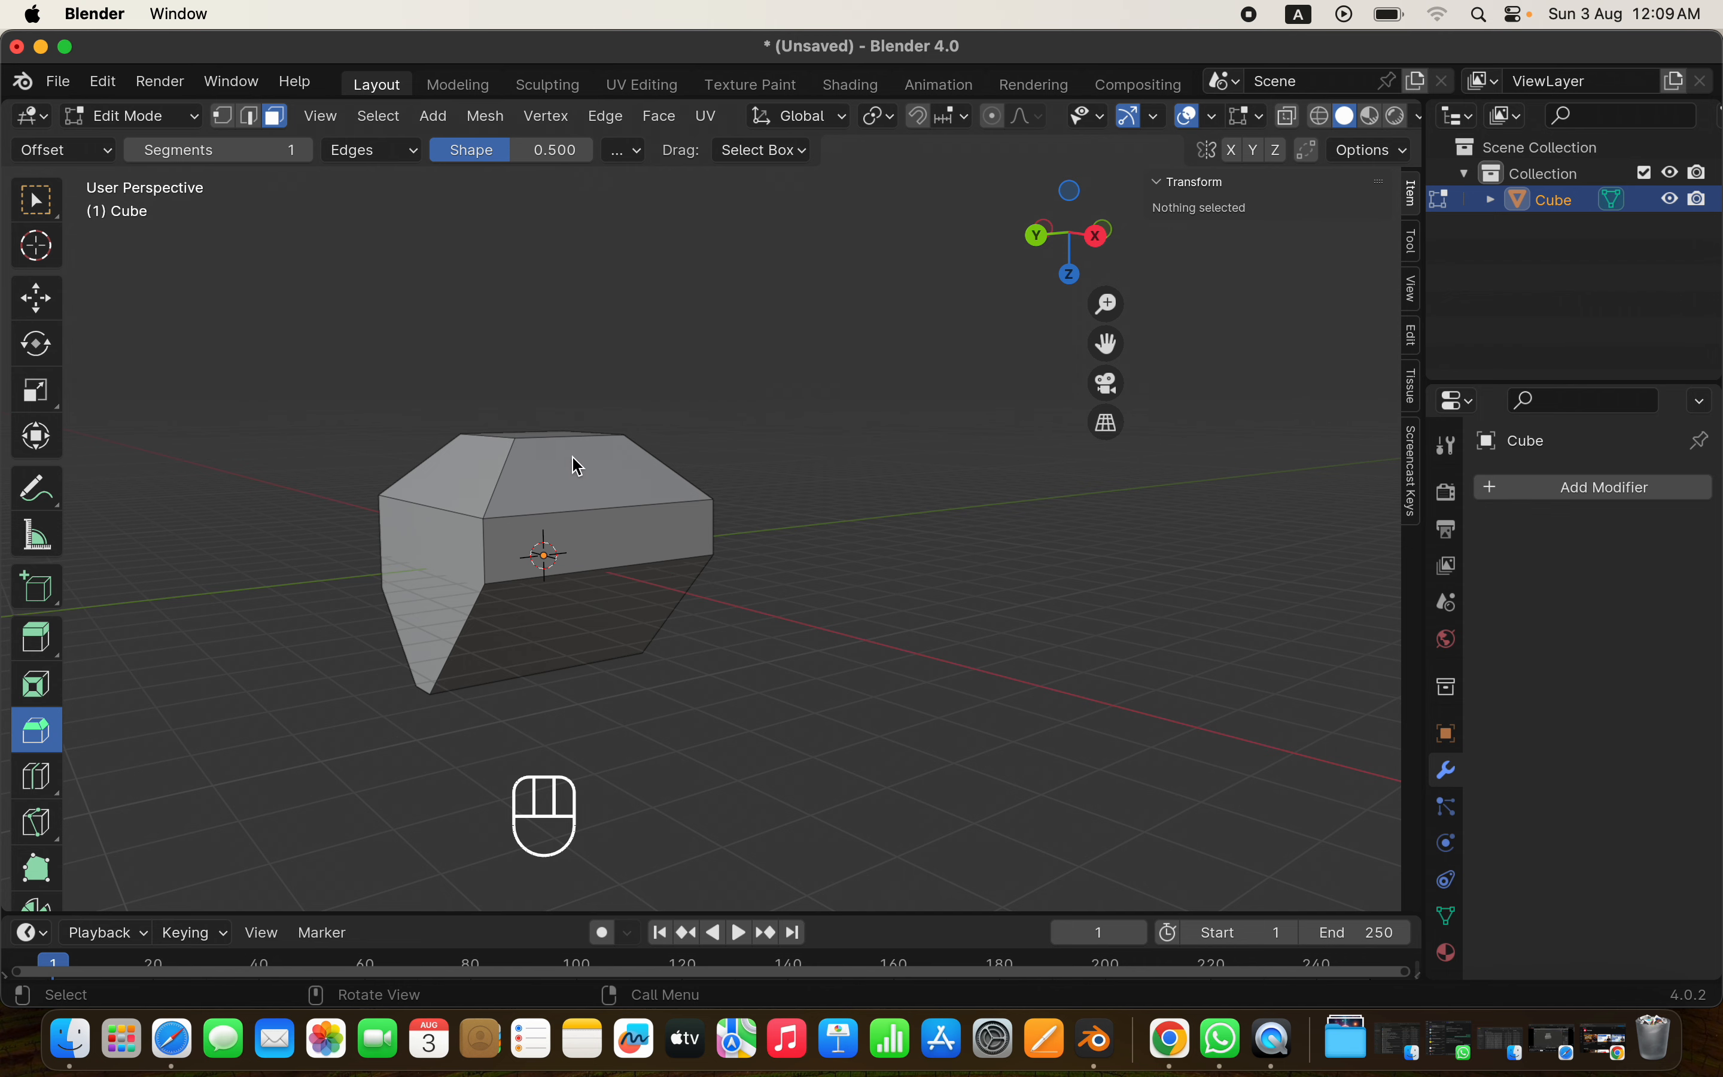
scroll(556, 471, "up", 3)
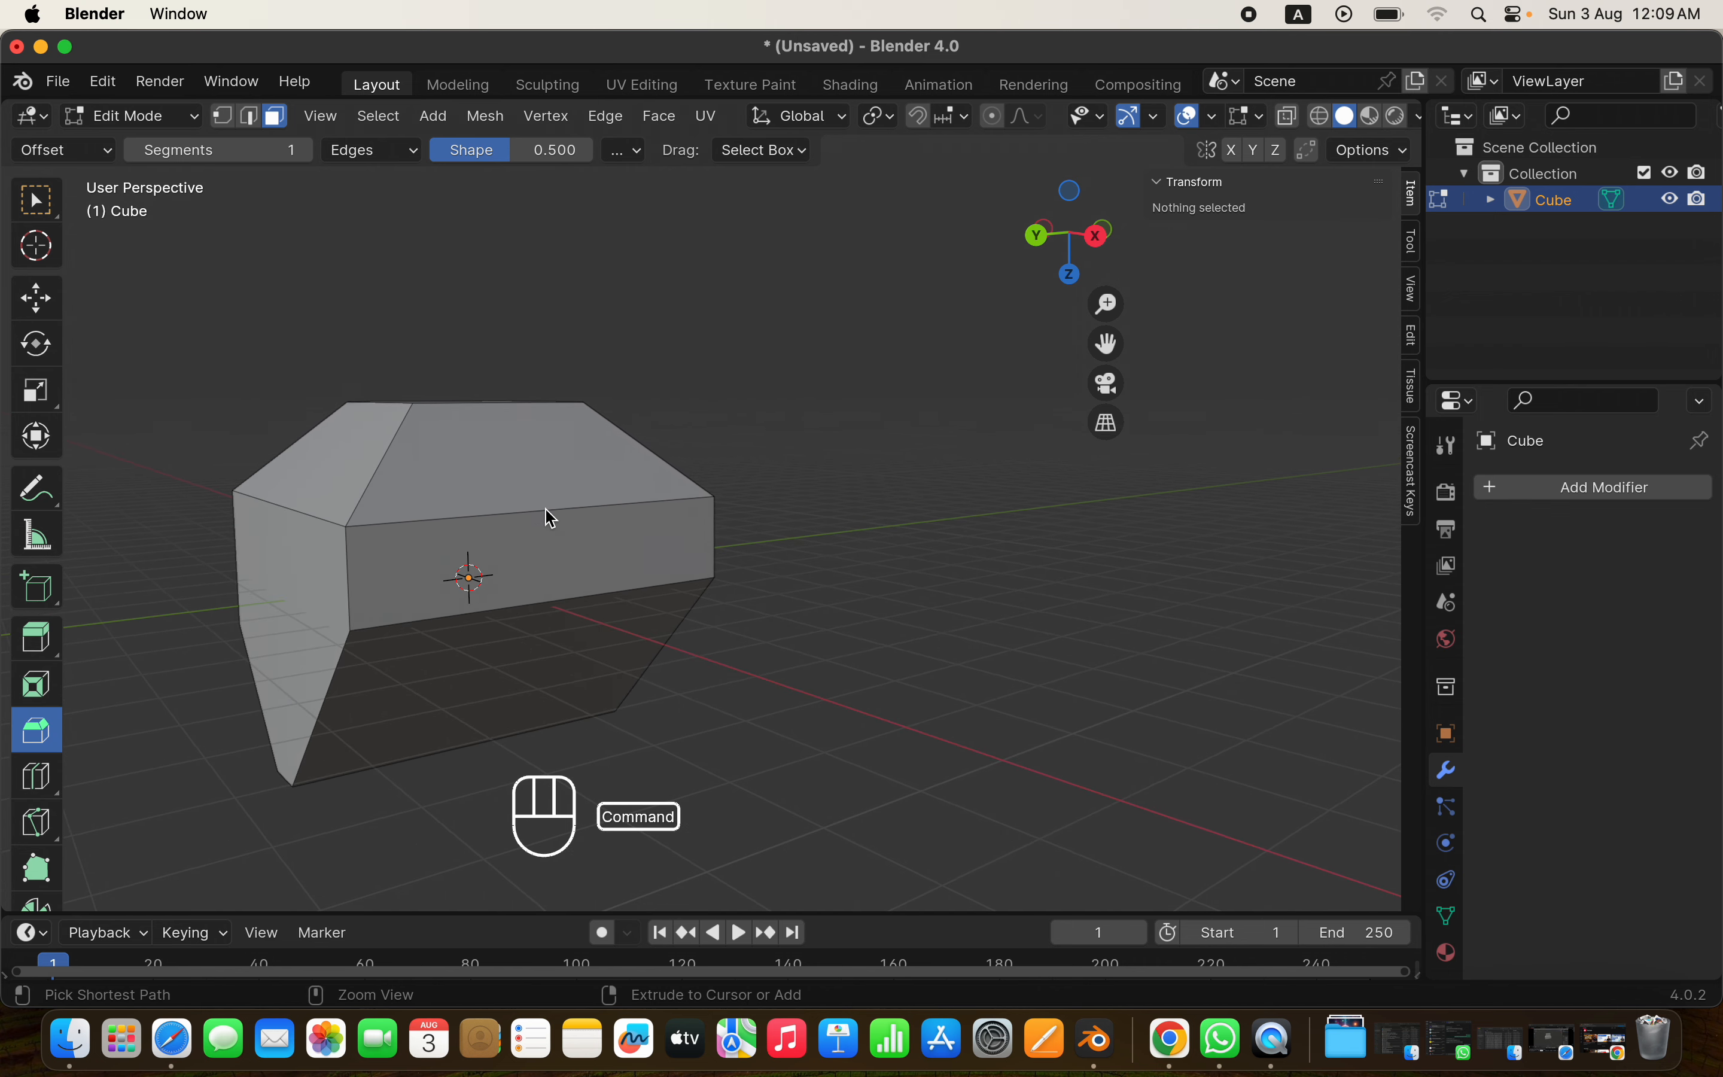
scroll(609, 511, "down", 4)
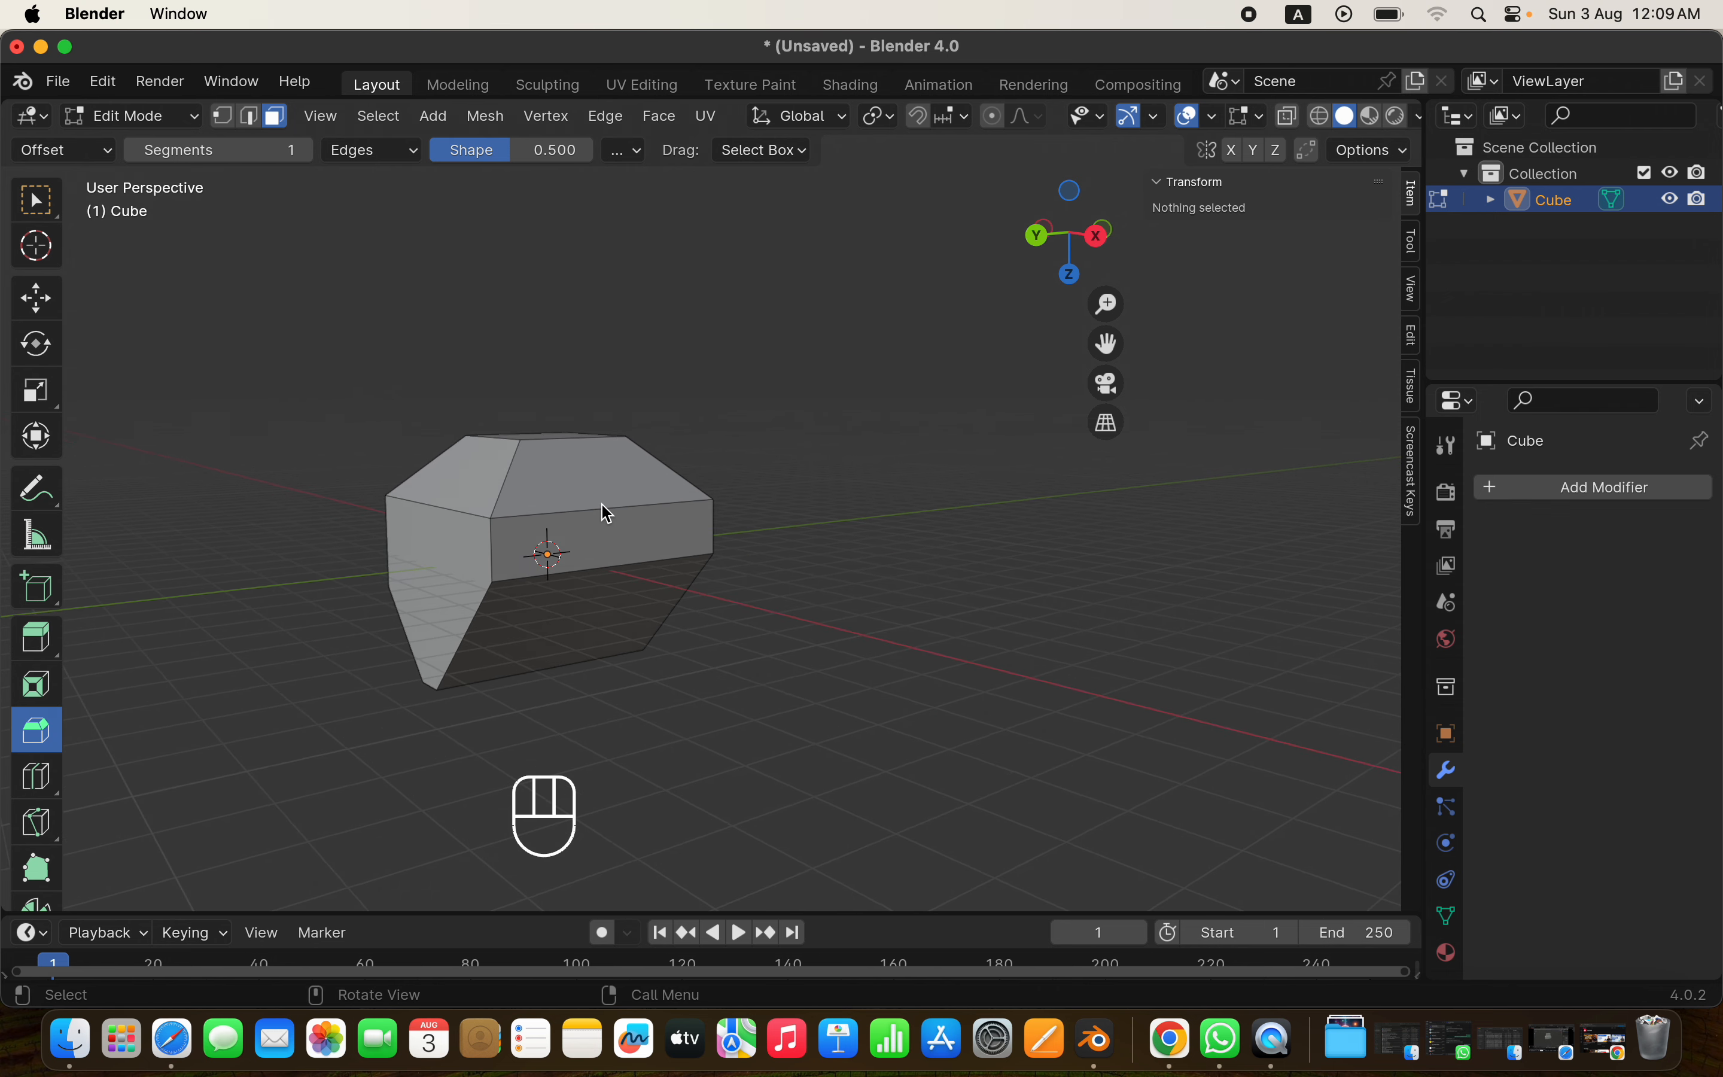
Return to Object Mode, add a second cube and move it along Z to about -6.12 mm
key("Tab")
key("shift+a")
mouse_move(607, 513)
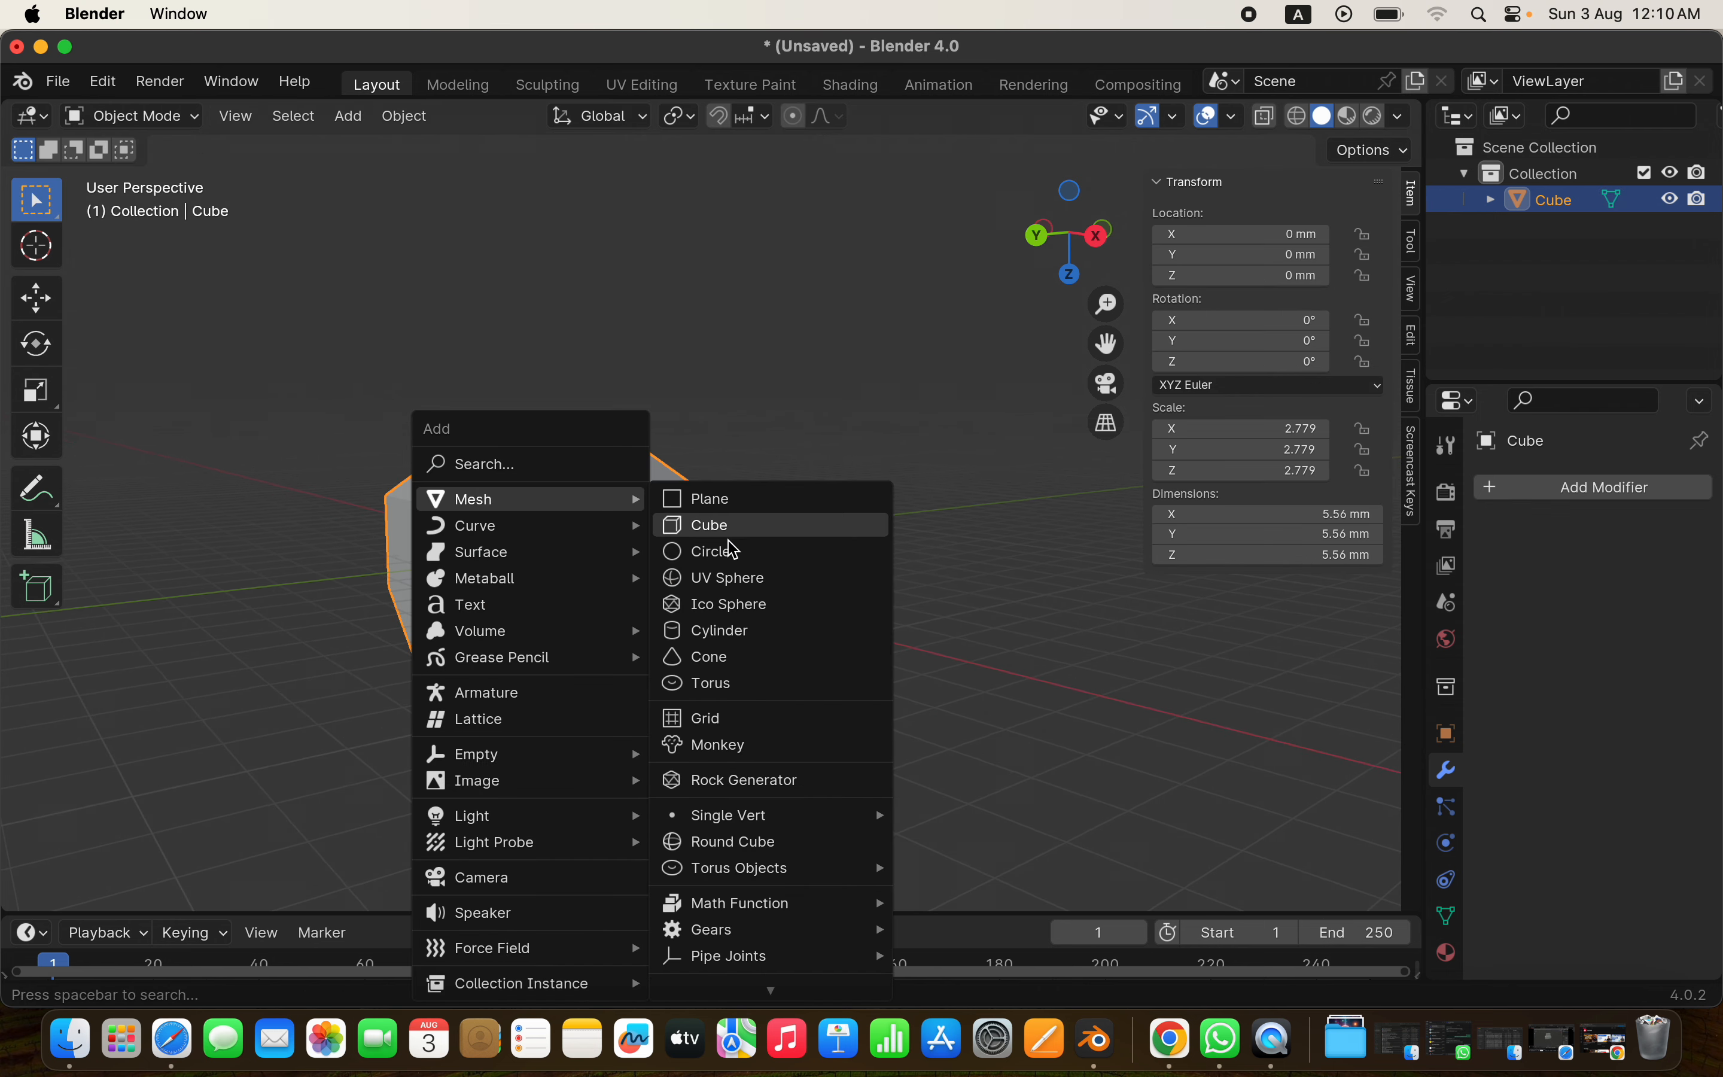
left_click(741, 525)
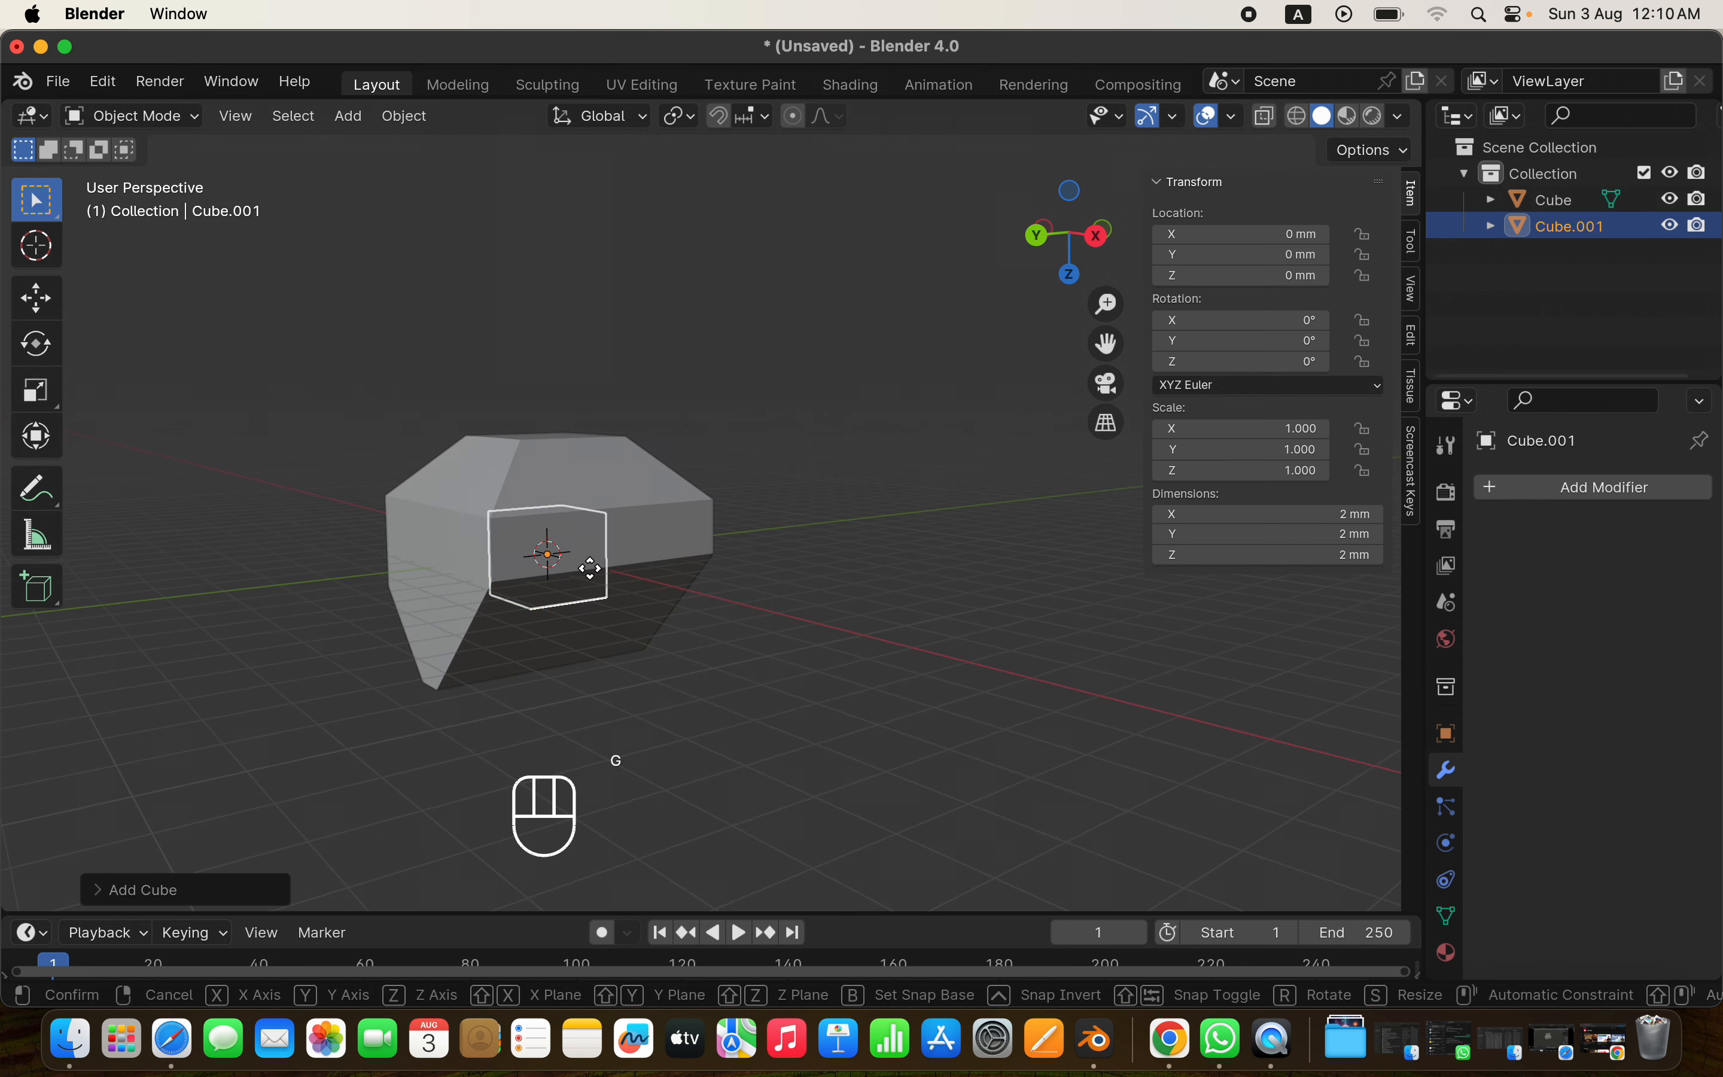
key("g")
key("z")
left_click(604, 313)
Scale the second cube uniformly to about 5.17 mm per side
scroll(604, 313, "down", 5)
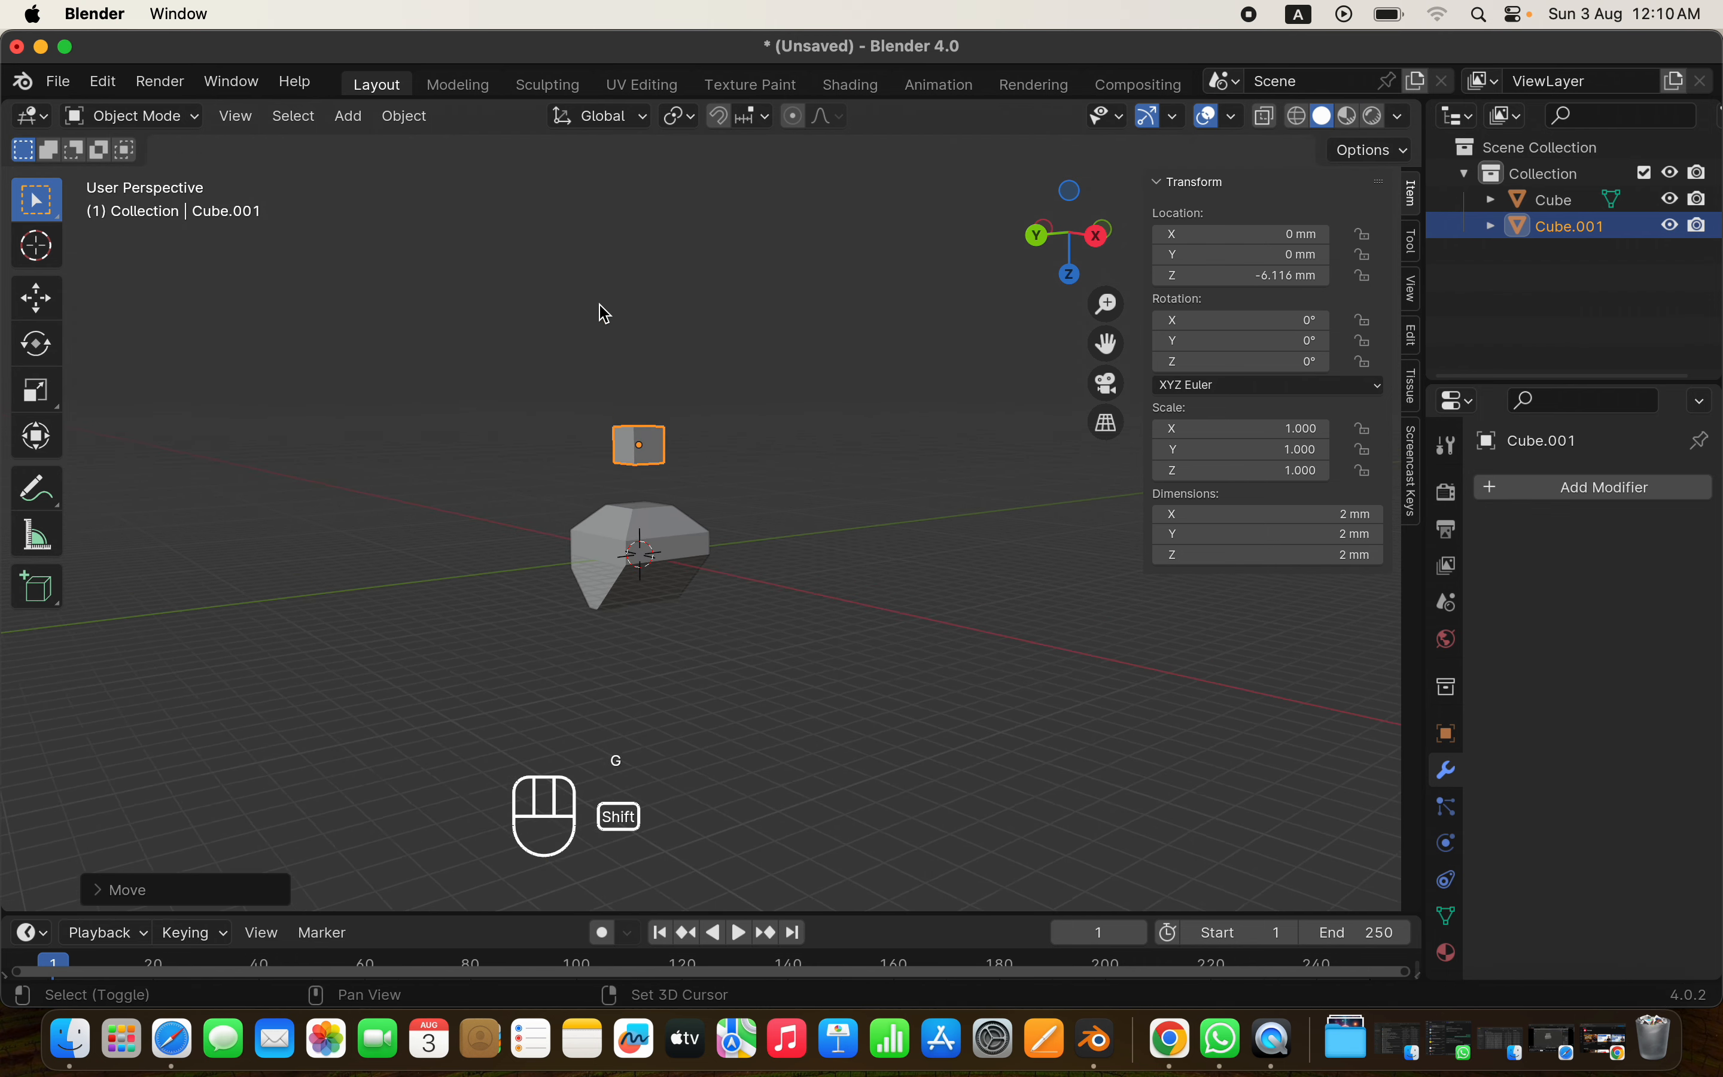
key("s")
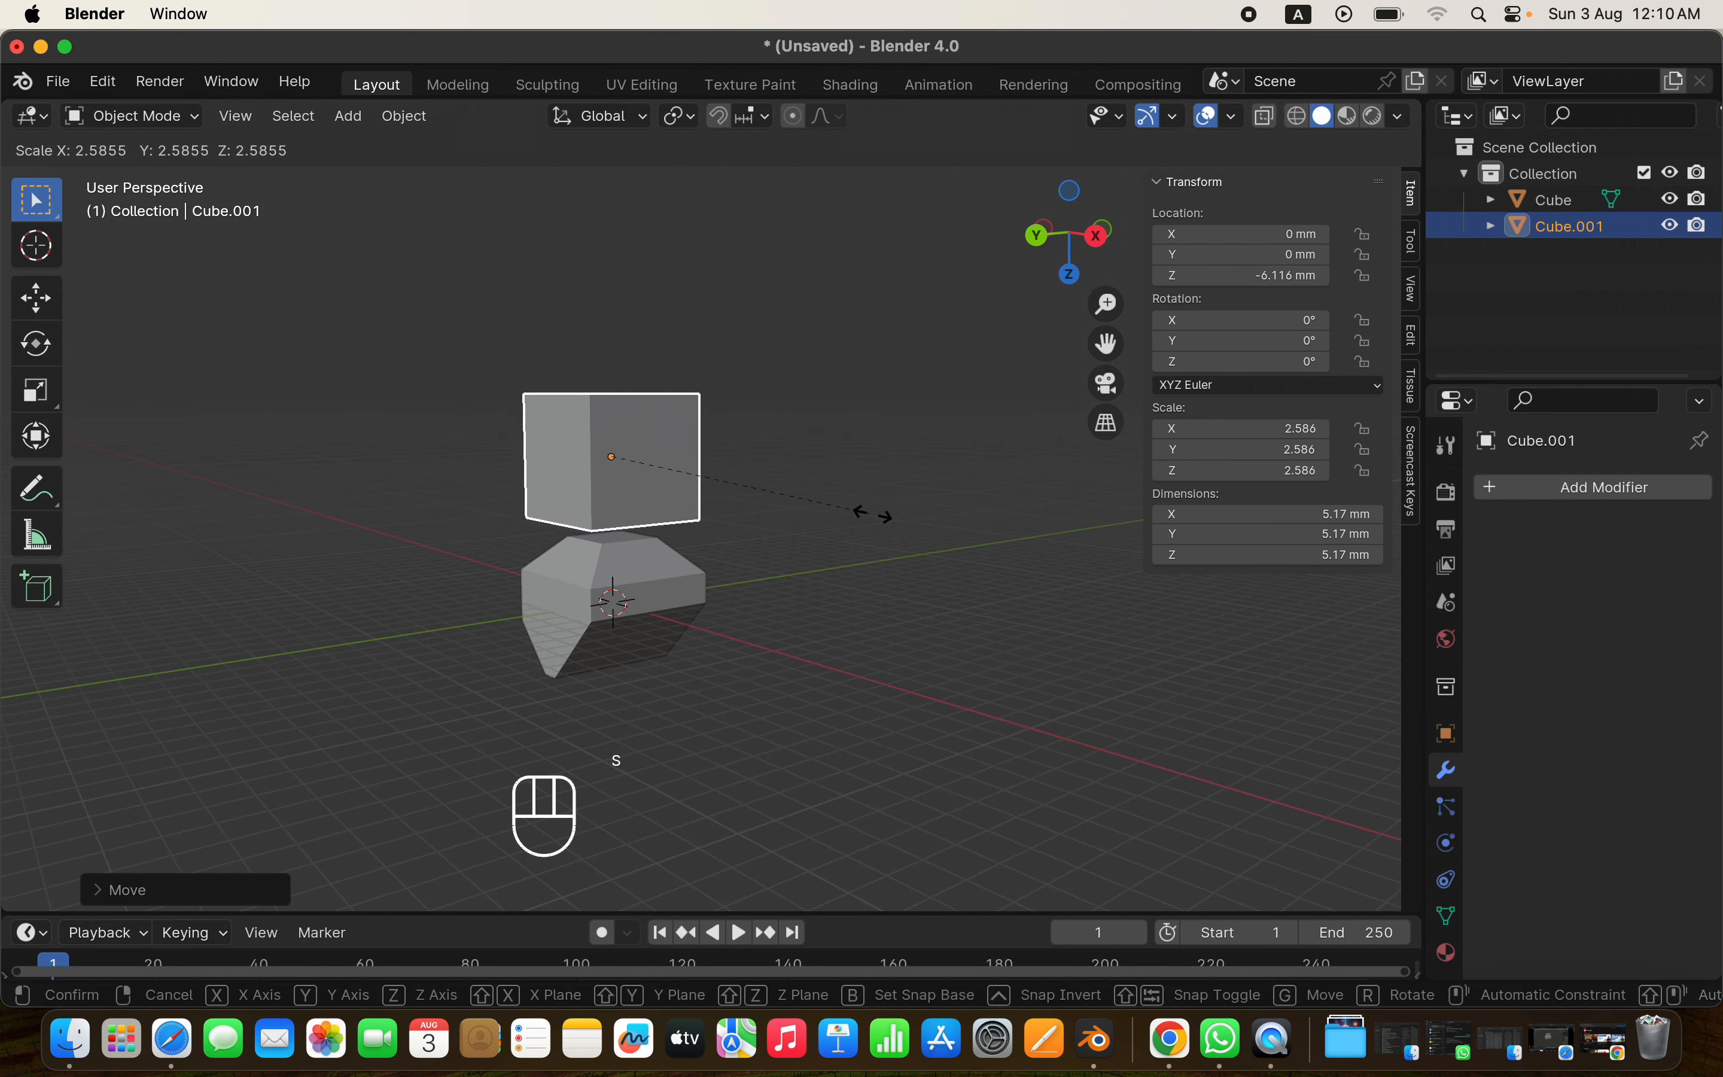
left_click(872, 514)
scroll(588, 557, "up", 3)
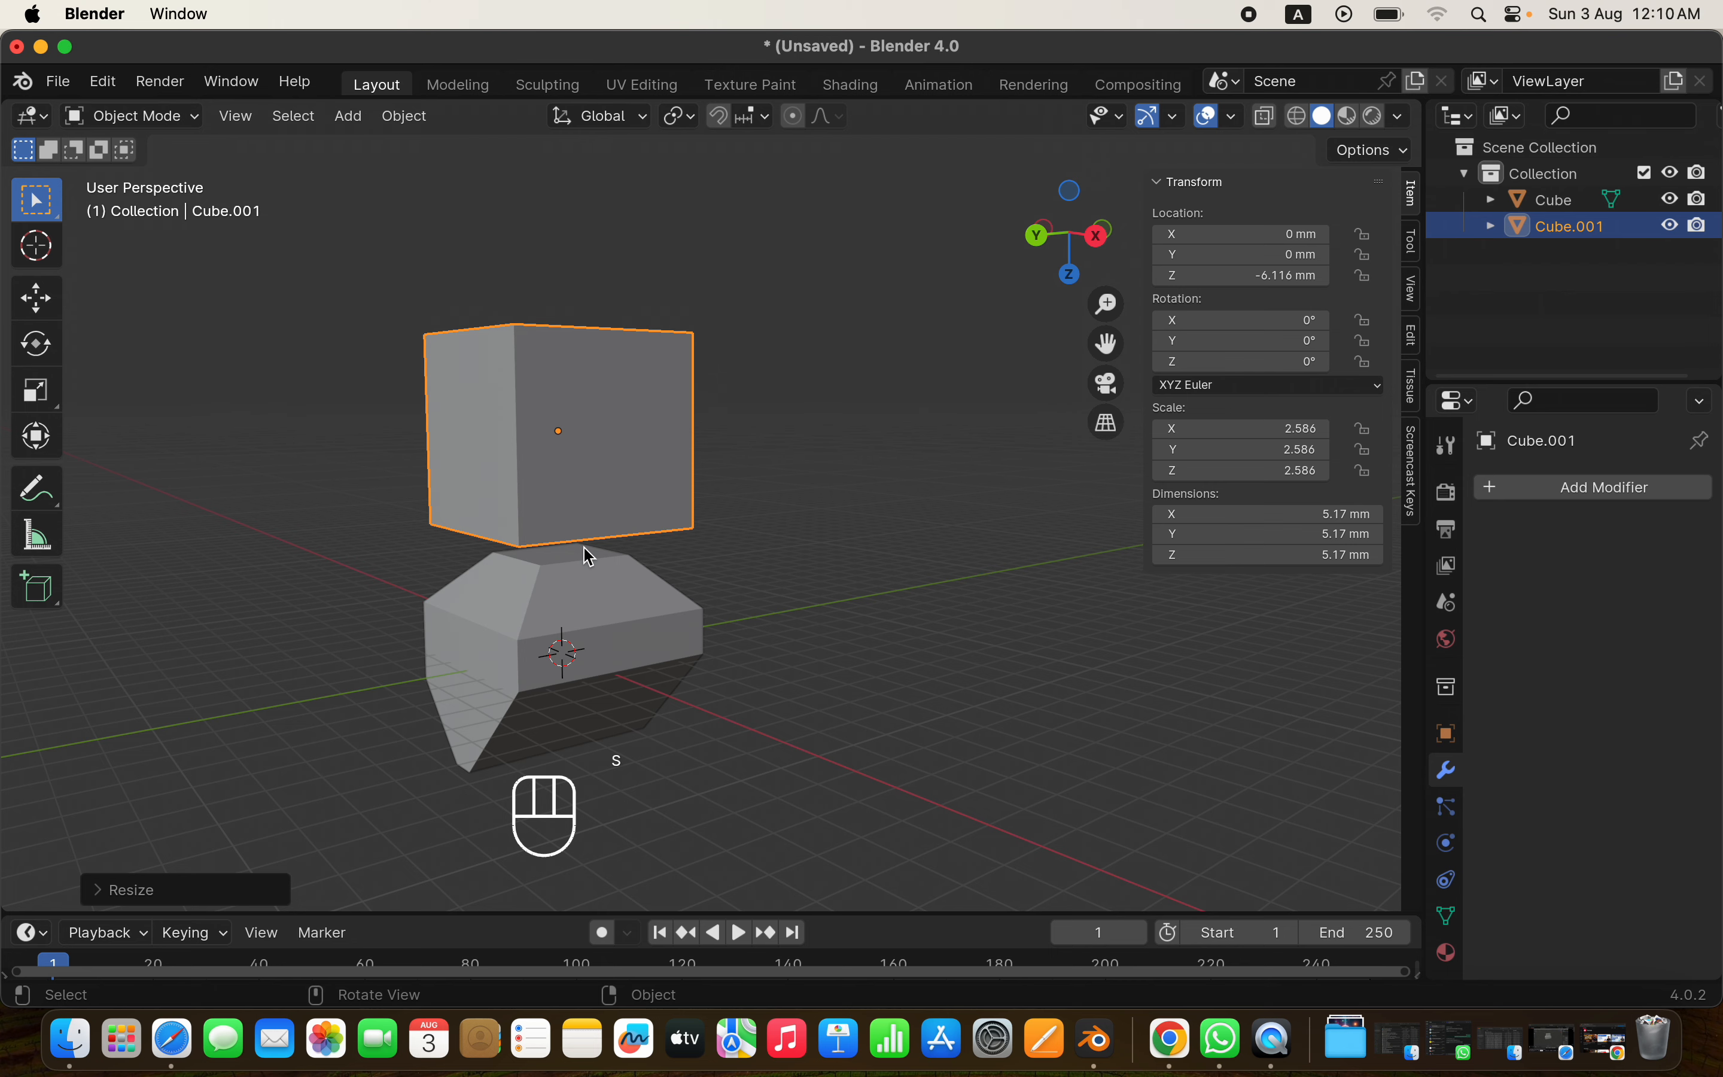
In Edit Mode, bevel the boundary of the second cube's face farthest from the first solid by about 0.58 mm
key("Tab")
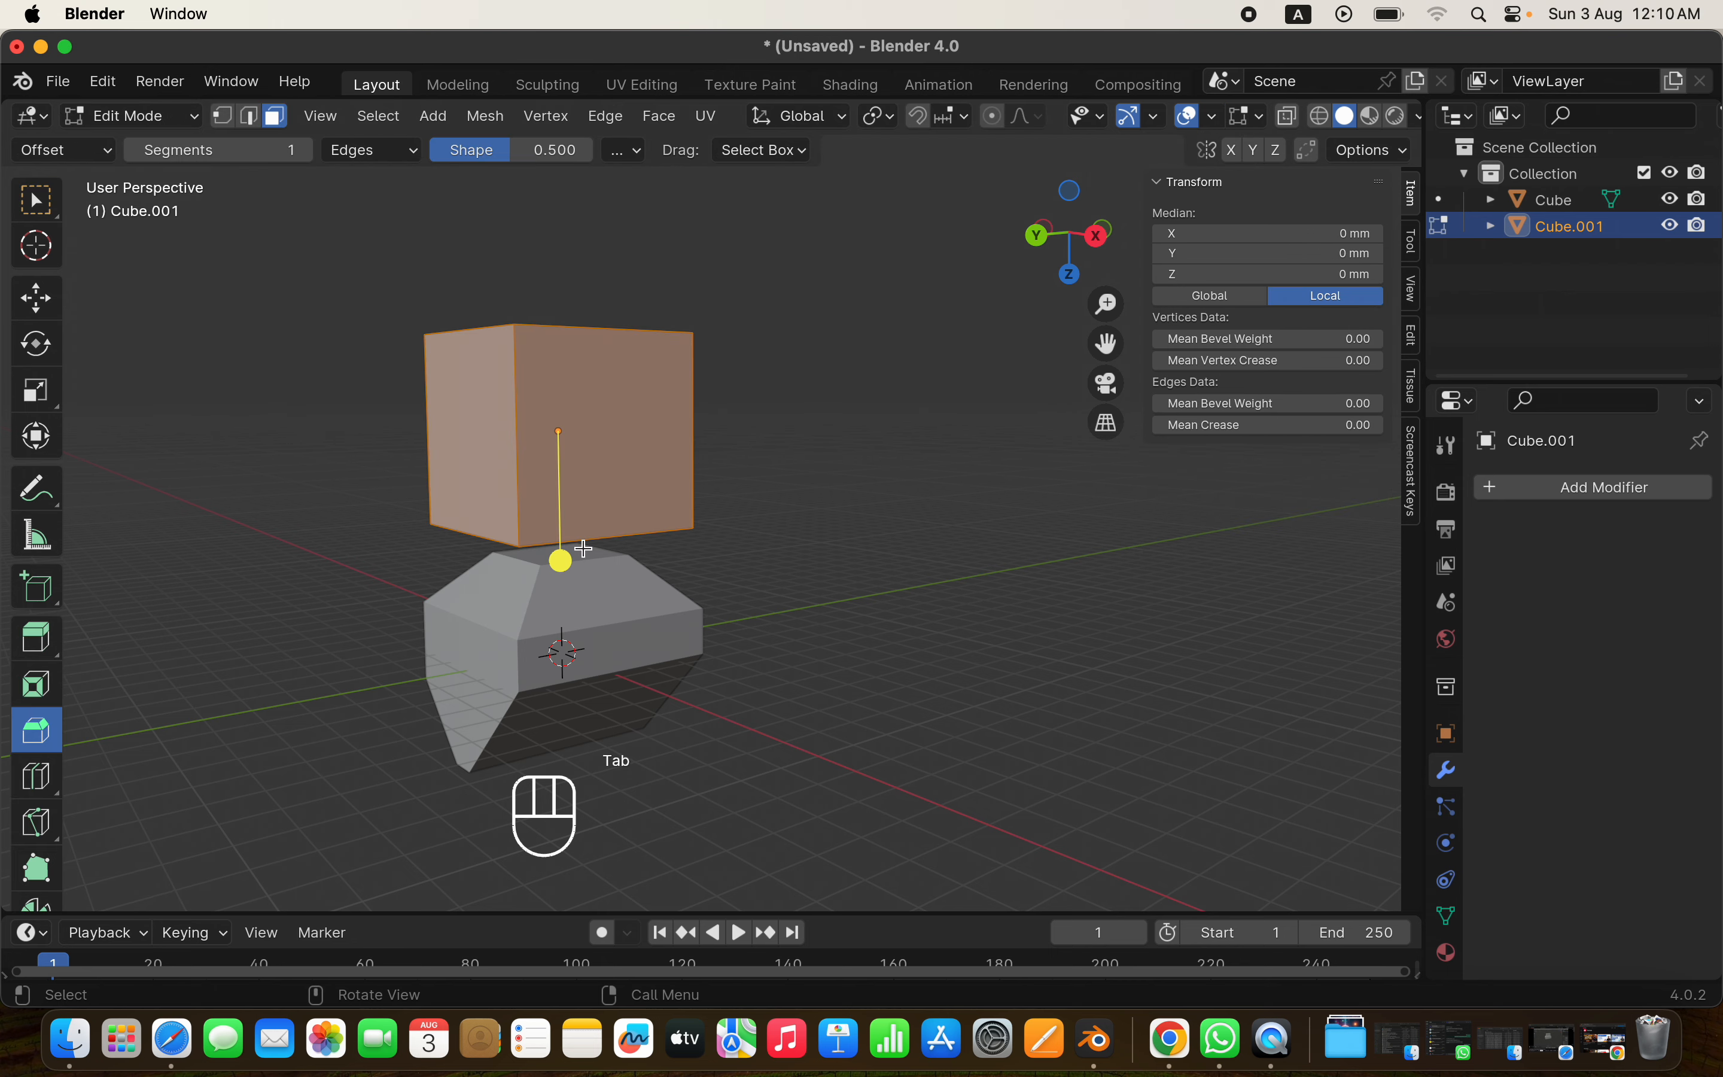
scroll(570, 567, "down", 5)
scroll(570, 567, "up", 10)
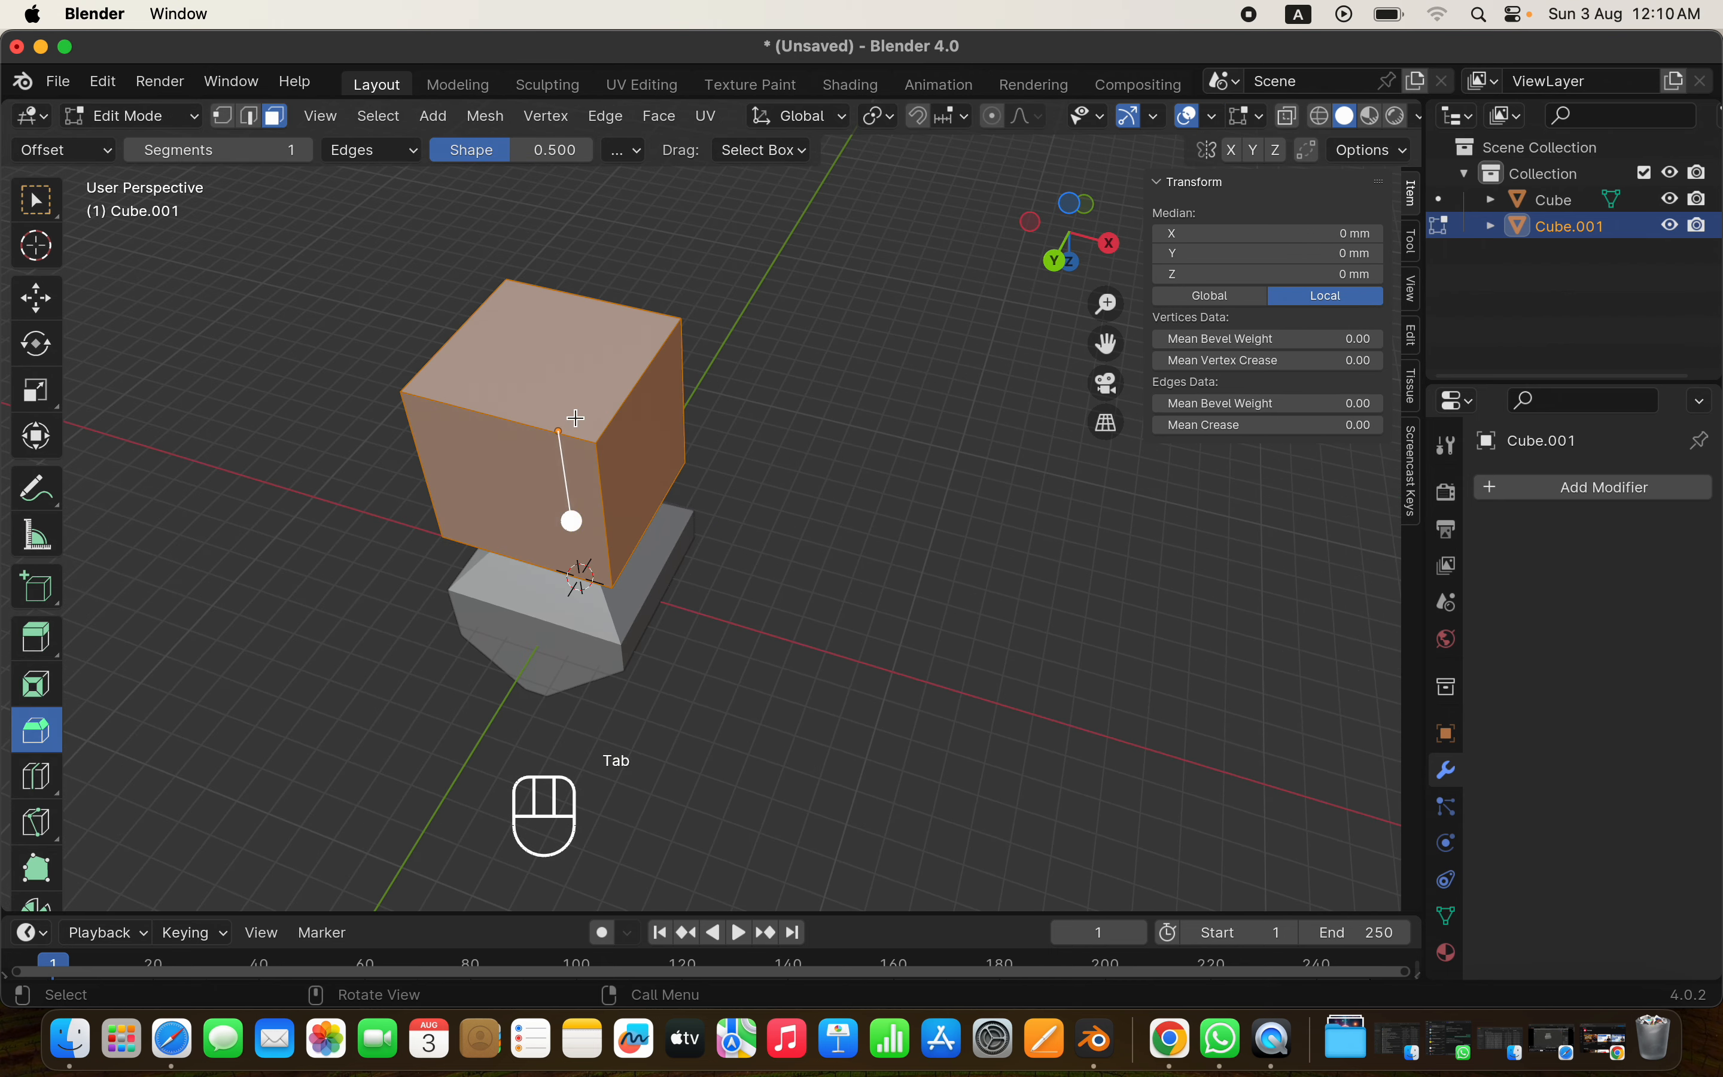
left_click(582, 363)
left_click_drag(527, 235, 527, 207)
Set the new face bevel to 15 segments with a width of about 0.64 mm
left_click(107, 890)
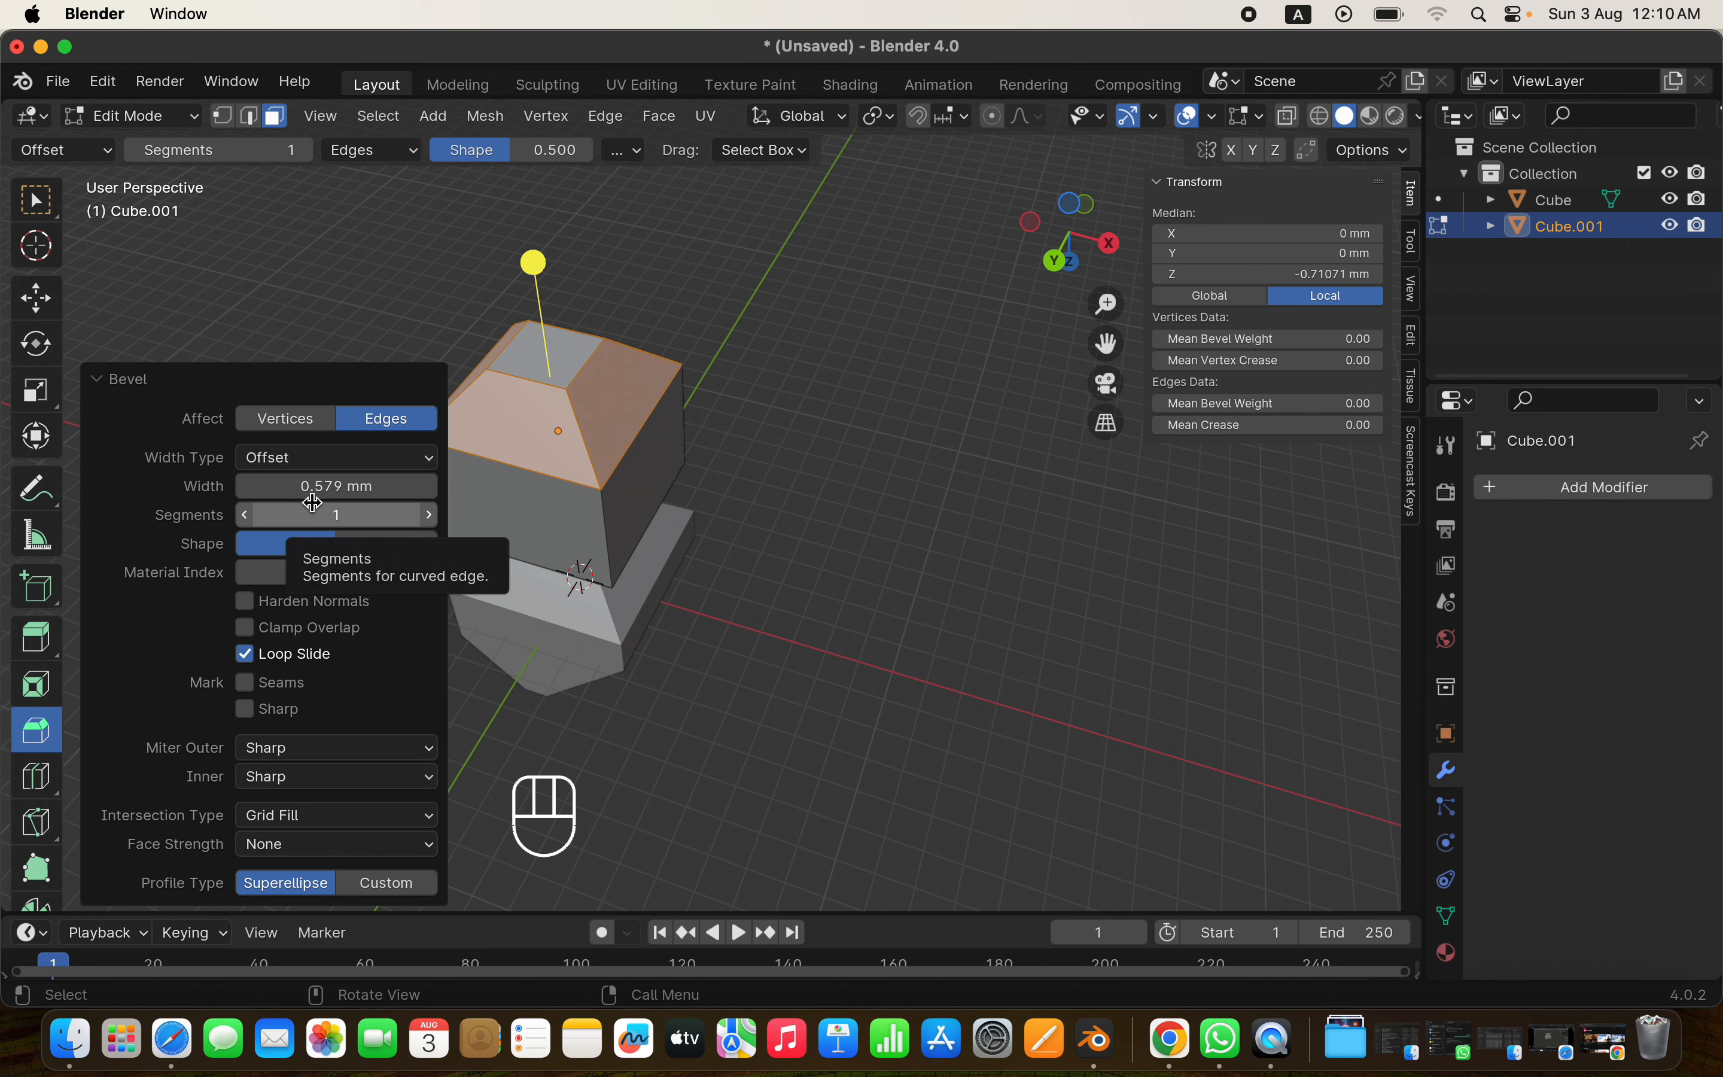
left_click_drag(344, 513, 469, 513)
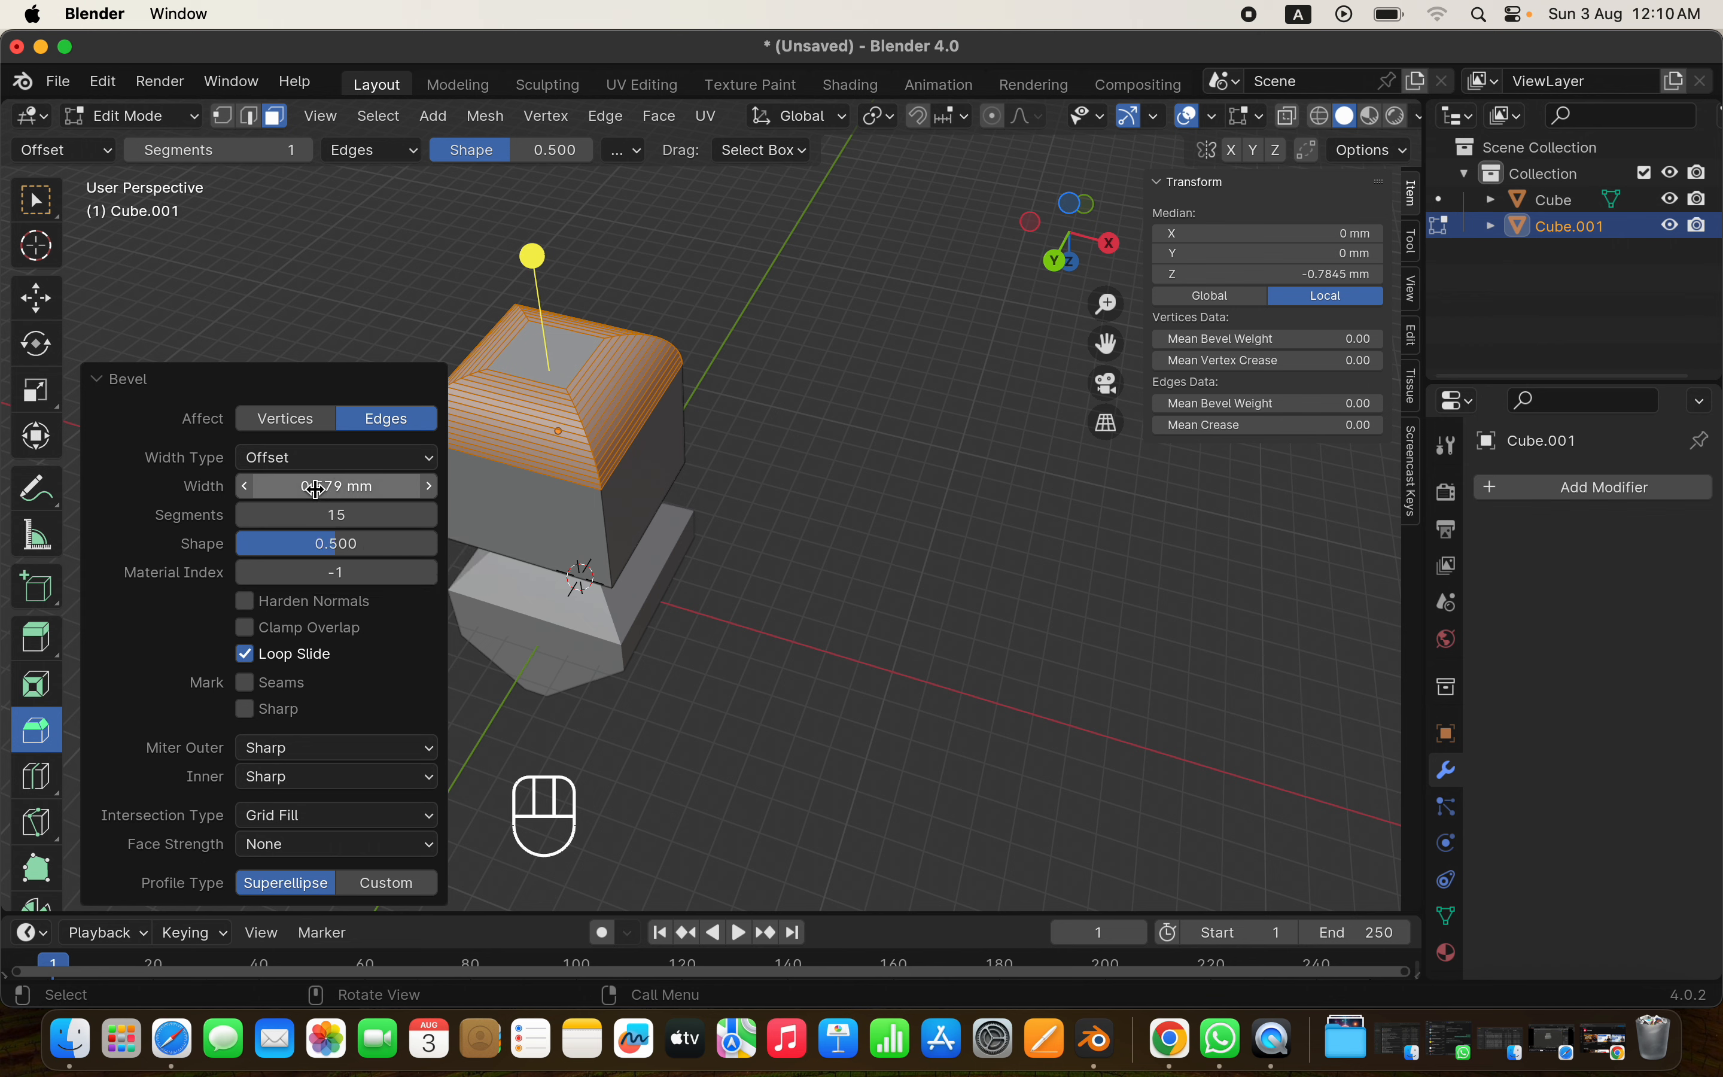
mouse_move(336, 486)
left_mouse_down()
mouse_move(378, 485)
mouse_move(316, 487)
left_mouse_up()
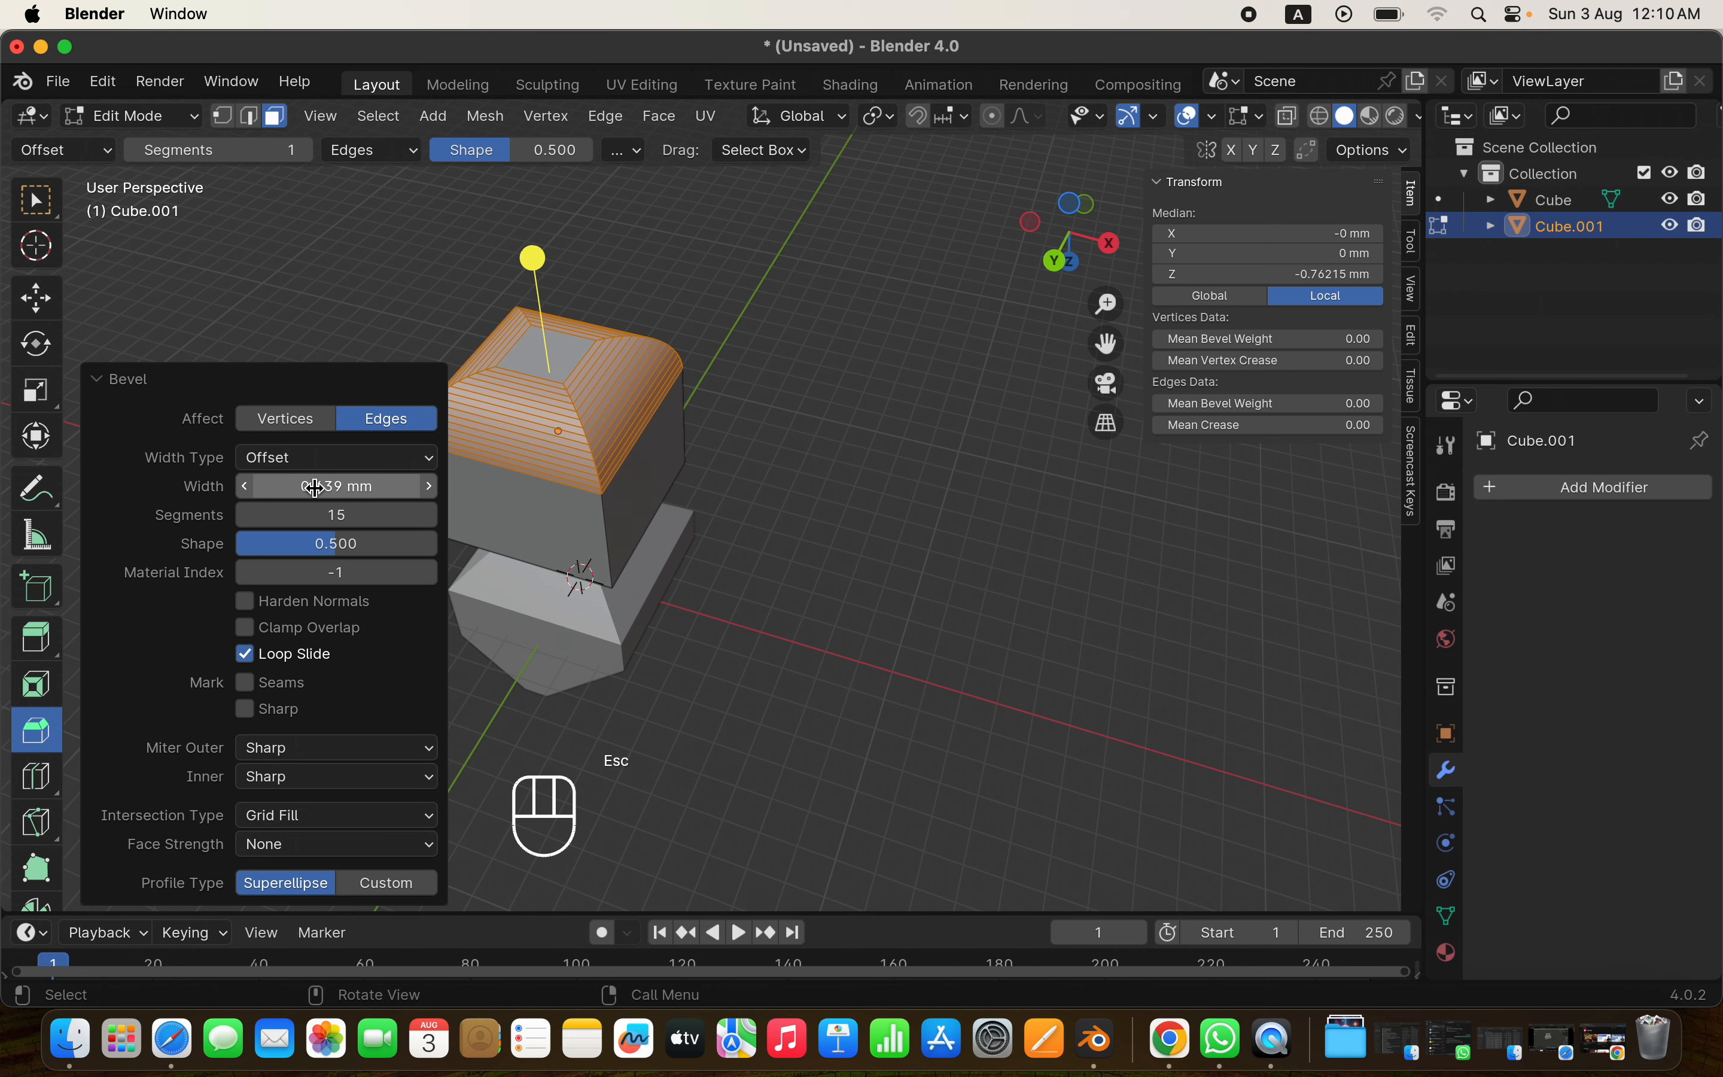
key("Escape")
scroll(538, 534, "down", 10)
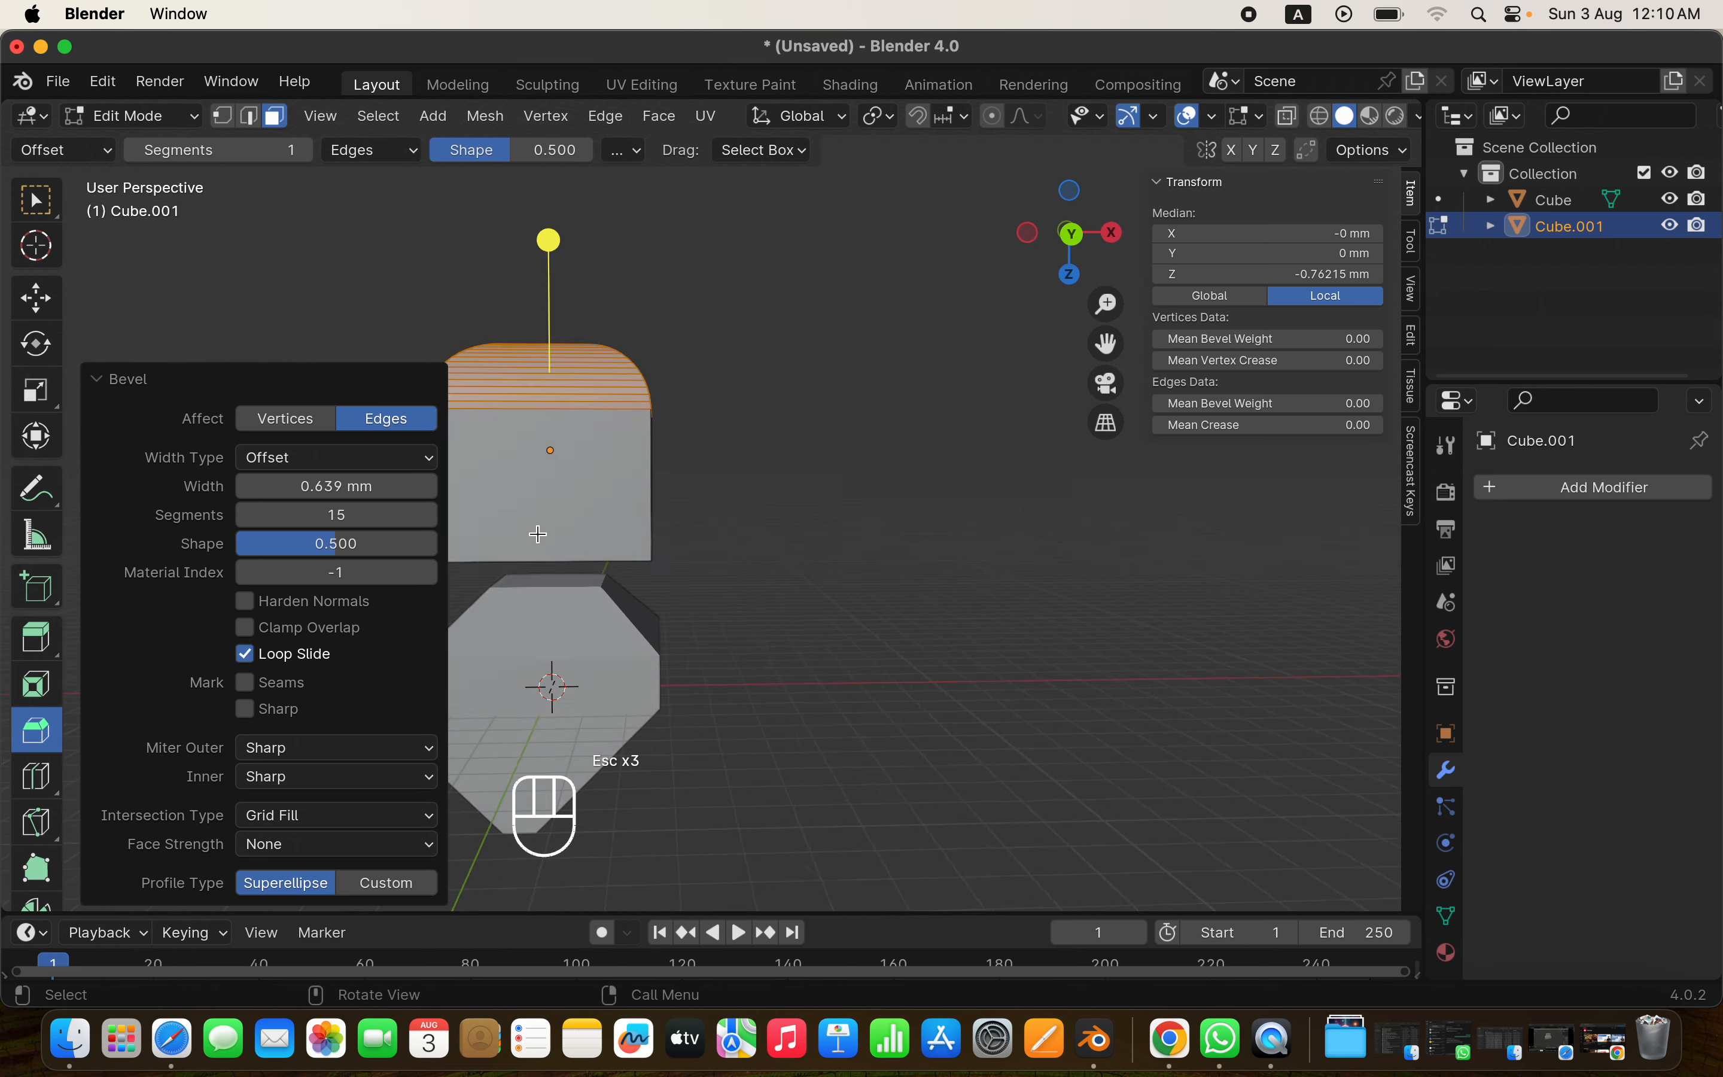
scroll(538, 534, "left", 5, "shift")
scroll(538, 534, "up", 5)
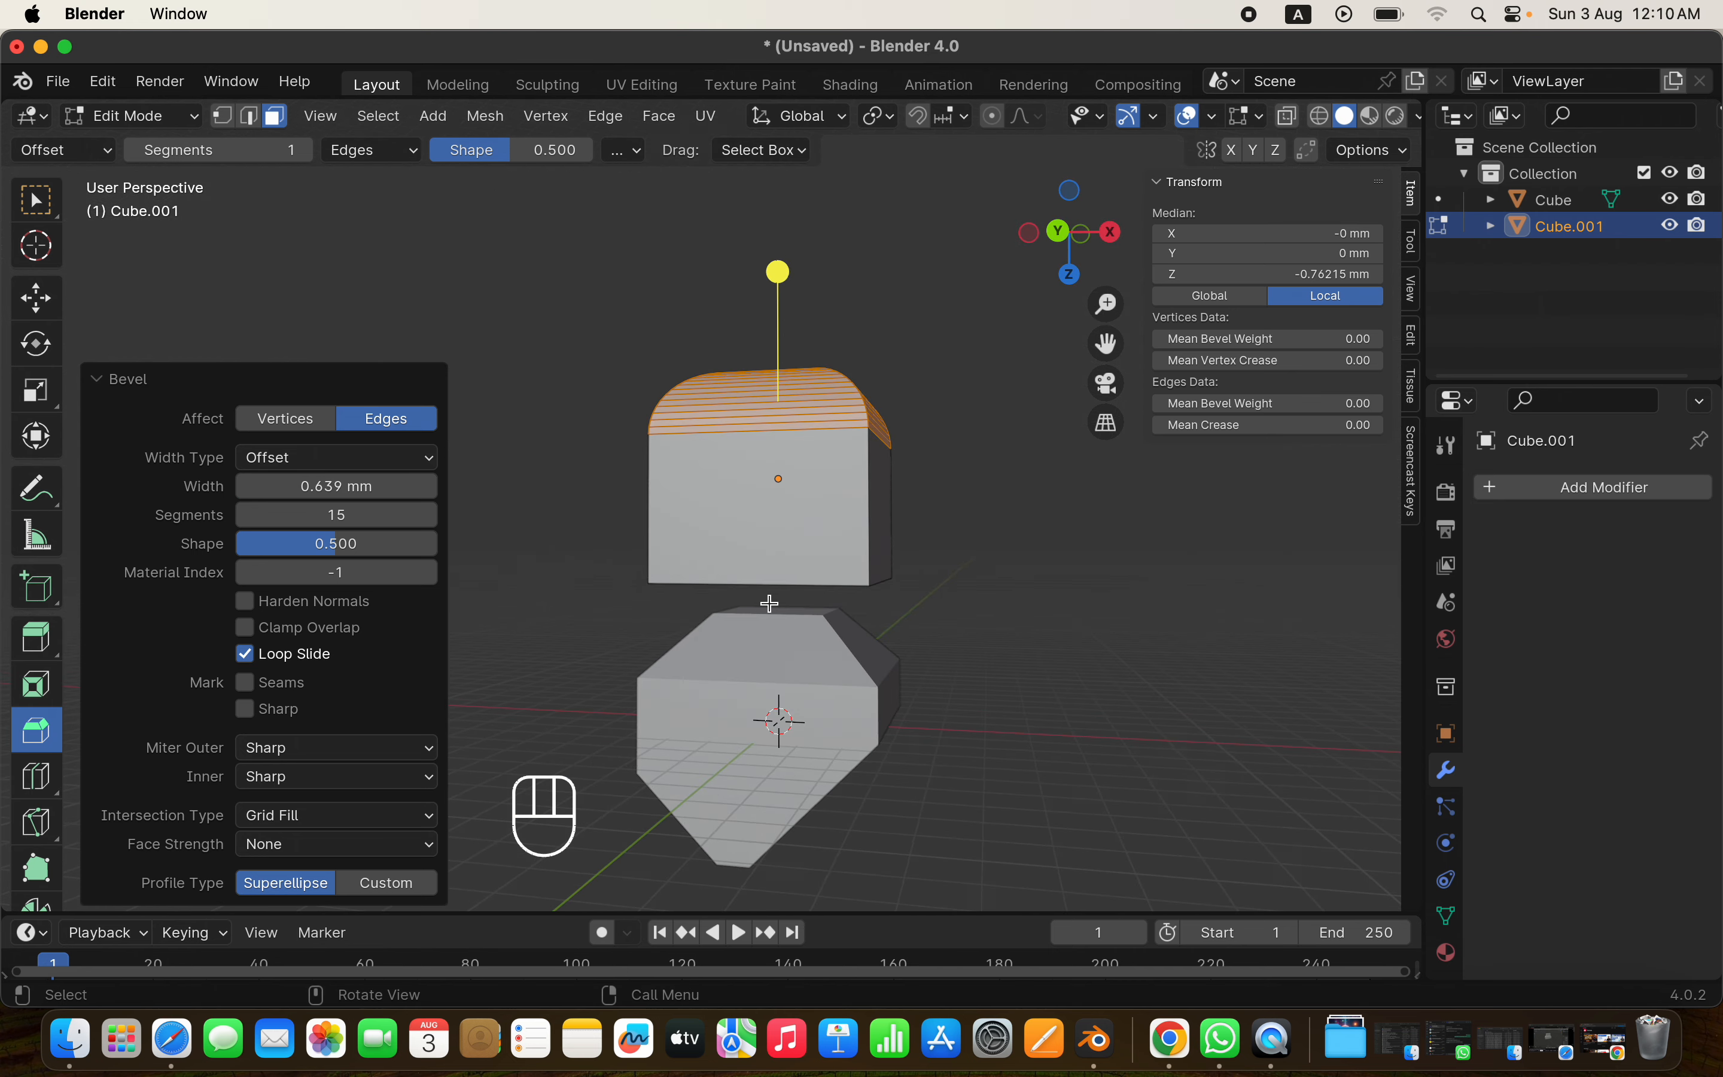
In edge mode, bevel the two opposite Y-parallel edges of the face nearest the first solid by about 0.65 mm
left_click(798, 556)
scroll(798, 556, "right", 10)
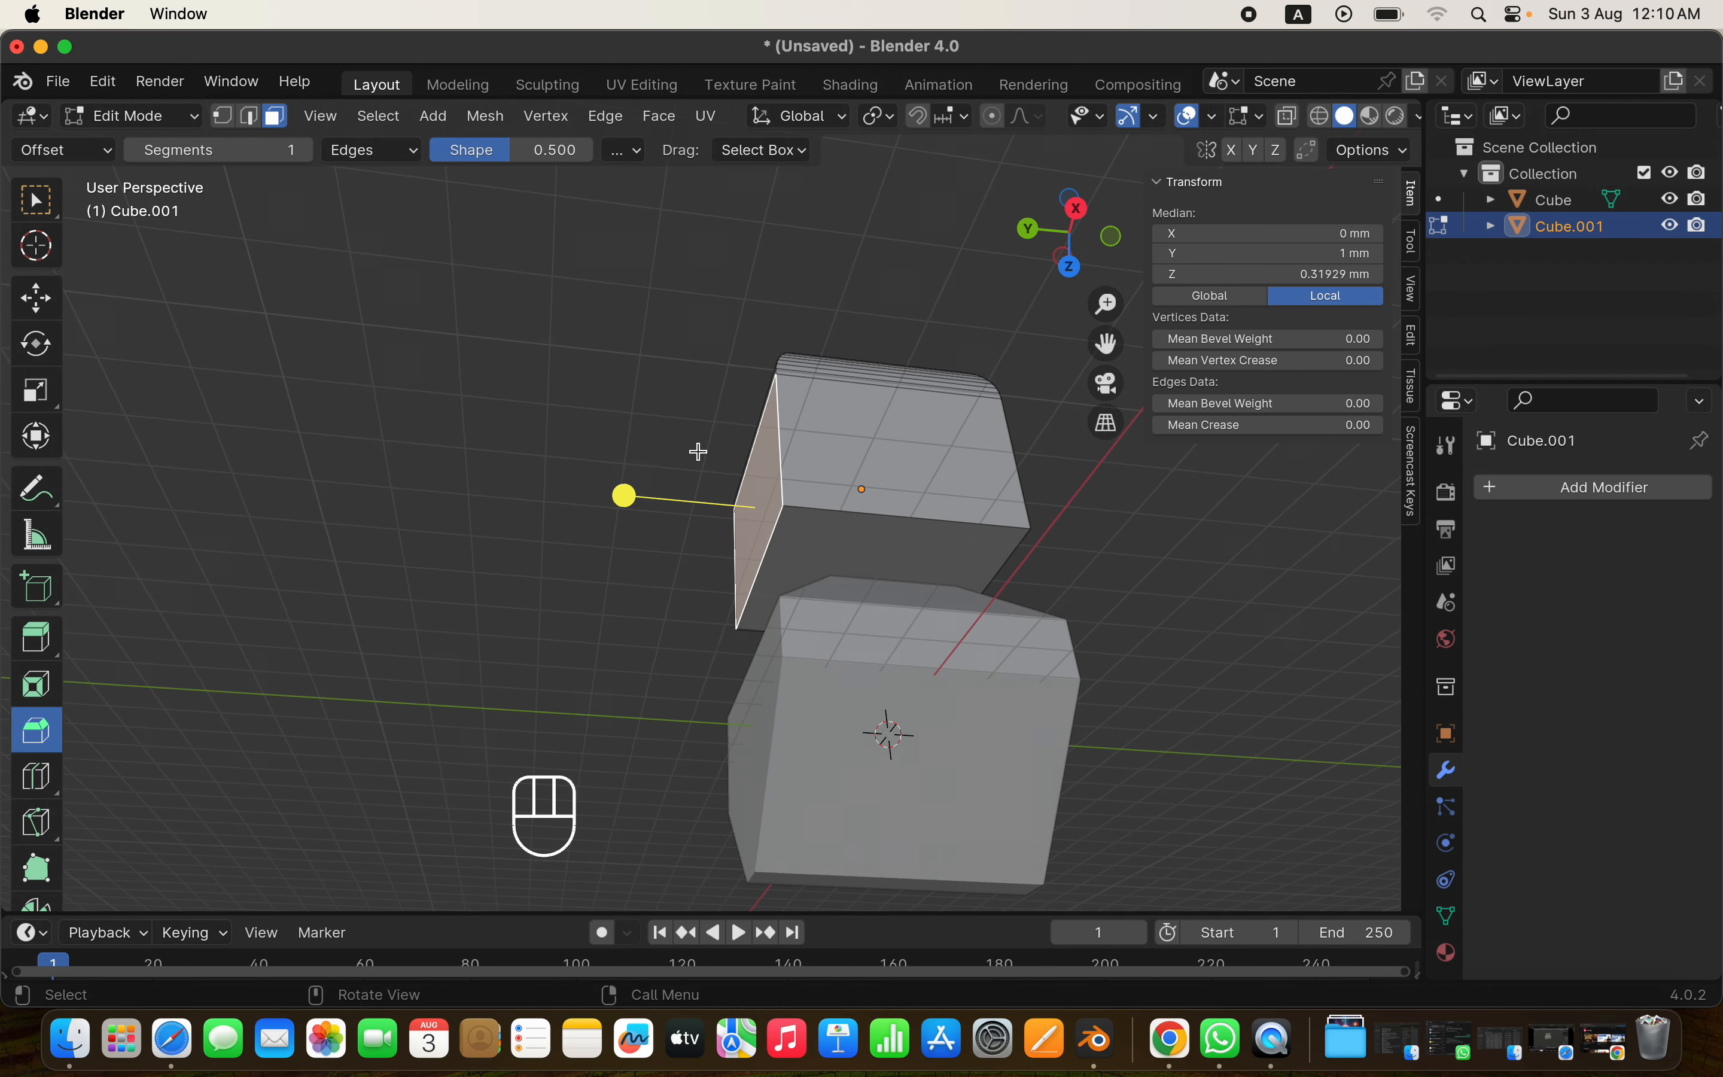
left_click(247, 116)
left_click(921, 496)
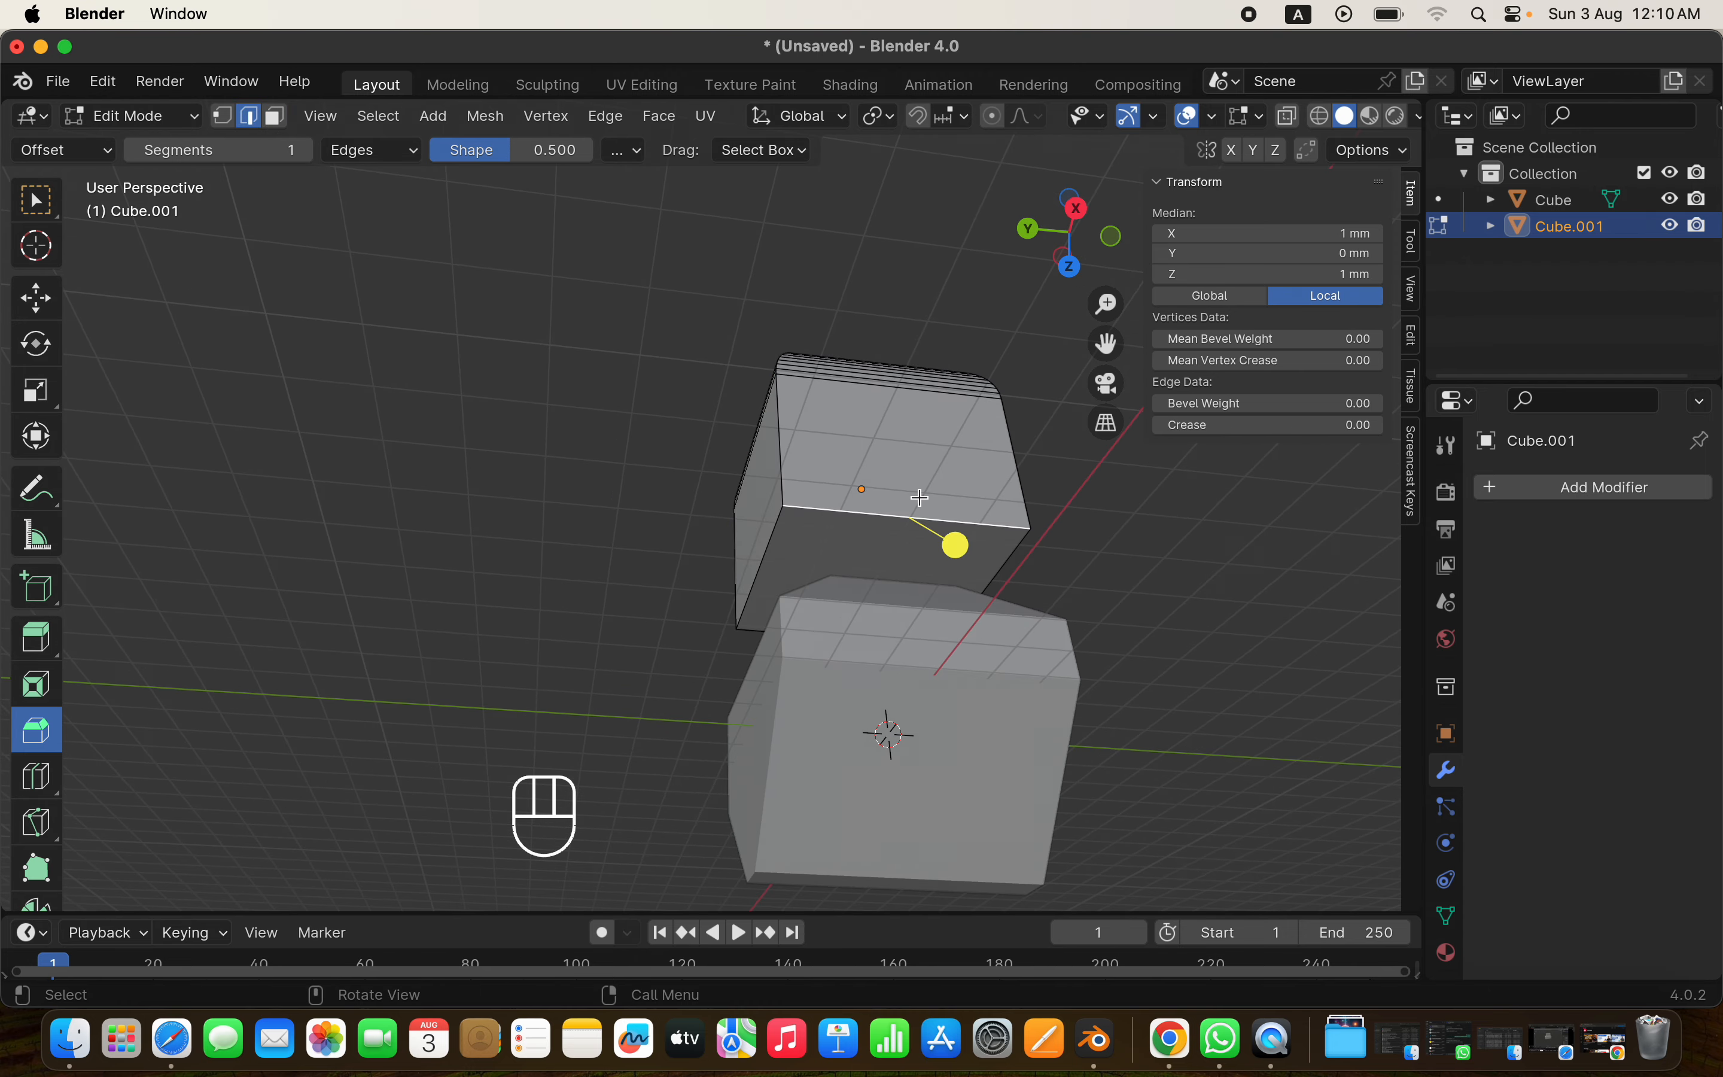
scroll(920, 497, "left", 10)
left_click(655, 479, "shift")
scroll(655, 479, "up", 5)
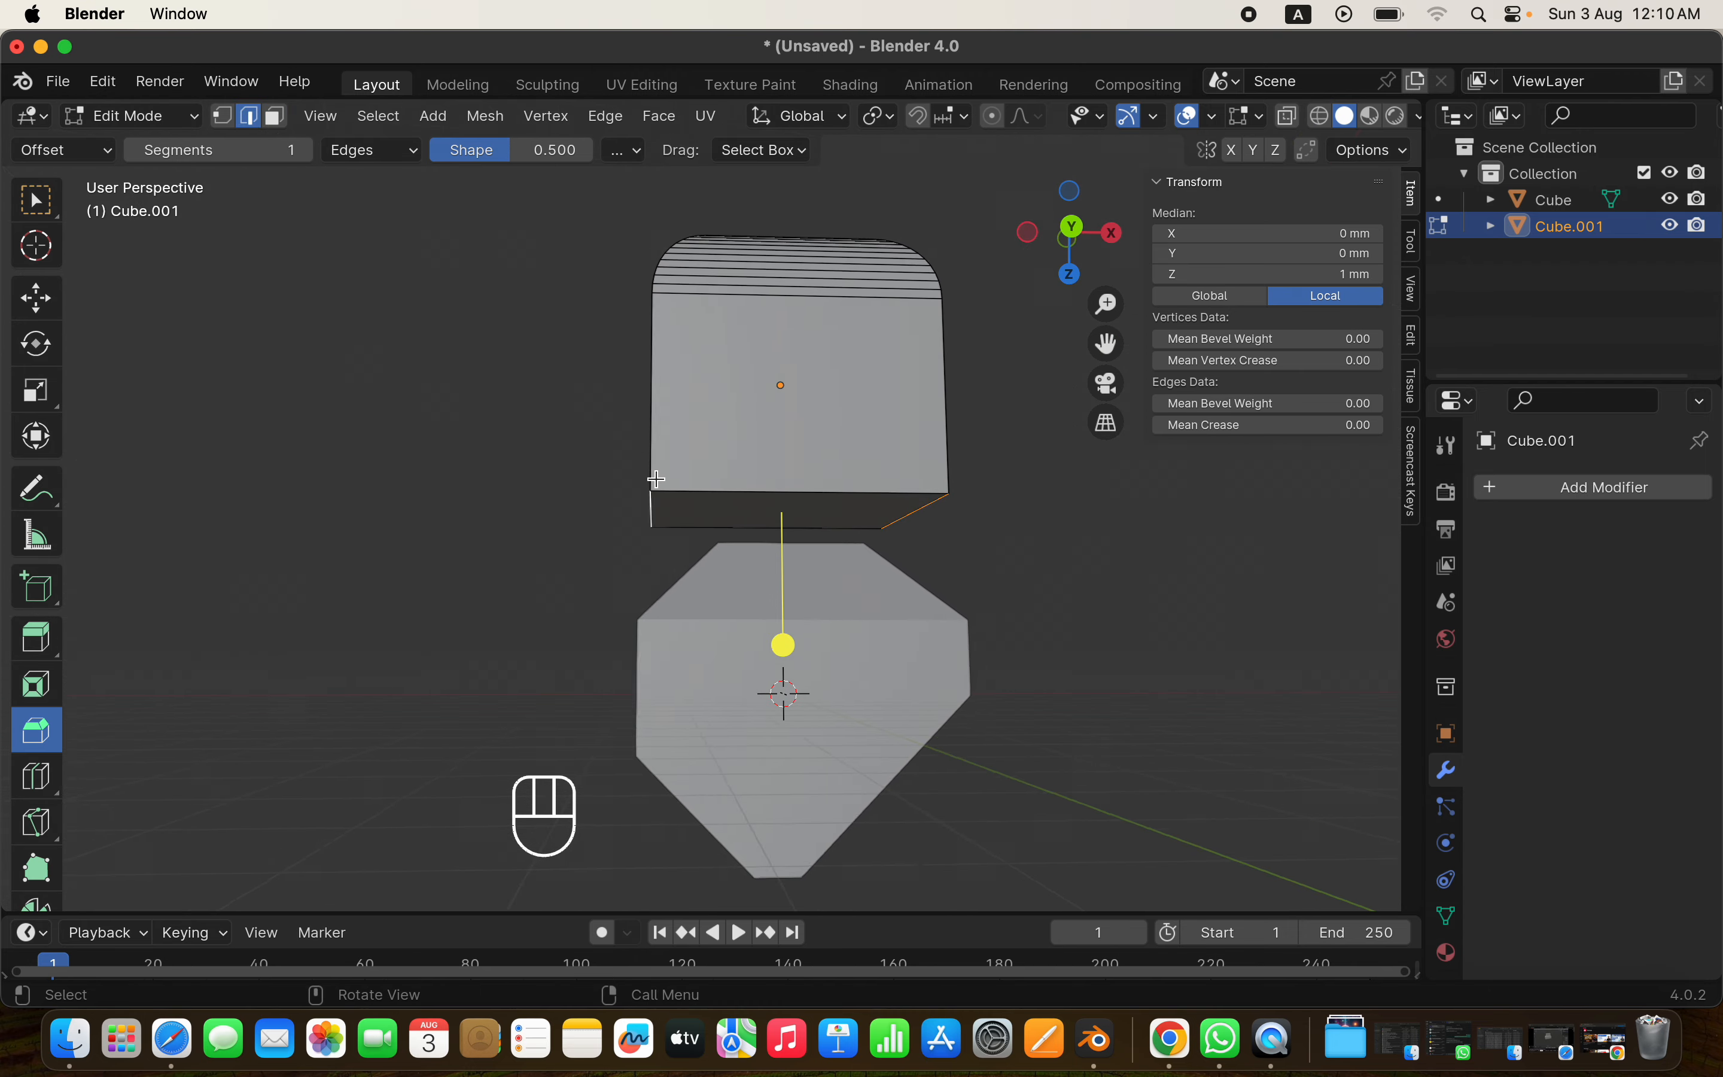
scroll(655, 479, "up", 5, "super")
scroll(656, 479, "down", 4)
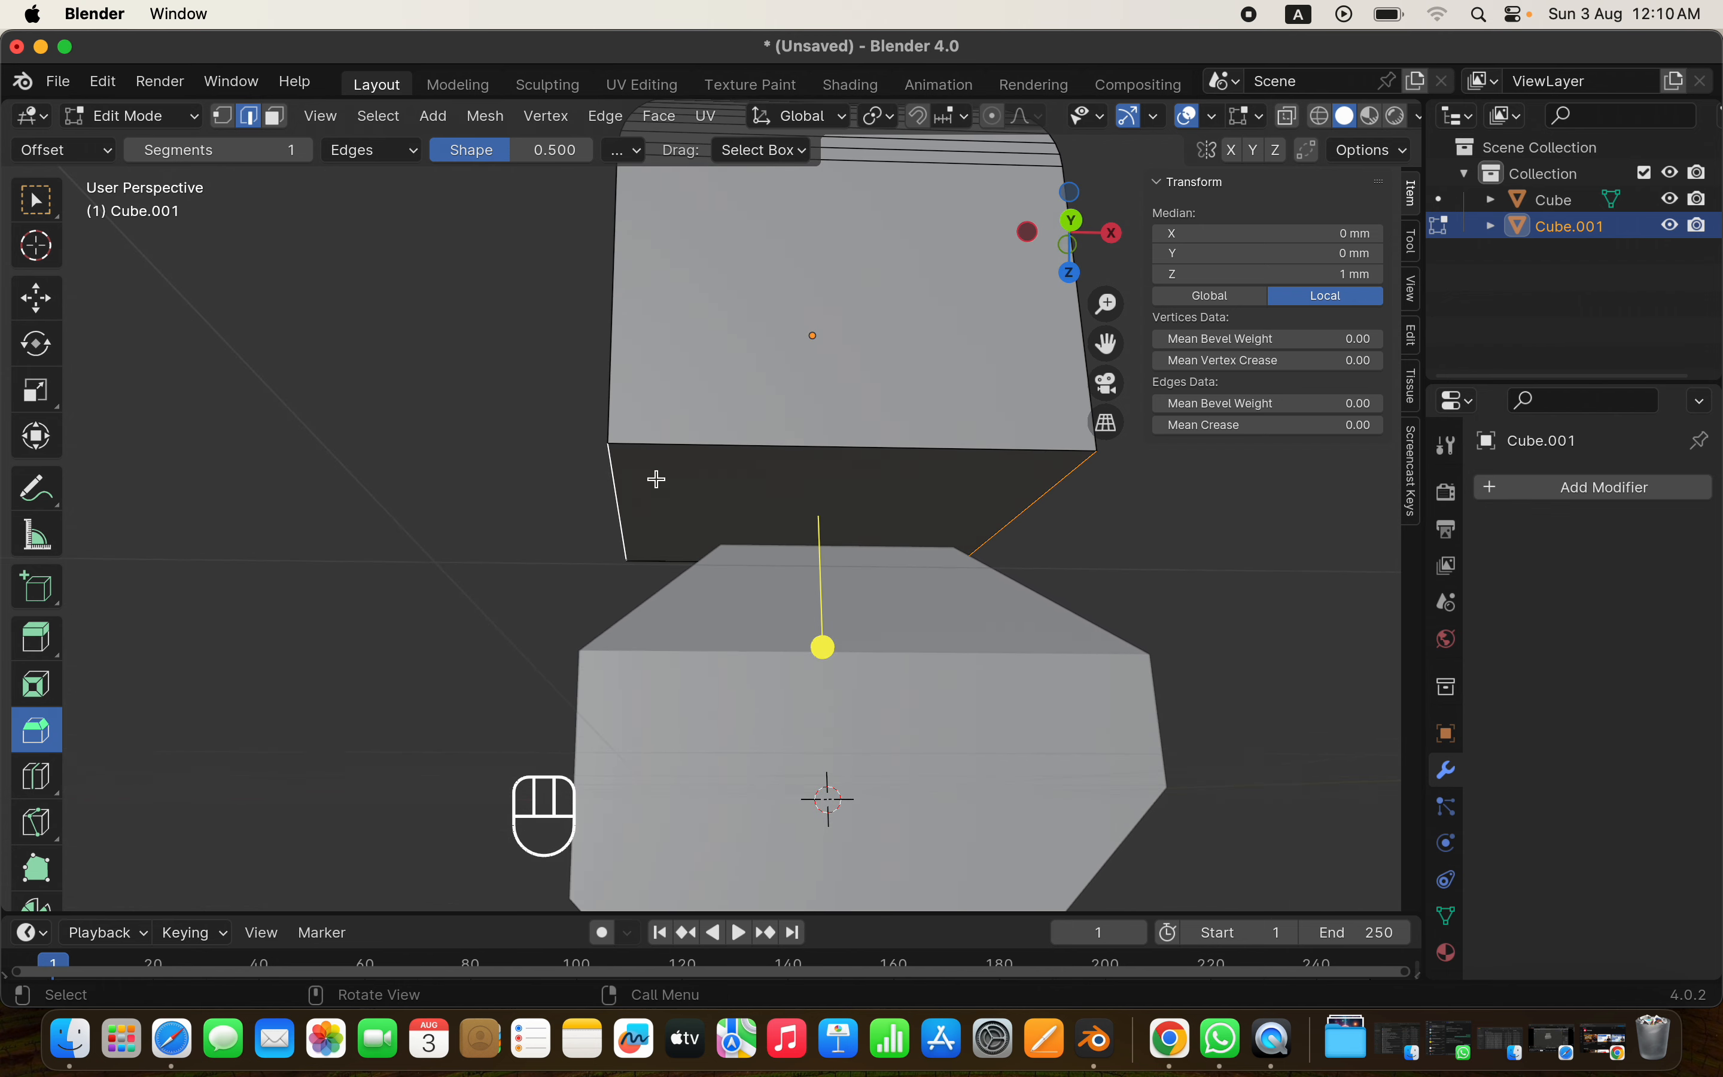
key("super")
key("super+b")
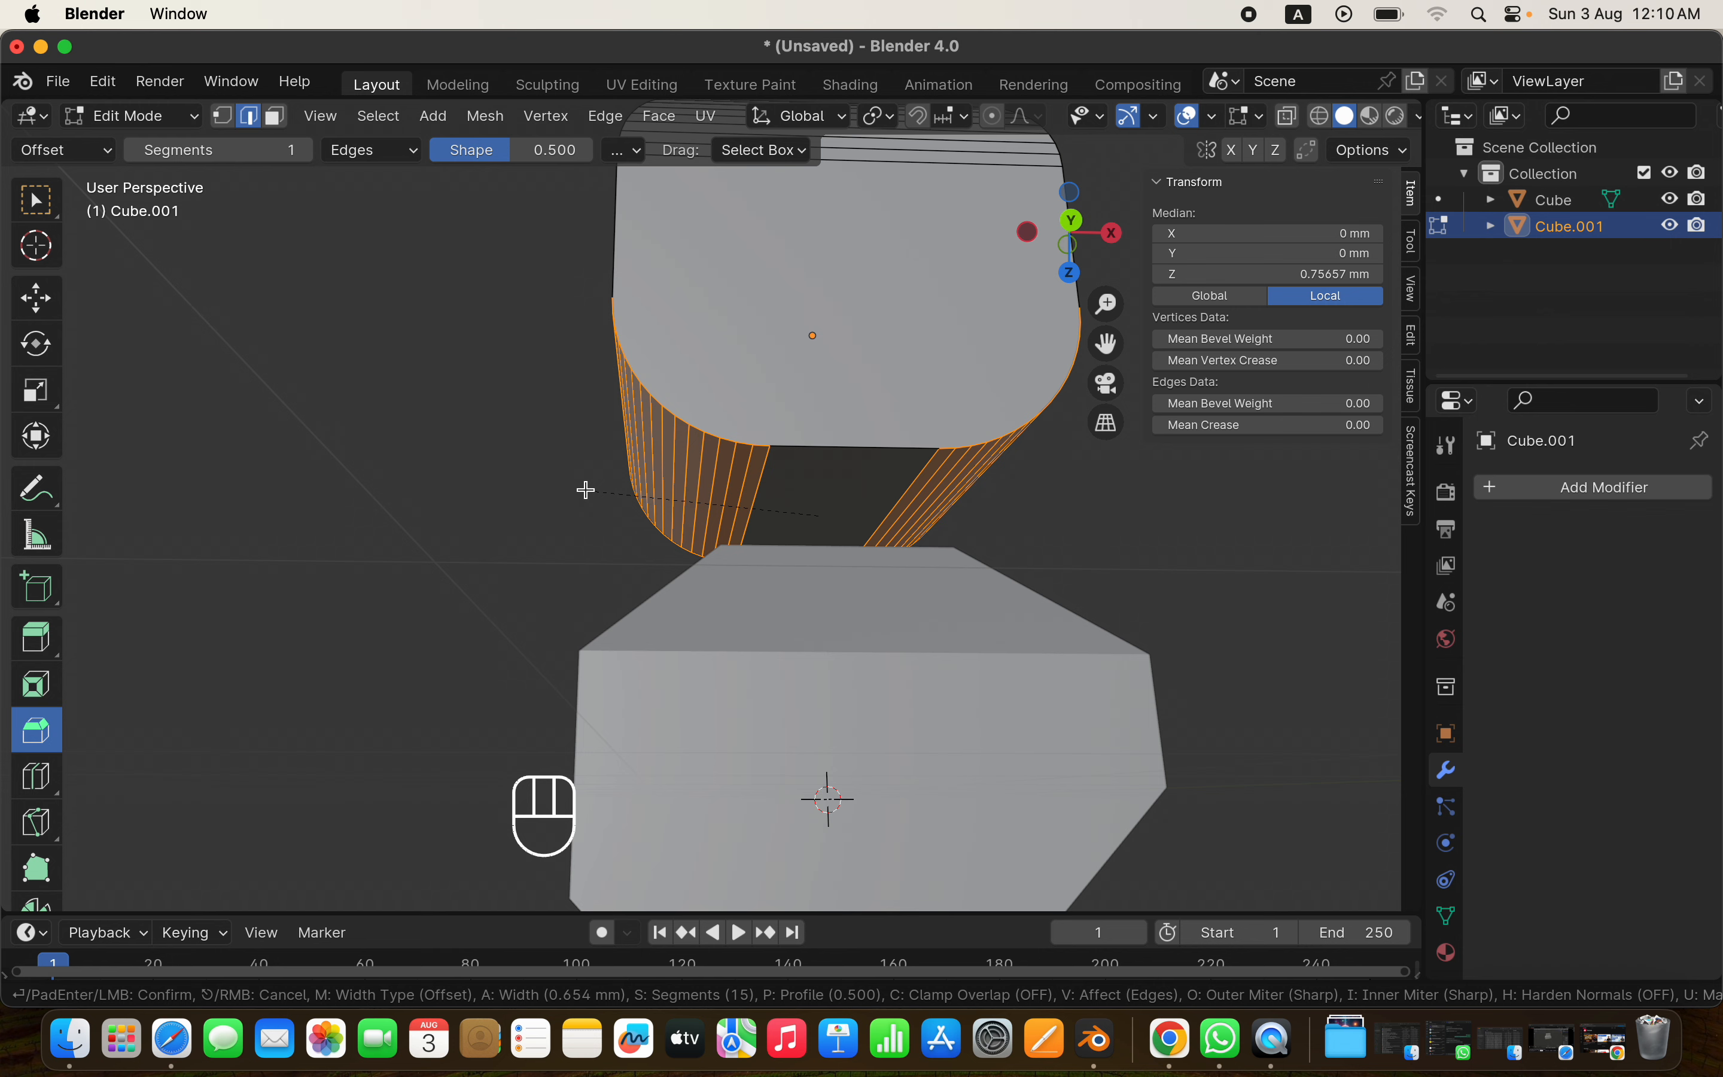
Try several segment counts on the two-edge bevel and finish it with 9 segments
scroll(585, 489, "down", 14)
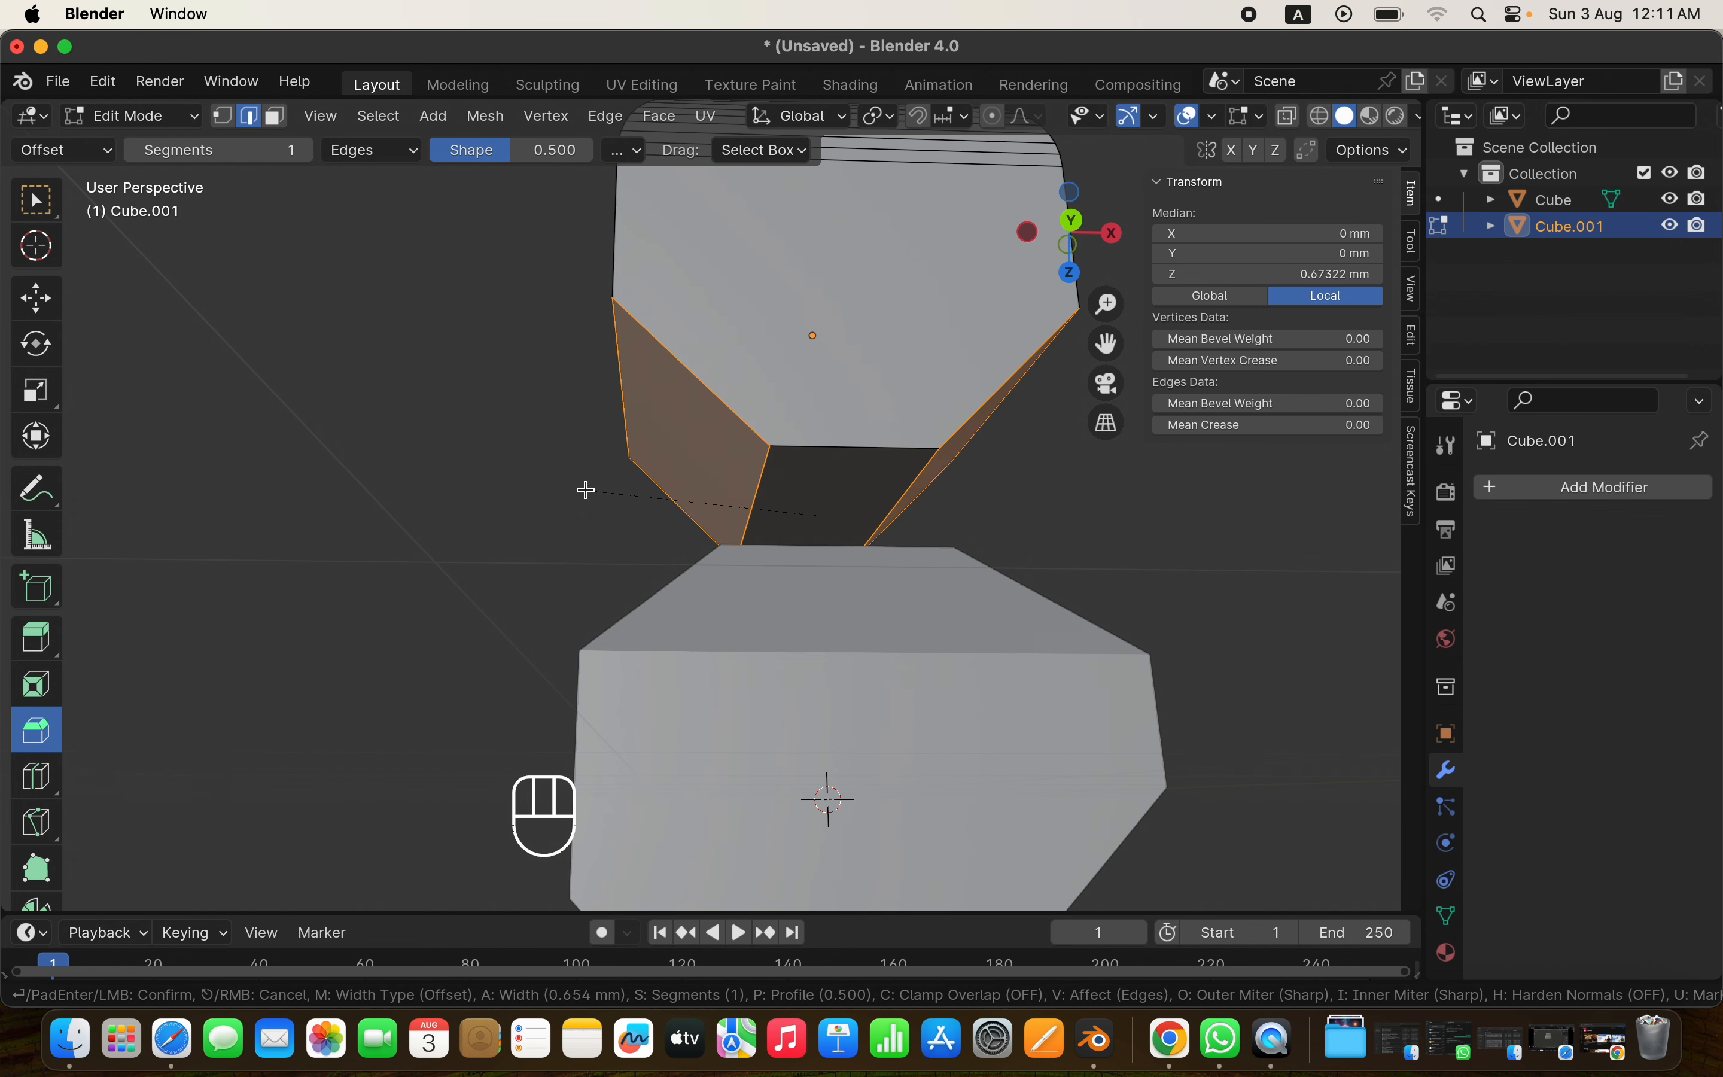
scroll(585, 489, "up", 2)
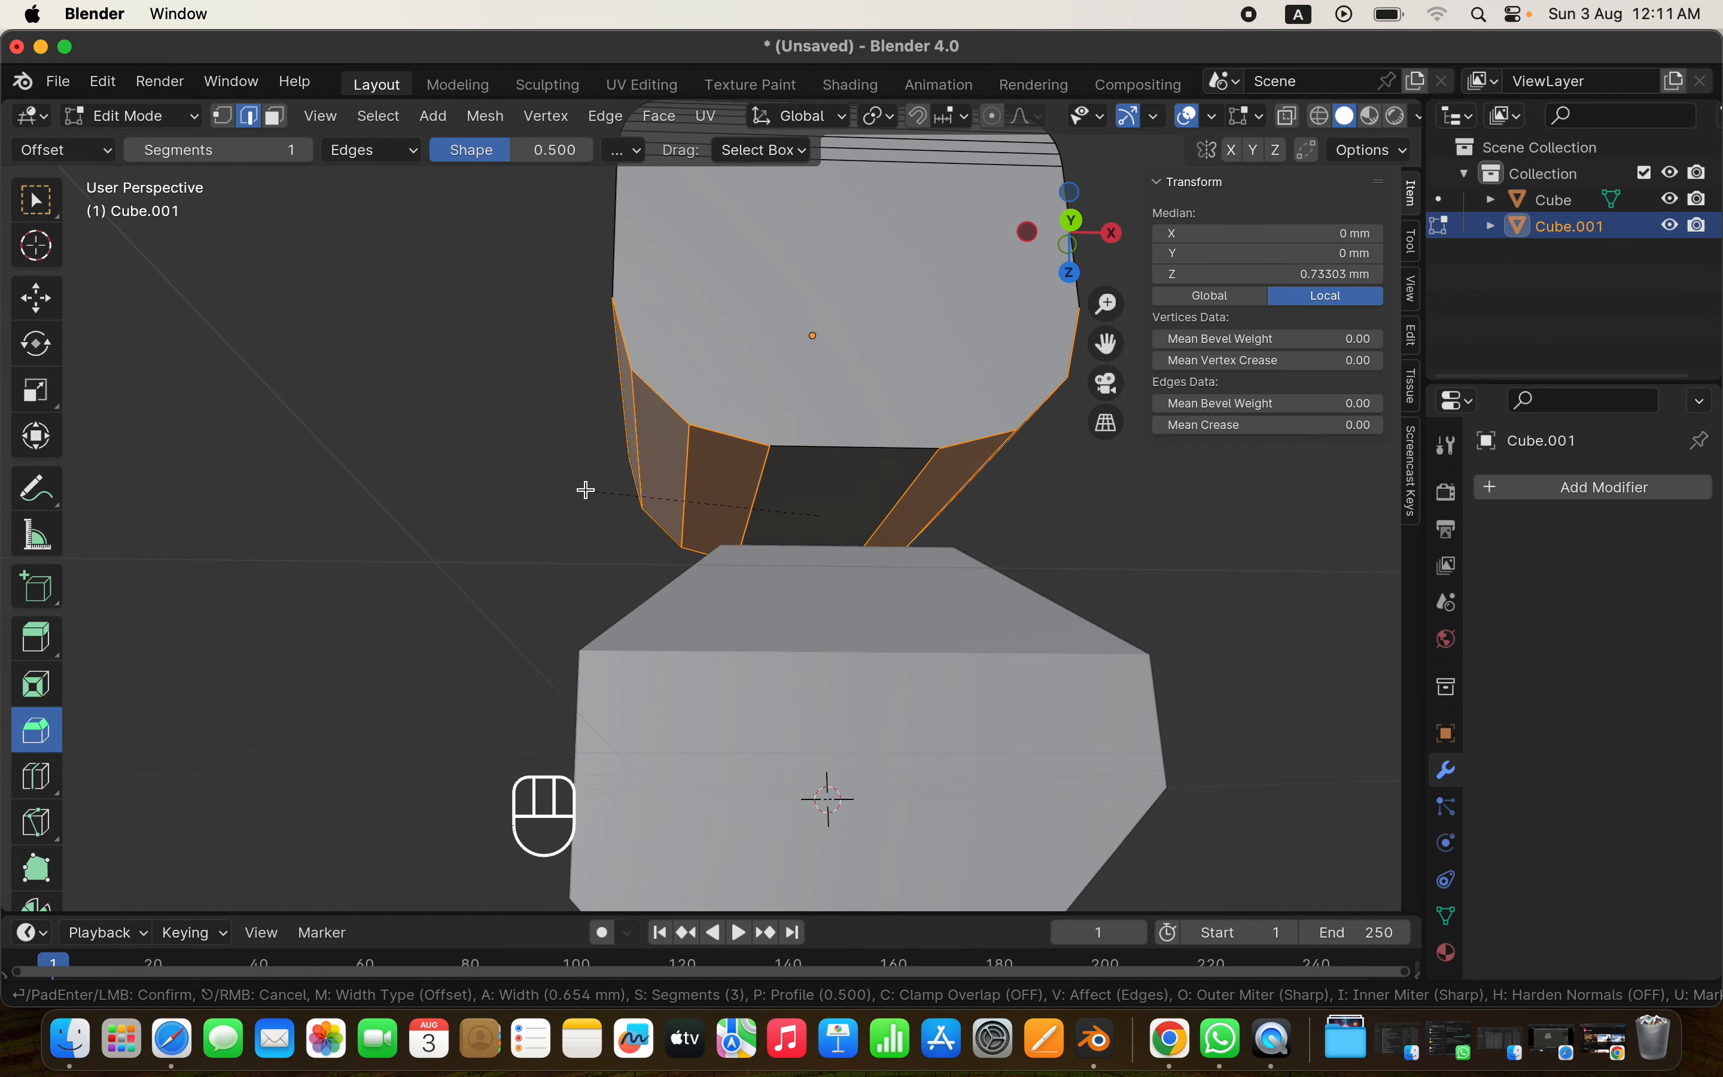
scroll(585, 489, "up", 1)
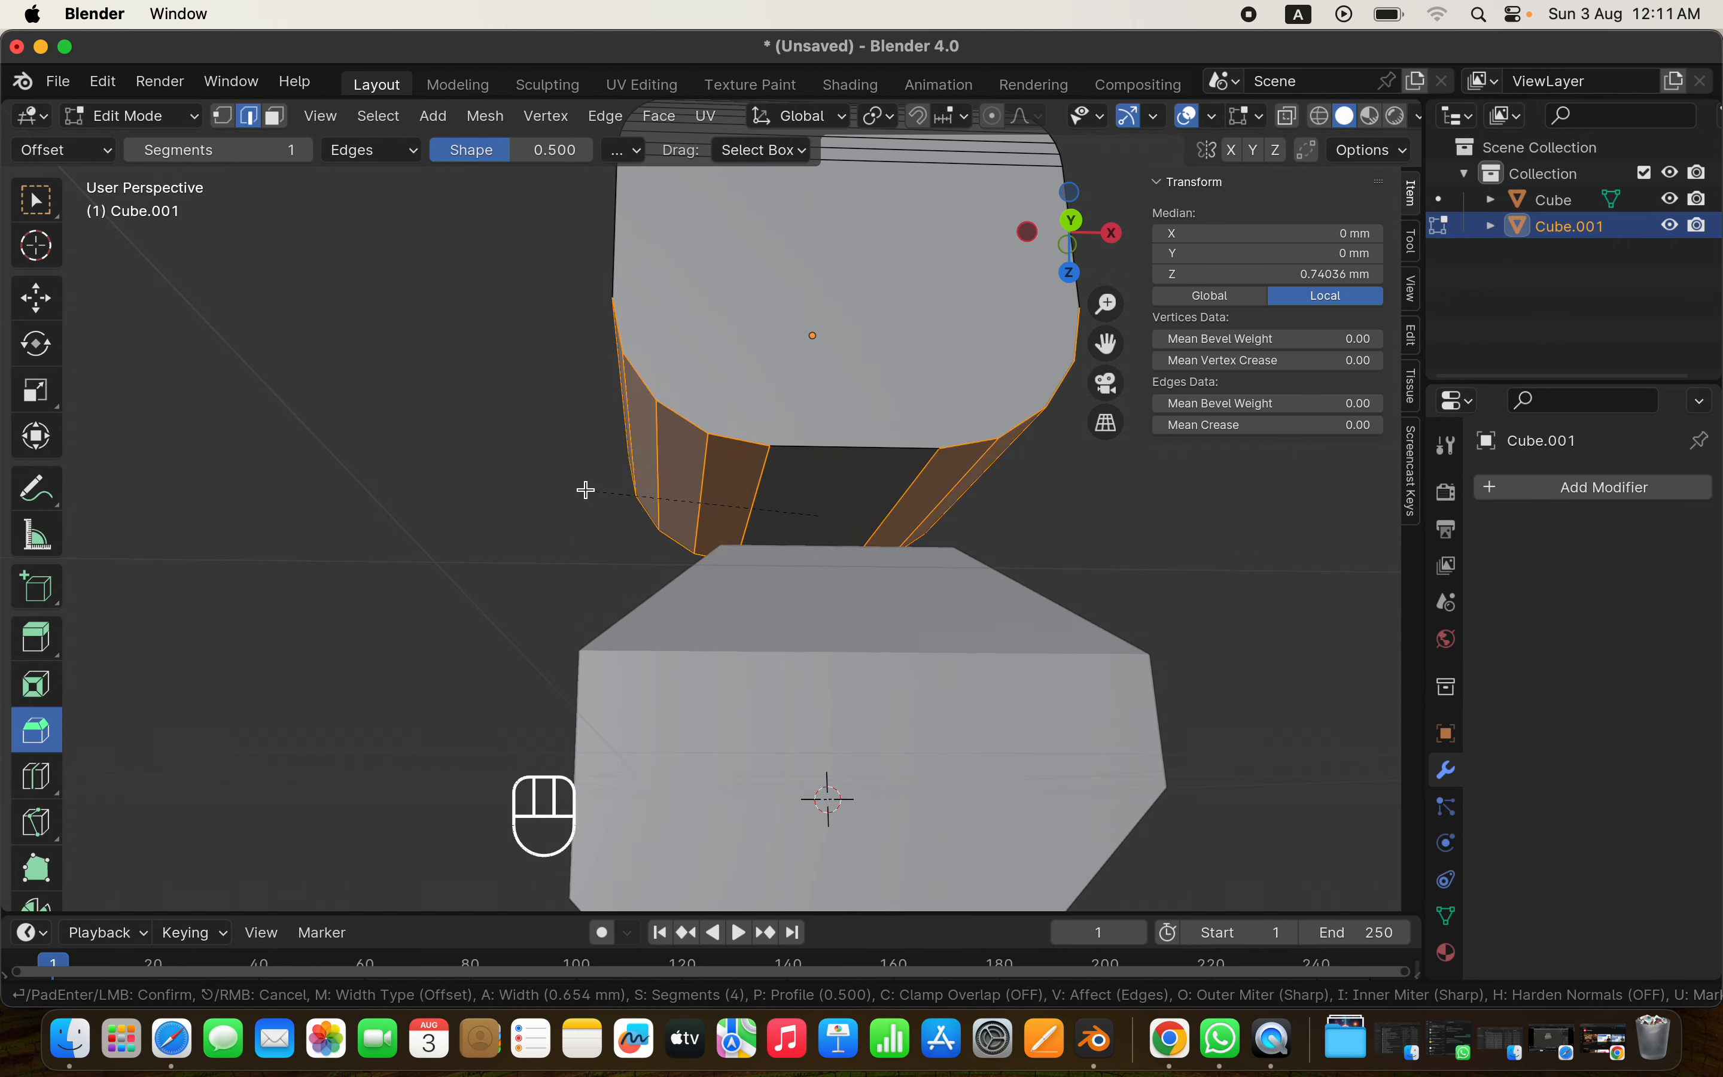
scroll(585, 489, "up", 2)
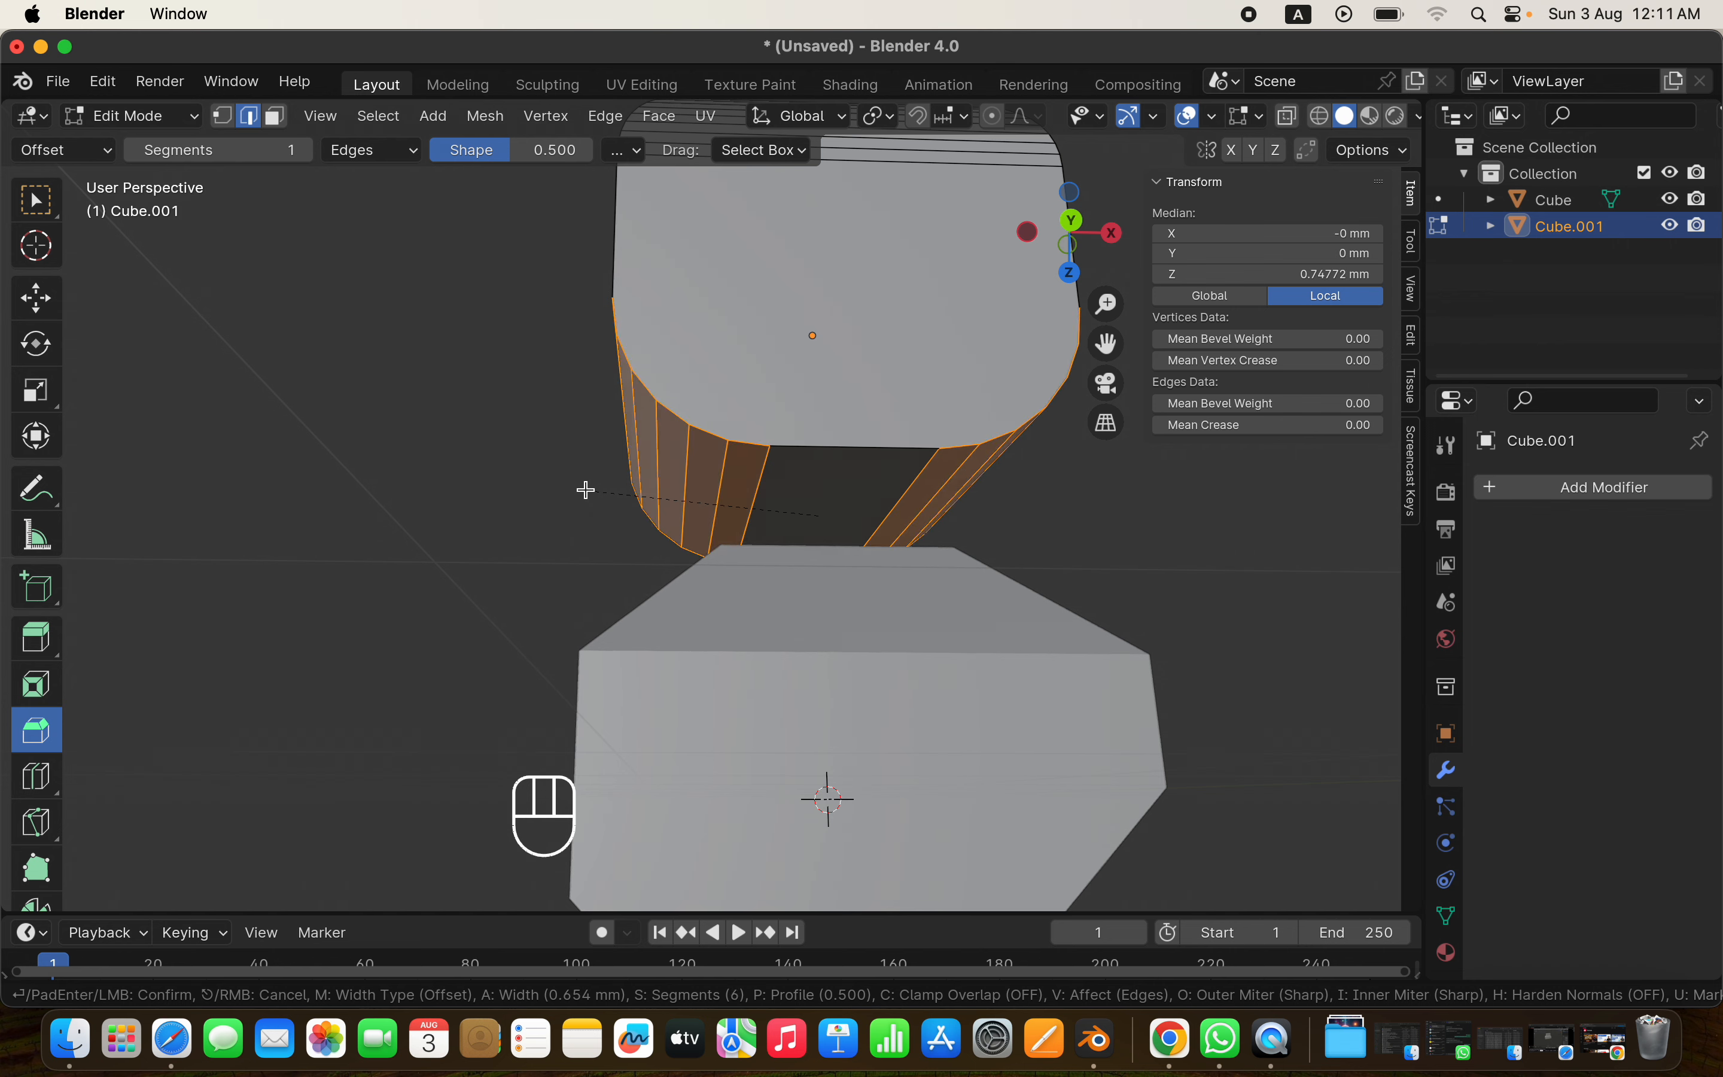
scroll(585, 489, "down", 4)
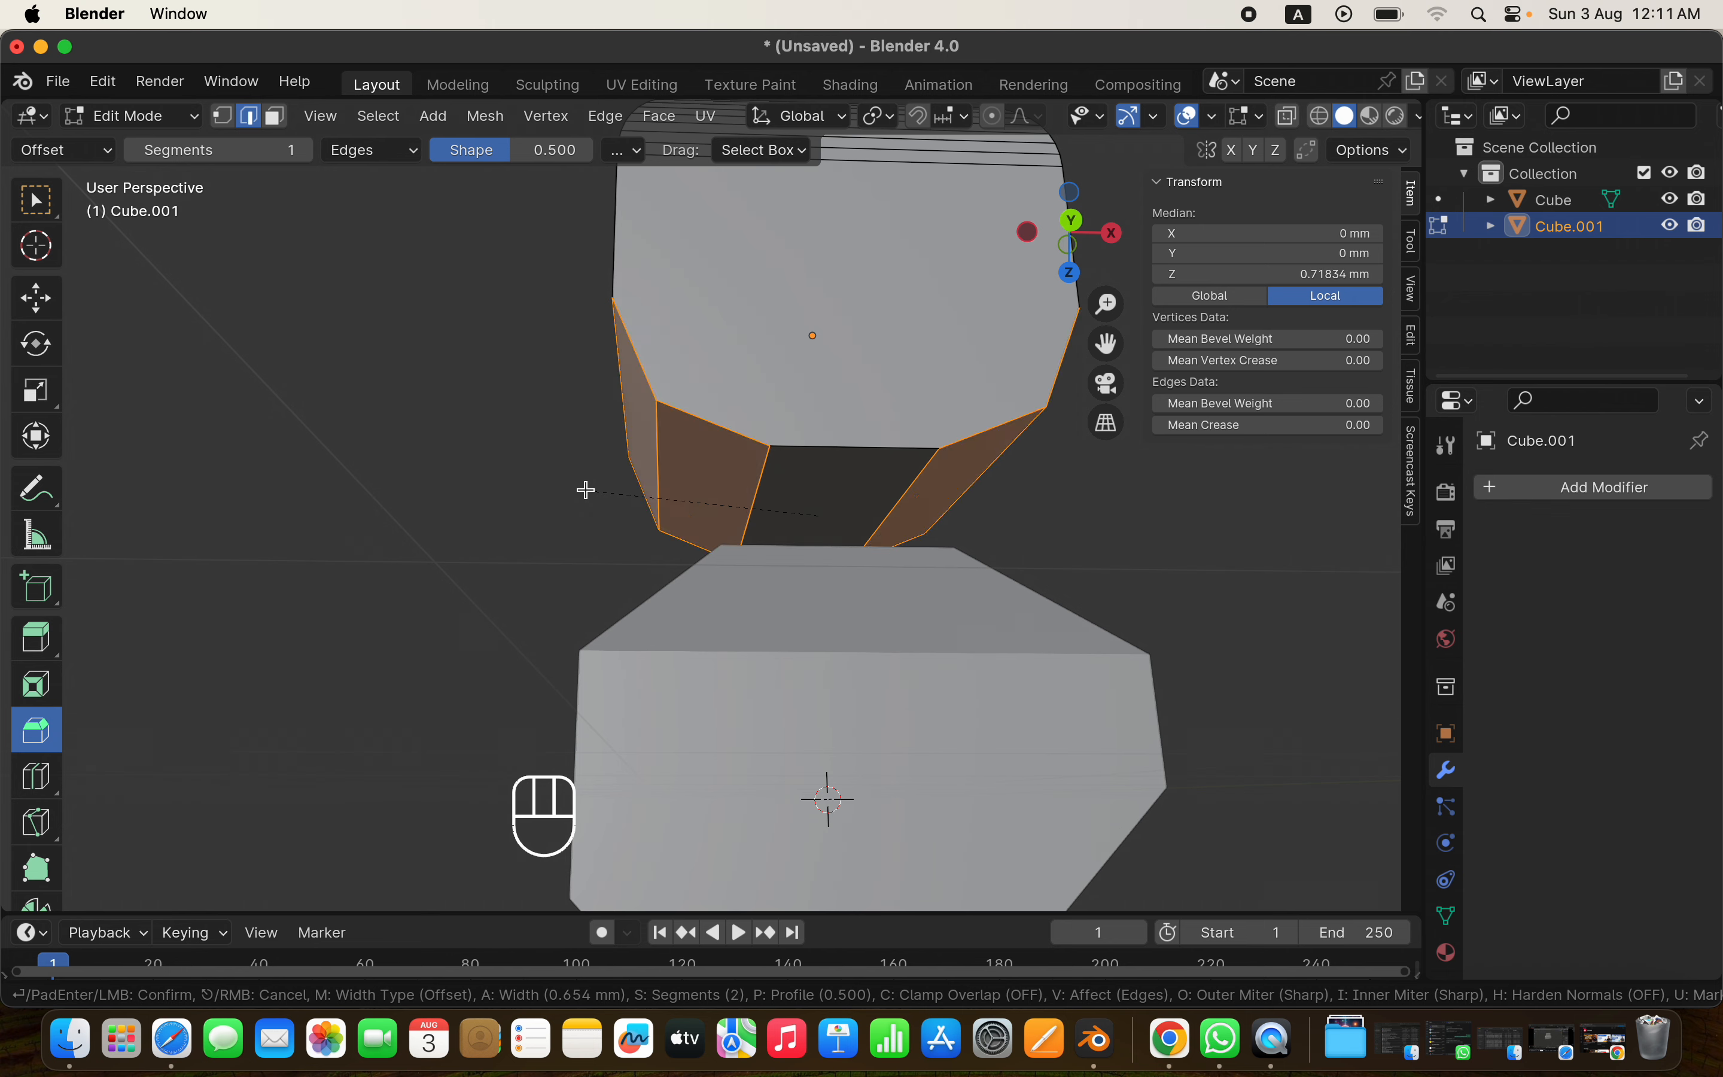
scroll(585, 490, "up", 7)
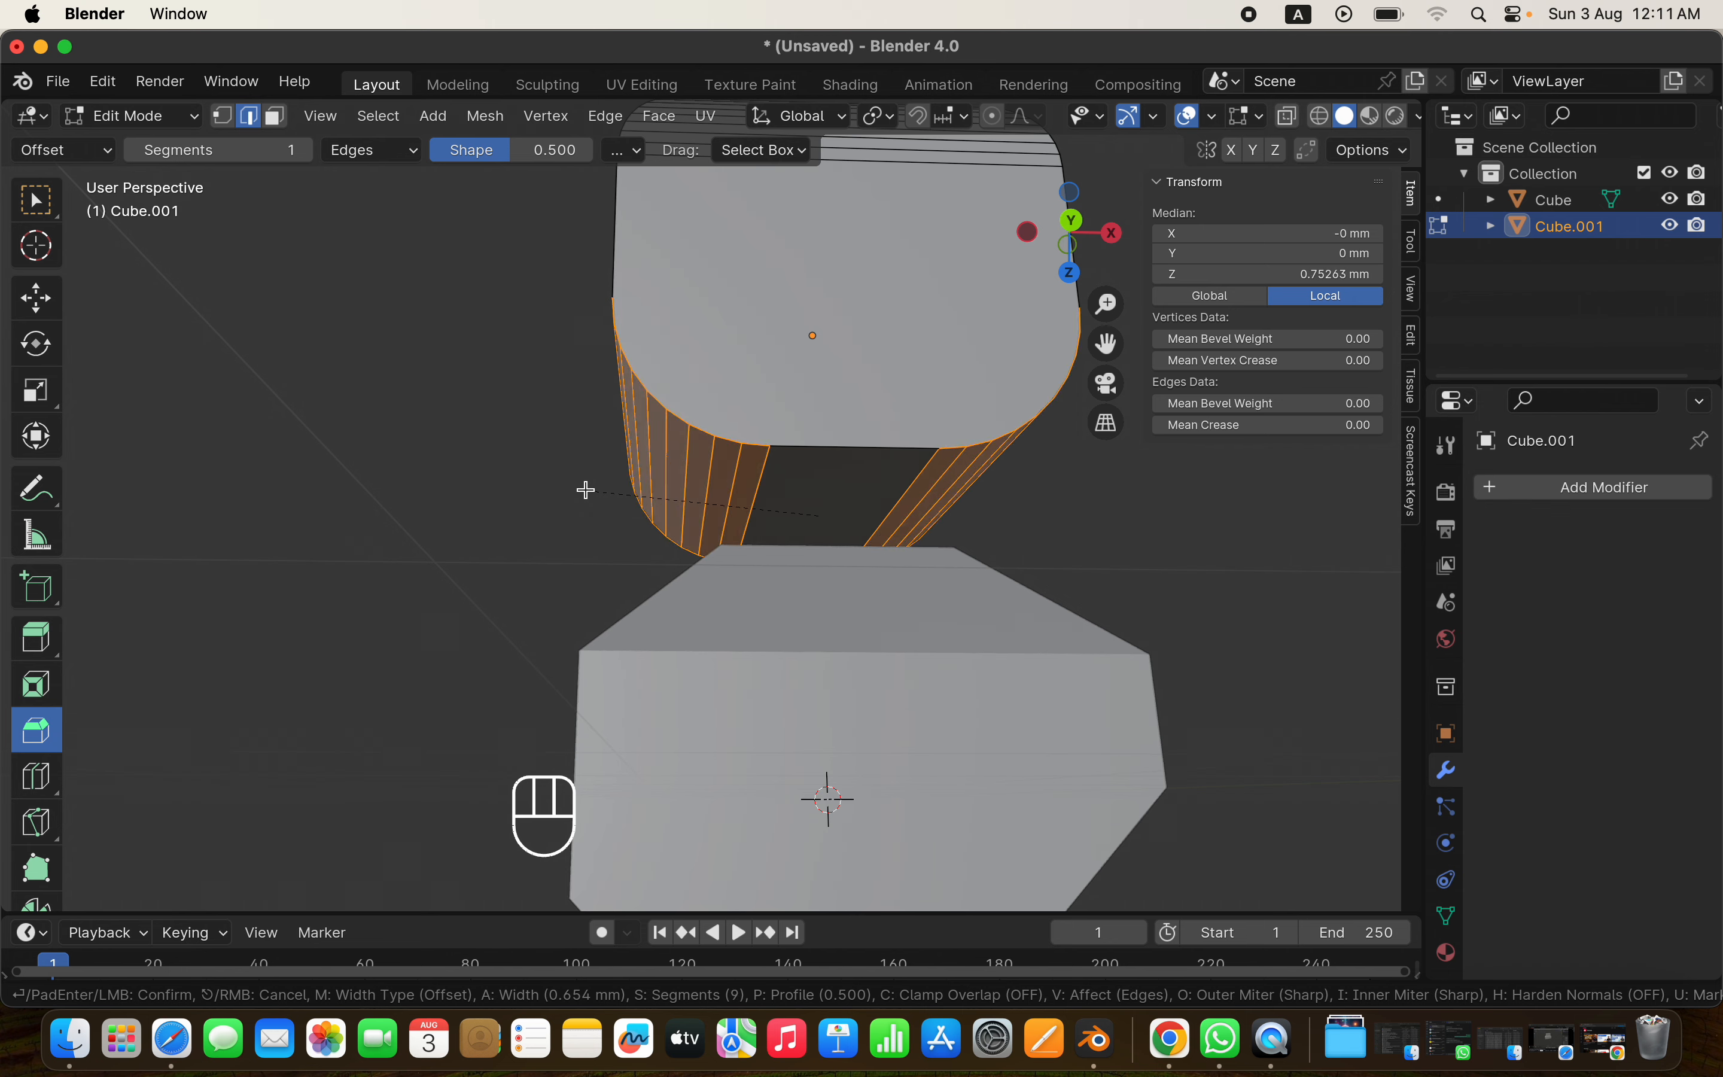
left_click(585, 490)
Return to Object Mode and examine the rounded cube and the faceted solid from several angles
scroll(585, 490, "left", 5)
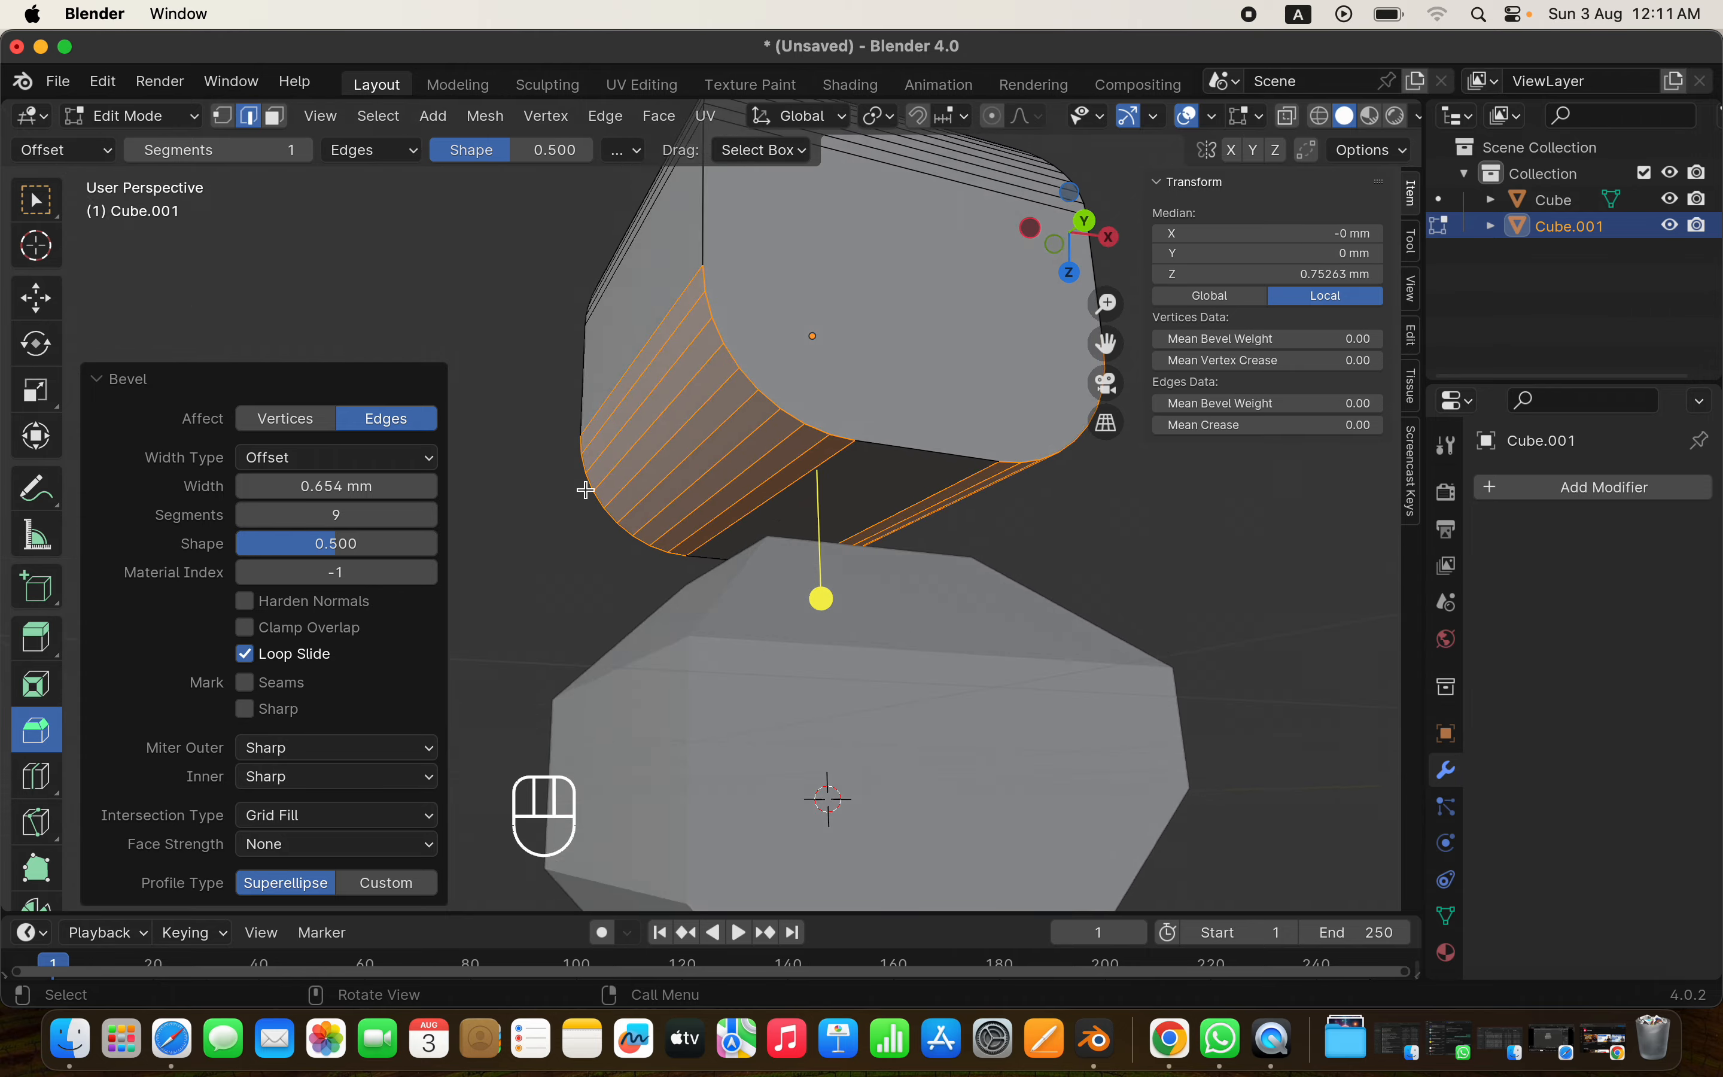
key("Tab")
scroll(585, 489, "down", 5, "super")
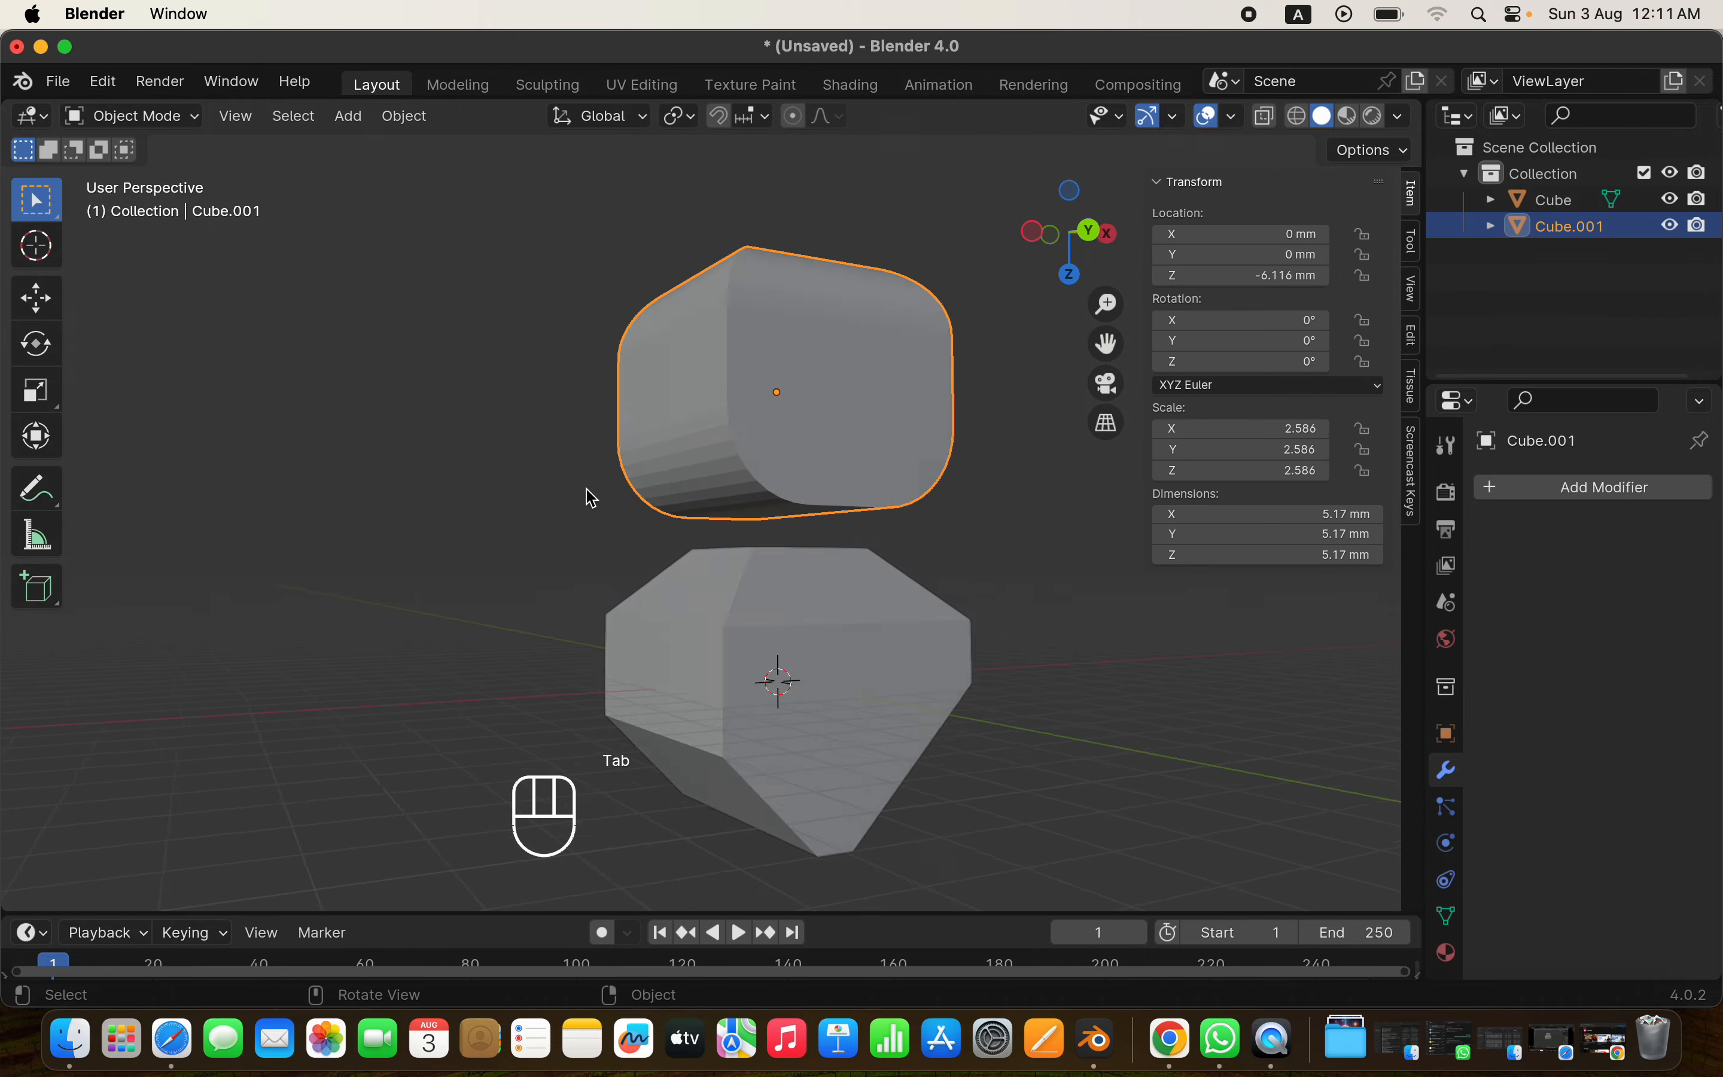
scroll(585, 489, "right", 10)
scroll(592, 497, "right", 10)
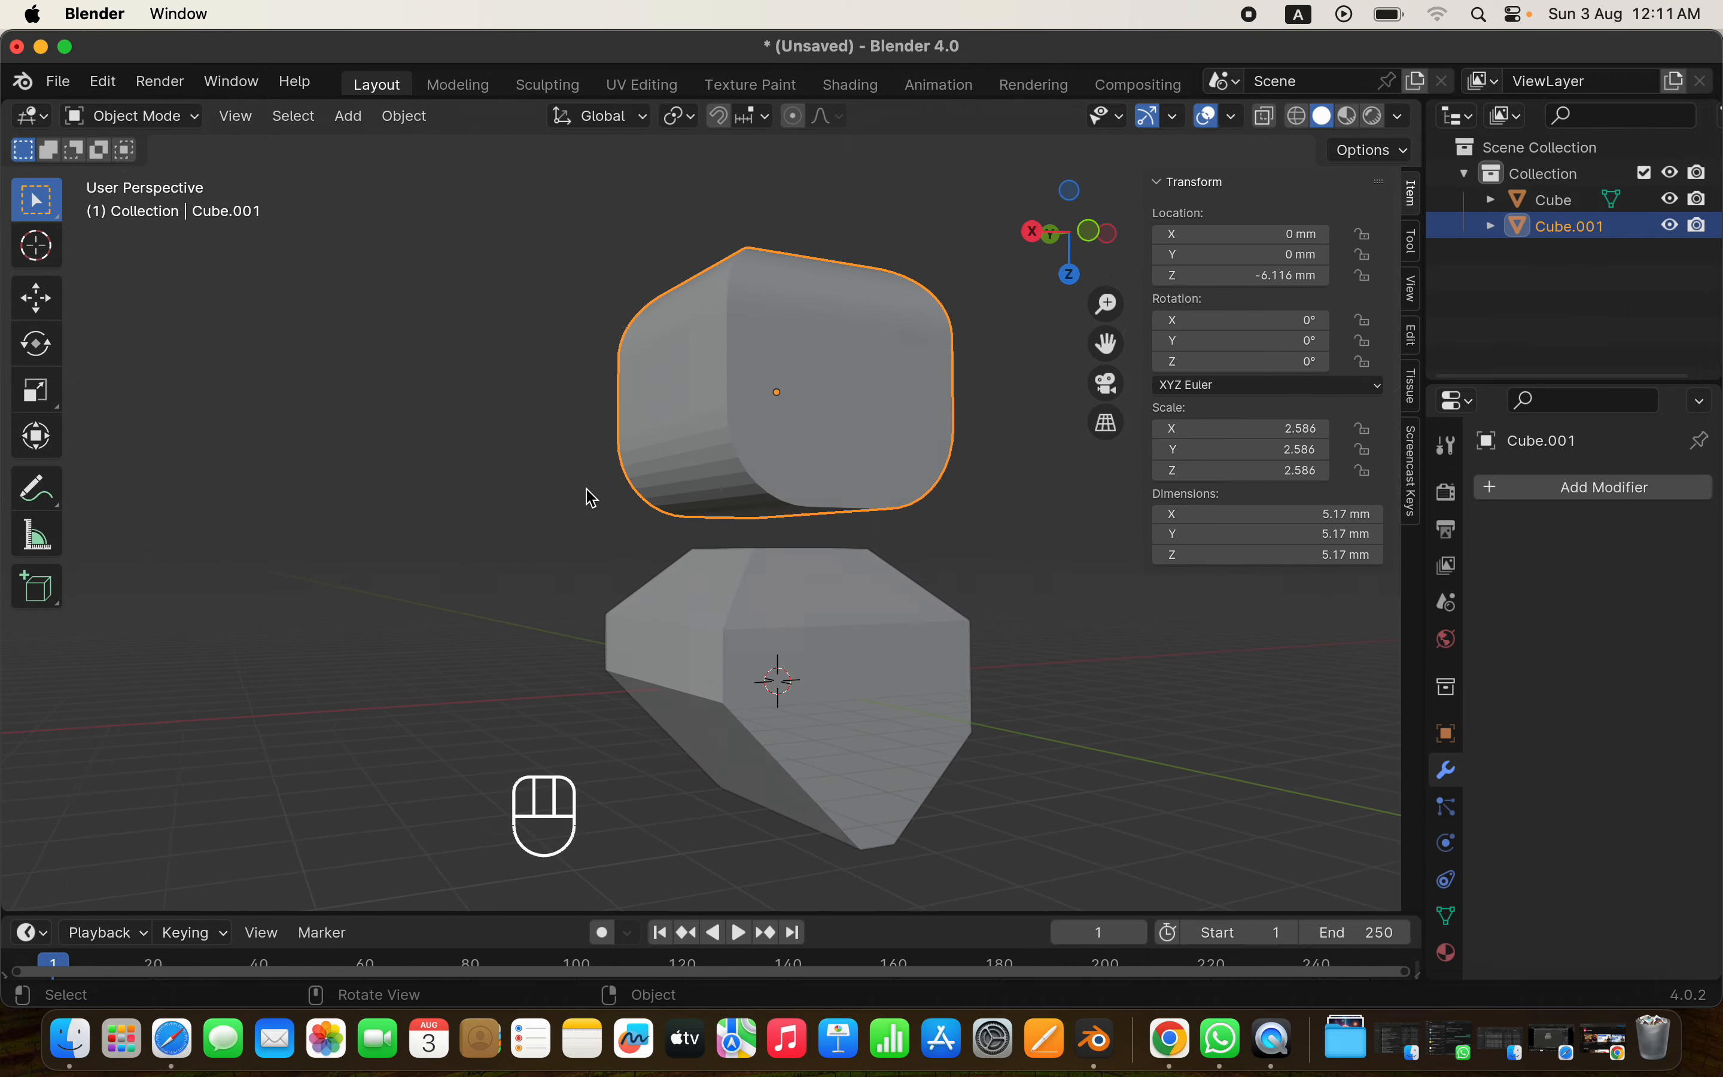
scroll(591, 497, "down", 5)
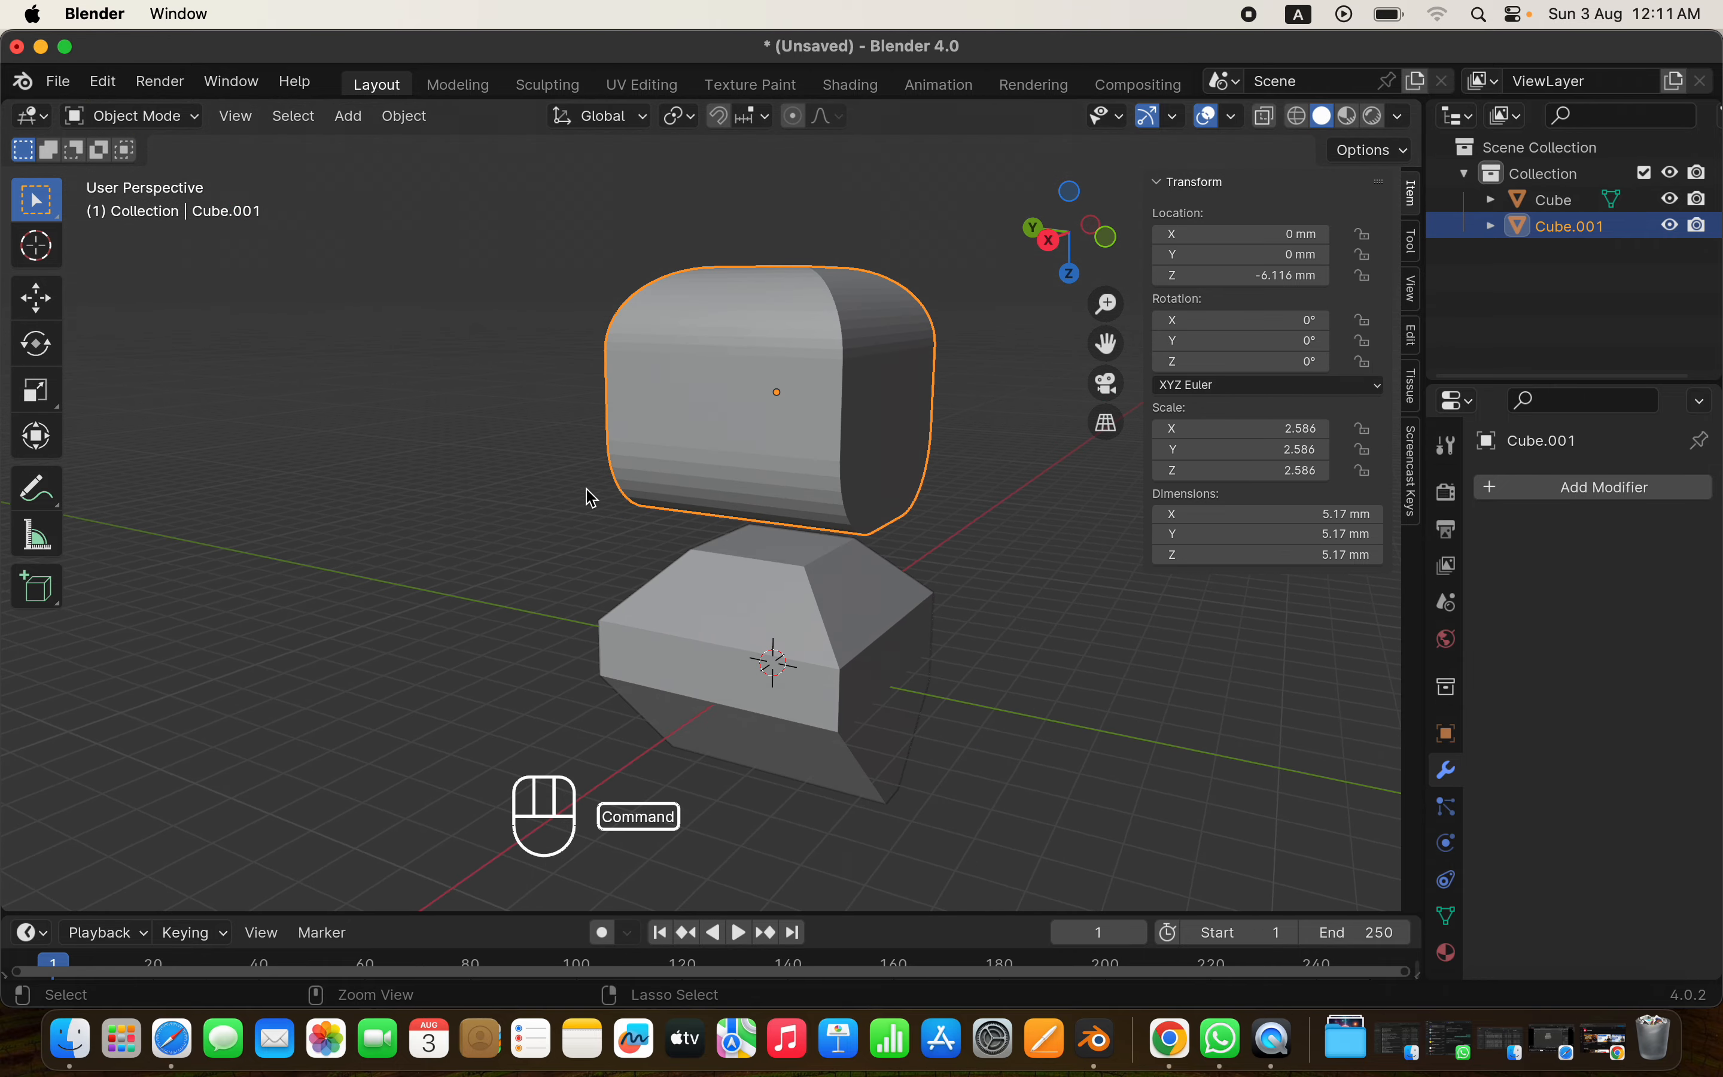
scroll(592, 497, "up", 5, "super")
scroll(592, 497, "down", 5, "super")
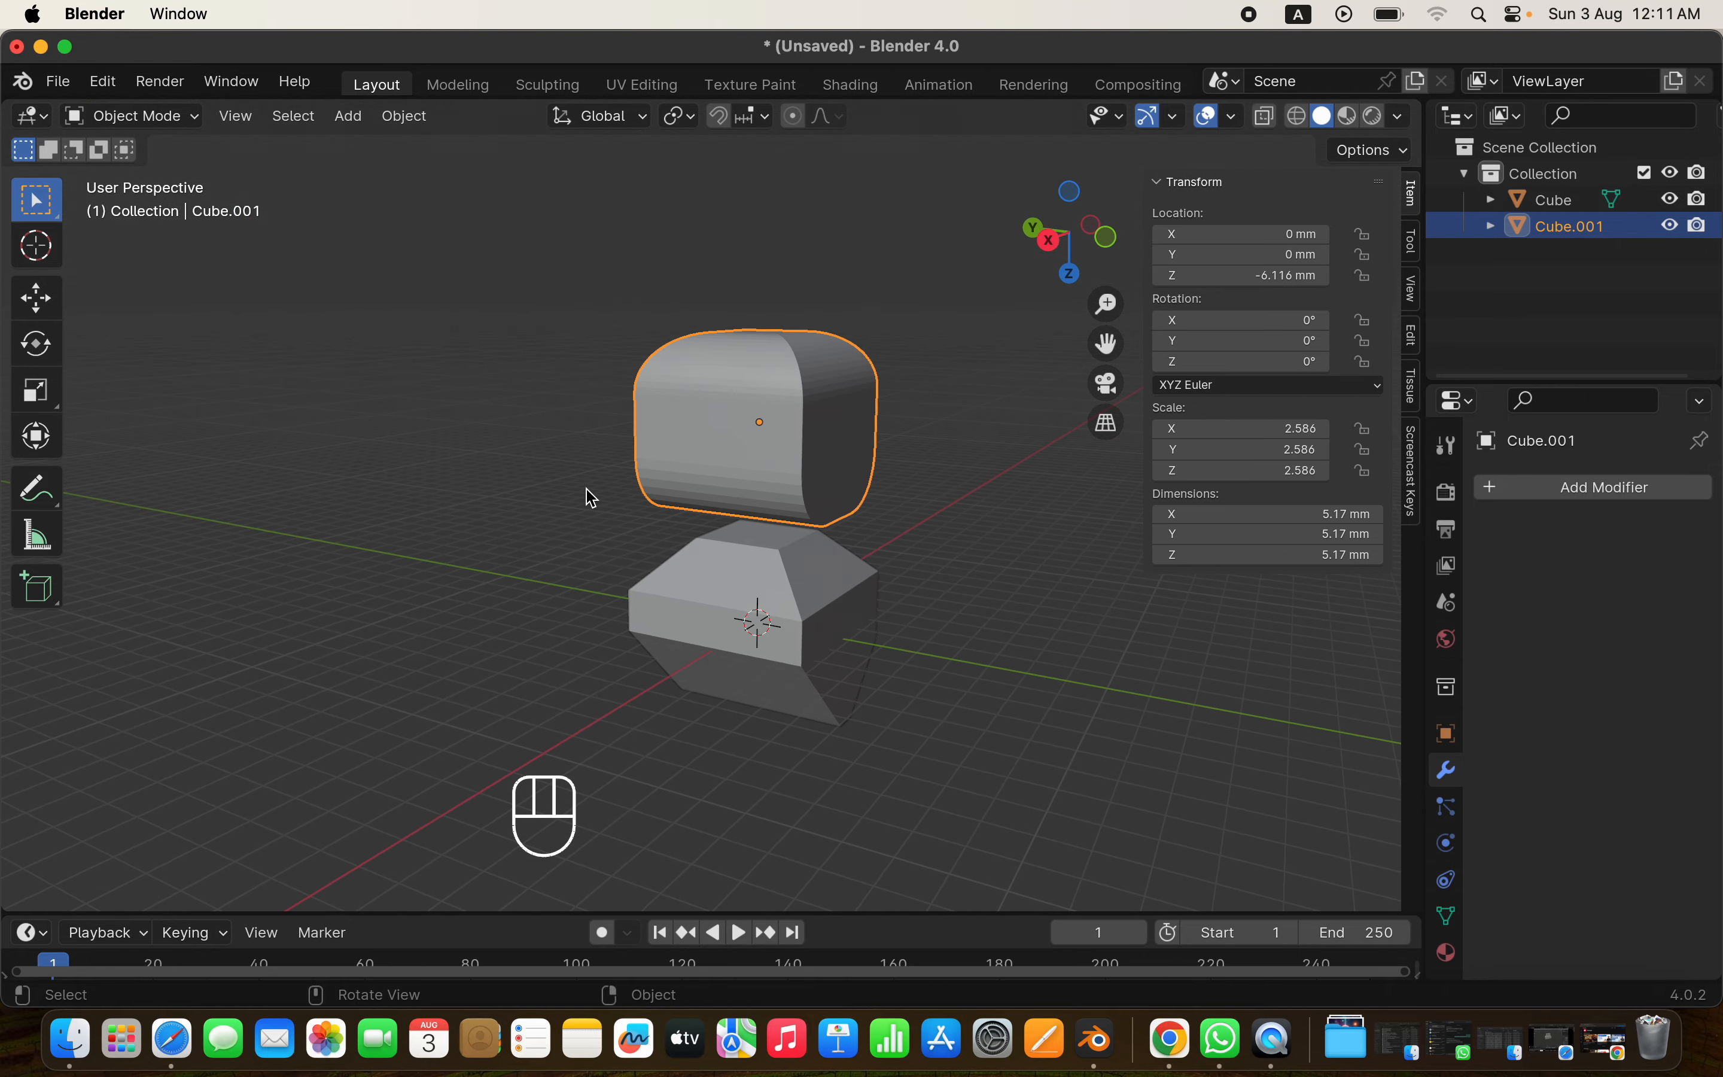
Hide both beveled solids and add a new cube at the origin
left_click(791, 632, "shift")
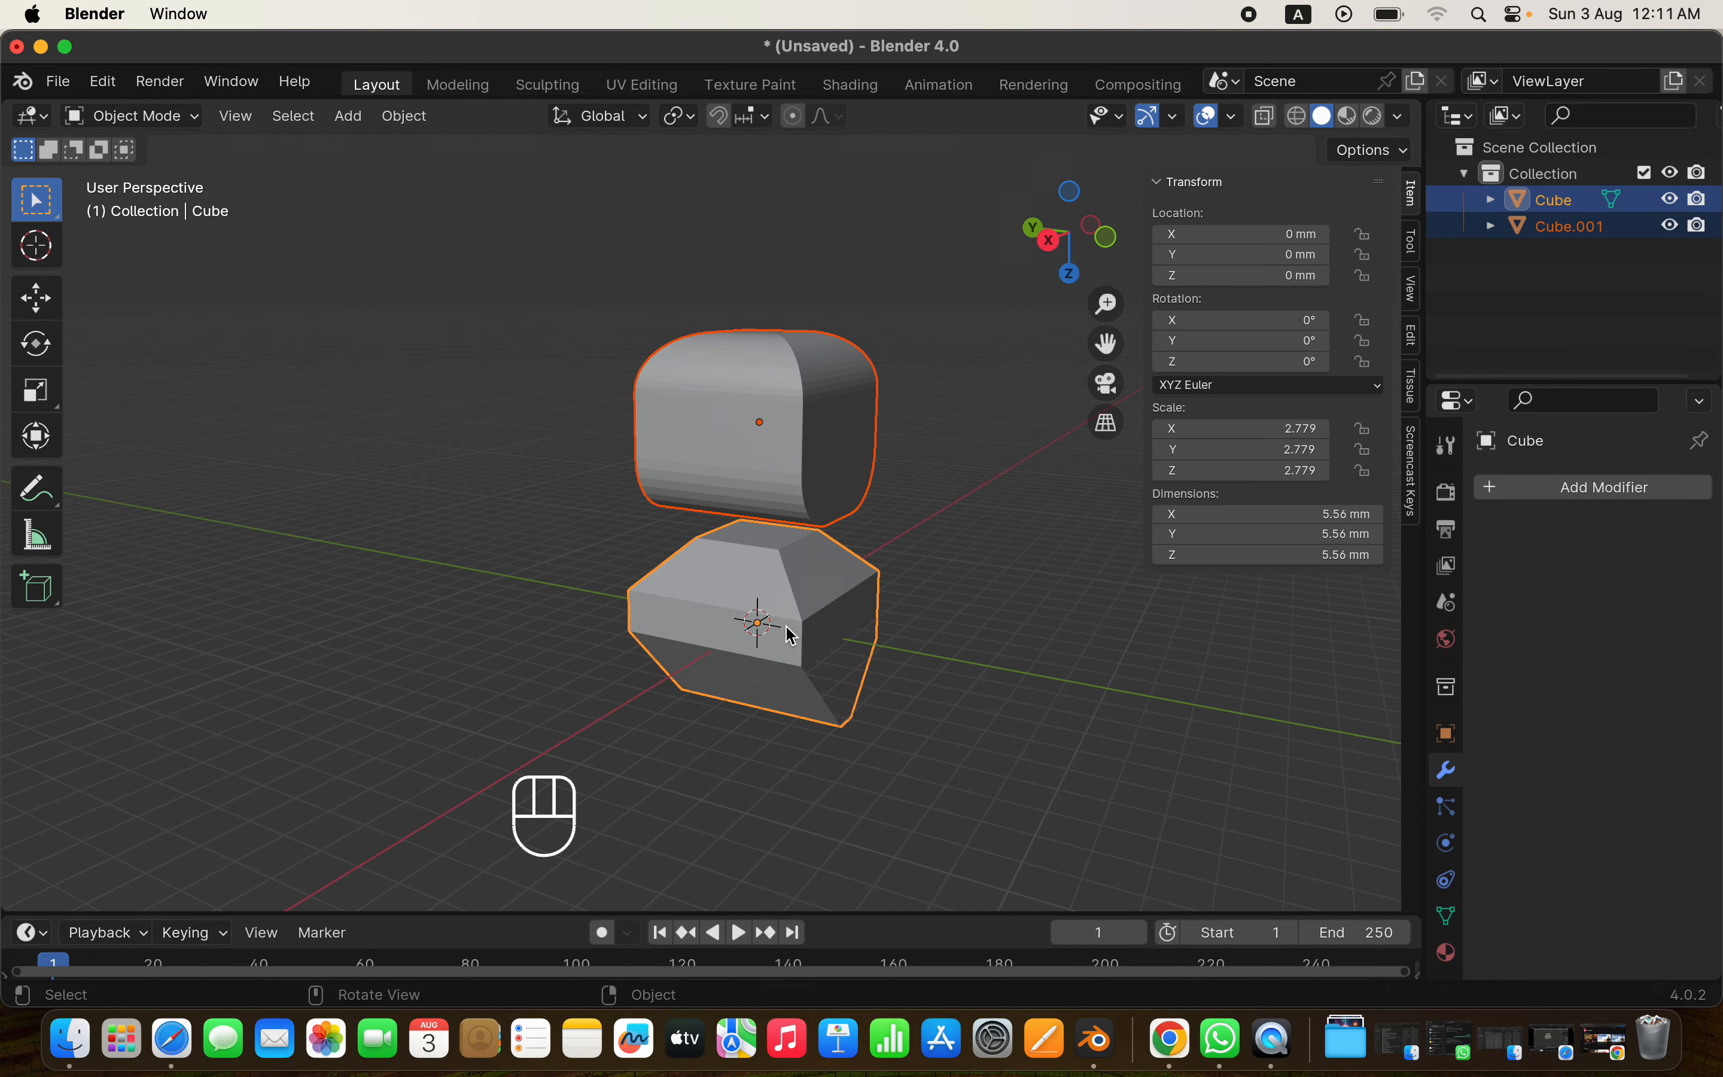
key("h")
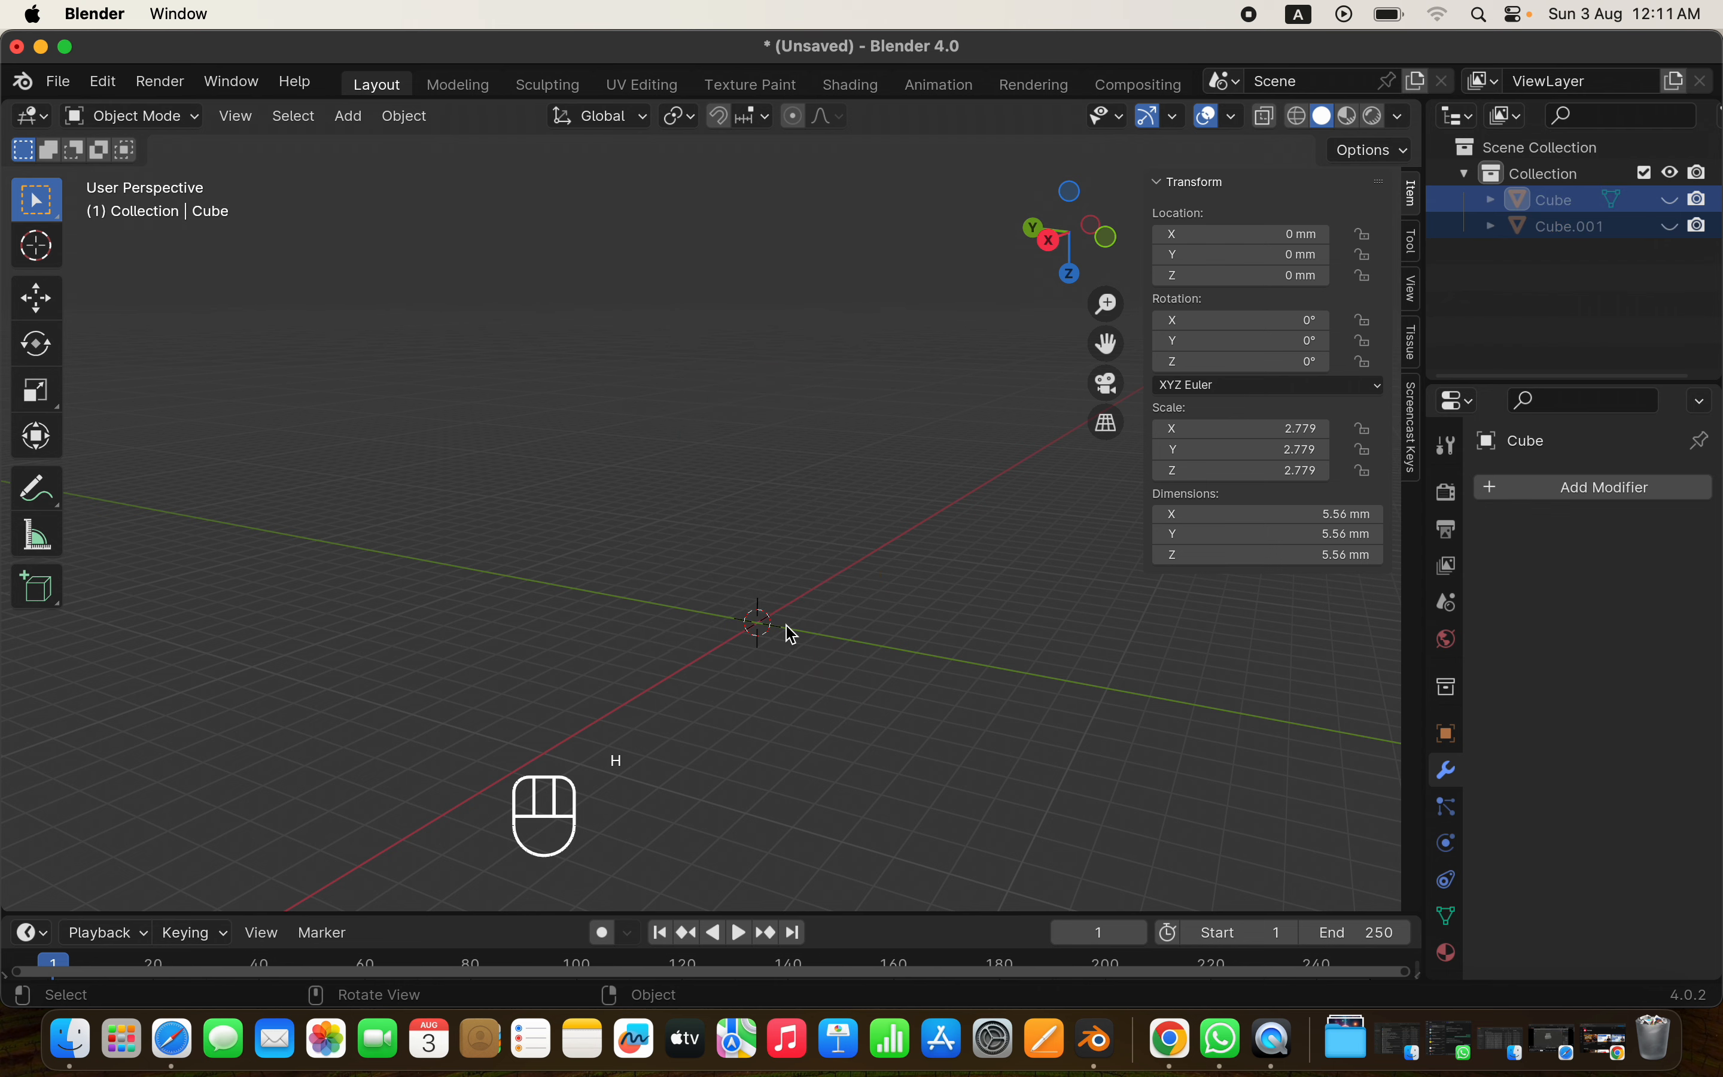
key("shift+a")
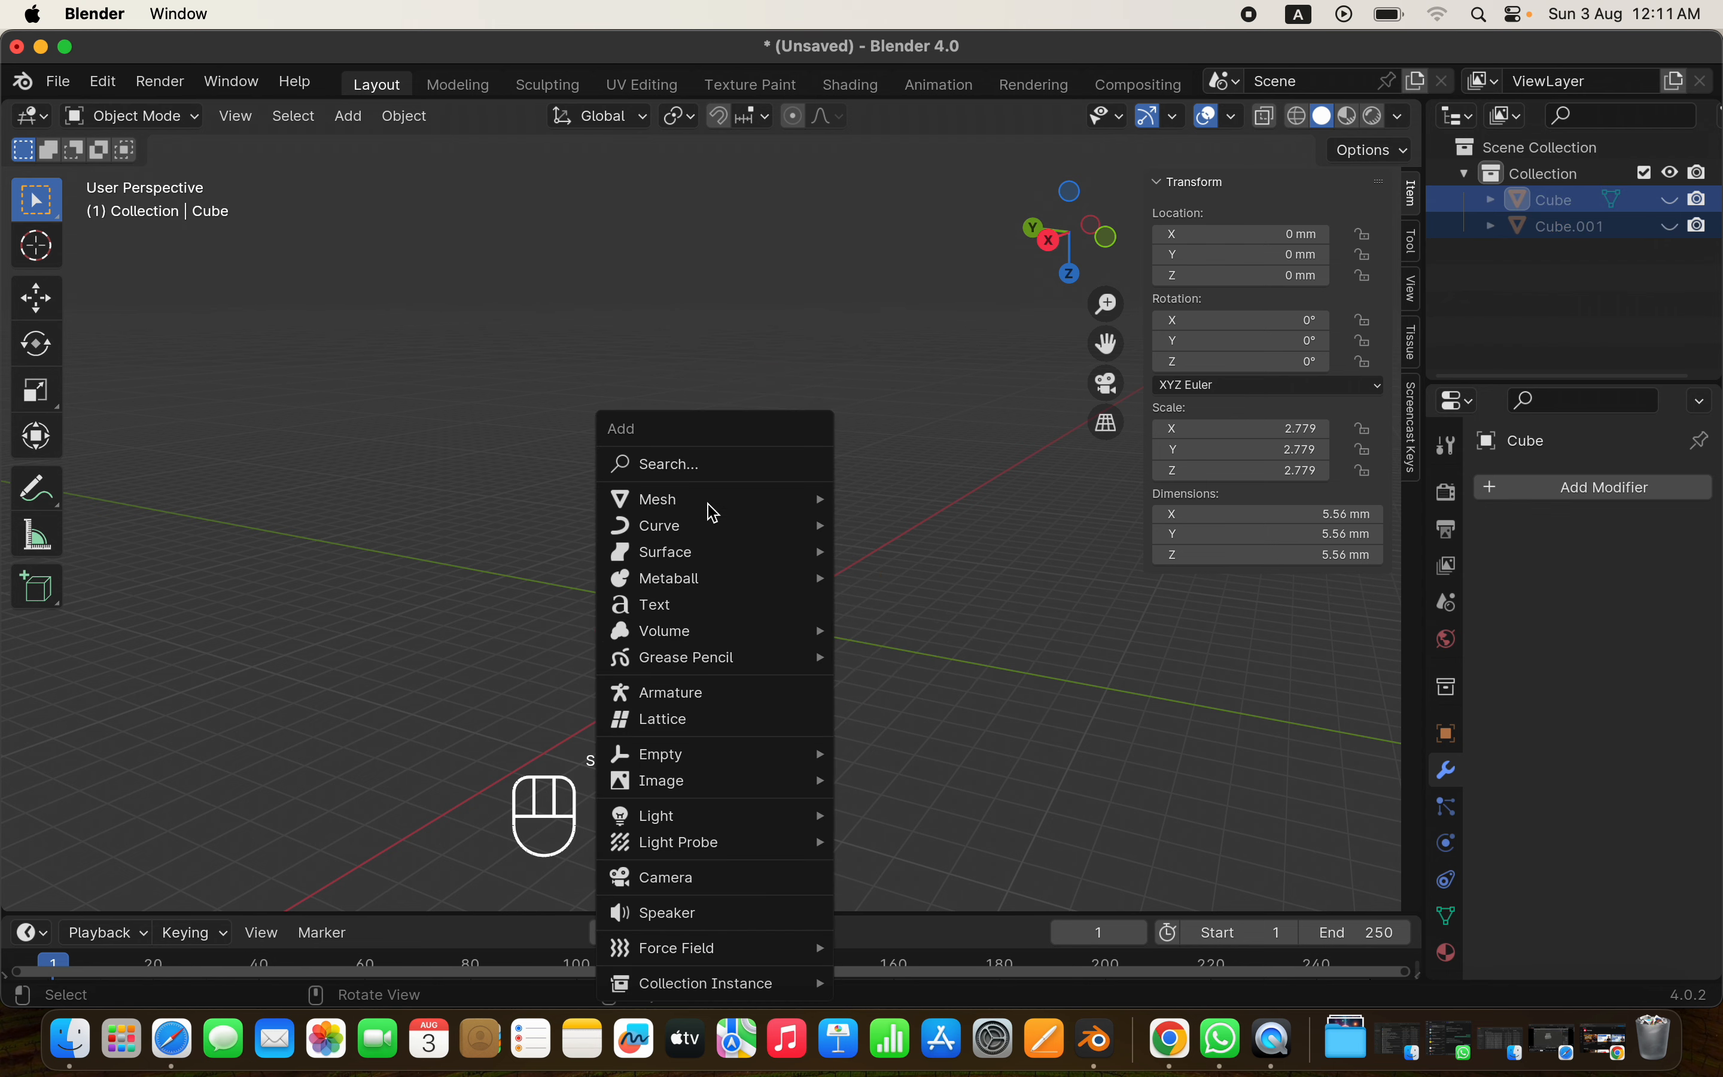
mouse_move(701, 502)
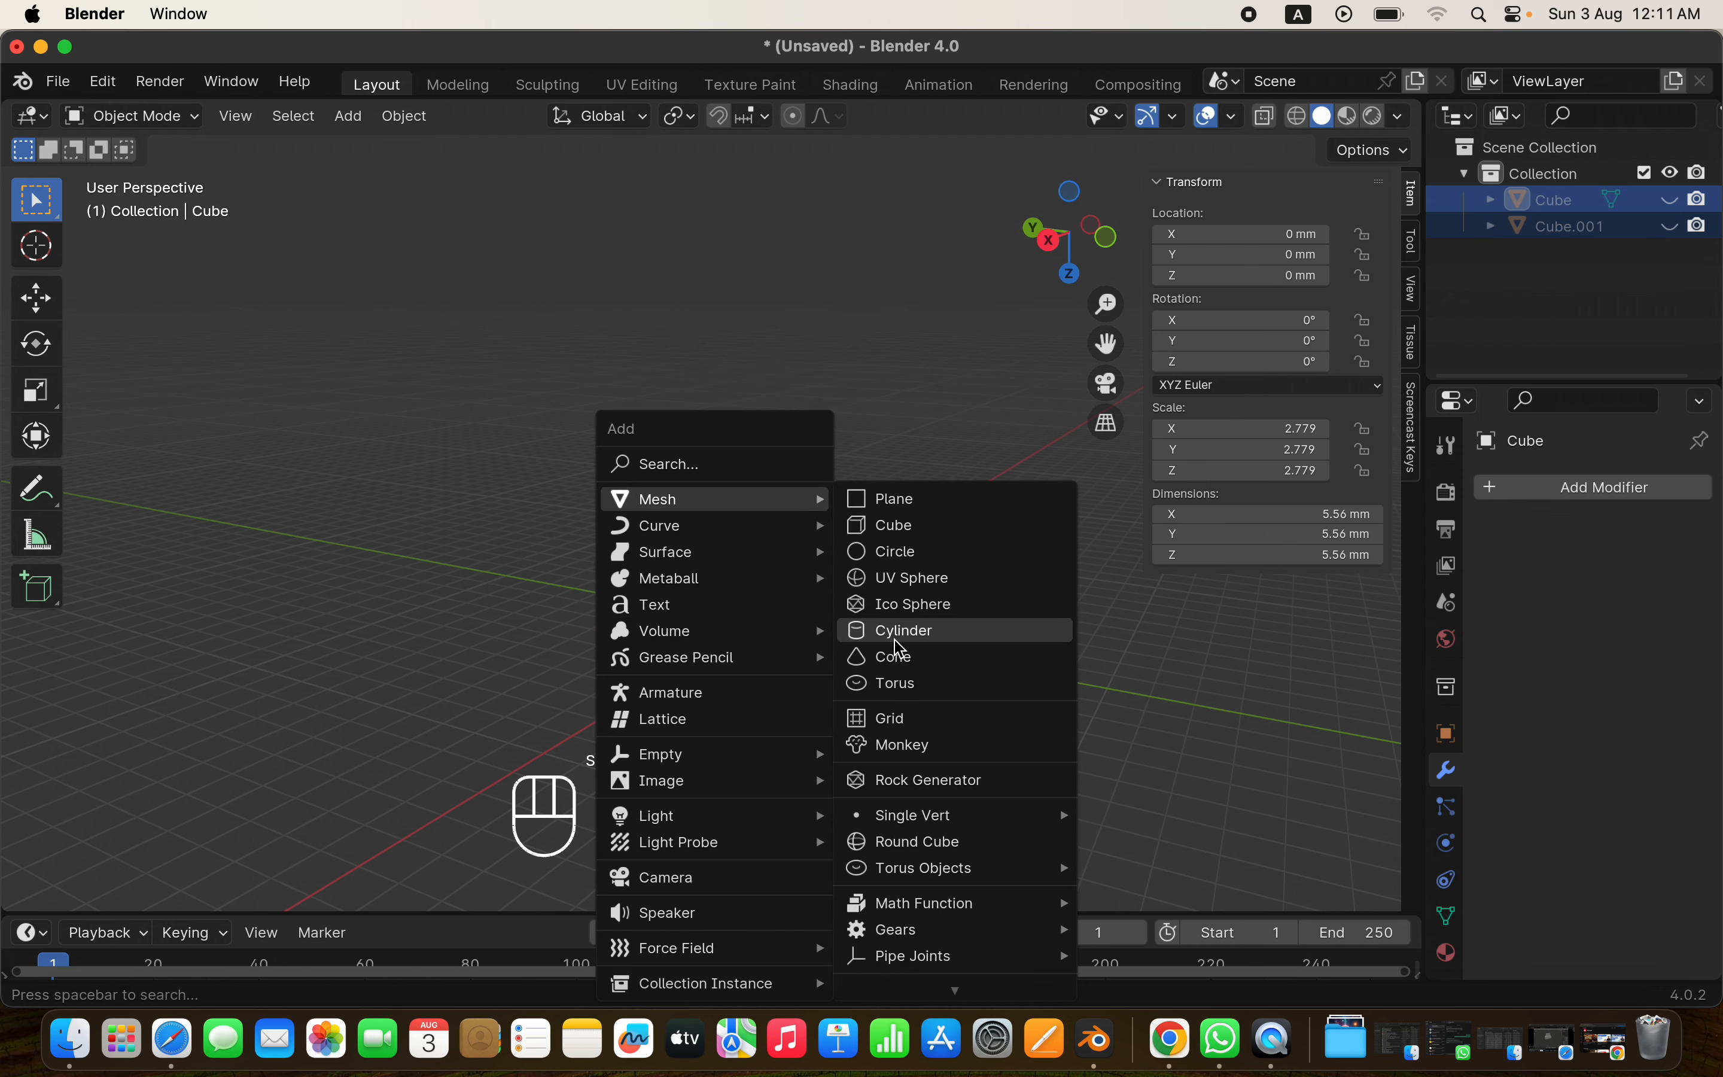
left_click(894, 524)
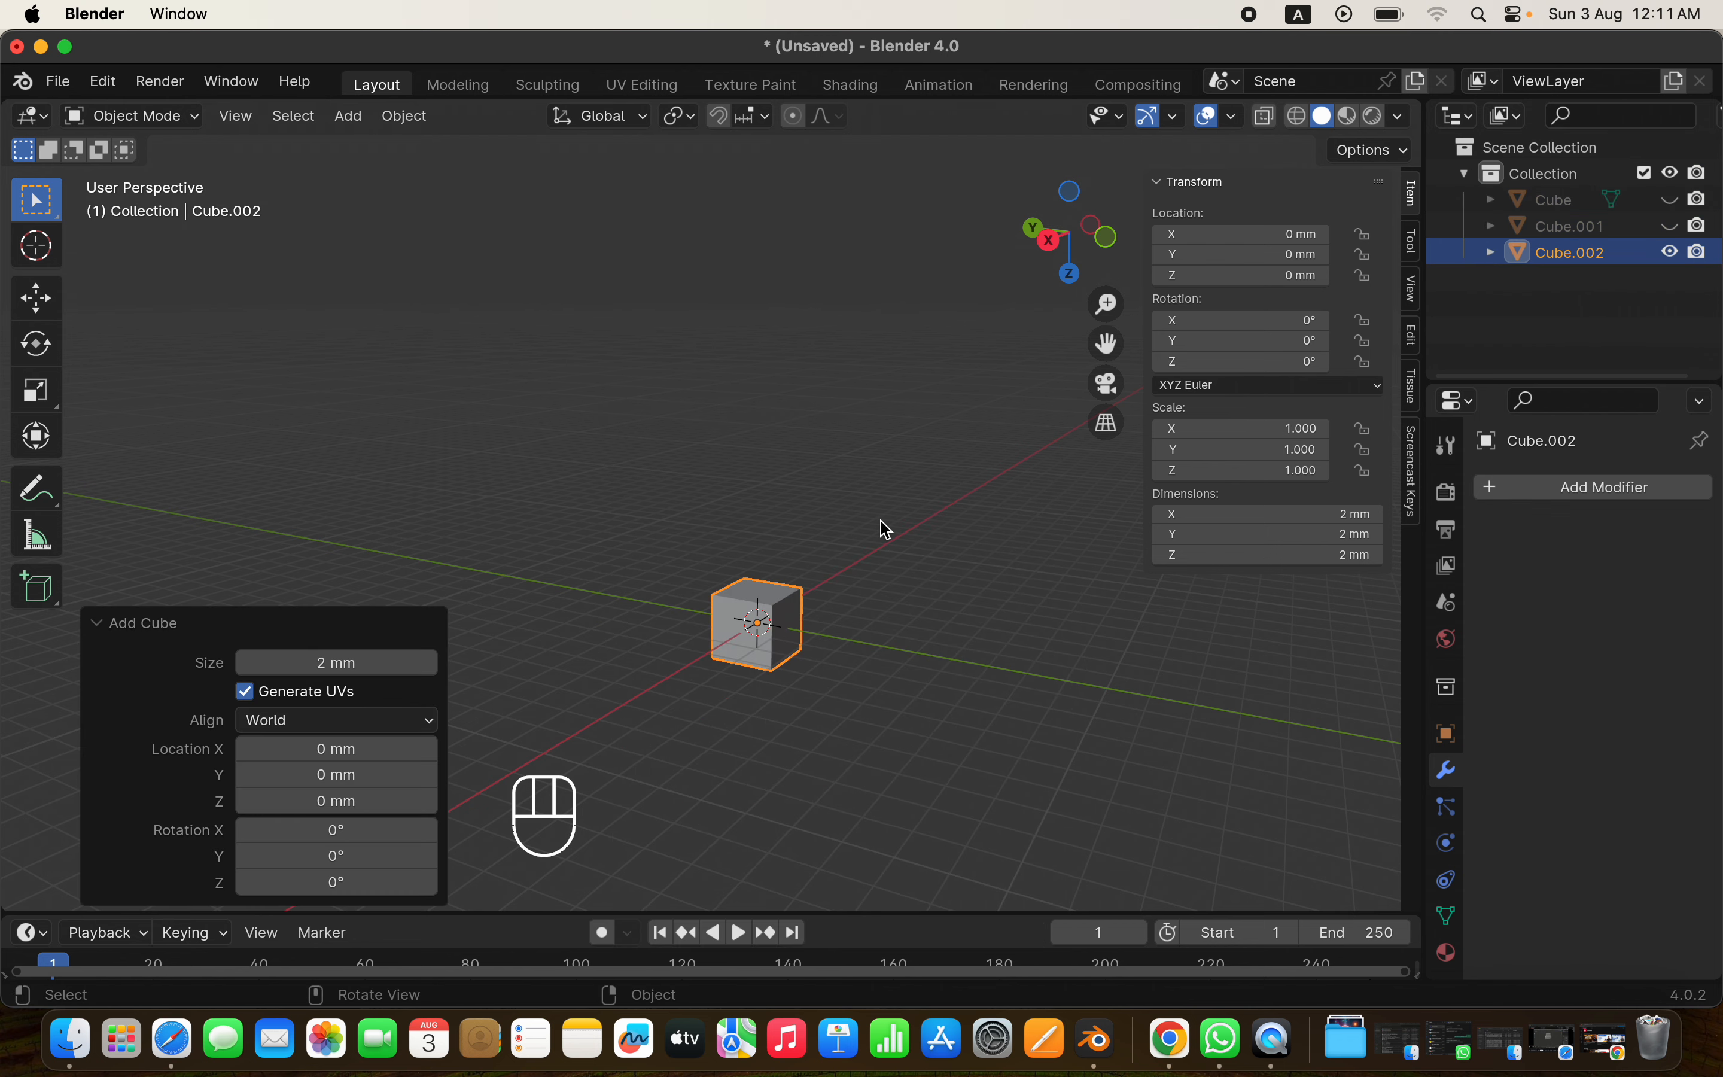
Scale the new cube uniformly to about 5.75 mm per side
key("s")
left_click(935, 761)
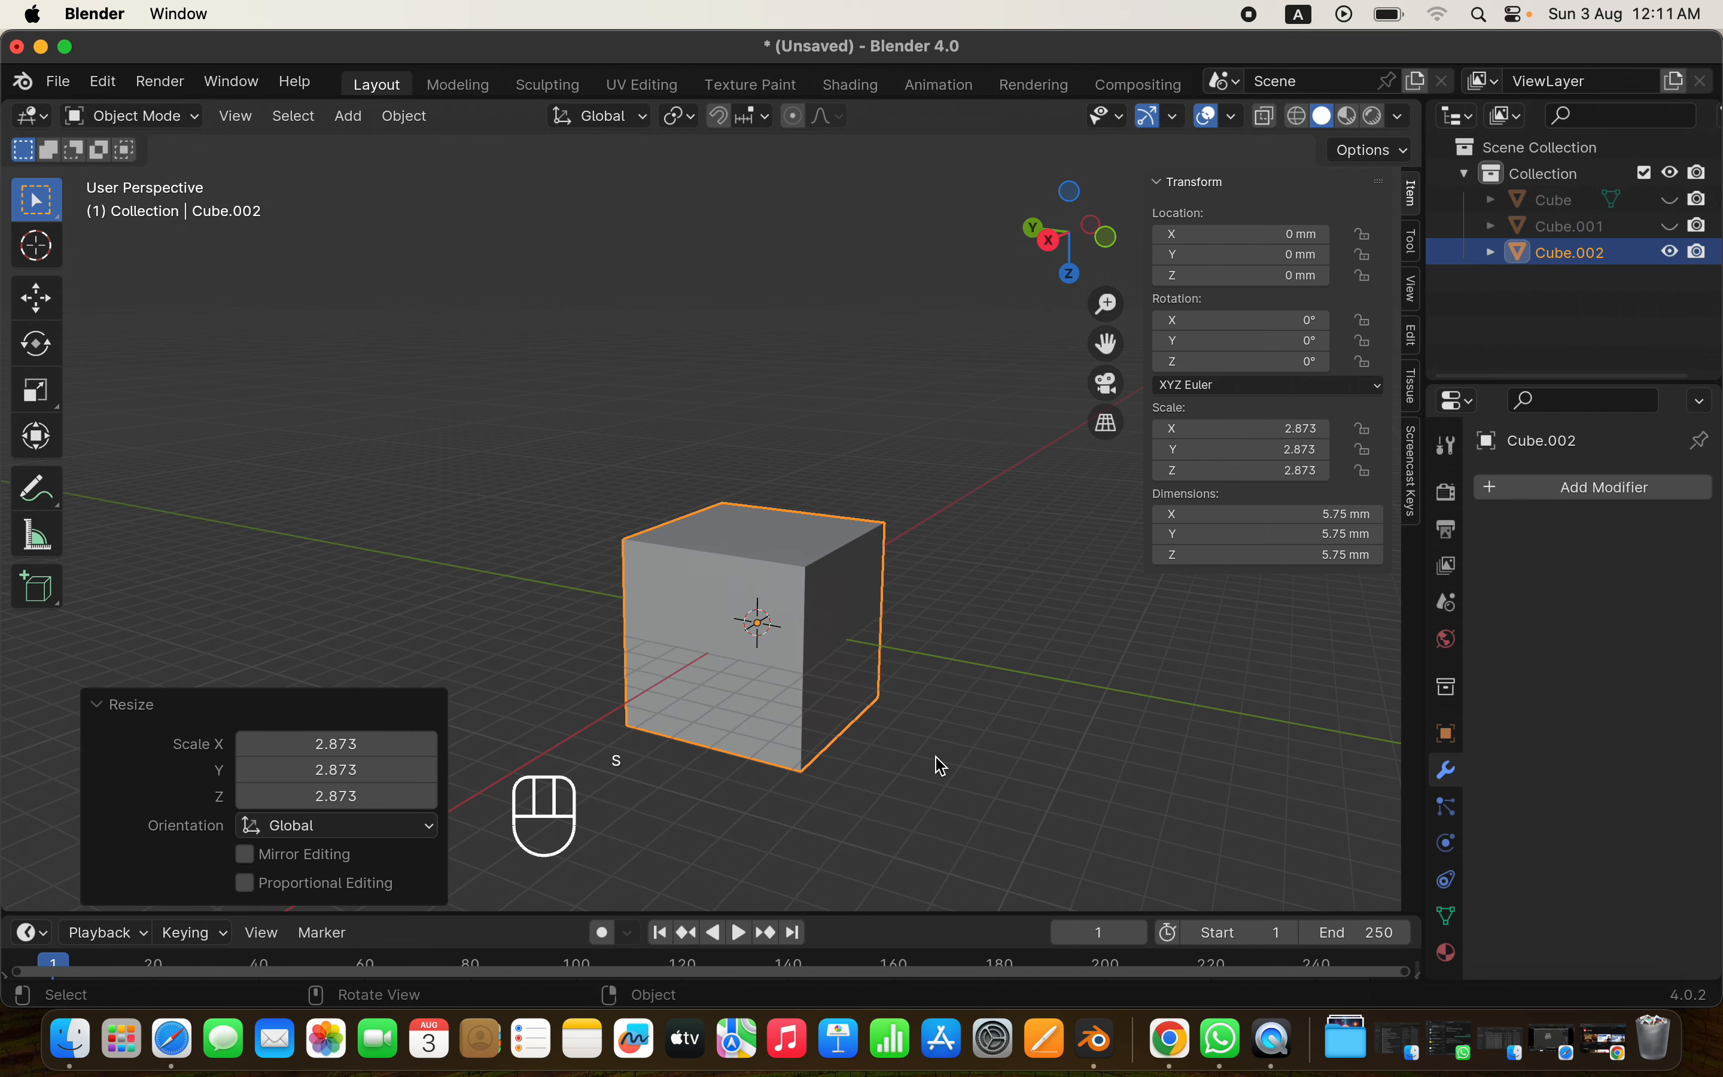
middle_click_drag(941, 765, 932, 761, "shift")
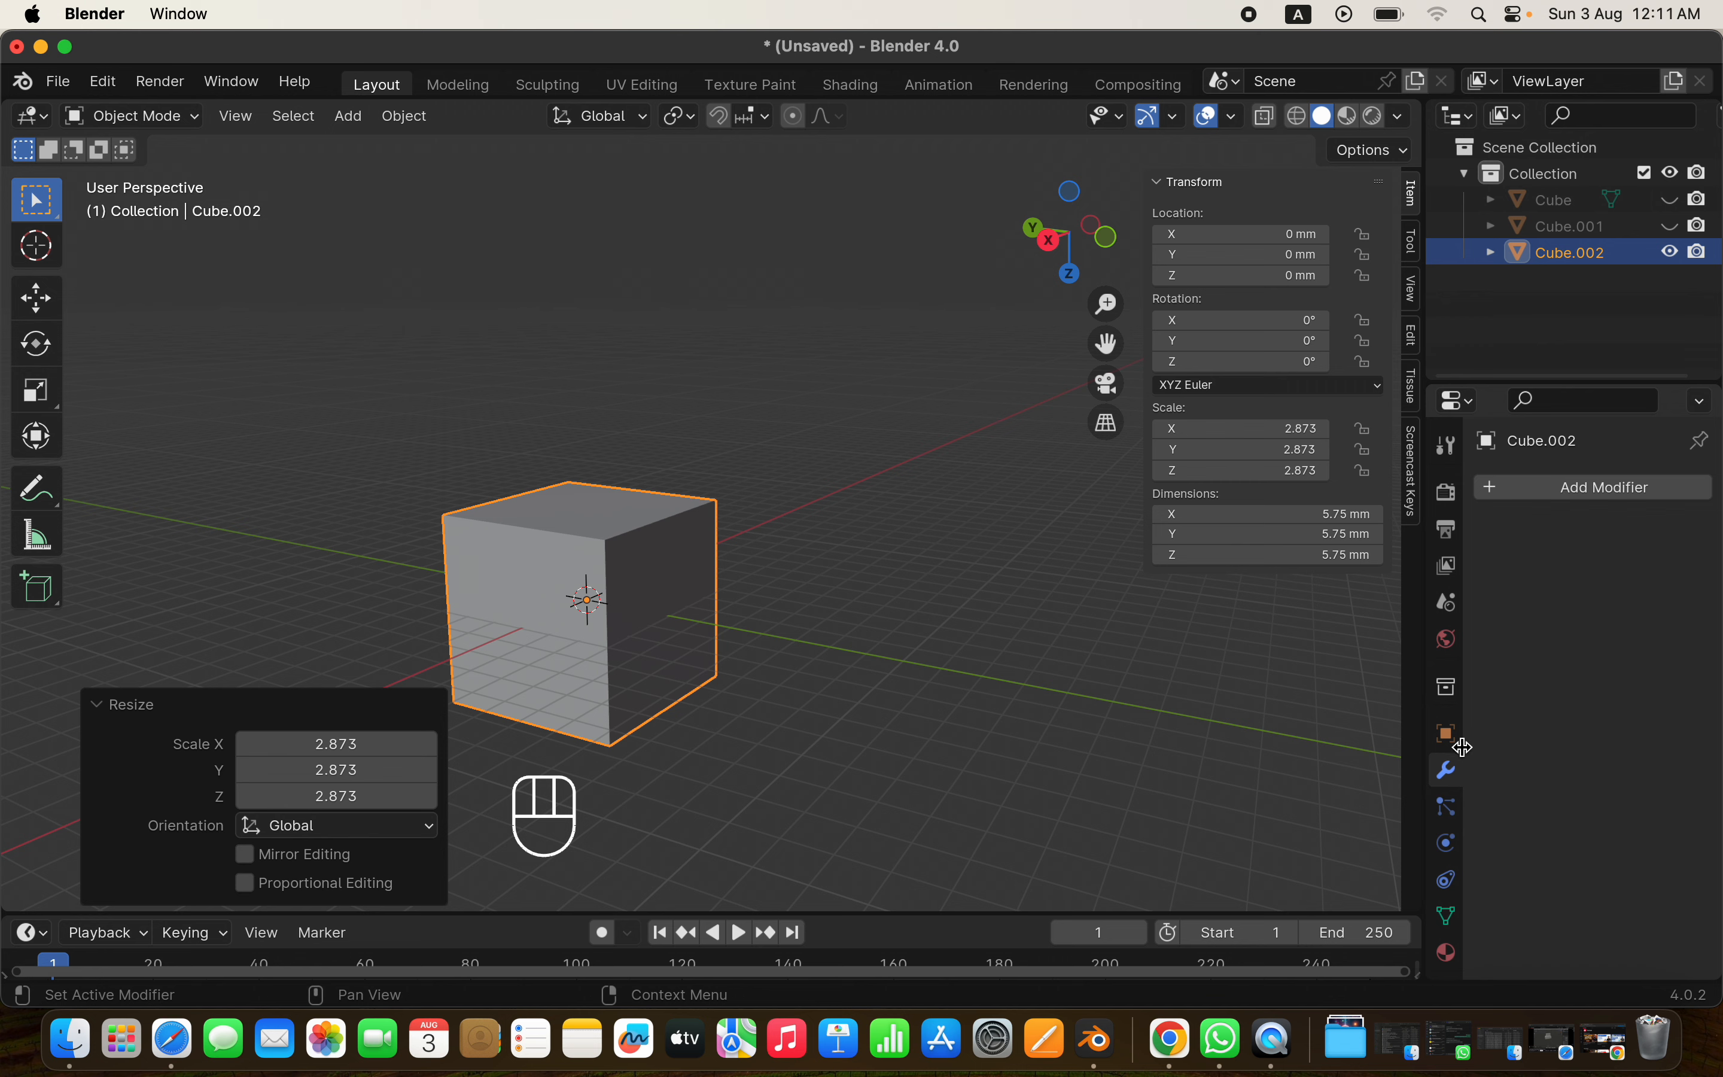
Add a Bevel modifier to the new cube and set its segments to 8
left_click(1577, 508)
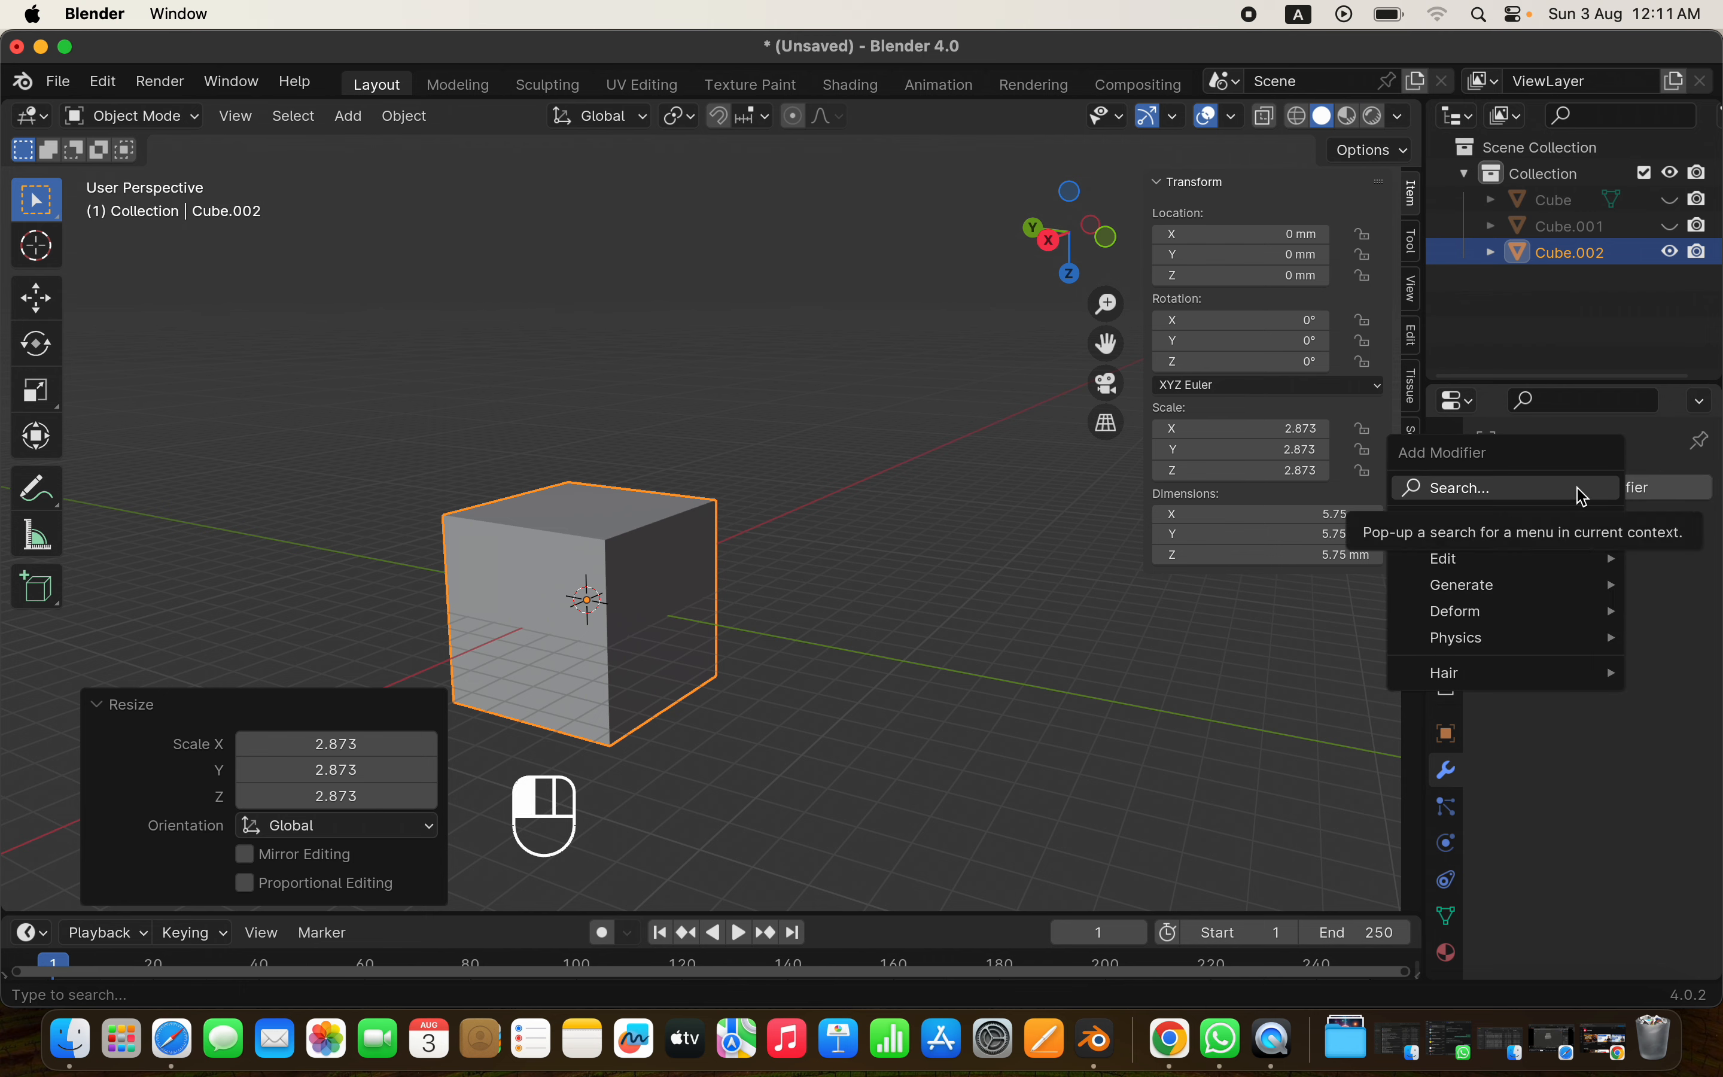
mouse_move(1488, 587)
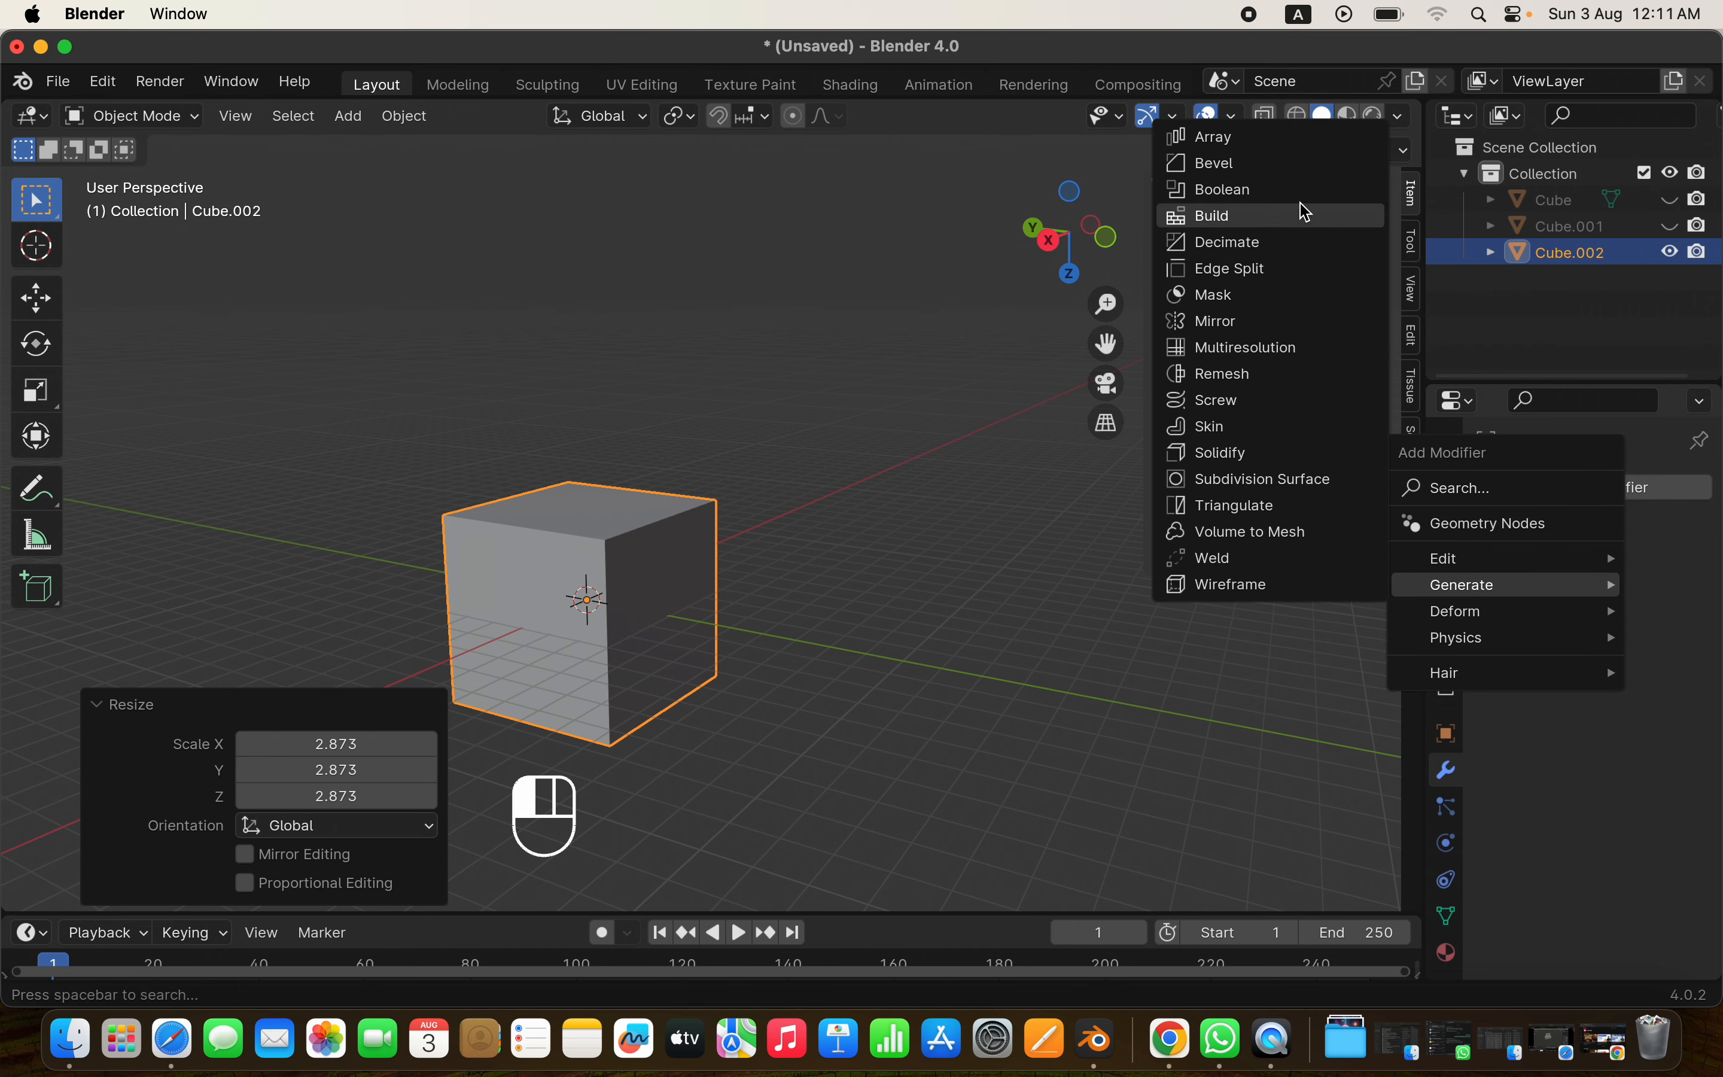
left_click(1262, 170)
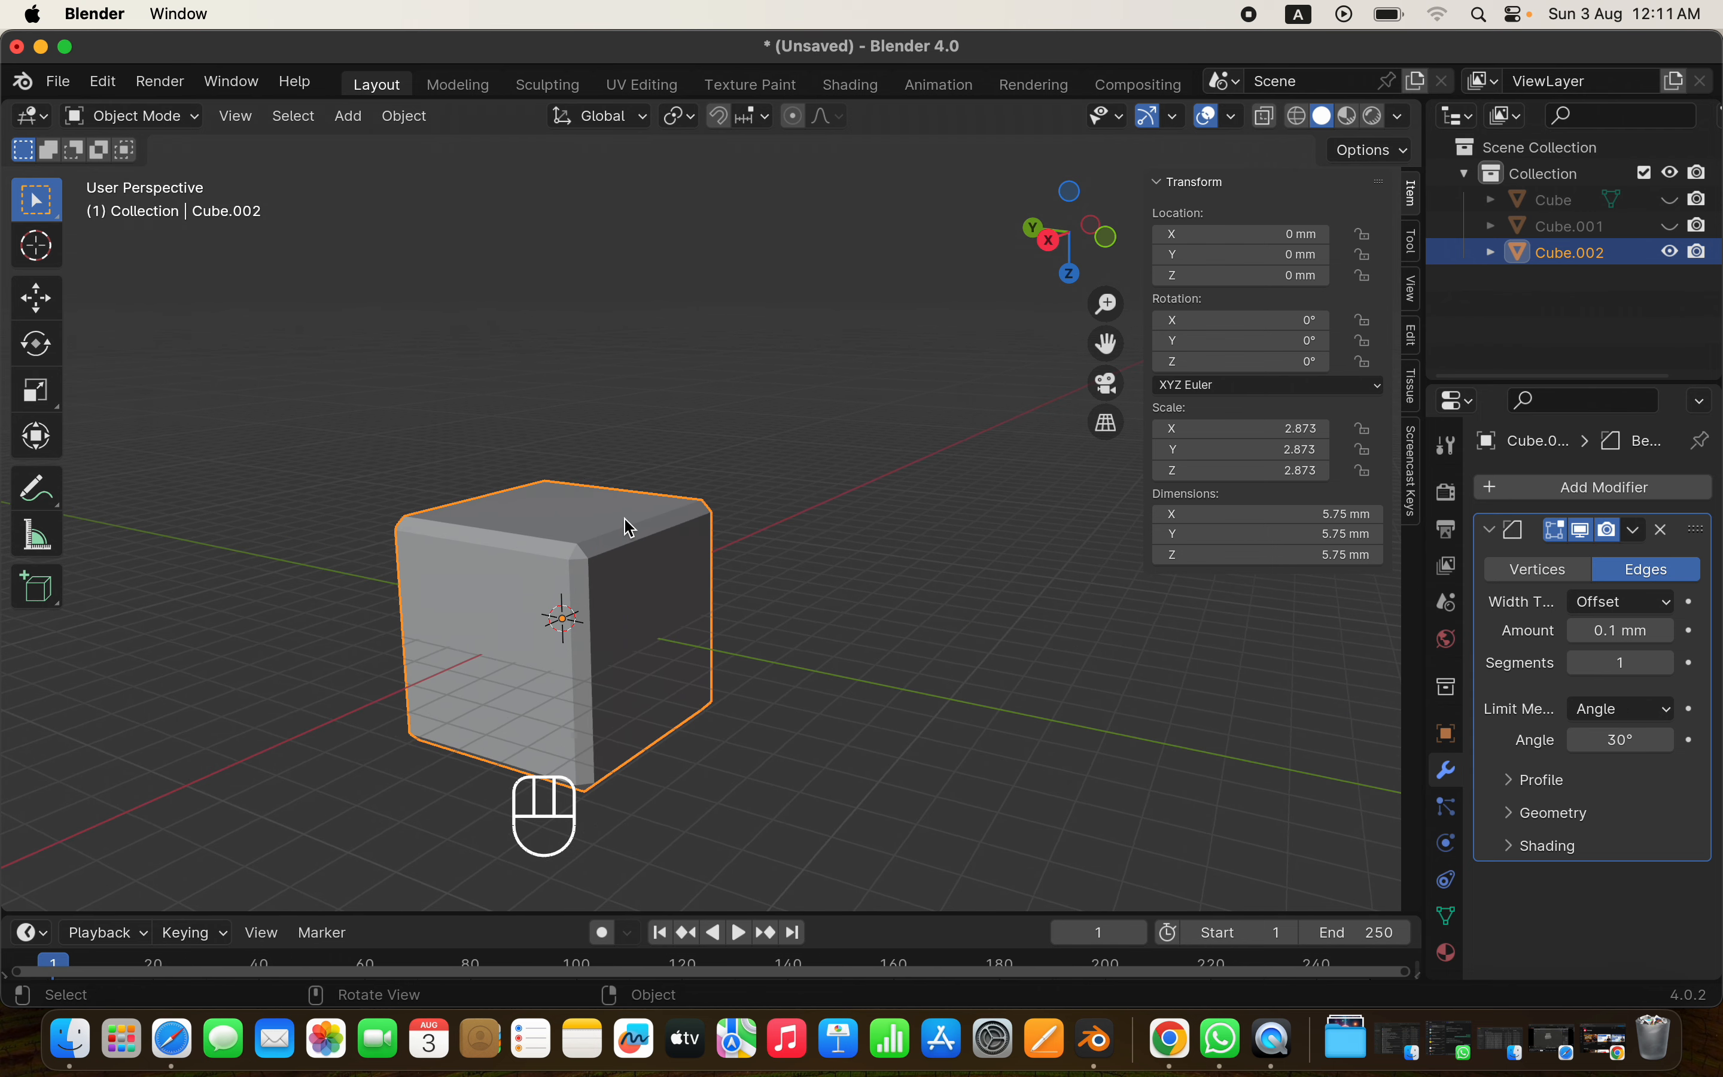
middle_click_drag(628, 527, 808, 782)
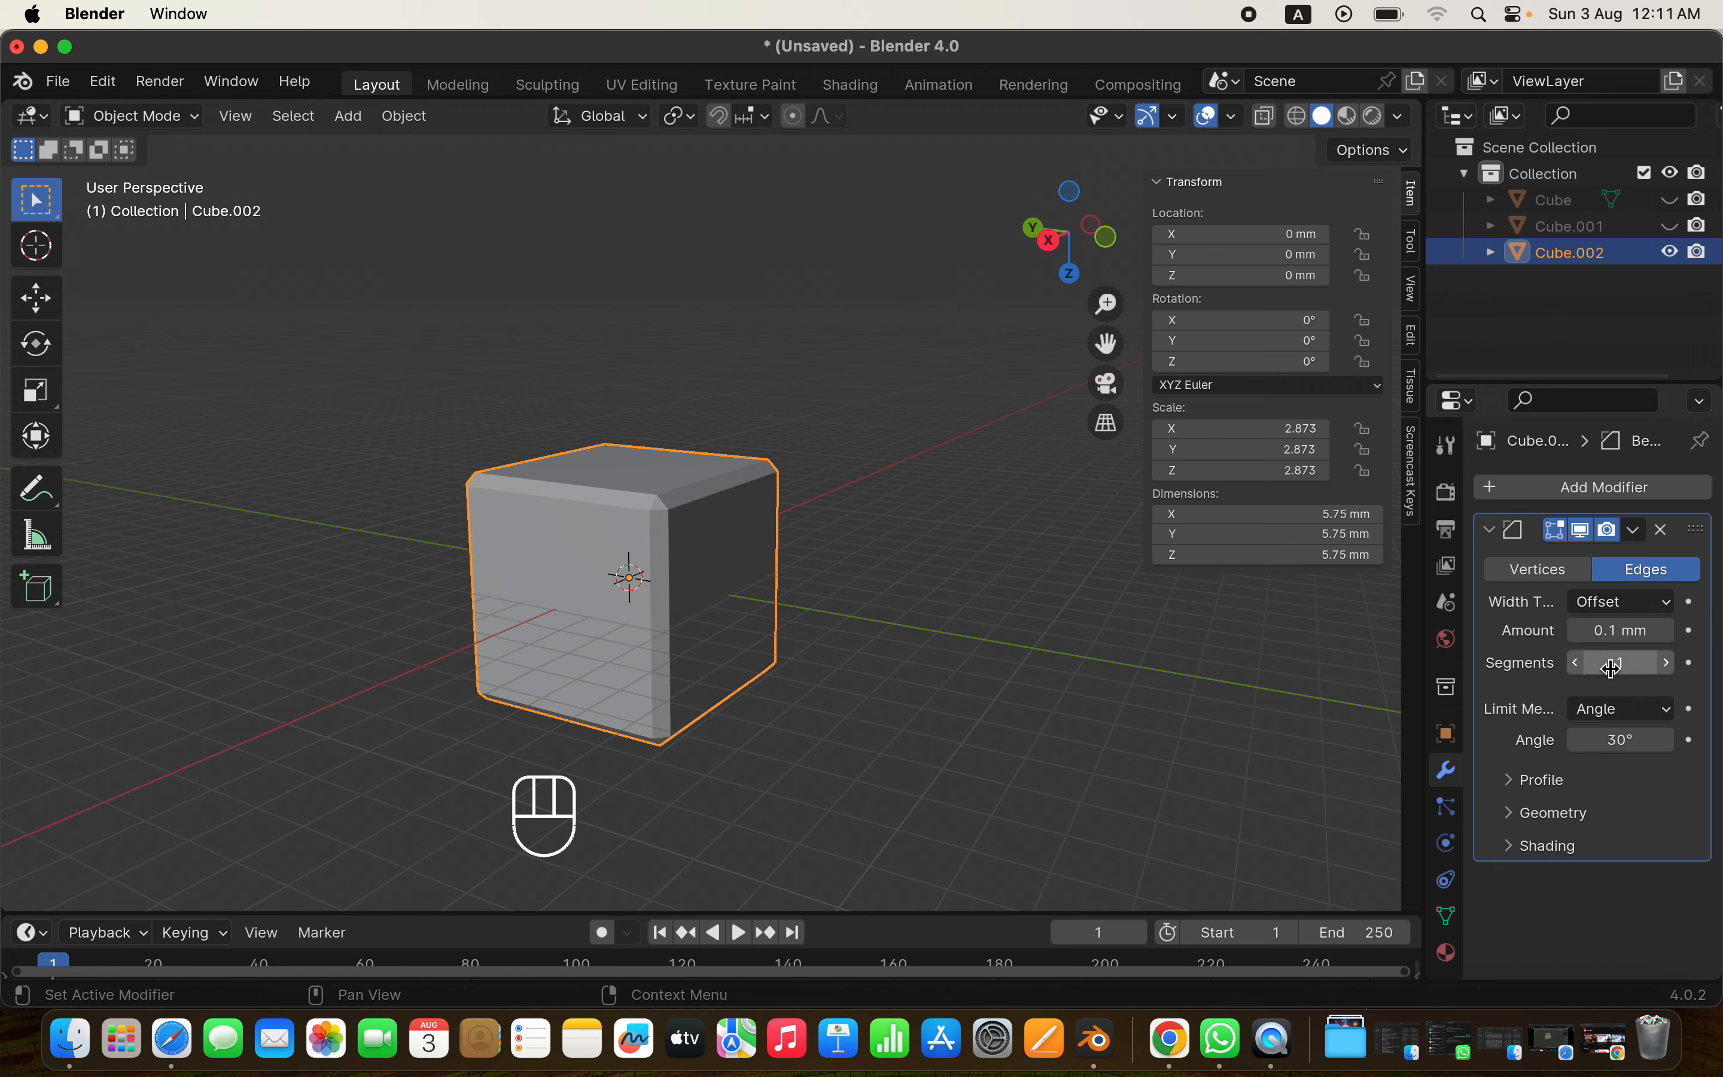
left_click_drag(1613, 667, 1659, 667)
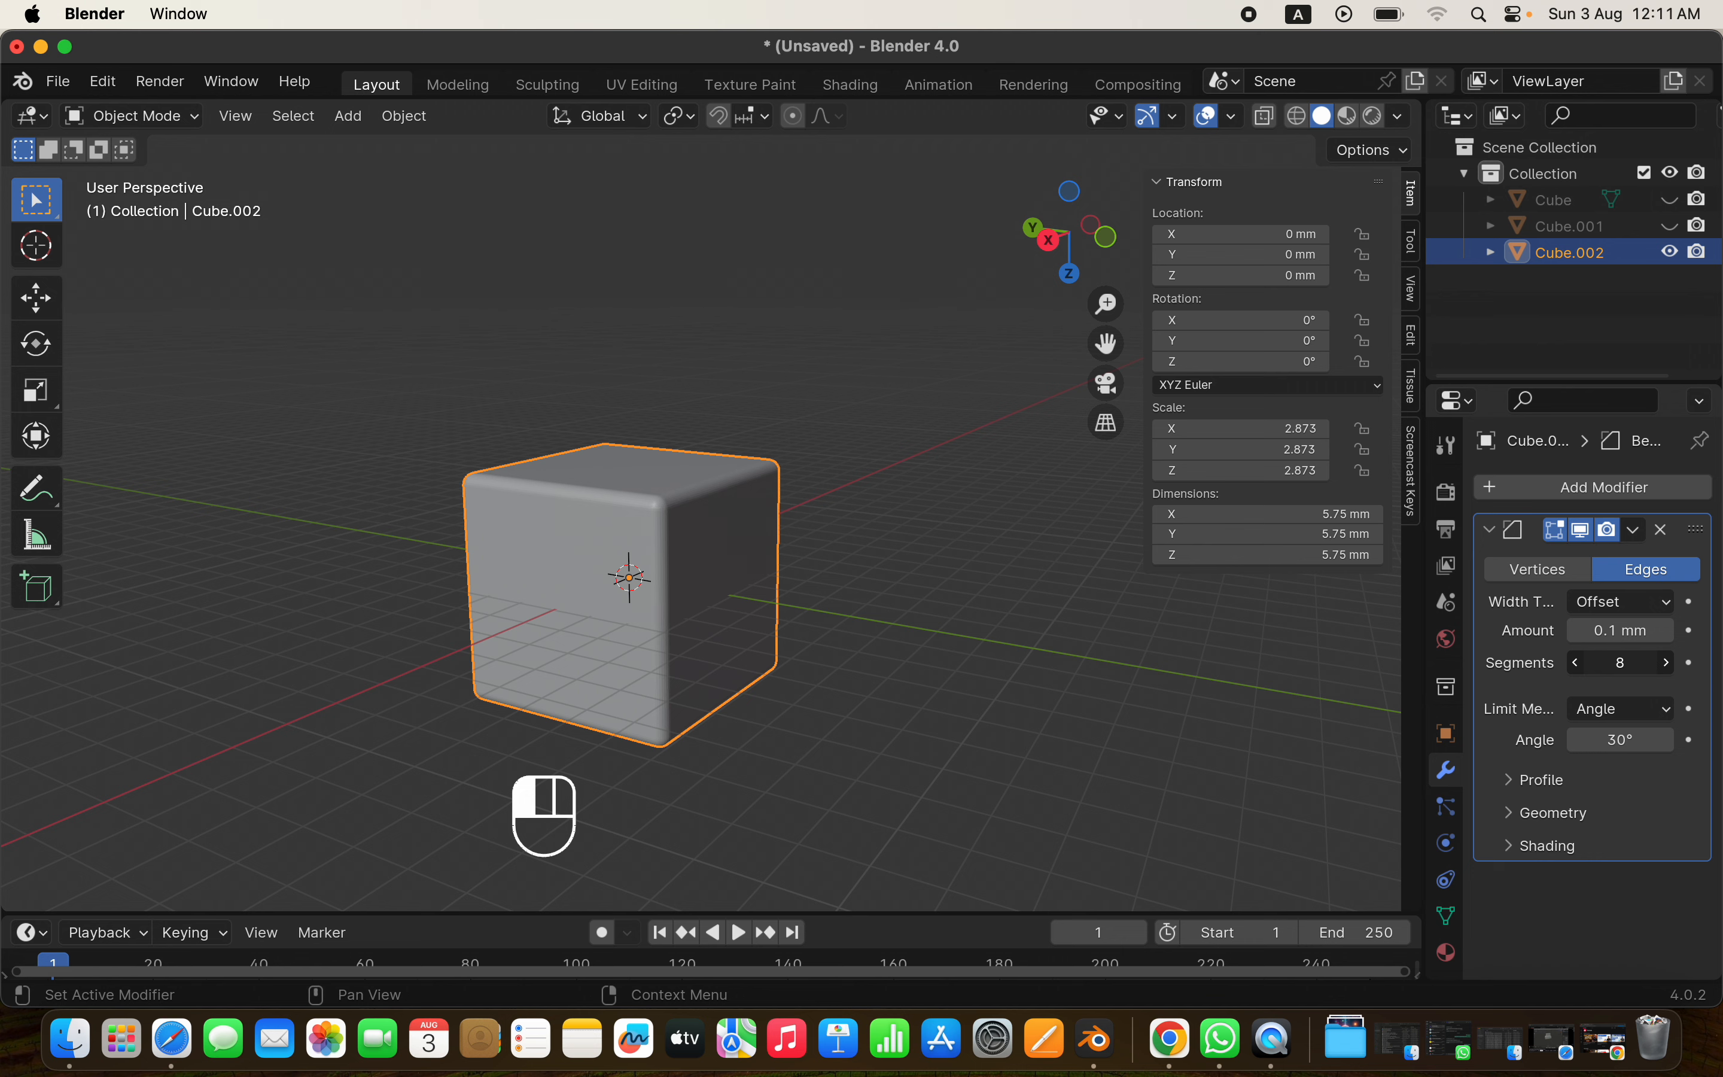
Set the cube's Bevel modifier amount to 0.308 mm and its segments to 19
mouse_move(1619, 629)
left_mouse_down()
mouse_move(1673, 629)
mouse_move(1638, 662)
left_mouse_up()
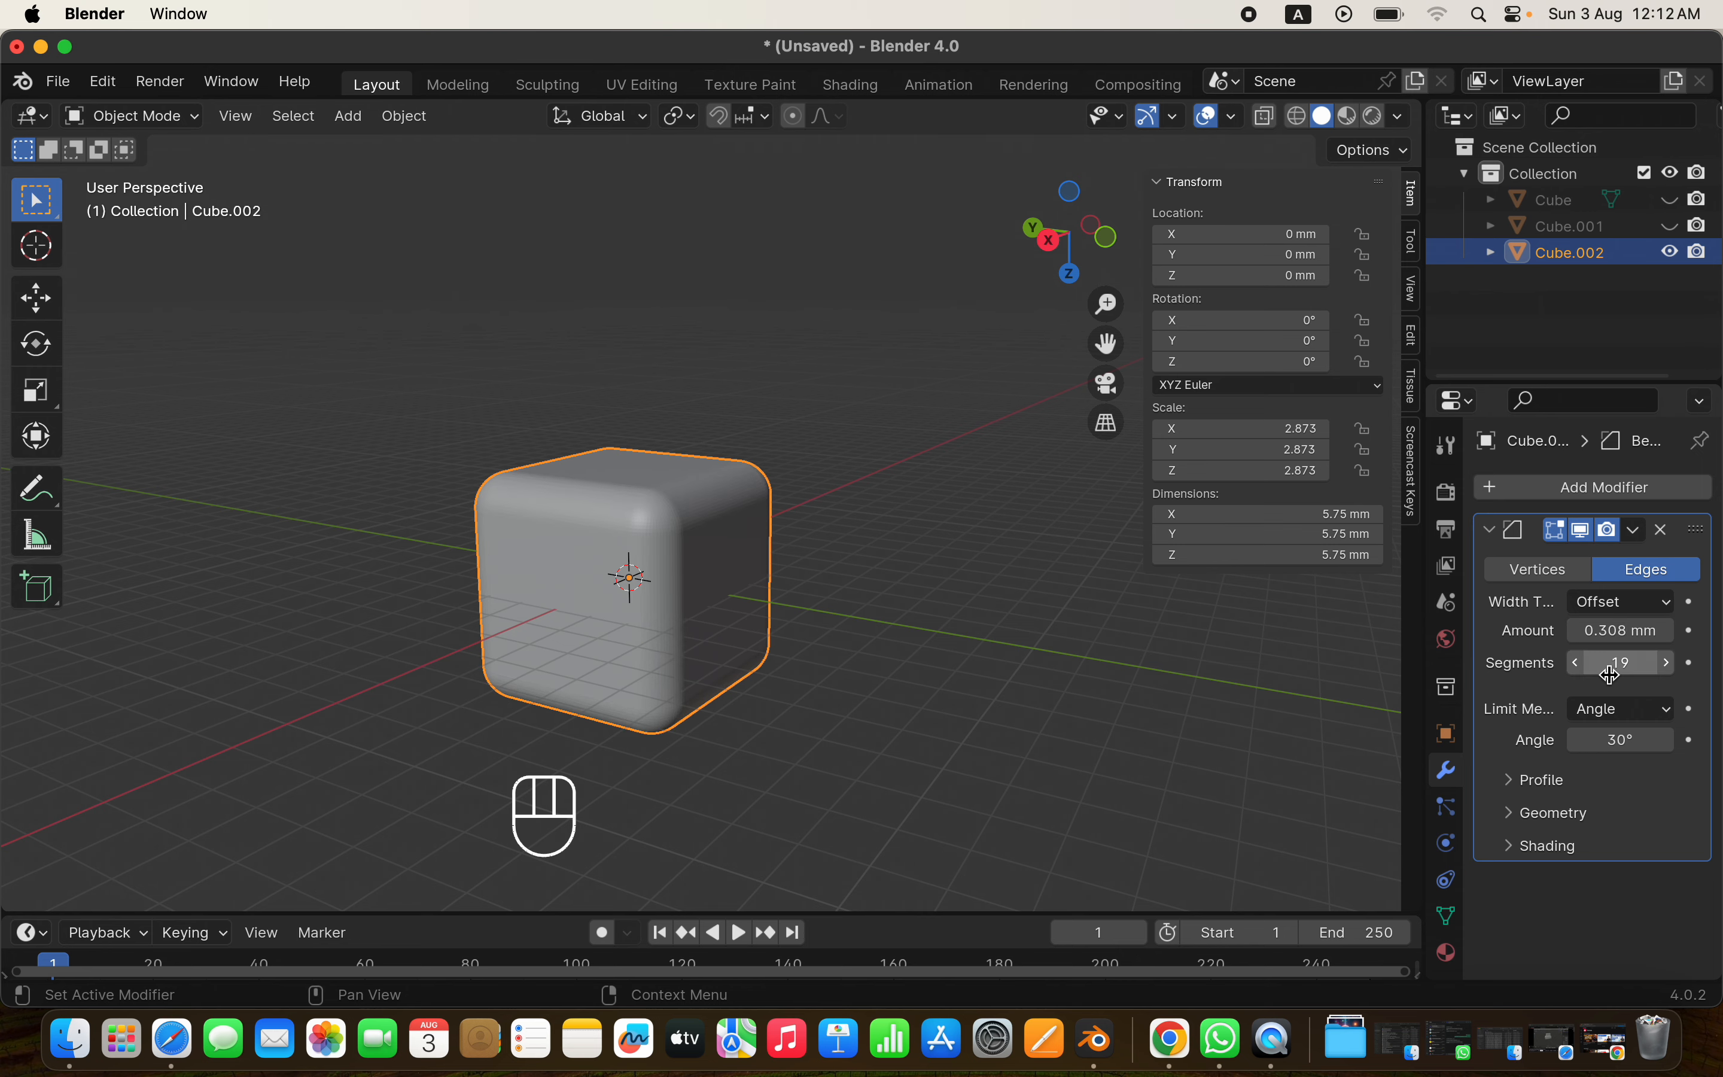
Examine the cube's rounded edges and corners from above, below and the sides
scroll(703, 586, "left", 10)
scroll(704, 585, "up", 8)
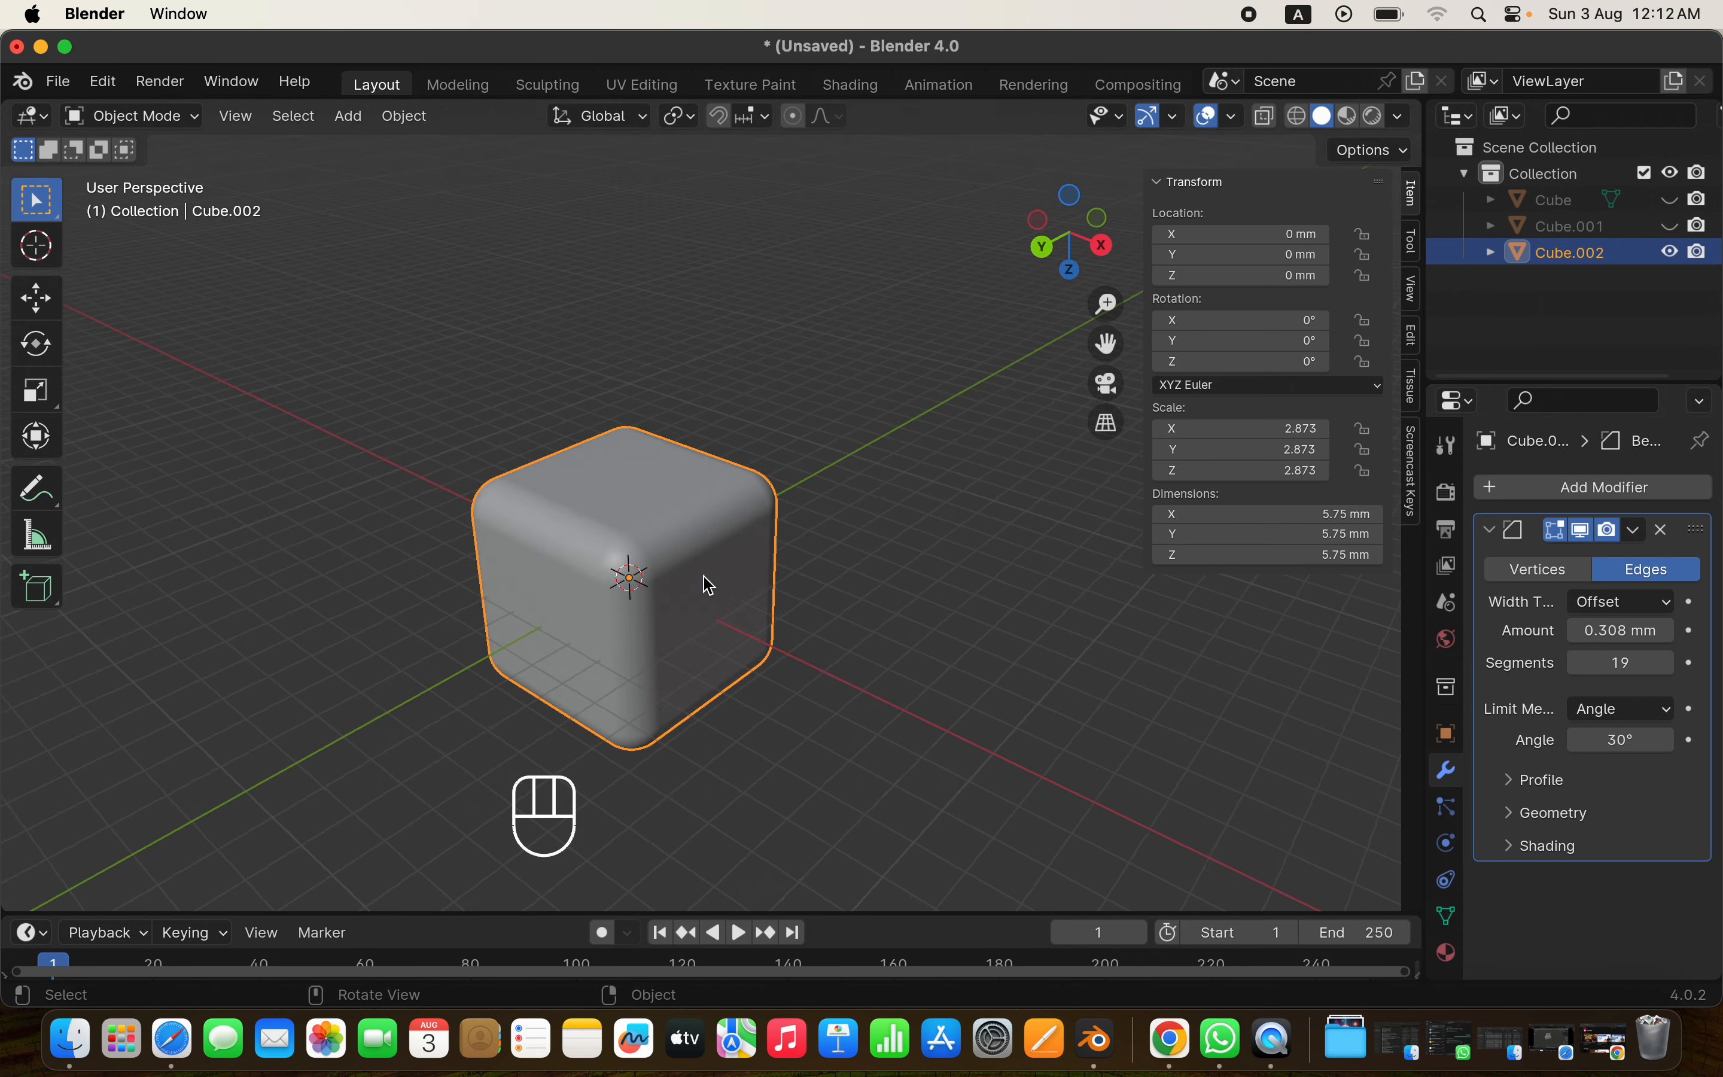
scroll(704, 586, "up", 5, "super")
scroll(704, 586, "left", 5, "shift")
scroll(704, 586, "down", 8)
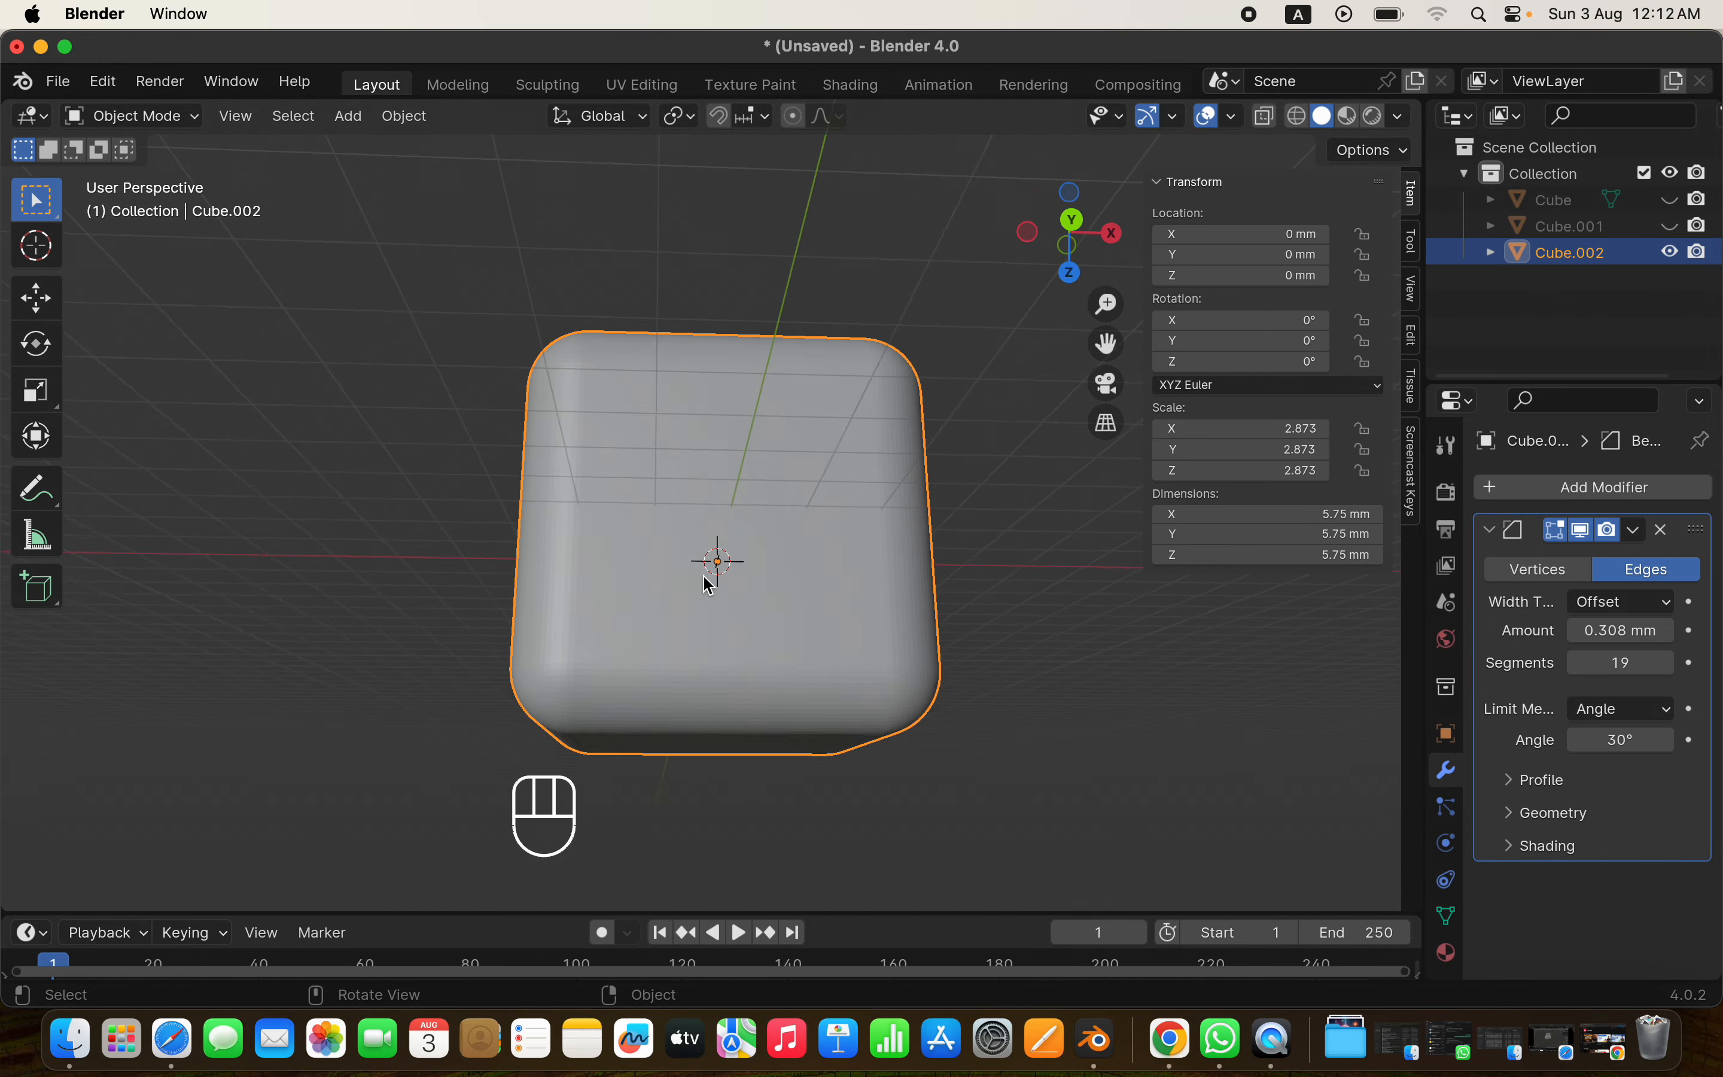
scroll(704, 586, "left", 5)
scroll(704, 586, "down", 8)
scroll(704, 576, "up", 6)
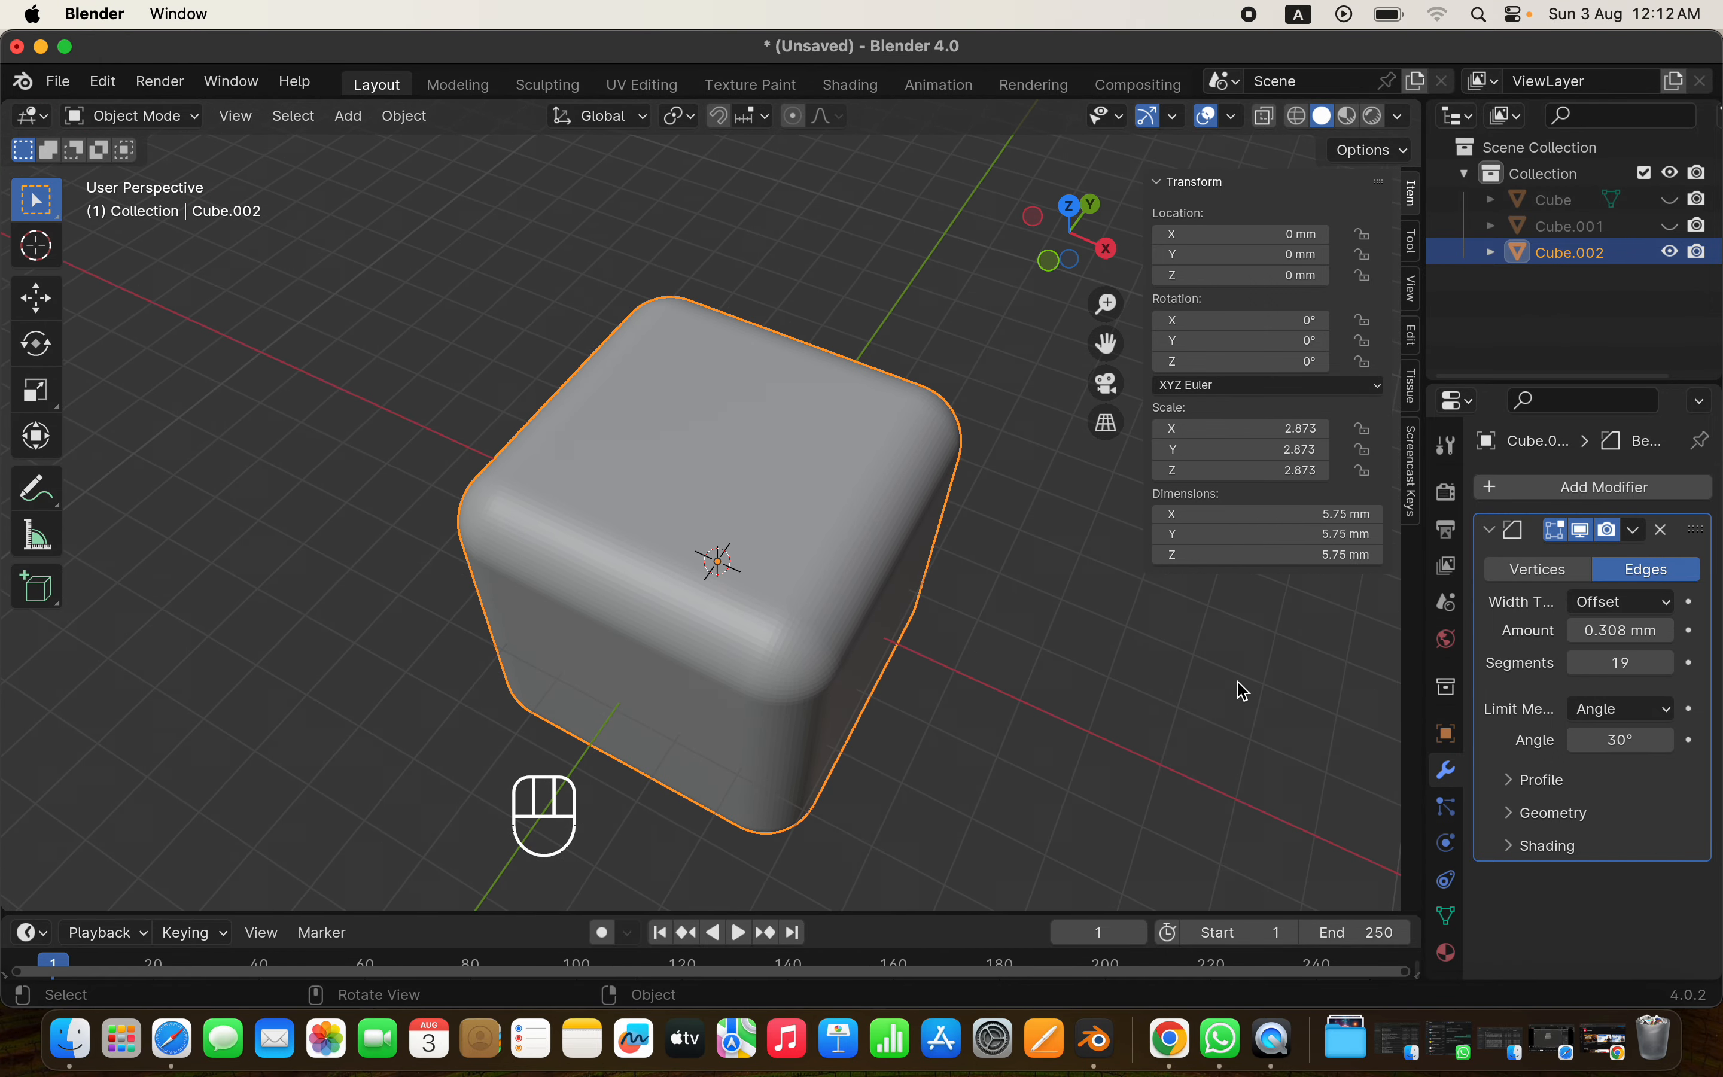
scroll(569, 666, "up", 12)
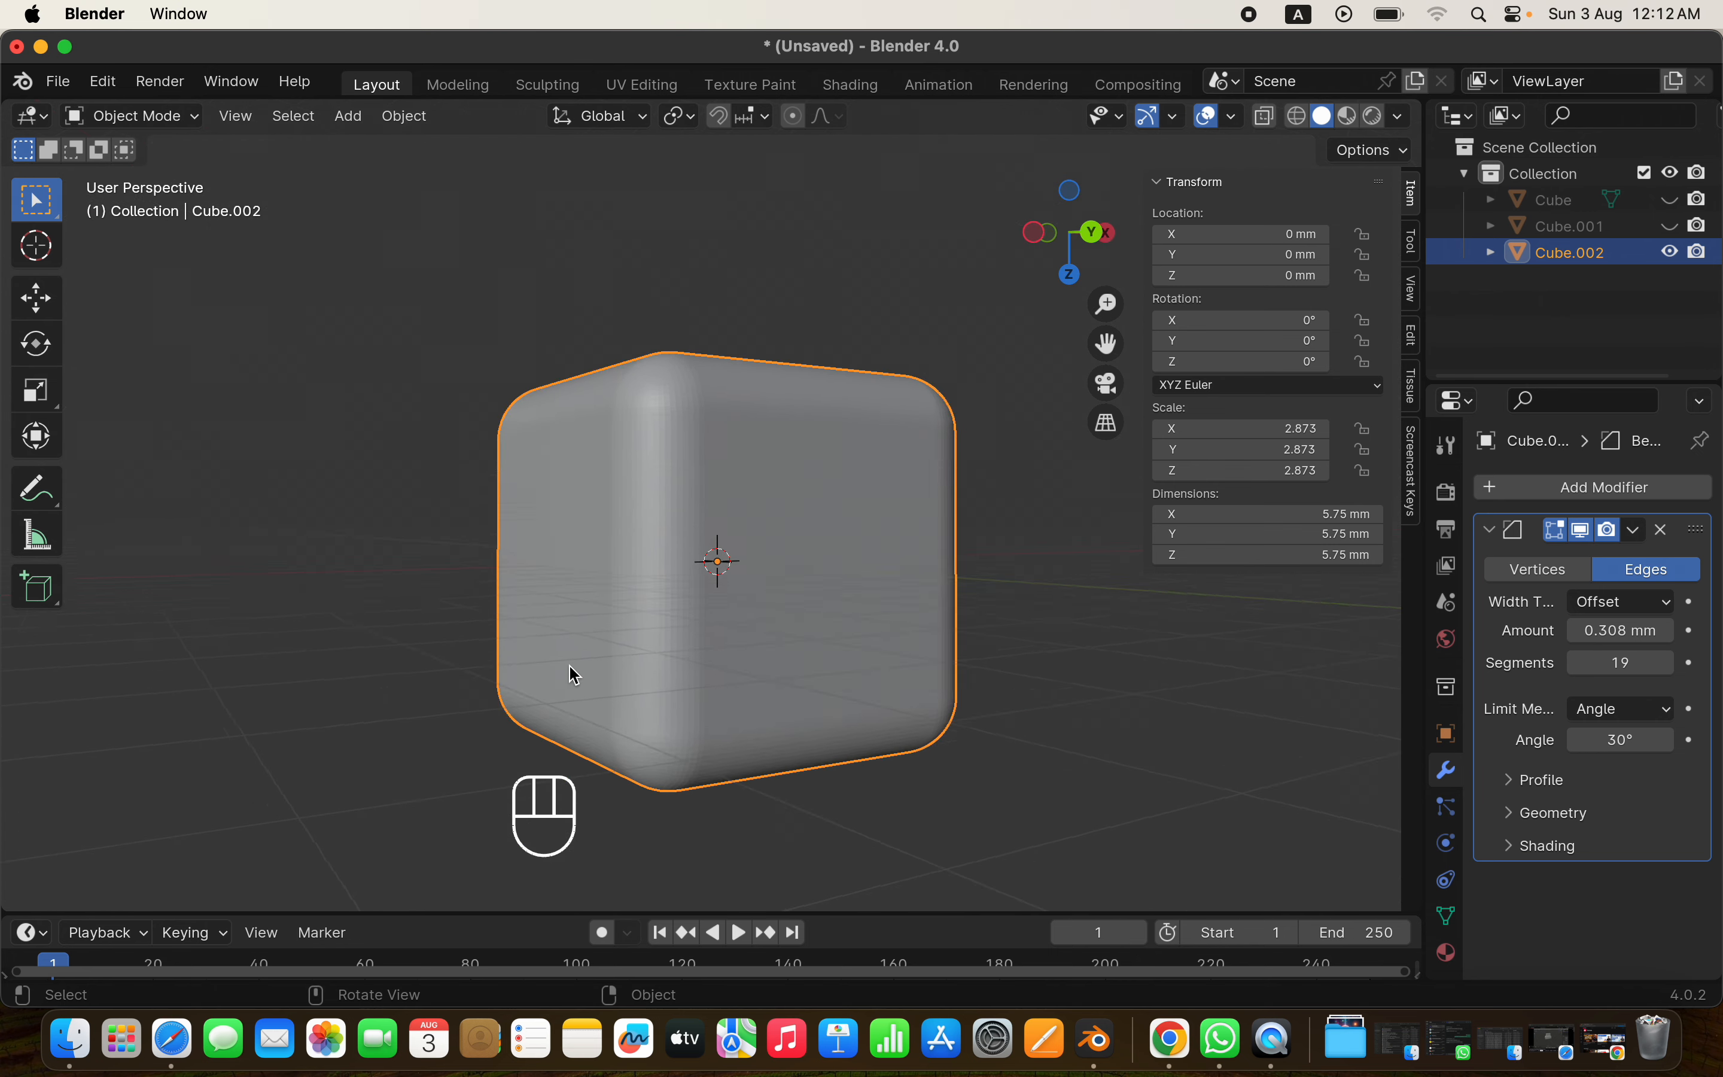
scroll(574, 673, "up", 5)
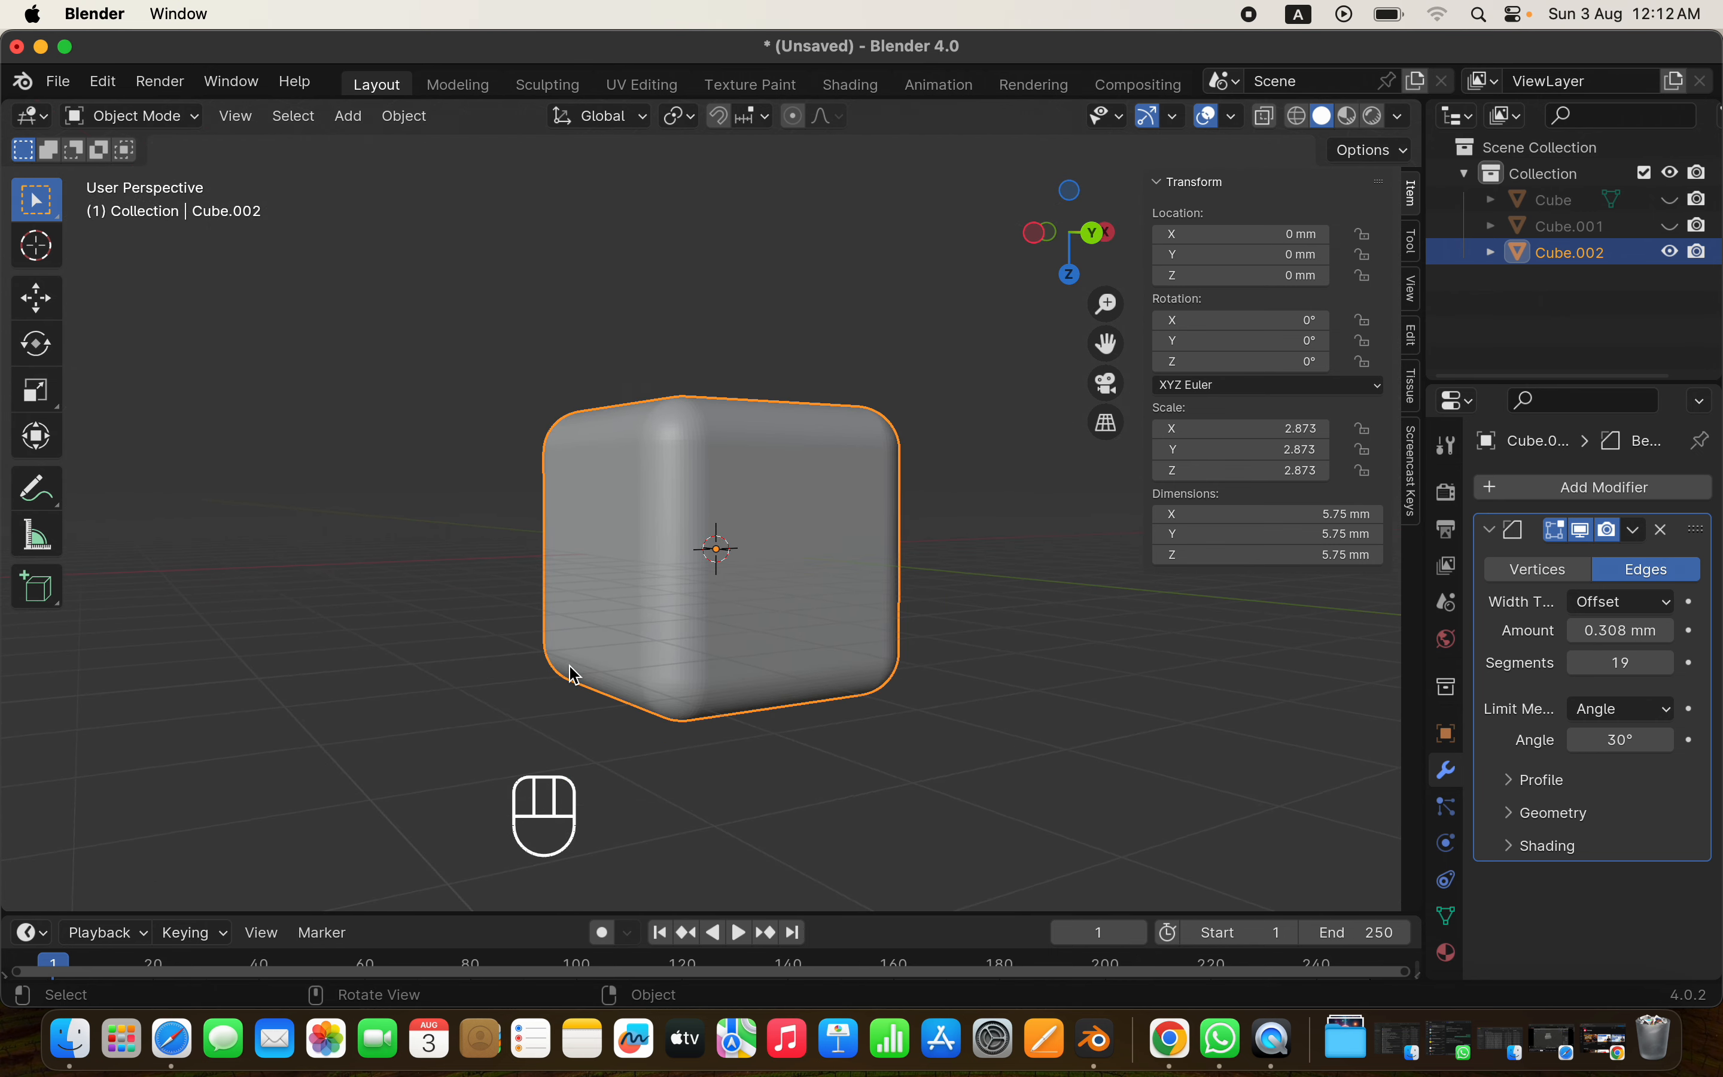